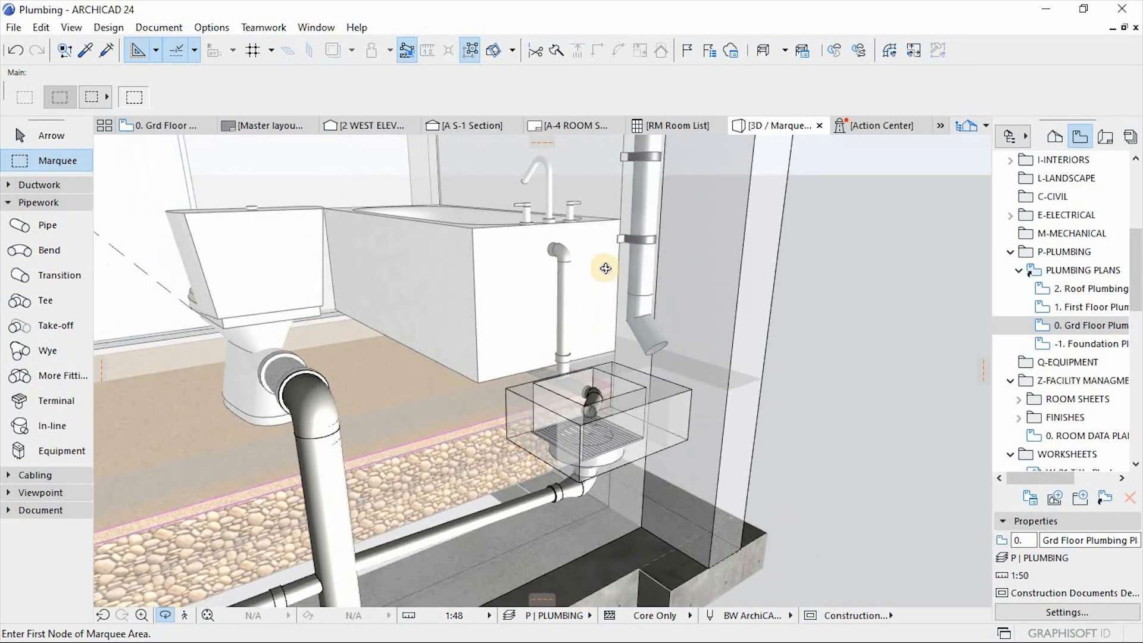
# Step: Hide the layer of the exterior brick wall in front of the bathroom in the 3D view
pyautogui.rightClick(474, 189)
pyautogui.moveTo(673, 318)
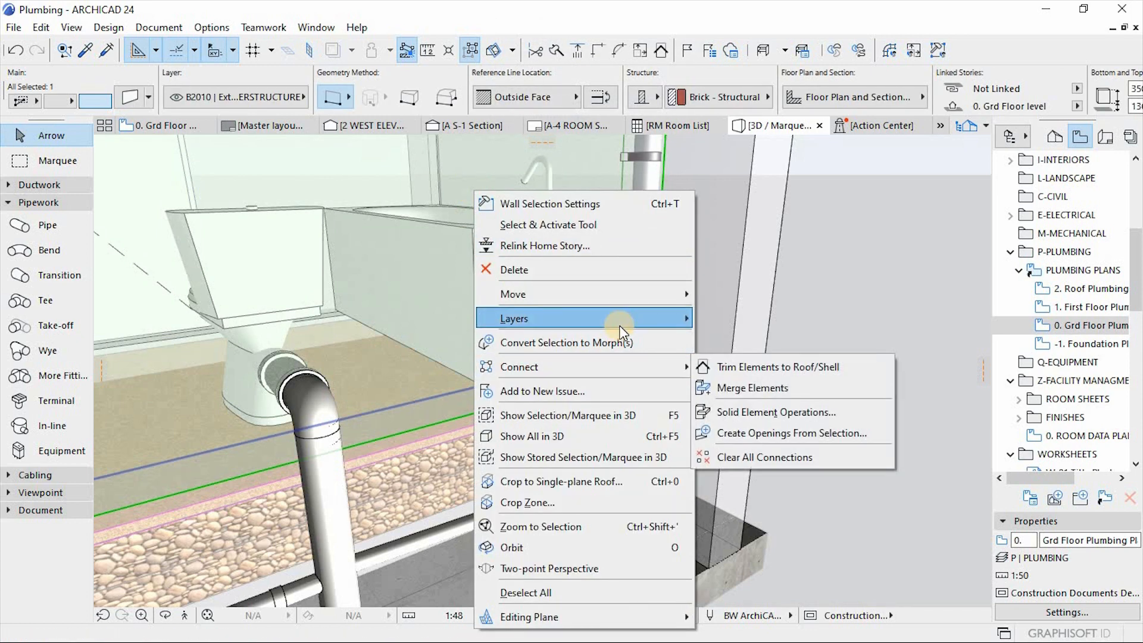
pyautogui.click(731, 339)
pyautogui.scroll(3, 472, 285)
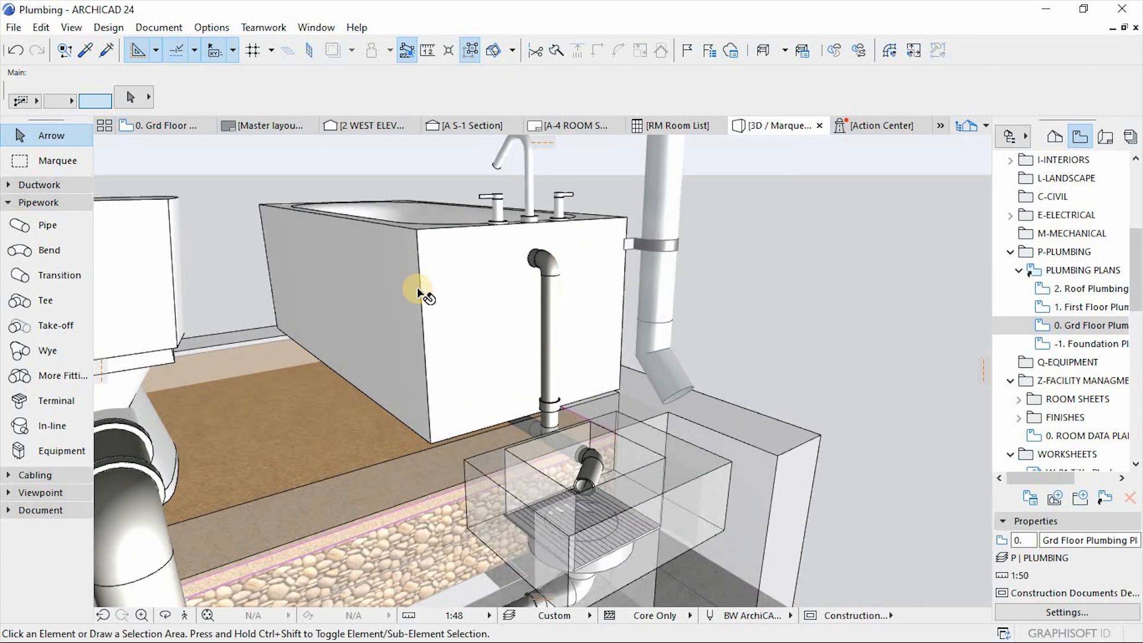
# Step: Hide the layer of the bathtub in the 3D view
pyautogui.click(423, 291)
pyautogui.rightClick(422, 291)
pyautogui.moveTo(555, 328)
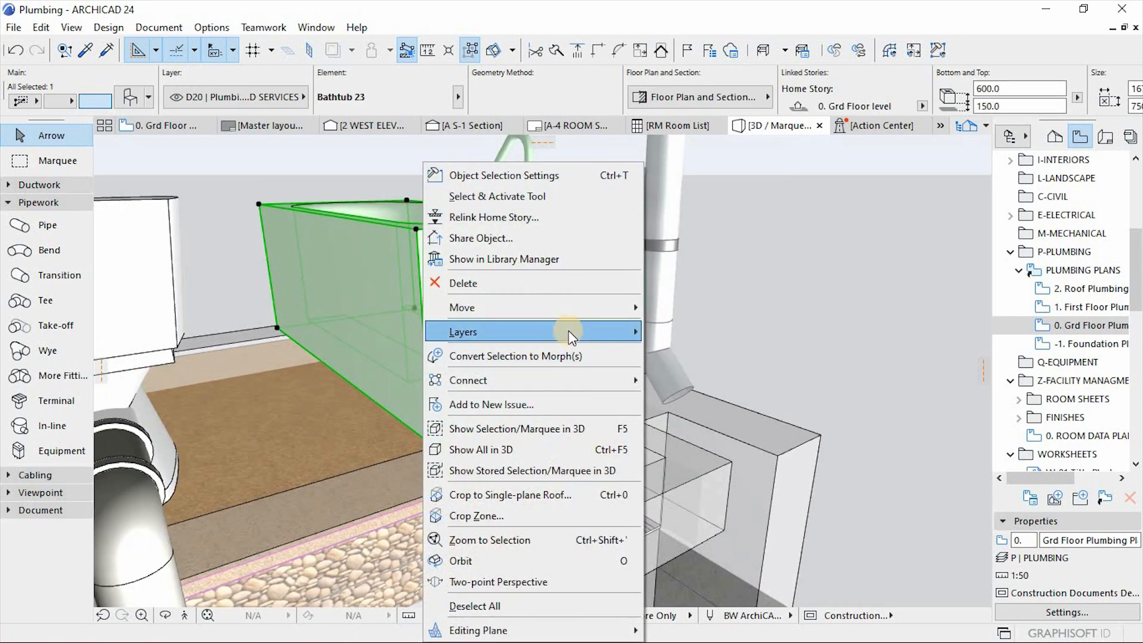
pyautogui.click(688, 352)
pyautogui.keyDown('shift'); pyautogui.moveTo(375, 439); pyautogui.dragTo(571, 462, button='middle'); pyautogui.keyUp('shift')
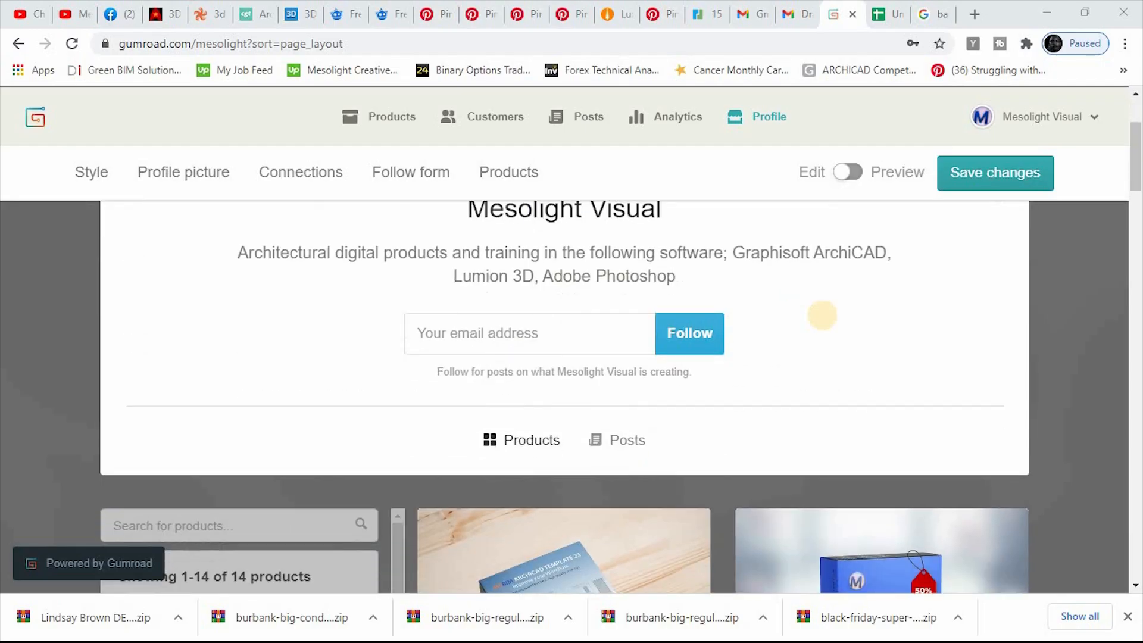
# Step: Switch to the Gumroad profile page and browse the listed ArchiCAD and Lumion products
pyautogui.scroll(-9, 823, 315)
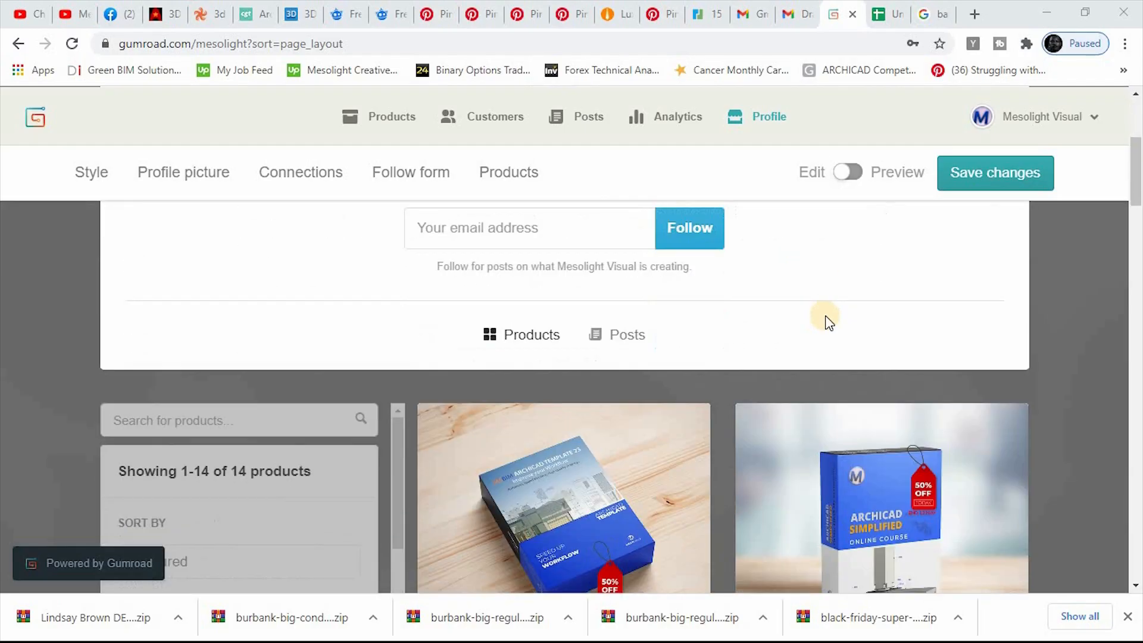
pyautogui.scroll(-10, 840, 316)
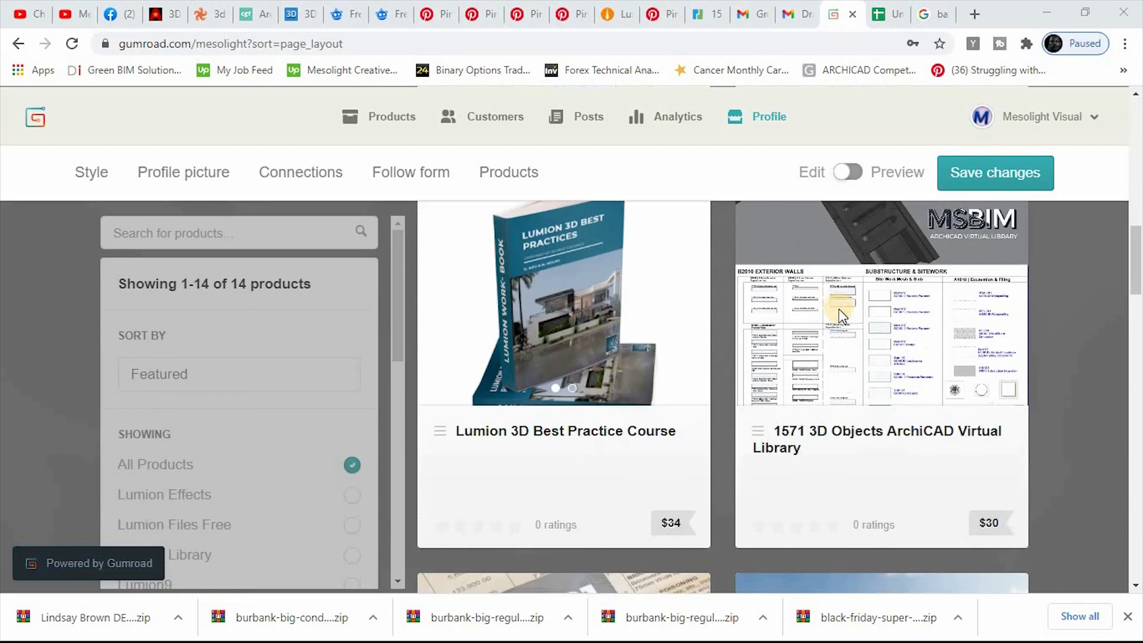
pyautogui.scroll(-5, 1028, 328)
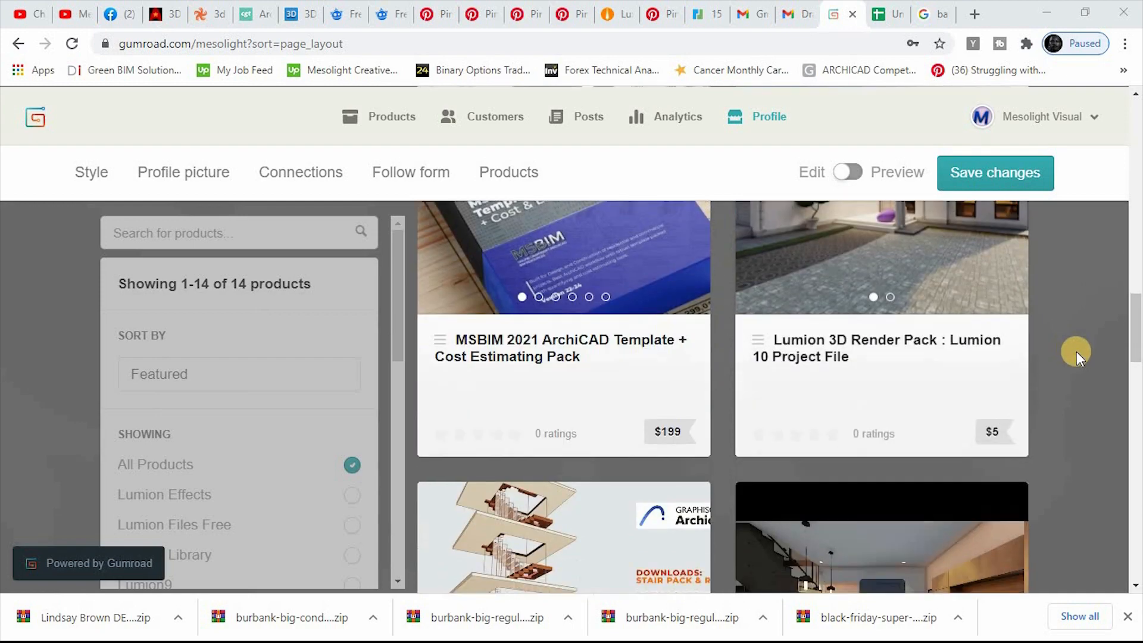
pyautogui.scroll(-7, 1070, 342)
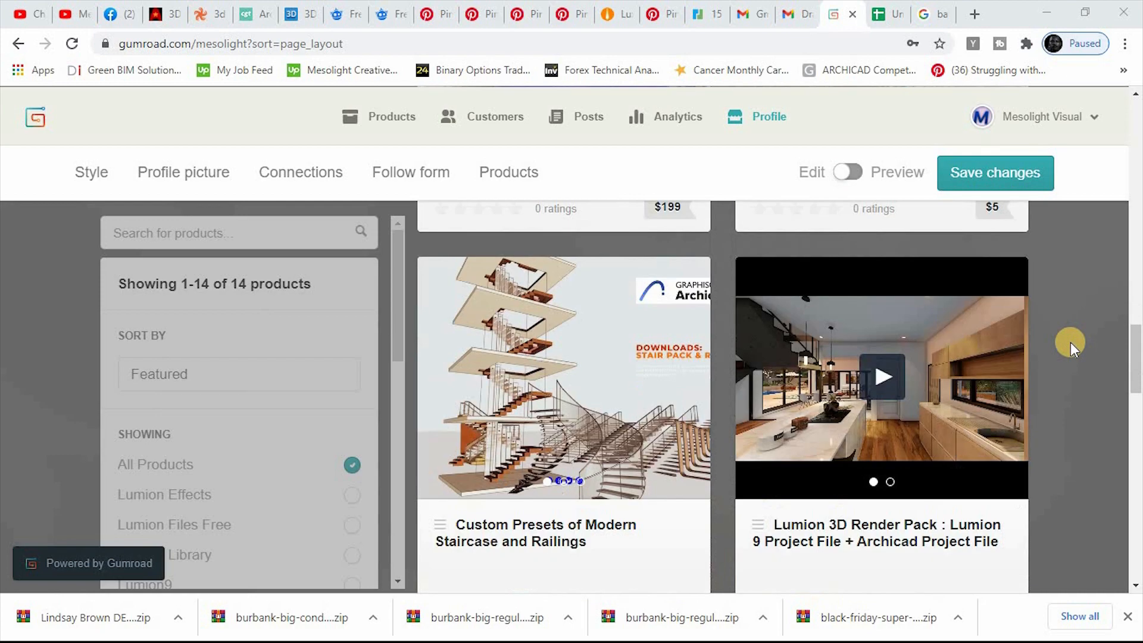
pyautogui.scroll(-15, 1070, 341)
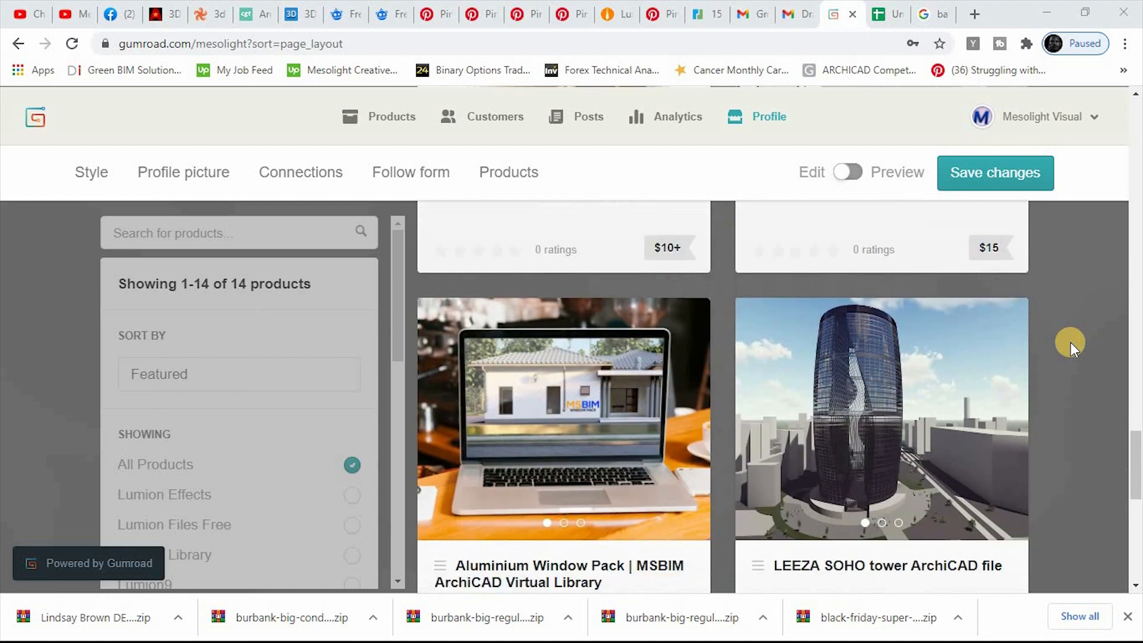
pyautogui.scroll(-1, 1070, 341)
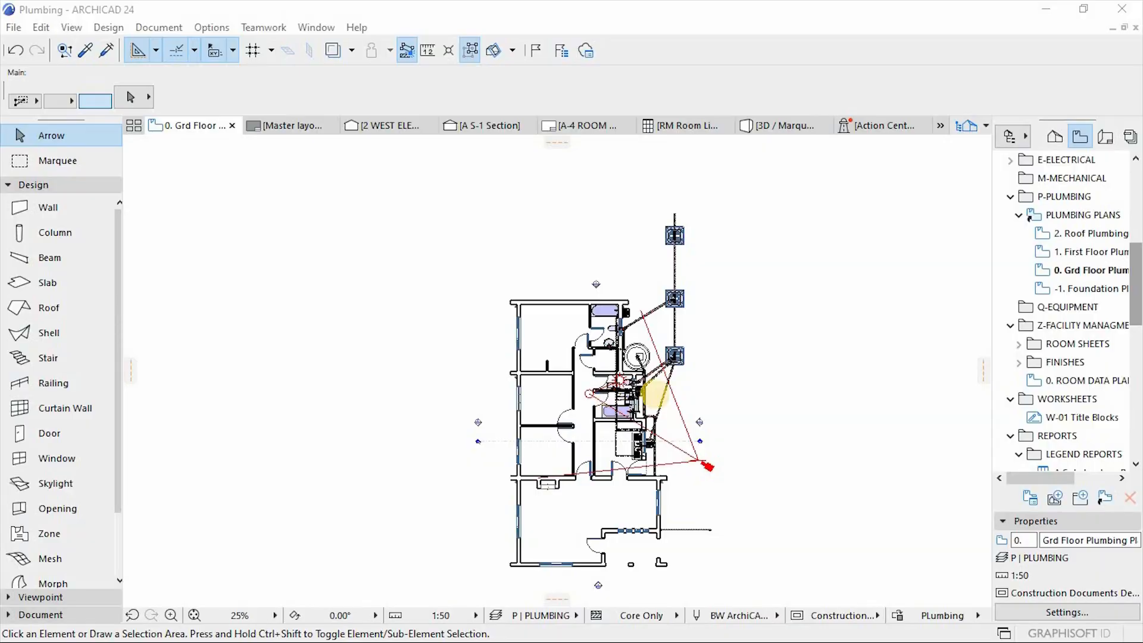
# Step: Examine the drainage pipes and manholes on the ground floor plumbing plan in ArchiCAD
pyautogui.scroll(2, 665, 374)
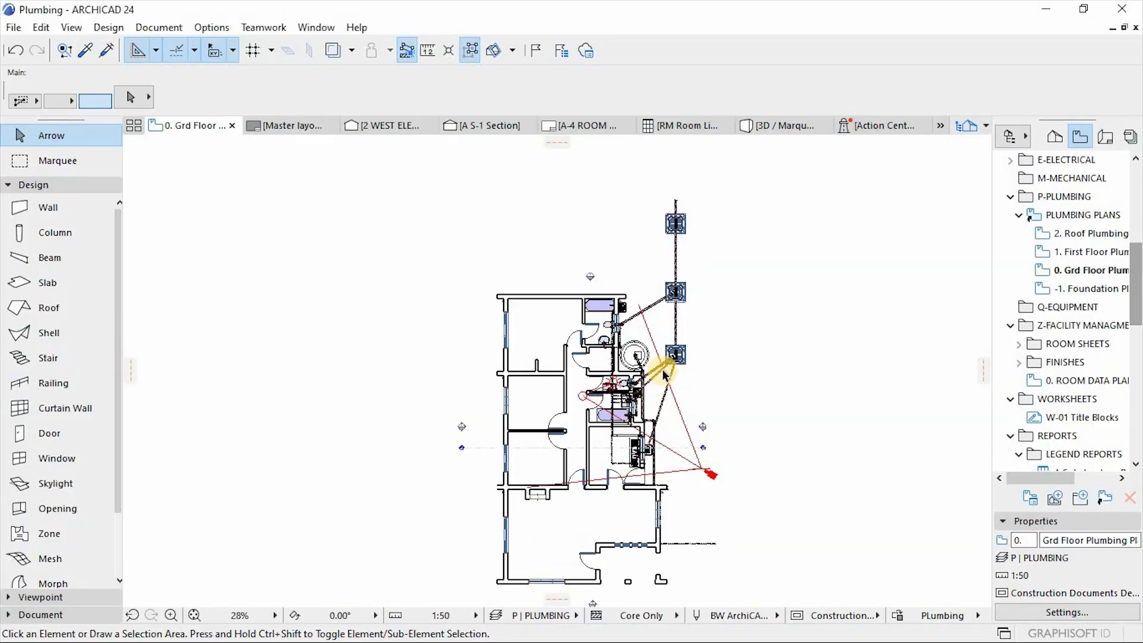
pyautogui.moveTo(666, 374)
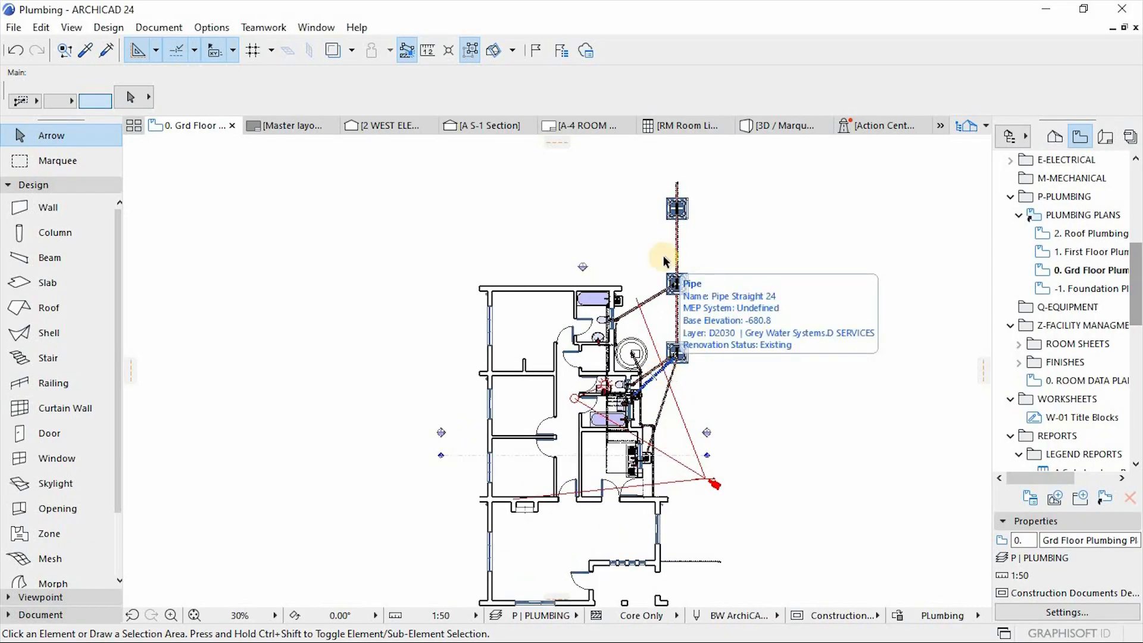
pyautogui.scroll(1, 679, 196)
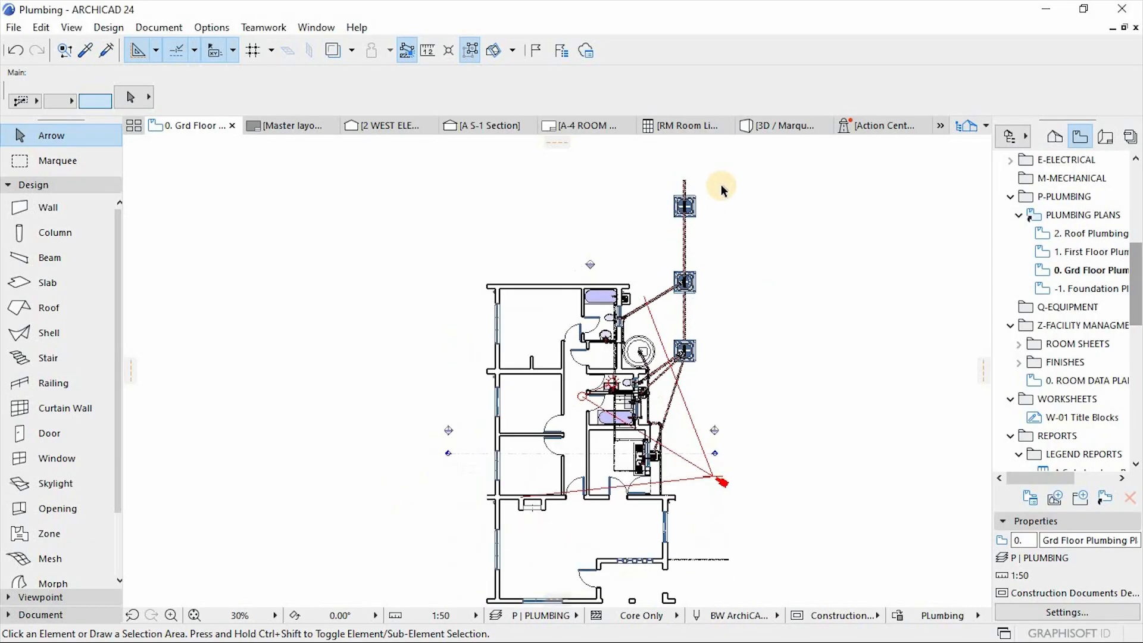
pyautogui.moveTo(645, 349); pyautogui.dragTo(661, 318, button='middle')
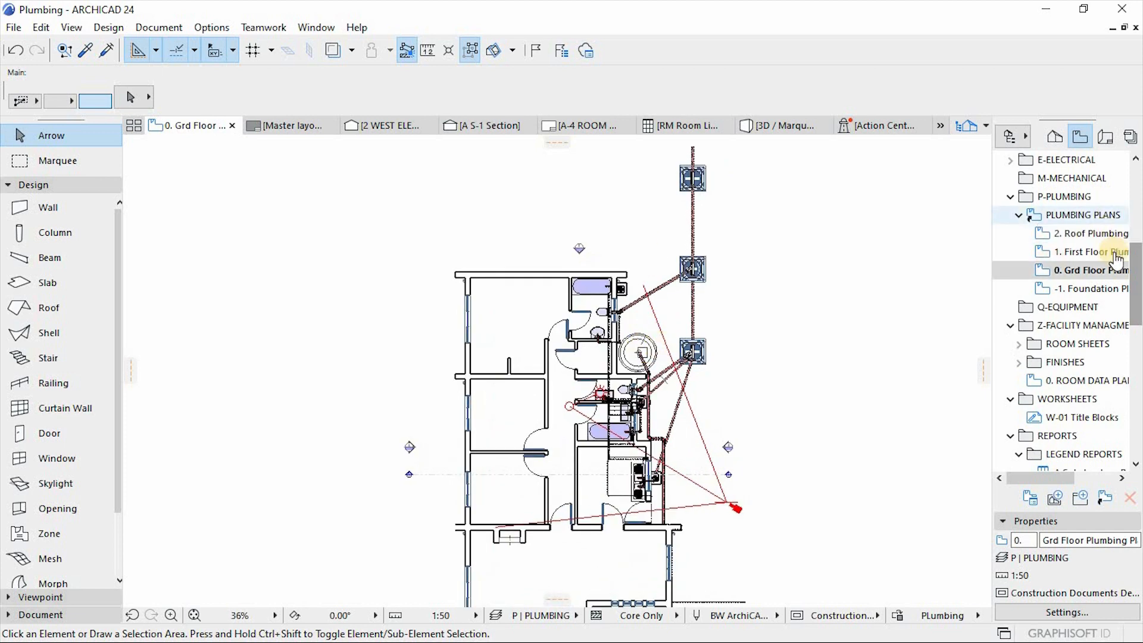
pyautogui.click(1127, 275)
pyautogui.scroll(3, 1101, 250)
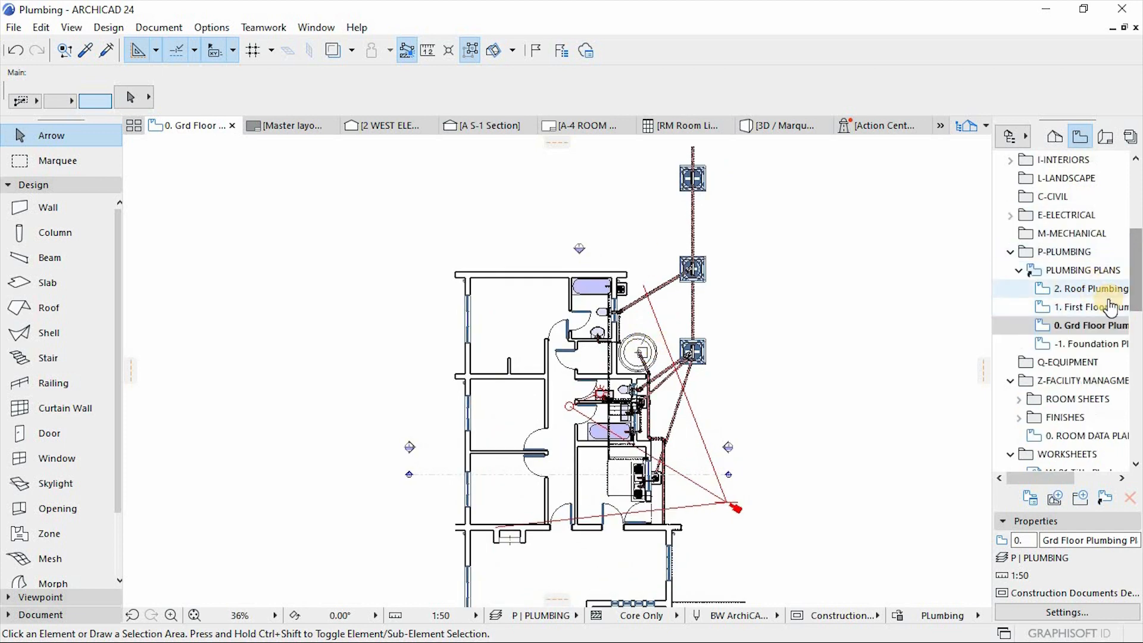
pyautogui.click(1077, 328)
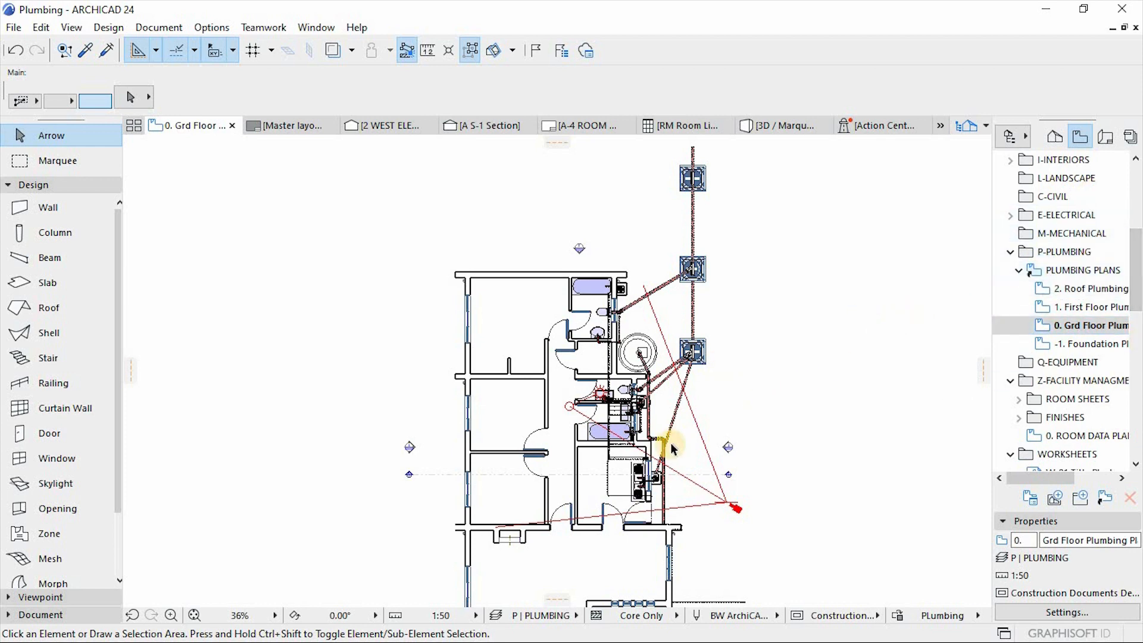
pyautogui.scroll(4, 663, 359)
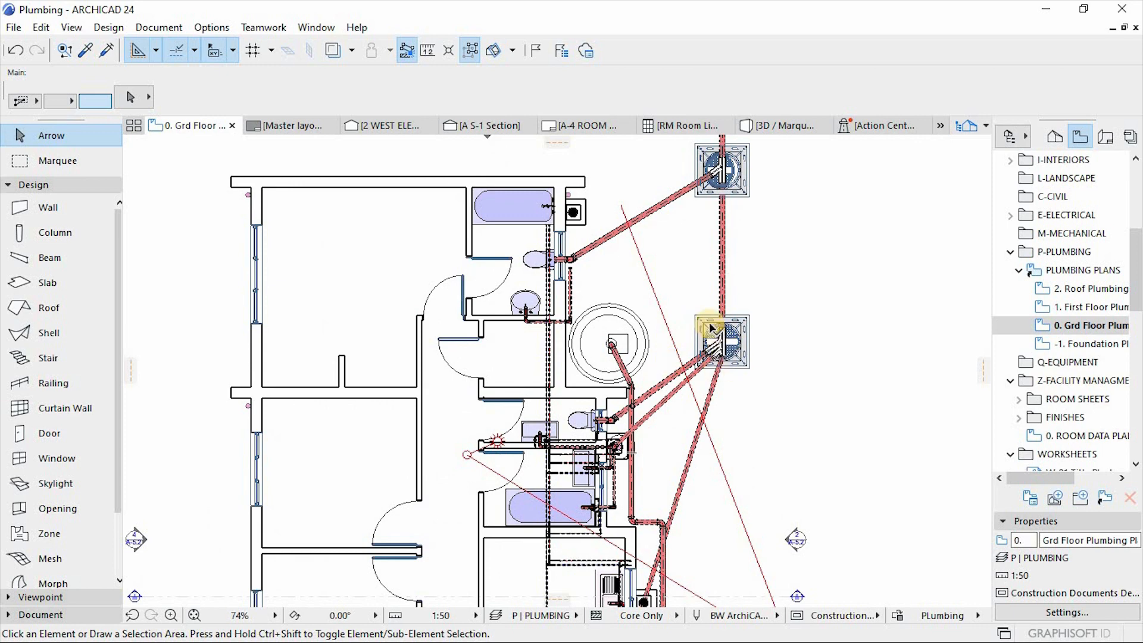
pyautogui.scroll(-3, 669, 357)
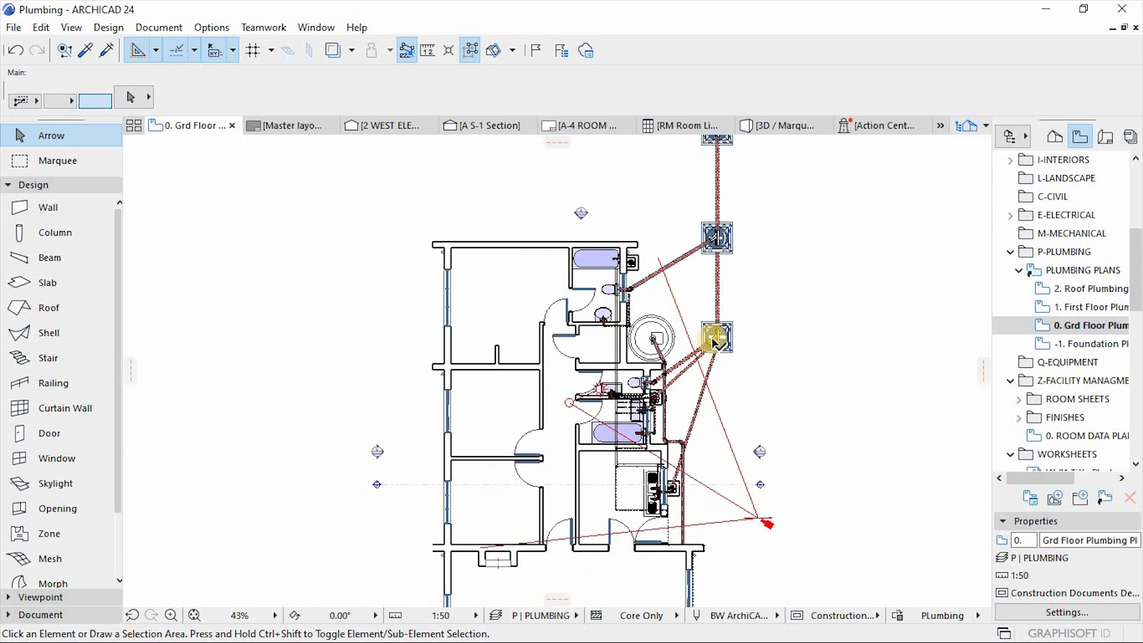
pyautogui.scroll(1, 709, 241)
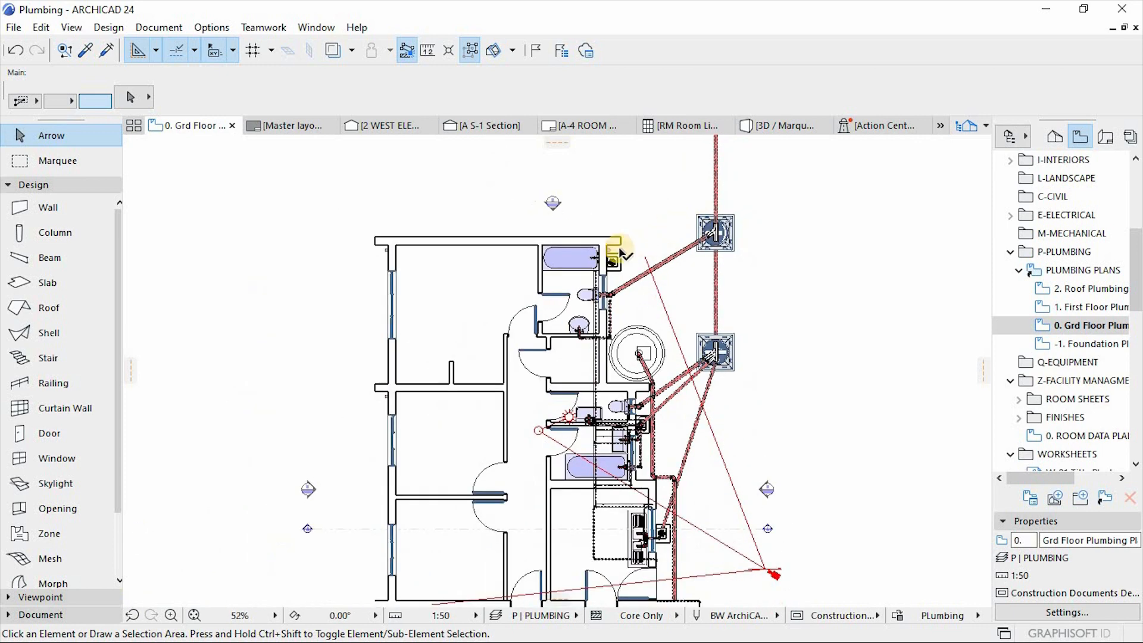
# Step: Inspect the bathtub and the adjacent gully in the uppermost bathroom of the ground floor plumbing plan
pyautogui.scroll(6, 546, 233)
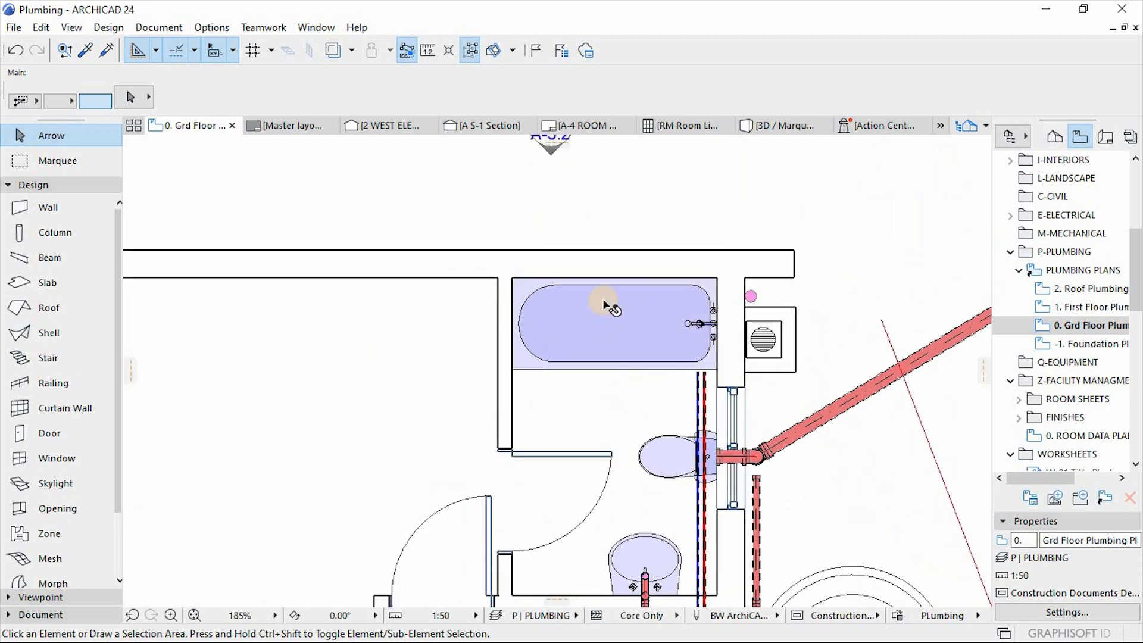
pyautogui.scroll(2, 616, 326)
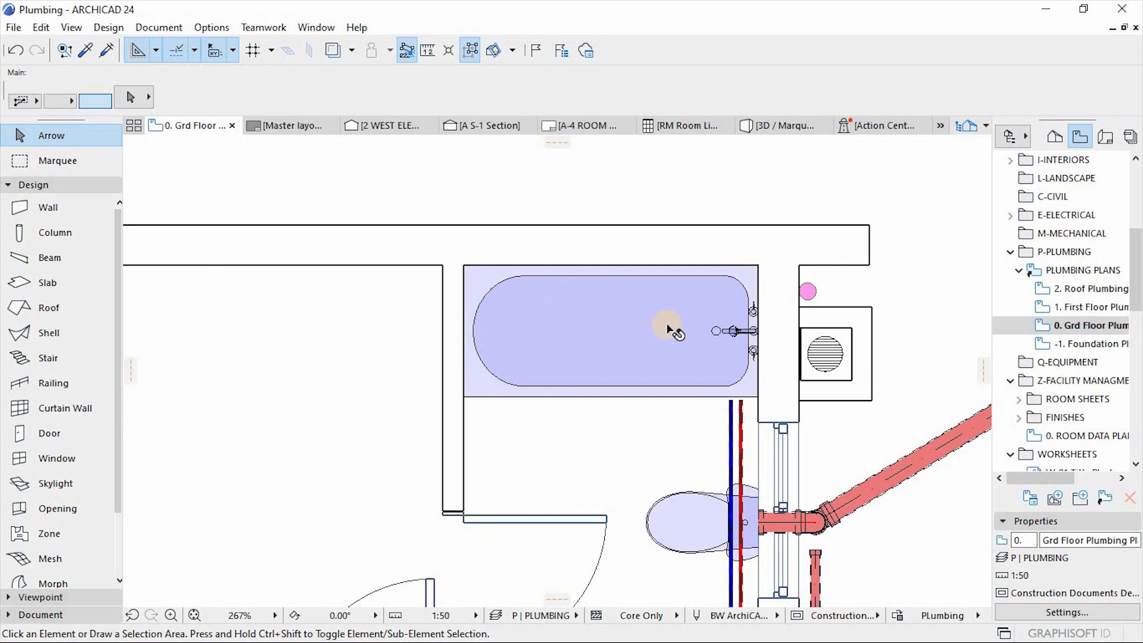
pyautogui.click(636, 328)
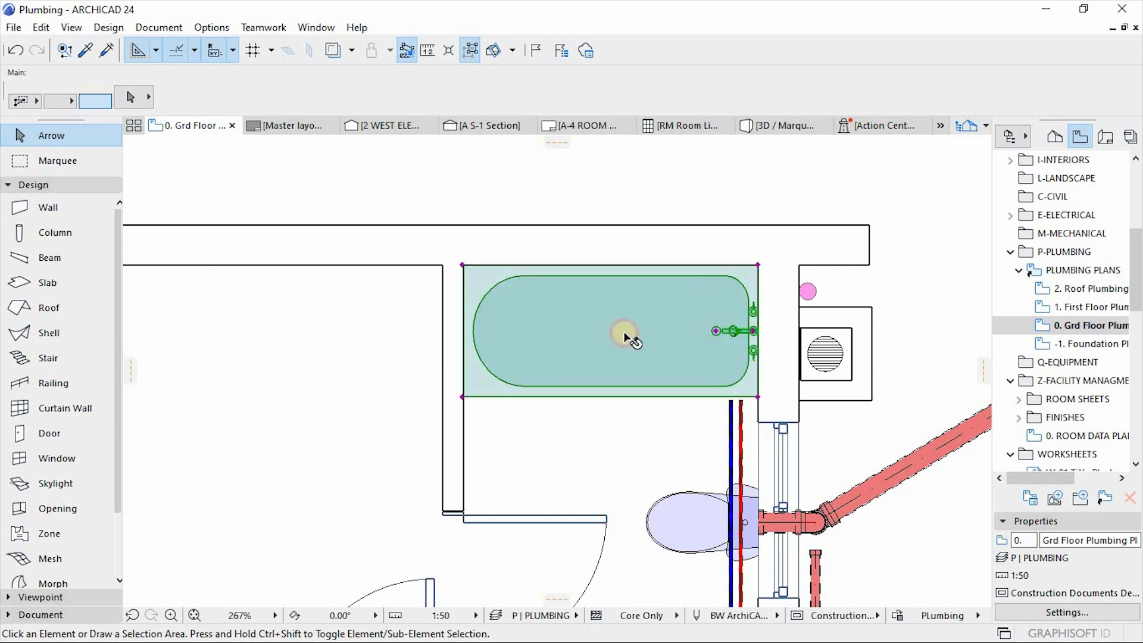
pyautogui.press('Escape')
pyautogui.scroll(-6, 594, 295)
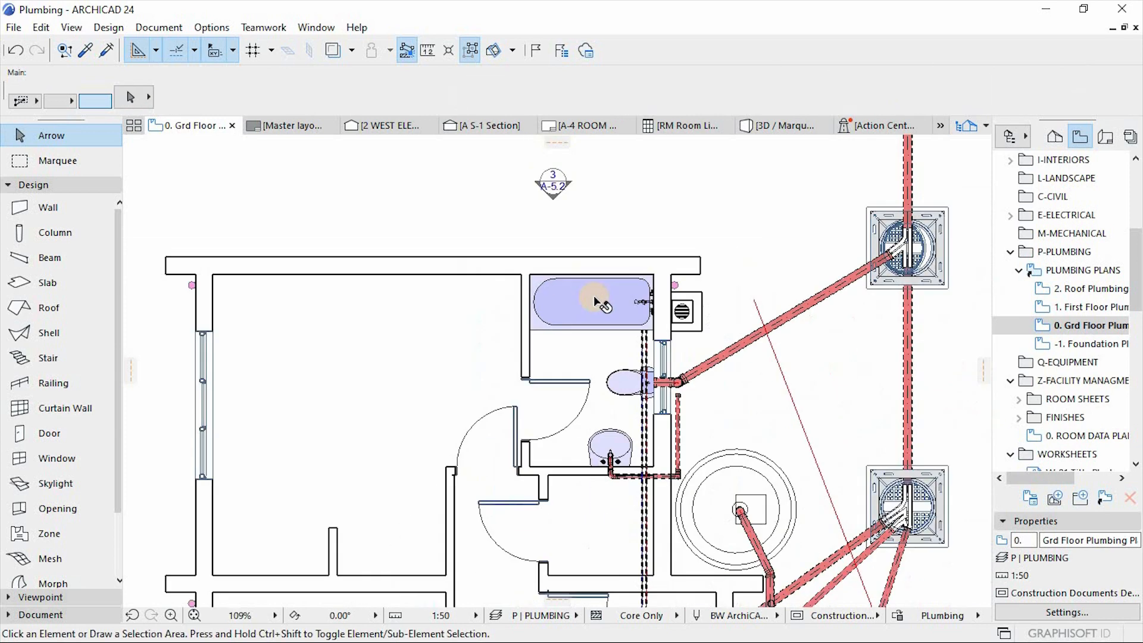
# Step: Open the 3D view and examine the drainage layout around the green water tank, bathrooms and manholes
pyautogui.press('F3')
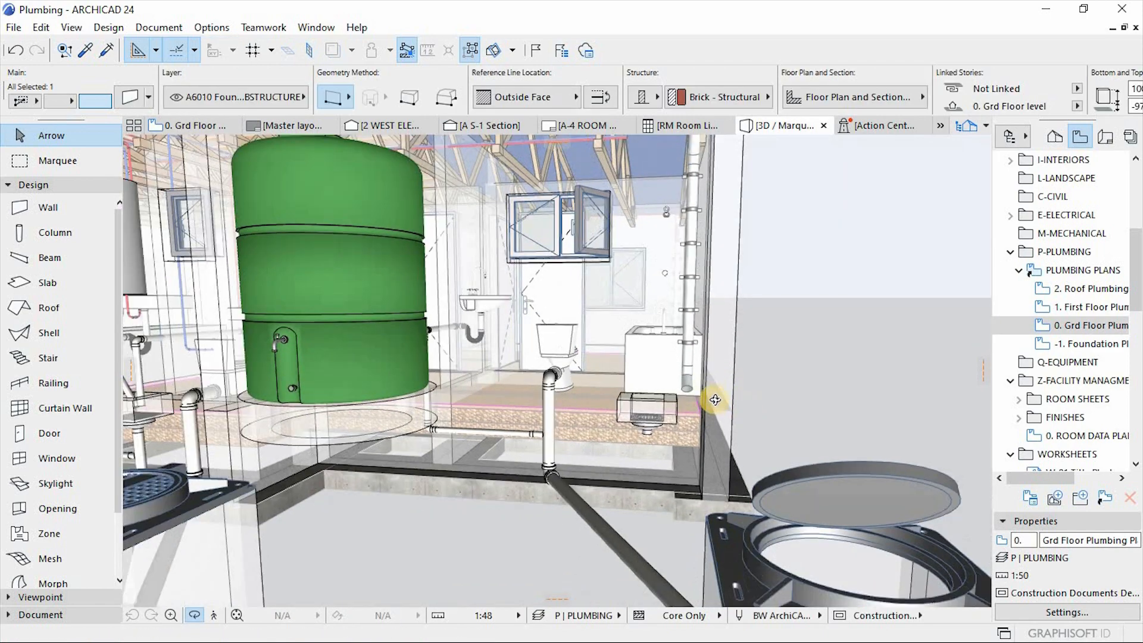
pyautogui.scroll(-6, 715, 399)
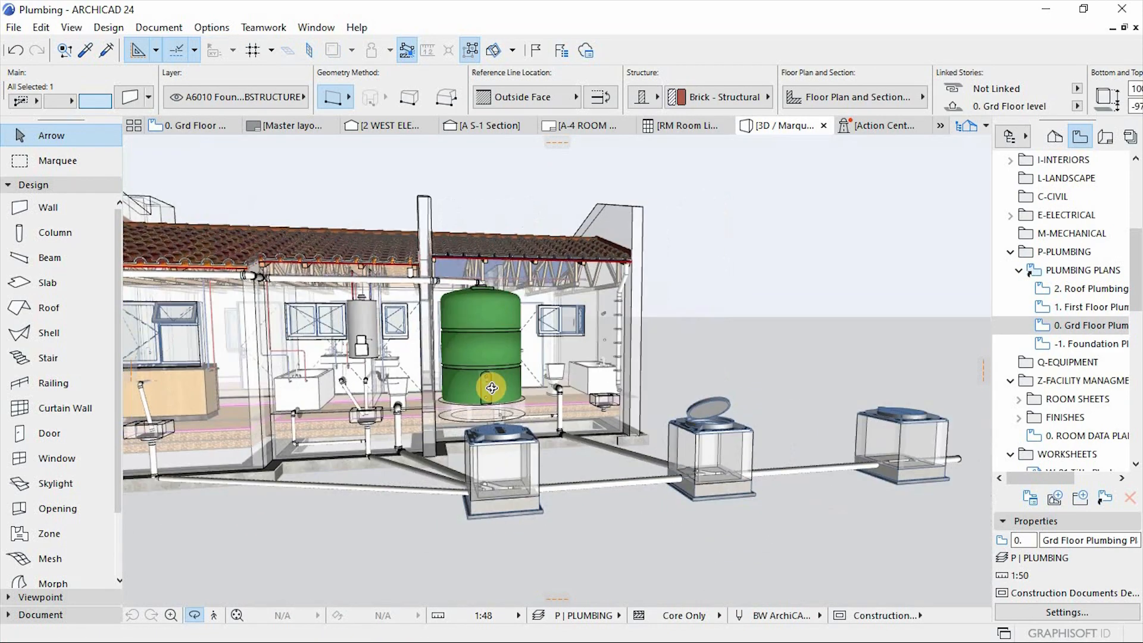
pyautogui.scroll(3, 491, 389)
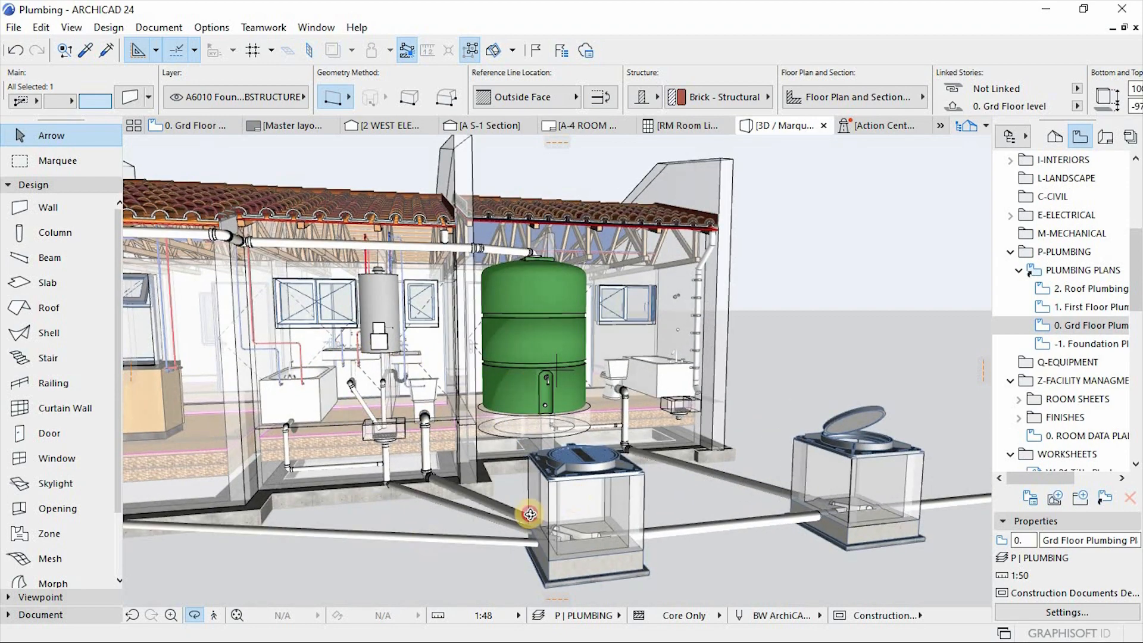
pyautogui.moveTo(530, 514); pyautogui.dragTo(445, 459)
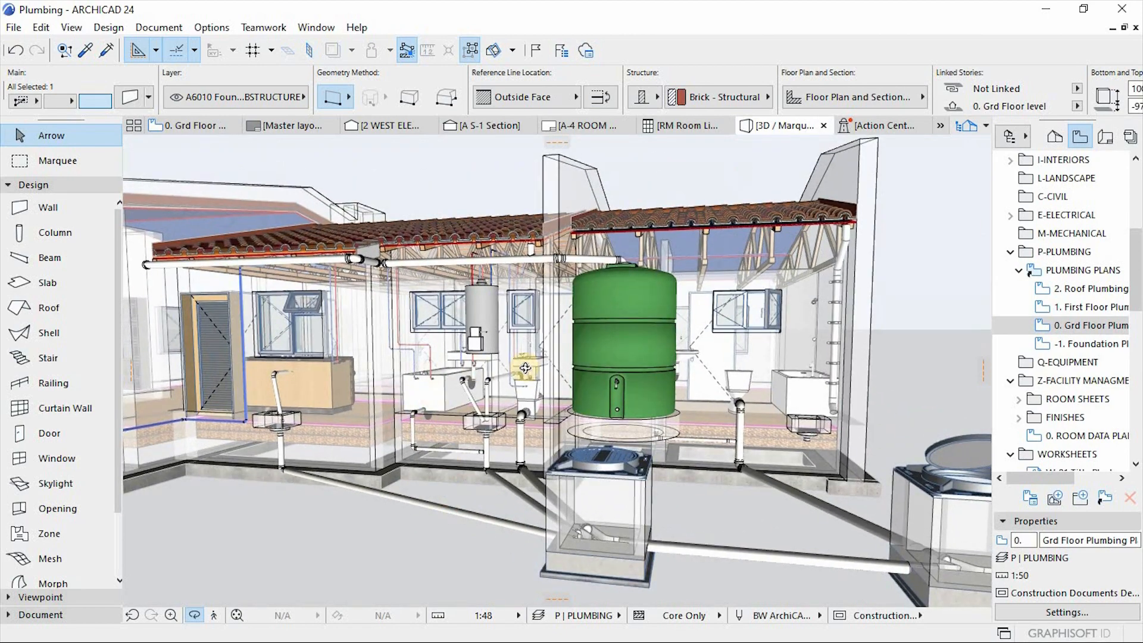
pyautogui.scroll(1, 515, 367)
pyautogui.scroll(1, 843, 327)
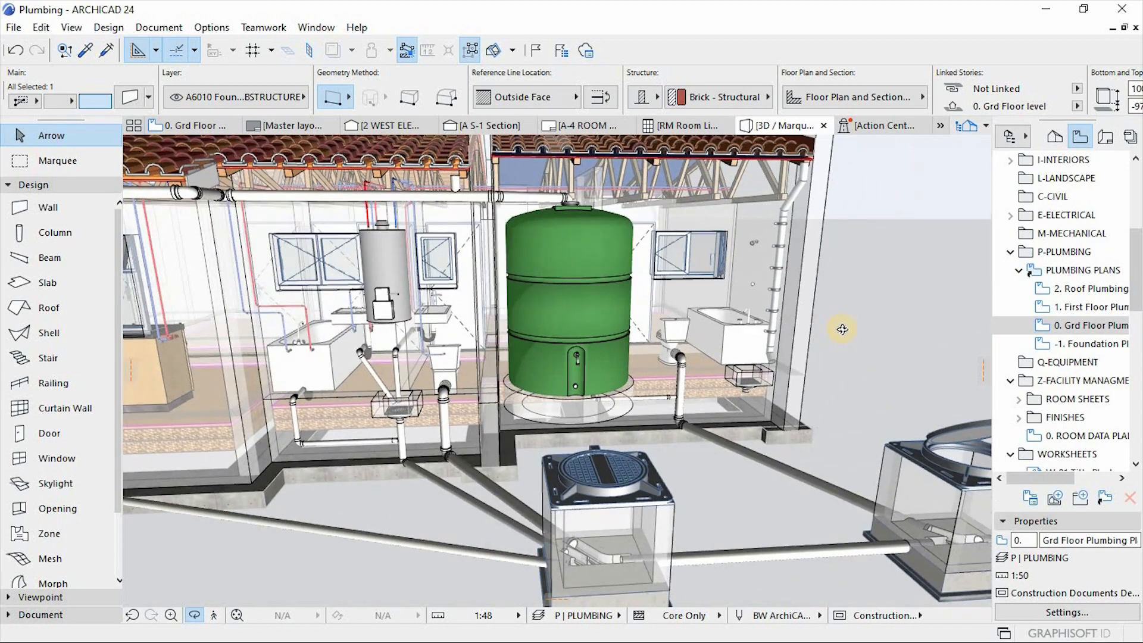
pyautogui.moveTo(843, 327); pyautogui.dragTo(618, 344)
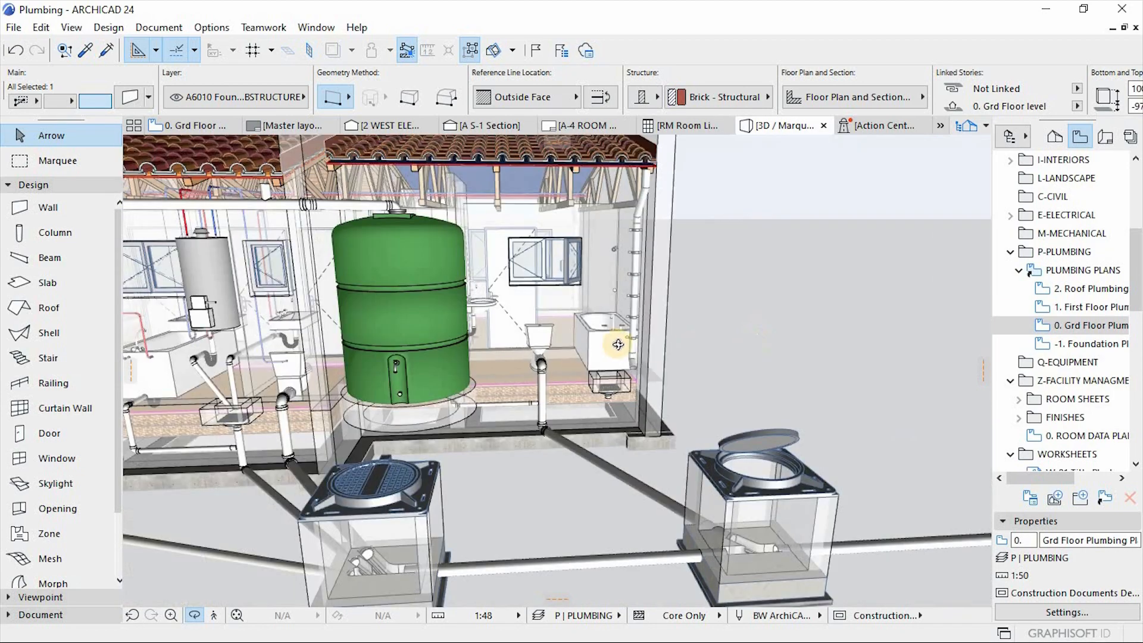
# Step: Select the gully wall below the bathtub and inspect the gully and the pipe connections inside the open manhole
pyautogui.click(613, 384)
pyautogui.scroll(4, 568, 343)
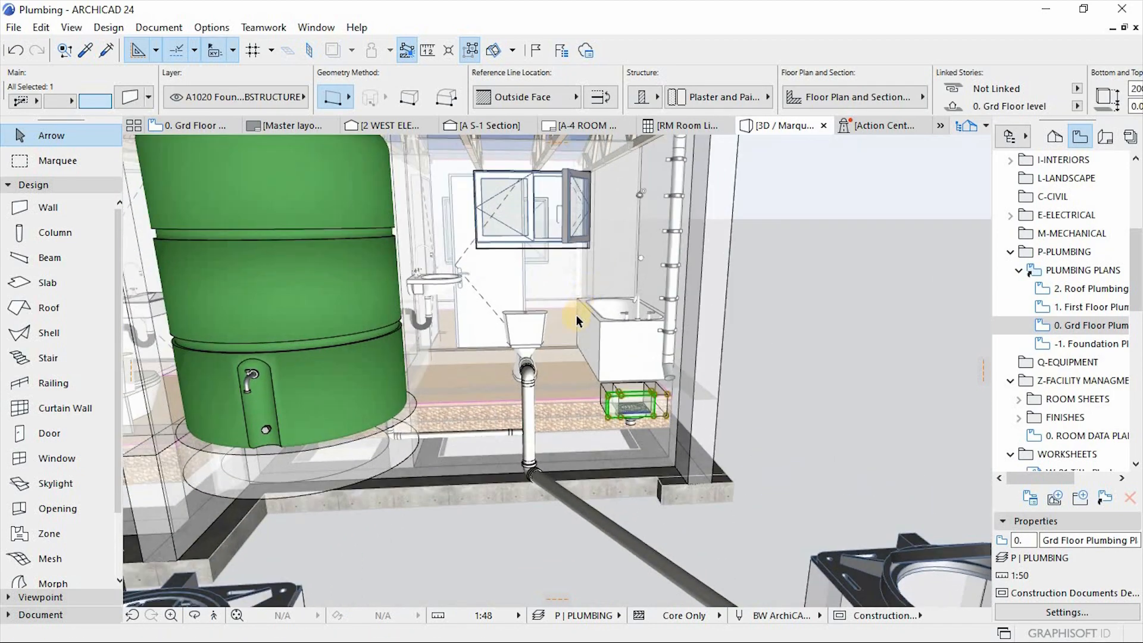
pyautogui.scroll(5, 576, 314)
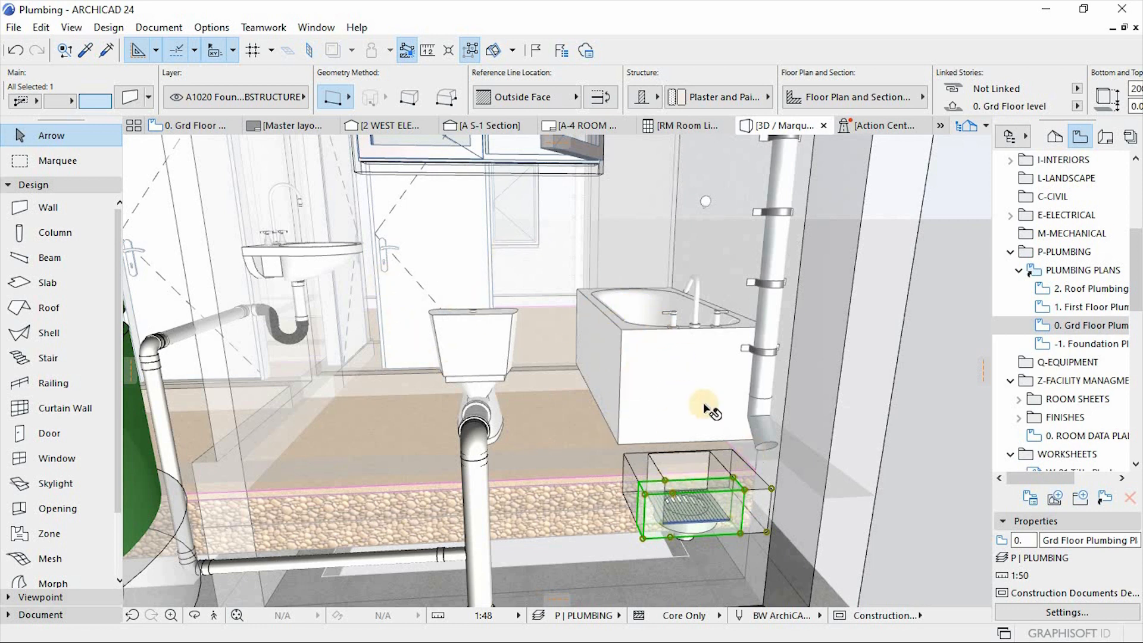
pyautogui.scroll(-10, 631, 342)
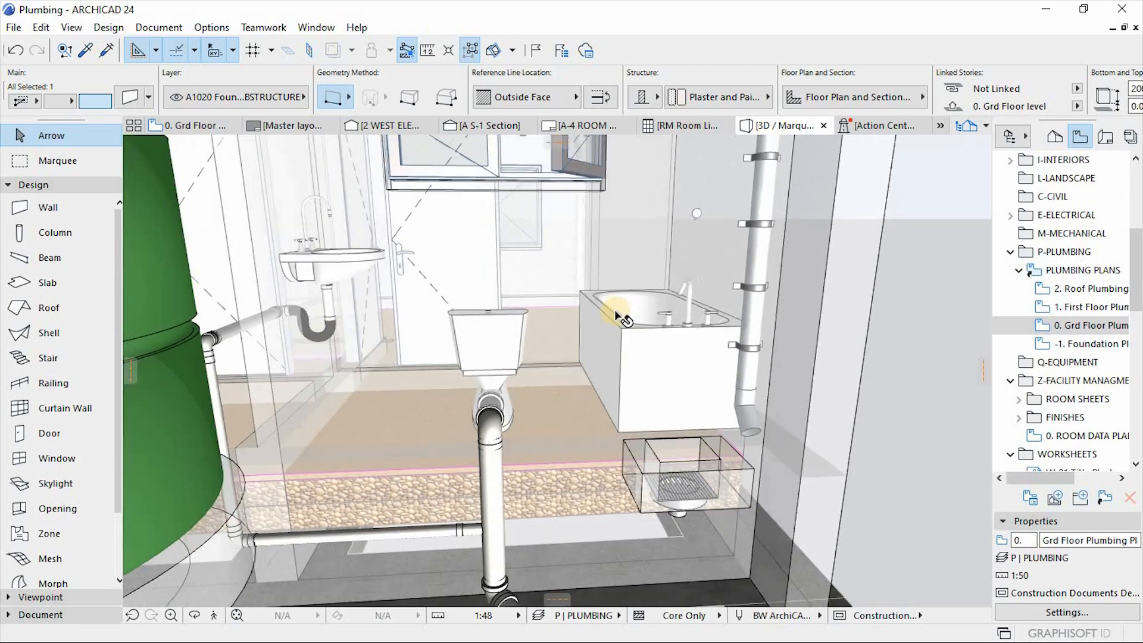
pyautogui.scroll(-3, 633, 359)
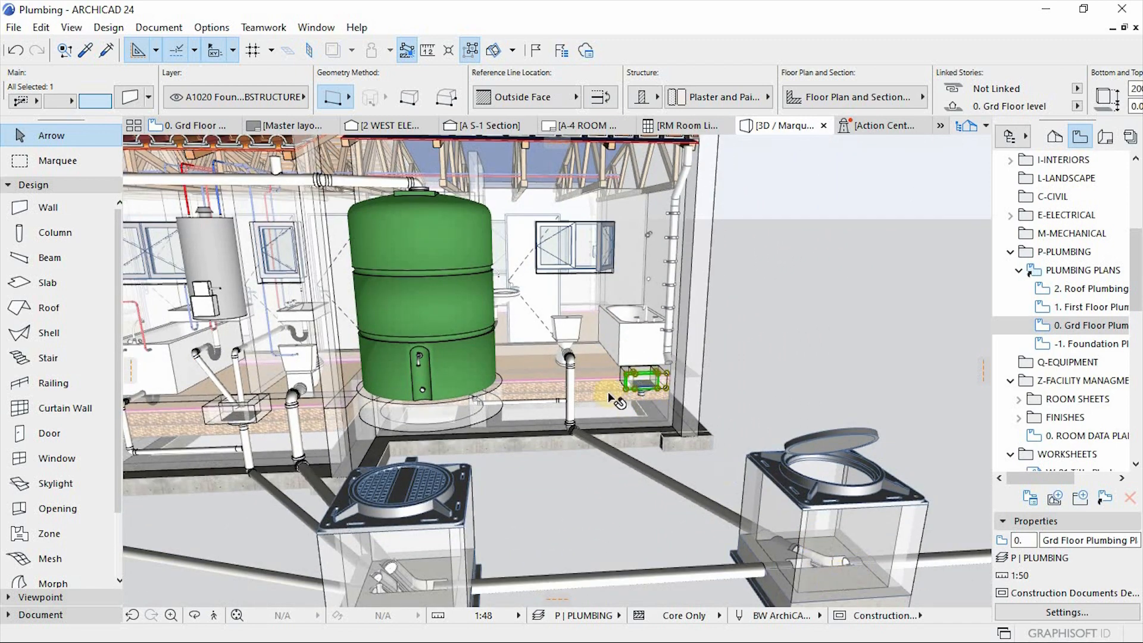
pyautogui.scroll(10, 833, 562)
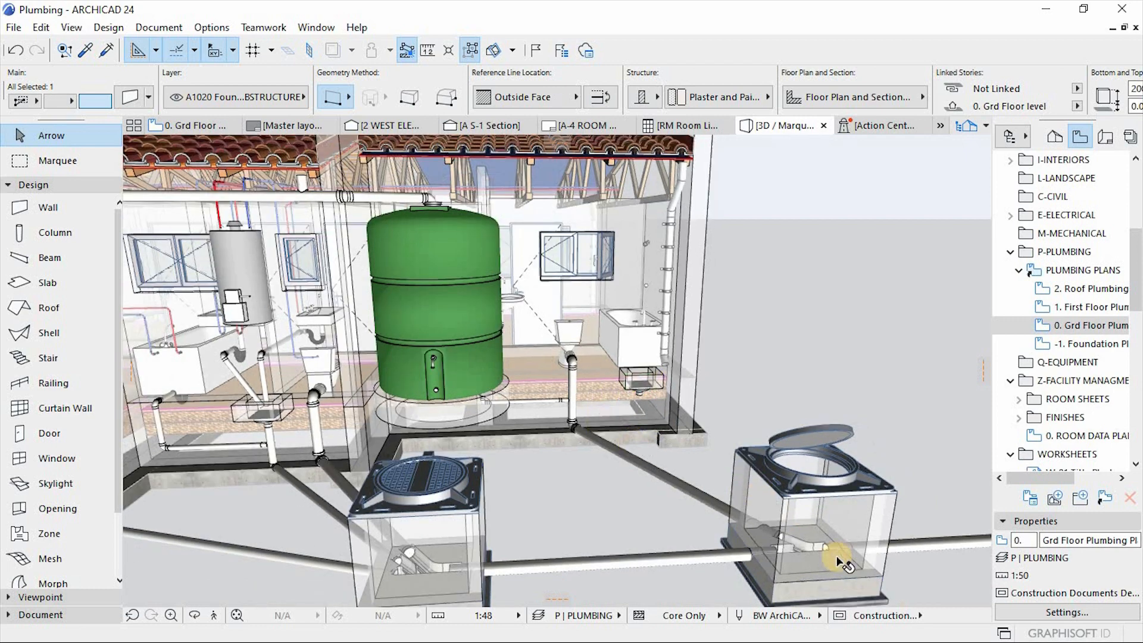
pyautogui.scroll(3, 774, 505)
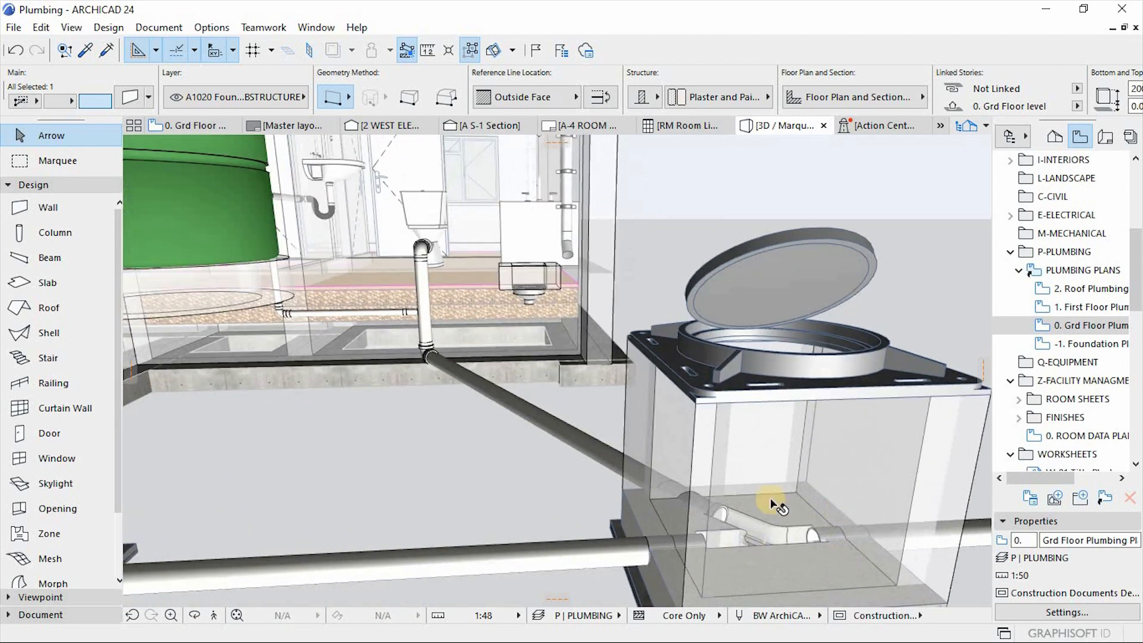
# Step: Deselect the gully wall and return to the bathroom with the bathtub on the ground floor plumbing plan
pyautogui.scroll(-8, 834, 503)
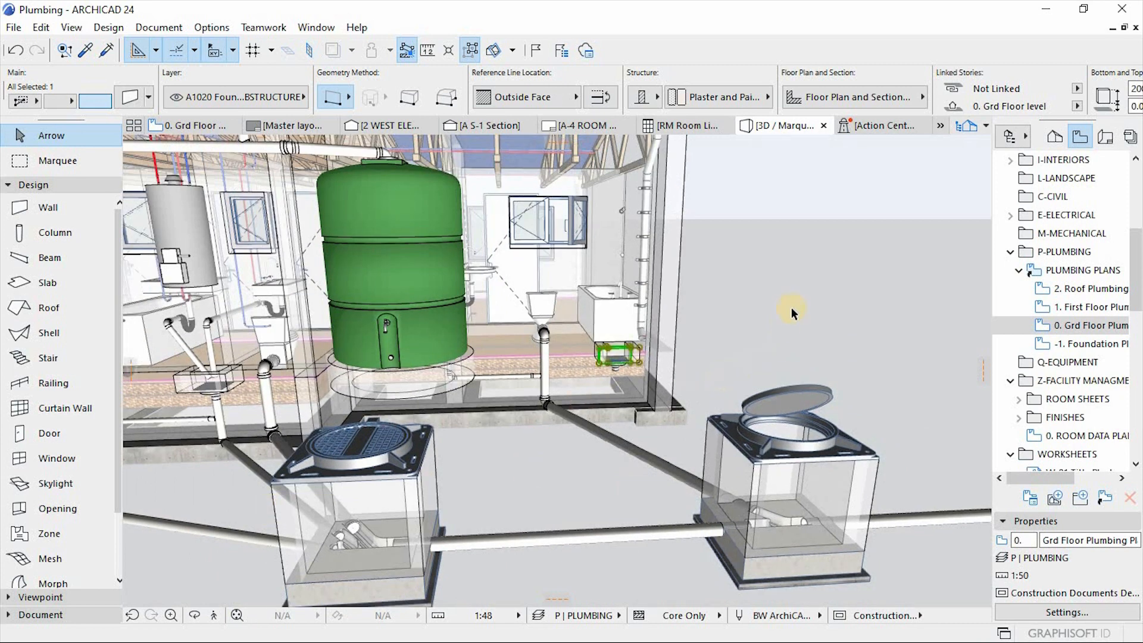
pyautogui.click(841, 328)
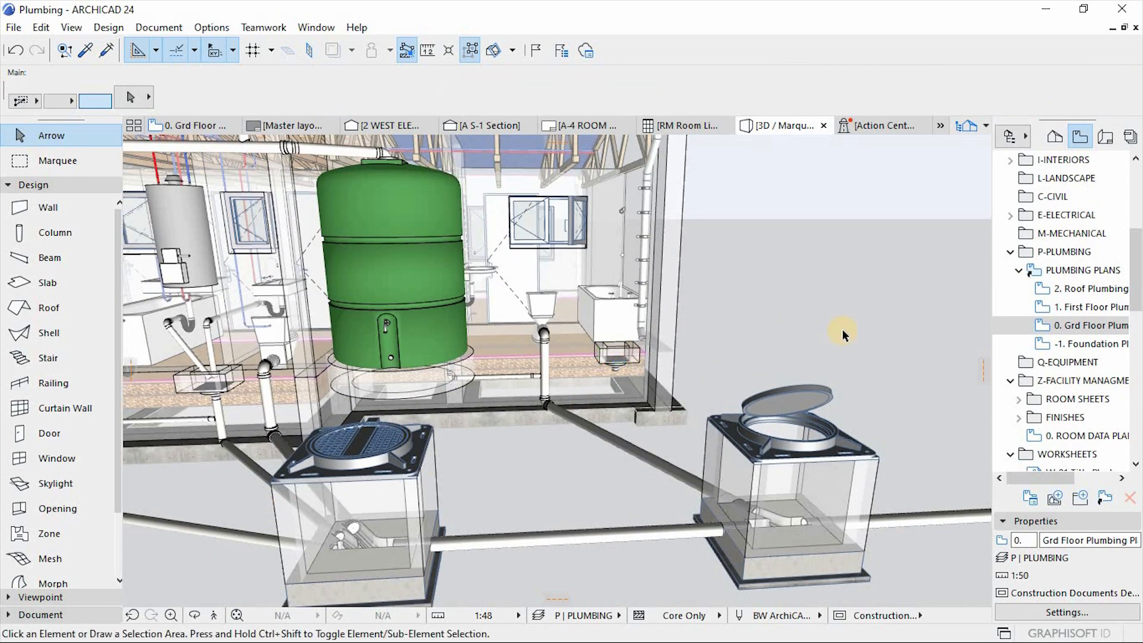
pyautogui.press('F2')
pyautogui.scroll(1, 611, 245)
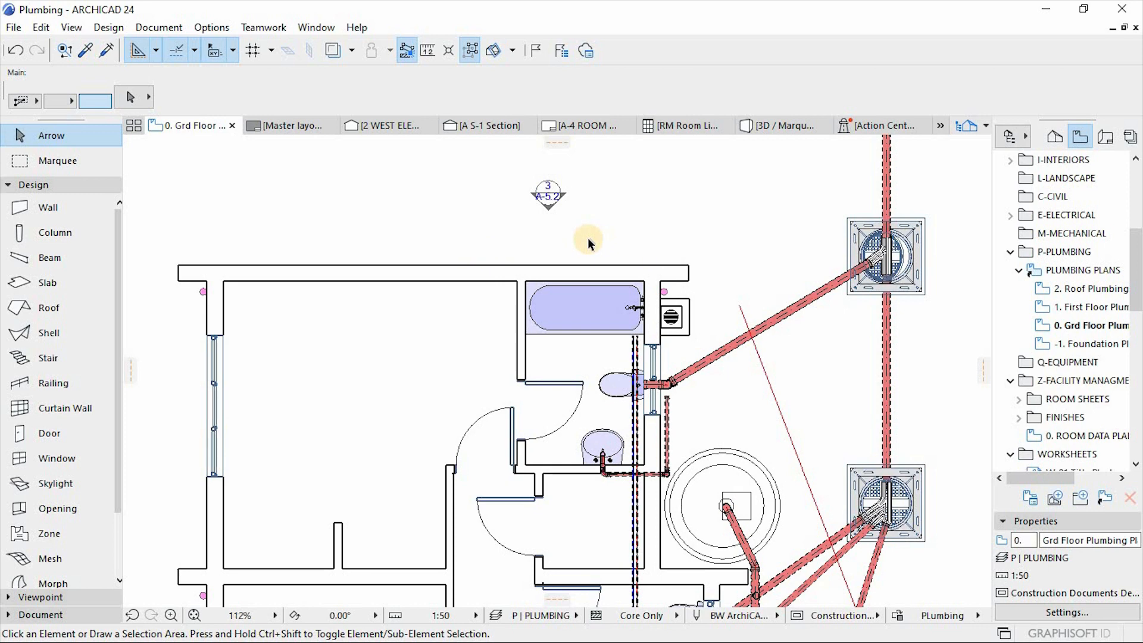
pyautogui.scroll(2, 588, 238)
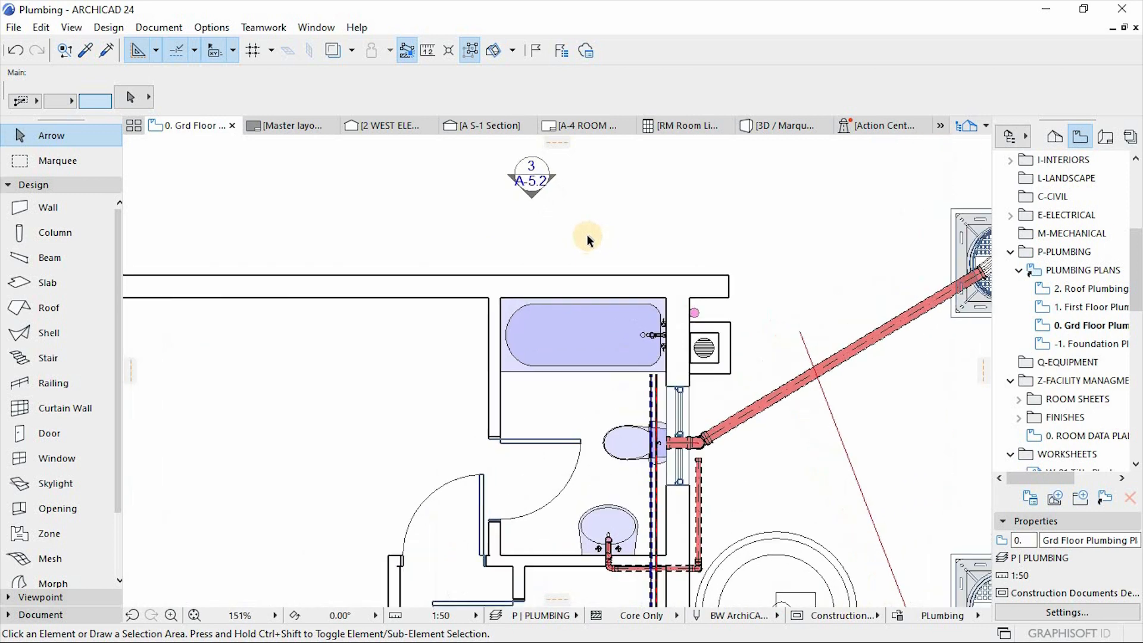
# Step: Apply the MEP Engineering Profile 24 work environment and shift the MEP Routing palette away from the manhole pipe
pyautogui.click(212, 28)
pyautogui.moveTo(303, 258)
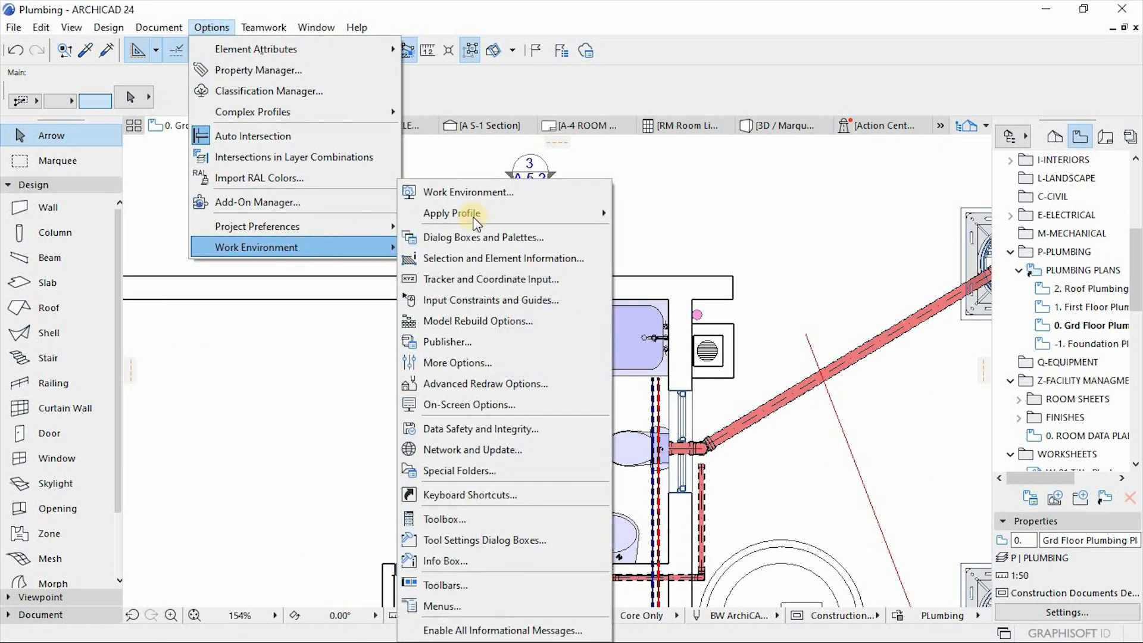
pyautogui.moveTo(494, 213)
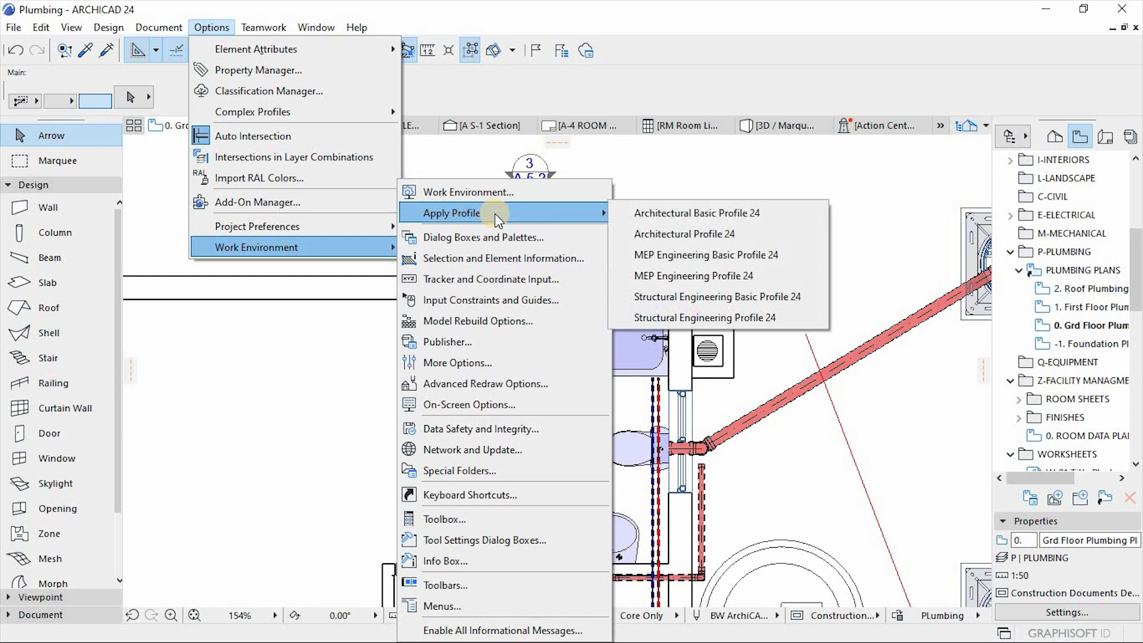
pyautogui.click(706, 276)
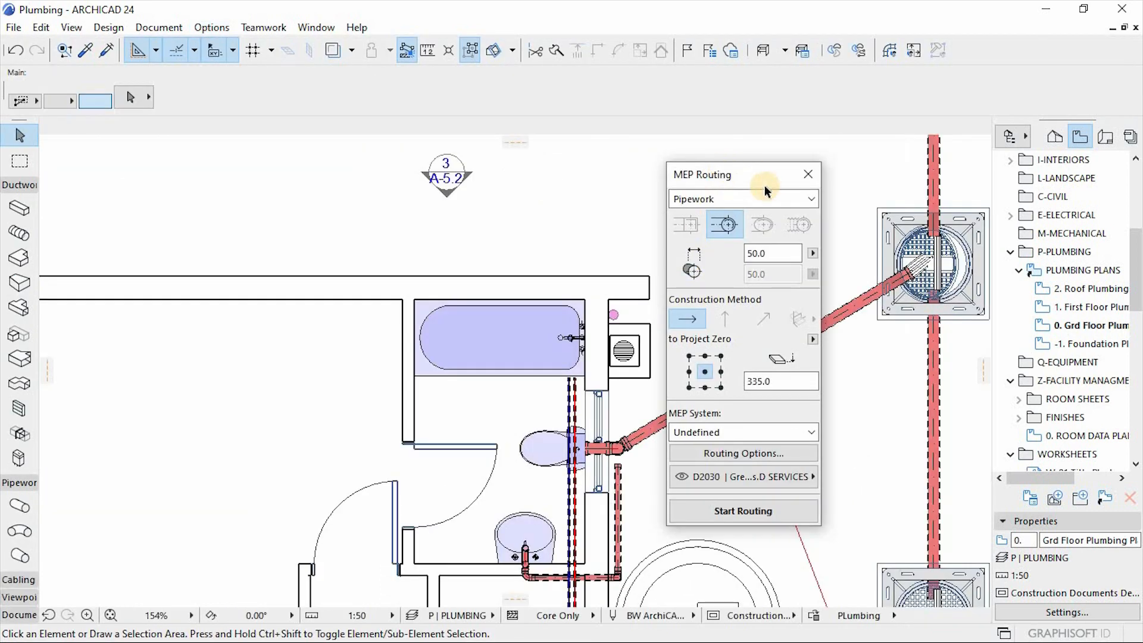
pyautogui.moveTo(720, 173); pyautogui.dragTo(629, 121)
# Step: Widen the toolbox to show tool names, expand only its Pipework group, and move the MEP Routing palette clear of the bathroom
pyautogui.click(20, 186)
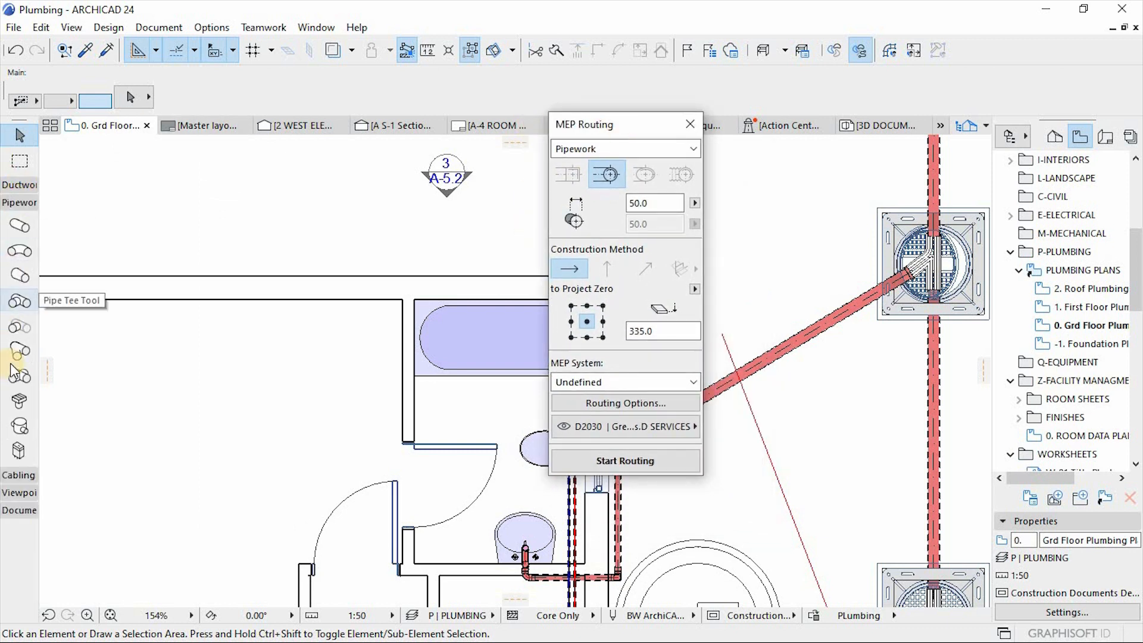
pyautogui.click(24, 480)
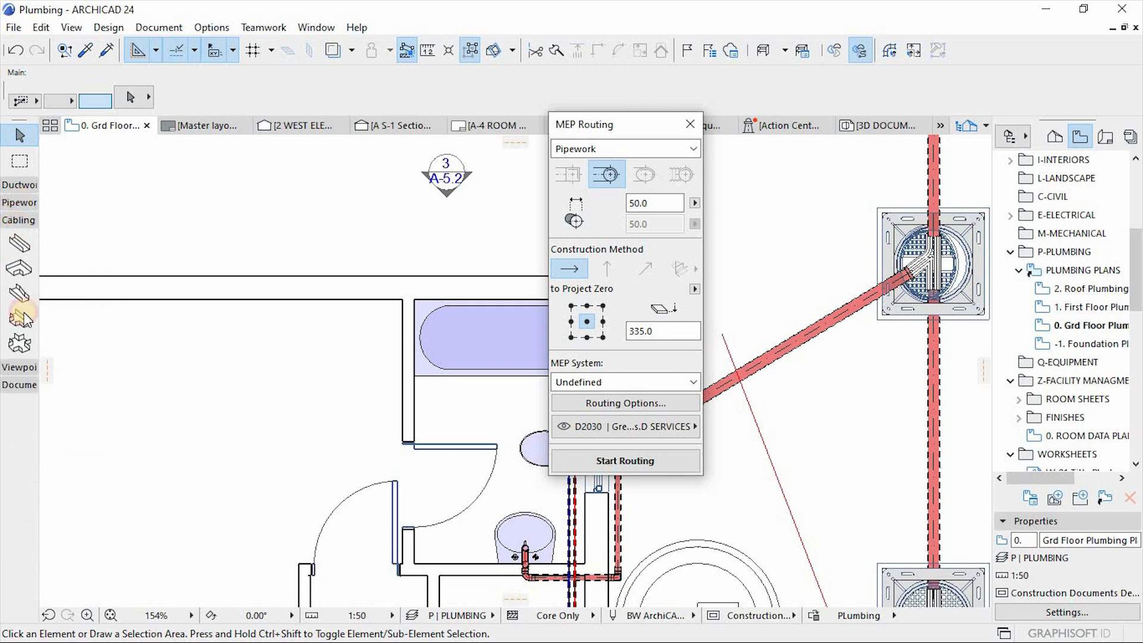
pyautogui.click(12, 221)
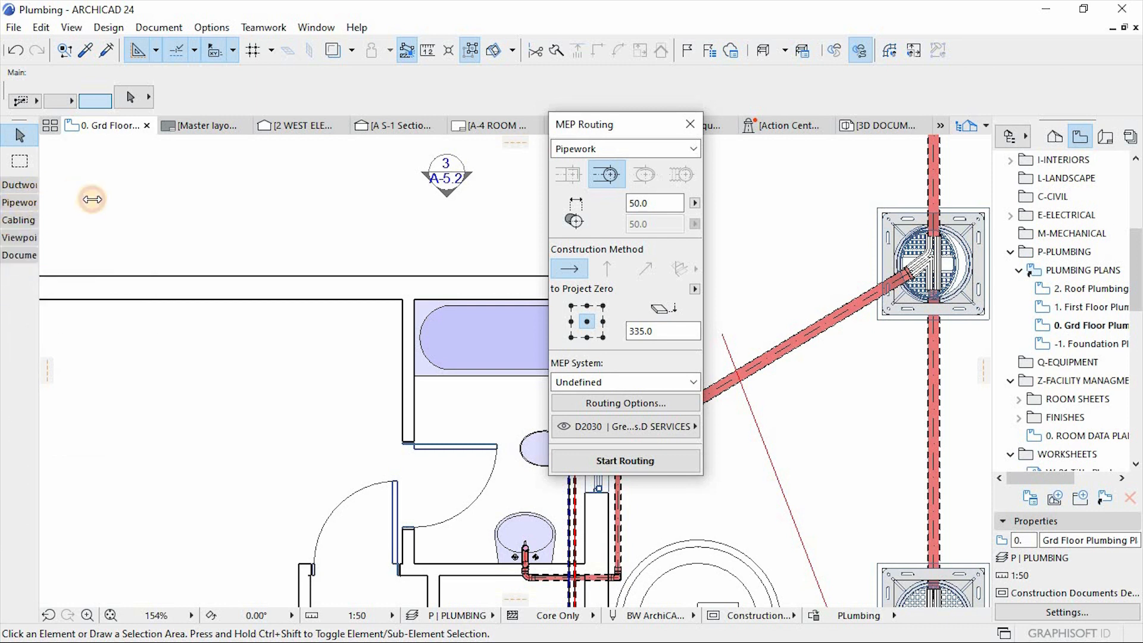
pyautogui.moveTo(39, 199); pyautogui.dragTo(92, 199)
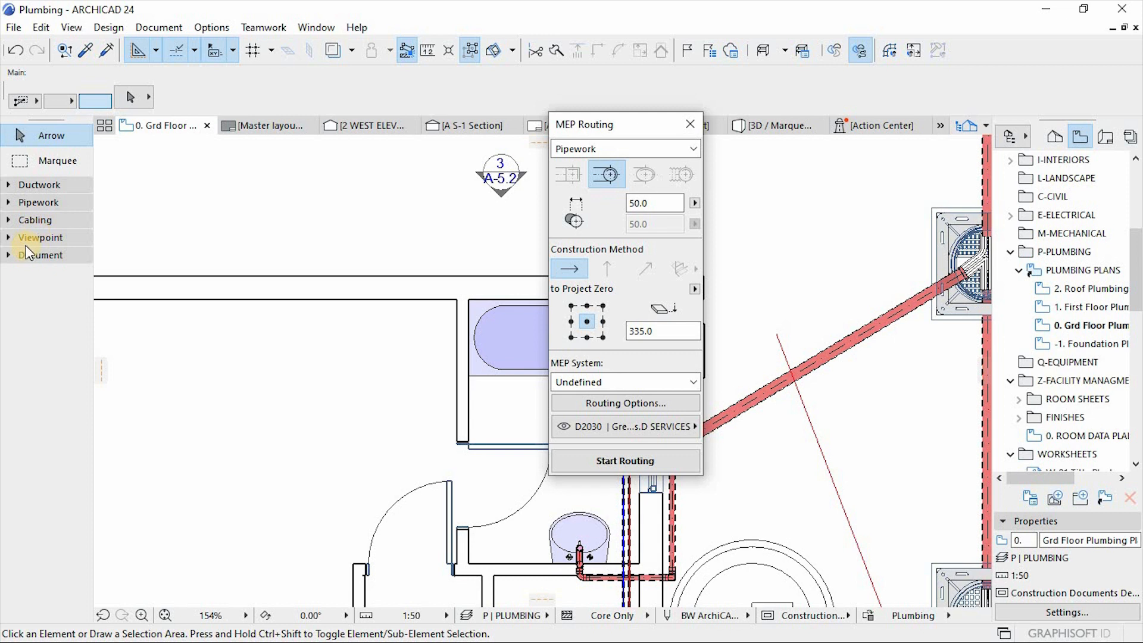
pyautogui.click(13, 202)
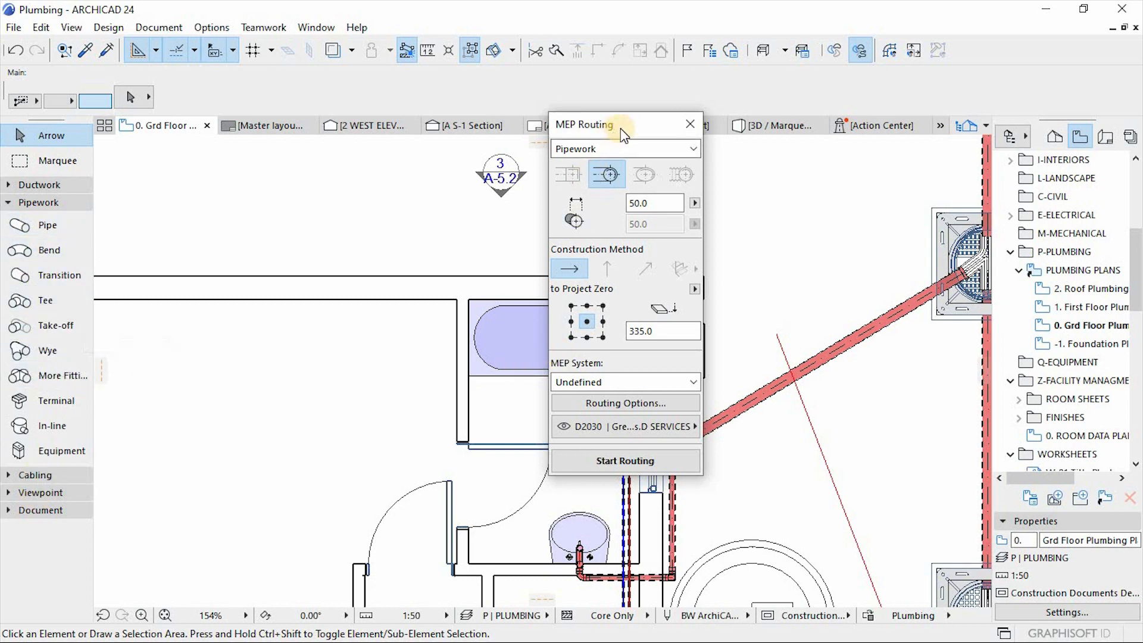
pyautogui.moveTo(620, 127); pyautogui.dragTo(201, 139)
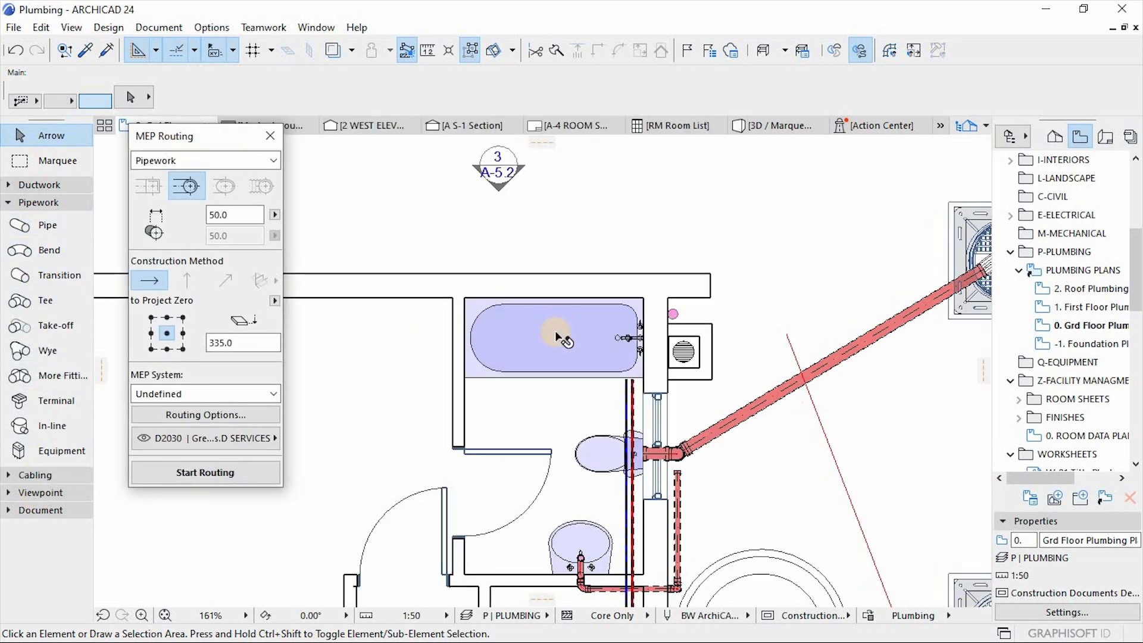
# Step: Draw a marquee about 3.7 m by 2 m around the bathtub and its gully, and show that area in 3D
pyautogui.scroll(2, 557, 336)
pyautogui.scroll(-5, 643, 339)
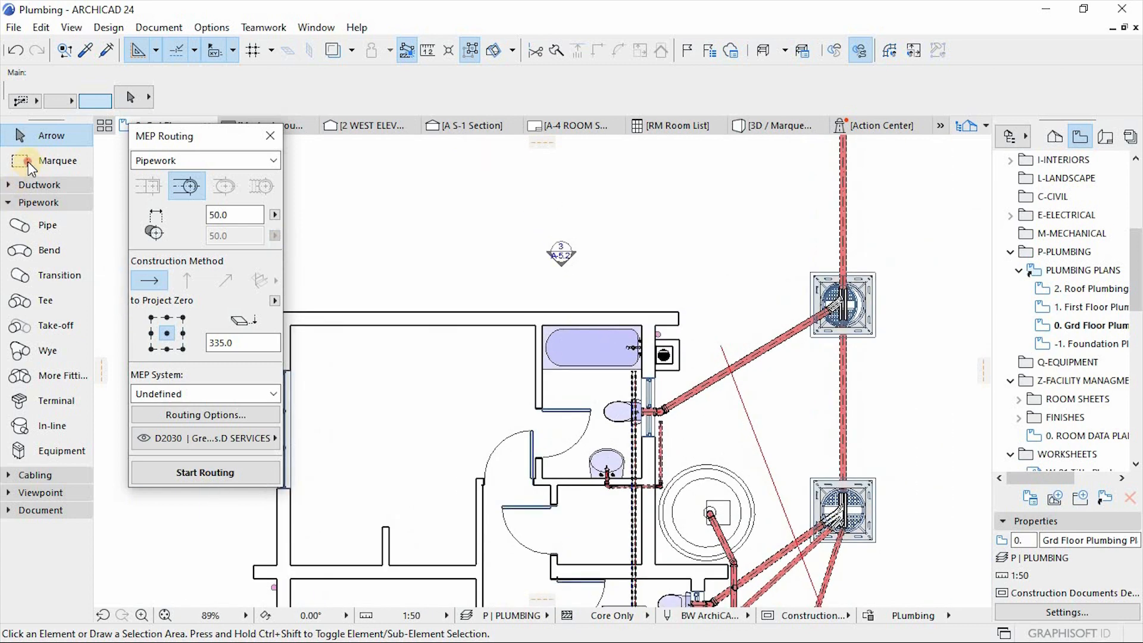
pyautogui.click(28, 162)
pyautogui.click(482, 265)
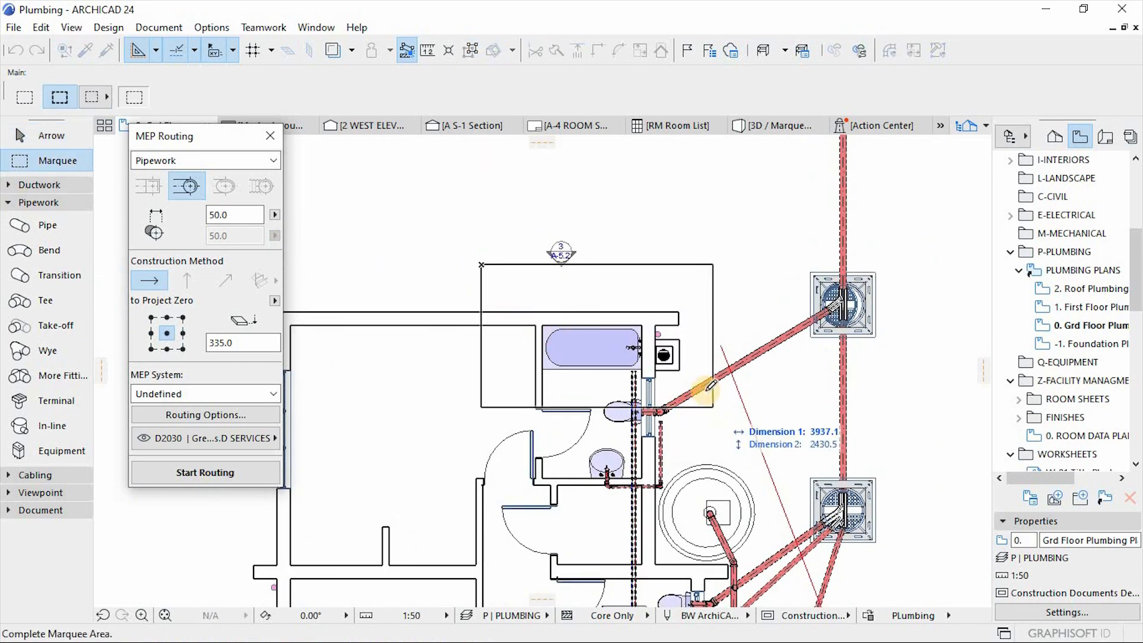
pyautogui.scroll(3, 625, 329)
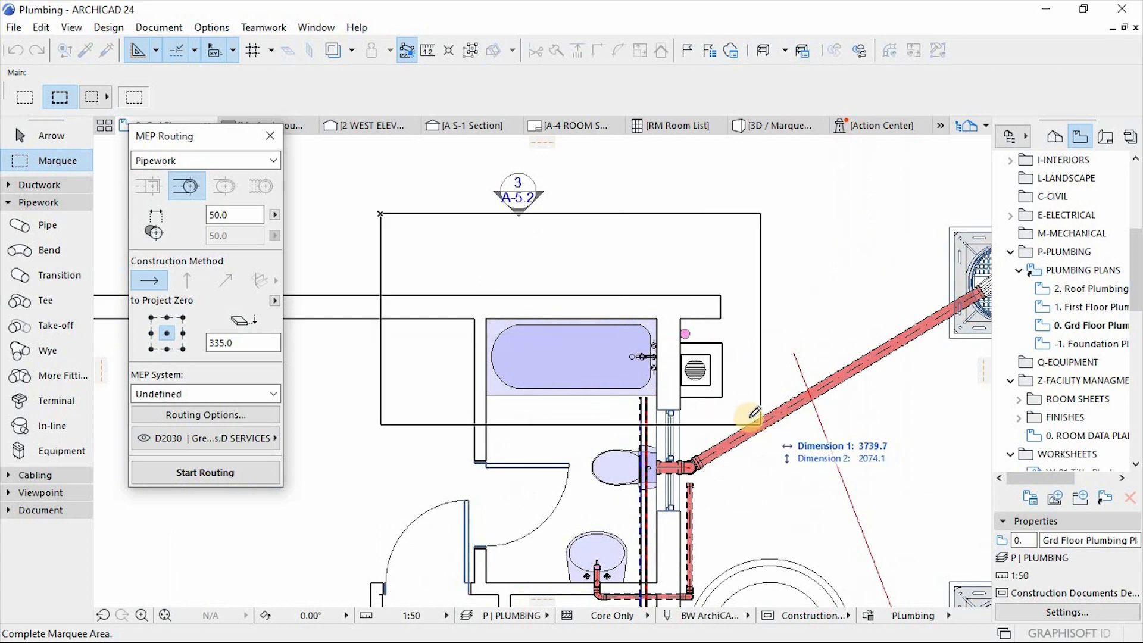
pyautogui.click(753, 417)
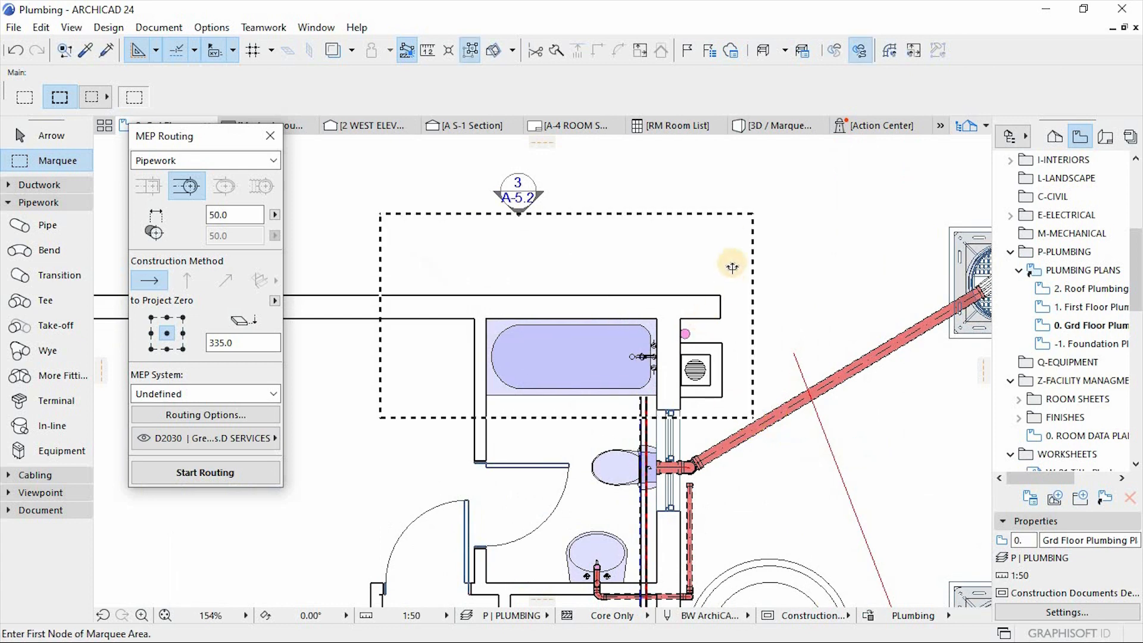
pyautogui.rightClick(796, 197)
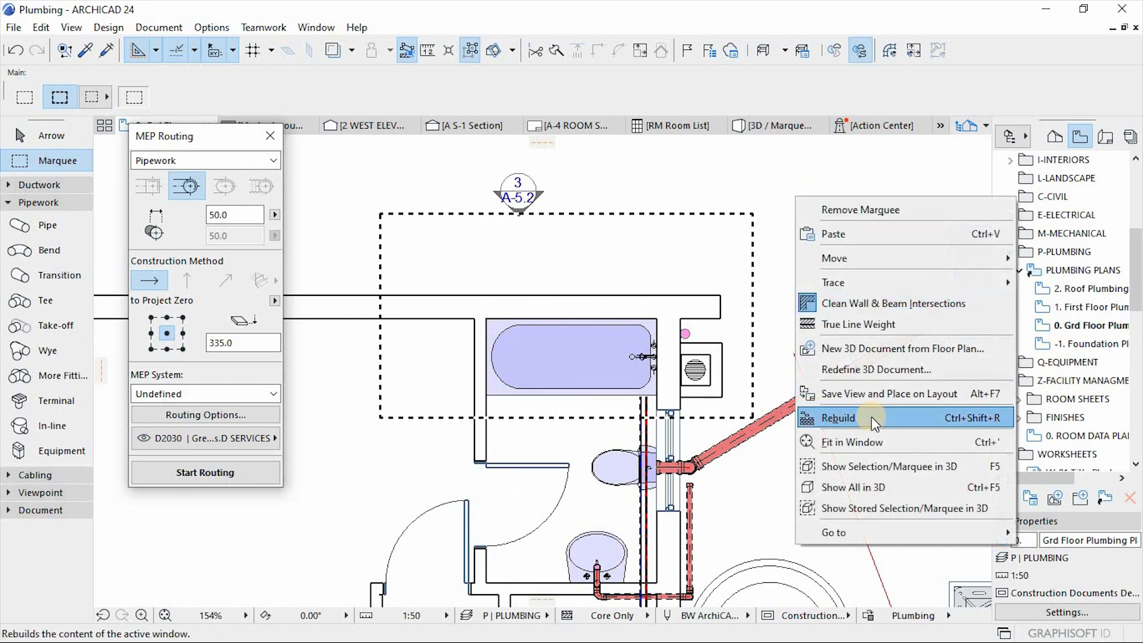
pyautogui.click(881, 466)
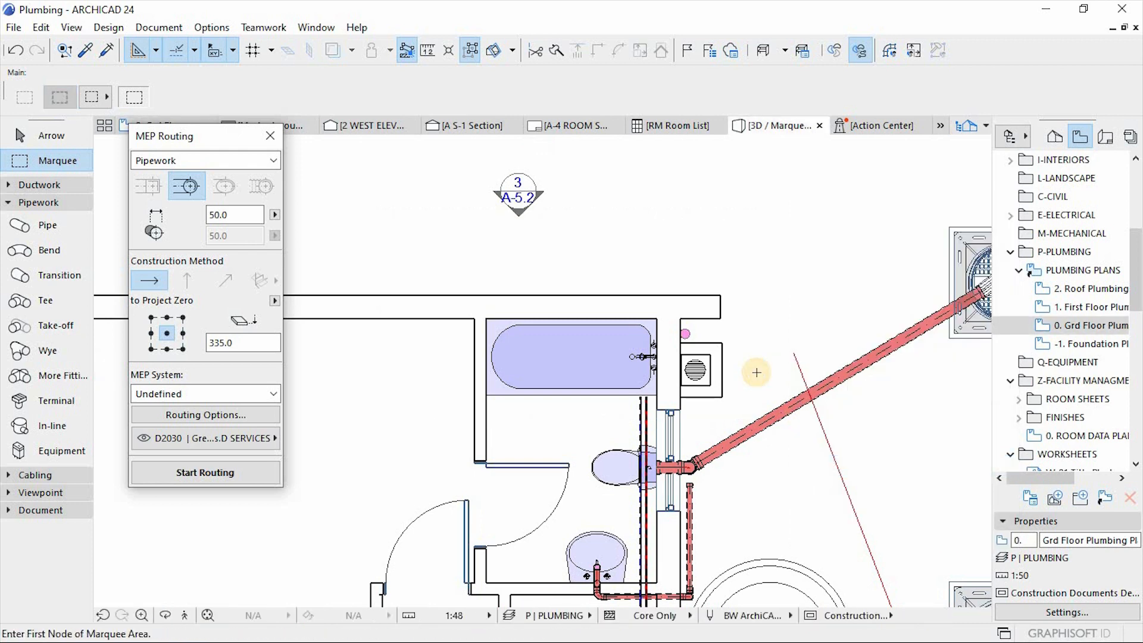
# Step: Examine the bathtub's drain outlet, the taps and the outside gully with its downpipe in the 3D view
pyautogui.scroll(3, 563, 296)
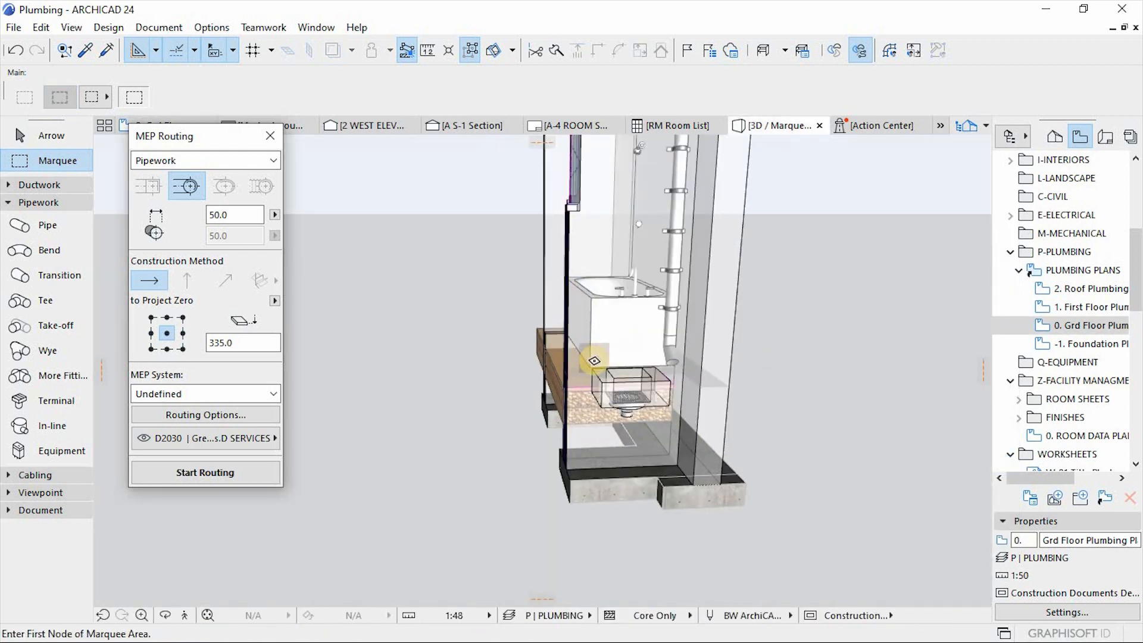
pyautogui.keyDown('shift'); pyautogui.moveTo(593, 376); pyautogui.dragTo(613, 230, button='middle'); pyautogui.keyUp('shift')
pyautogui.scroll(5, 615, 229)
pyautogui.scroll(3, 615, 230)
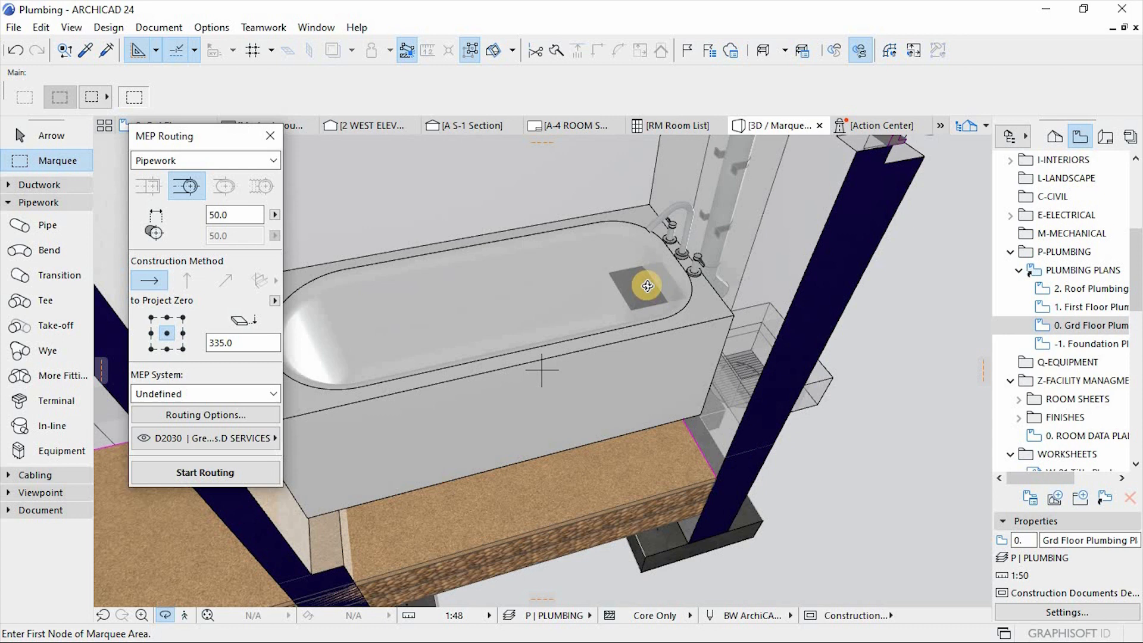
pyautogui.keyDown('shift'); pyautogui.moveTo(666, 283); pyautogui.dragTo(653, 317, button='middle'); pyautogui.keyUp('shift')
pyautogui.keyDown('shift'); pyautogui.moveTo(750, 317); pyautogui.dragTo(502, 288, button='middle'); pyautogui.keyUp('shift')
pyautogui.scroll(3, 502, 288)
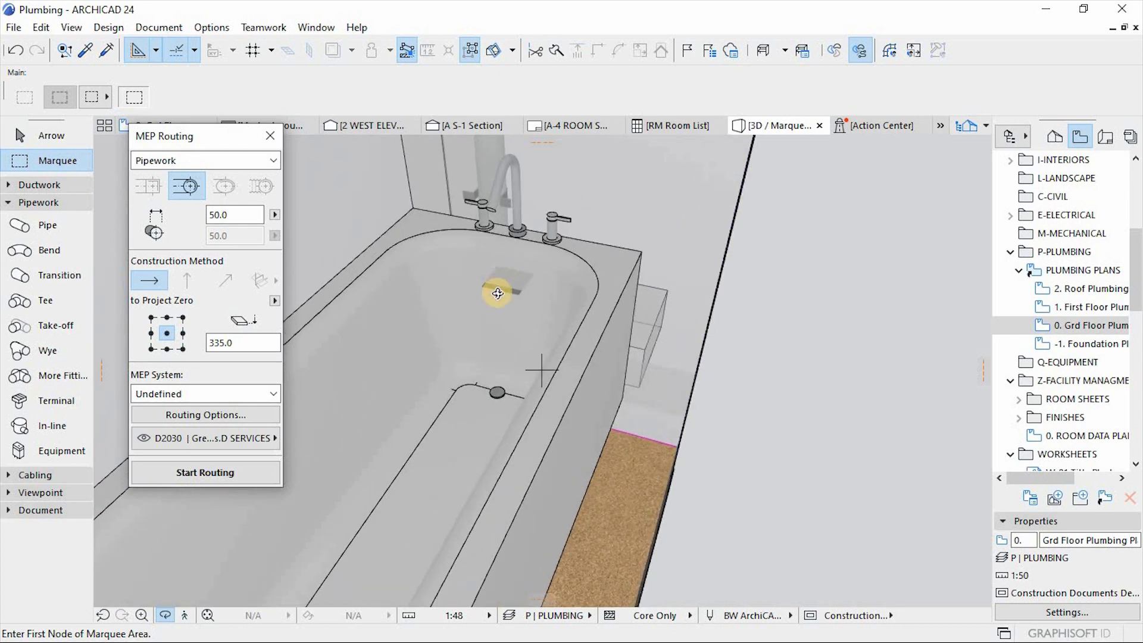
pyautogui.moveTo(515, 307); pyautogui.dragTo(464, 308)
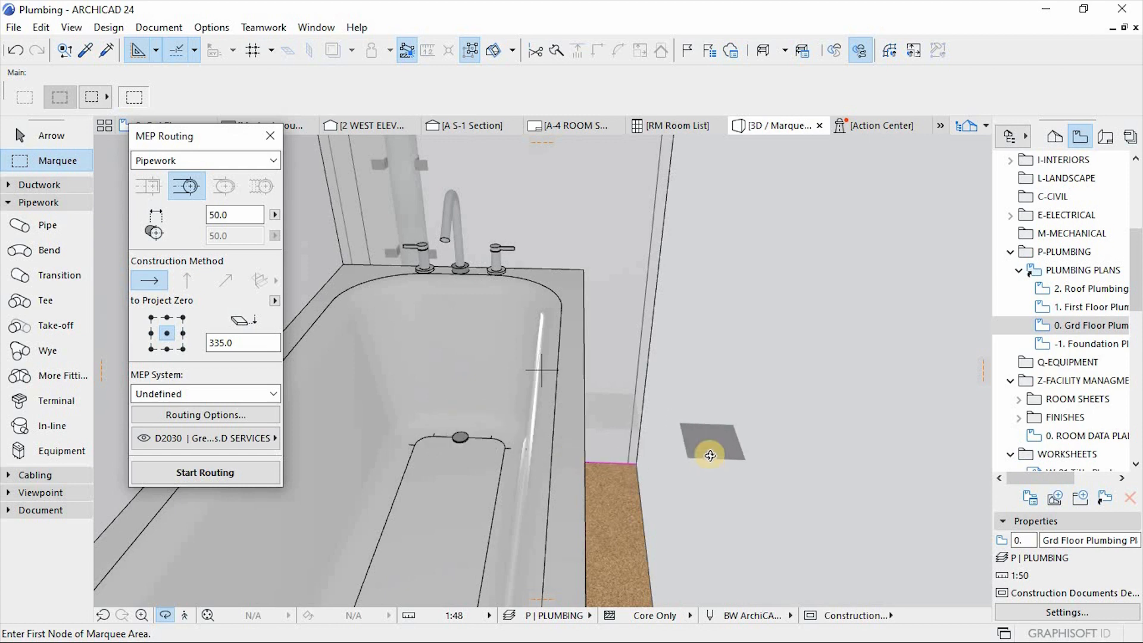
pyautogui.keyDown('shift'); pyautogui.moveTo(611, 475); pyautogui.dragTo(582, 502, button='middle'); pyautogui.keyUp('shift')
pyautogui.keyDown('shift'); pyautogui.moveTo(541, 458); pyautogui.dragTo(606, 516, button='middle'); pyautogui.keyUp('shift')
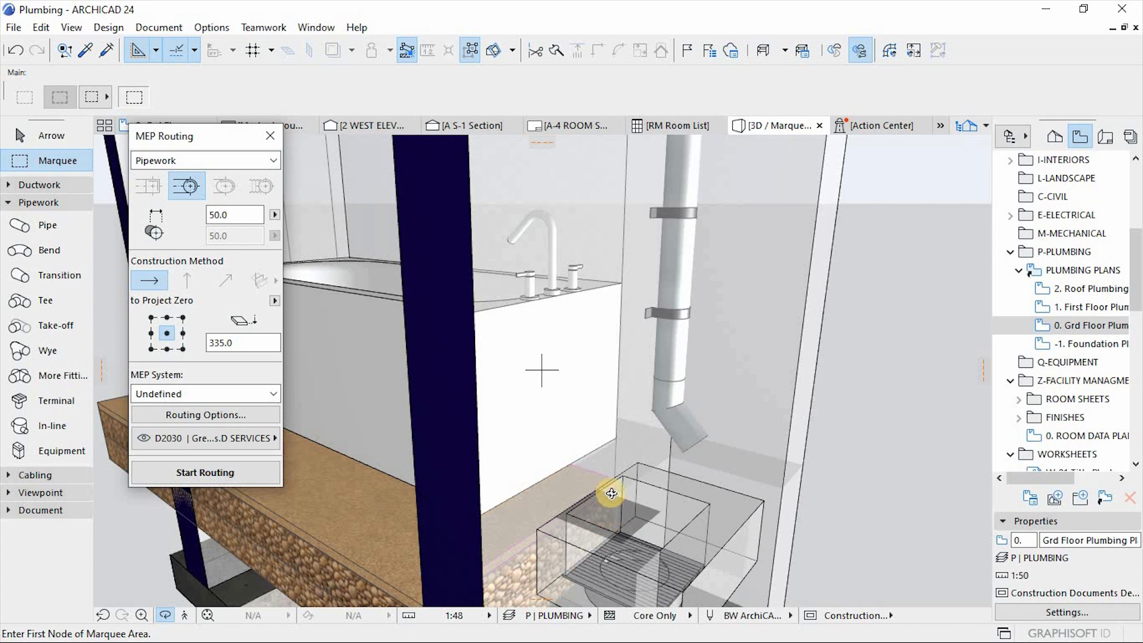
pyautogui.keyDown('shift'); pyautogui.moveTo(541, 502); pyautogui.dragTo(447, 502, button='middle'); pyautogui.keyUp('shift')
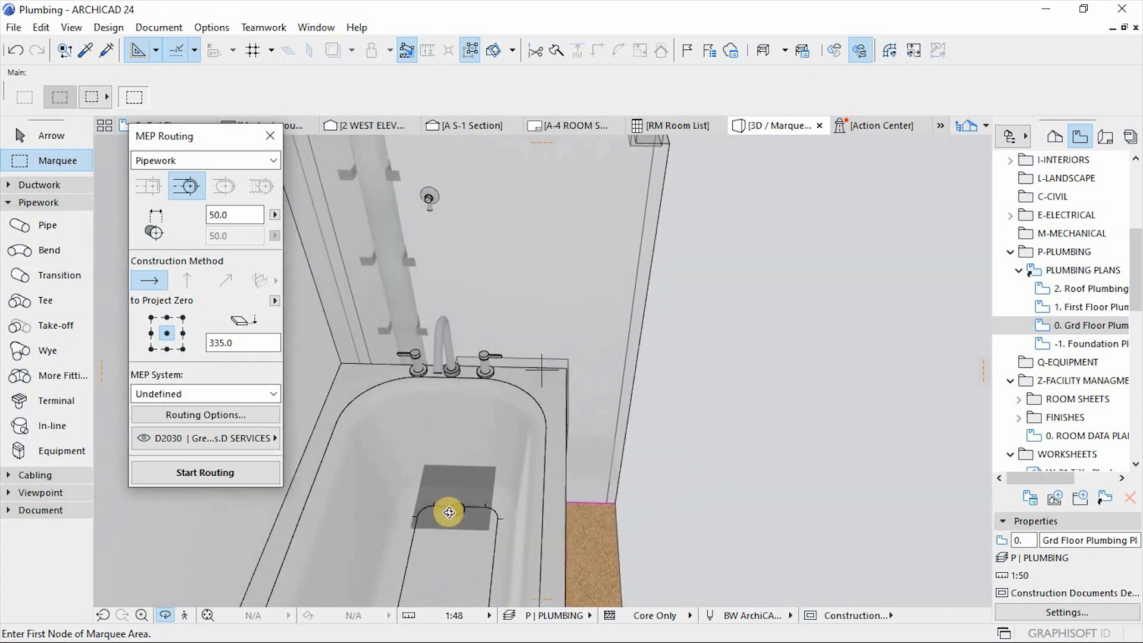
pyautogui.scroll(2, 449, 520)
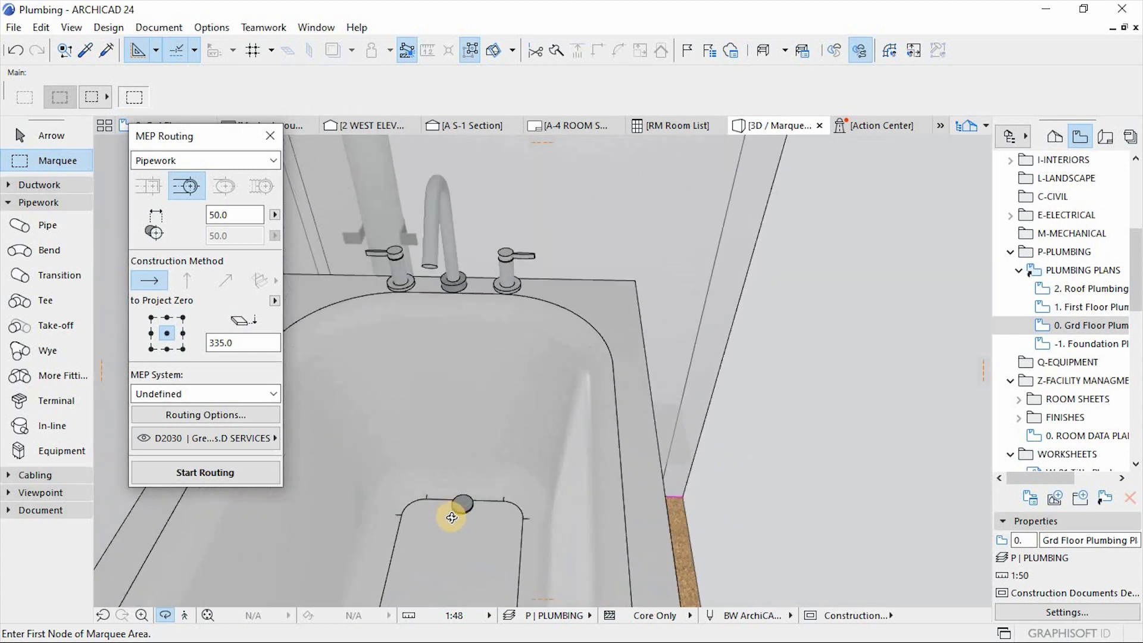
# Step: Return to the ground floor plumbing plan, activate the Arrow tool, and reposition the MEP Routing palette beside the bathroom
pyautogui.press('F2')
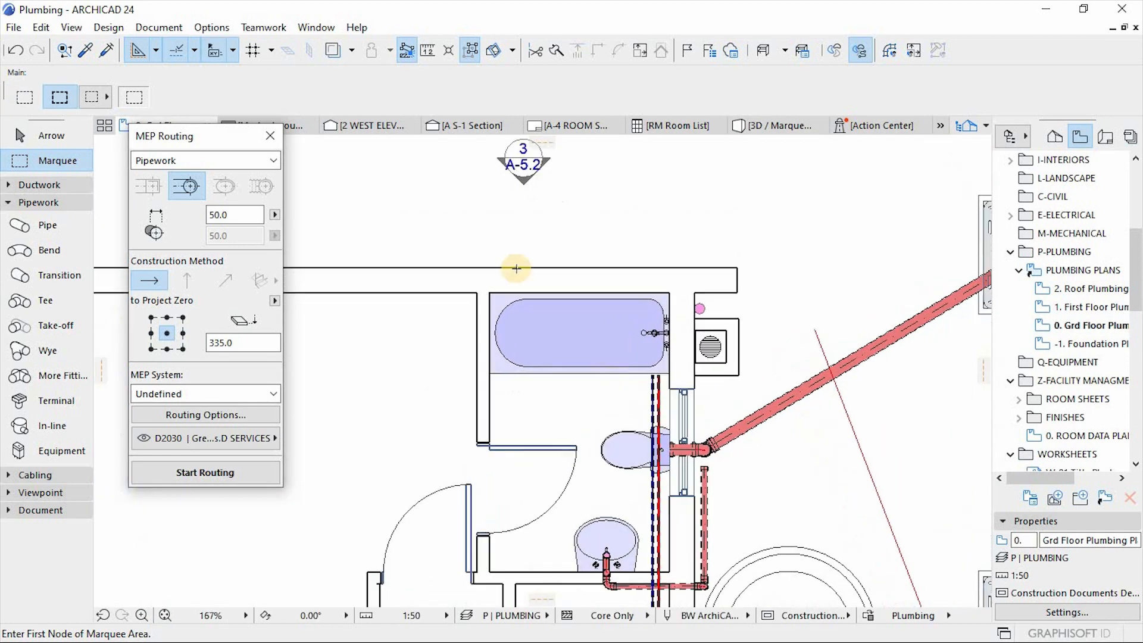
pyautogui.click(35, 136)
pyautogui.moveTo(170, 138); pyautogui.dragTo(228, 131)
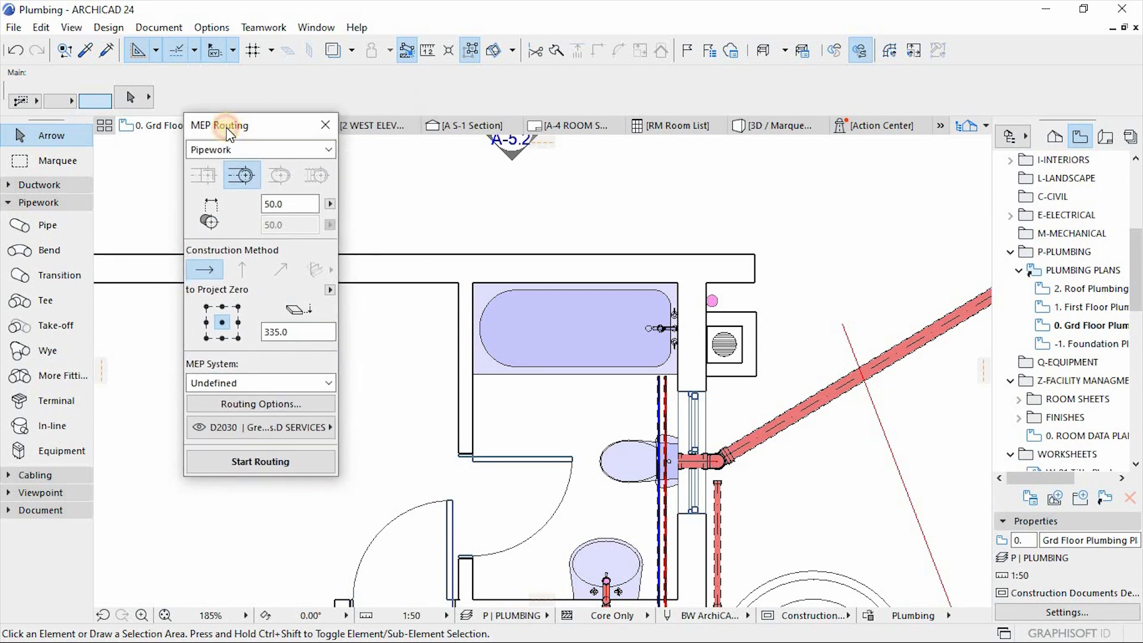
pyautogui.click(291, 459)
pyautogui.moveTo(256, 125); pyautogui.dragTo(222, 116)
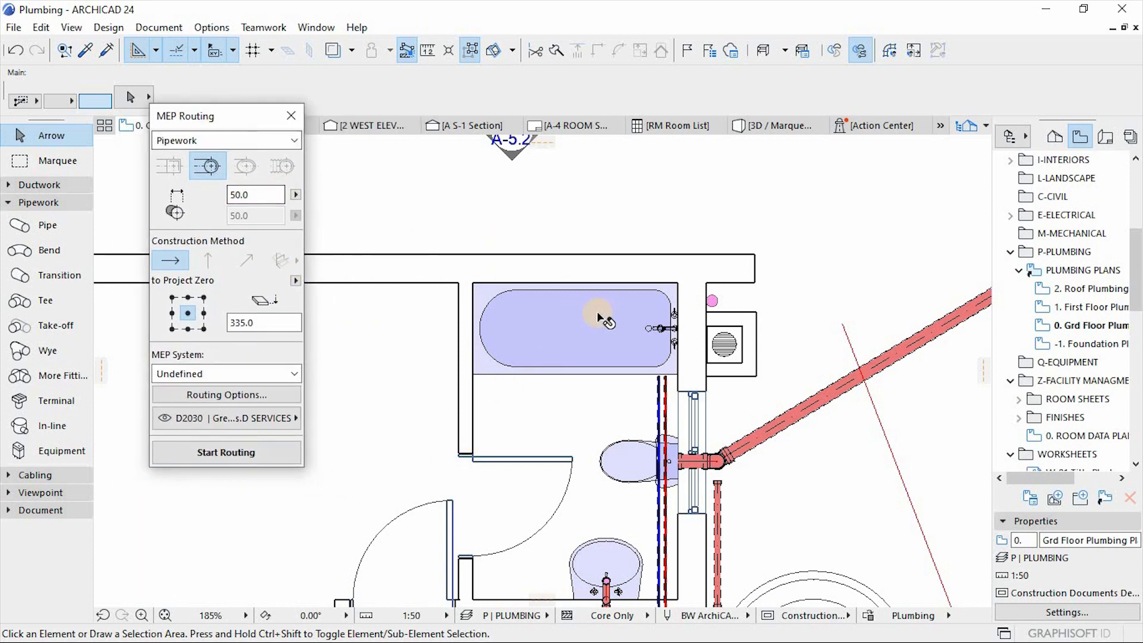
# Step: Check the connection diameter in the settings of the pipe bend under the washbasin, and clear the selection
pyautogui.scroll(-3, 598, 316)
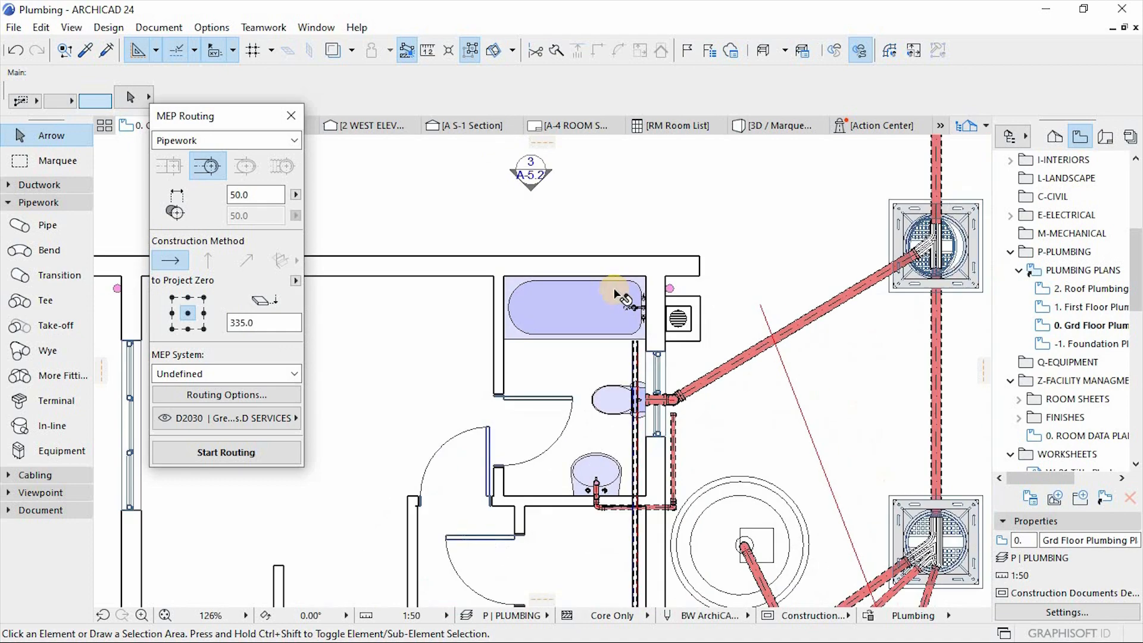
pyautogui.scroll(6, 607, 410)
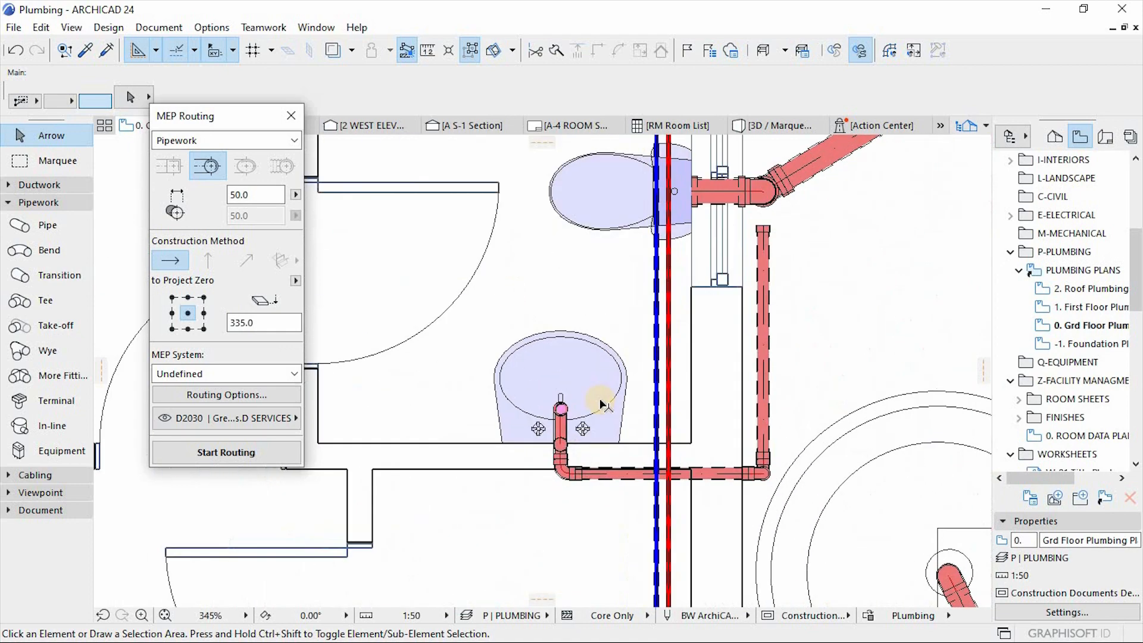
pyautogui.scroll(9, 562, 440)
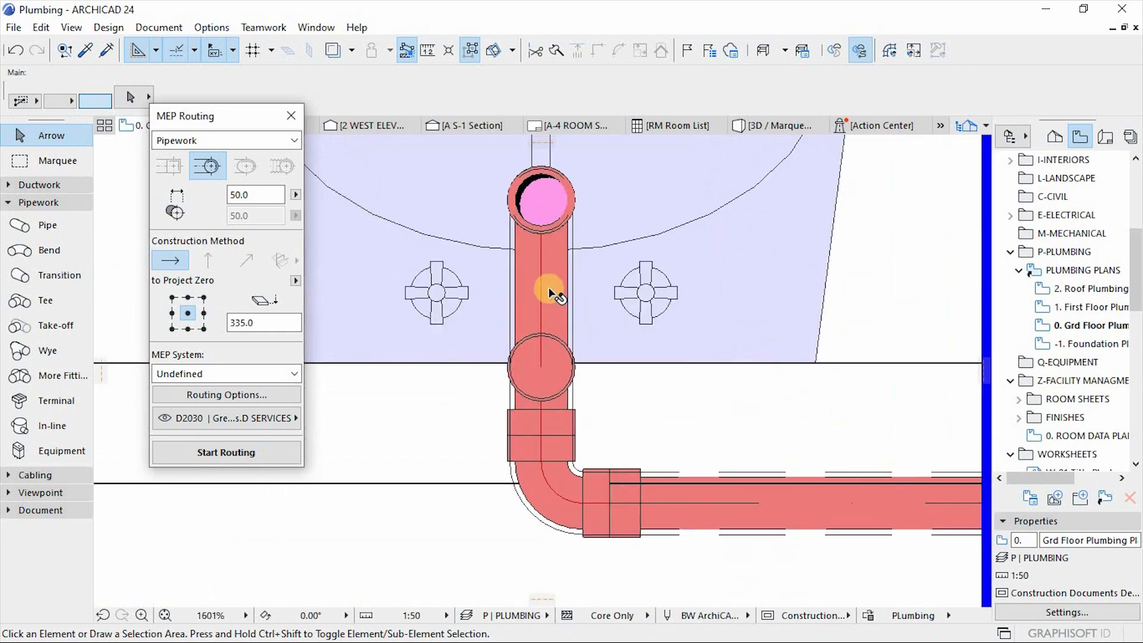
pyautogui.click(547, 285)
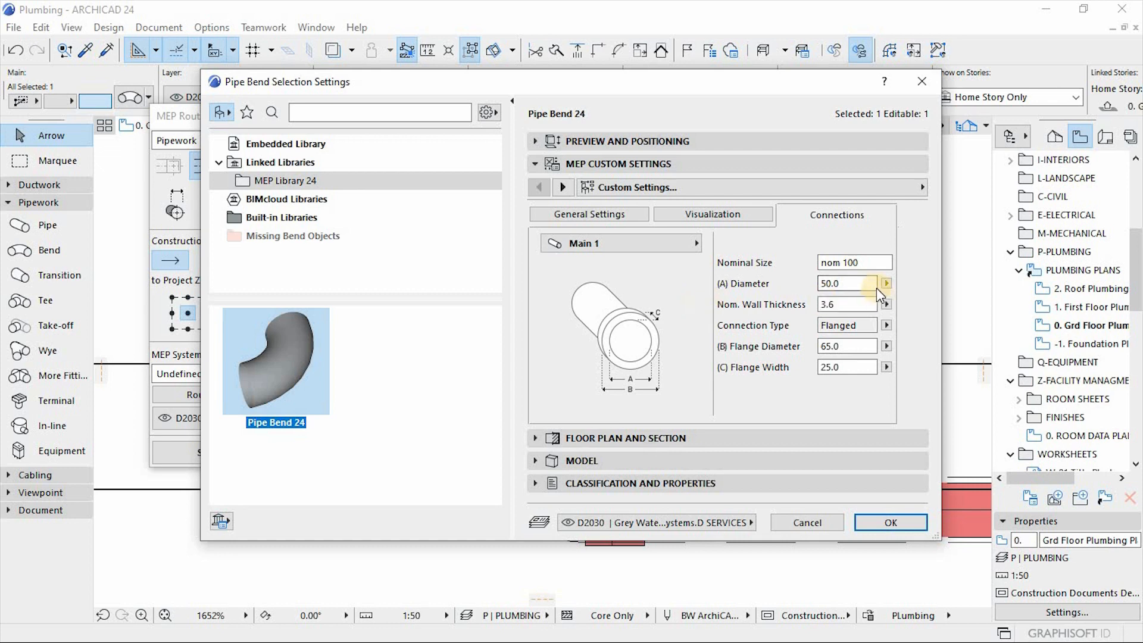
pyautogui.click(873, 517)
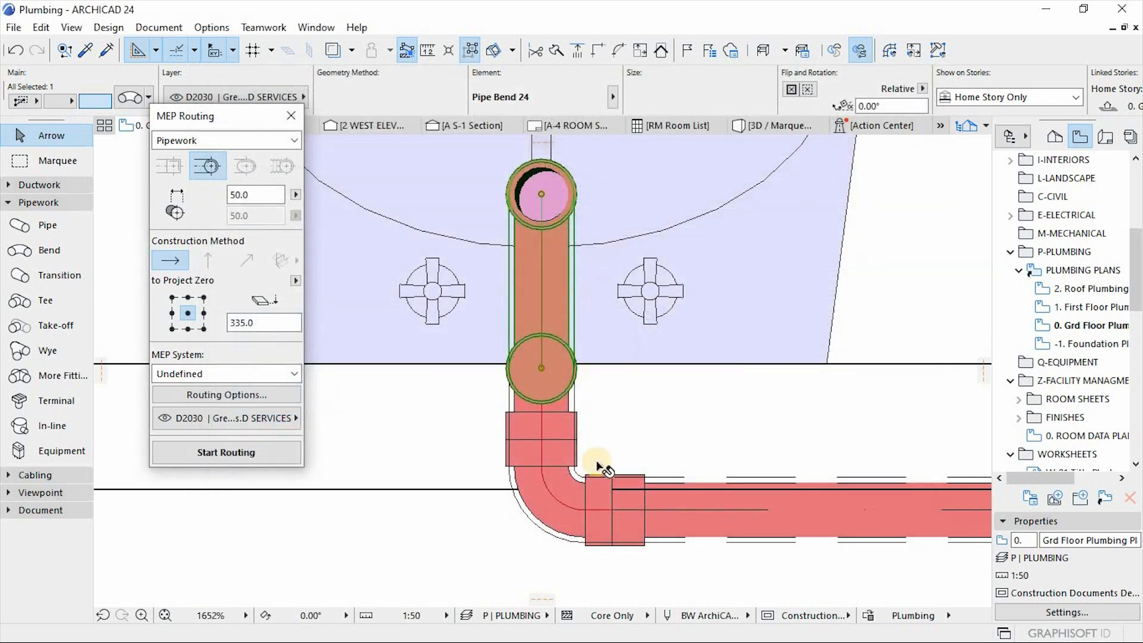
pyautogui.scroll(-5, 597, 463)
pyautogui.click(626, 471)
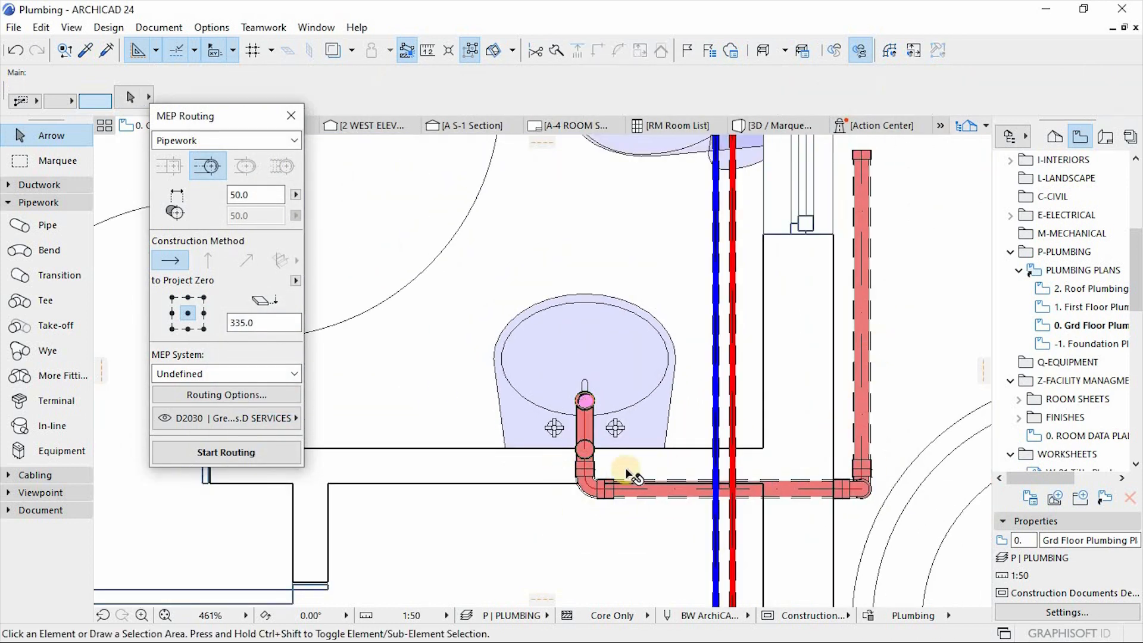
# Step: Open the bathtub's object settings and show the parameters of its waste water connection
pyautogui.scroll(-5, 631, 476)
pyautogui.scroll(3, 611, 209)
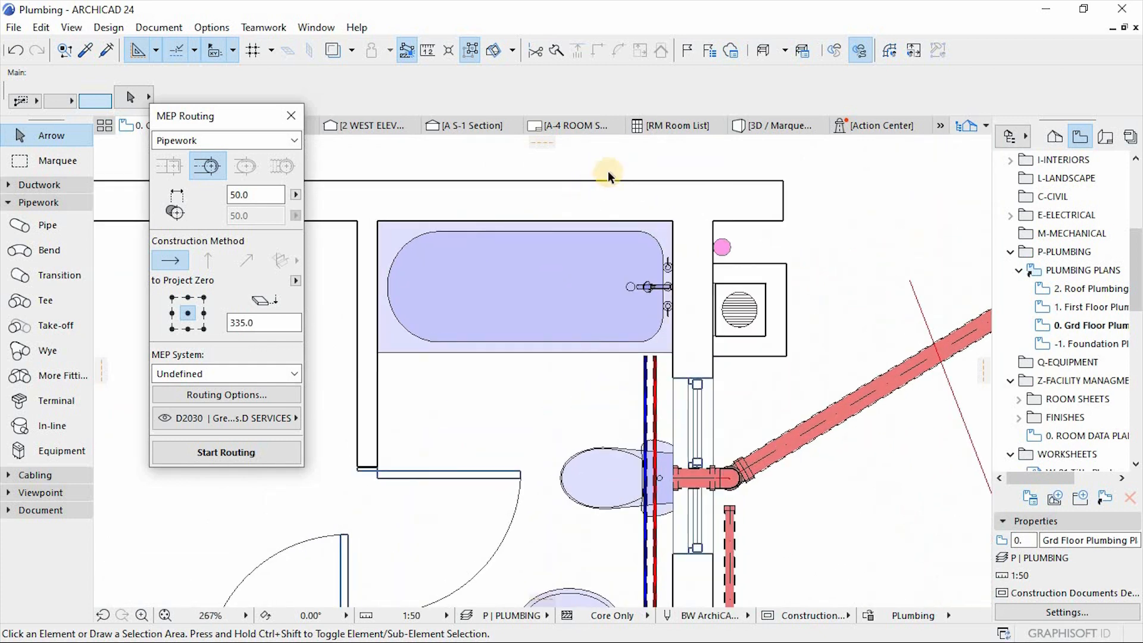
pyautogui.scroll(1, 588, 184)
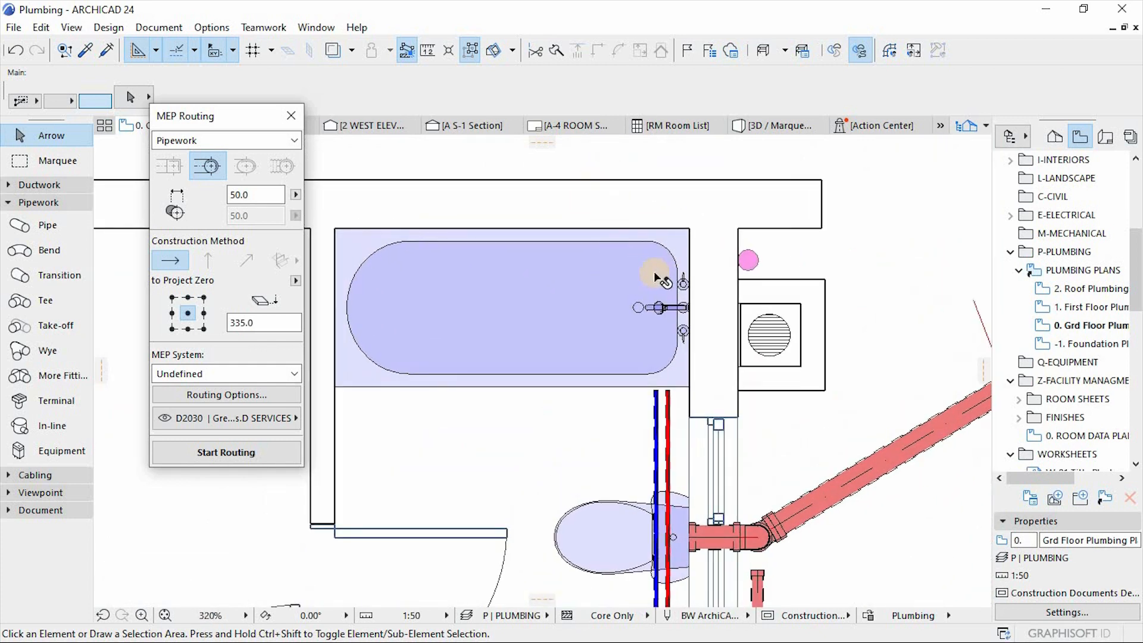
pyautogui.click(500, 275)
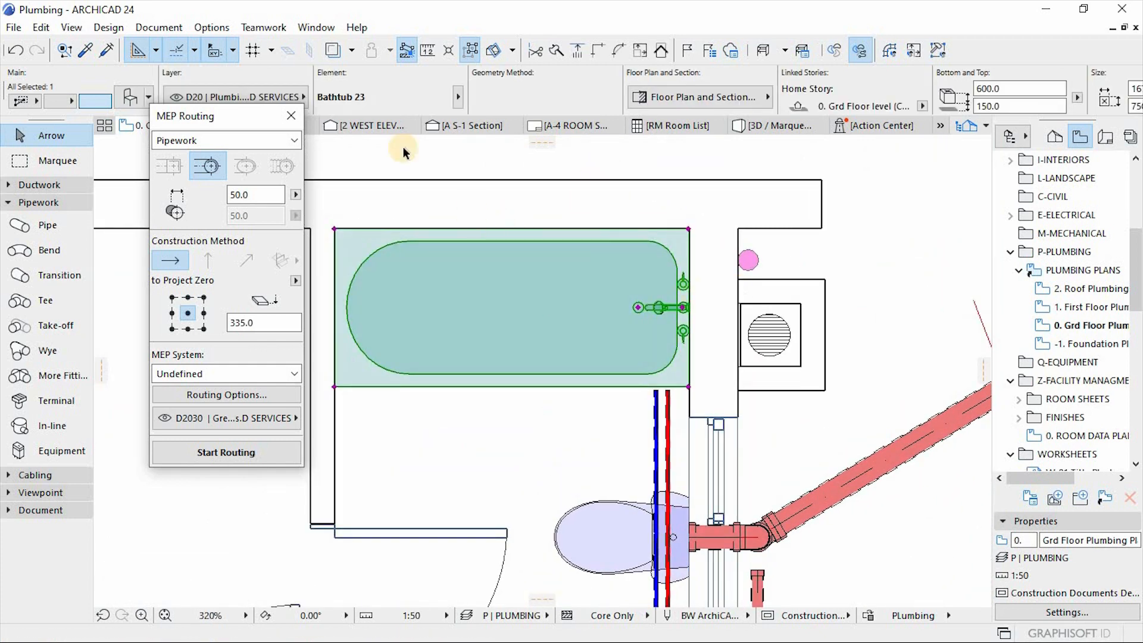
pyautogui.moveTo(241, 116); pyautogui.dragTo(225, 170)
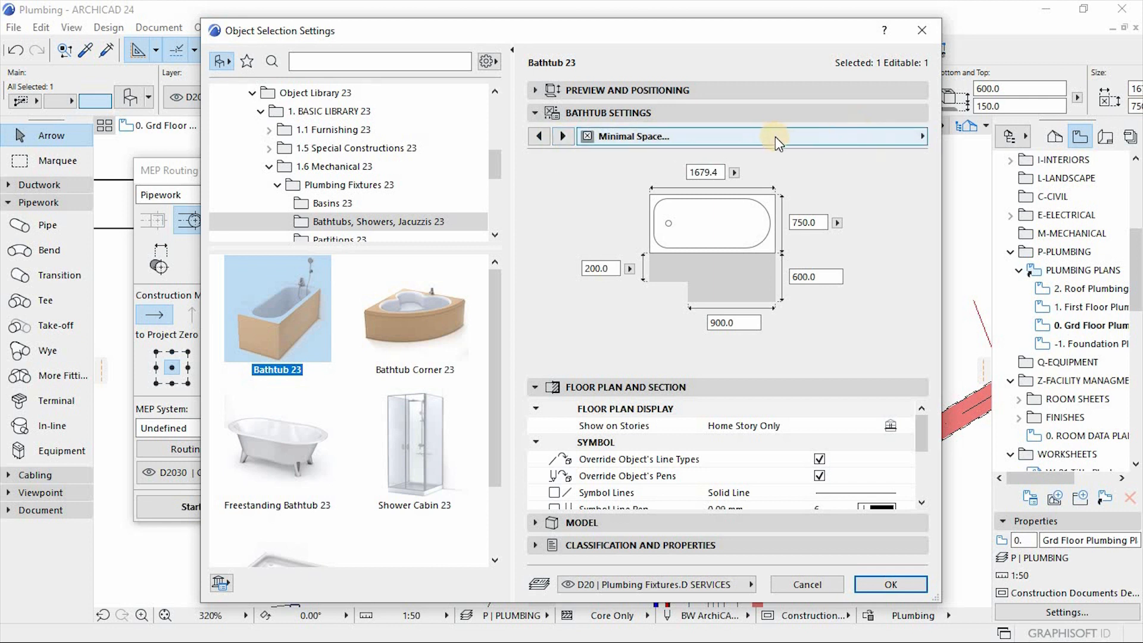
pyautogui.click(831, 135)
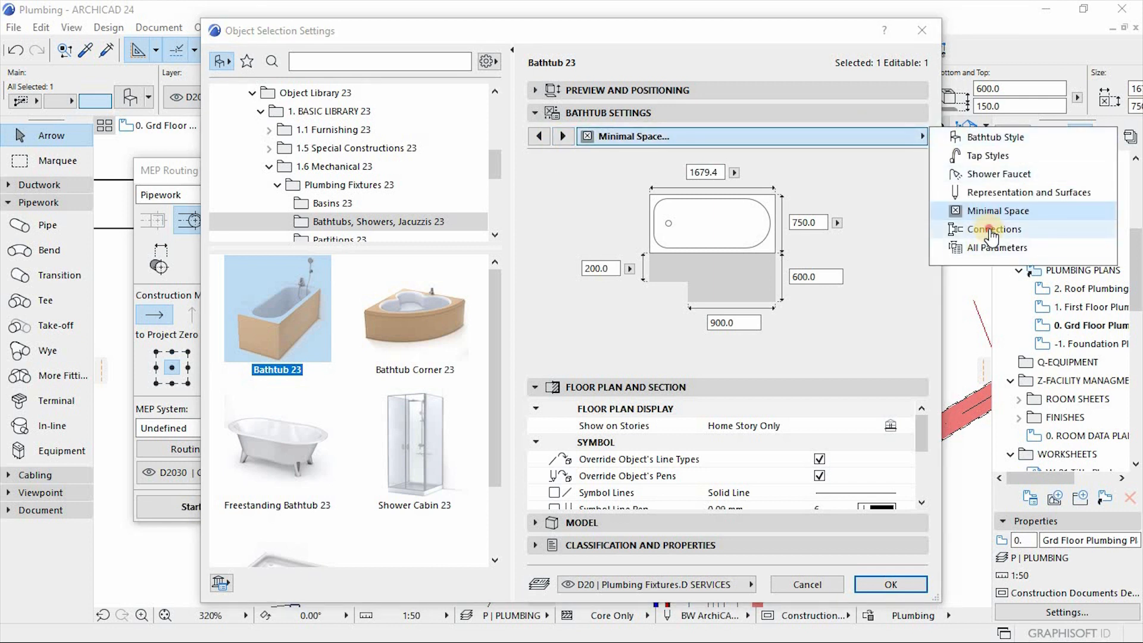
pyautogui.click(987, 230)
pyautogui.click(687, 209)
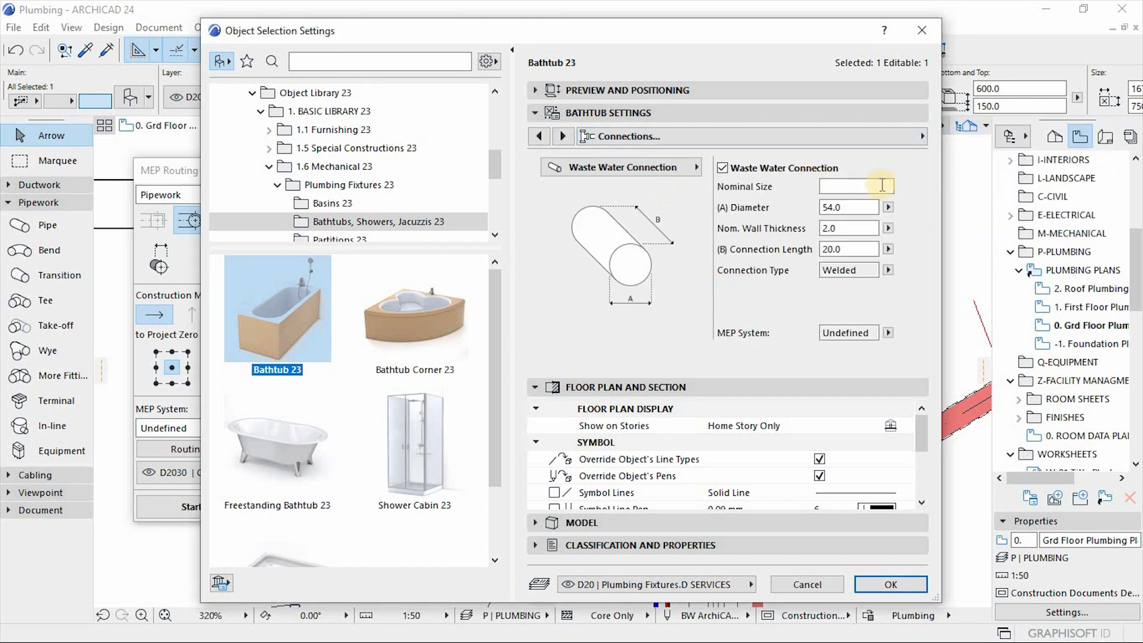
pyautogui.click(688, 170)
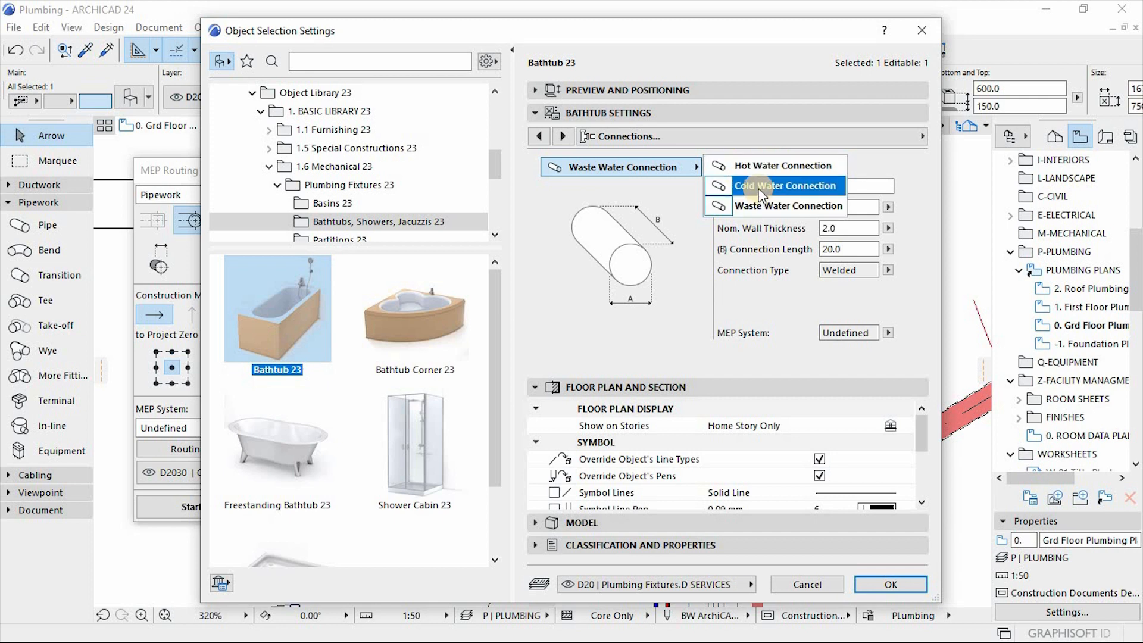
pyautogui.click(784, 205)
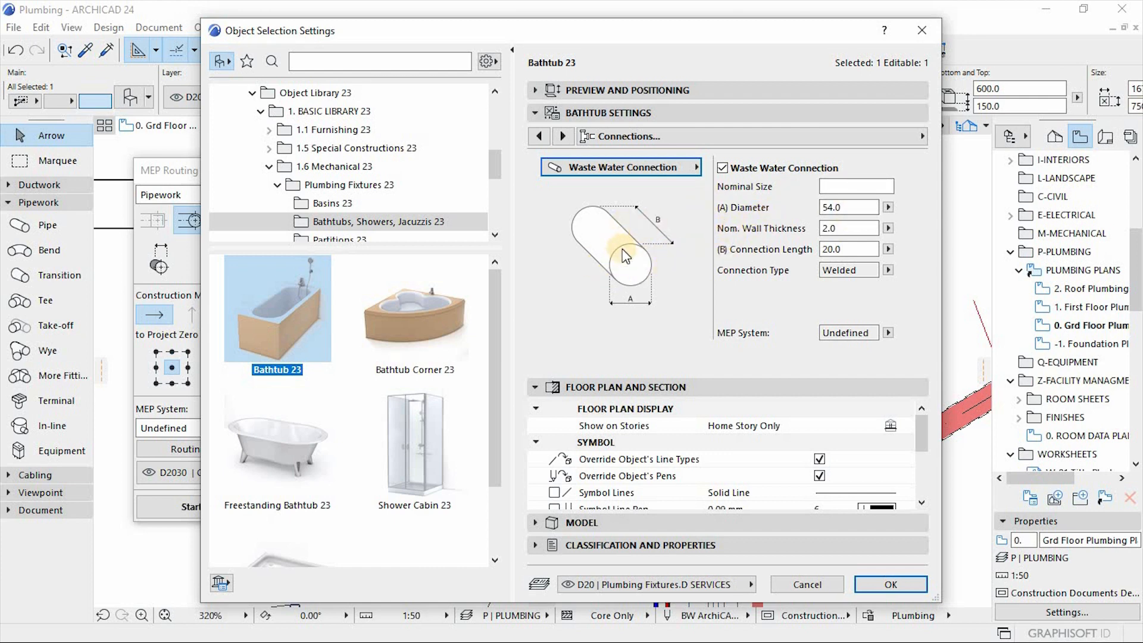
# Step: Set the bathtub's waste water connection diameter to 50 mm and its connection length to 100 mm
pyautogui.click(842, 206)
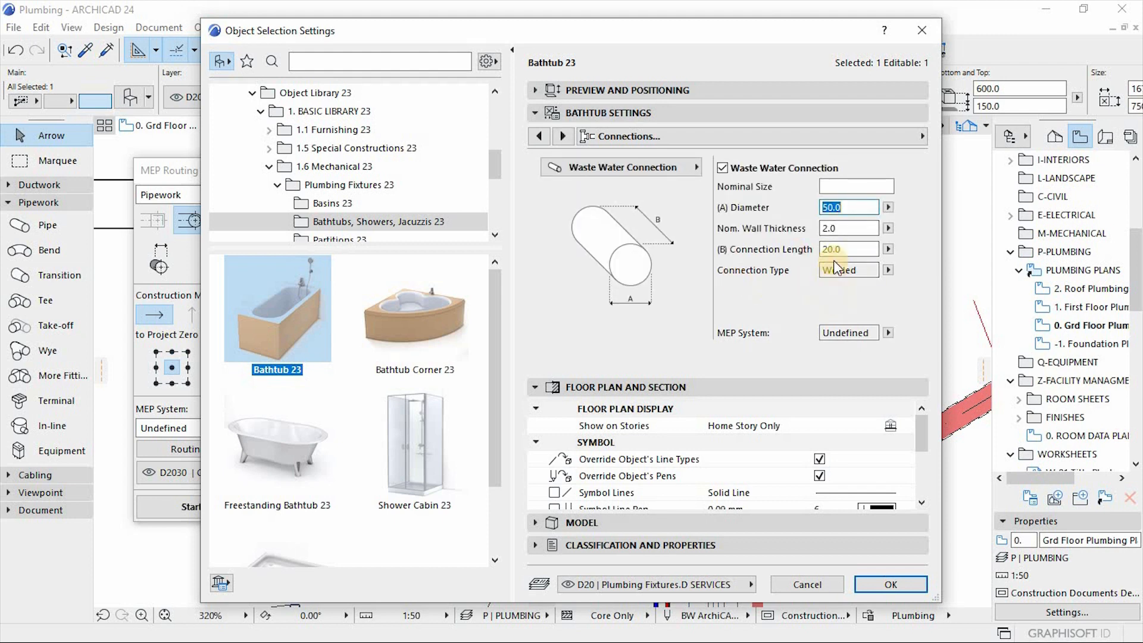
pyautogui.press('Return')
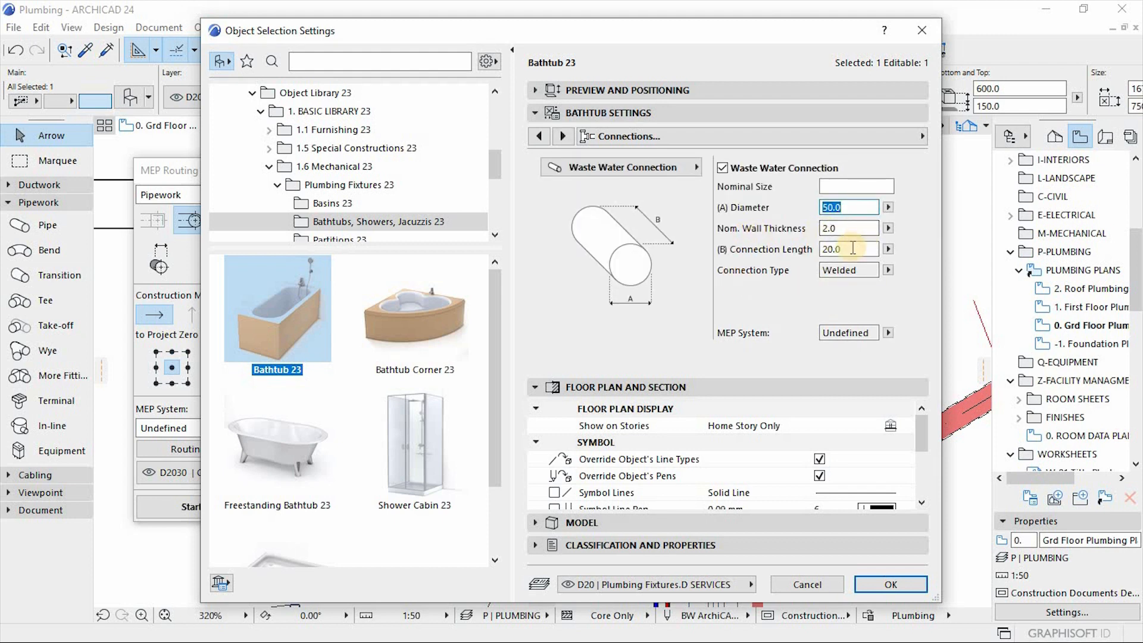
pyautogui.click(845, 256)
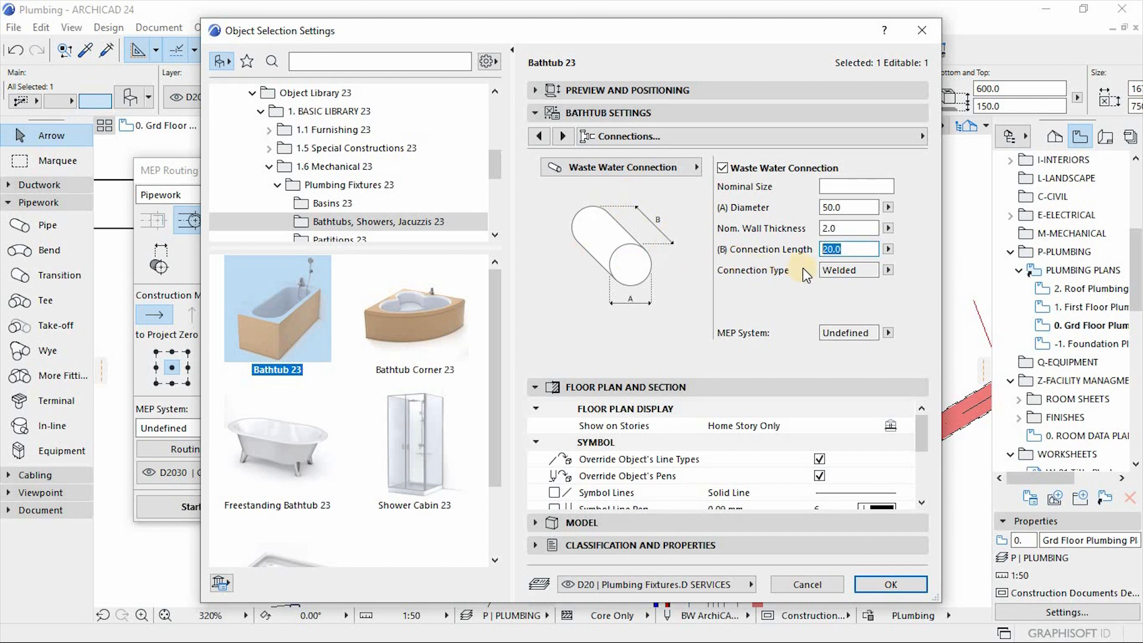
pyautogui.click(831, 250)
# Step: Assign the waste water connection to the Plumbing-Sewarage MEP system, apply the bathtub settings, and clear the selection
pyautogui.click(883, 333)
pyautogui.click(889, 334)
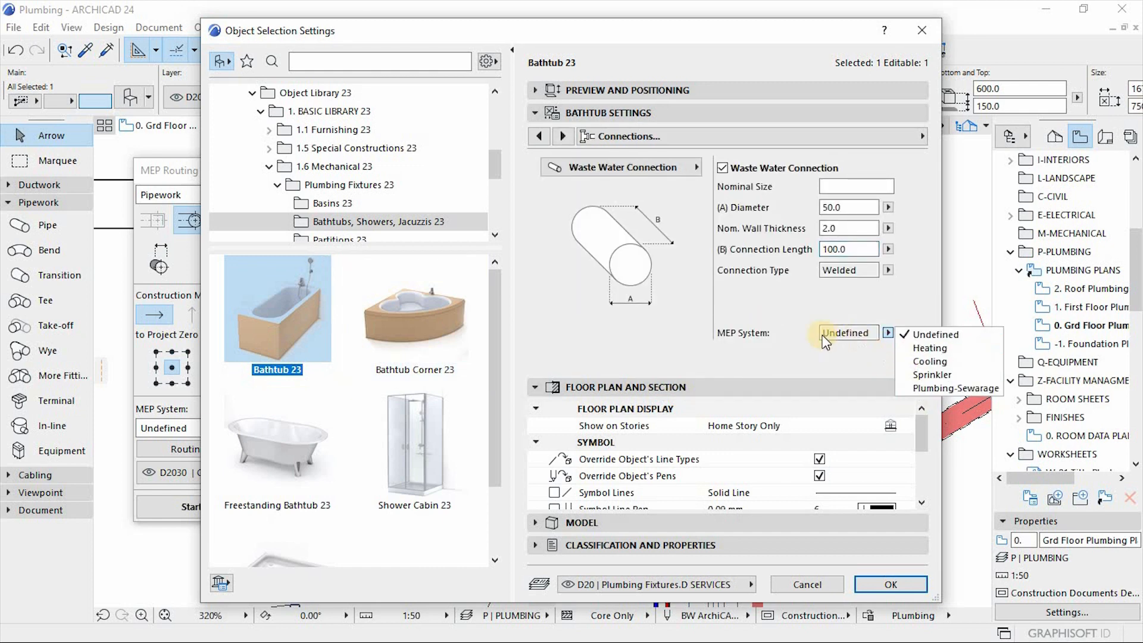
pyautogui.click(940, 388)
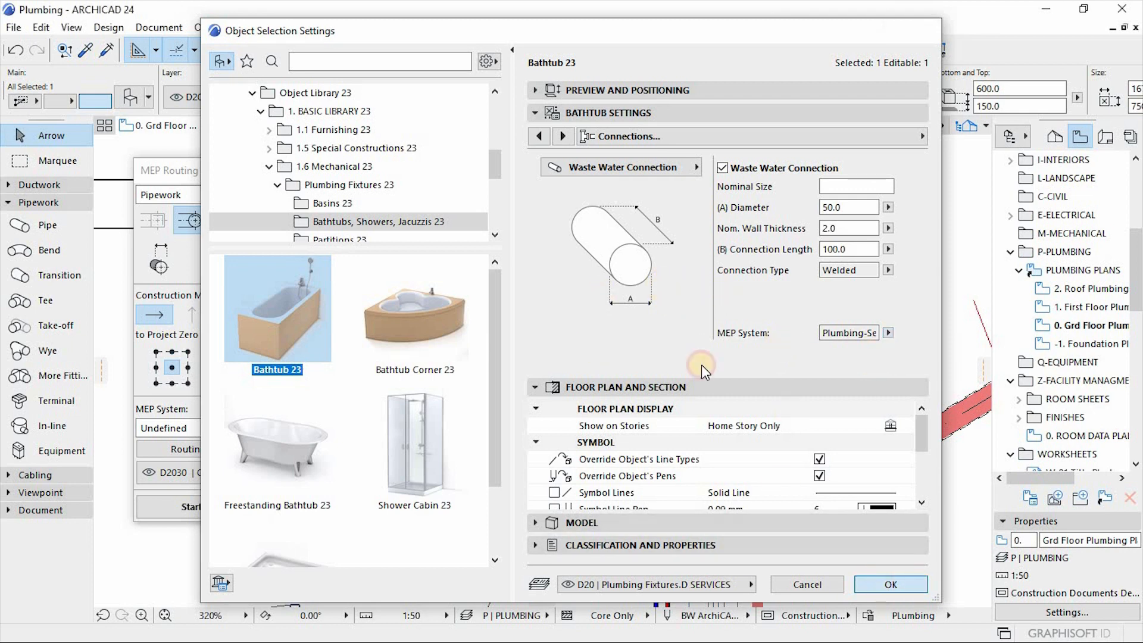
pyautogui.click(886, 585)
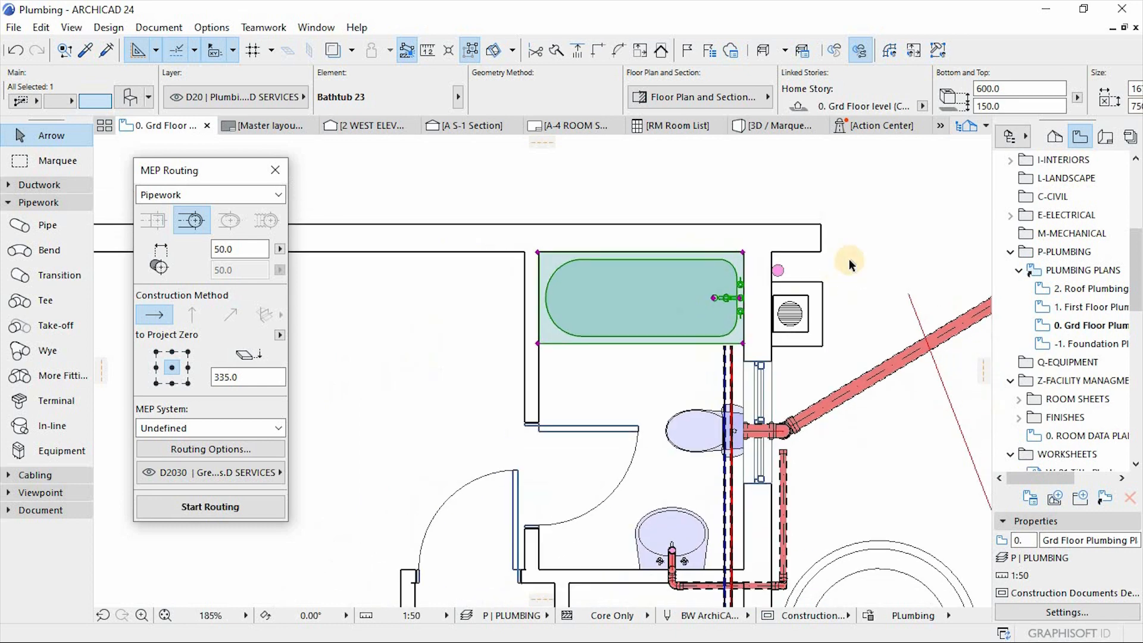
pyautogui.click(827, 262)
# Step: Reposition the MEP Routing palette so that the bathtub's drain and the outside gully stay clear
pyautogui.scroll(2, 807, 255)
pyautogui.scroll(5, 805, 255)
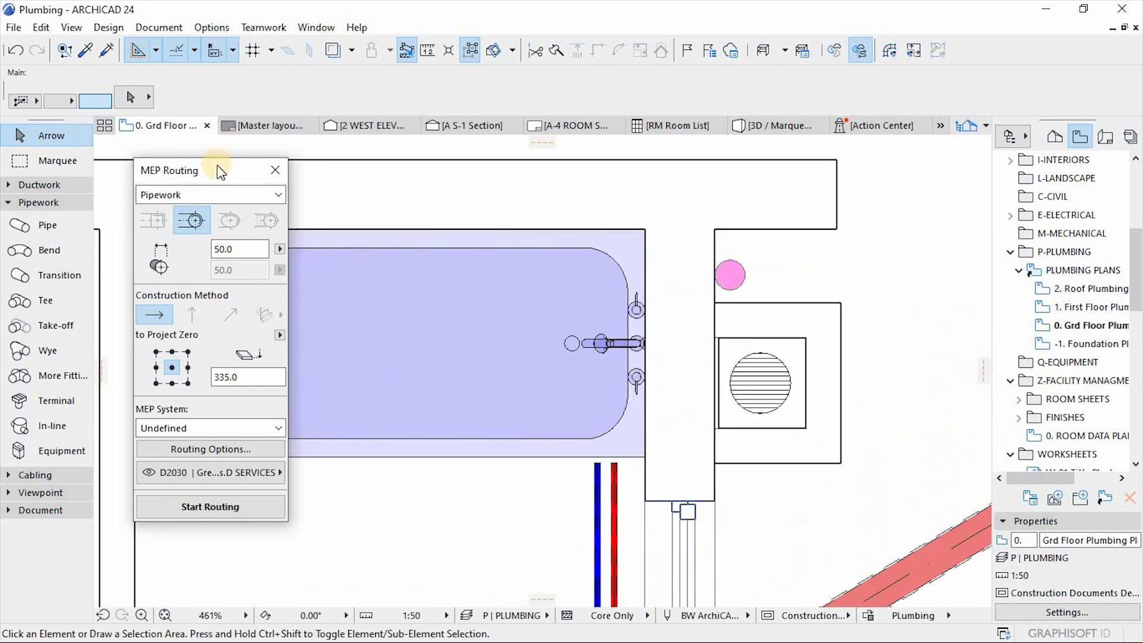
pyautogui.moveTo(225, 156); pyautogui.dragTo(241, 127)
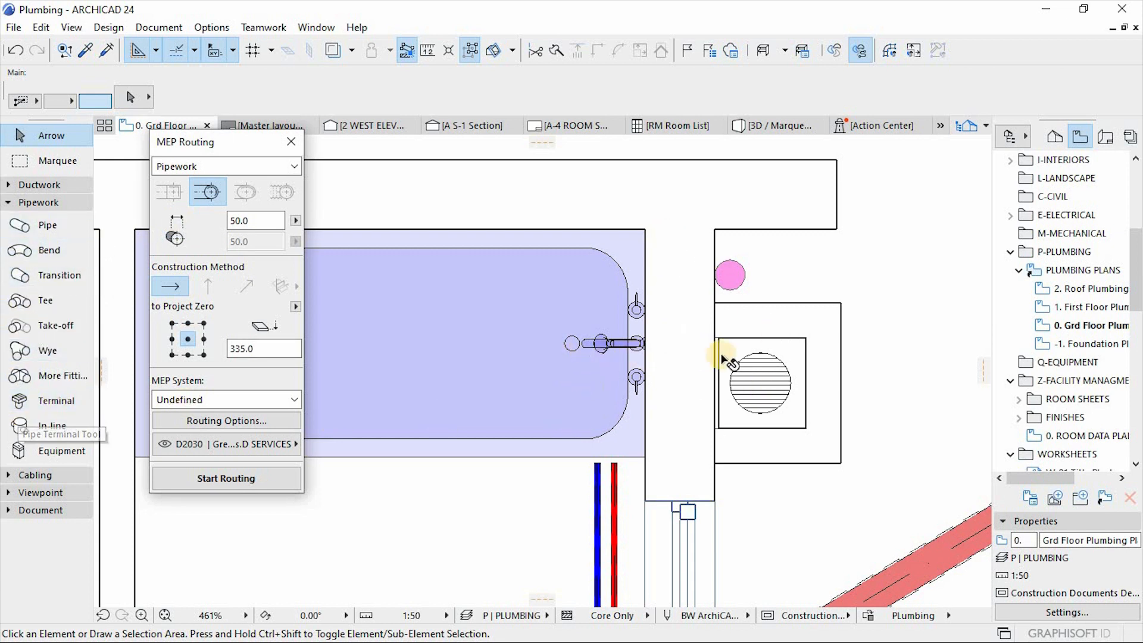
pyautogui.scroll(1, 709, 368)
pyautogui.scroll(1, 651, 342)
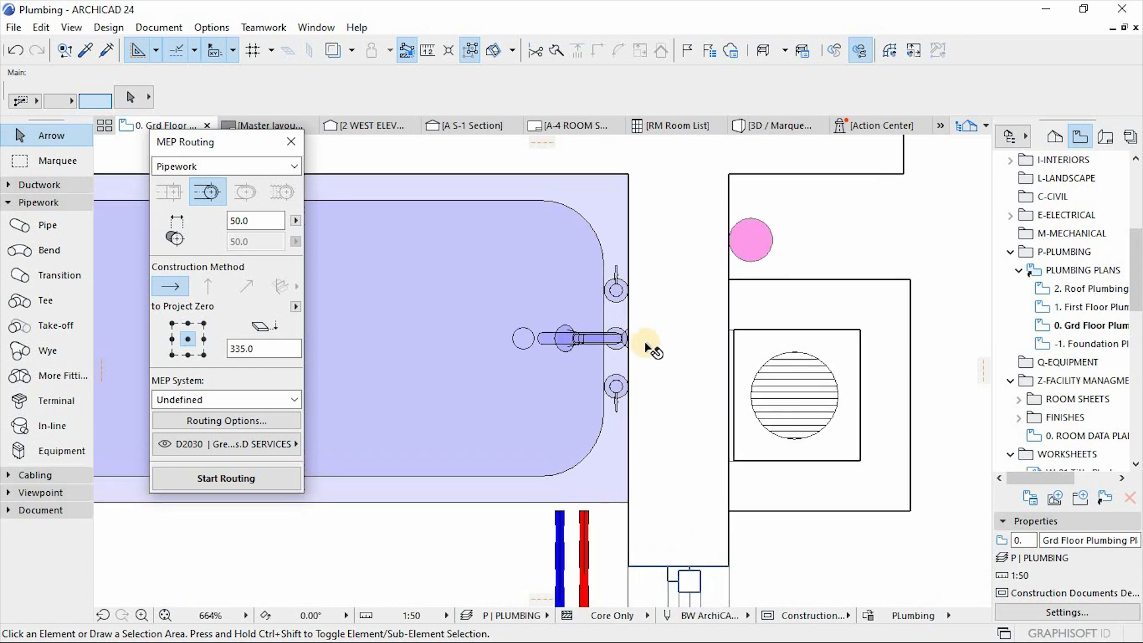
pyautogui.scroll(-2, 642, 381)
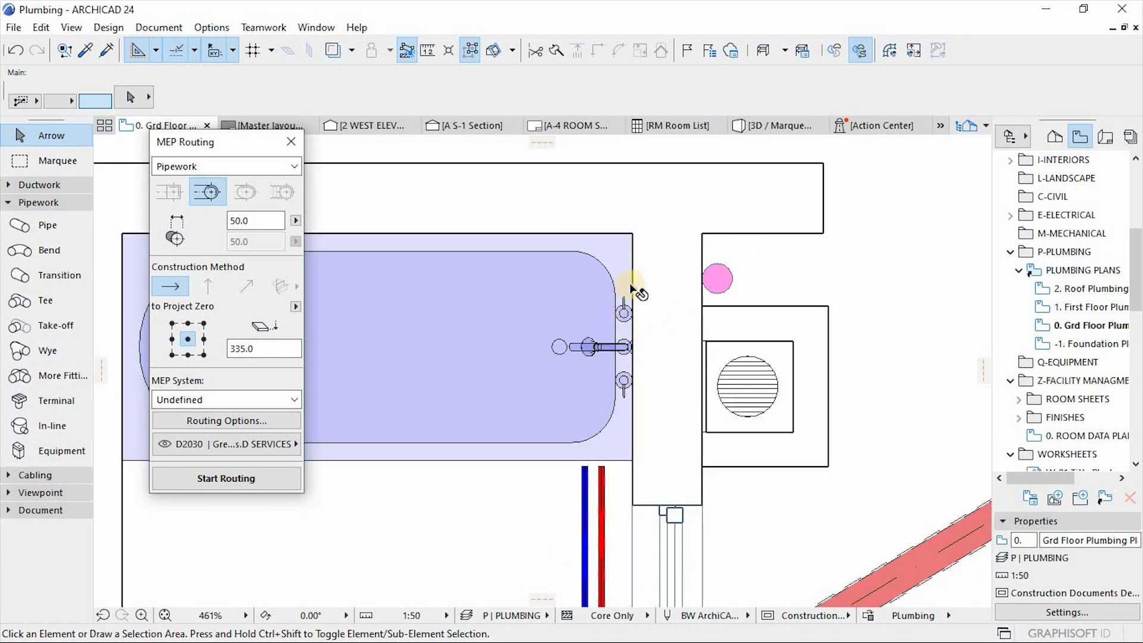
pyautogui.moveTo(249, 145); pyautogui.dragTo(229, 161)
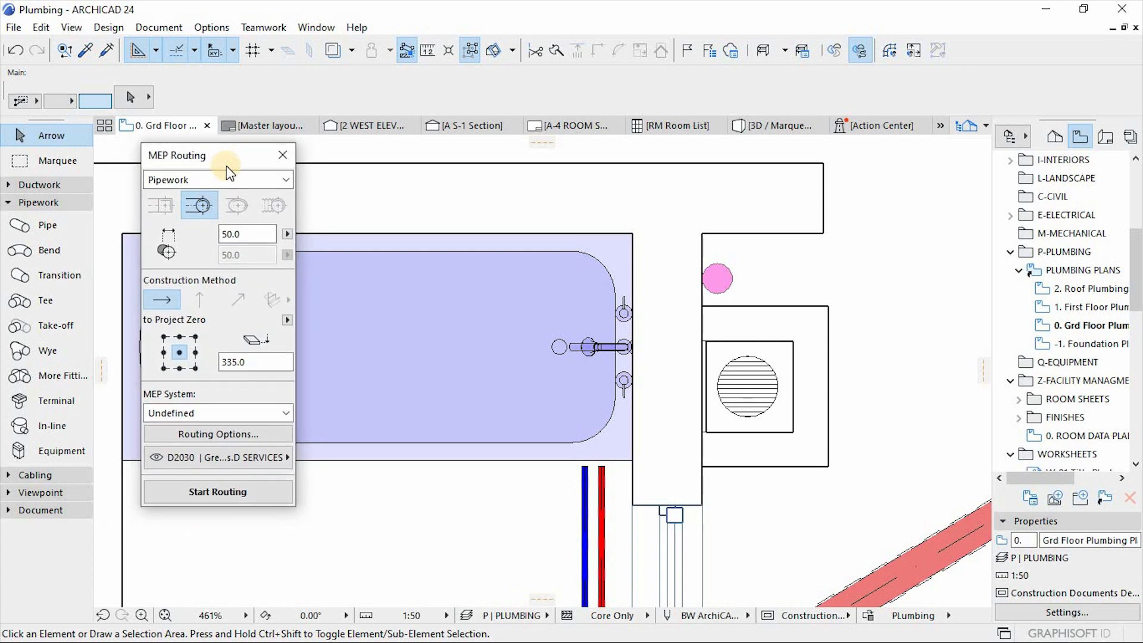
pyautogui.moveTo(229, 159); pyautogui.dragTo(274, 117)
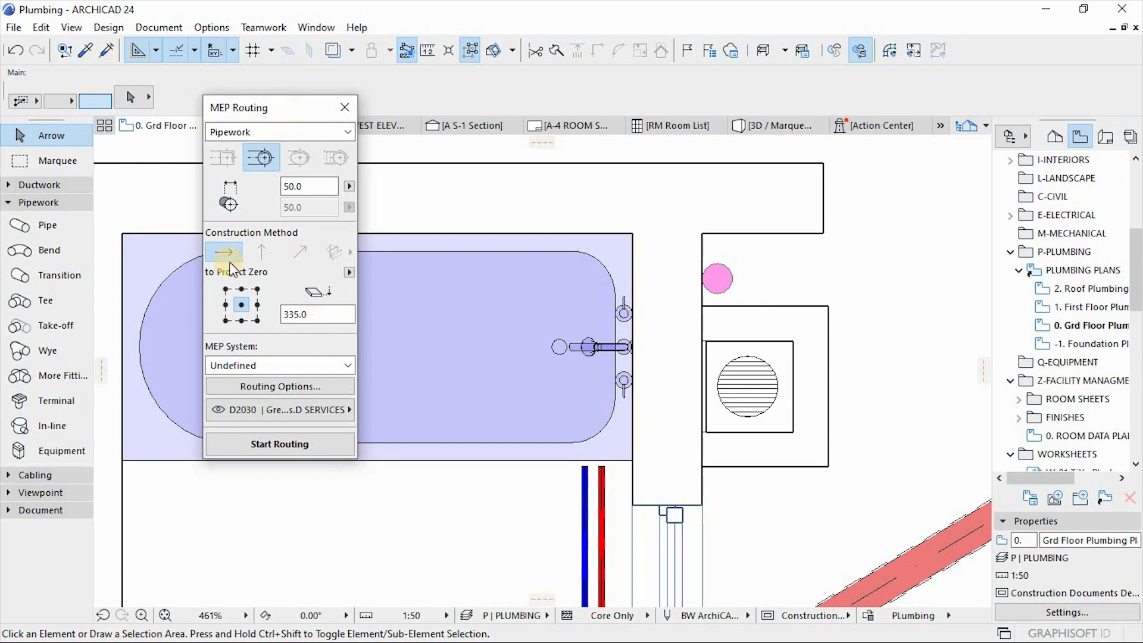
# Step: Check the pipe diameter and the assigned layer in the MEP Routing settings
pyautogui.click(299, 185)
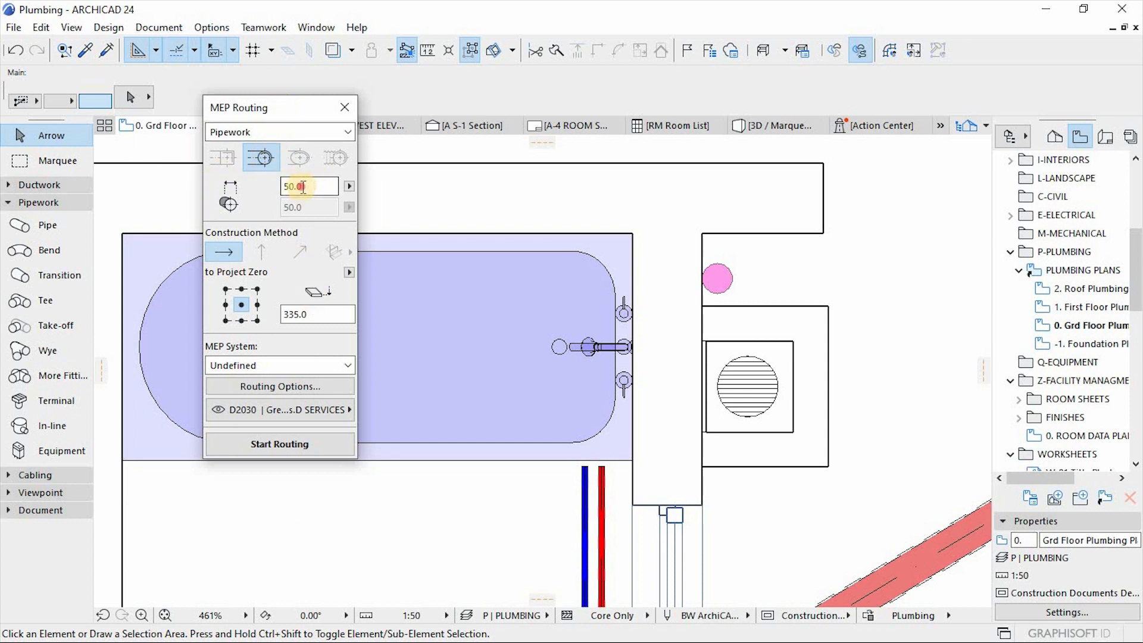
pyautogui.doubleClick(303, 186)
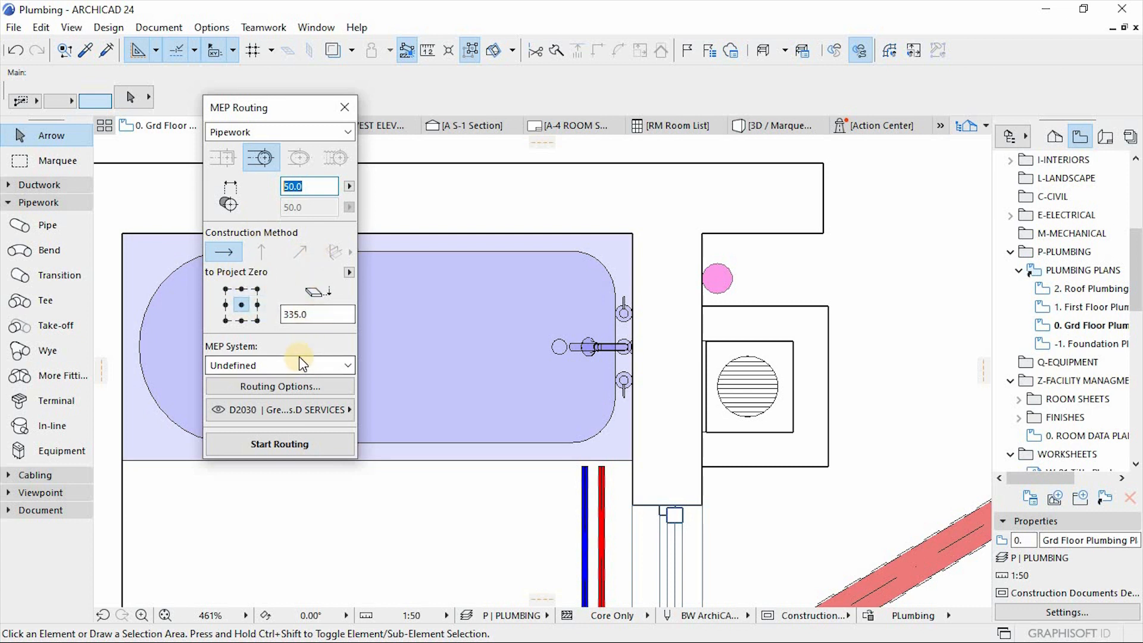
pyautogui.moveTo(255, 113); pyautogui.dragTo(206, 114)
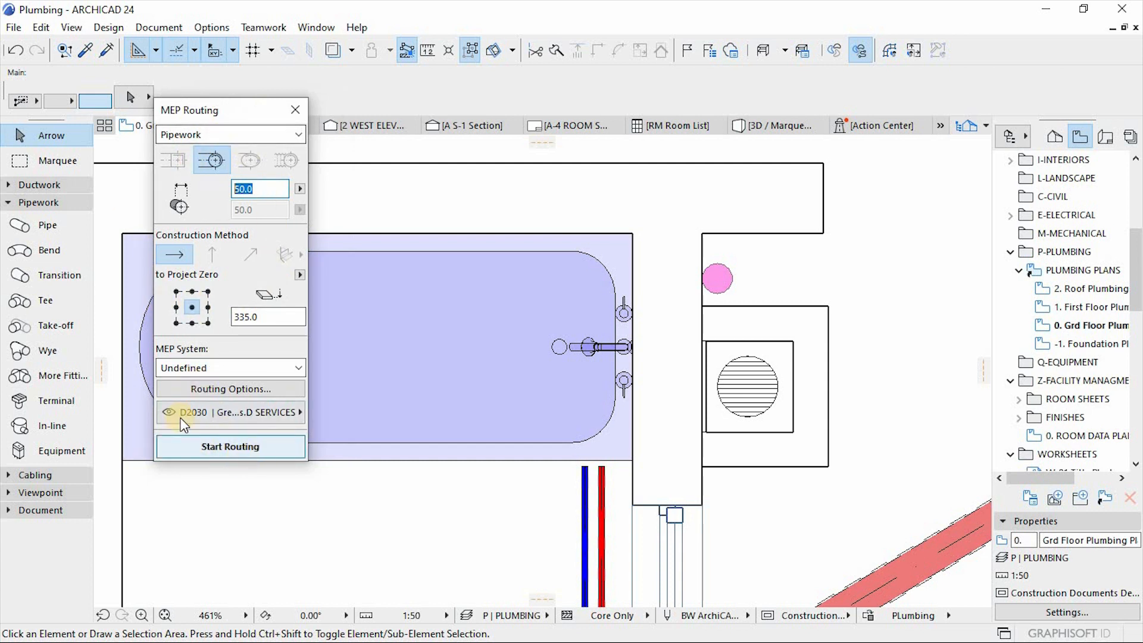
pyautogui.click(277, 413)
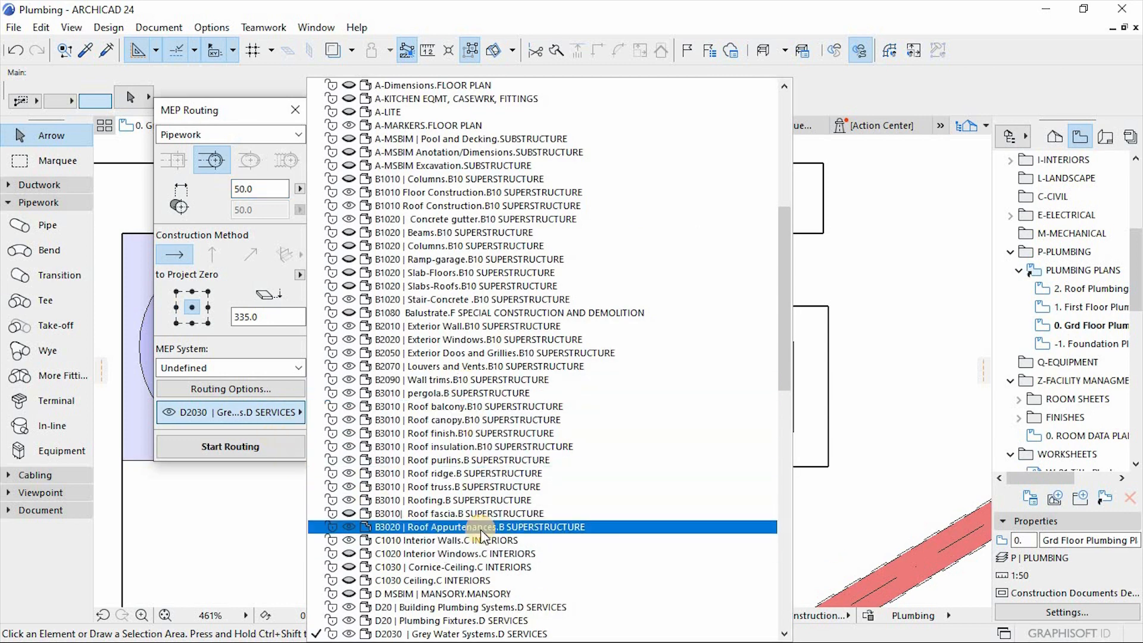
pyautogui.scroll(-2, 480, 530)
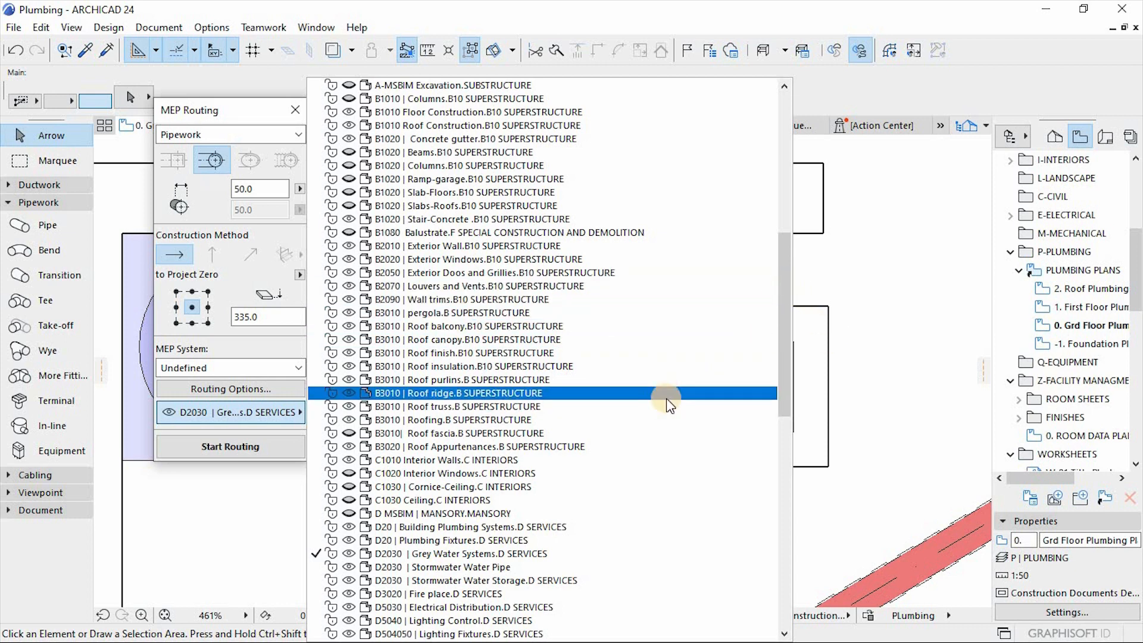
pyautogui.click(294, 445)
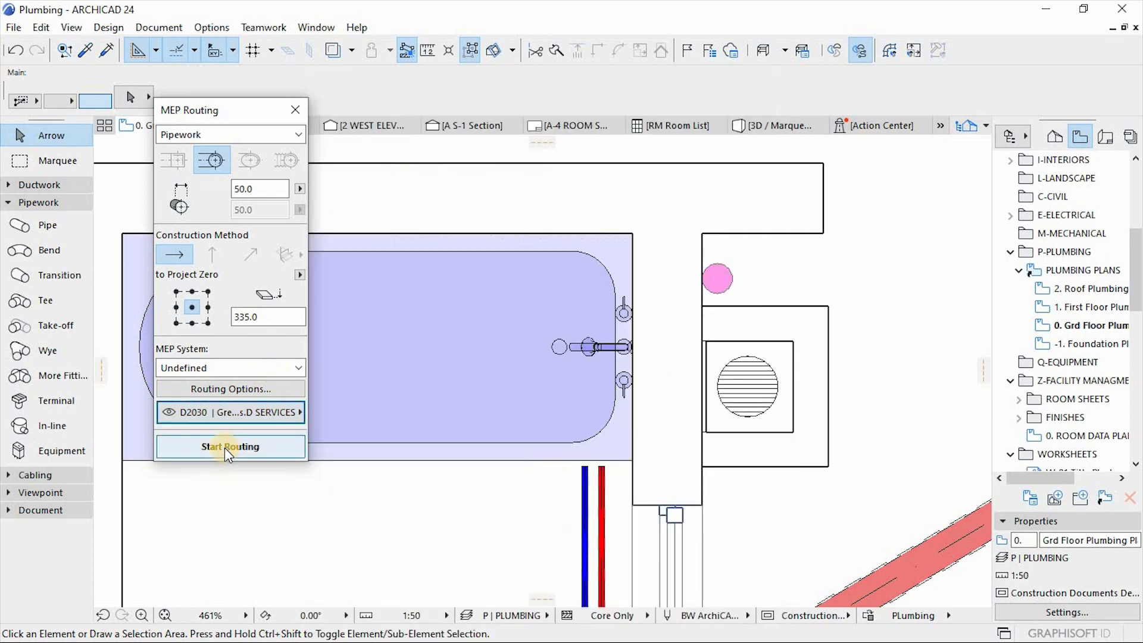
# Step: Start routing a 50 mm pipe at the bathtub's drain centre and drop it vertically to elevation -100 to Project Zero
pyautogui.click(234, 448)
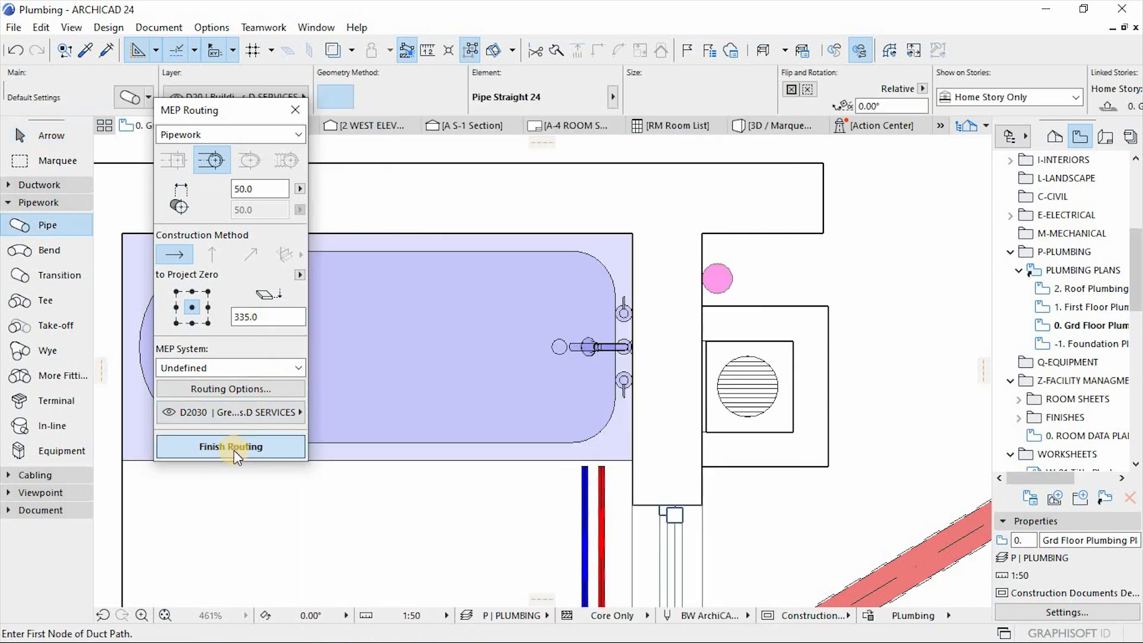
pyautogui.scroll(3, 577, 348)
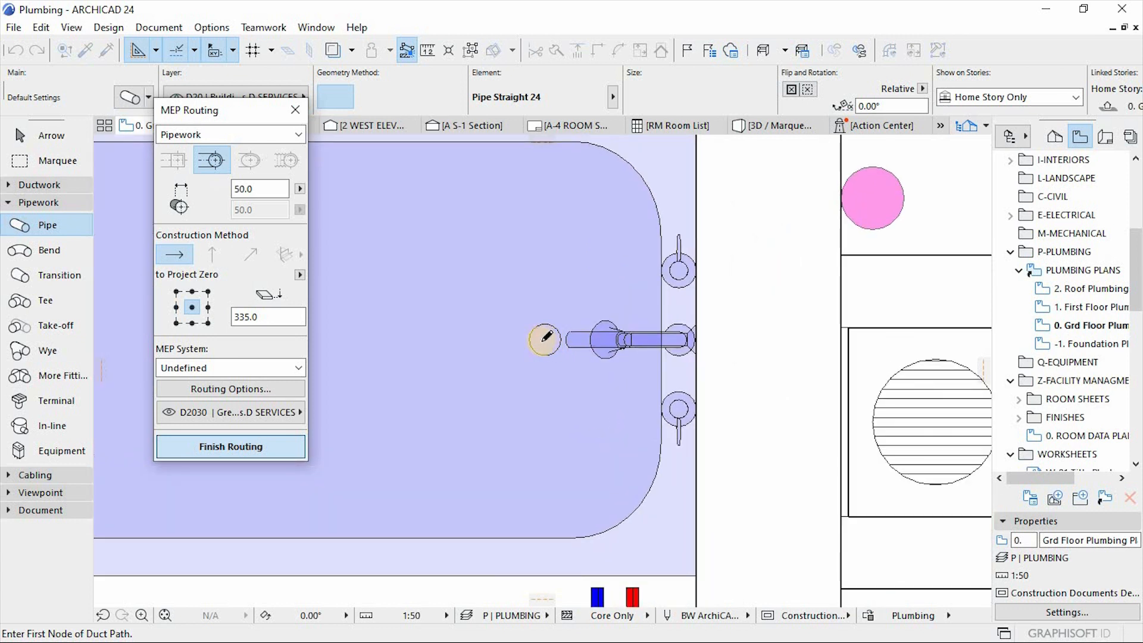
pyautogui.click(545, 339)
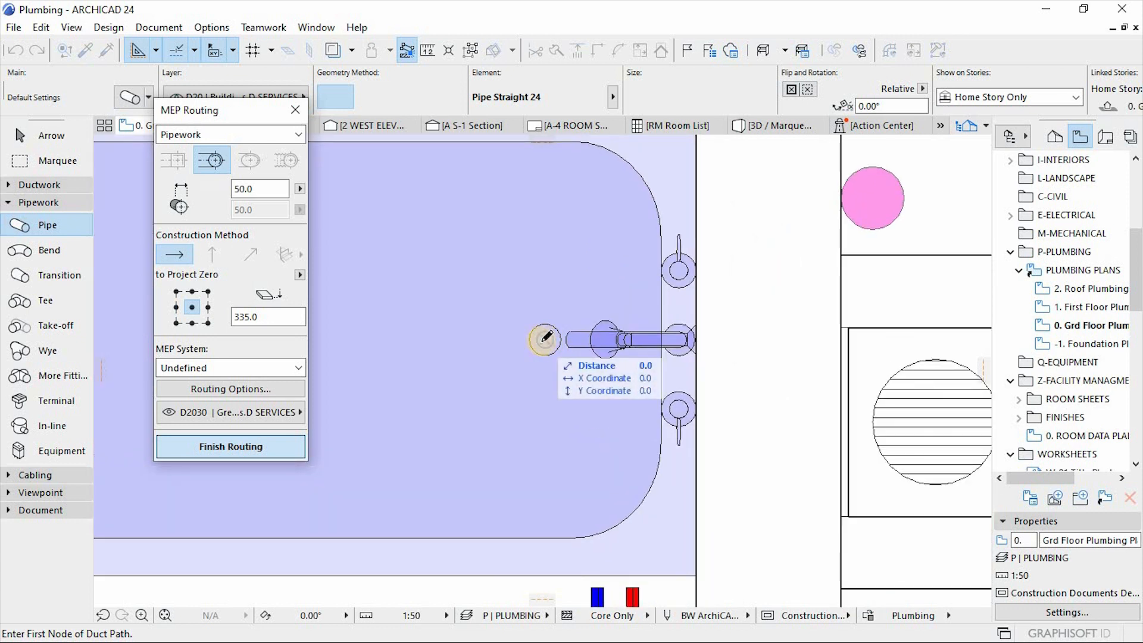
pyautogui.click(545, 338)
pyautogui.scroll(-2, 529, 358)
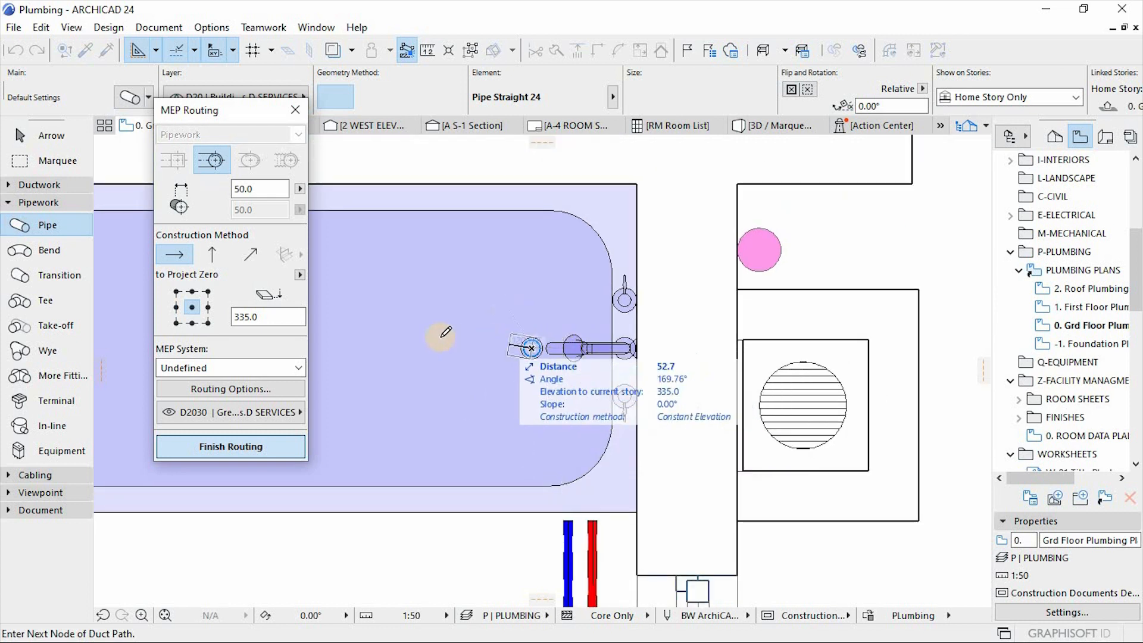
pyautogui.click(213, 255)
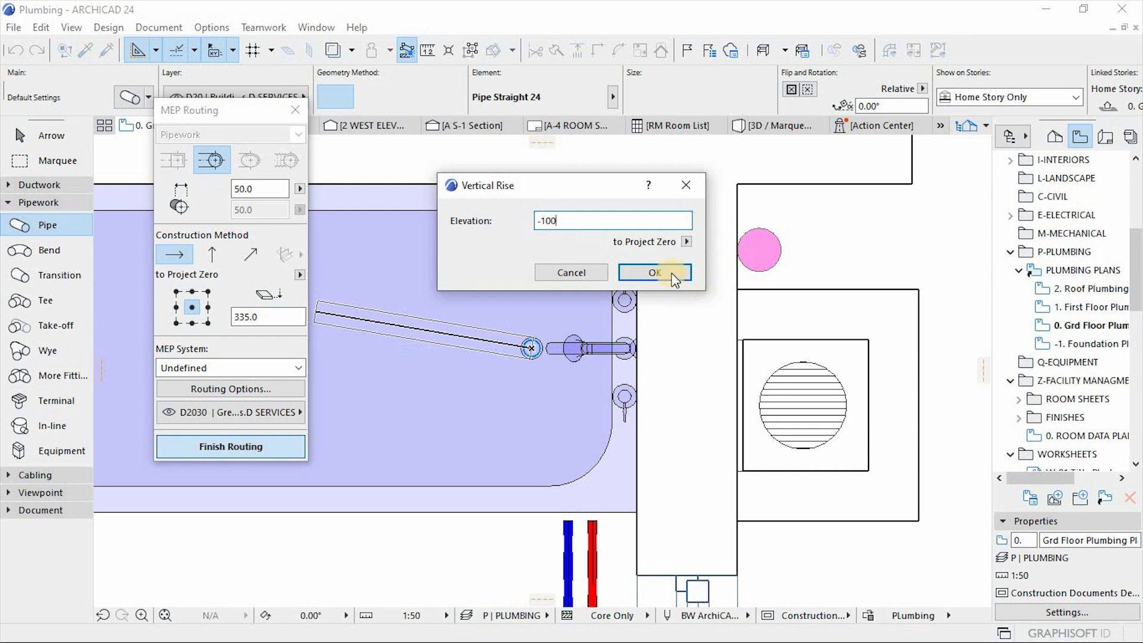
pyautogui.click(667, 274)
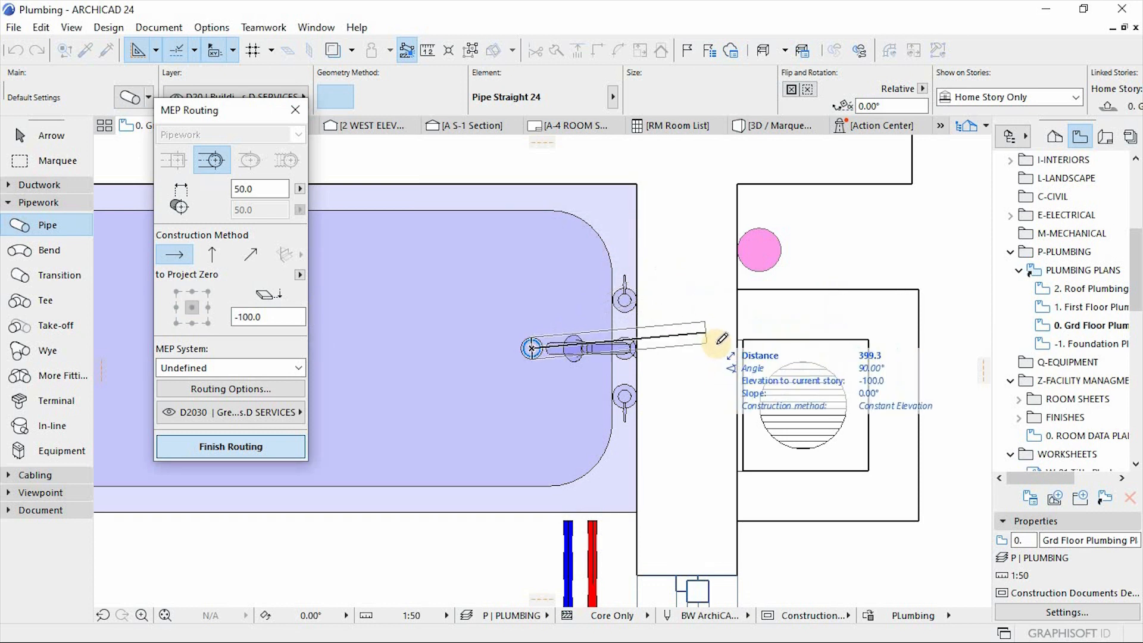
# Step: Route the 50 mm pipe horizontally at constant elevation -100 through the wall, turn it to the gully's centre, and finish the route
pyautogui.click(173, 254)
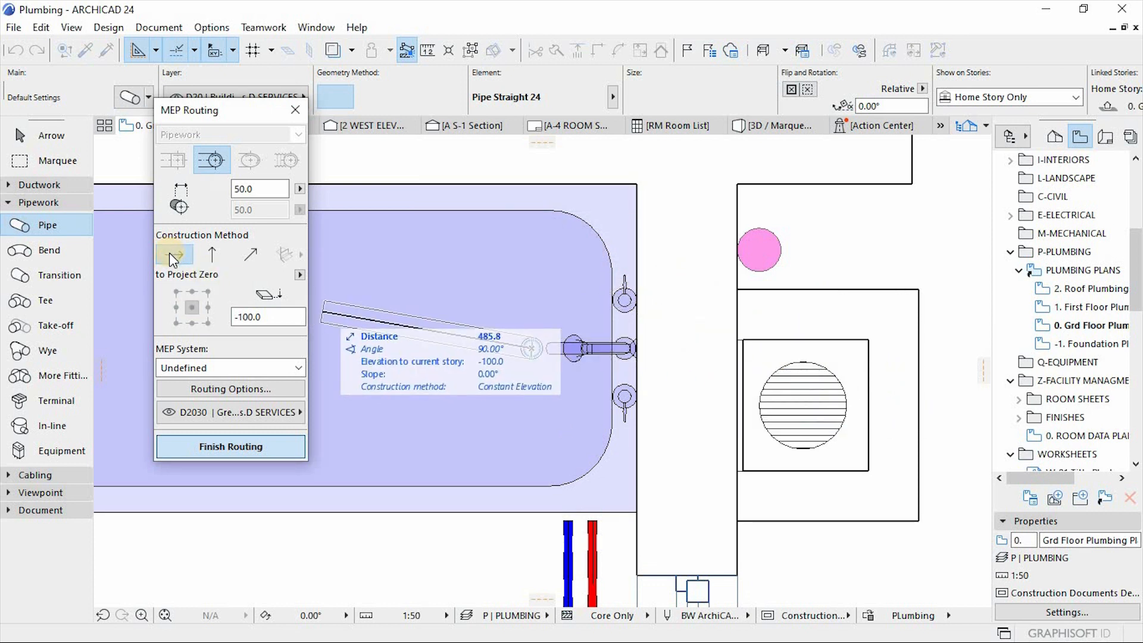
pyautogui.click(762, 348)
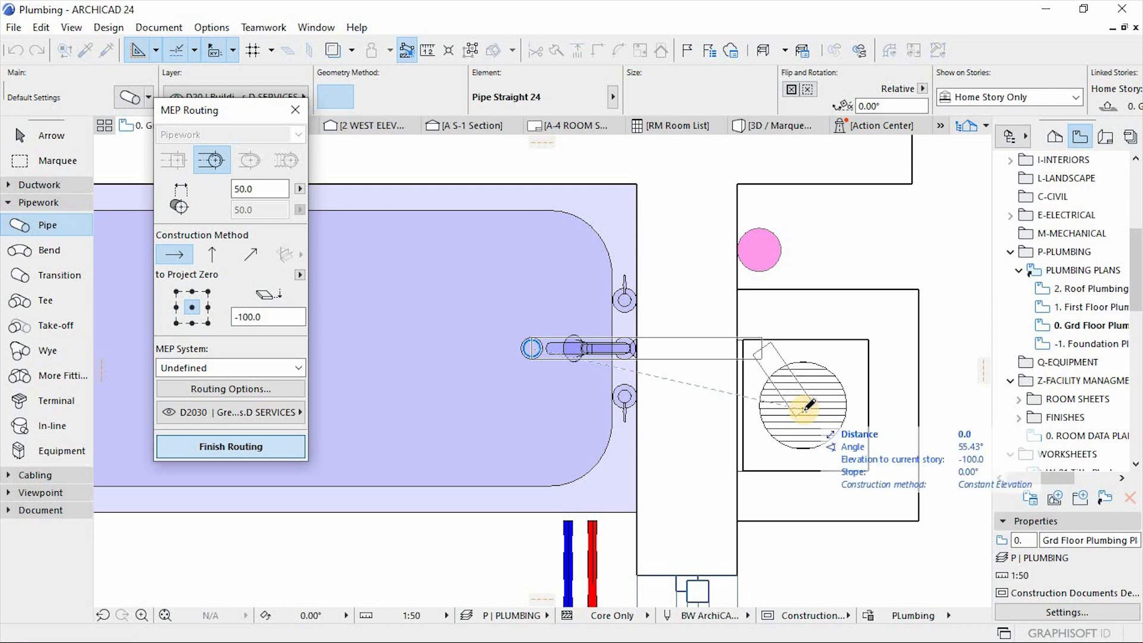
pyautogui.scroll(2, 808, 405)
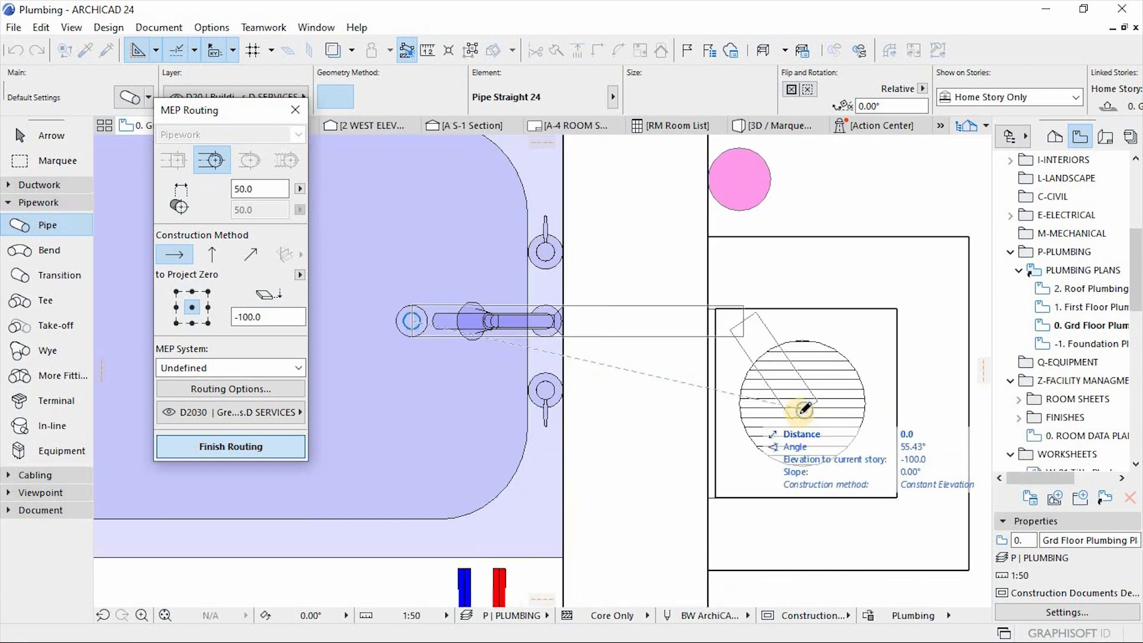
pyautogui.doubleClick(808, 406)
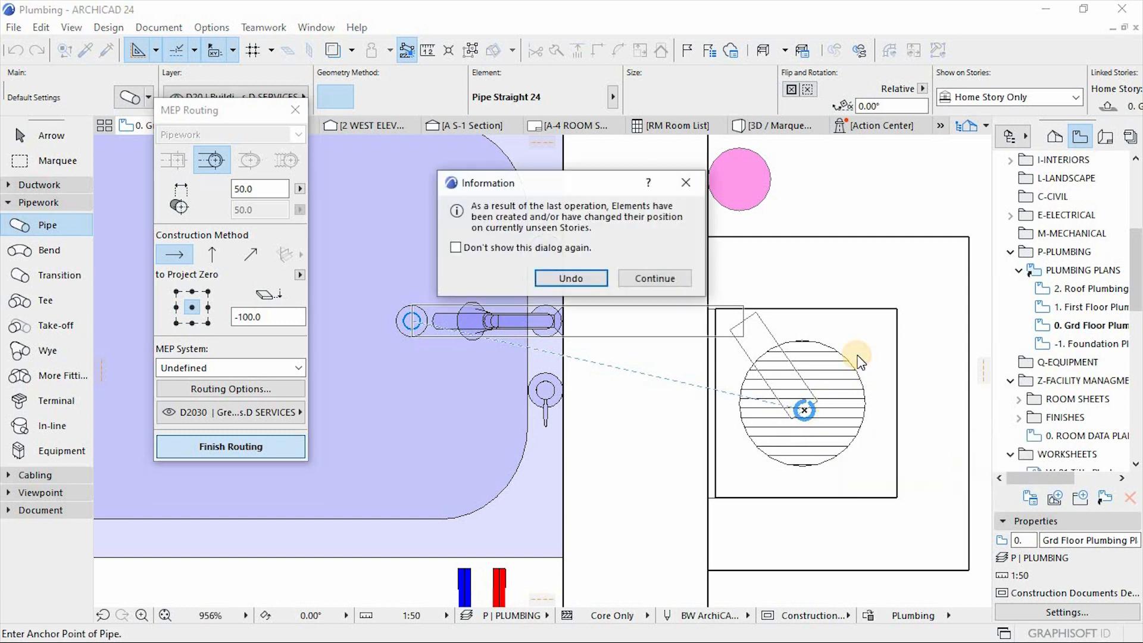
pyautogui.click(653, 278)
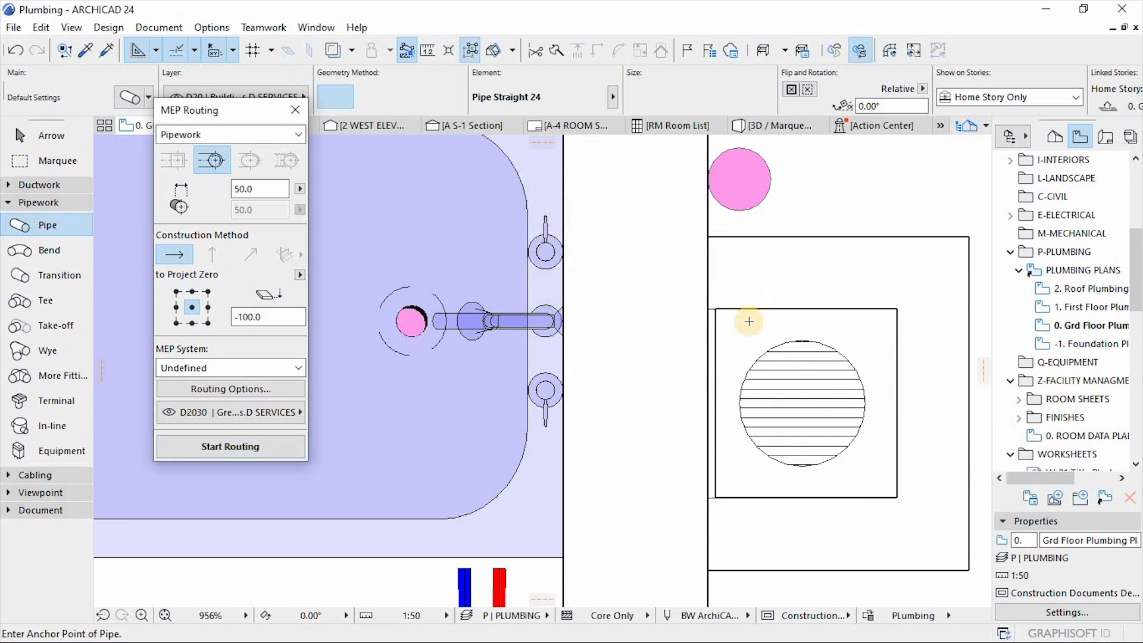
# Step: Examine the routed pipe on the floor plan around the bathtub's drain, the wall and the outside gully
pyautogui.scroll(-5, 740, 341)
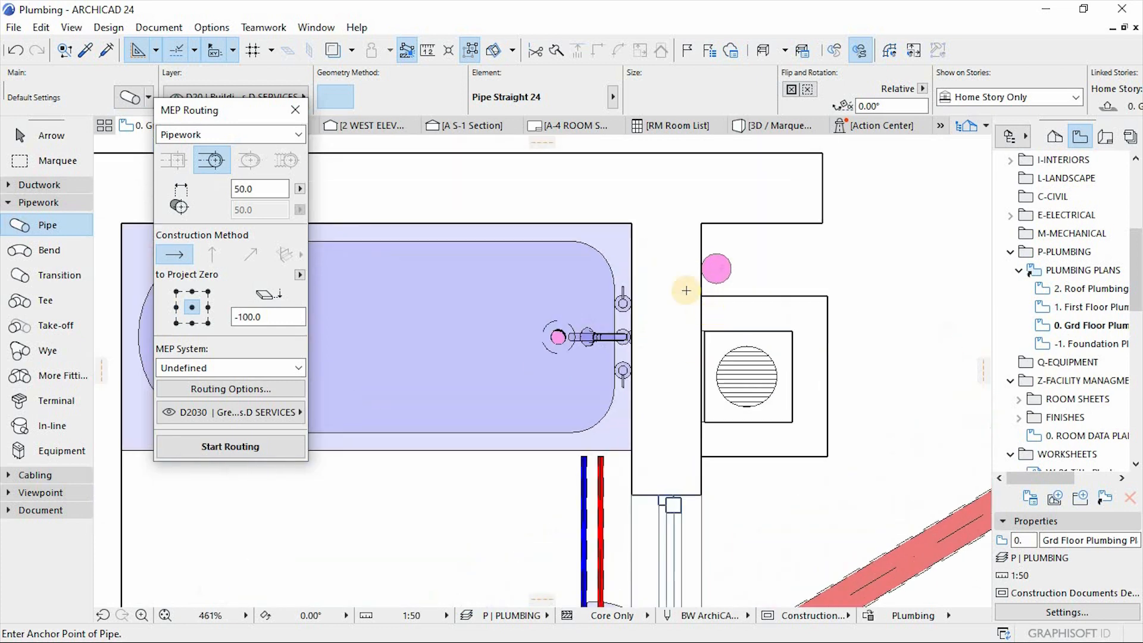
pyautogui.scroll(4, 741, 339)
pyautogui.scroll(-4, 741, 340)
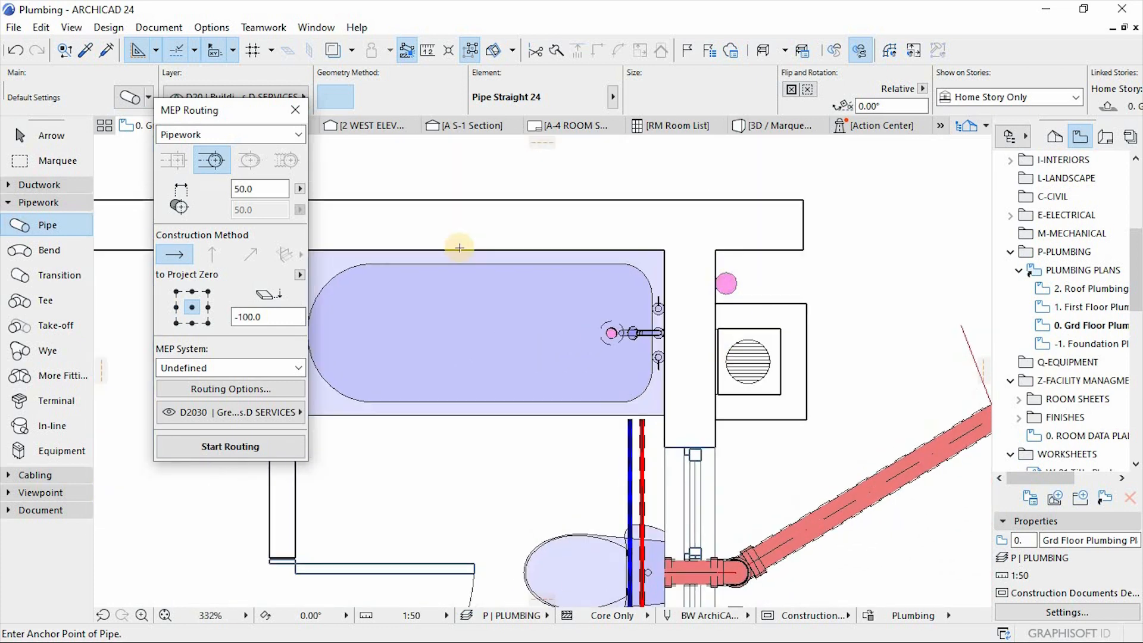
pyautogui.scroll(3, 459, 245)
pyautogui.click(52, 137)
pyautogui.scroll(2, 697, 376)
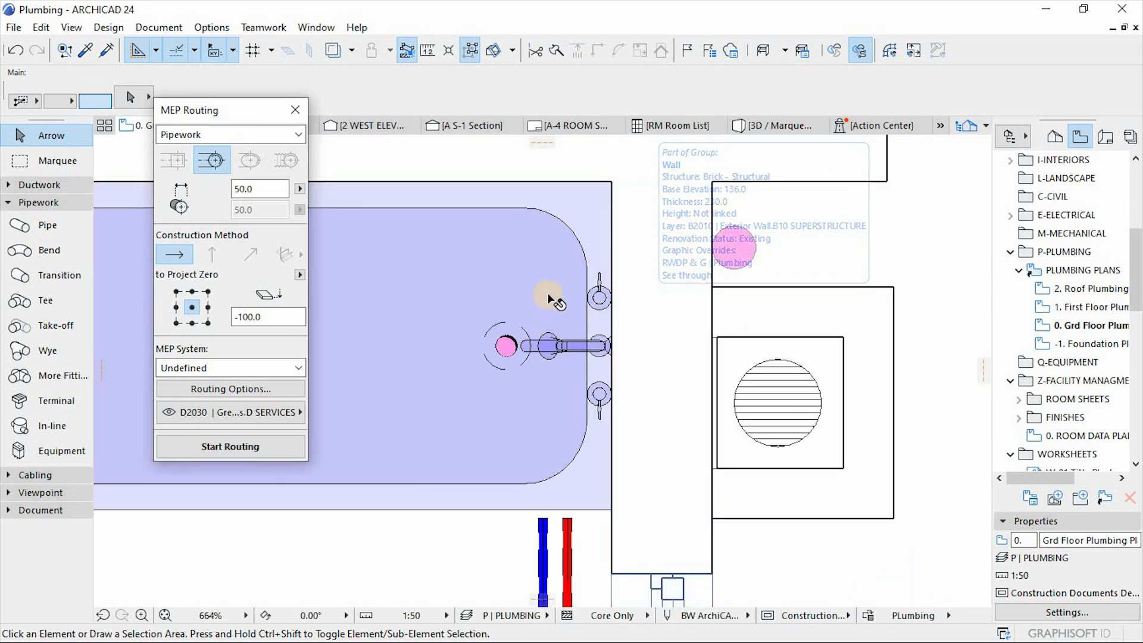
pyautogui.scroll(1, 548, 297)
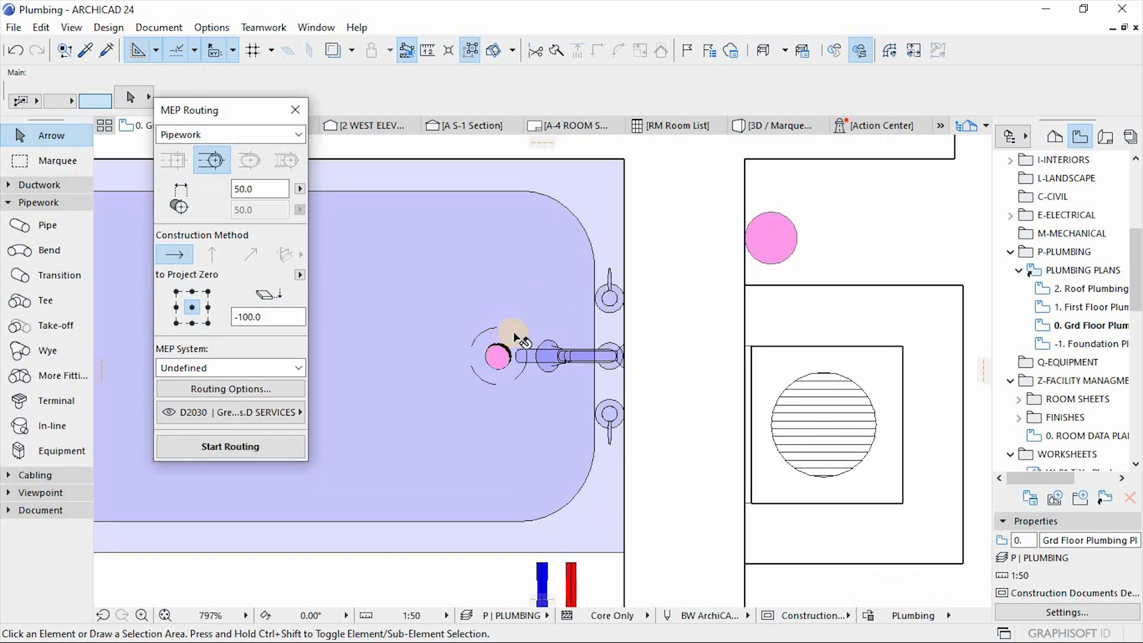
pyautogui.click(582, 378)
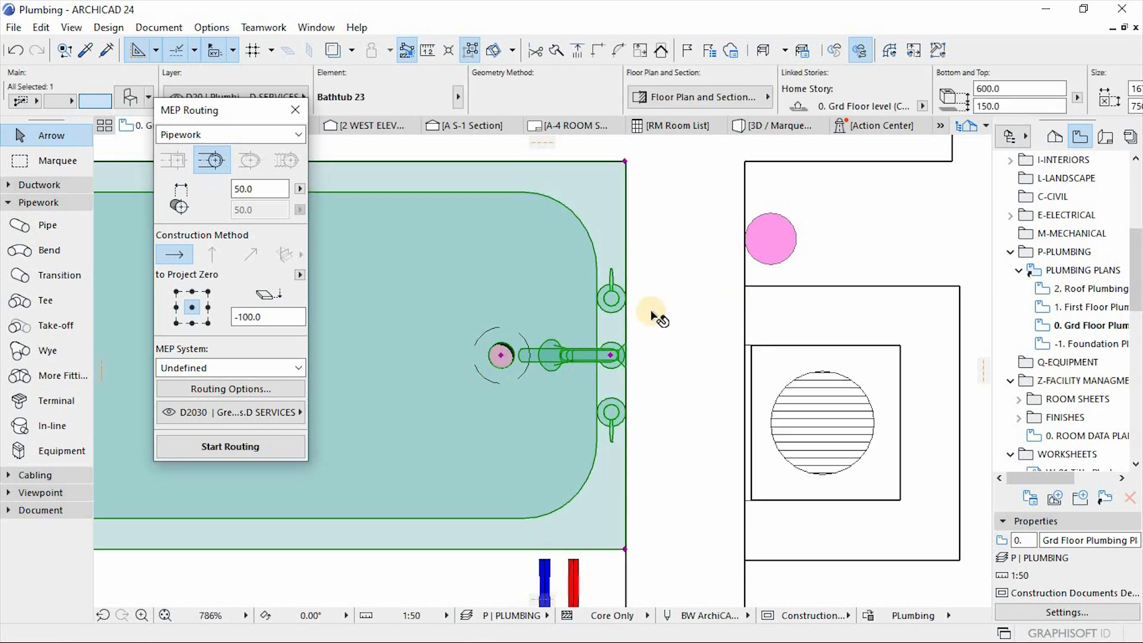
pyautogui.scroll(-1, 634, 321)
pyautogui.press('Escape')
pyautogui.scroll(1, 632, 310)
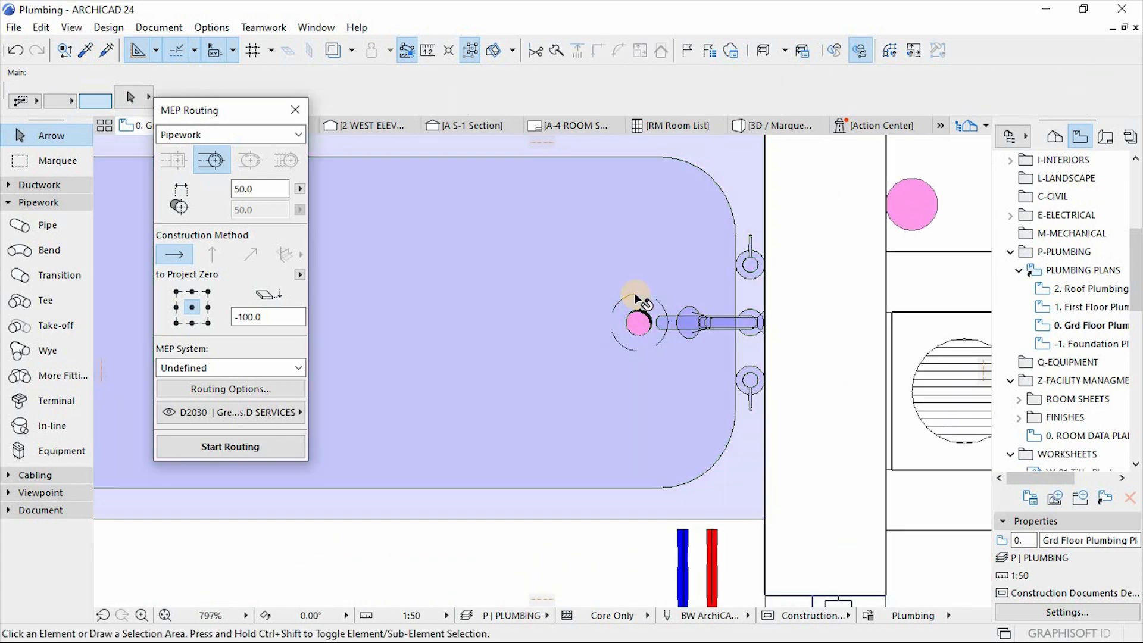
# Step: Draw a marquee around the bathtub, its surrounding walls and the outside gully, and show that area in 3D
pyautogui.scroll(-10, 658, 438)
pyautogui.click(58, 161)
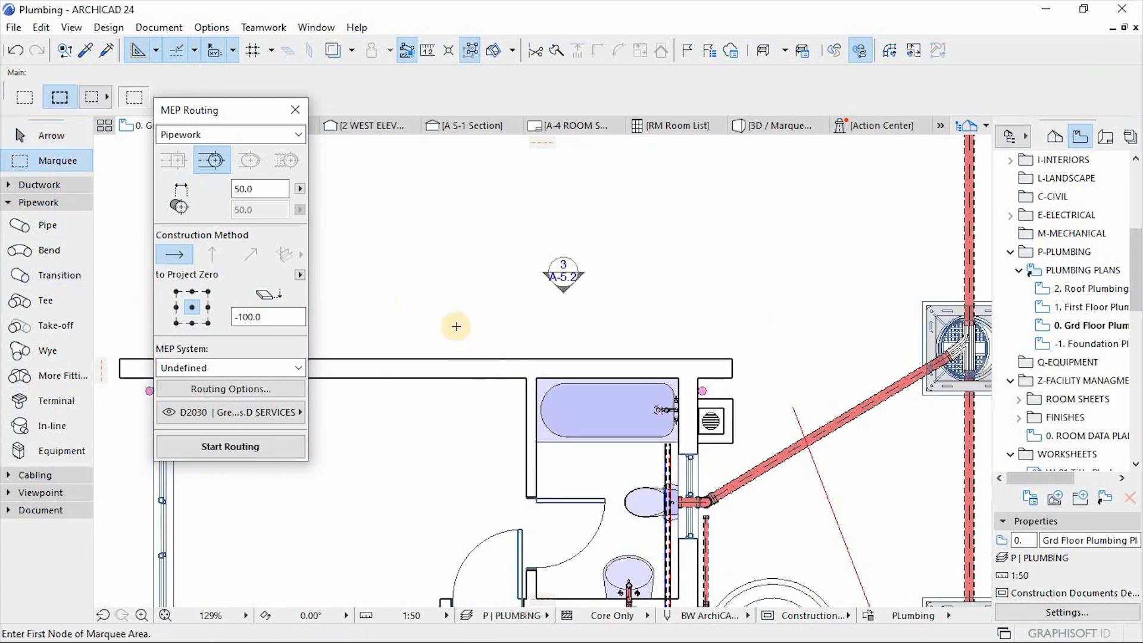
pyautogui.click(752, 454)
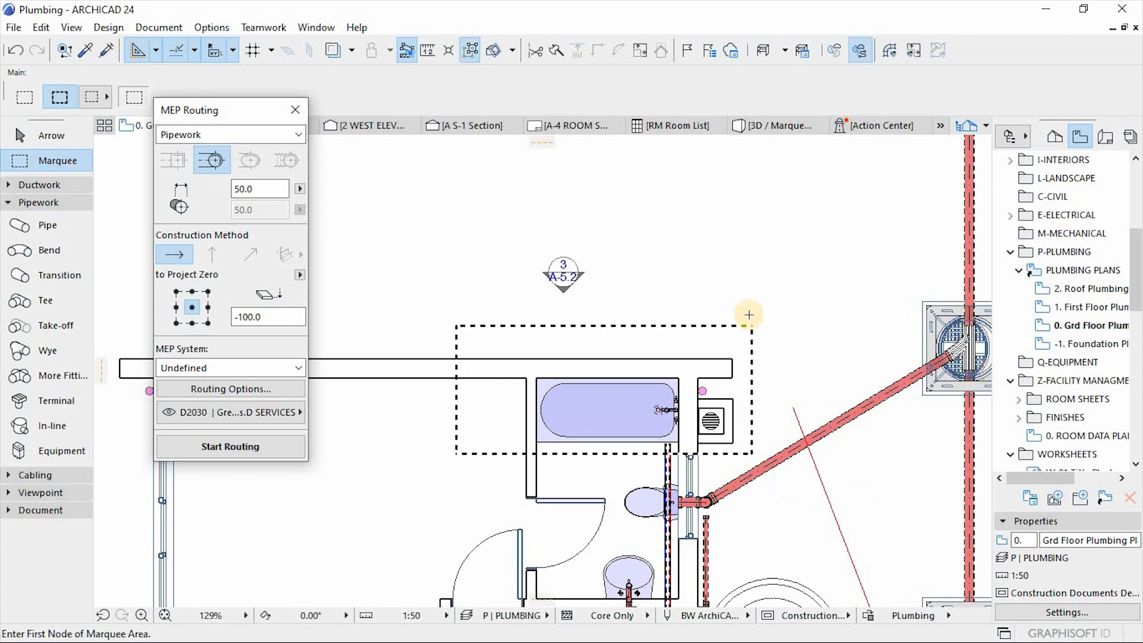
pyautogui.rightClick(808, 237)
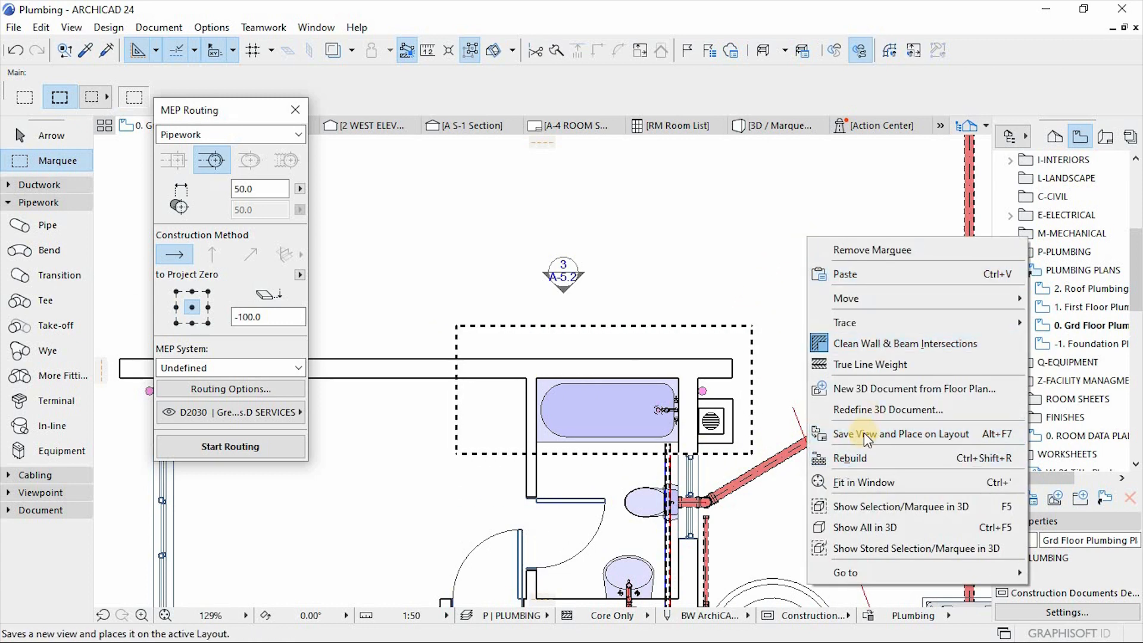
pyautogui.click(868, 509)
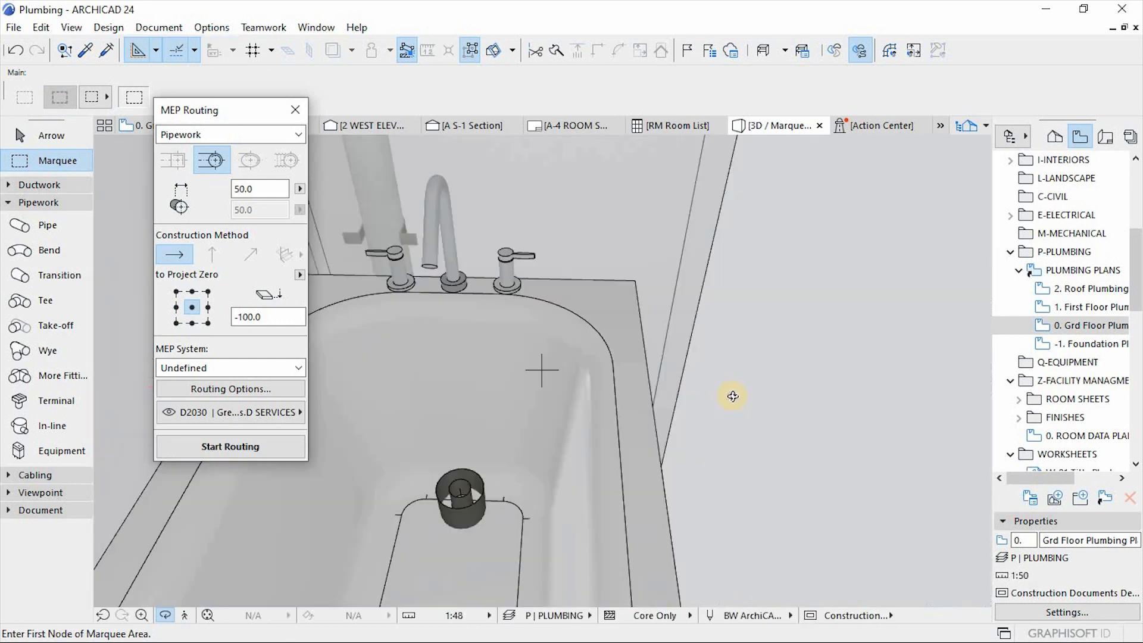
# Step: Select the pipe bend beside the gully and turn off Suspend Groups so that the whole waste pipe run is selected
pyautogui.keyDown('shift'); pyautogui.moveTo(732, 396); pyautogui.dragTo(509, 427, button='middle'); pyautogui.keyUp('shift')
pyautogui.scroll(10, 694, 574)
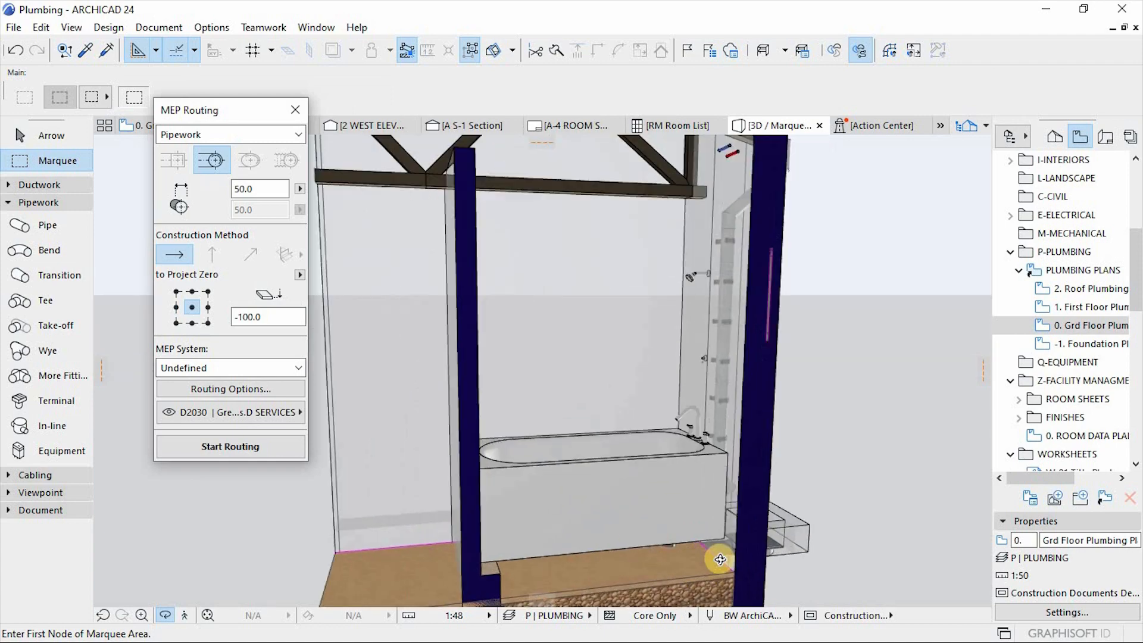
pyautogui.scroll(-10, 572, 465)
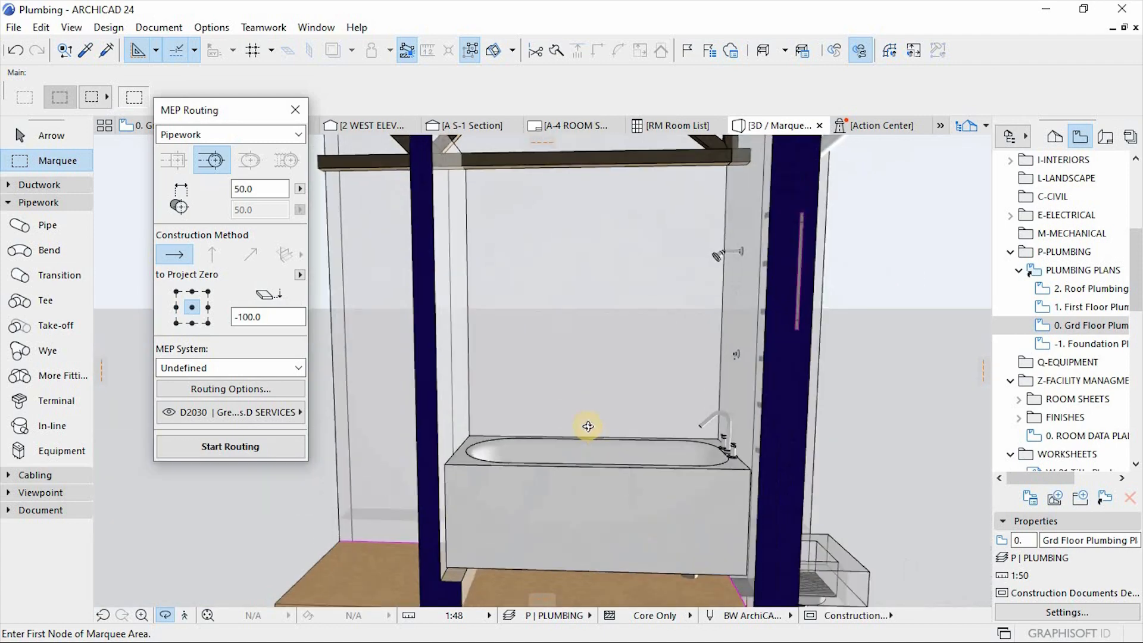
pyautogui.scroll(10, 626, 500)
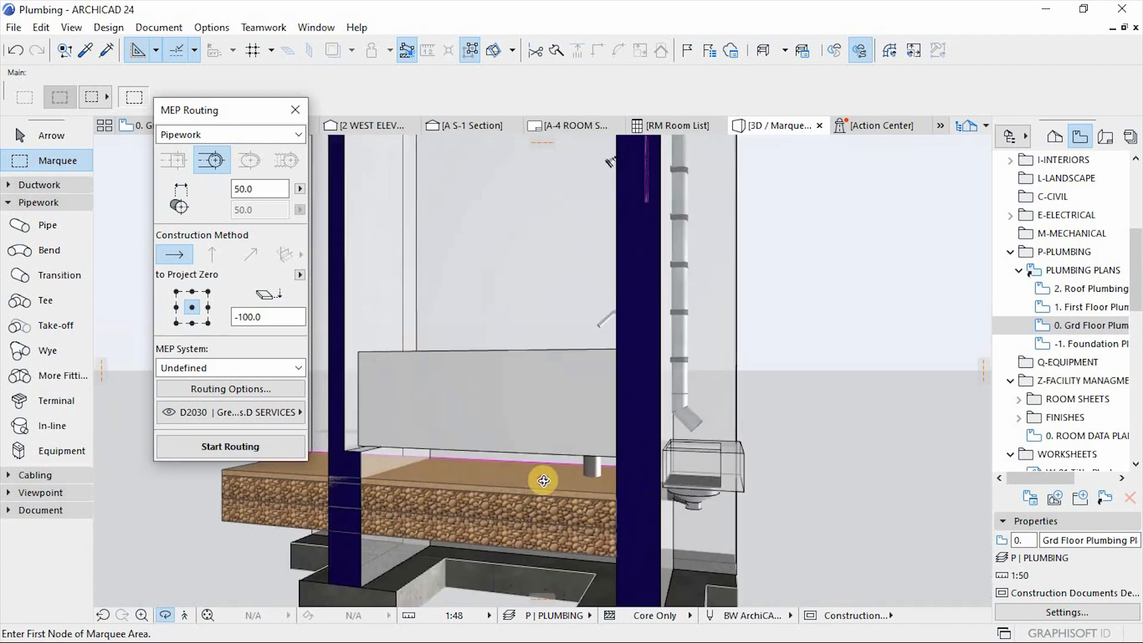
pyautogui.moveTo(677, 541); pyautogui.dragTo(599, 577)
pyautogui.scroll(3, 575, 541)
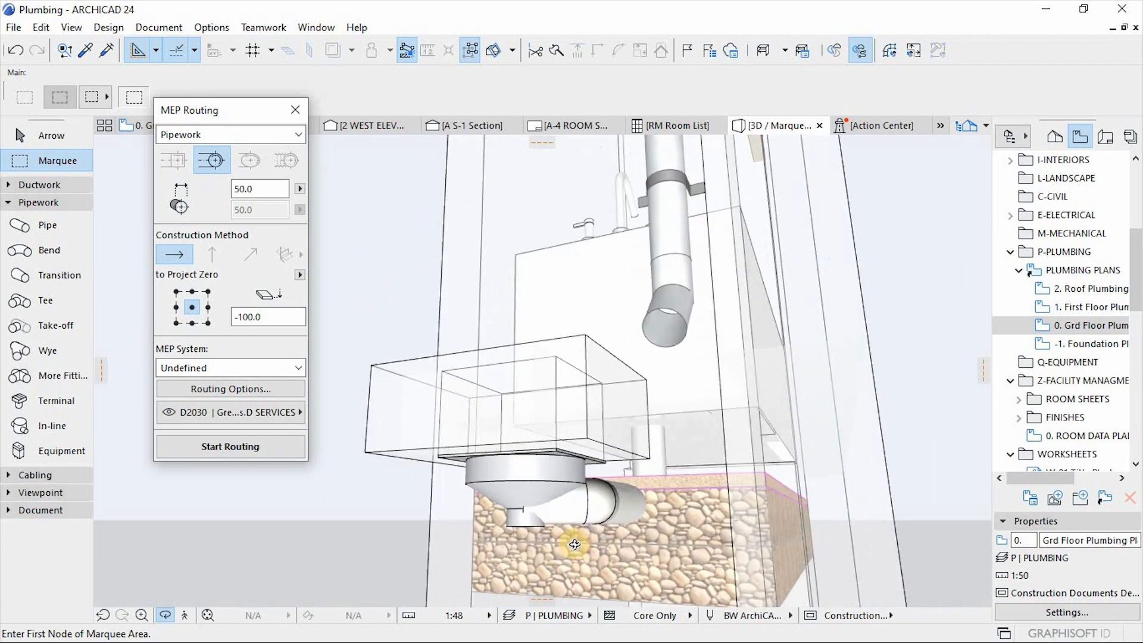
pyautogui.press('Escape')
pyautogui.press('Escape')
pyautogui.click(631, 515)
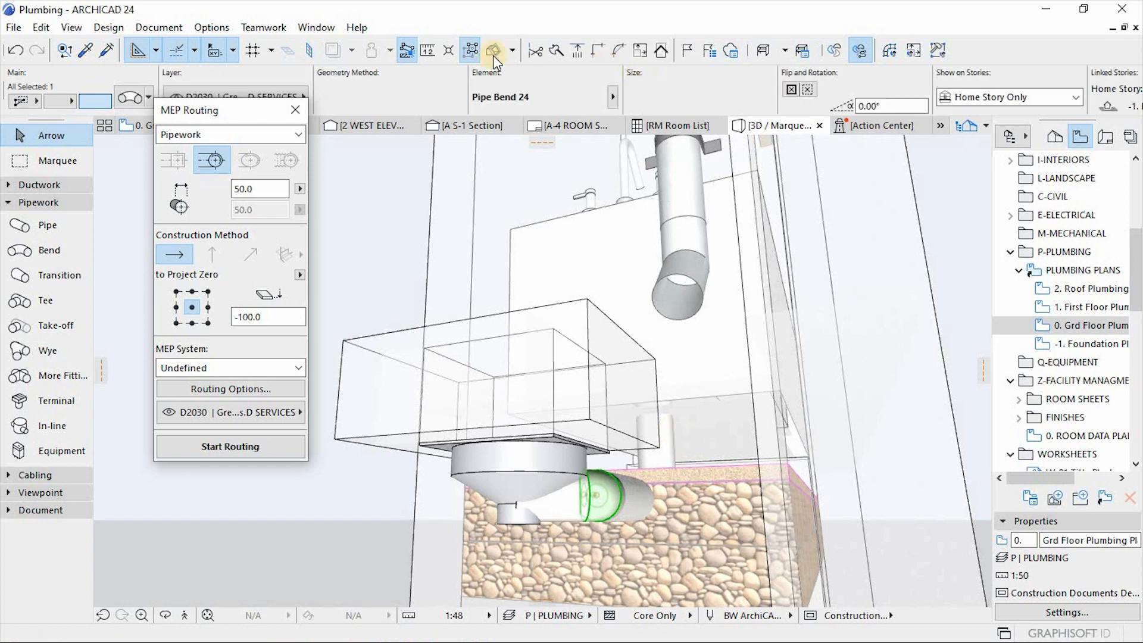
pyautogui.click(471, 51)
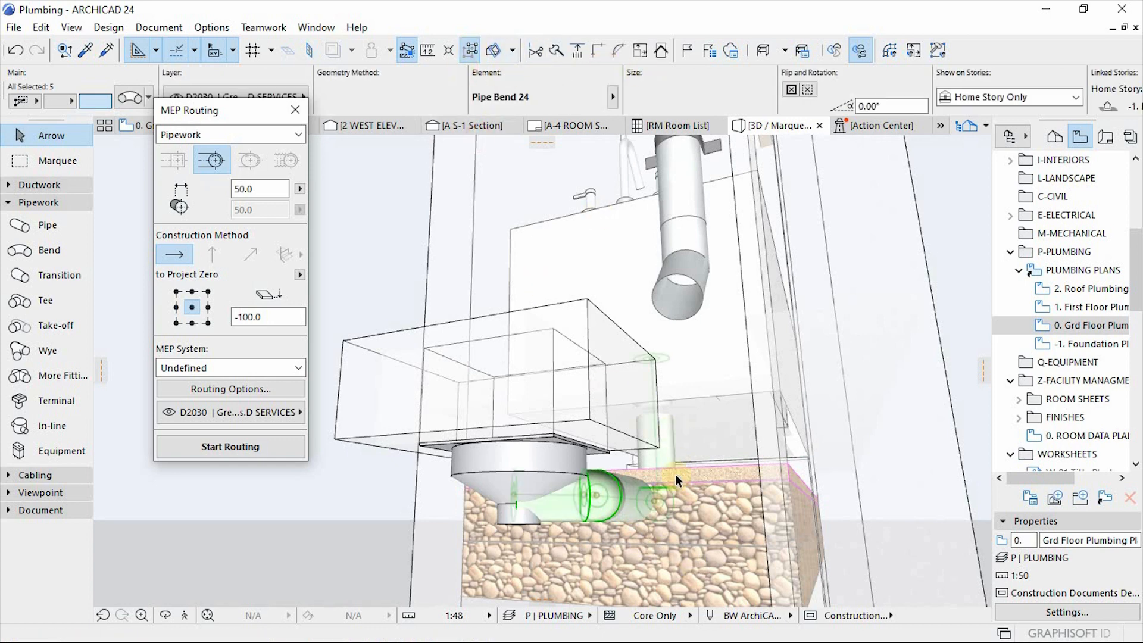
# Step: Select the exterior brick walls around the bathtub in 3D and hide their layer
pyautogui.press('o')
pyautogui.moveTo(669, 339); pyautogui.dragTo(451, 463)
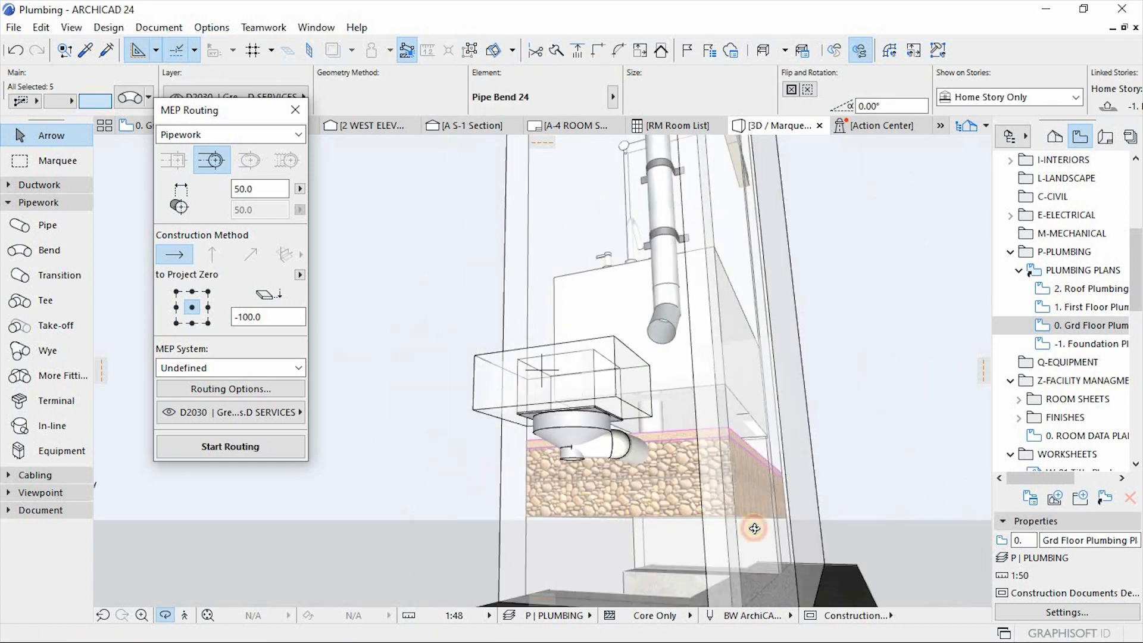
pyautogui.scroll(6, 756, 528)
pyautogui.scroll(-6, 600, 376)
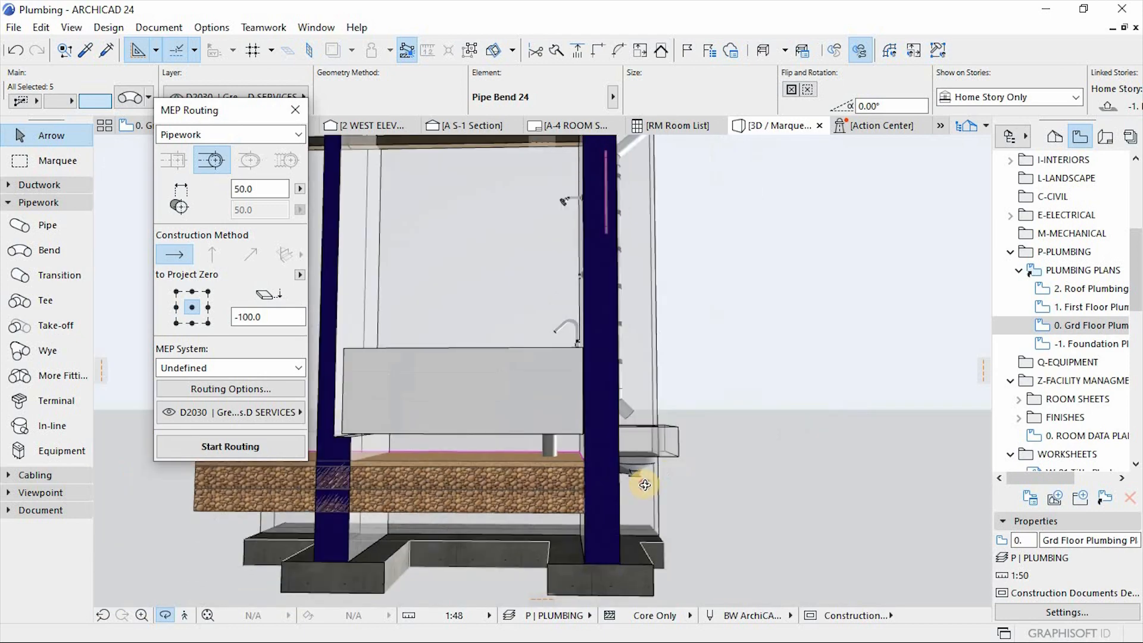
pyautogui.moveTo(644, 485); pyautogui.dragTo(584, 235)
pyautogui.click(587, 251)
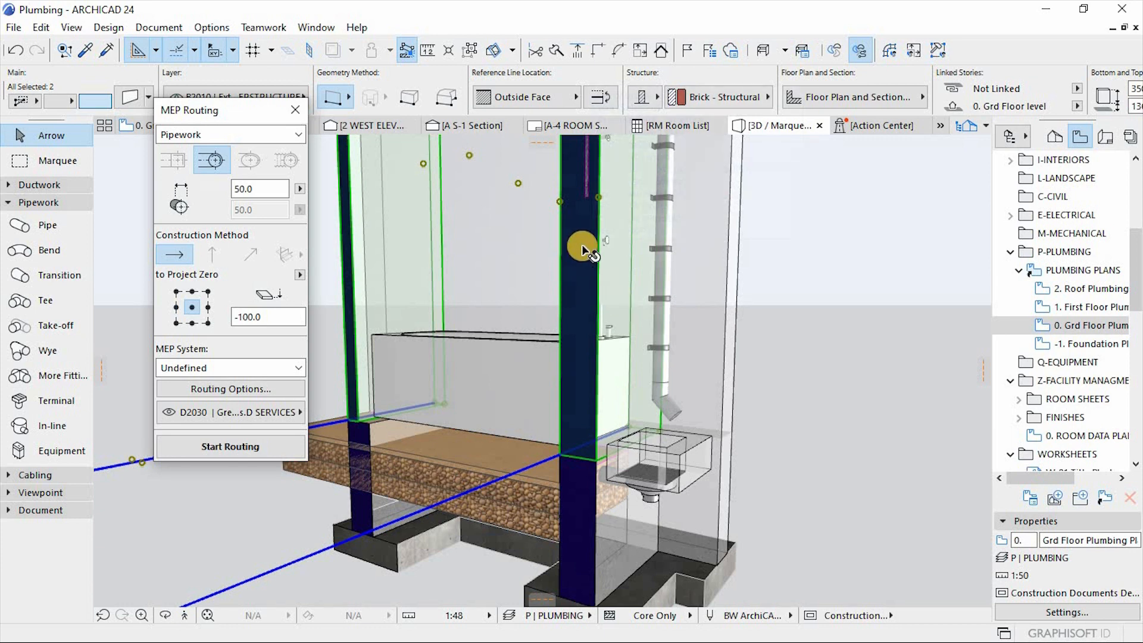
pyautogui.rightClick(775, 254)
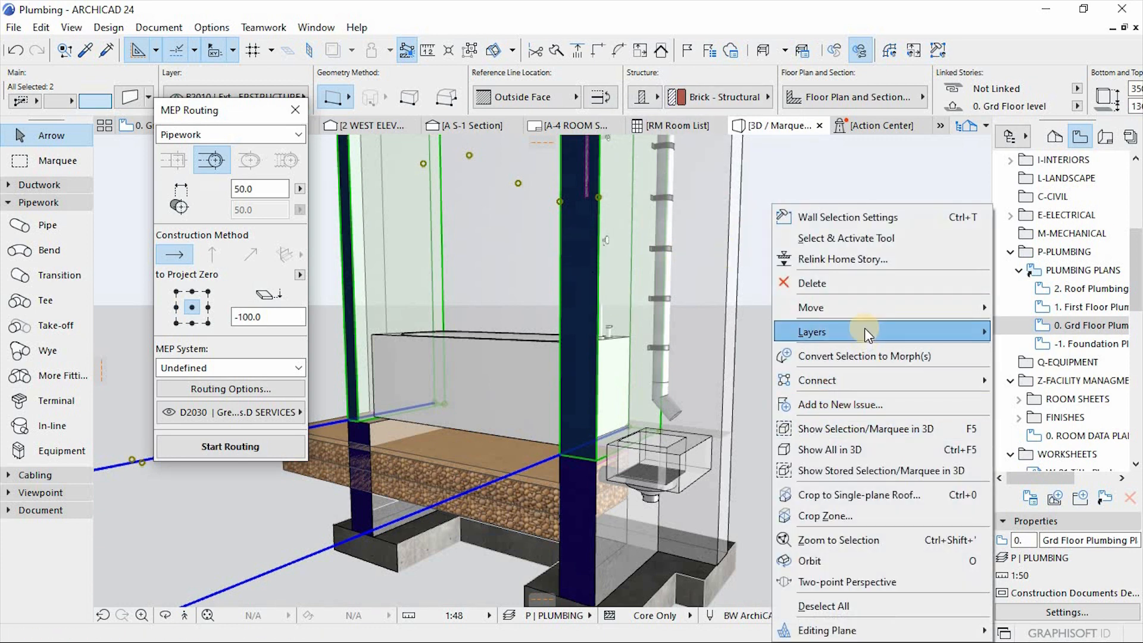
pyautogui.moveTo(864, 332)
pyautogui.click(1050, 356)
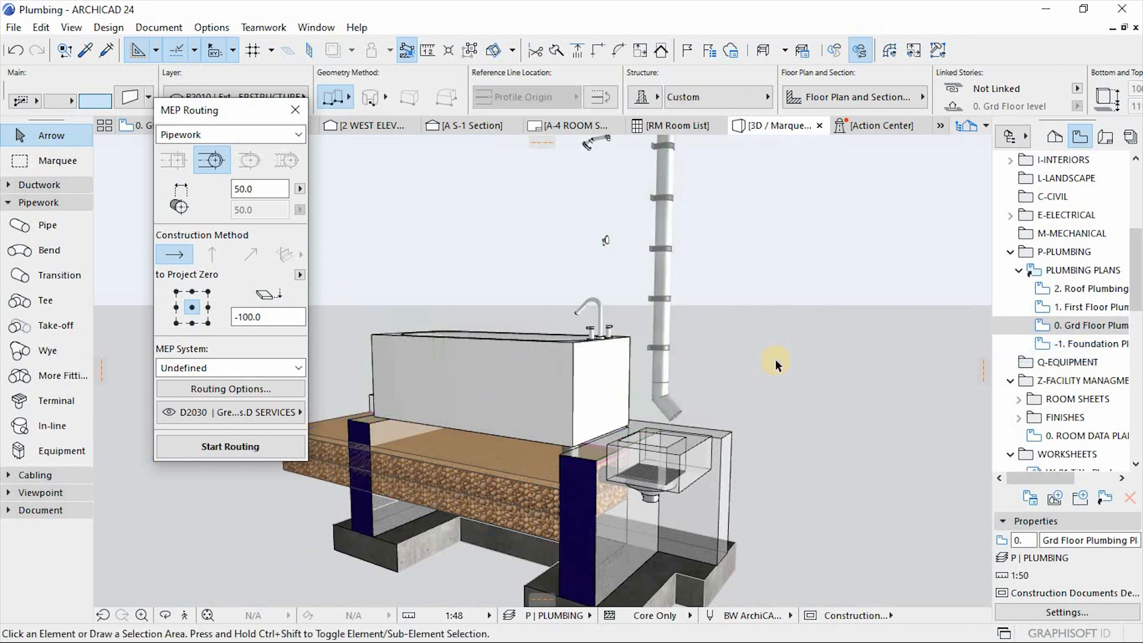
# Step: Select the grouped waste pipe run and raise it vertically from the top of its pipe under the bathtub
pyautogui.keyDown('shift'); pyautogui.moveTo(587, 509); pyautogui.dragTo(496, 441, button='middle'); pyautogui.keyUp('shift')
pyautogui.click(527, 434)
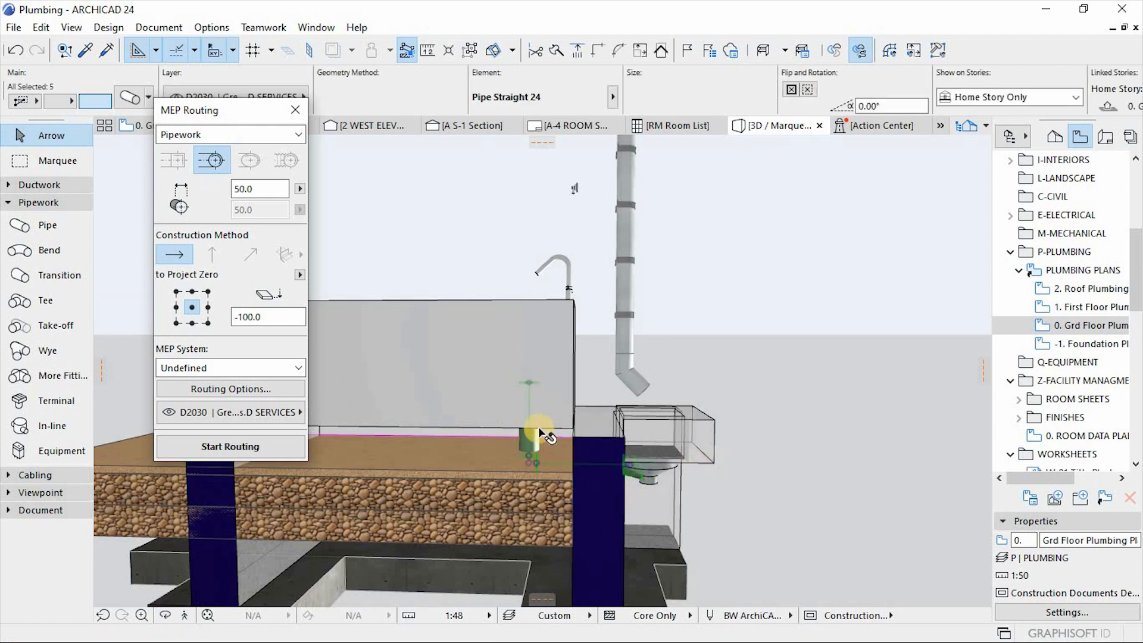
pyautogui.click(530, 382)
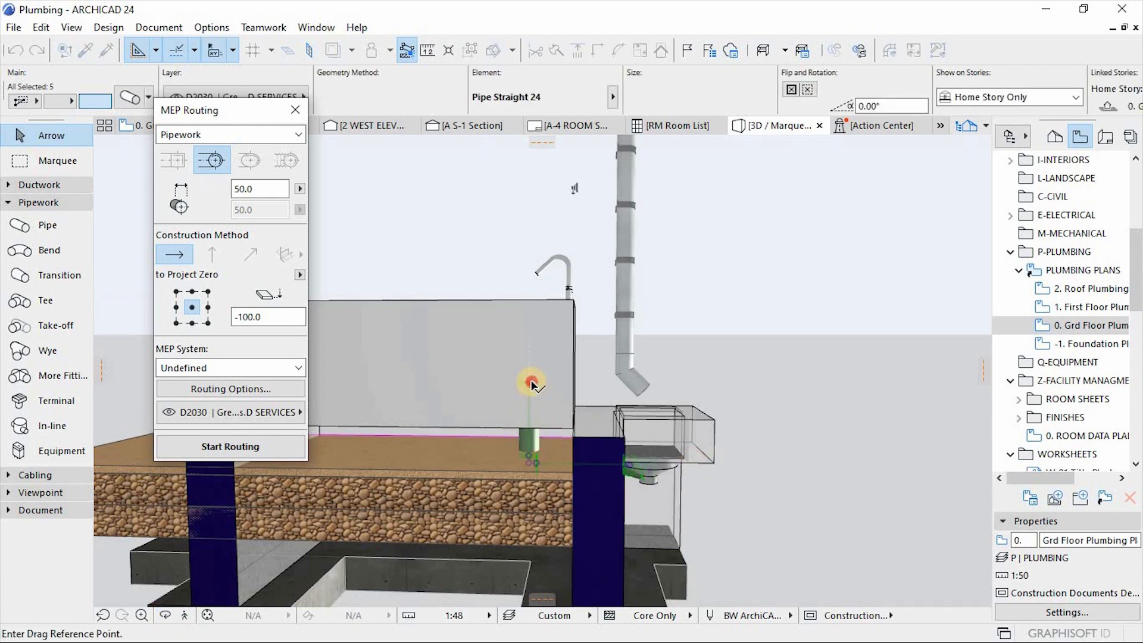
pyautogui.click(529, 355)
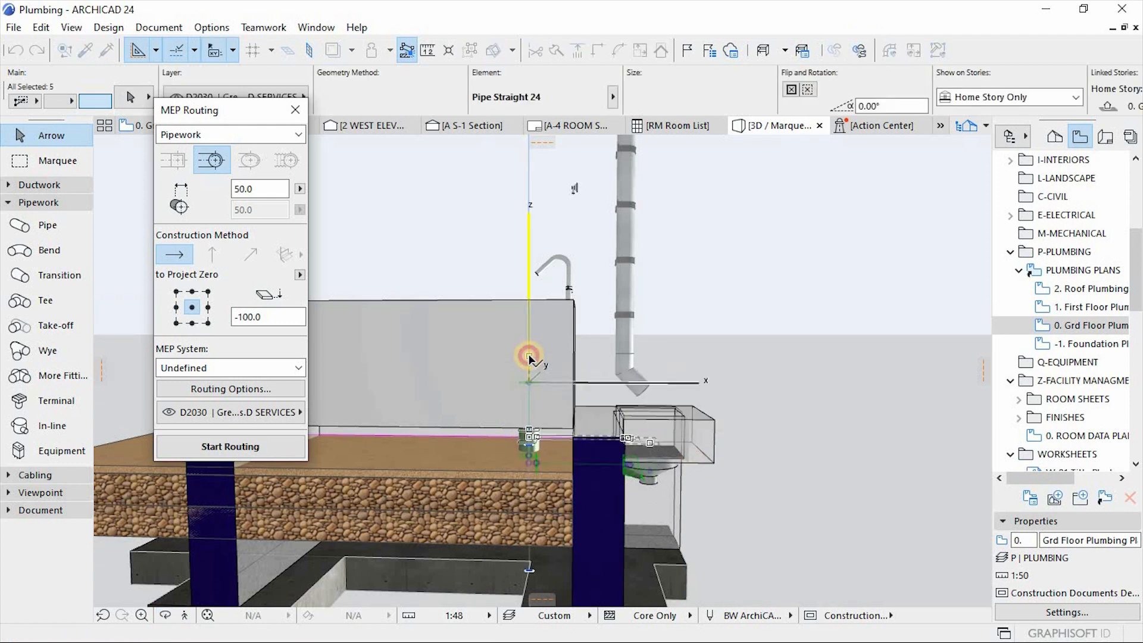
# Step: Set the insulation thickness of the run's straight pipes to 5 mm and apply the pipe settings
pyautogui.keyDown('shift'); pyautogui.moveTo(581, 470); pyautogui.dragTo(508, 398, button='middle'); pyautogui.keyUp('shift')
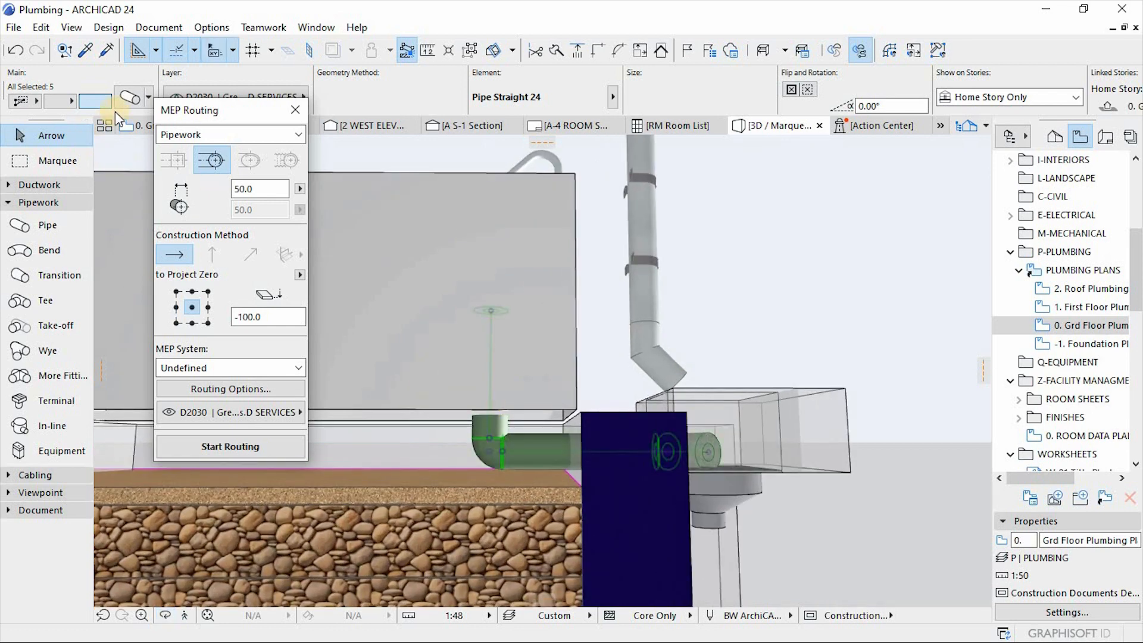
pyautogui.moveTo(217, 115); pyautogui.dragTo(209, 149)
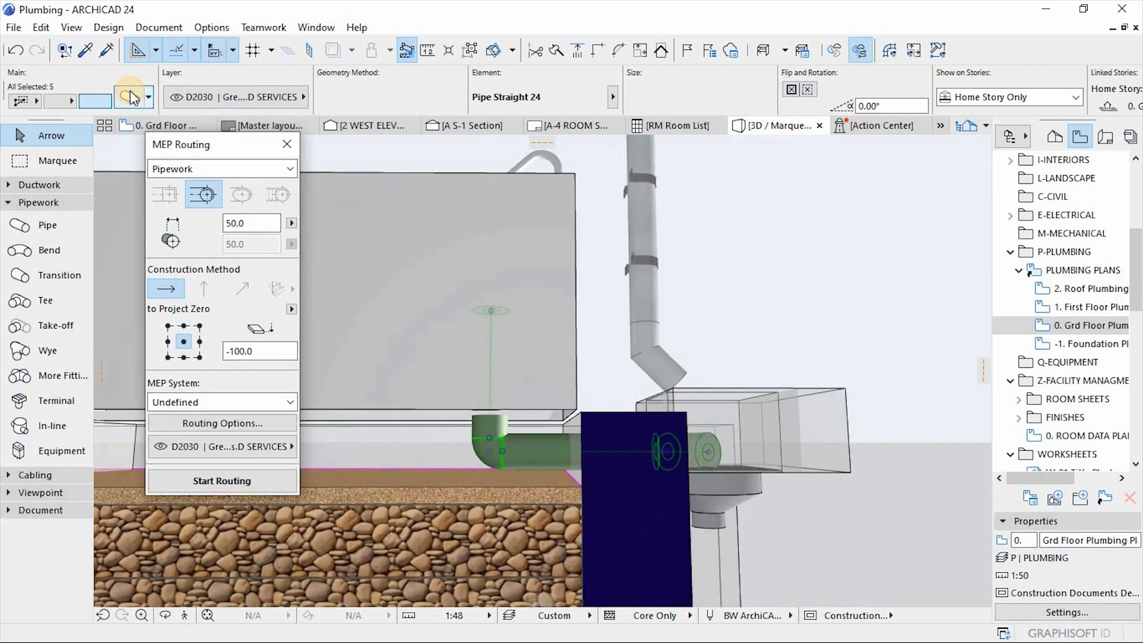
pyautogui.doubleClick(326, 260)
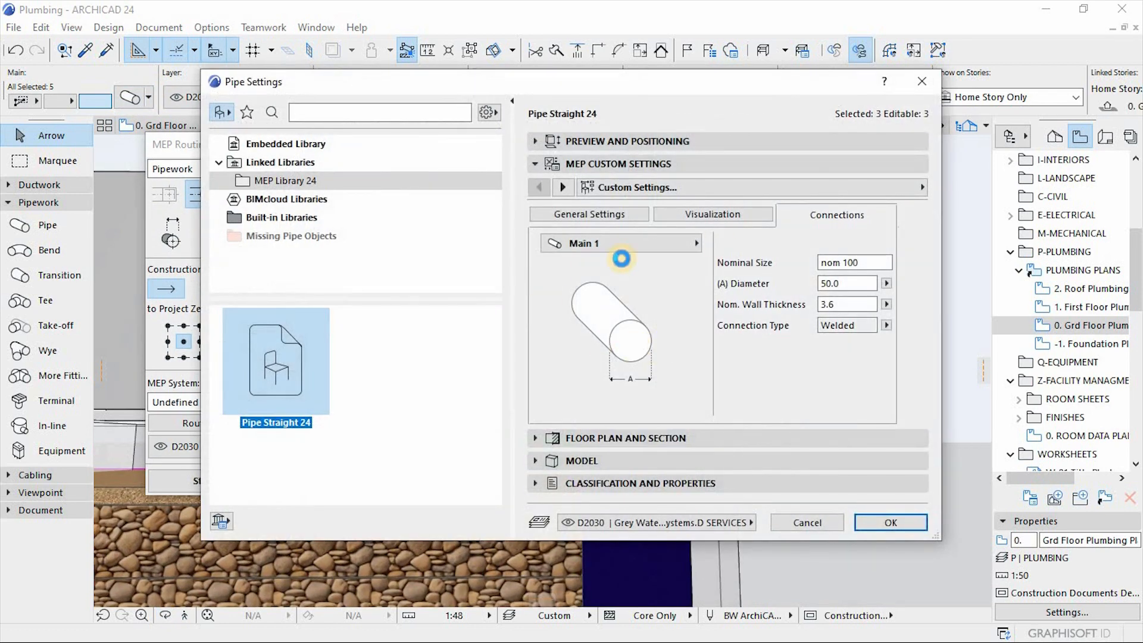
pyautogui.click(579, 213)
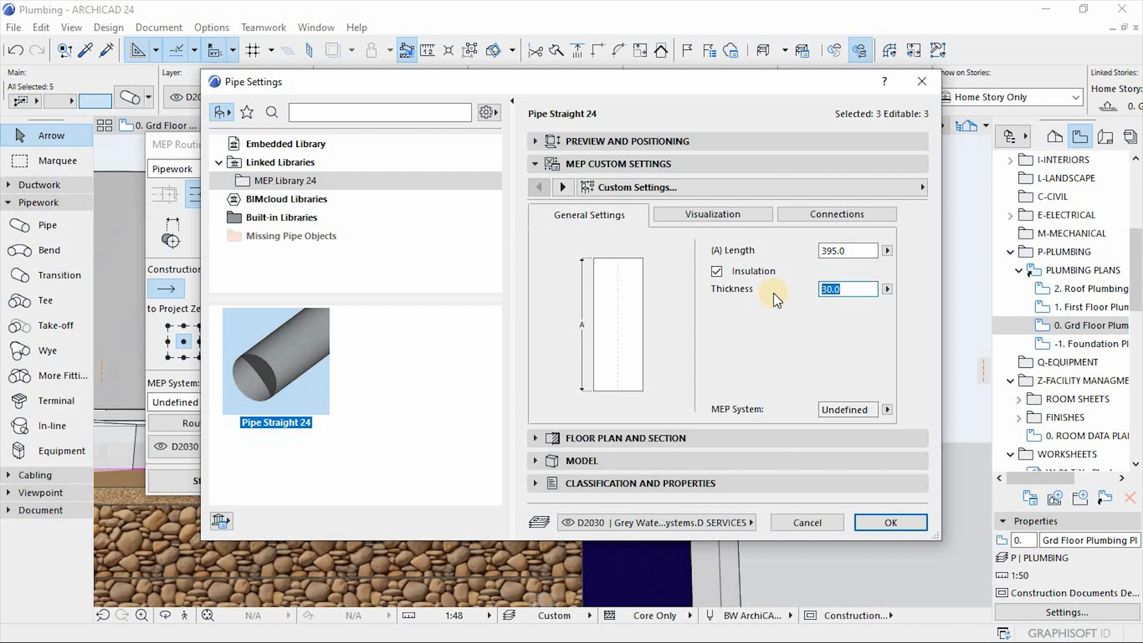
pyautogui.write('5')
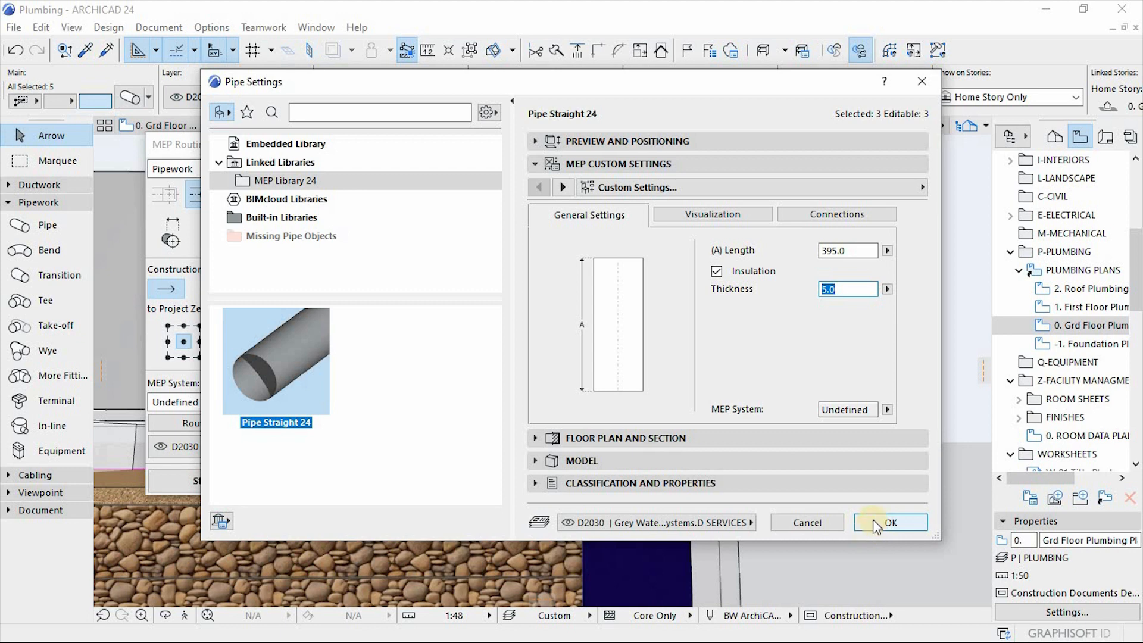
pyautogui.click(870, 524)
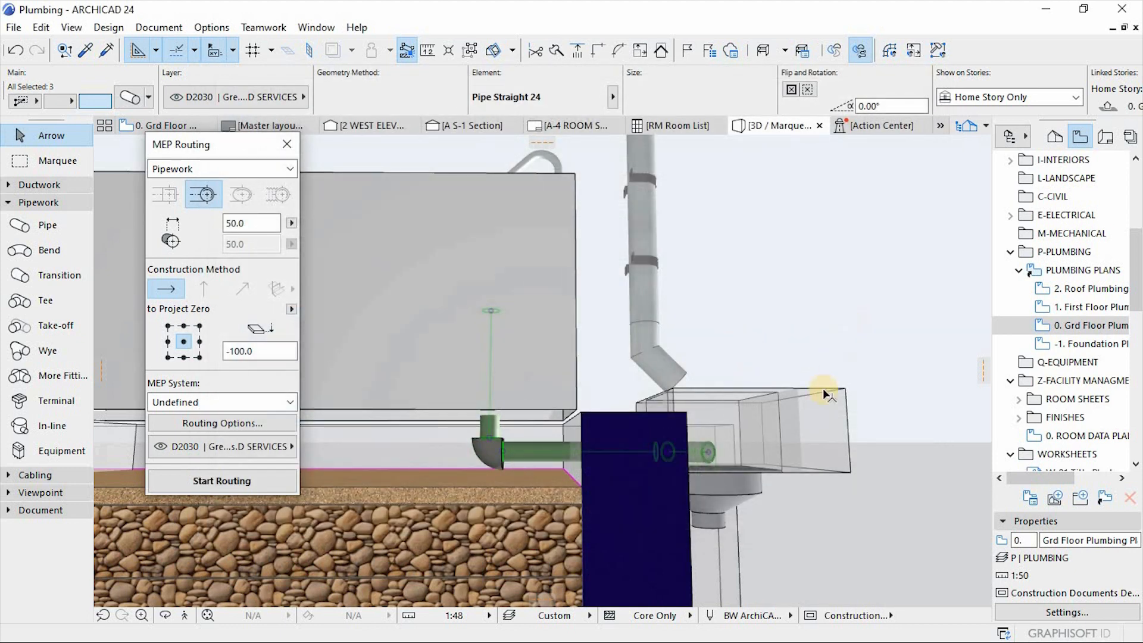
# Step: Turn on Suspend Groups and select only the pipe bend beneath the bathtub
pyautogui.keyDown('shift'); pyautogui.moveTo(604, 523); pyautogui.dragTo(573, 444, button='middle'); pyautogui.keyUp('shift')
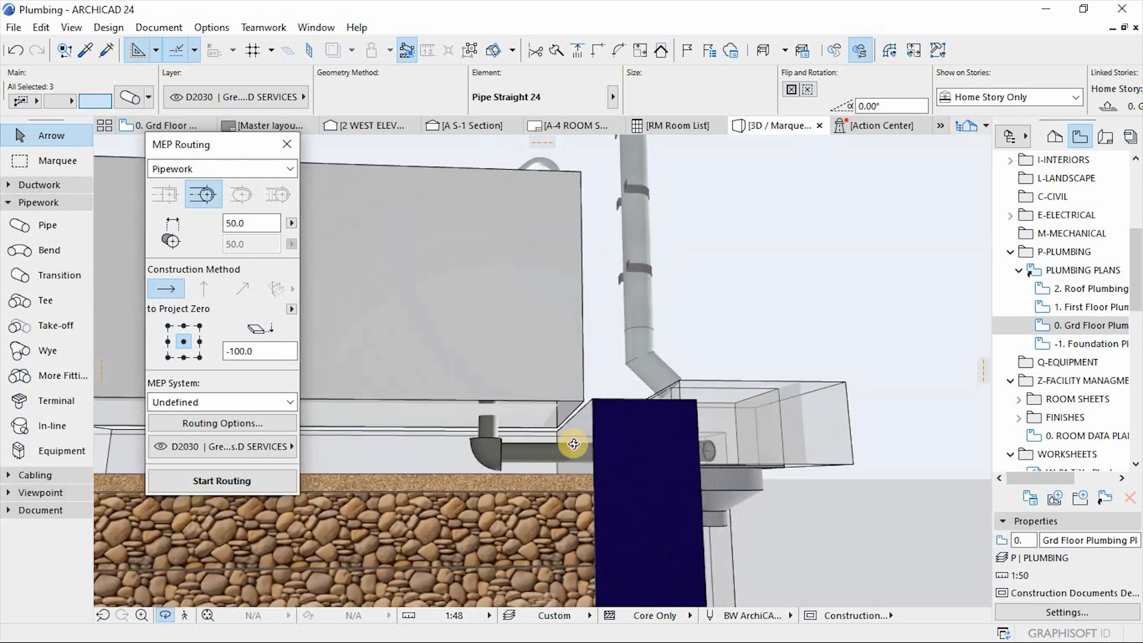
pyautogui.scroll(3, 573, 444)
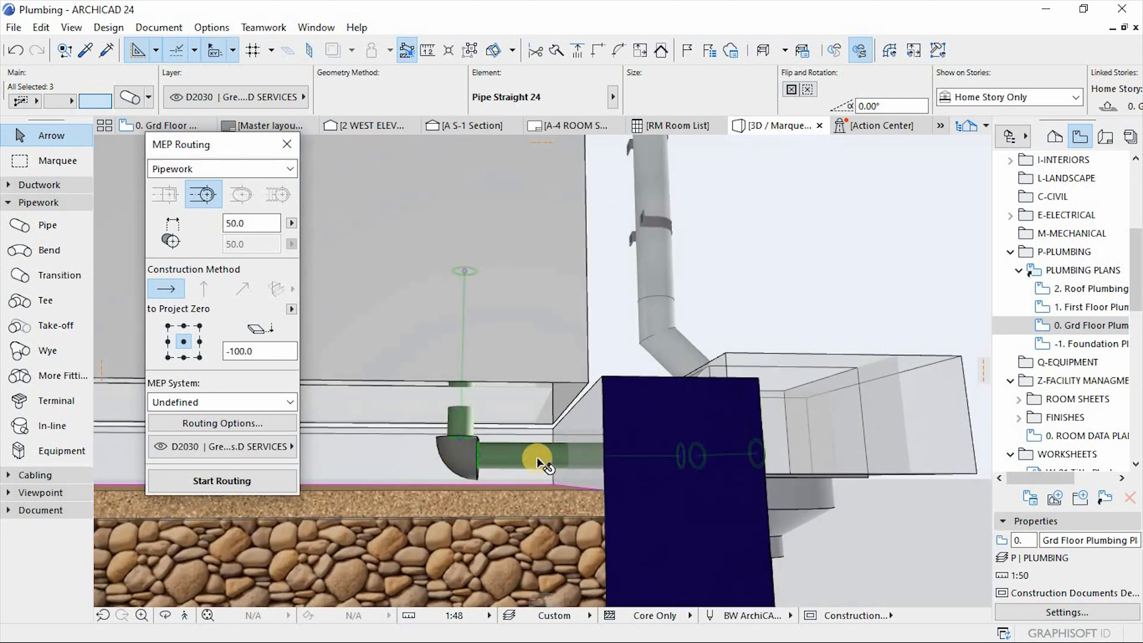
pyautogui.press('Escape')
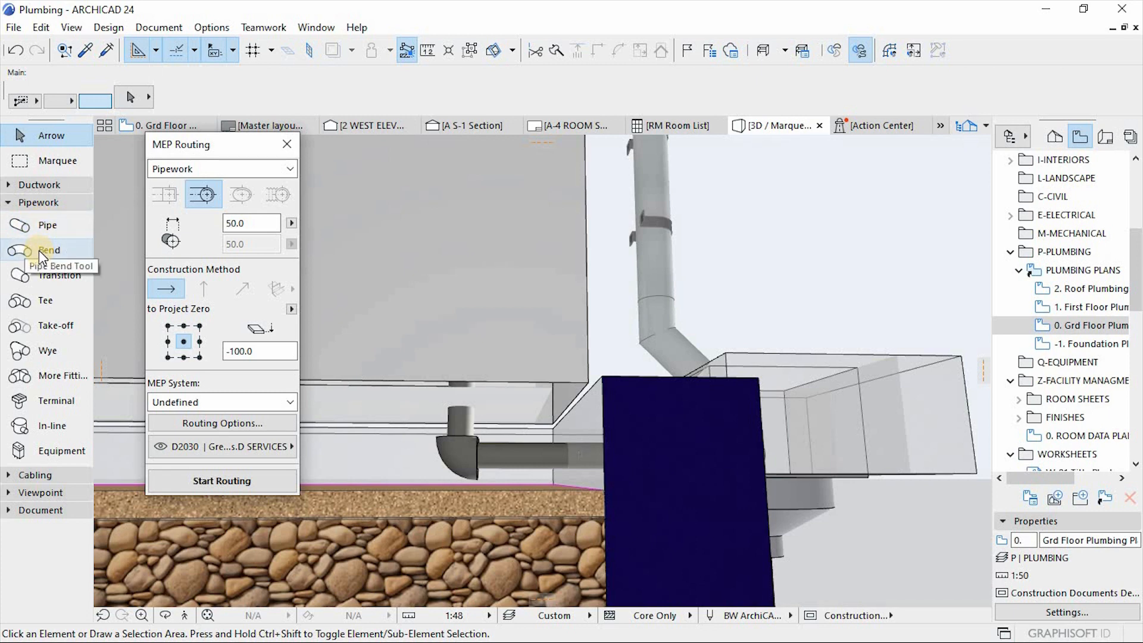
pyautogui.click(502, 457)
pyautogui.press('Escape')
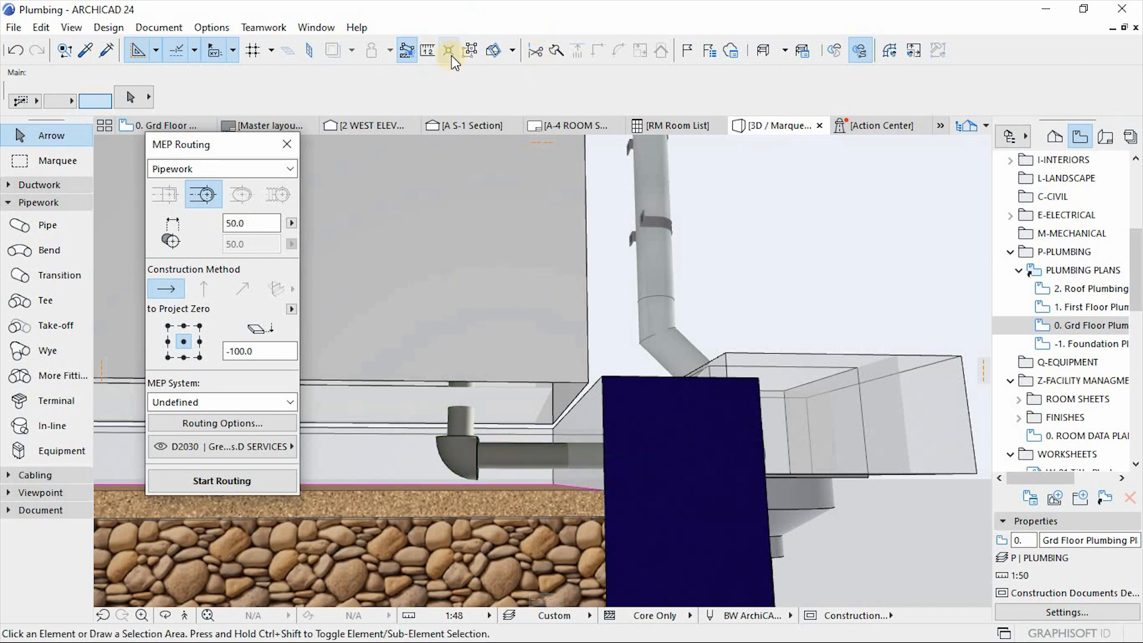
pyautogui.click(470, 51)
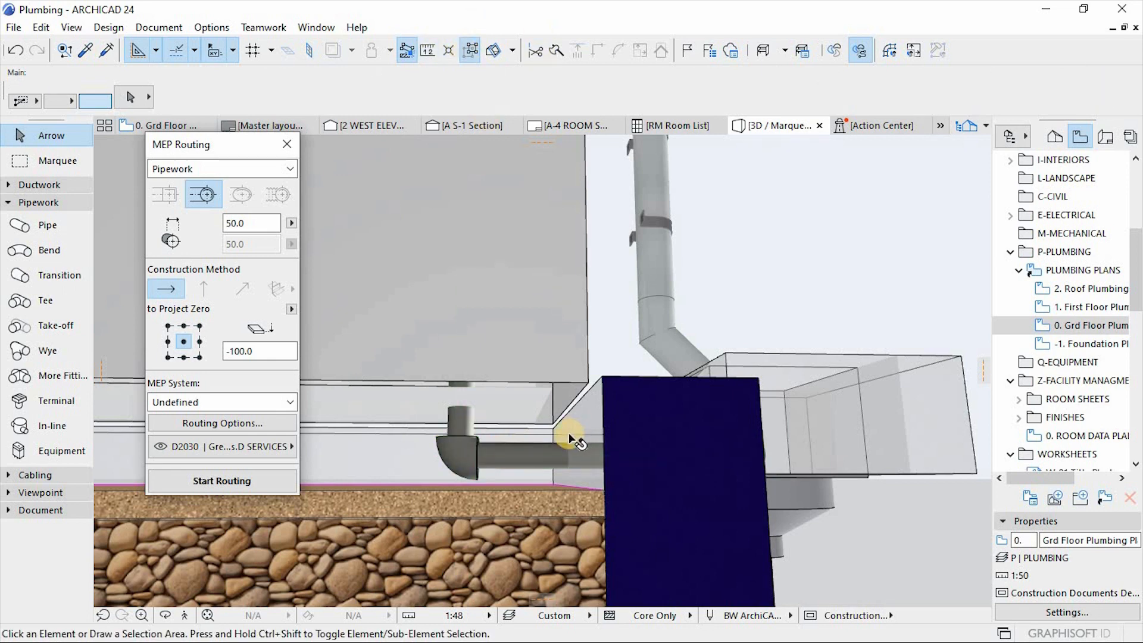
pyautogui.click(515, 459)
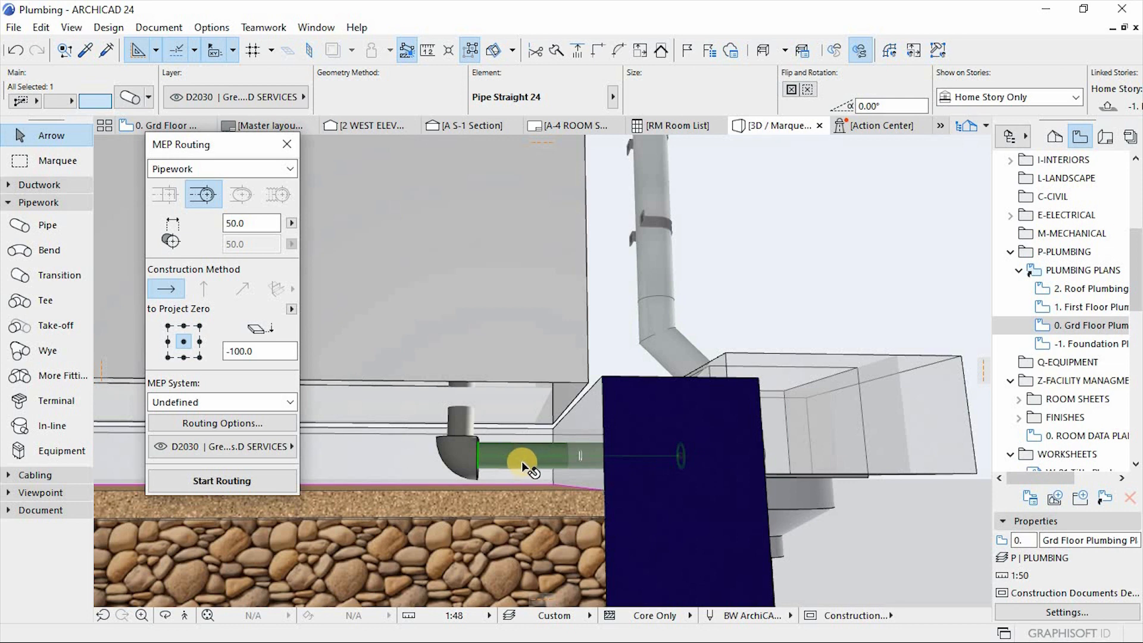
pyautogui.click(452, 455)
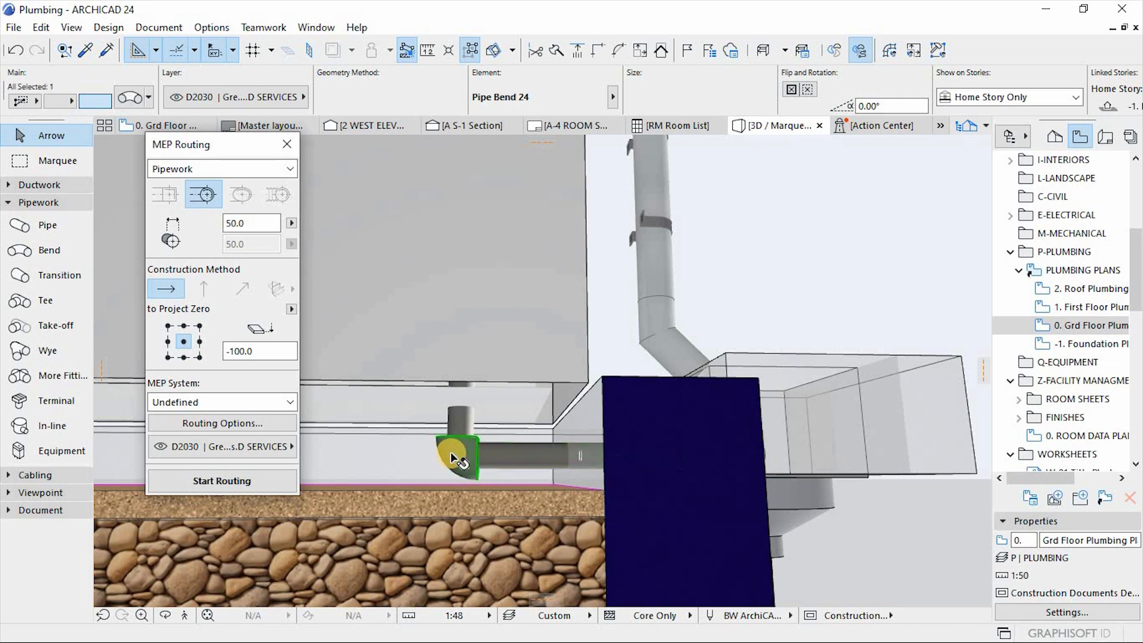
# Step: Add the bend beside the gully to the selection and reduce both bends' insulation thickness to match the straight pipes
pyautogui.press('o')
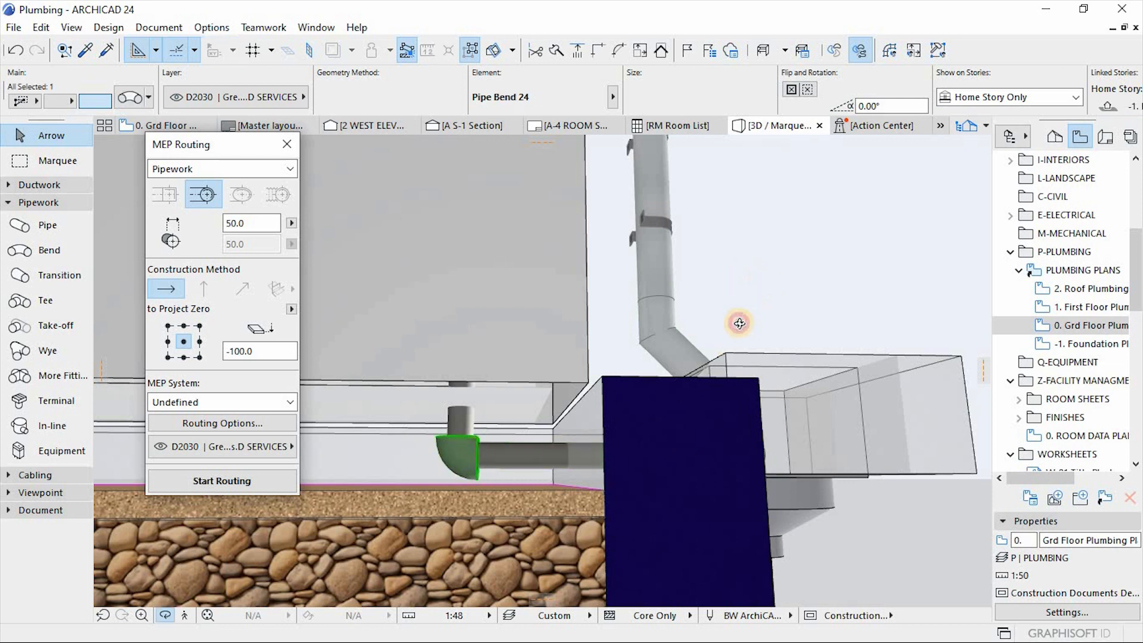
pyautogui.moveTo(739, 323); pyautogui.dragTo(582, 477)
pyautogui.press('o')
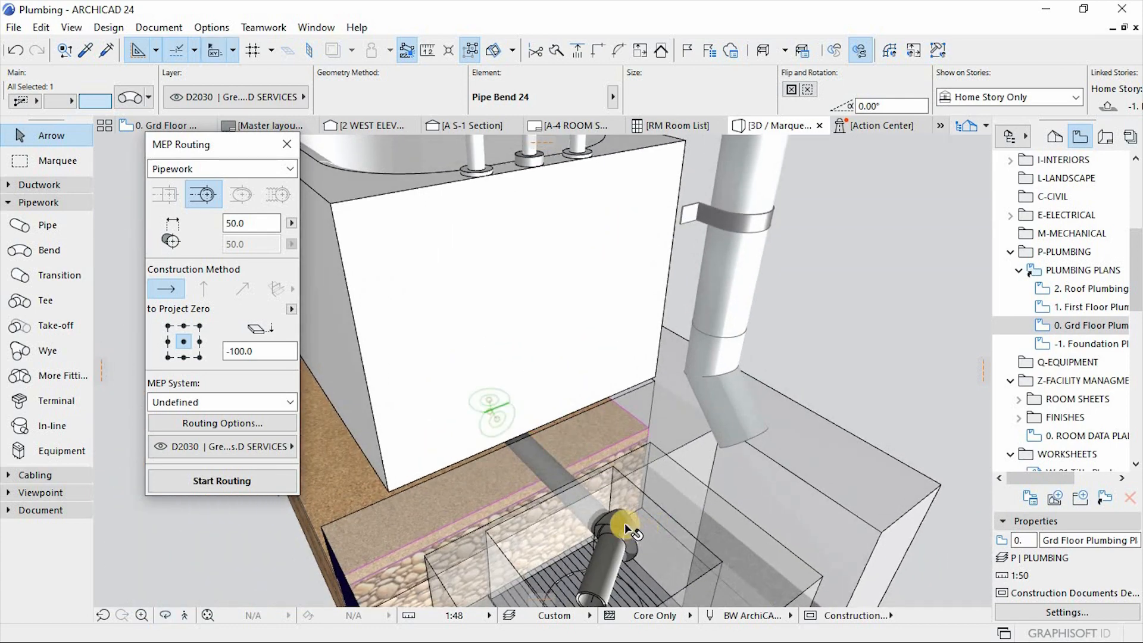
pyautogui.keyDown('shift'); pyautogui.click(622, 523); pyautogui.keyUp('shift')
pyautogui.press('o')
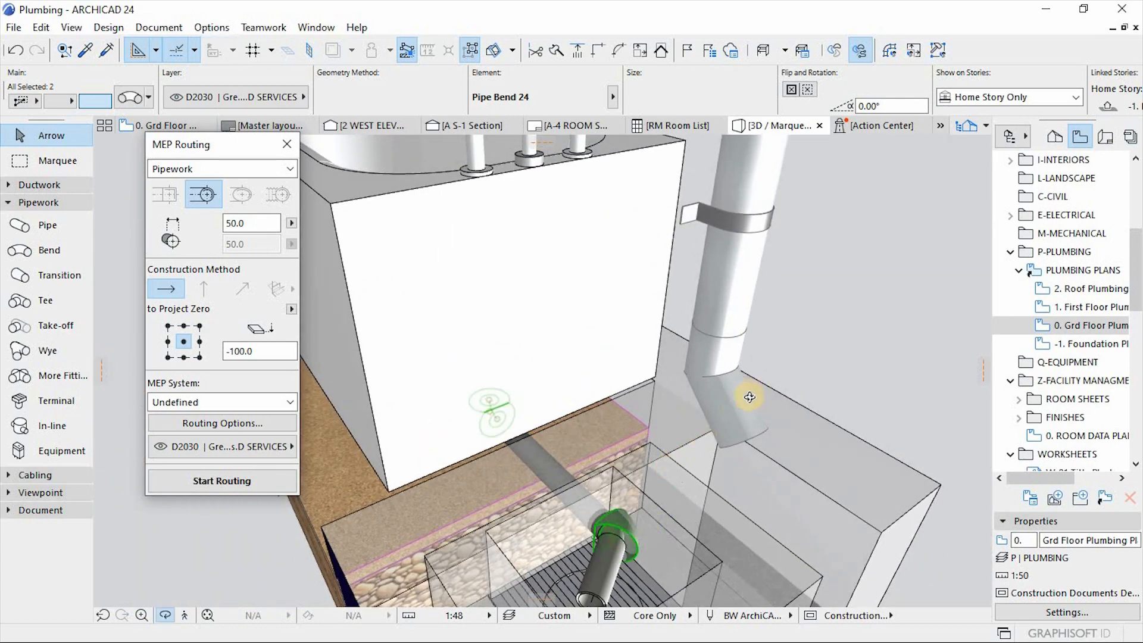
pyautogui.moveTo(594, 473); pyautogui.dragTo(125, 98)
pyautogui.press('o')
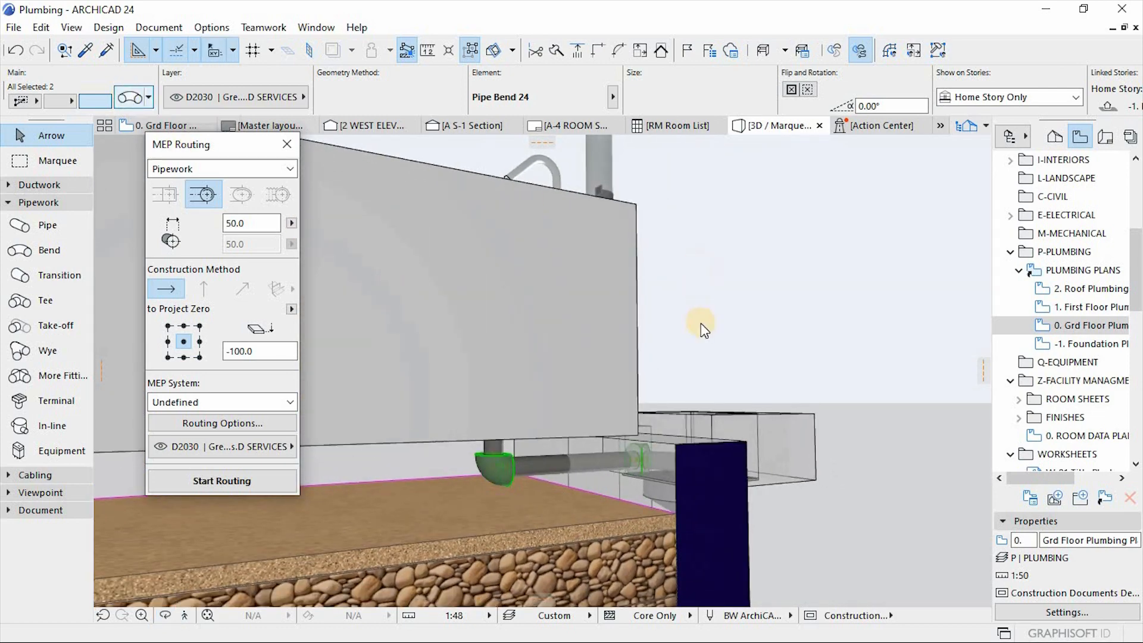
pyautogui.hotkey('ctrl', 't')
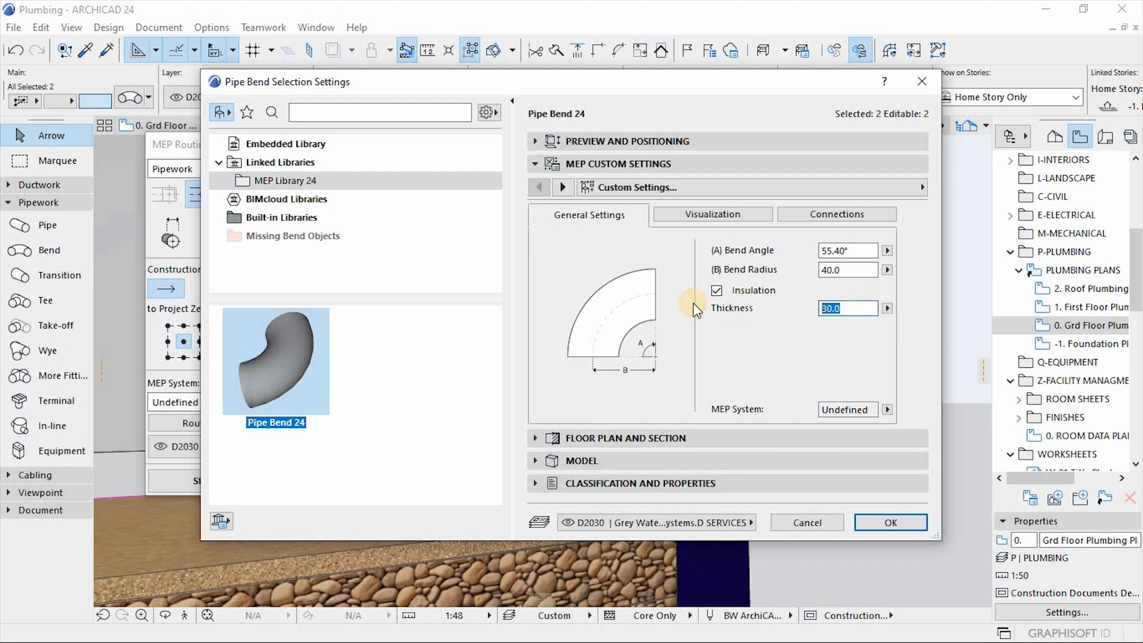
pyautogui.press('Return')
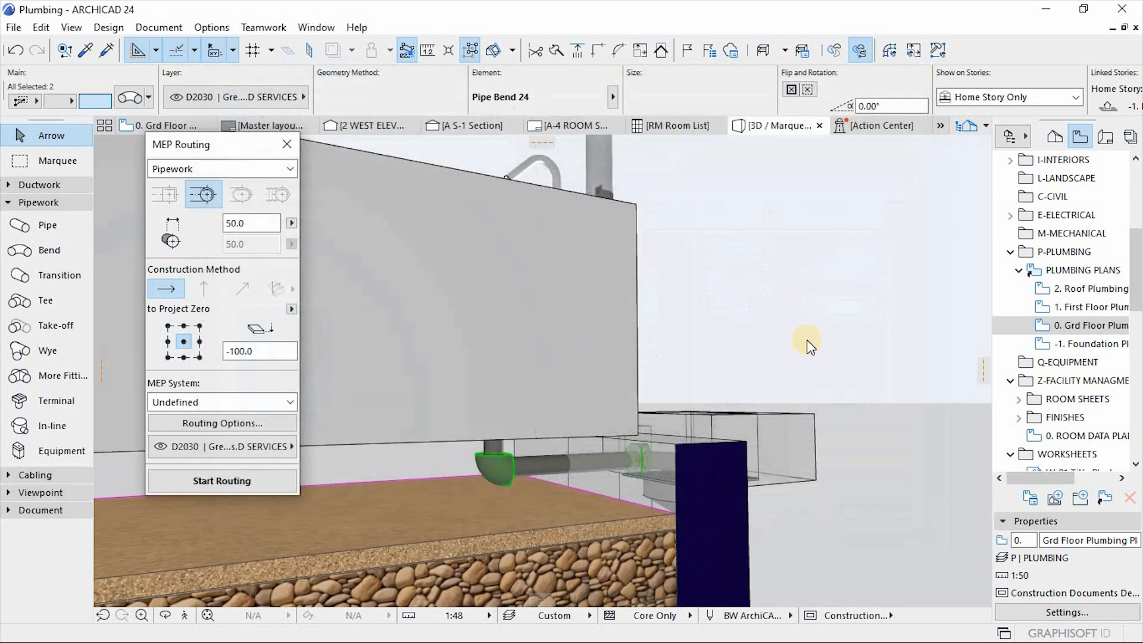
# Step: Turn off Suspend Groups and raise the whole waste pipe run vertically by about 59 mm
pyautogui.press('o')
pyautogui.moveTo(621, 534); pyautogui.dragTo(786, 535)
pyautogui.moveTo(882, 479); pyautogui.dragTo(643, 474)
pyautogui.moveTo(693, 464); pyautogui.dragTo(494, 437)
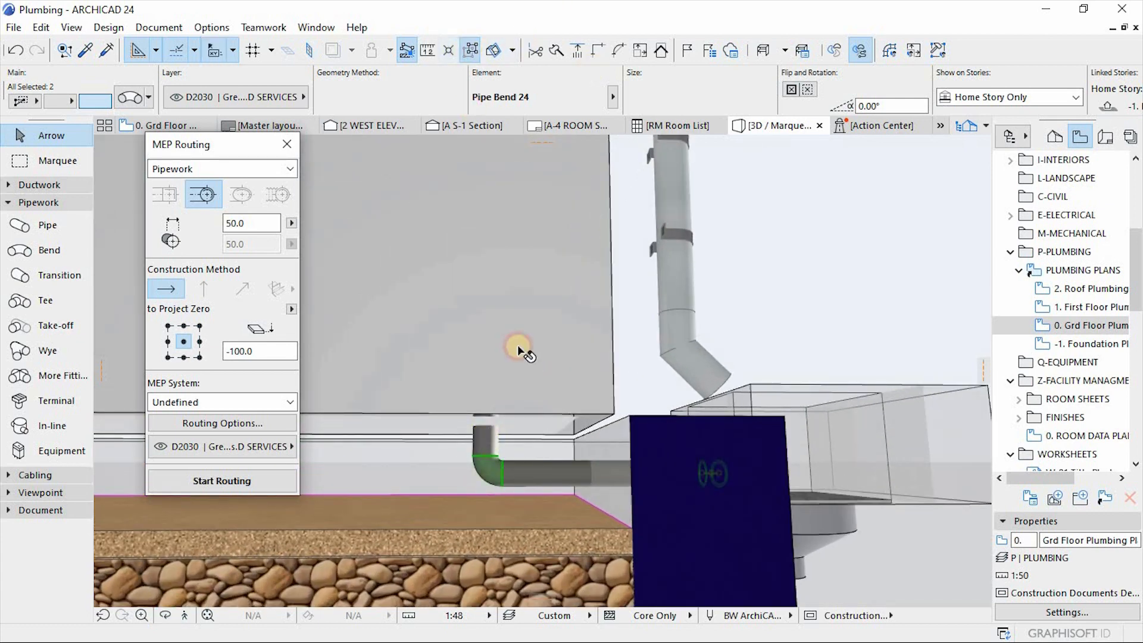
pyautogui.hotkey('ctrl', 'd')
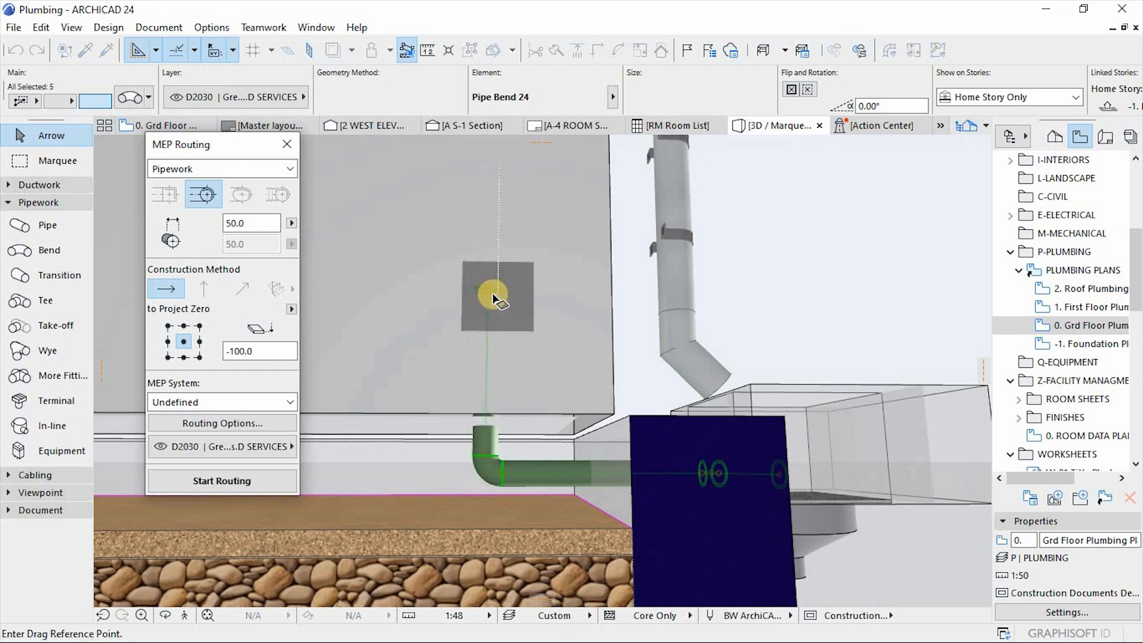
pyautogui.click(487, 283)
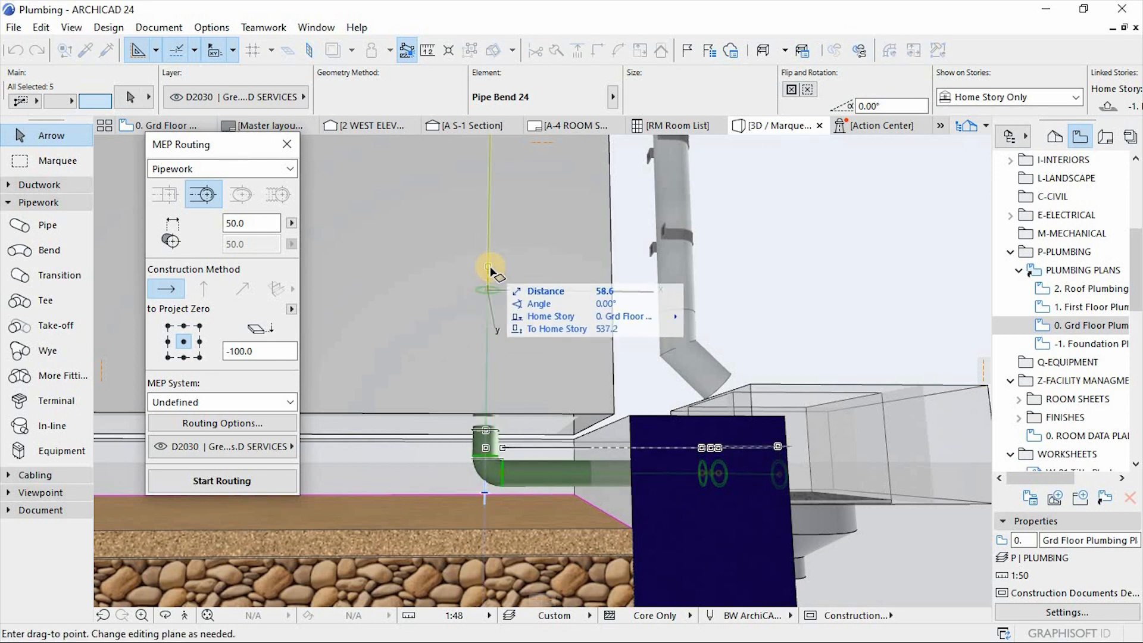
pyautogui.click(462, 246)
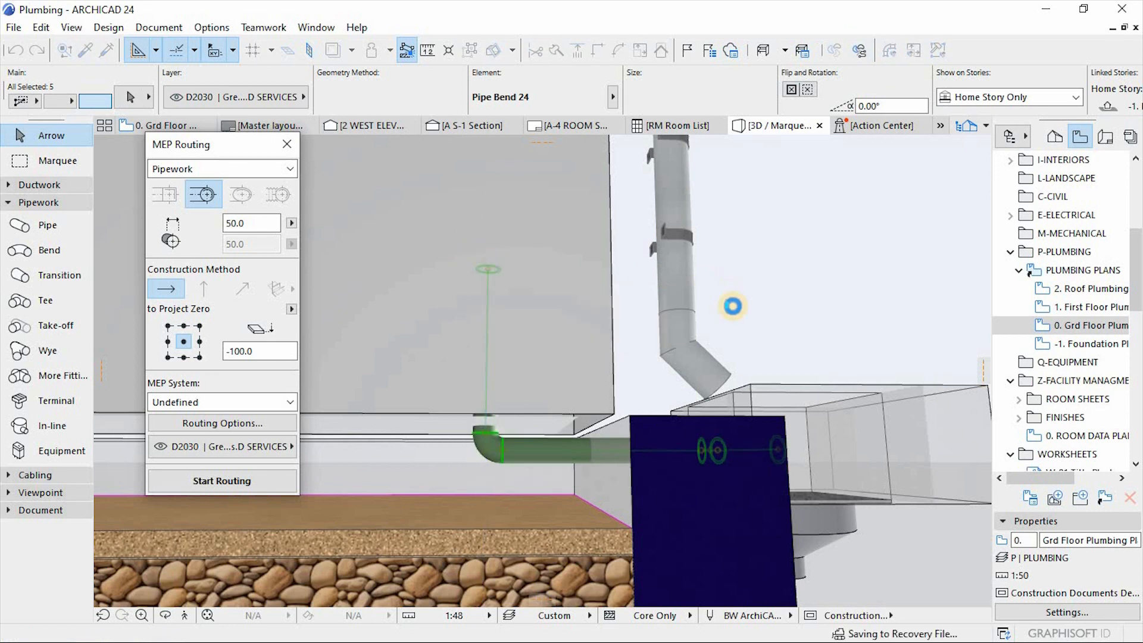
# Step: Turn on Suspend Groups and select only the straight outlet pipe above the gully grate
pyautogui.keyDown('shift'); pyautogui.moveTo(842, 298); pyautogui.dragTo(651, 397, button='middle'); pyautogui.keyUp('shift')
pyautogui.keyDown('shift'); pyautogui.moveTo(624, 332); pyautogui.dragTo(649, 494, button='middle'); pyautogui.keyUp('shift')
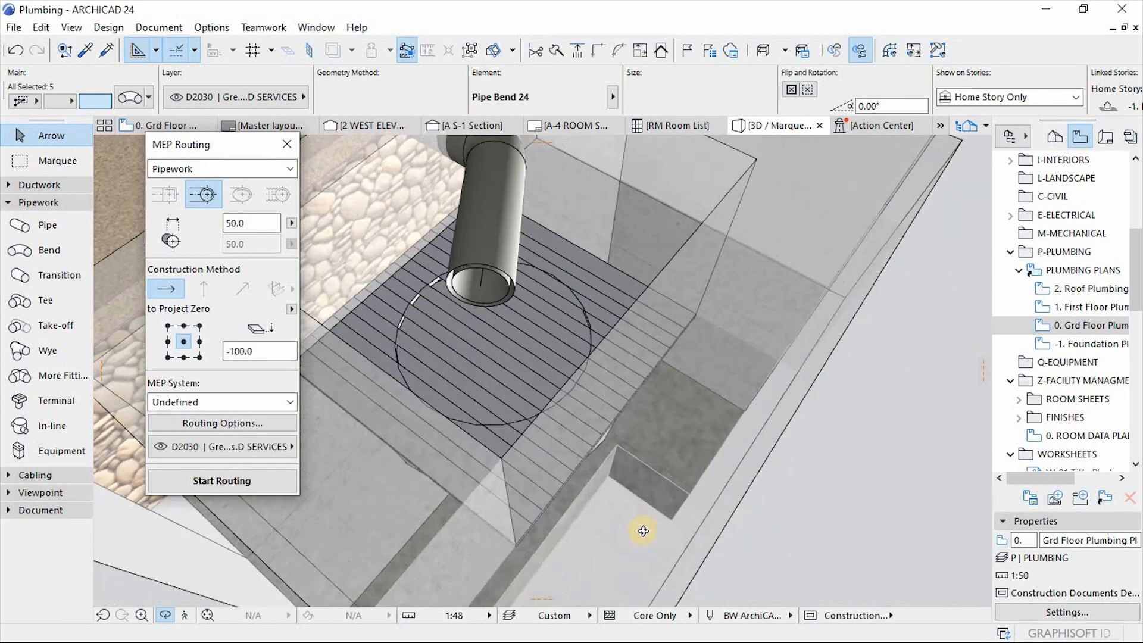
pyautogui.scroll(-5, 556, 331)
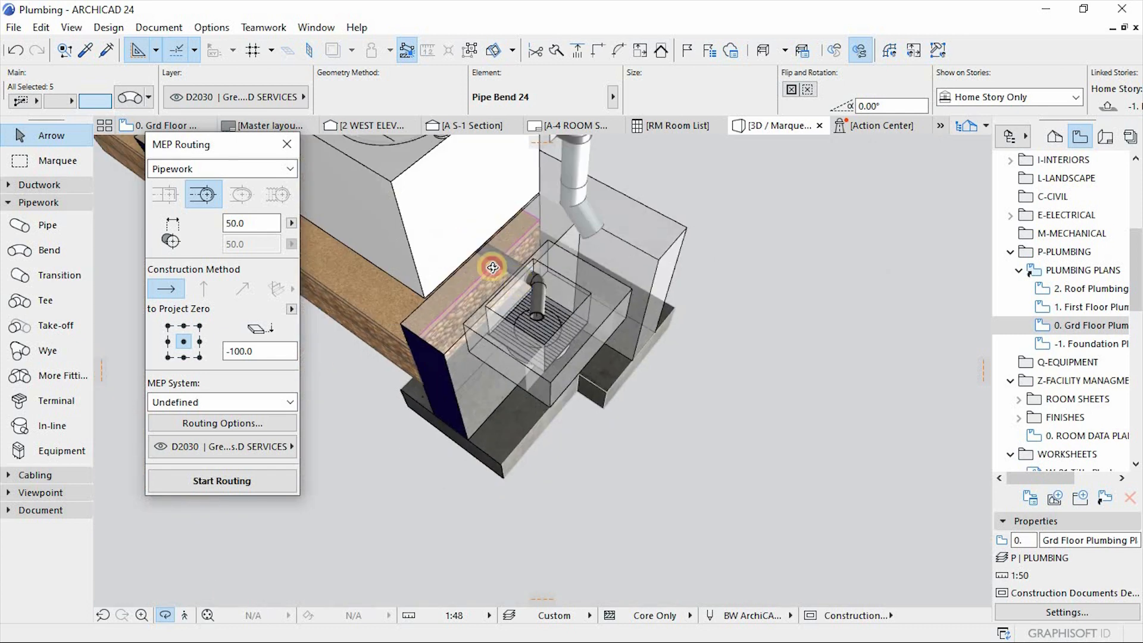
pyautogui.scroll(3, 543, 308)
pyautogui.scroll(4, 544, 309)
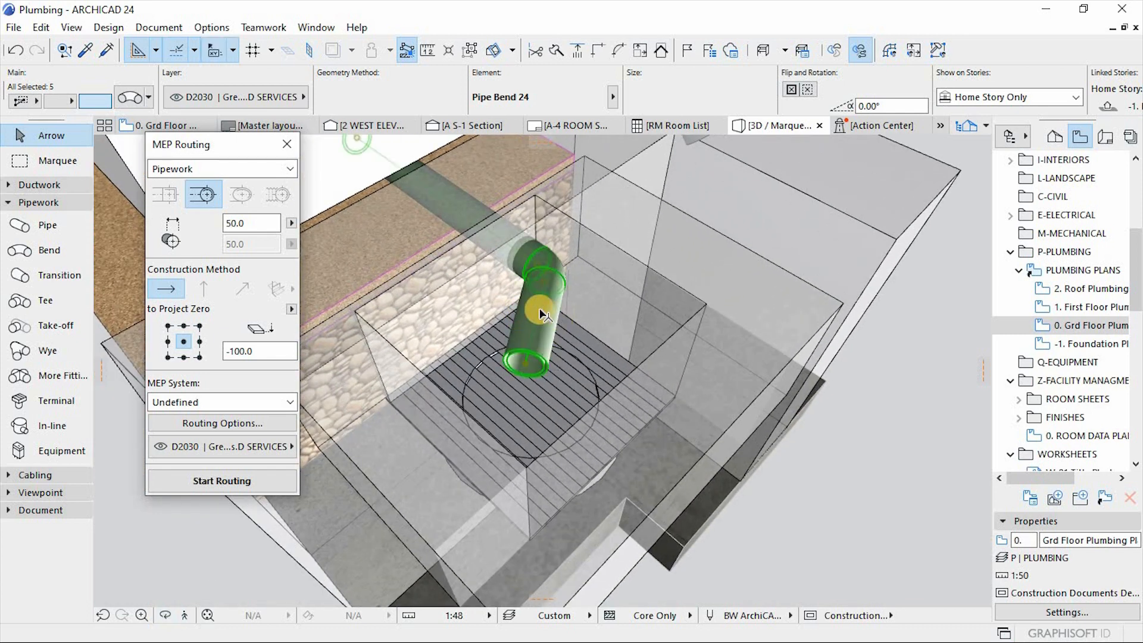
pyautogui.press('Escape')
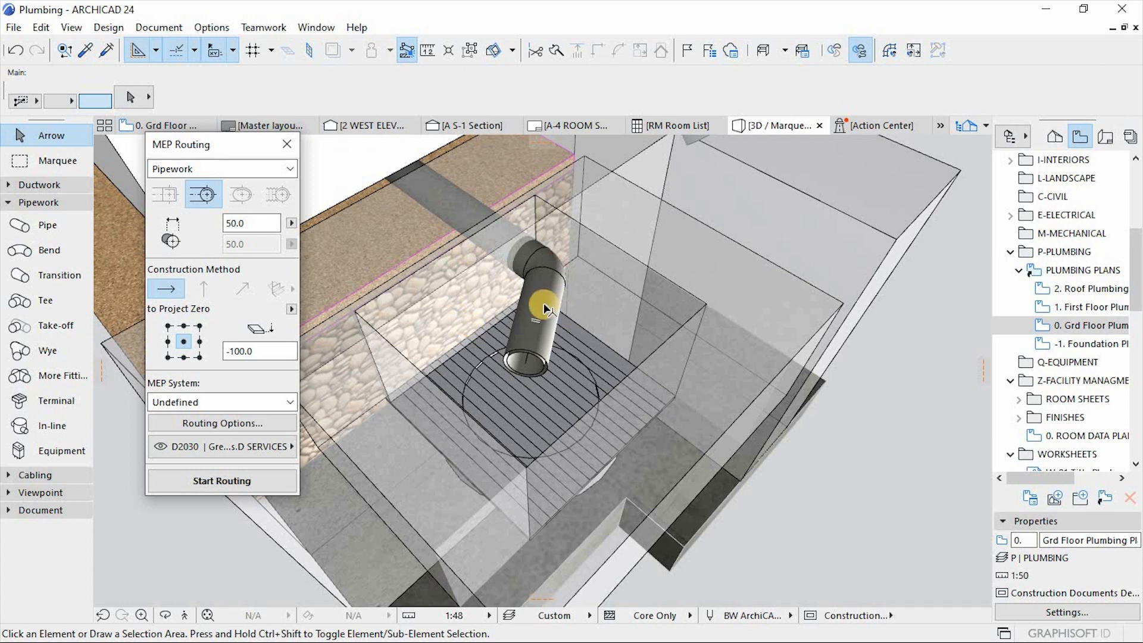
pyautogui.click(545, 307)
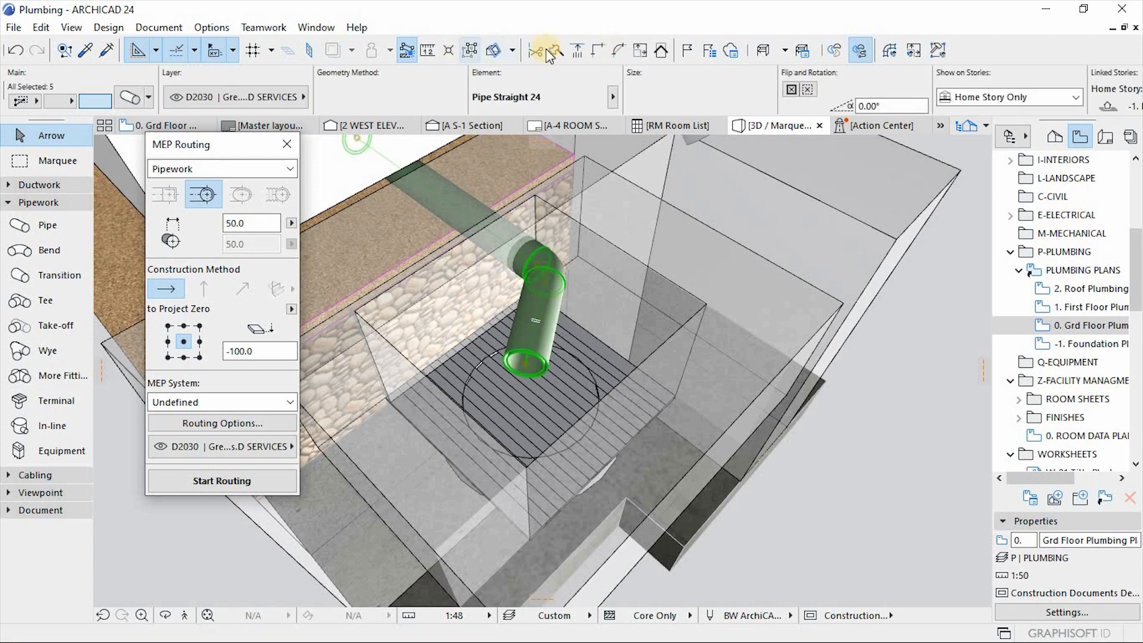
pyautogui.click(464, 48)
pyautogui.click(535, 321)
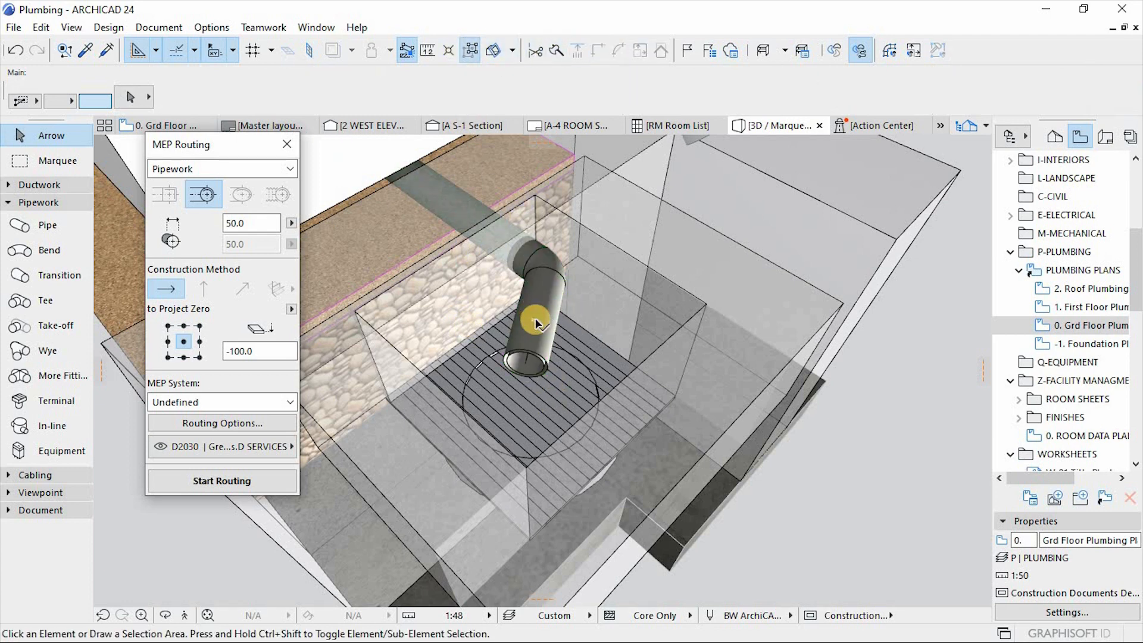
pyautogui.click(544, 297)
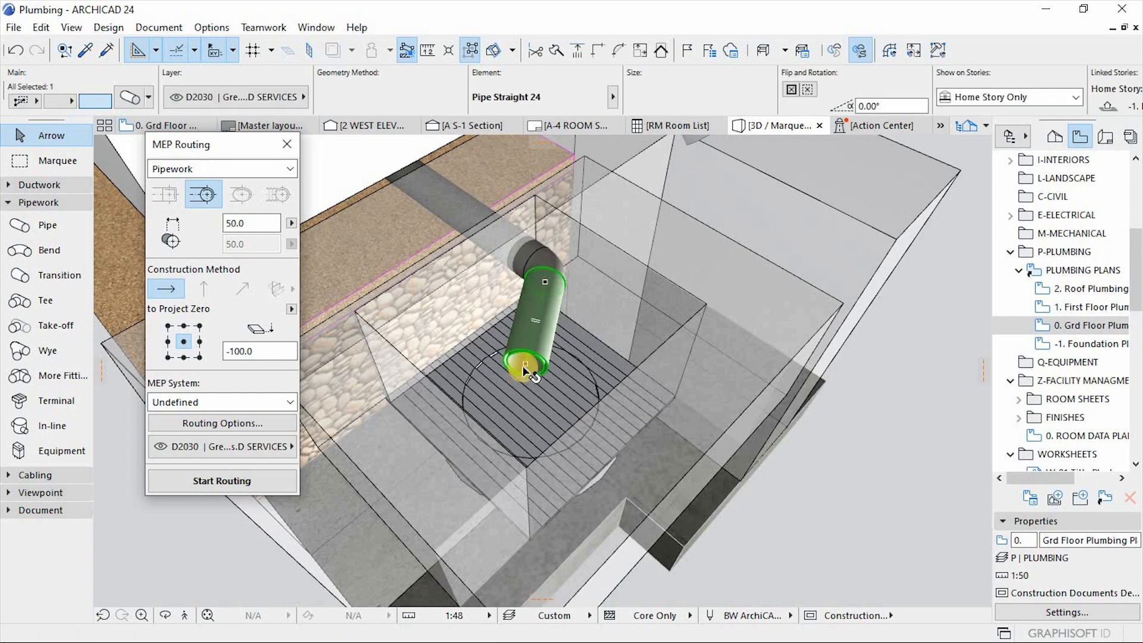
# Step: Lower the open end of the outlet pipe toward the gully grate by about 31 mm
pyautogui.scroll(6, 498, 384)
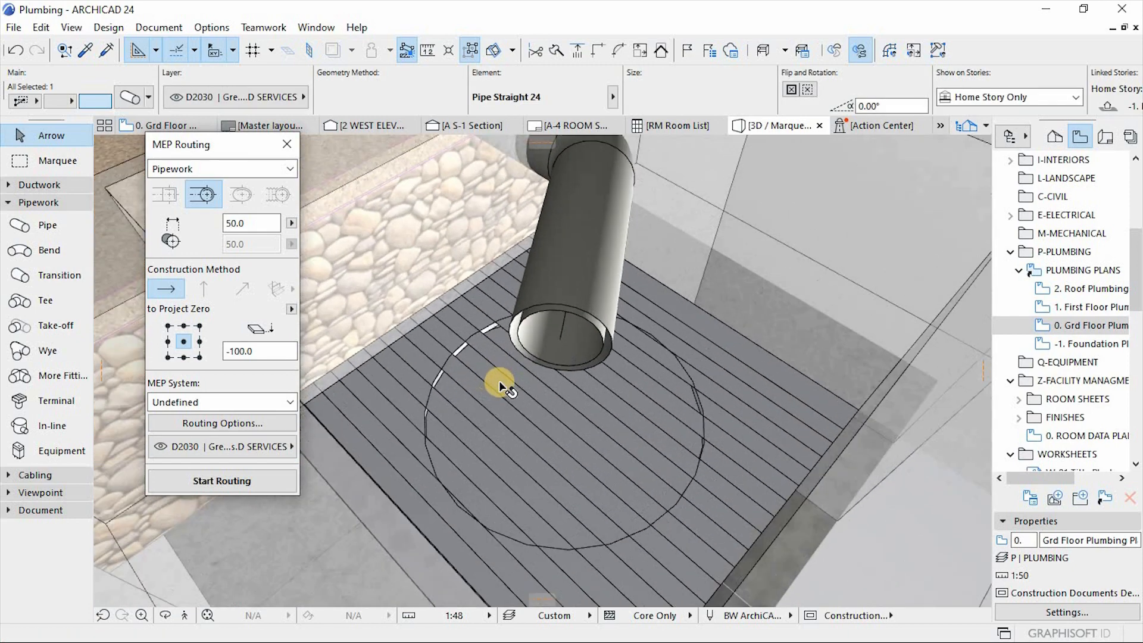
pyautogui.click(566, 340)
pyautogui.click(693, 232)
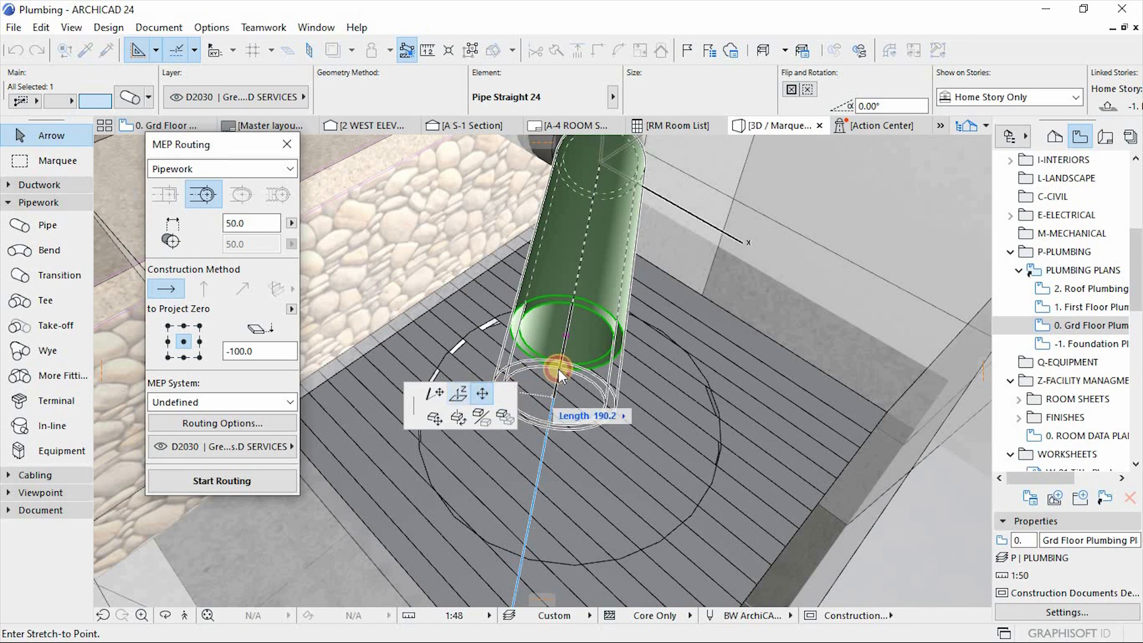
pyautogui.click(458, 393)
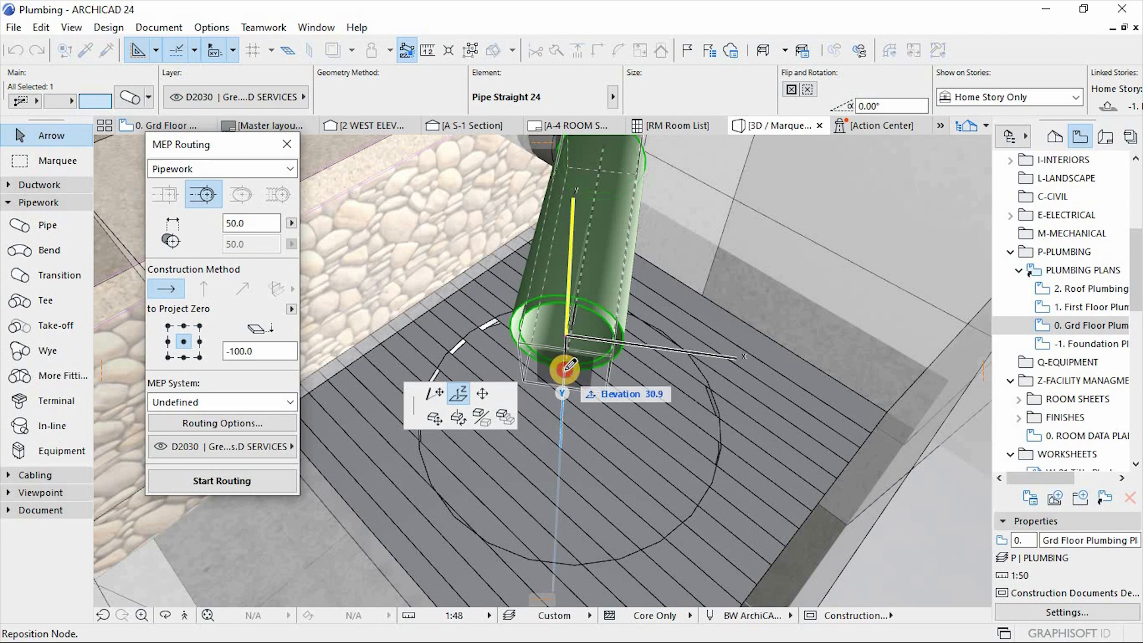
pyautogui.click(567, 366)
# Step: Shorten the outlet pipe above the gully by stretching its open end back toward the bend, and deselect it
pyautogui.keyDown('shift'); pyautogui.moveTo(633, 425); pyautogui.dragTo(619, 387, button='middle'); pyautogui.keyUp('shift')
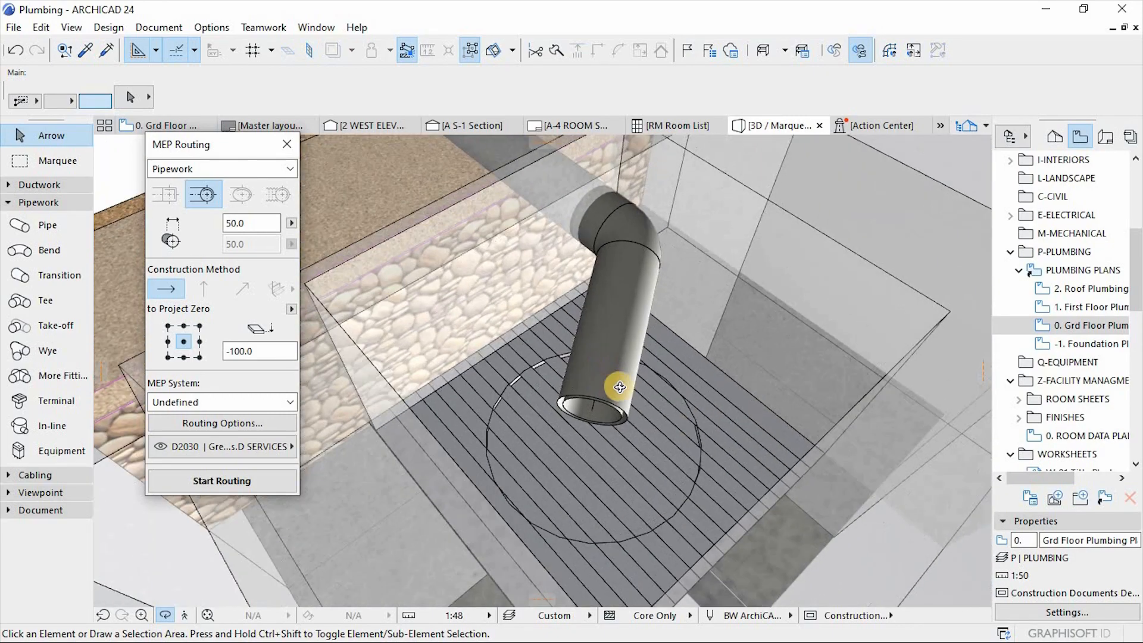
pyautogui.click(611, 345)
pyautogui.click(595, 412)
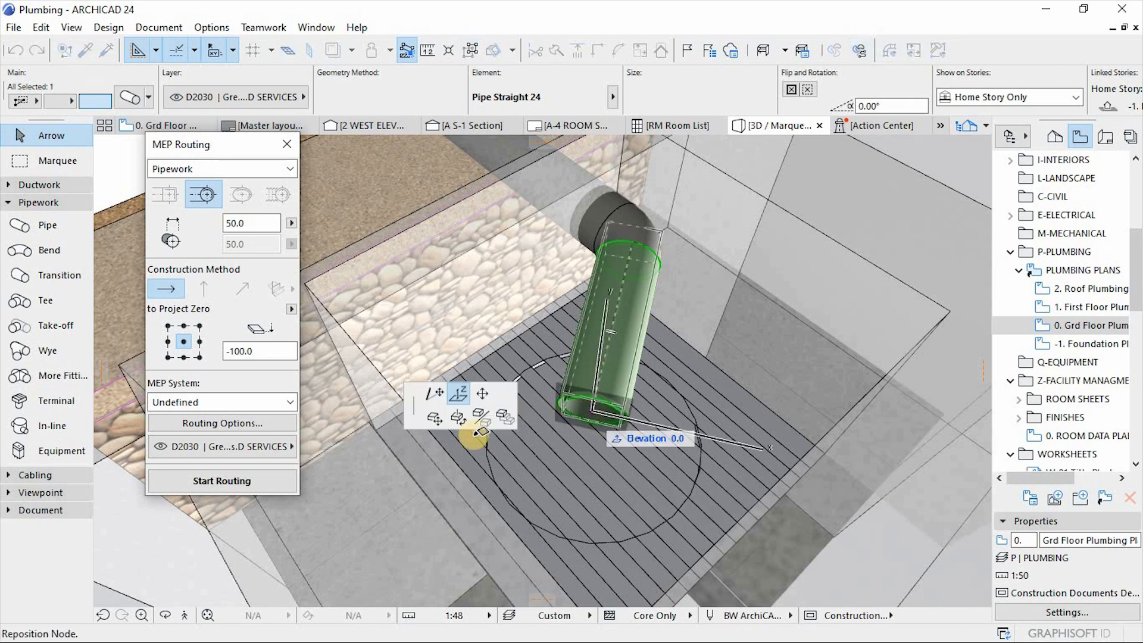
pyautogui.click(482, 393)
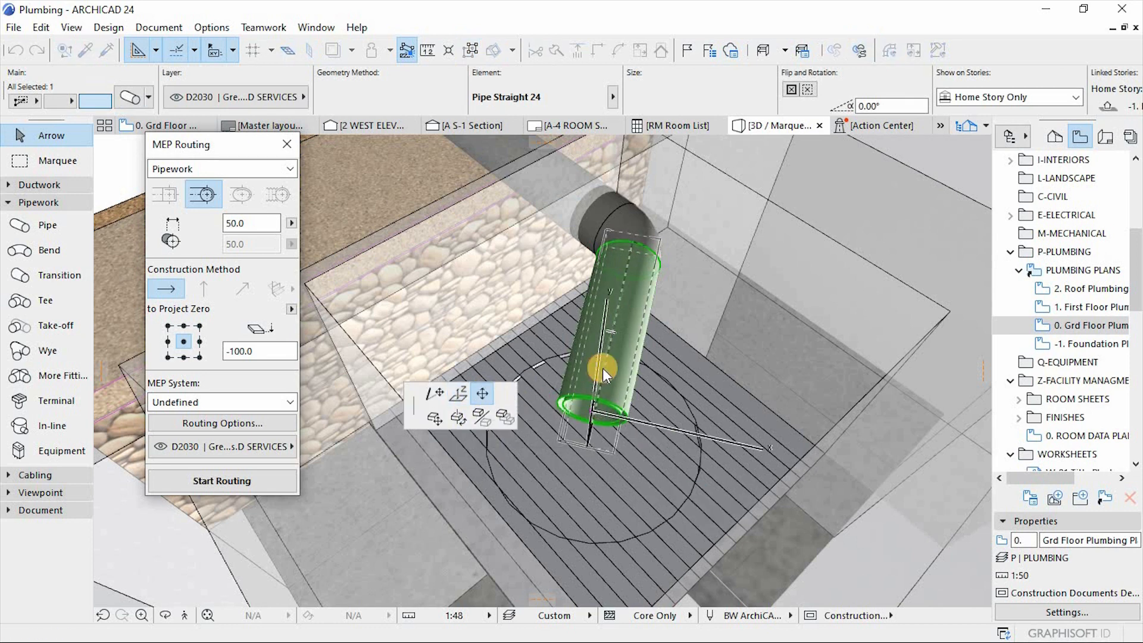
pyautogui.click(608, 351)
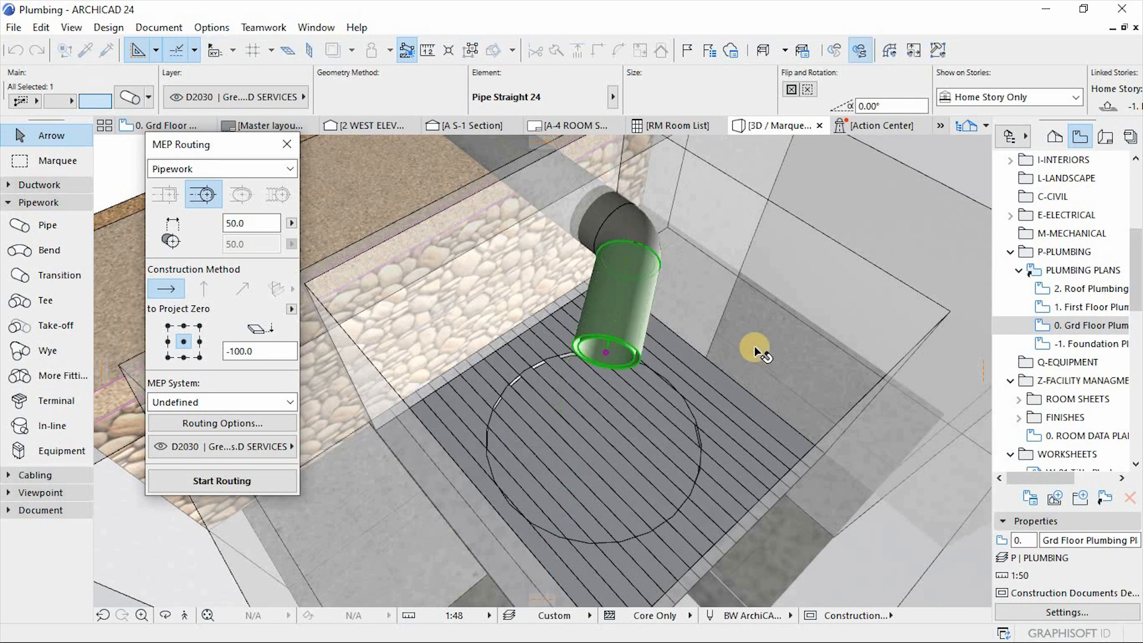
pyautogui.press('Escape')
# Step: Examine the outlet above the gully grate and the waste run from several sides of the bathtub
pyautogui.press('o')
pyautogui.moveTo(498, 356); pyautogui.dragTo(880, 438)
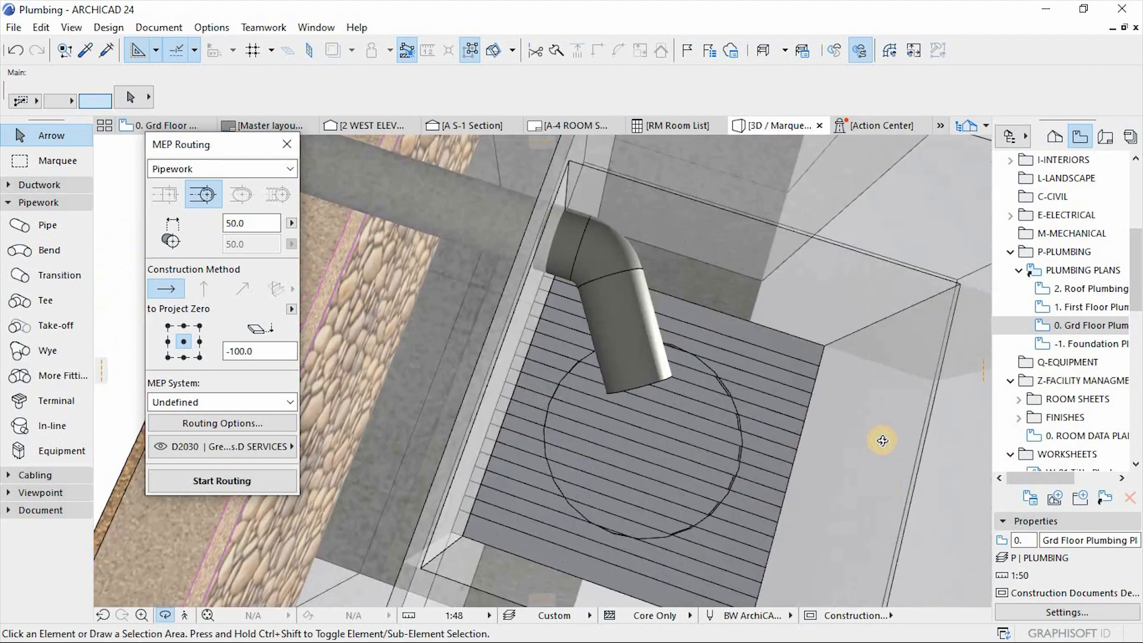
pyautogui.scroll(-3, 738, 416)
pyautogui.moveTo(731, 352); pyautogui.dragTo(676, 381)
pyautogui.scroll(3, 676, 381)
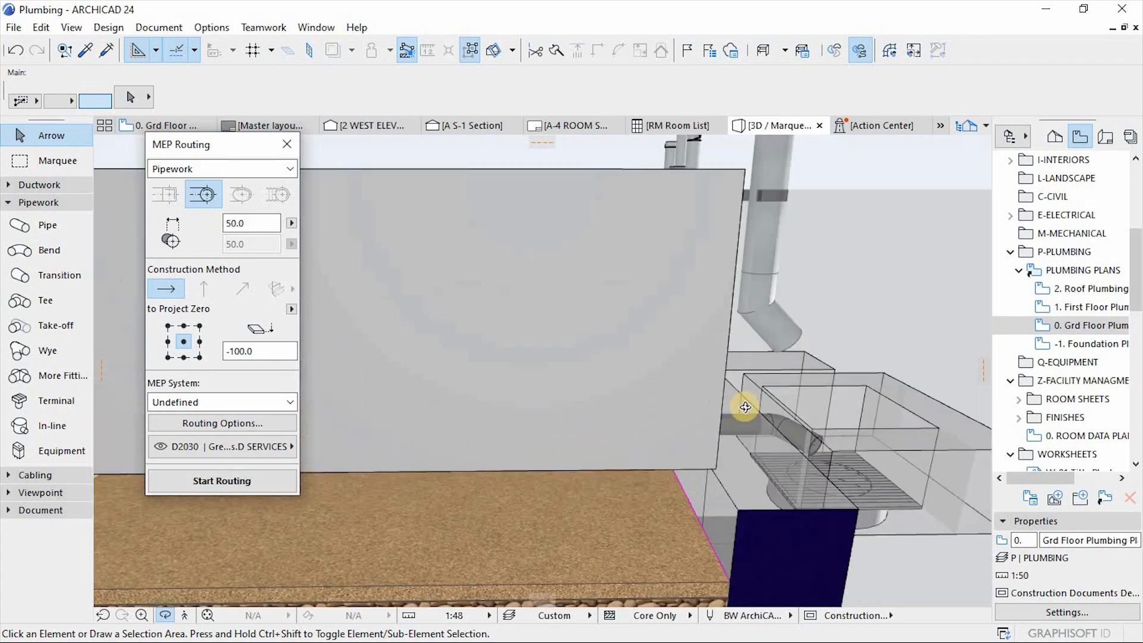
pyautogui.moveTo(740, 403); pyautogui.dragTo(808, 391)
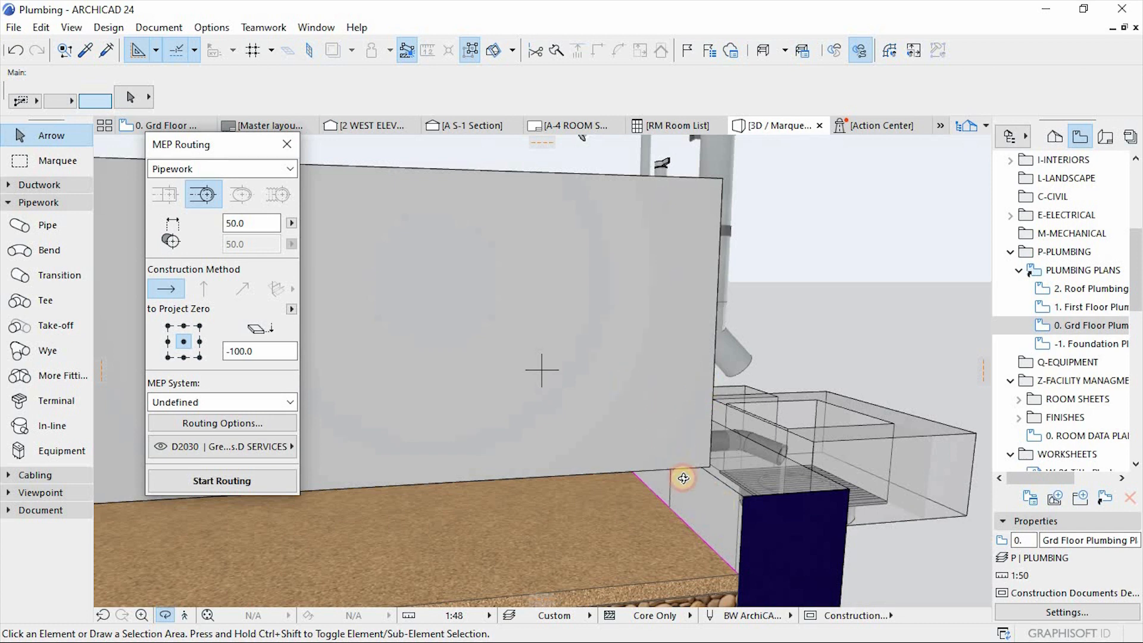
pyautogui.moveTo(684, 477); pyautogui.dragTo(665, 422)
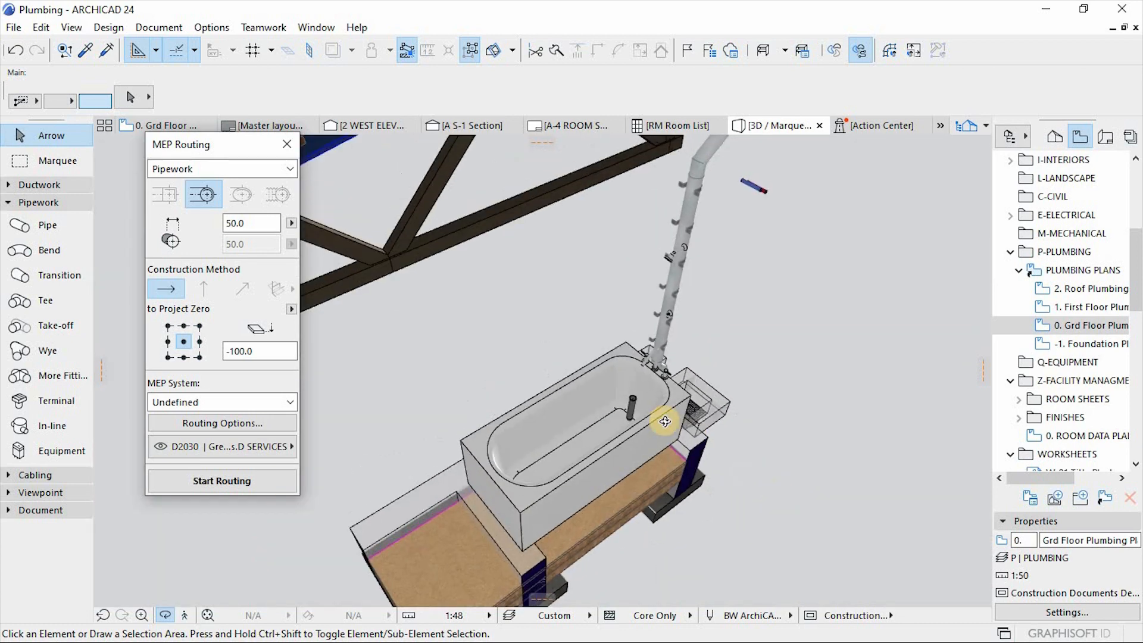
# Step: Shorten the vertical waste pipe inside the bathtub to about 108 mm by stretching its open upper end down toward the tub floor
pyautogui.scroll(6, 665, 421)
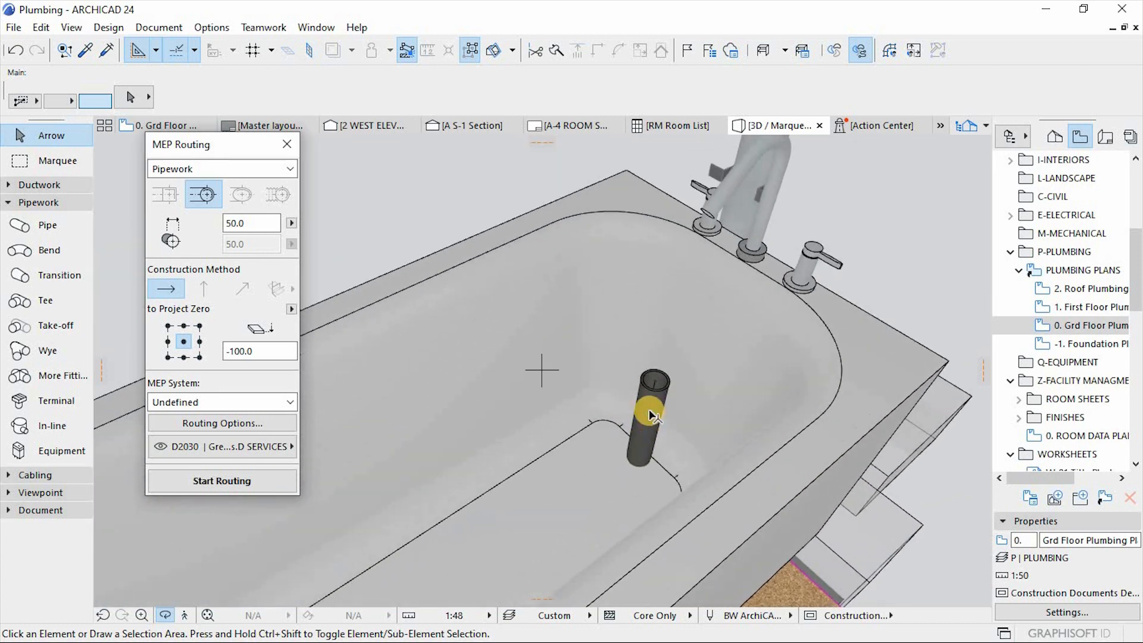
pyautogui.click(667, 380)
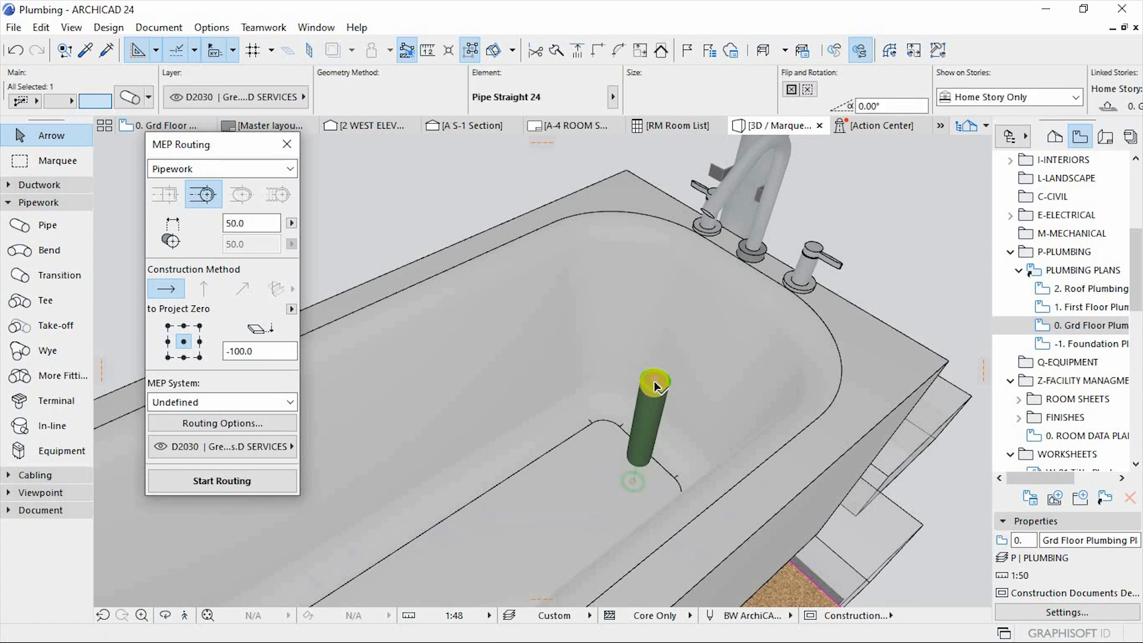
pyautogui.click(653, 384)
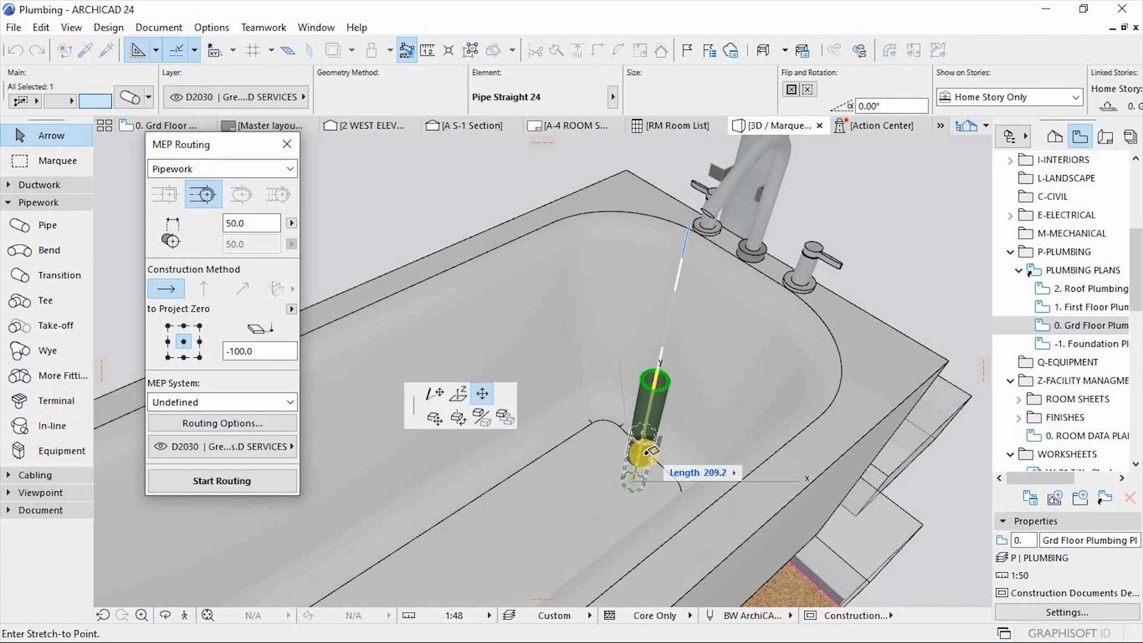
pyautogui.scroll(3, 640, 463)
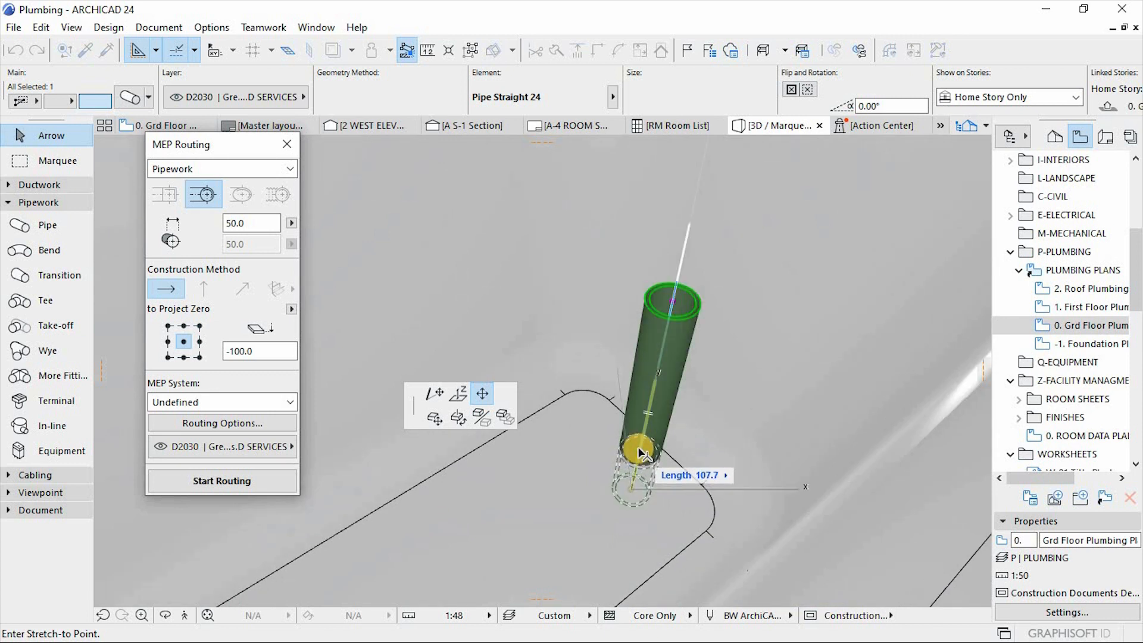
pyautogui.click(634, 351)
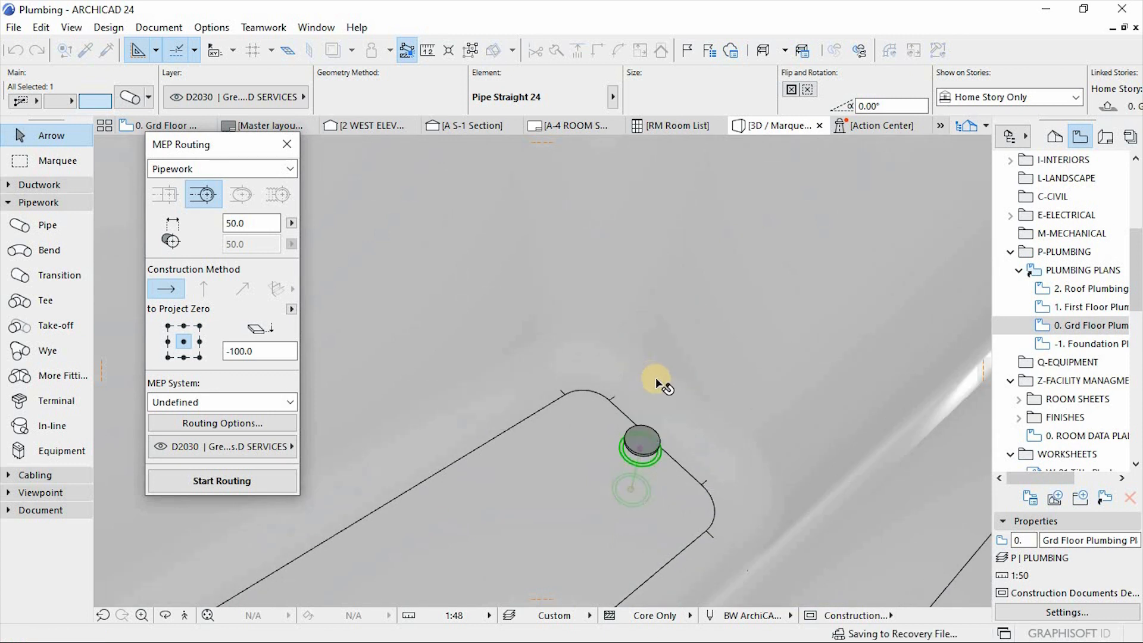
pyautogui.scroll(-10, 574, 361)
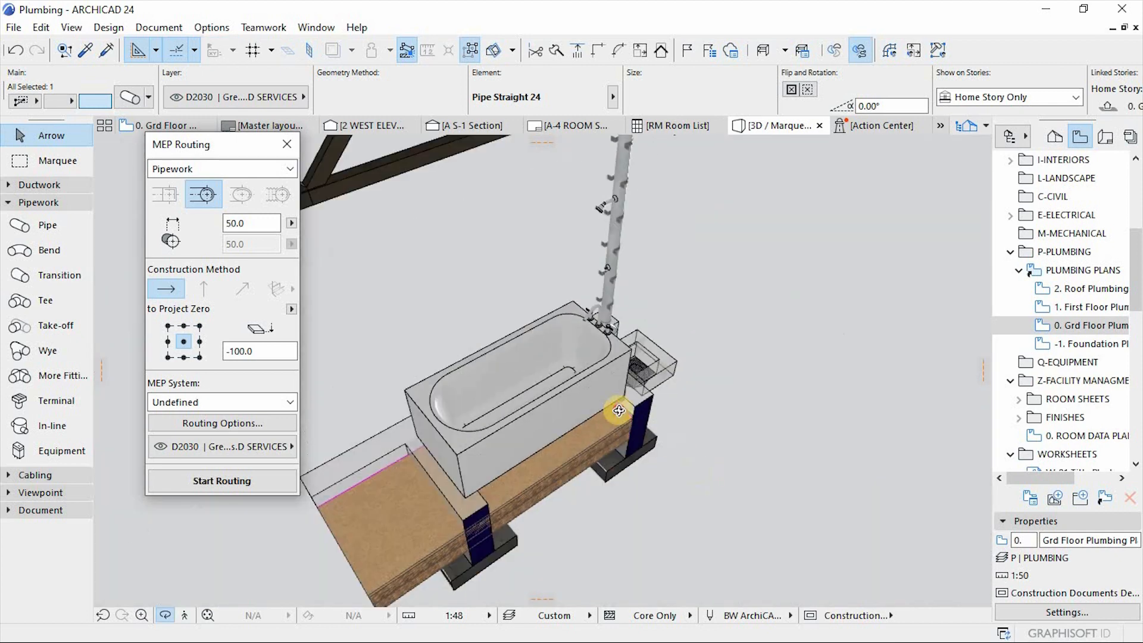
pyautogui.keyDown('shift'); pyautogui.moveTo(617, 411); pyautogui.dragTo(541, 332, button='middle'); pyautogui.keyUp('shift')
# Step: On the ground floor plan, draw a new marquee cutting through the bathtub's centreline and the gully, and show that area in 3D
pyautogui.press('F2')
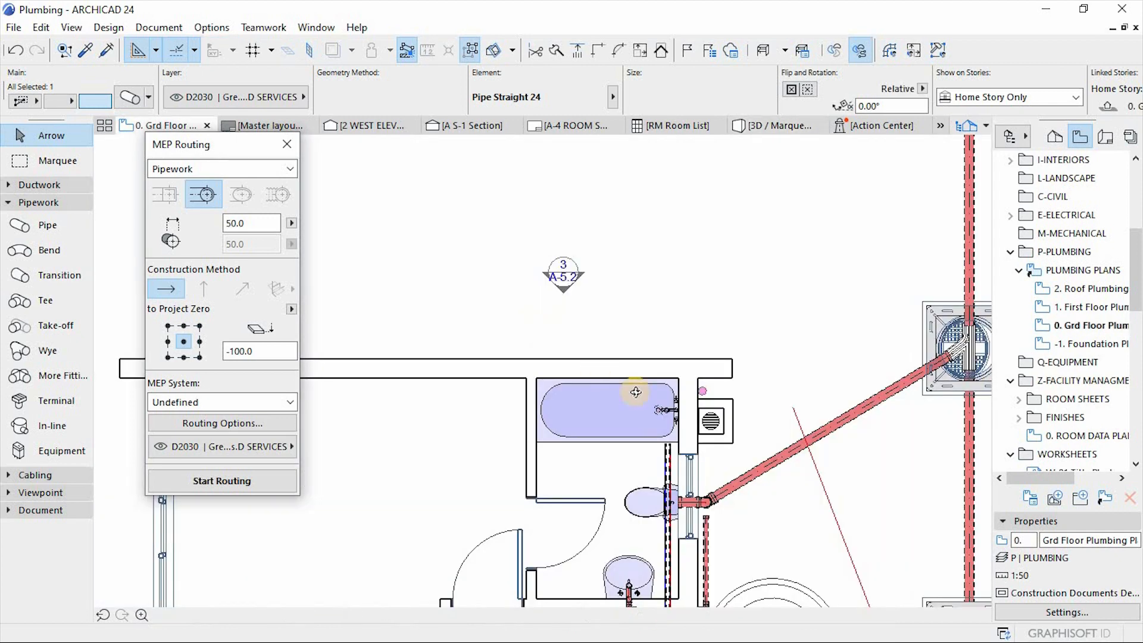
pyautogui.click(551, 275)
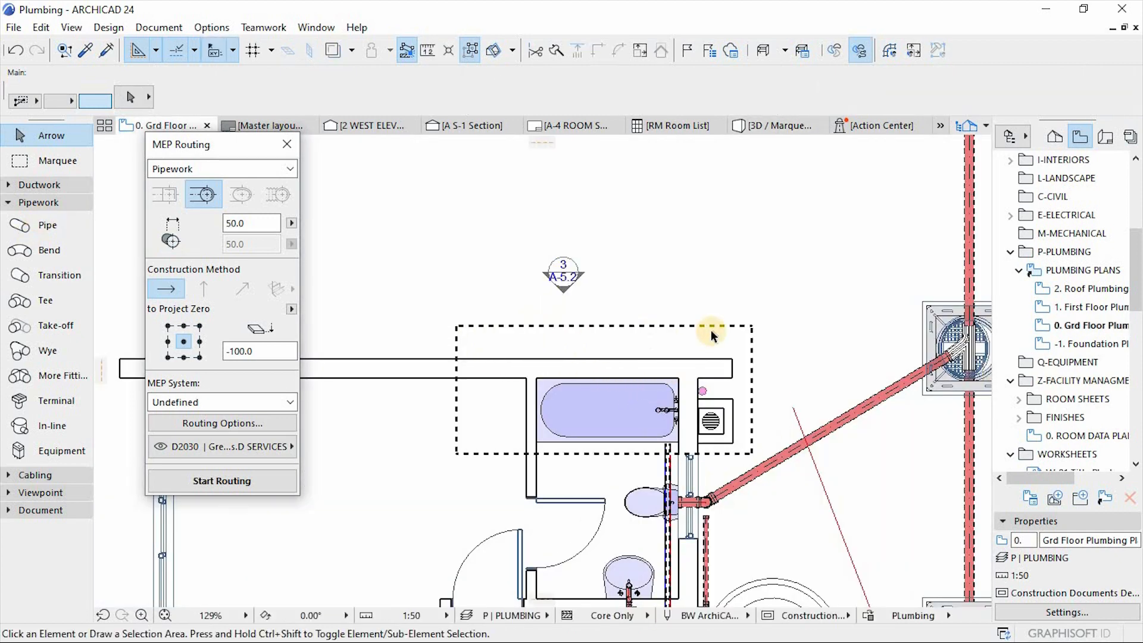
pyautogui.click(58, 161)
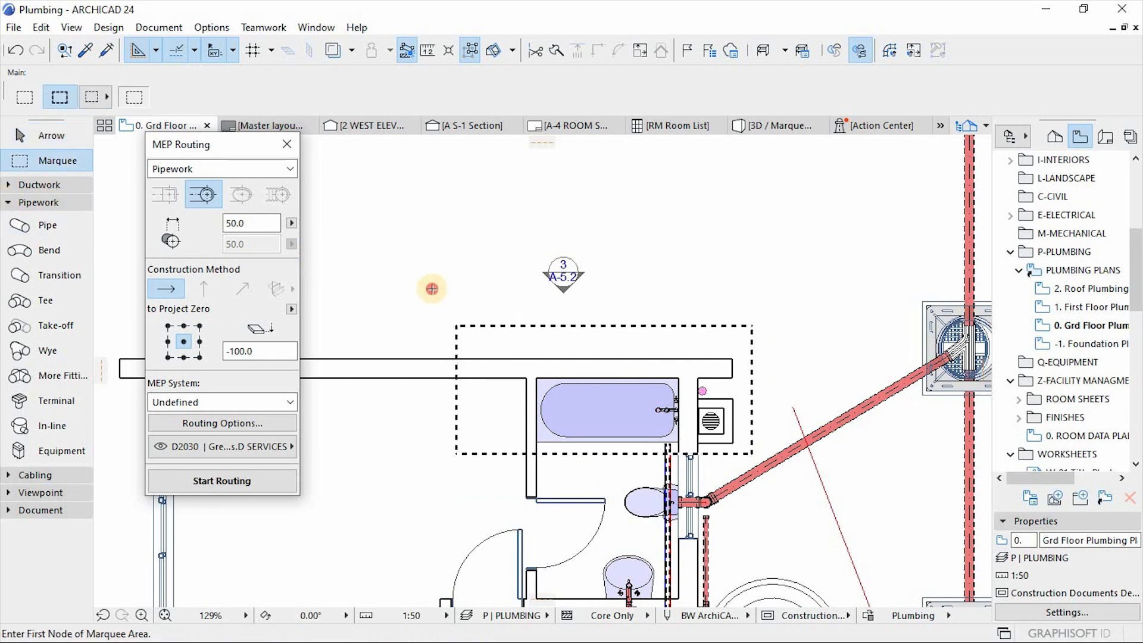
pyautogui.click(432, 288)
pyautogui.scroll(5, 692, 390)
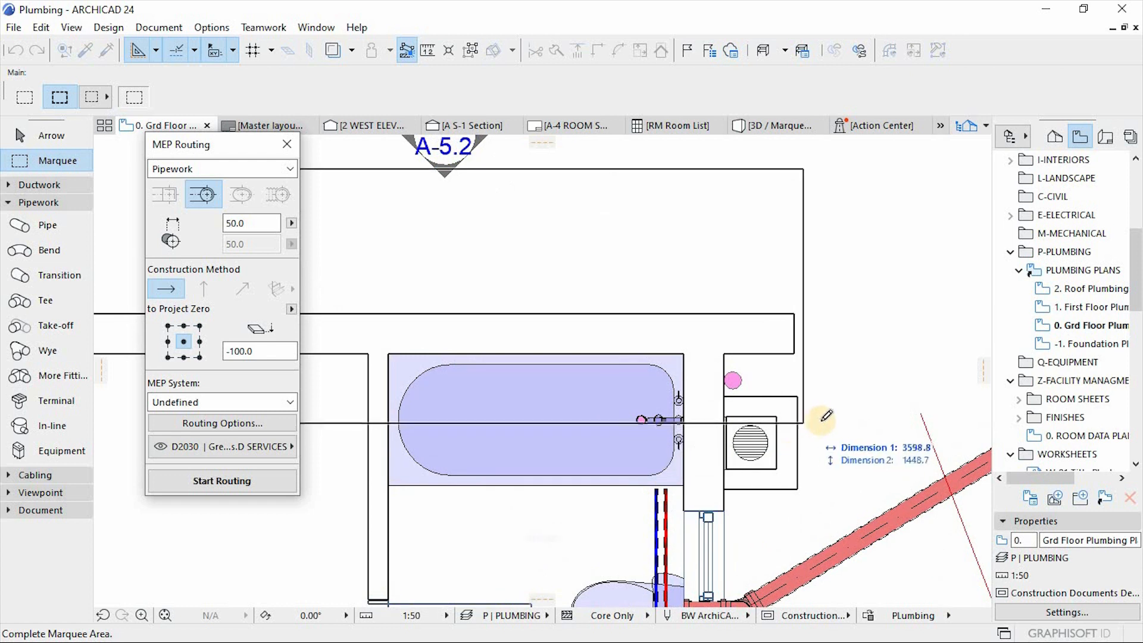
pyautogui.scroll(2, 822, 416)
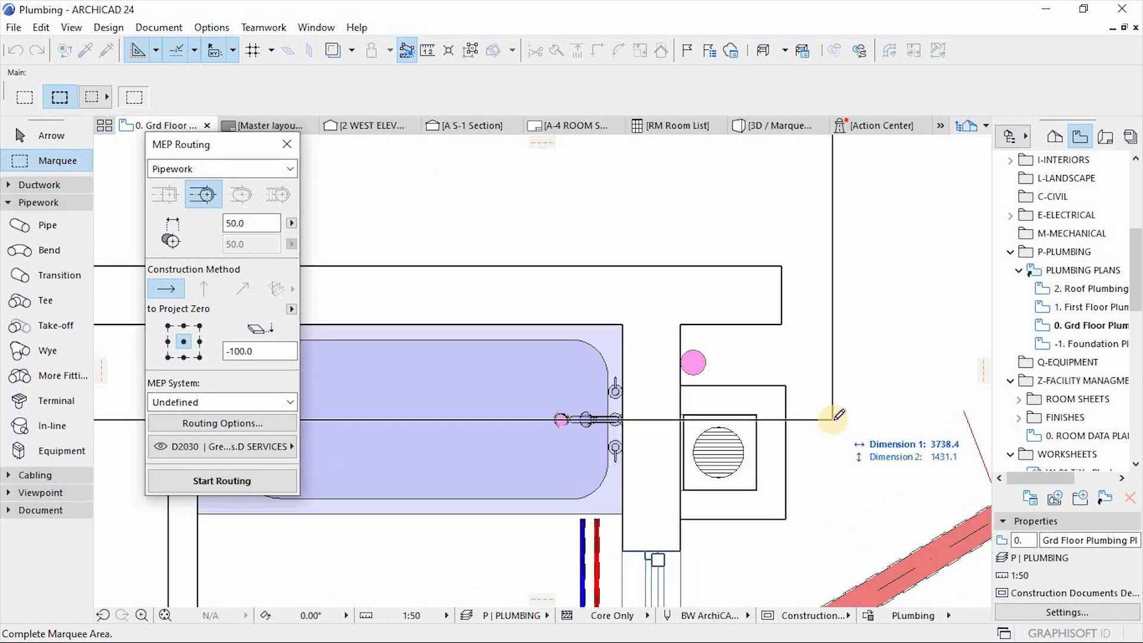
pyautogui.click(796, 442)
pyautogui.scroll(-3, 808, 459)
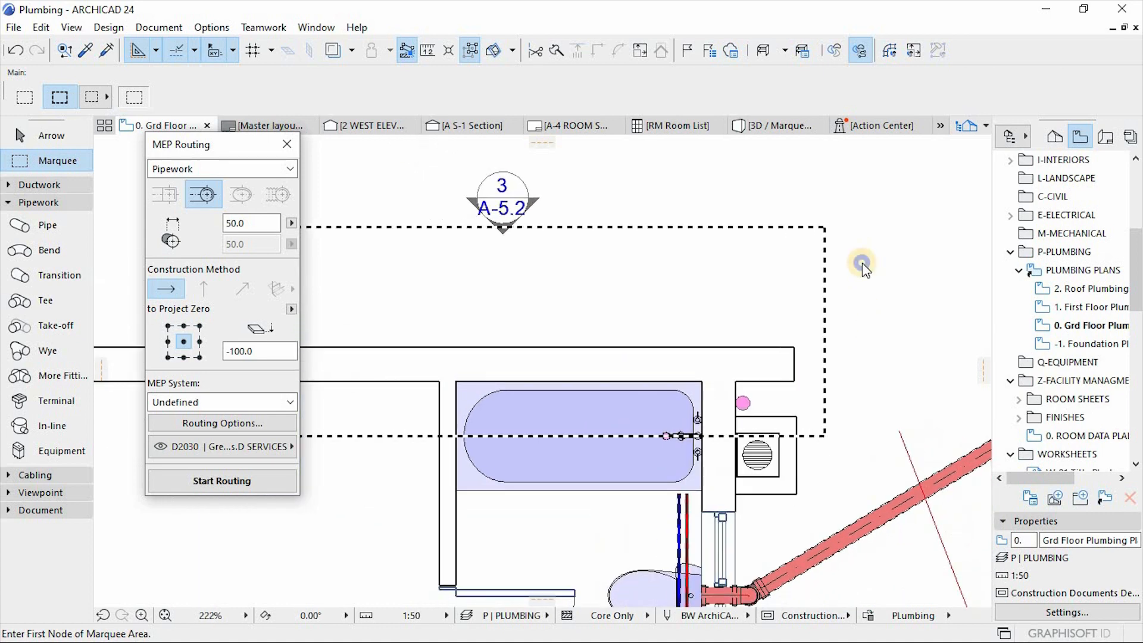
pyautogui.rightClick(862, 262)
pyautogui.click(899, 517)
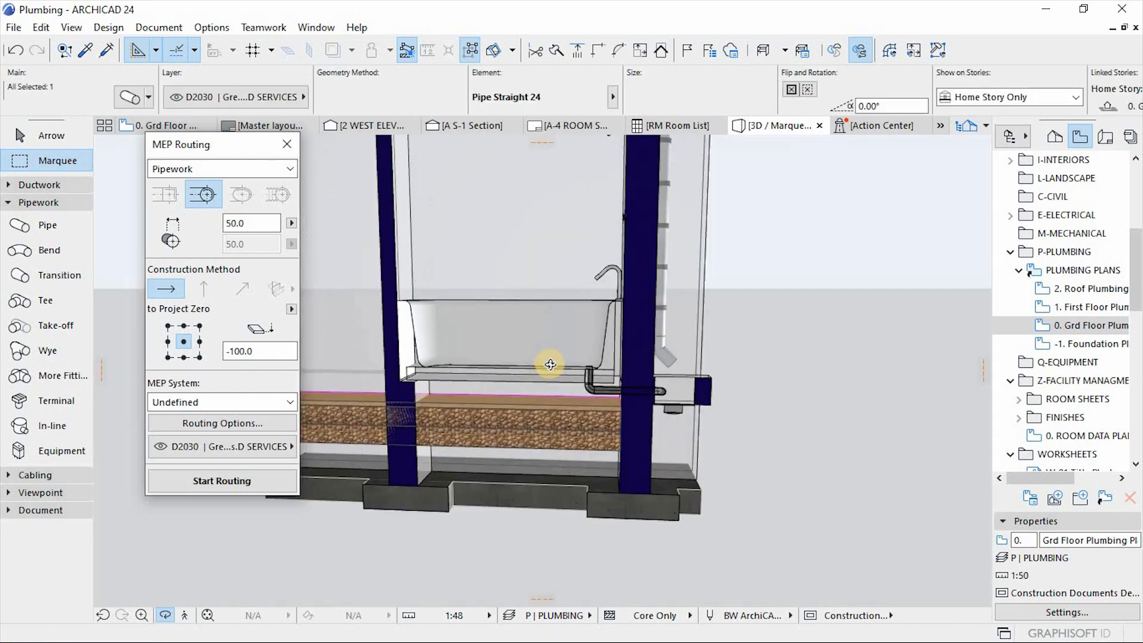
# Step: Stretch the vertical waste pipe's upper end up toward the bathtub's drain cap for a length of about 121 mm, and deselect it
pyautogui.scroll(5, 690, 447)
pyautogui.scroll(10, 688, 436)
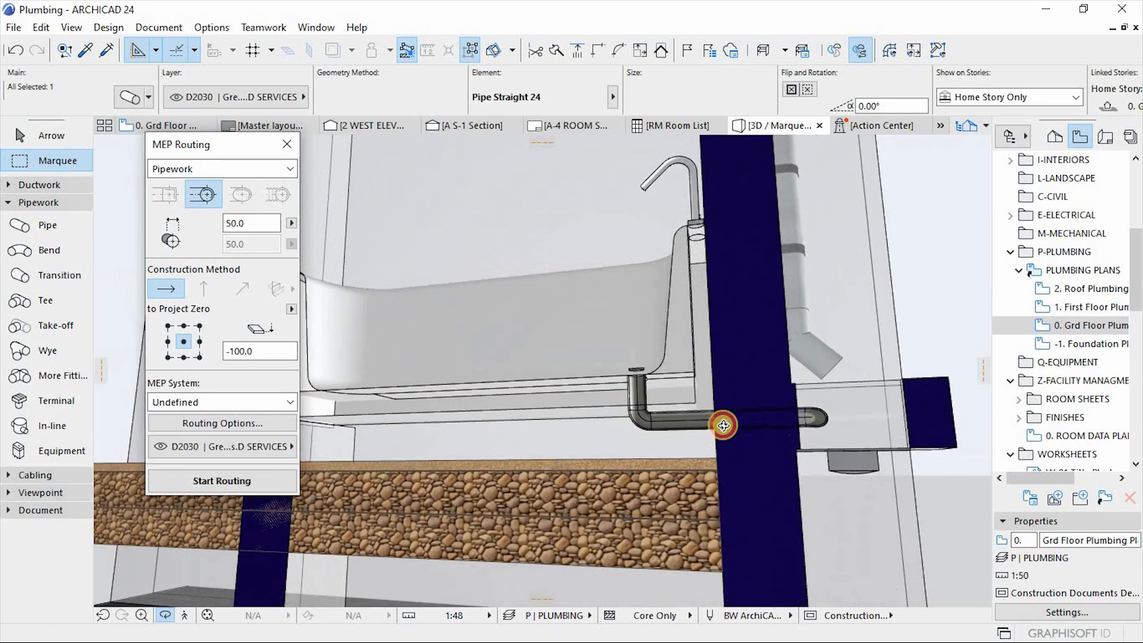
pyautogui.scroll(-1, 653, 394)
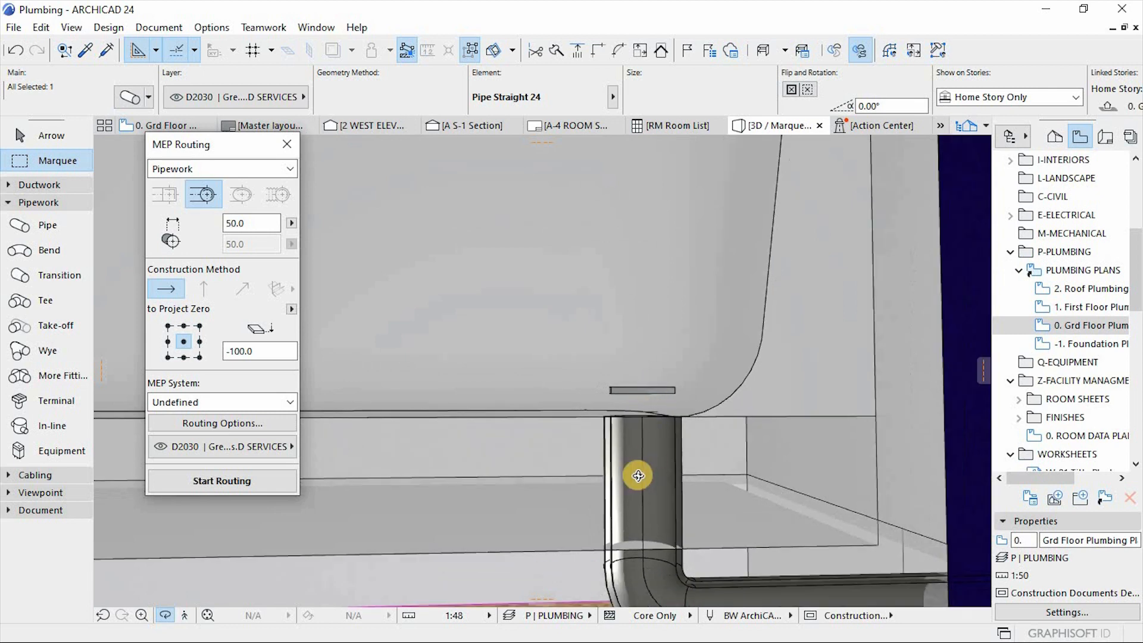
pyautogui.moveTo(650, 461)
pyautogui.mouseDown()
pyautogui.moveTo(638, 426)
pyautogui.moveTo(677, 467)
pyautogui.moveTo(631, 463)
pyautogui.mouseUp()
pyautogui.press('Escape')
pyautogui.press('Escape')
pyautogui.press('Escape')
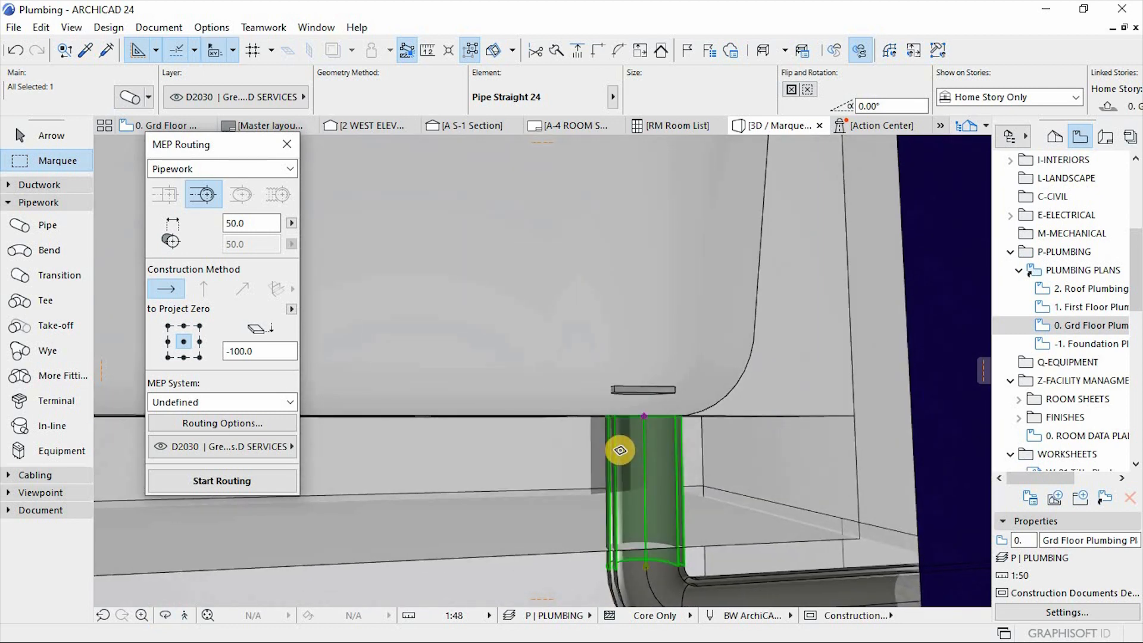
pyautogui.click(637, 422)
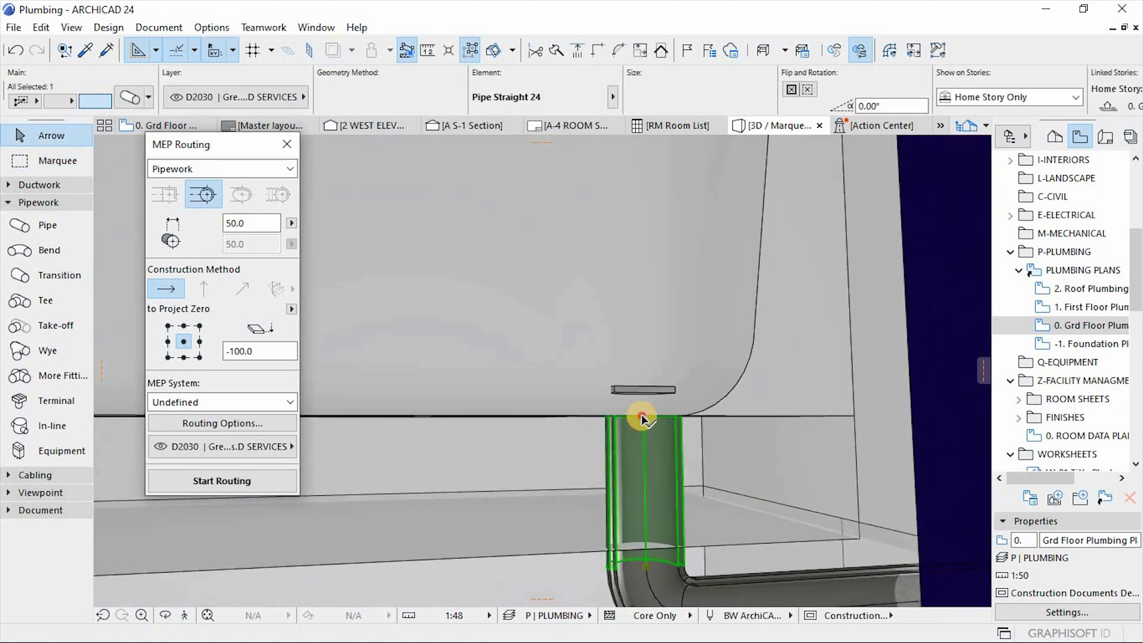
pyautogui.click(644, 414)
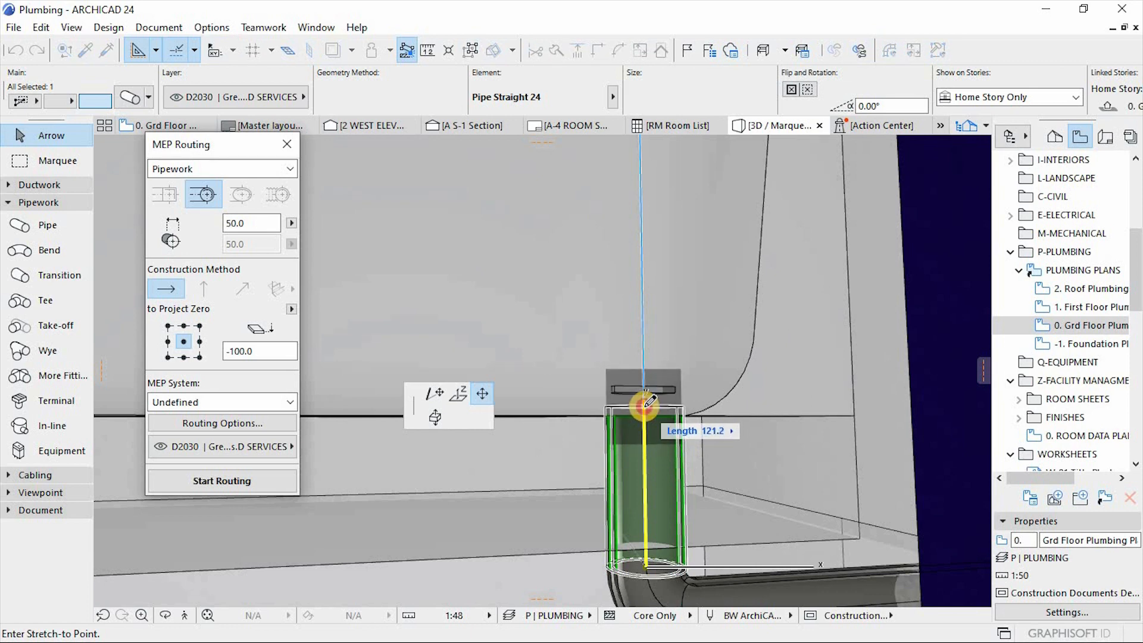
pyautogui.click(645, 406)
pyautogui.press('Escape')
# Step: Open the Pipe Terminal default settings and assign the terminal to the D2030 | Grey Water Systems.D SERVICES layer
pyautogui.press('o')
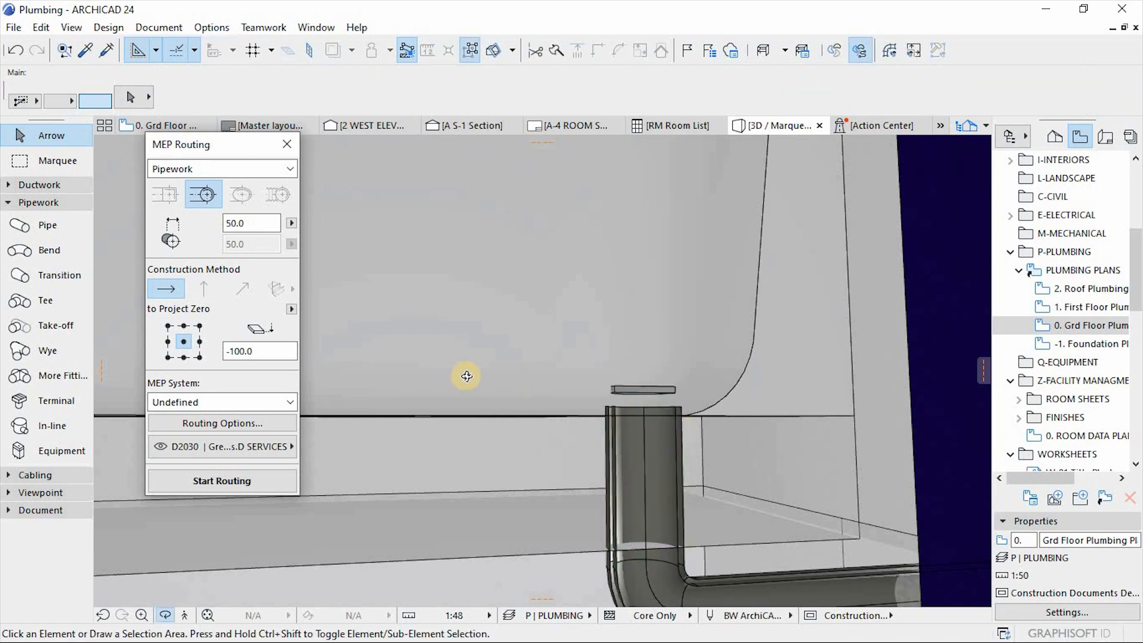
pyautogui.scroll(-6, 467, 375)
pyautogui.scroll(5, 523, 412)
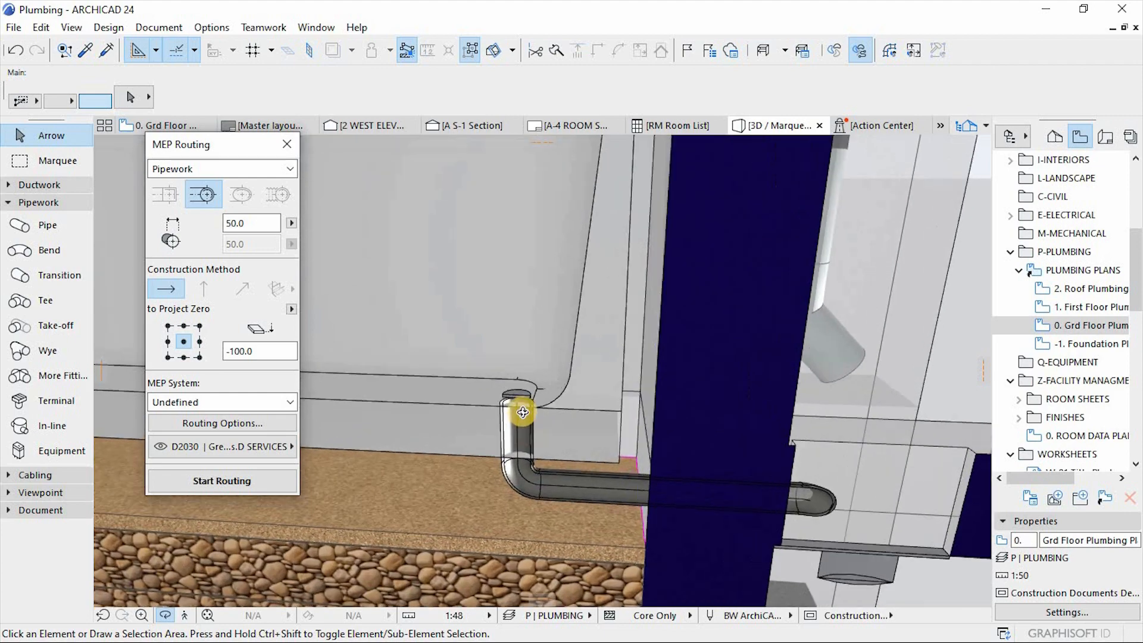
pyautogui.scroll(2, 523, 412)
pyautogui.moveTo(527, 425); pyautogui.dragTo(593, 395)
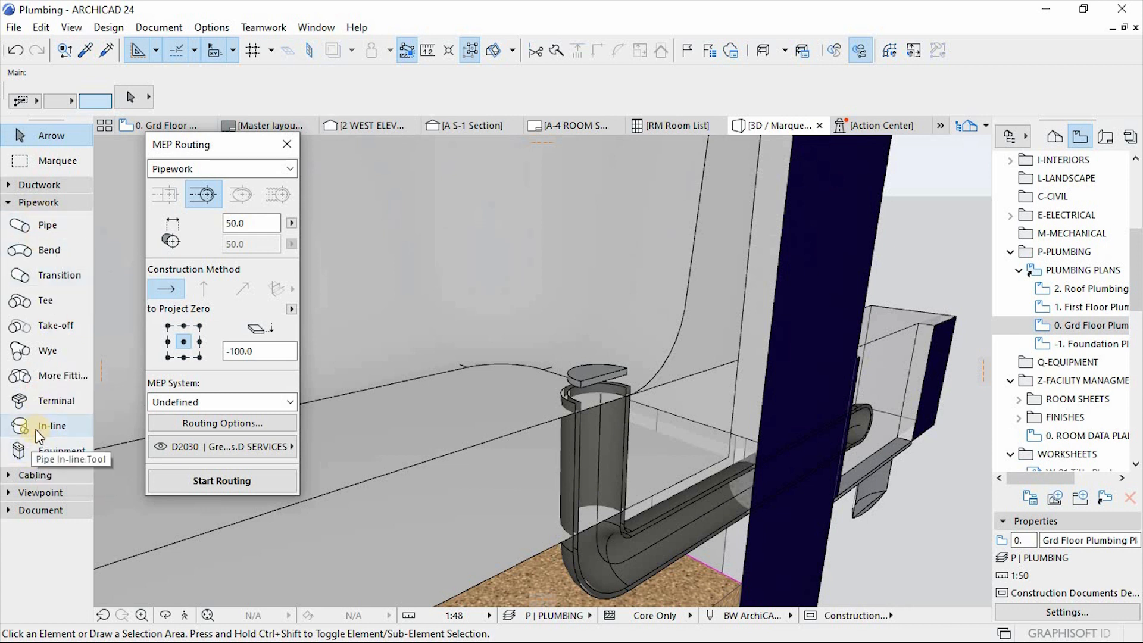
pyautogui.click(39, 400)
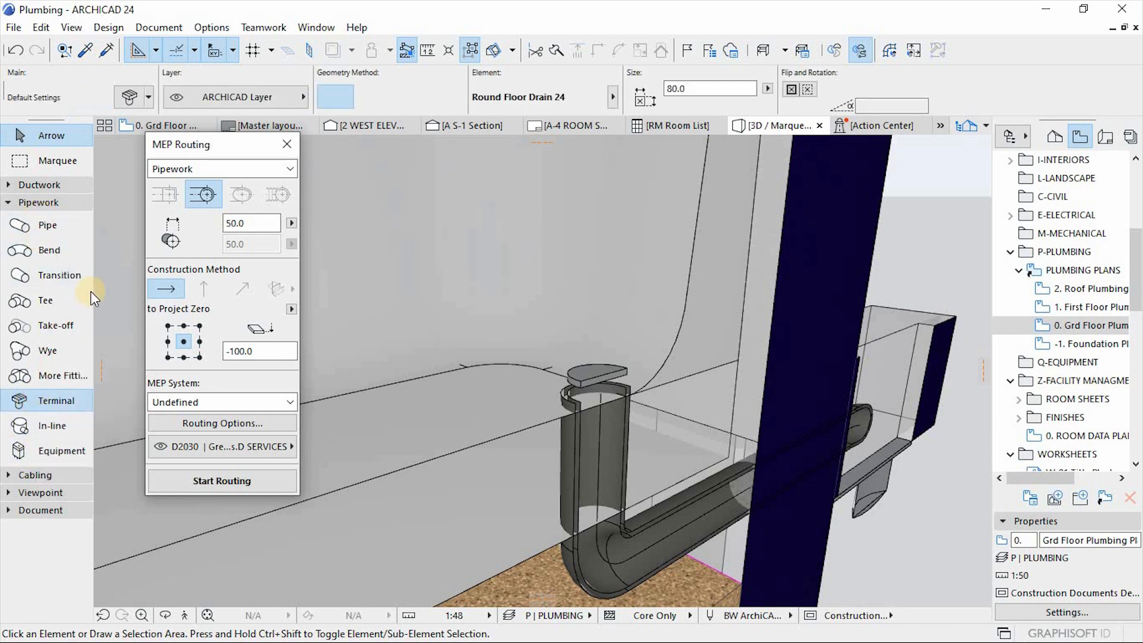
pyautogui.click(124, 97)
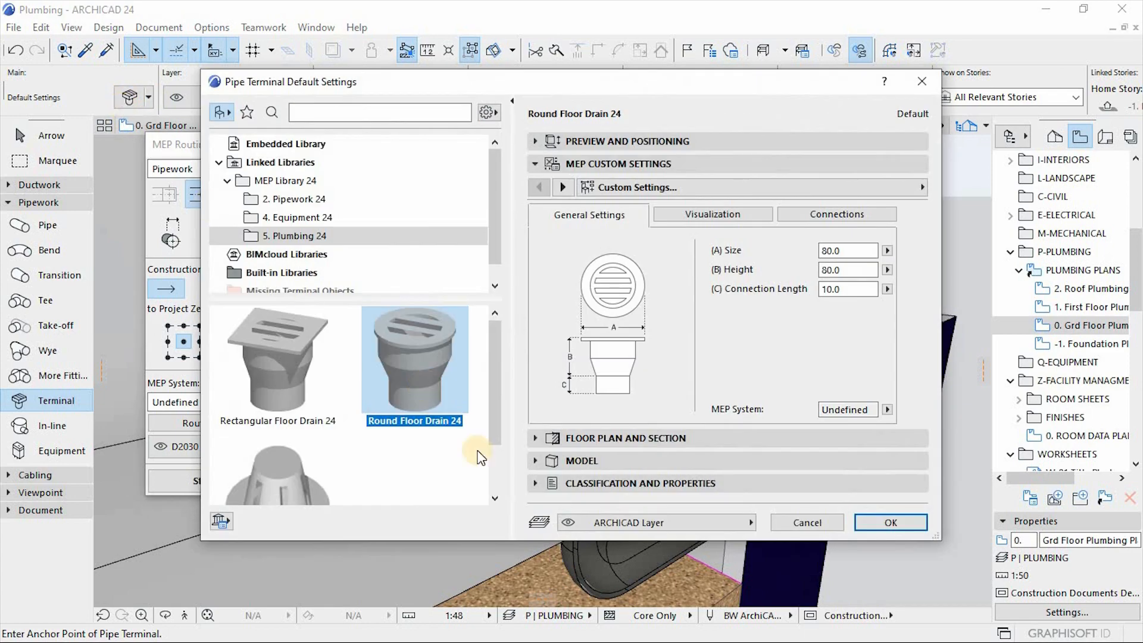
pyautogui.click(706, 529)
pyautogui.scroll(-8, 523, 352)
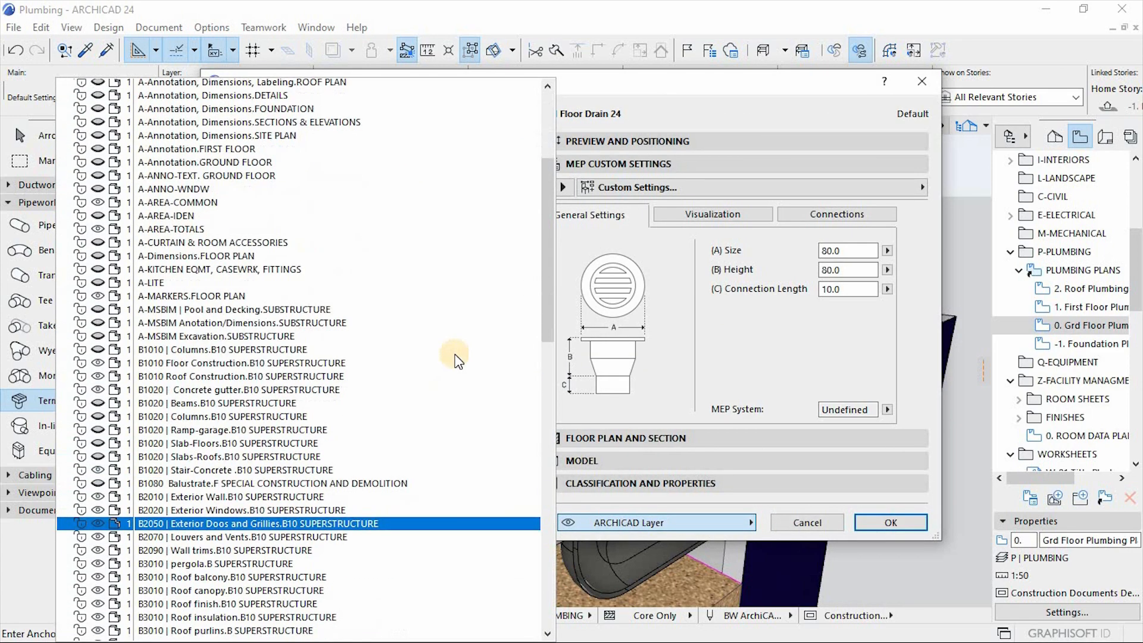
pyautogui.scroll(-3, 270, 551)
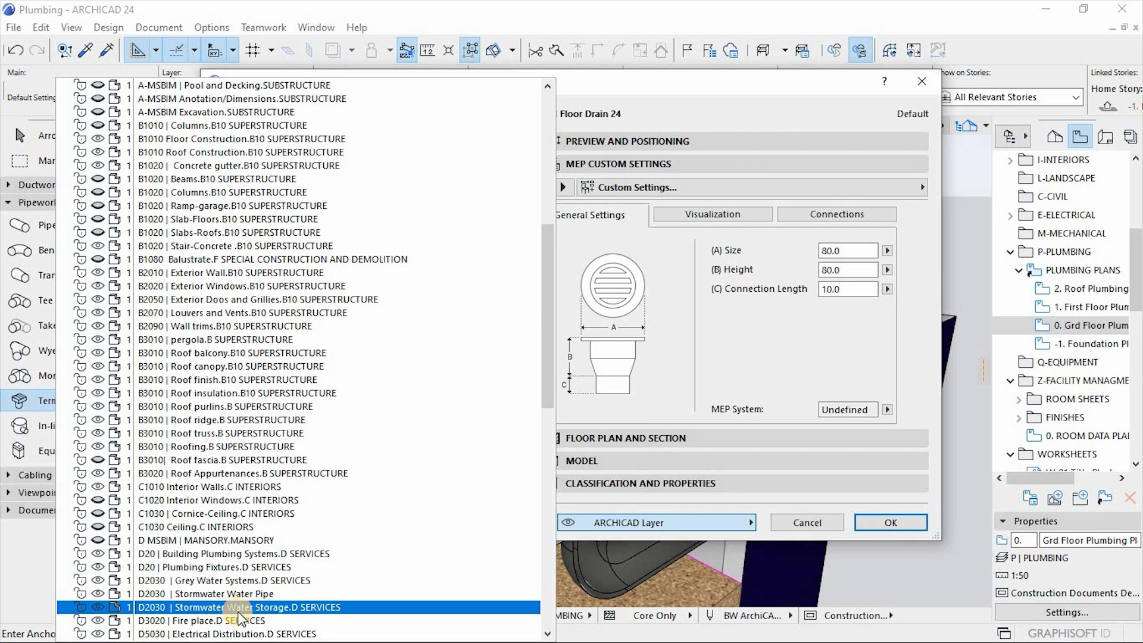
pyautogui.click(238, 580)
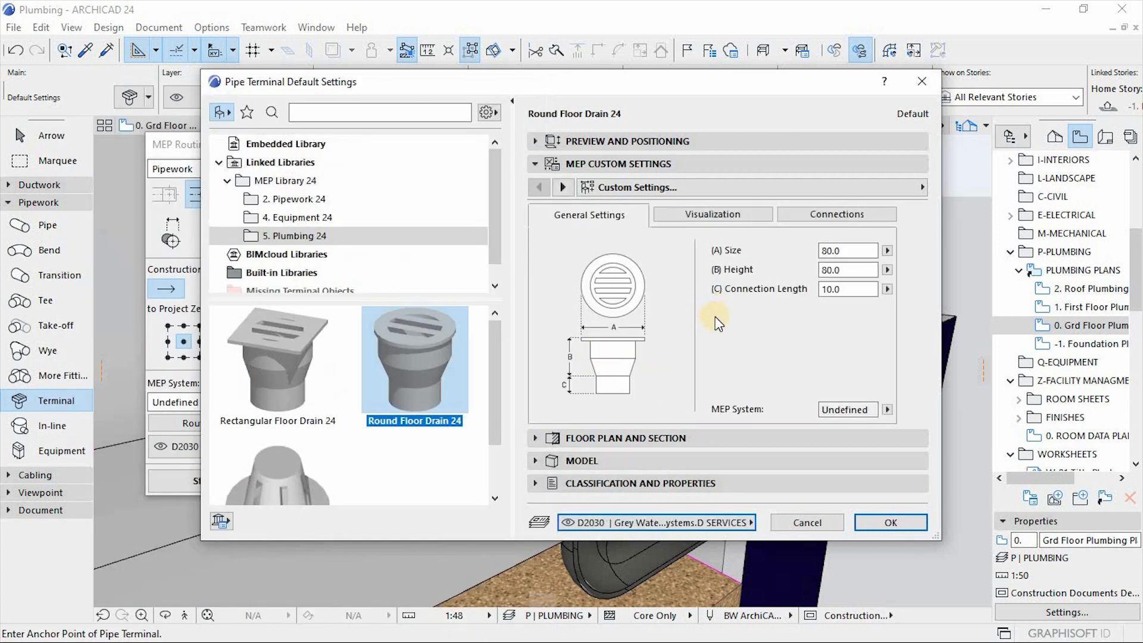
# Step: Keep Round Floor Drain 24 as the pipe terminal type and set its MEP System to Plumbing-Sewarage
pyautogui.click(852, 288)
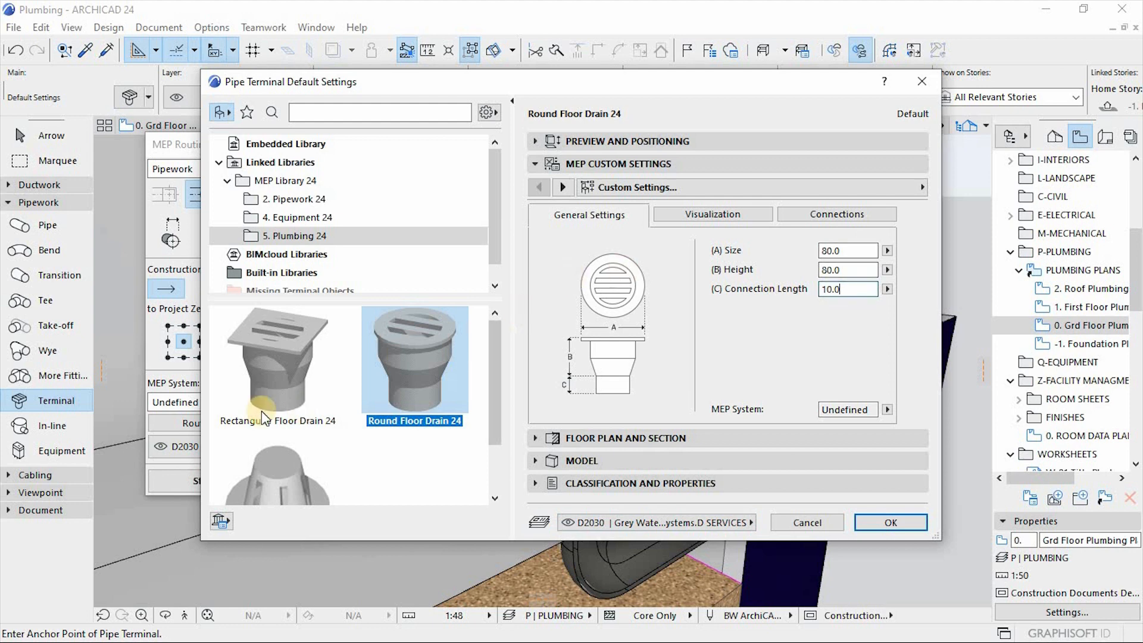
pyautogui.click(376, 366)
pyautogui.moveTo(808, 87); pyautogui.dragTo(801, 551)
pyautogui.moveTo(880, 476); pyautogui.dragTo(829, 56)
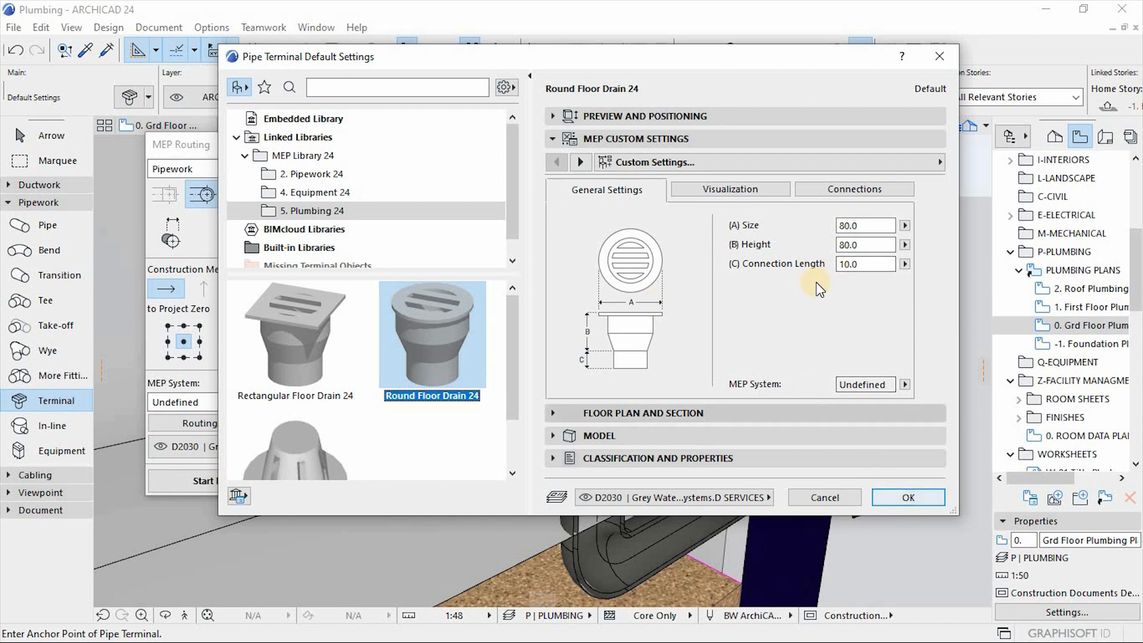
pyautogui.click(903, 386)
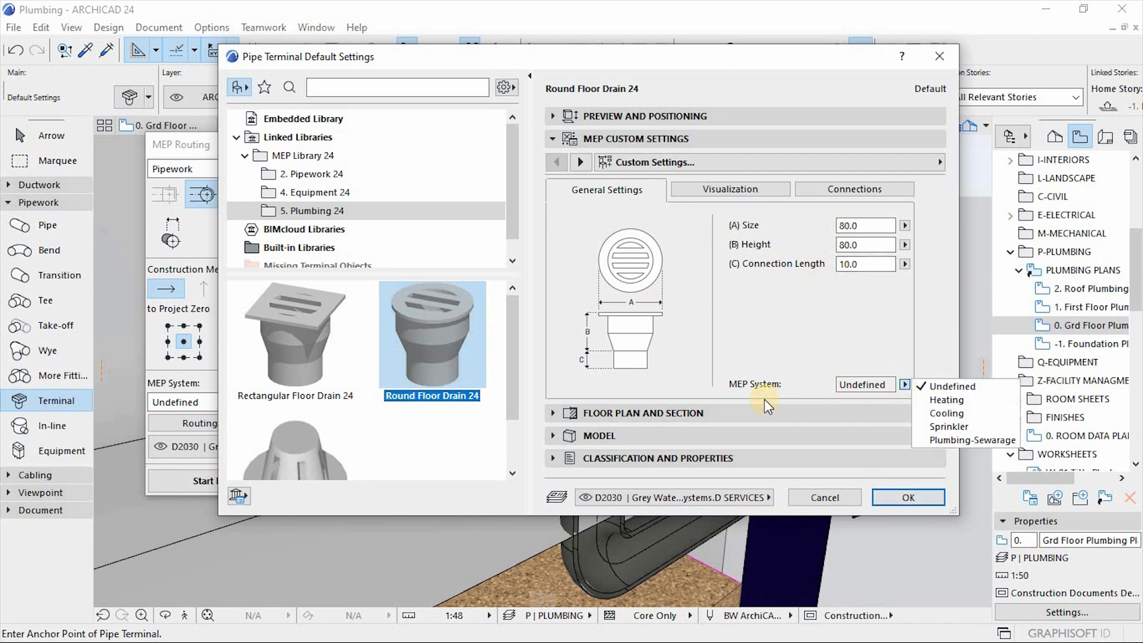
pyautogui.click(961, 442)
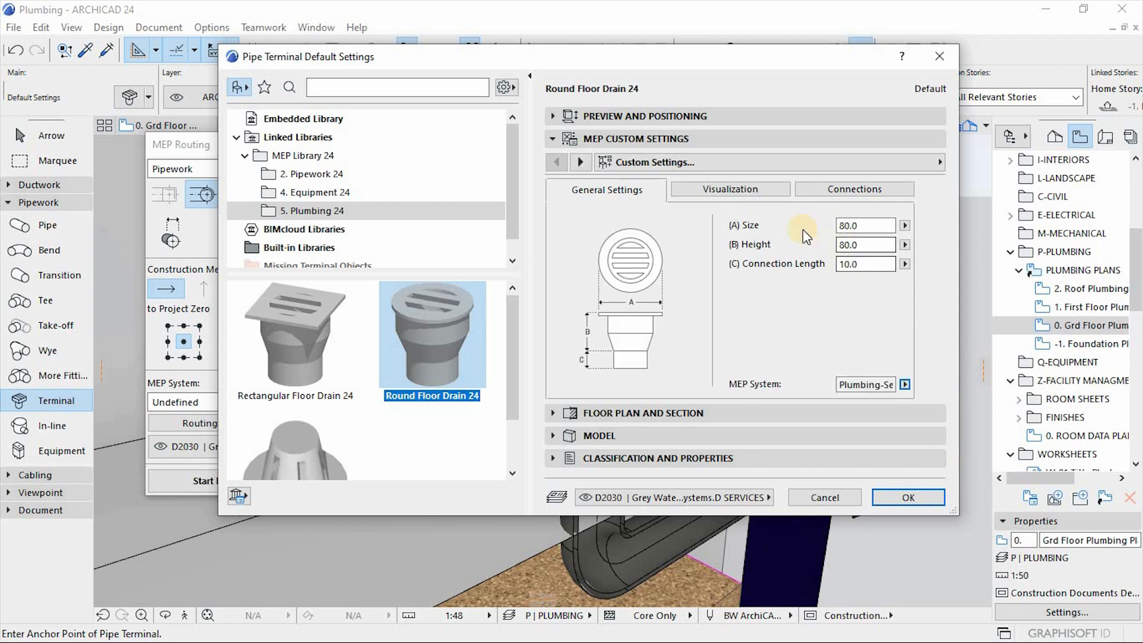
# Step: Set the floor drain's plan symbol contour pen to black pen 6, and look through the available fill pens
pyautogui.click(716, 191)
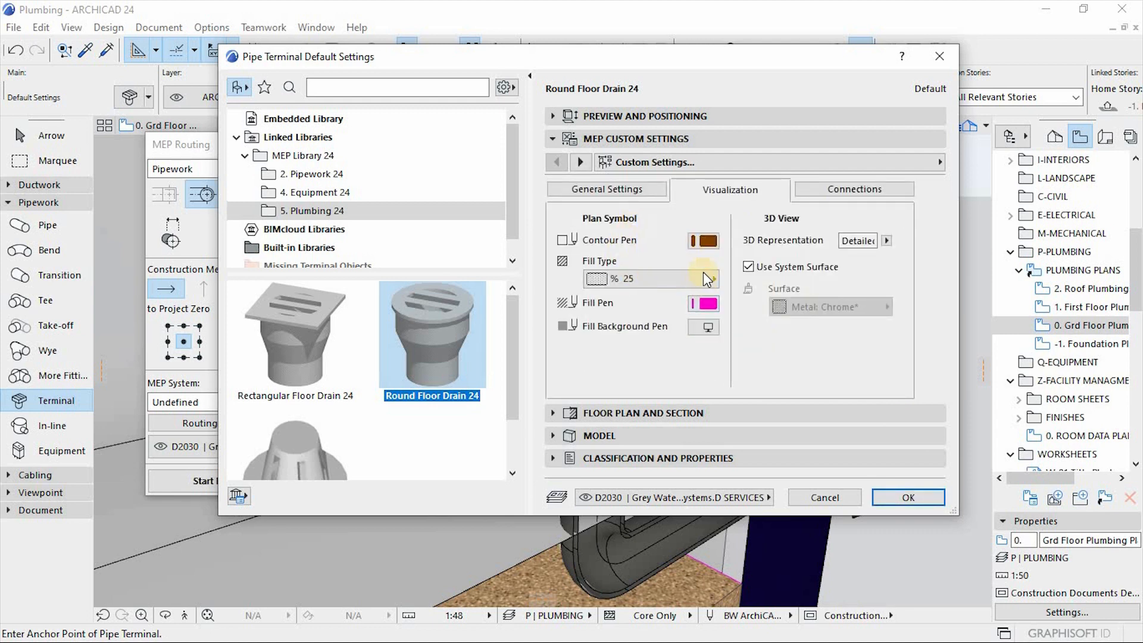
pyautogui.click(704, 240)
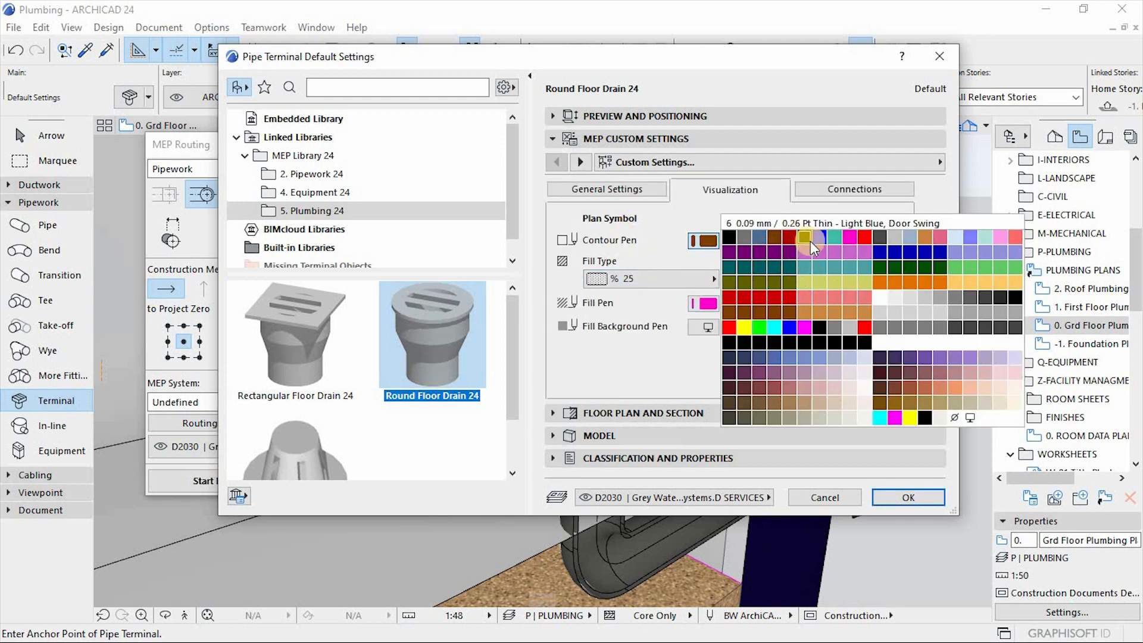
pyautogui.click(805, 237)
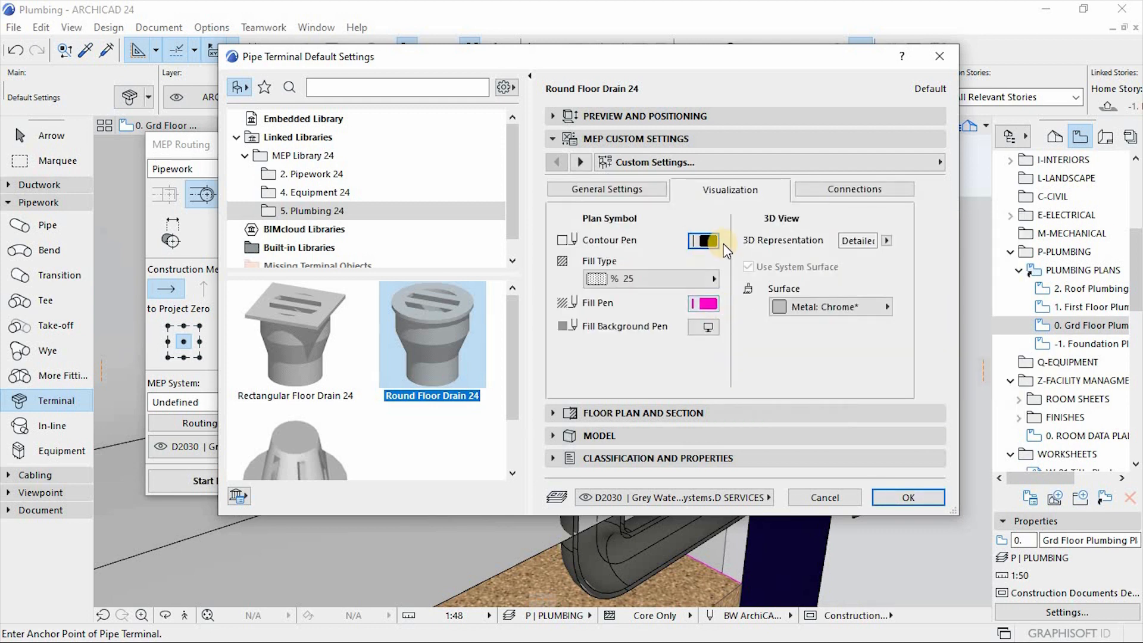
pyautogui.click(706, 305)
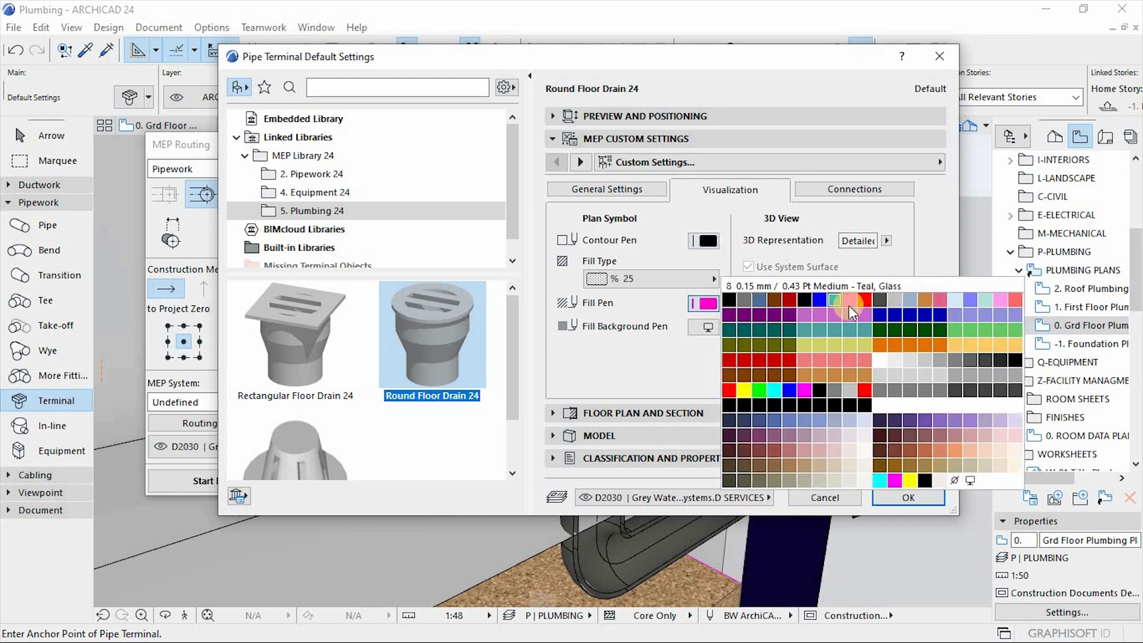
pyautogui.click(724, 298)
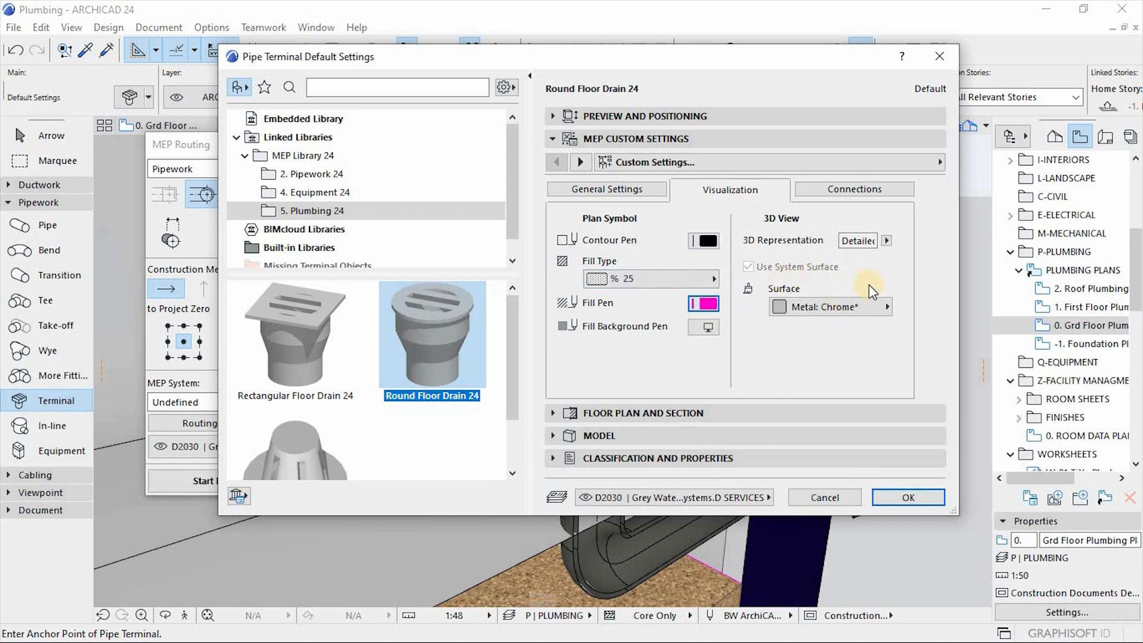
# Step: Set the round floor drain's 3D surface to Laminate White 130 [ForaForm]
pyautogui.click(851, 306)
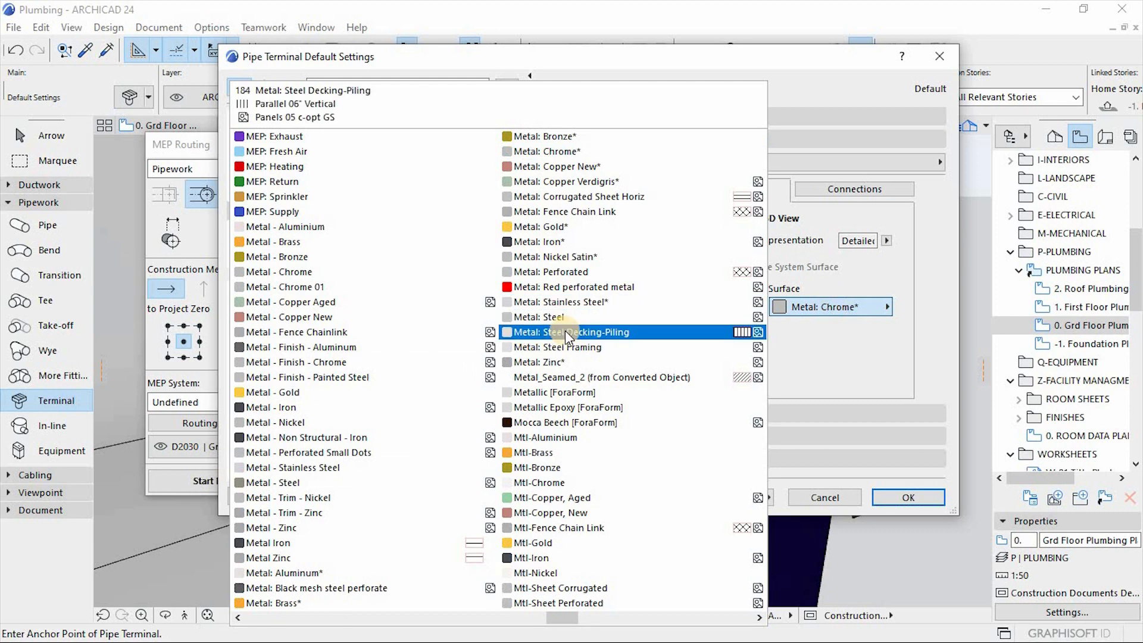
pyautogui.scroll(5, 565, 331)
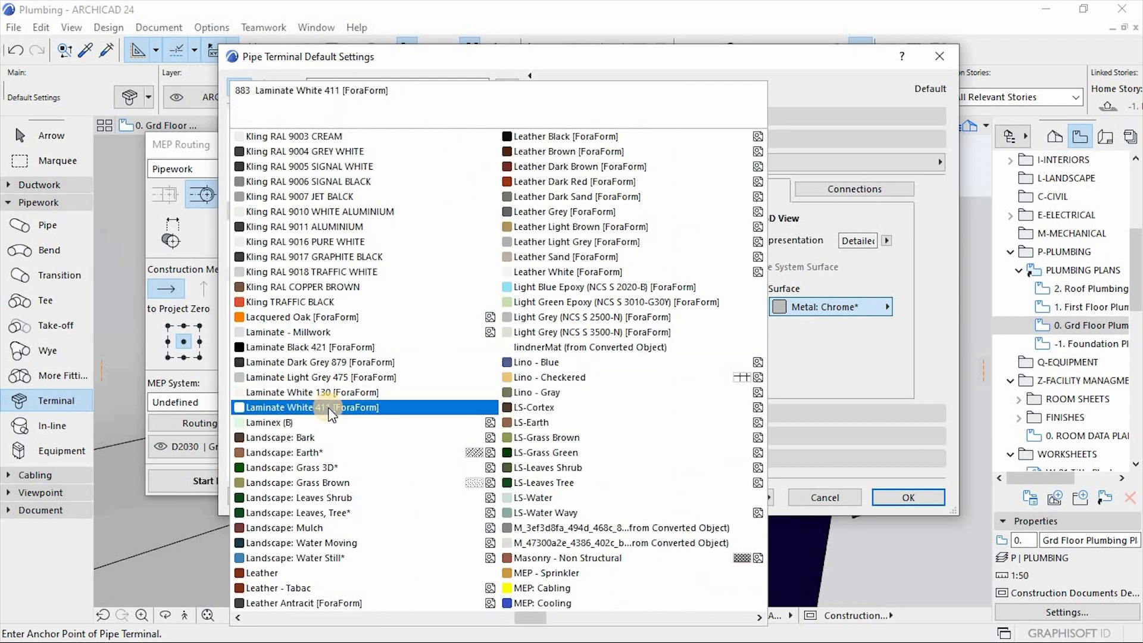
pyautogui.click(325, 393)
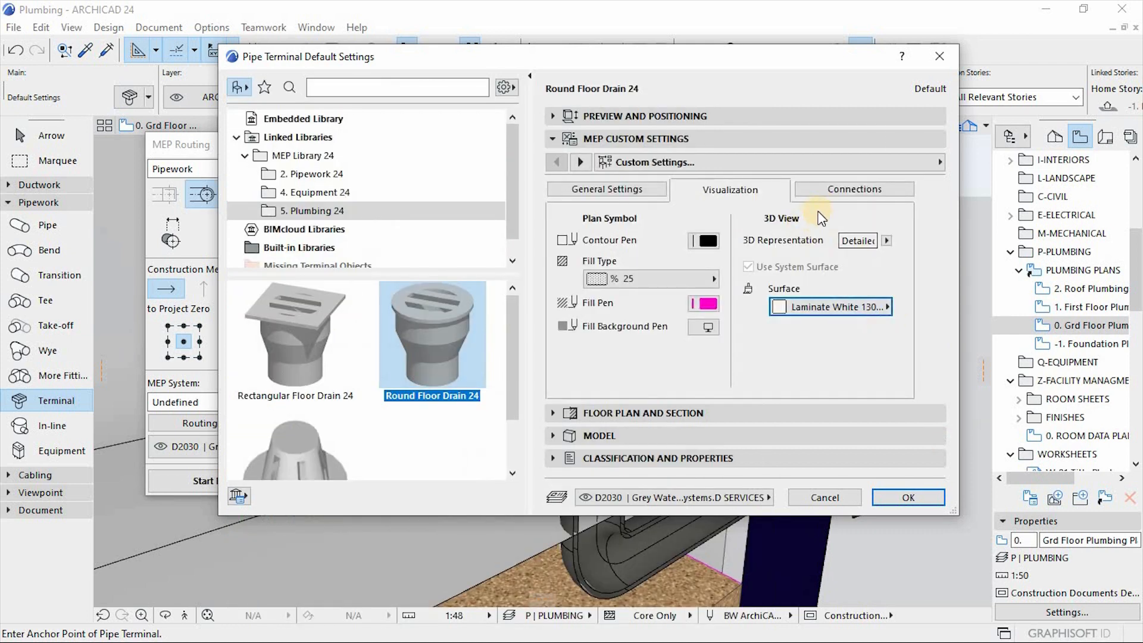
# Step: Set the floor drain connection's wall thickness to 5.0, keeping diameter 50.0, connection length 10.0 and the Welded type, and accept the settings
pyautogui.click(863, 191)
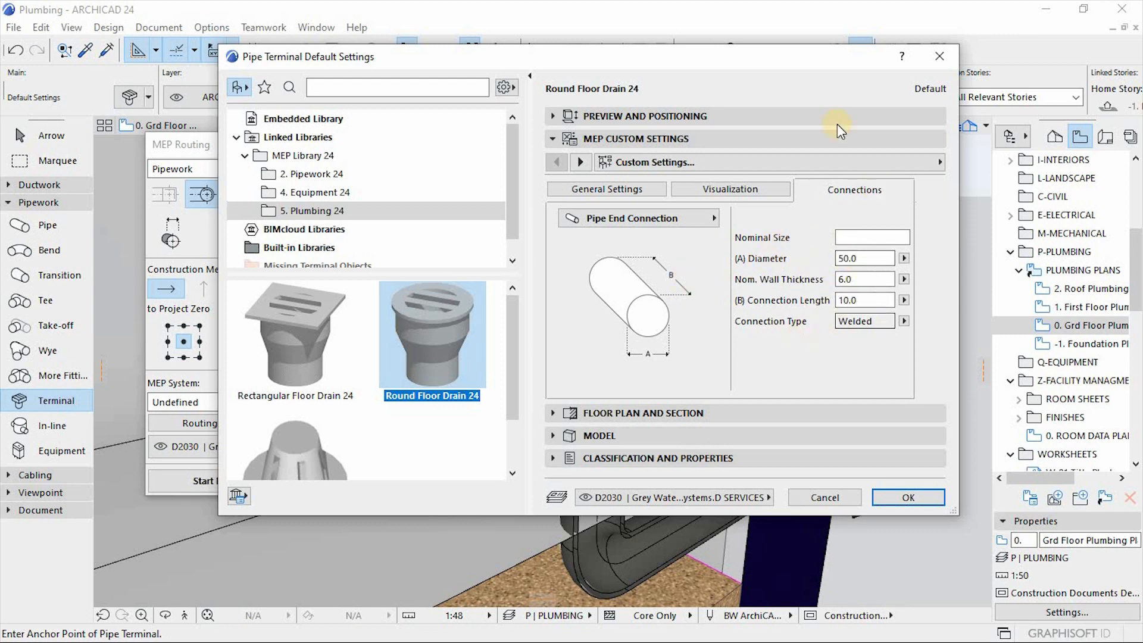
pyautogui.click(866, 260)
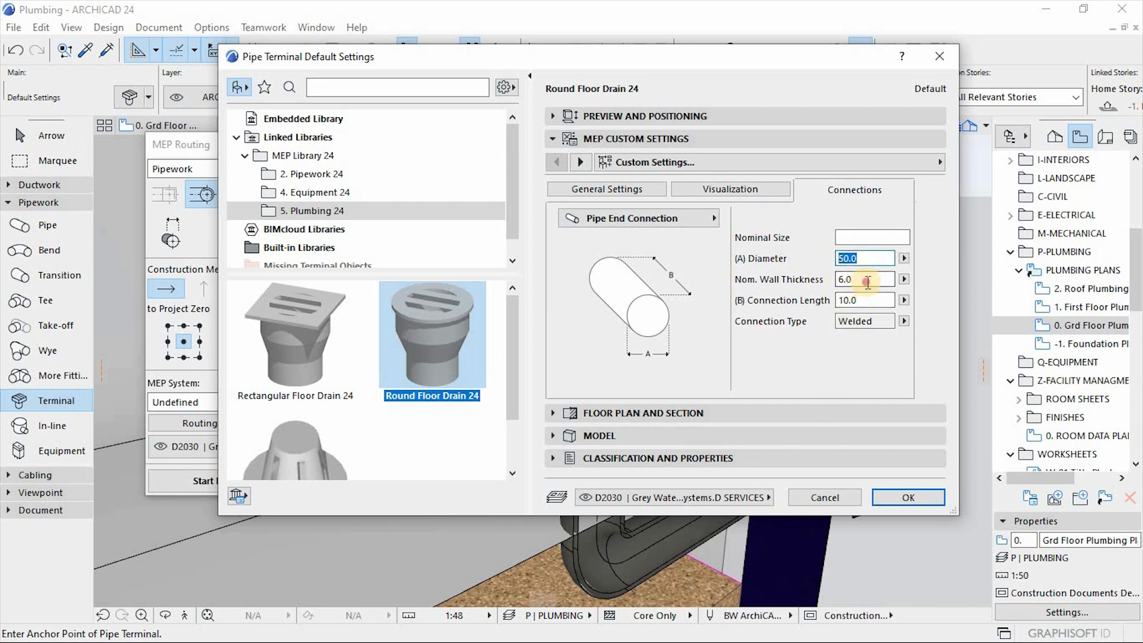
pyautogui.click(866, 281)
pyautogui.click(869, 300)
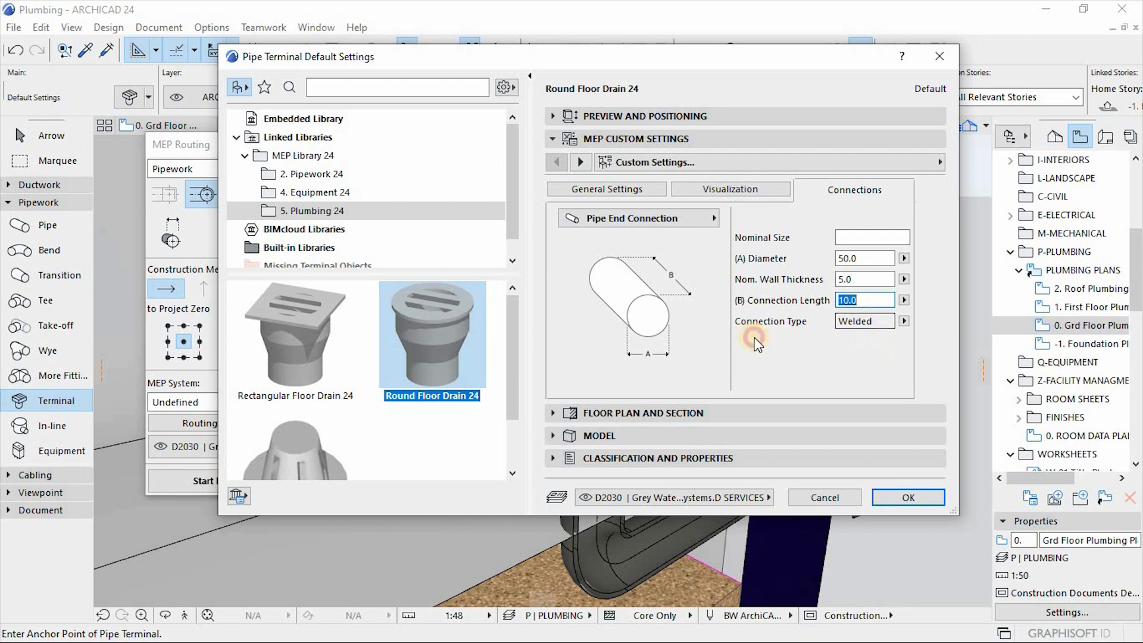
pyautogui.click(904, 321)
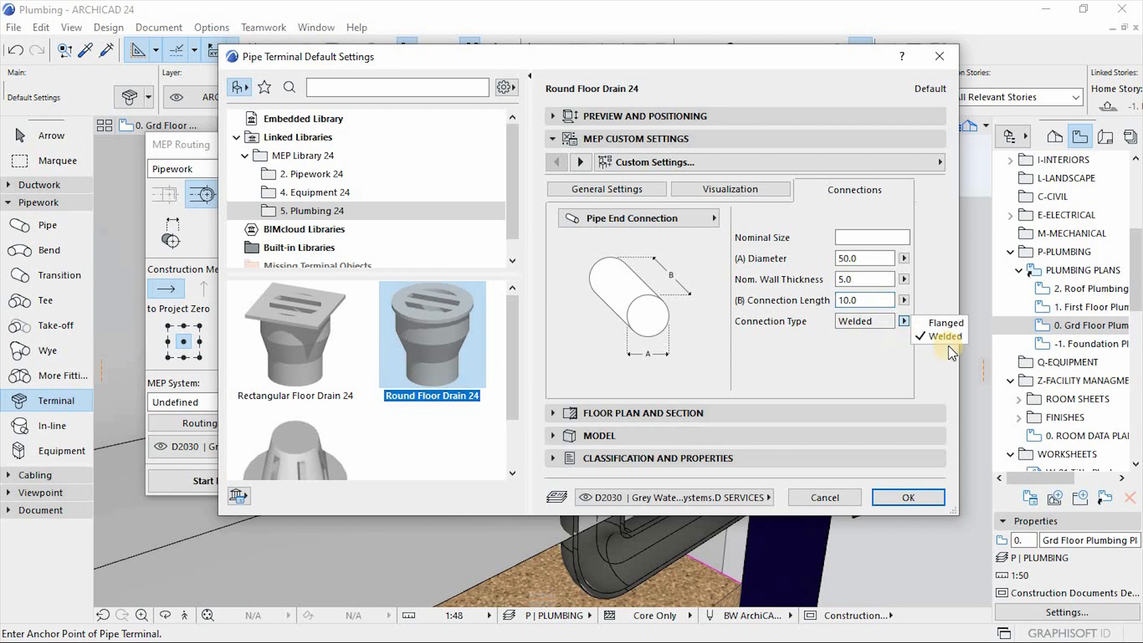
pyautogui.click(840, 360)
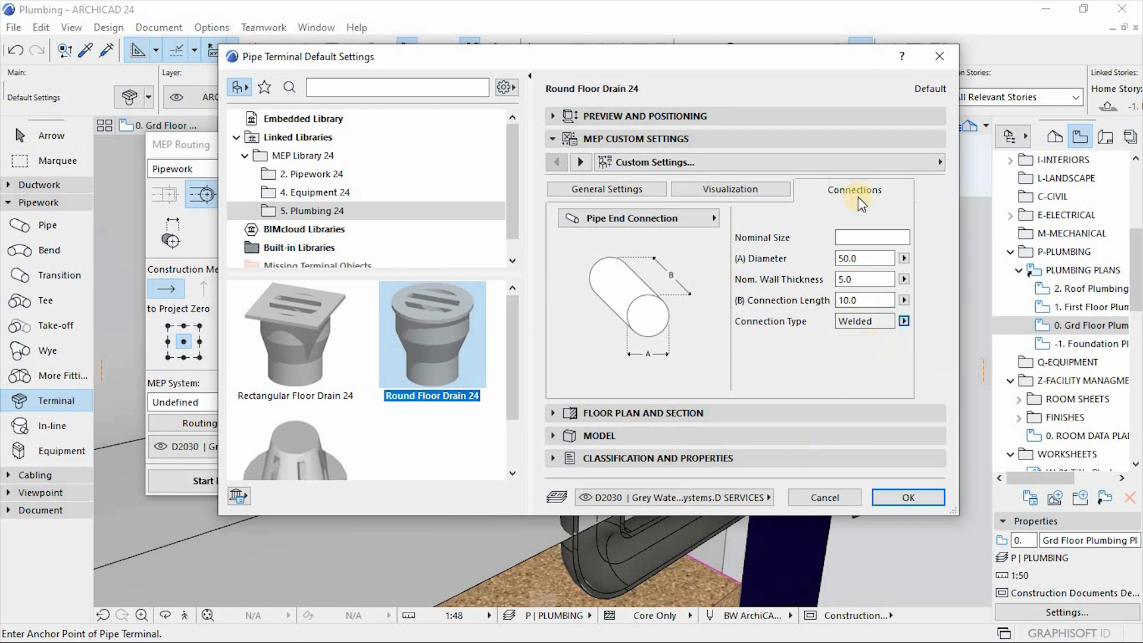
pyautogui.moveTo(838, 74); pyautogui.dragTo(780, 116)
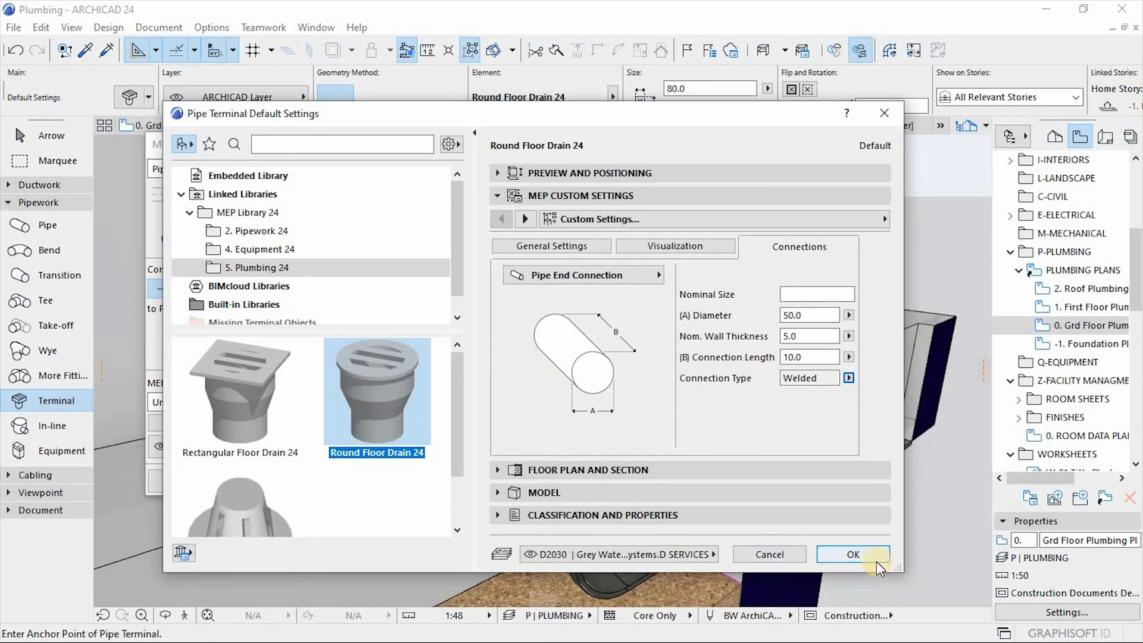
pyautogui.press('Return')
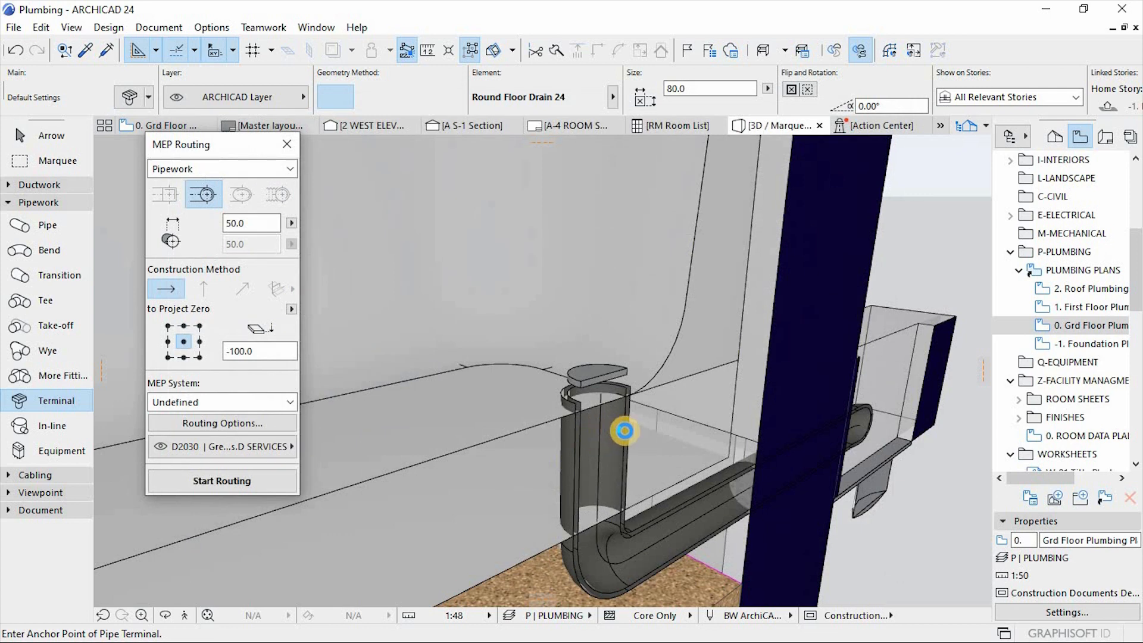
# Step: Place the round floor drain terminal on the upper end of the bathtub's vertical waste pipe
pyautogui.scroll(2, 579, 368)
pyautogui.scroll(4, 578, 368)
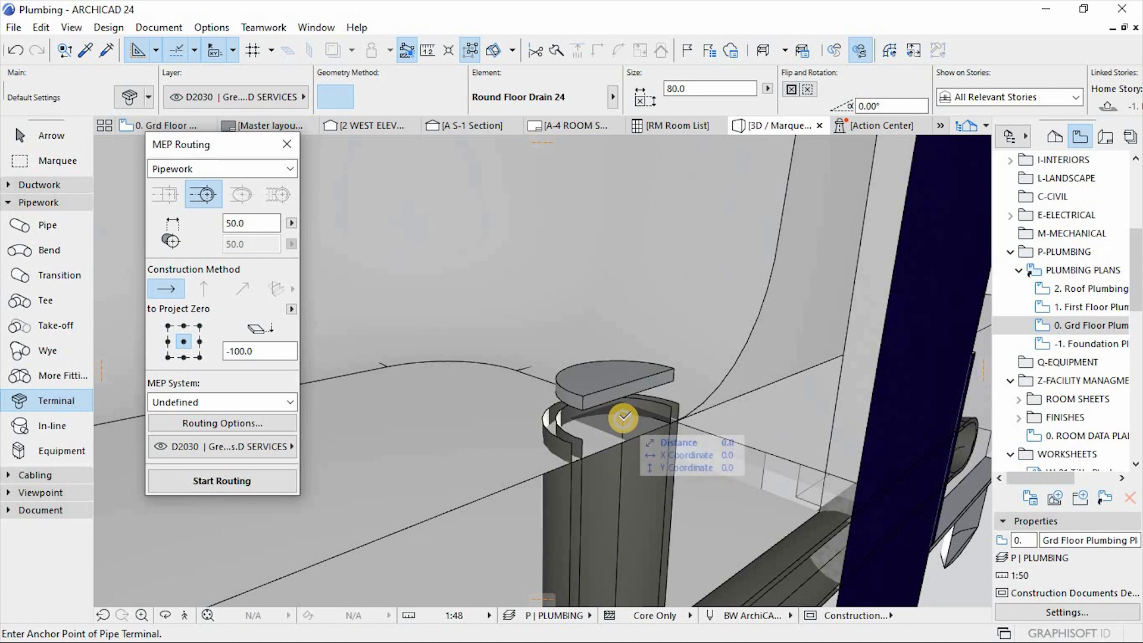
pyautogui.click(623, 418)
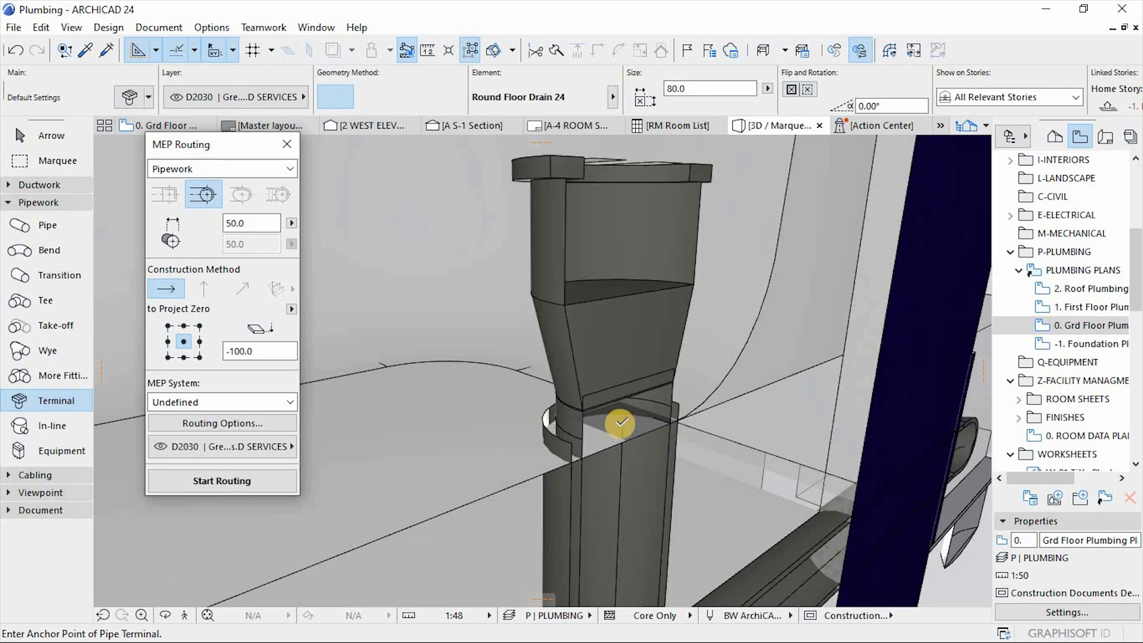
pyautogui.scroll(-6, 620, 422)
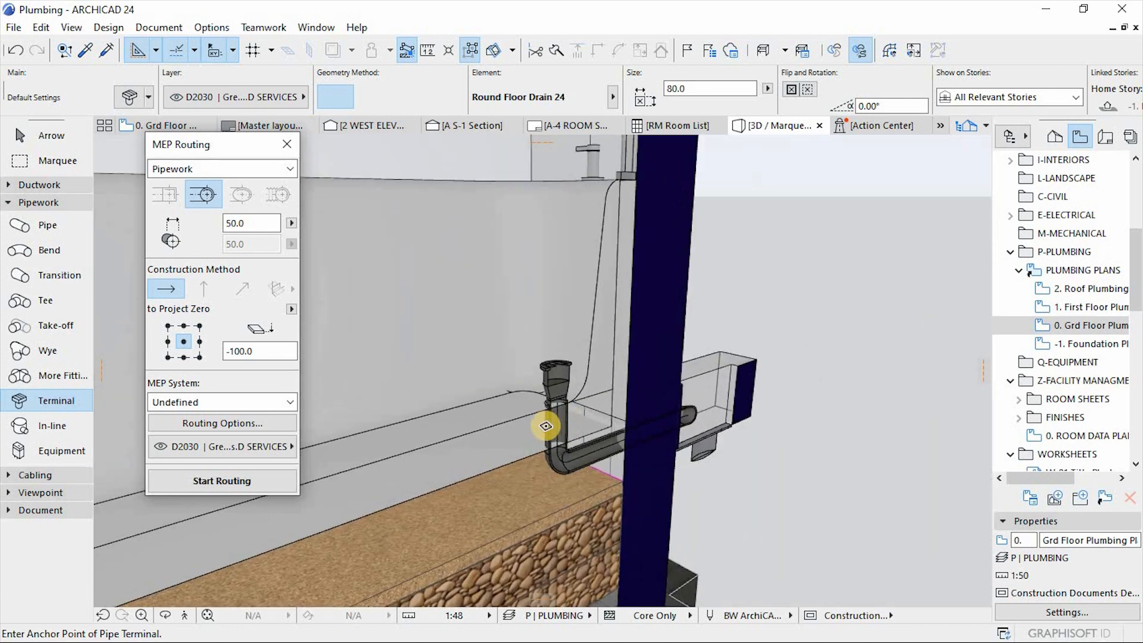
pyautogui.scroll(3, 546, 426)
# Step: Move the round floor drain about 74 mm straight down into the vertical waste pipe
pyautogui.click(34, 140)
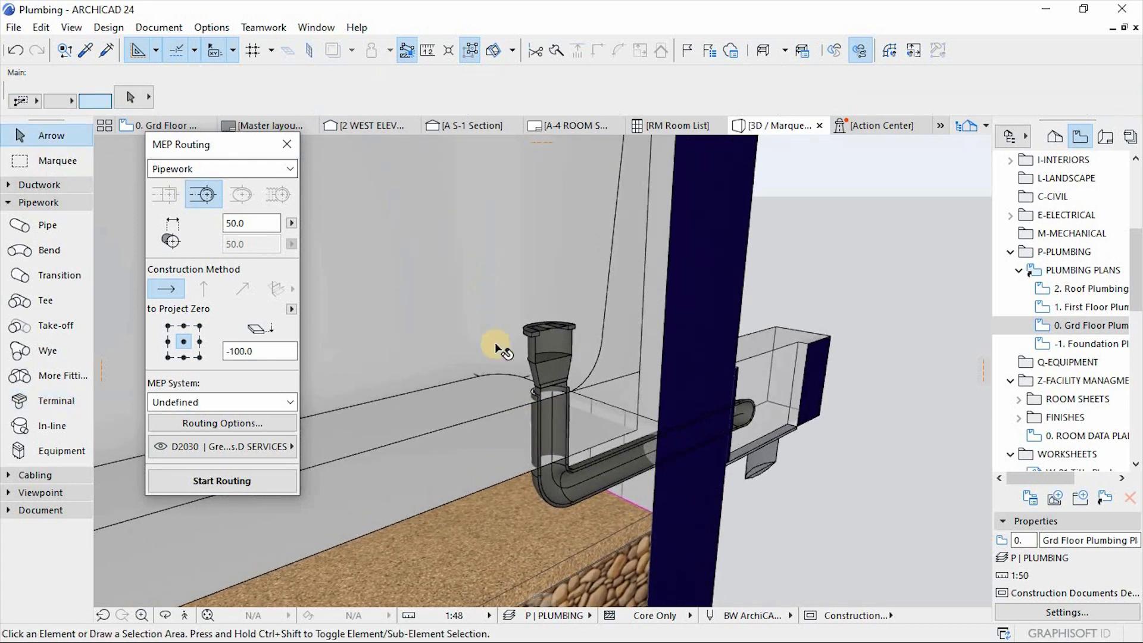
pyautogui.scroll(1, 527, 394)
pyautogui.click(575, 353)
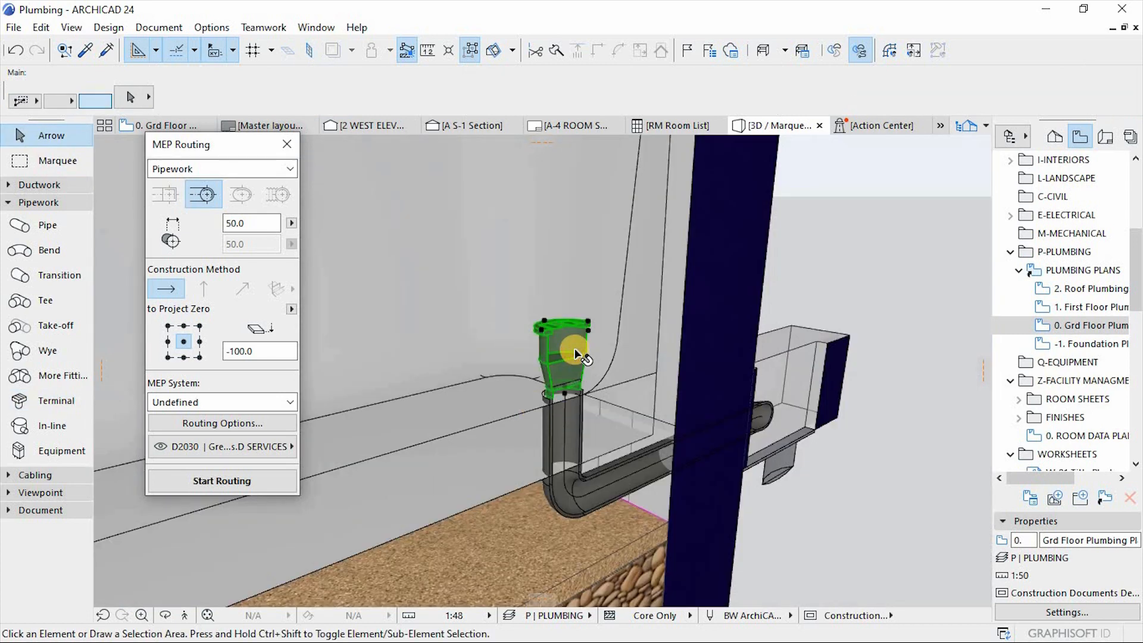
pyautogui.hotkey('ctrl', 'd')
pyautogui.click(589, 328)
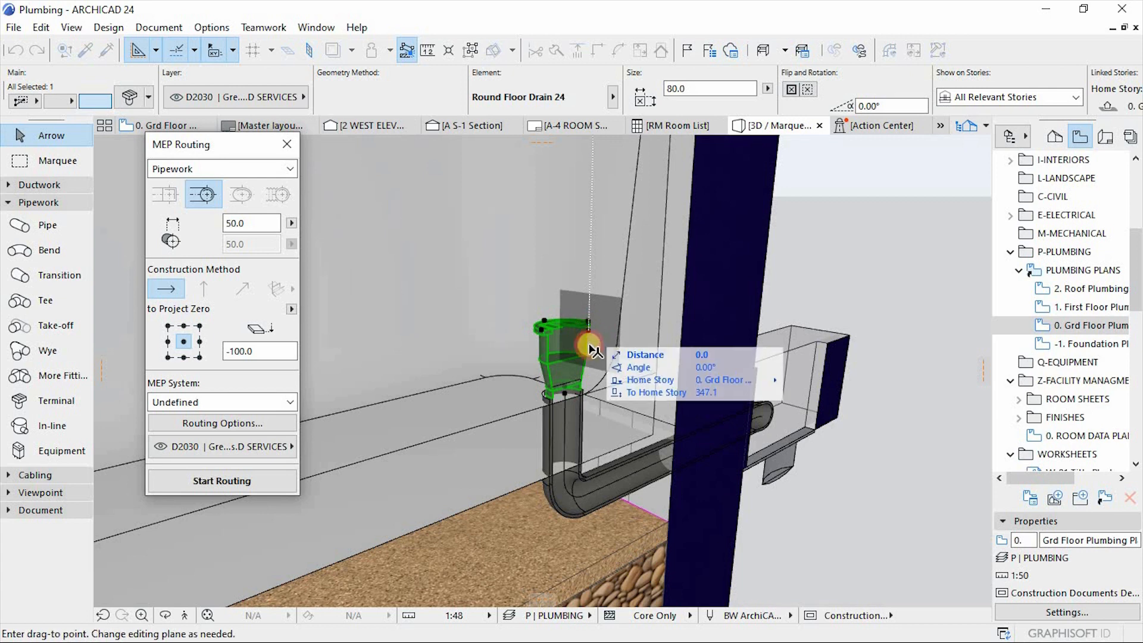
pyautogui.scroll(3, 591, 385)
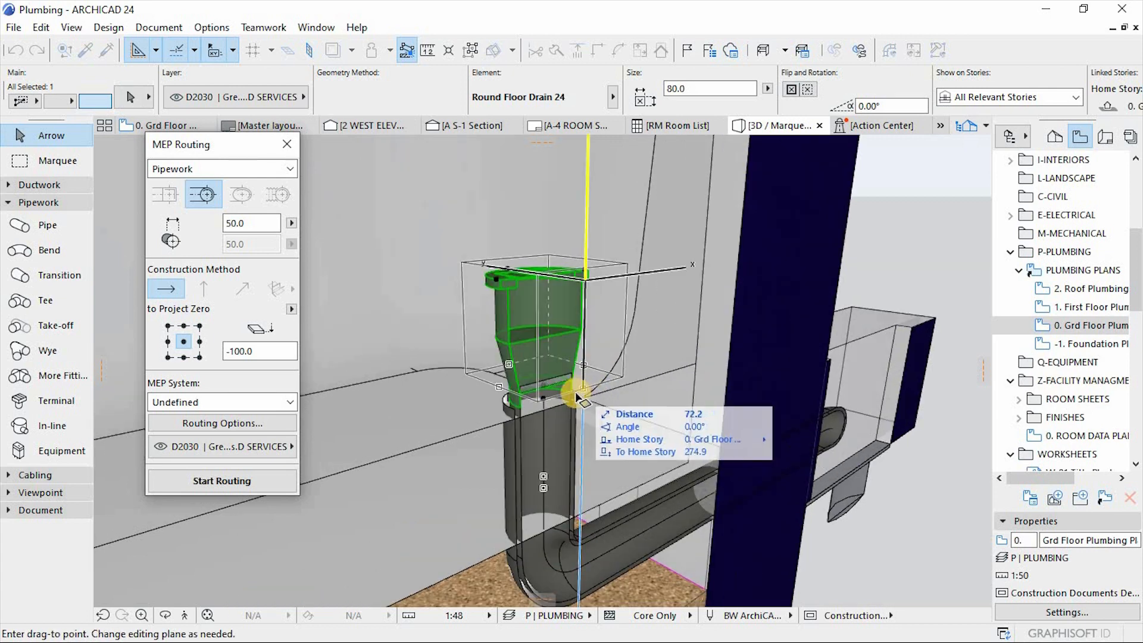
pyautogui.click(459, 419)
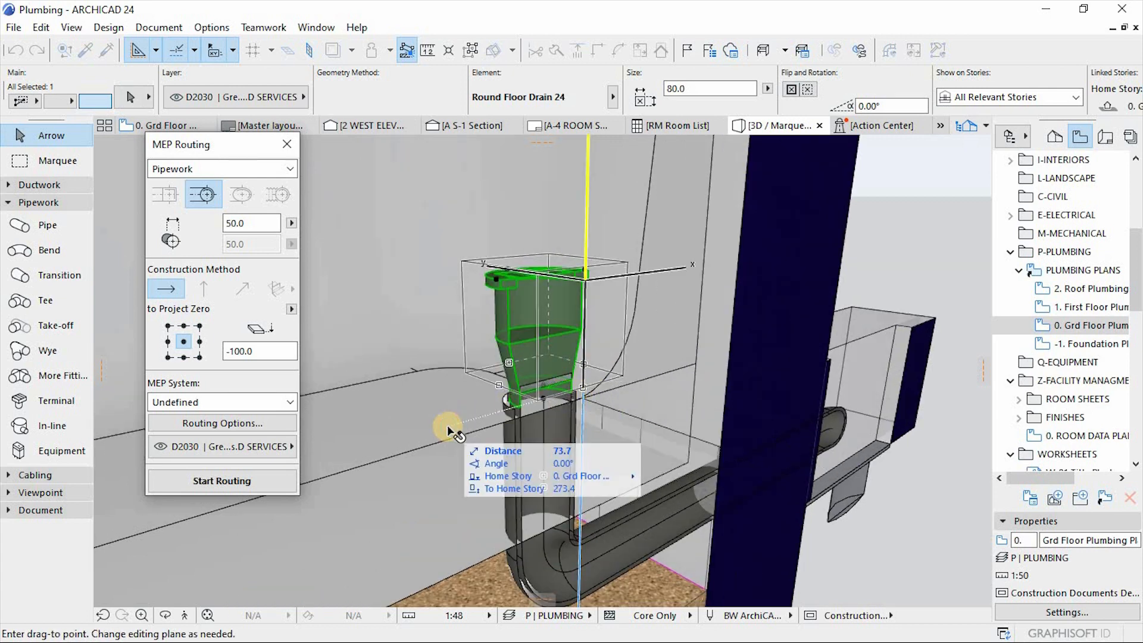
# Step: Move the floor drain and the vertical waste pipe together straight down below the bathtub's drain cap, and deselect them
pyautogui.scroll(3, 462, 409)
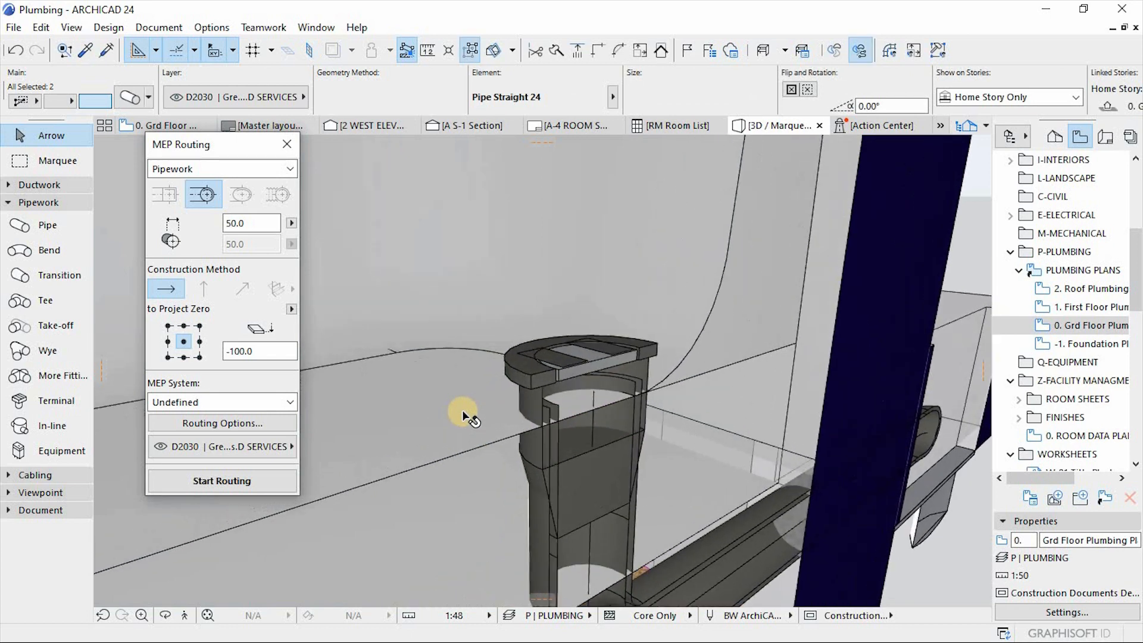
pyautogui.hotkey('ctrl', 'd')
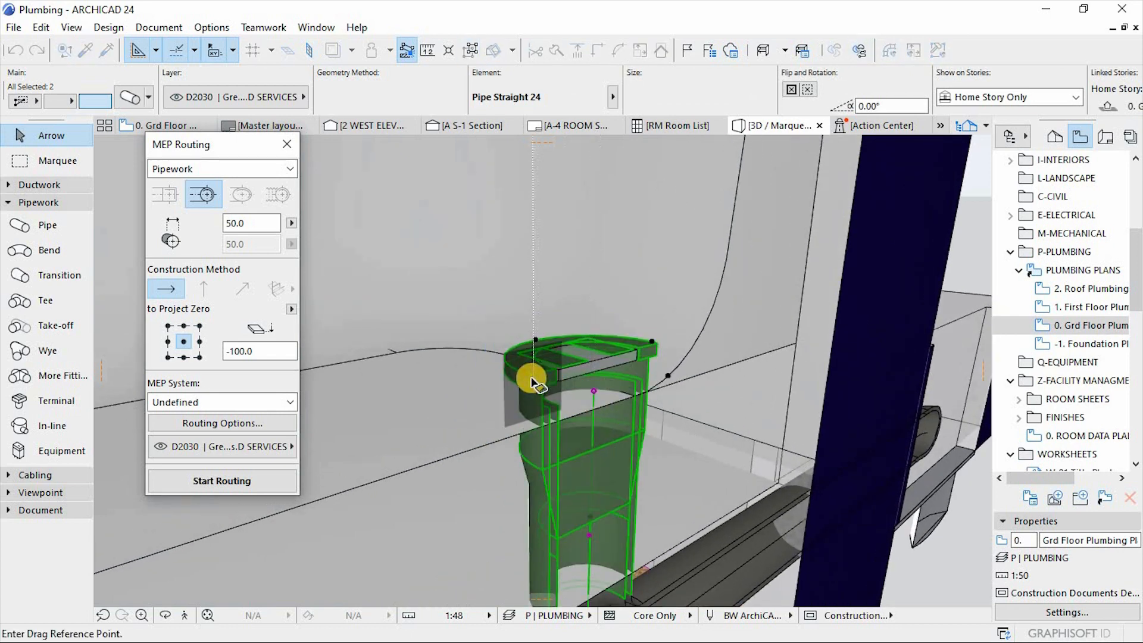
pyautogui.click(524, 376)
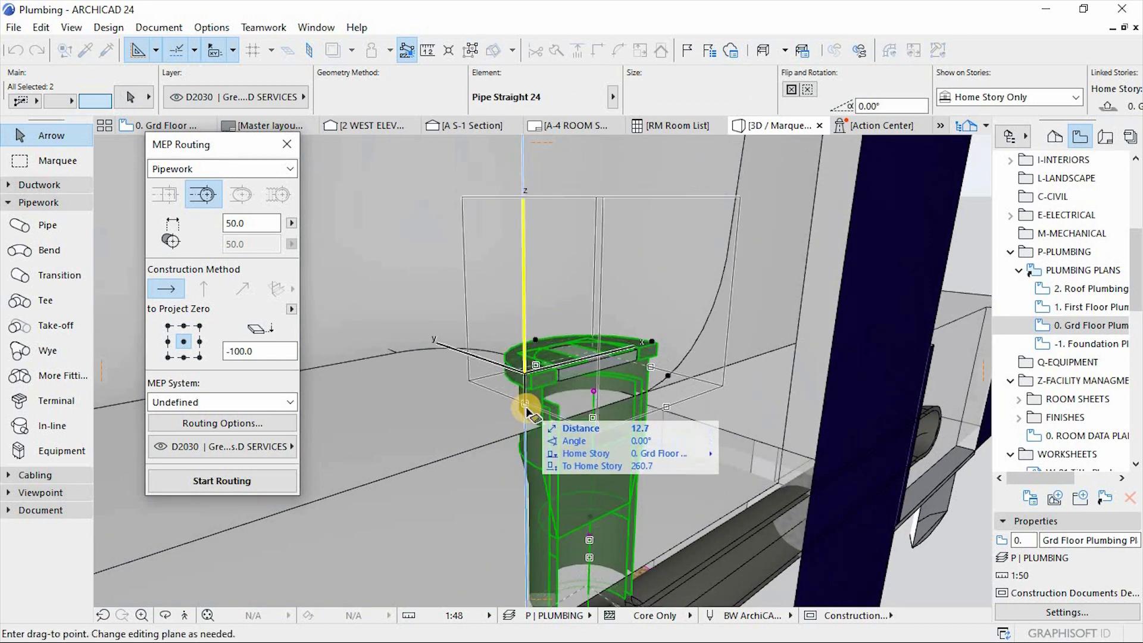
pyautogui.click(571, 309)
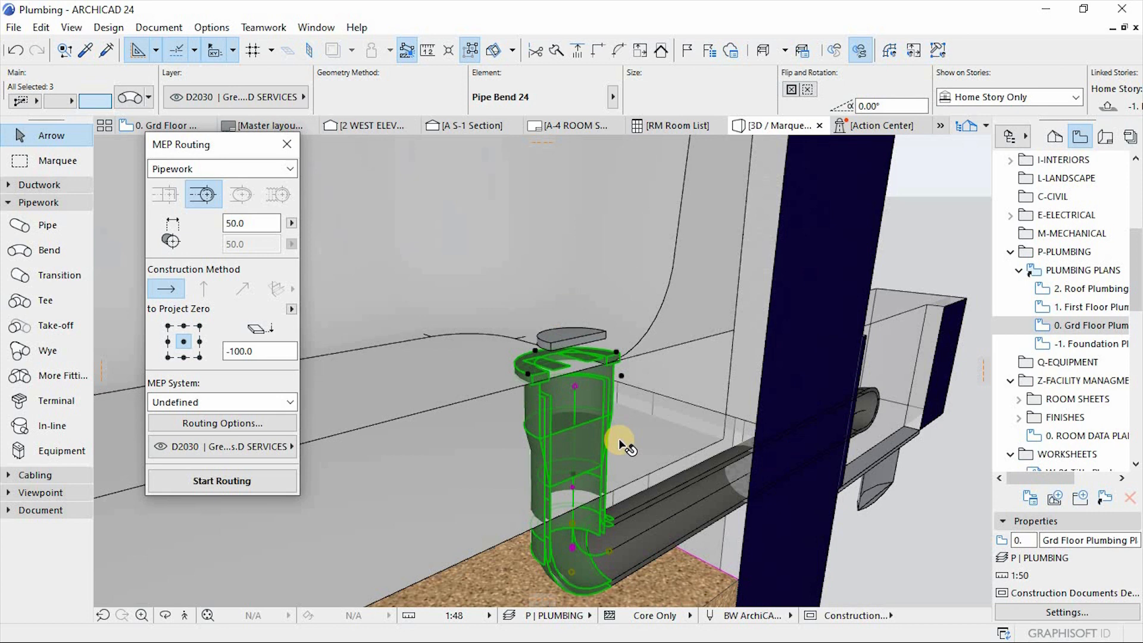
pyautogui.scroll(2, 564, 579)
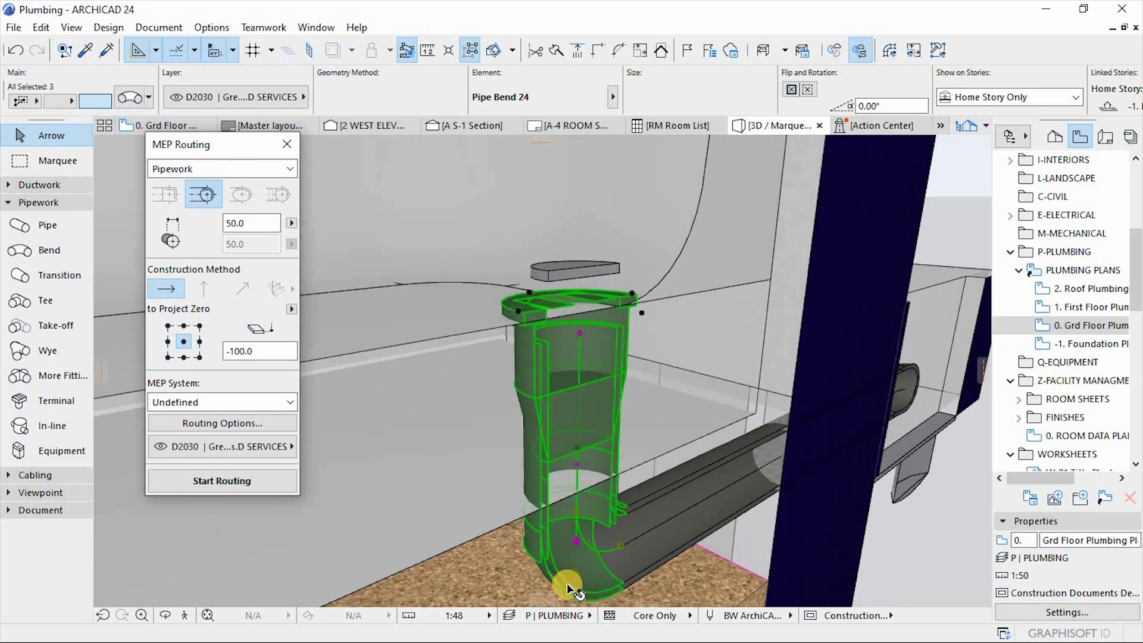
pyautogui.scroll(2, 568, 584)
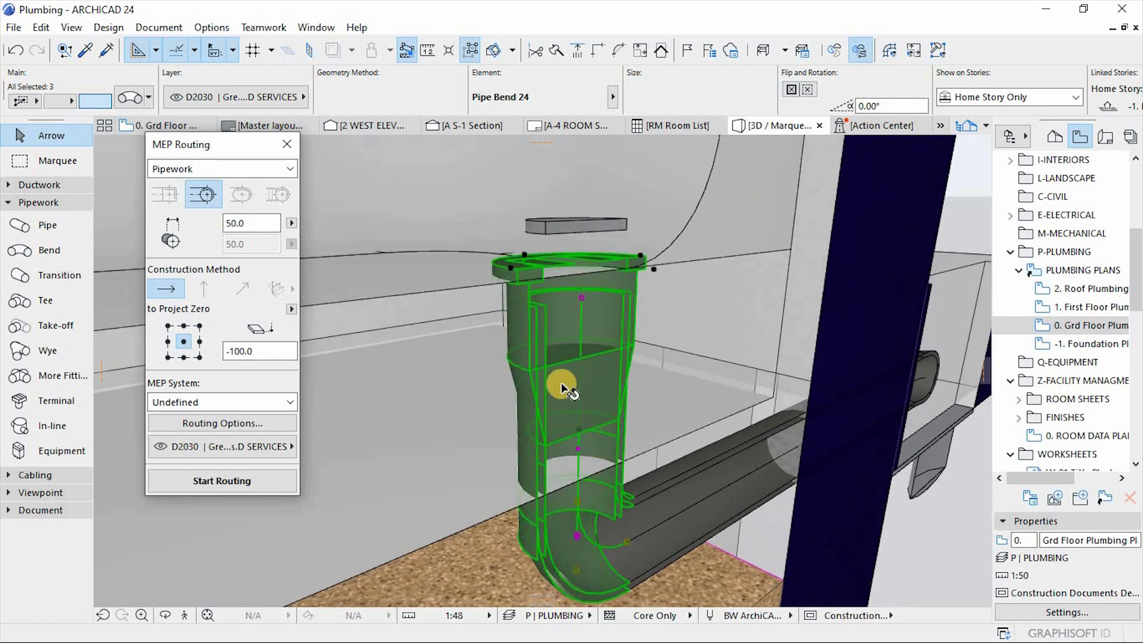
pyautogui.press('Escape')
# Step: Shorten the vertical waste pipe by stretching its lower end up above the bend, and deselect it
pyautogui.click(521, 352)
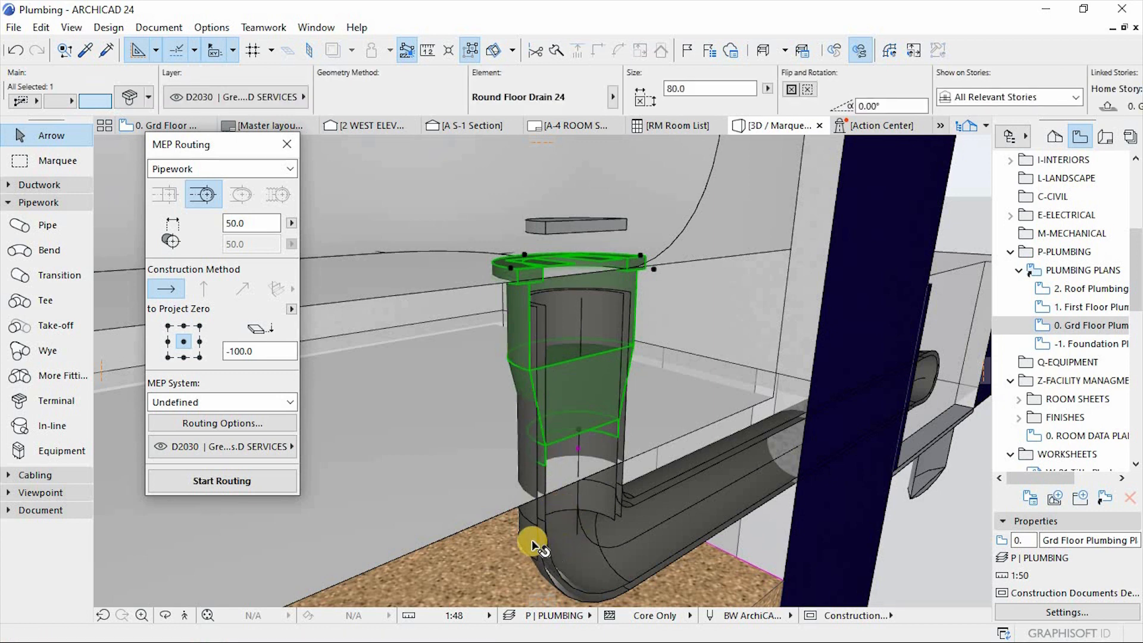
pyautogui.press('Escape')
pyautogui.click(580, 534)
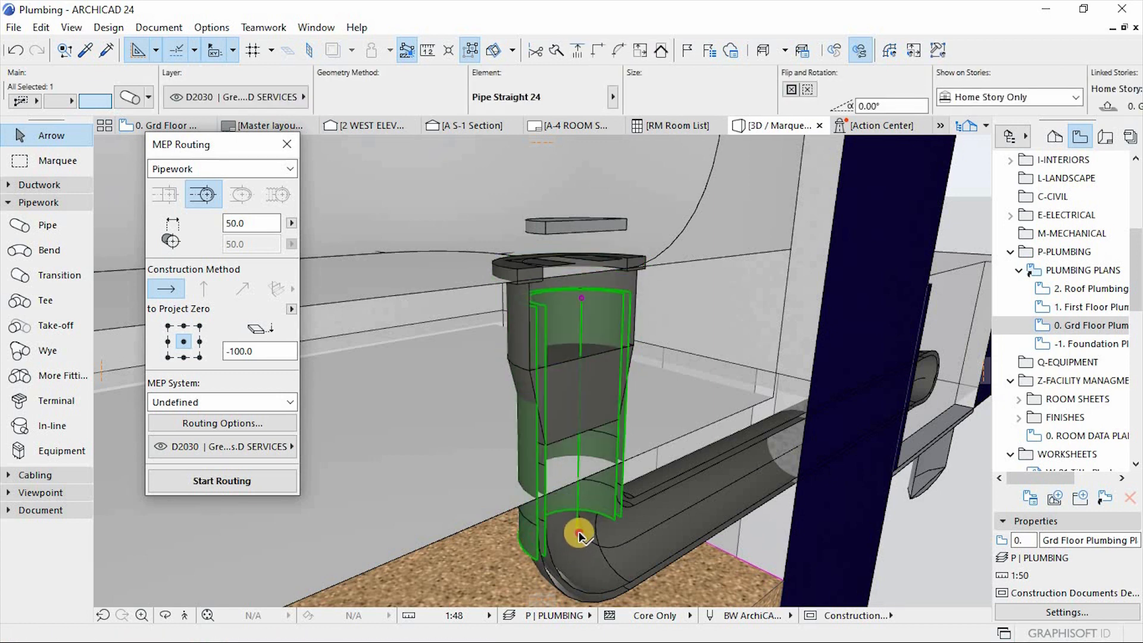
pyautogui.click(579, 535)
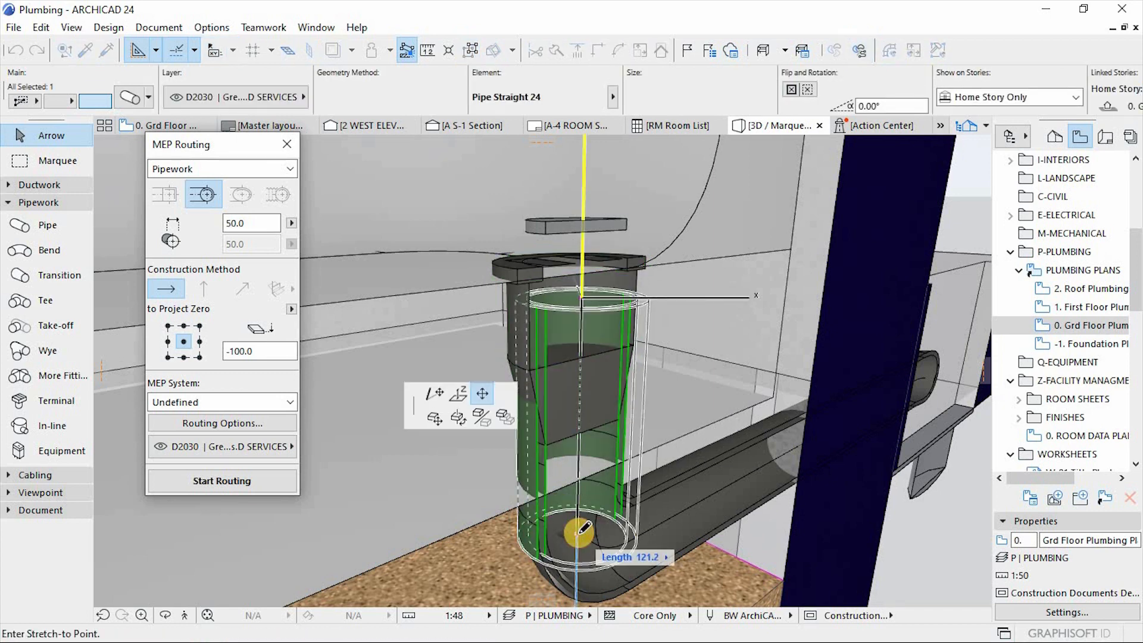
pyautogui.click(579, 476)
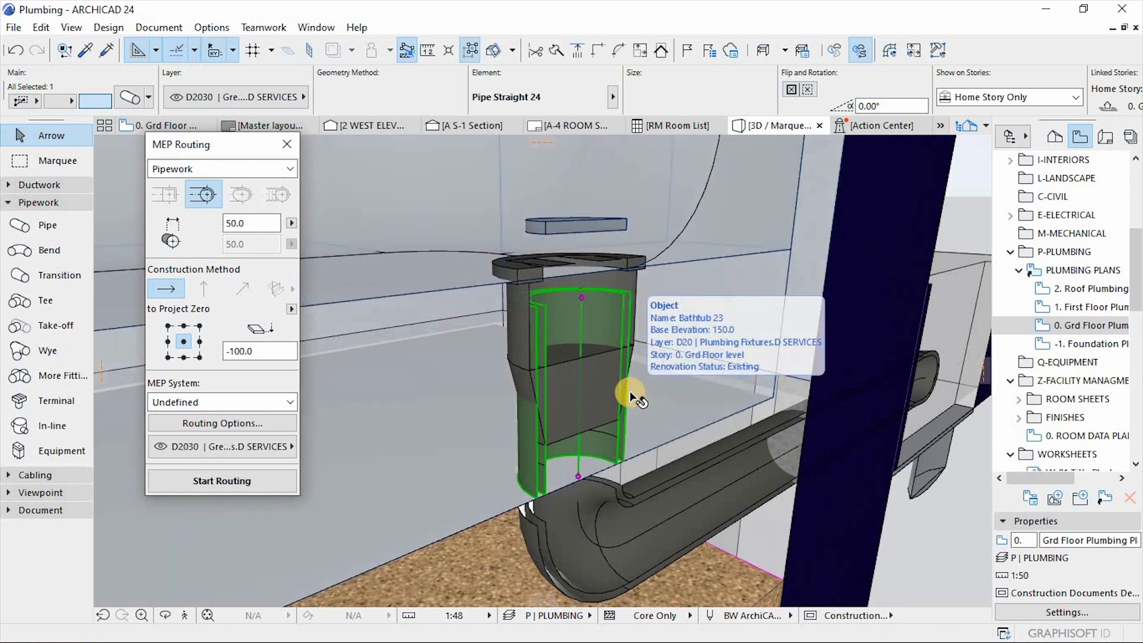
pyautogui.press('Escape')
pyautogui.keyDown('shift'); pyautogui.moveTo(680, 505); pyautogui.dragTo(647, 459, button='middle'); pyautogui.keyUp('shift')
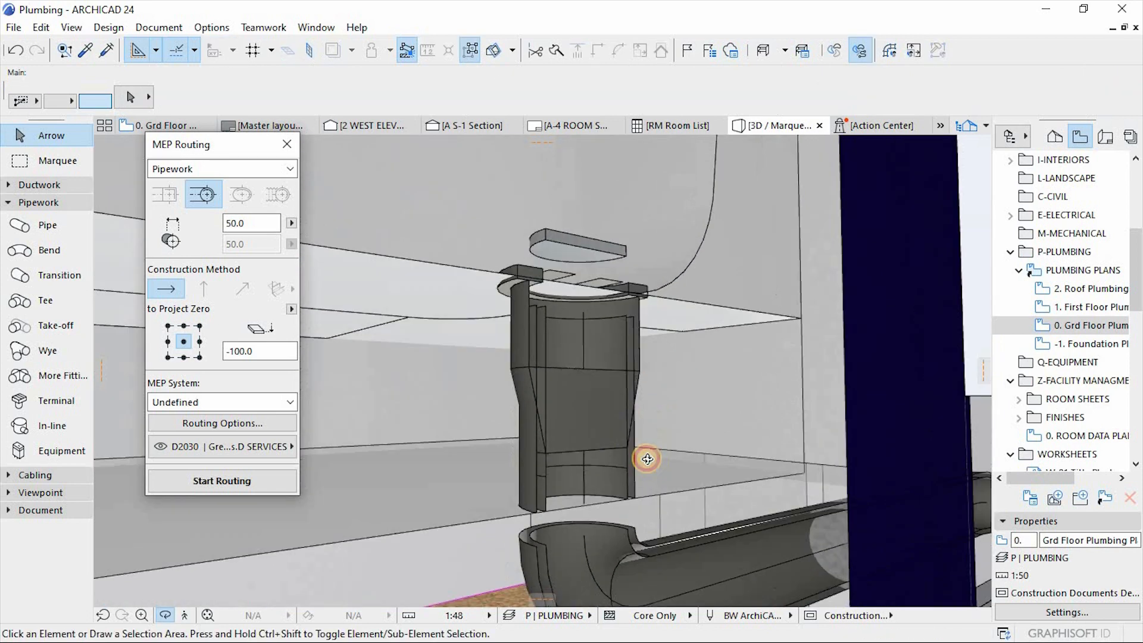
pyautogui.scroll(3, 572, 555)
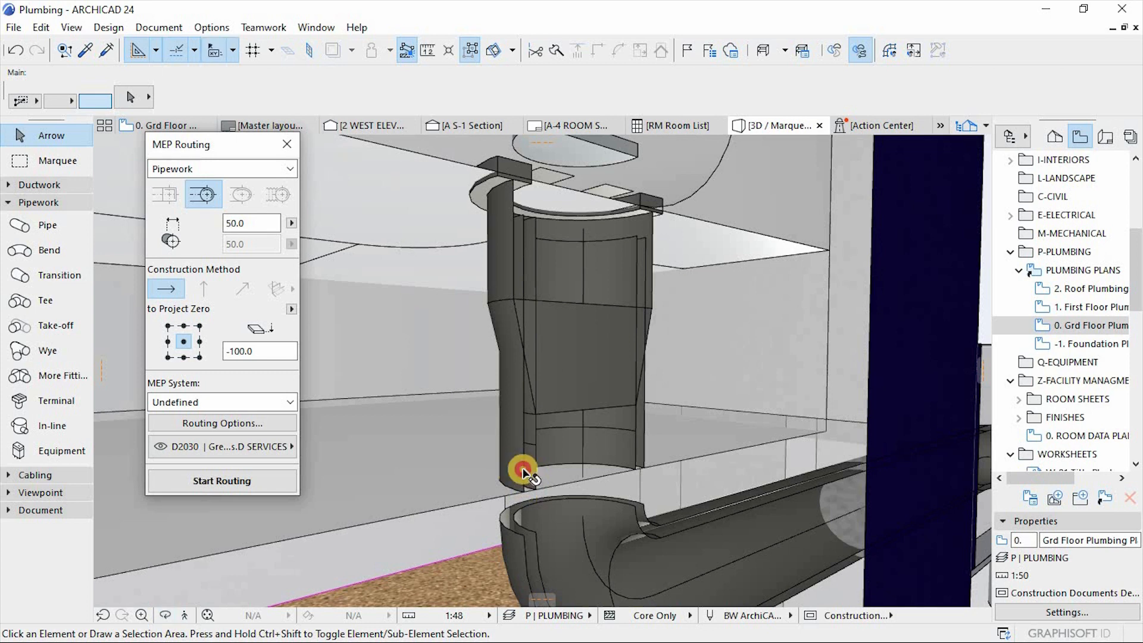
pyautogui.click(524, 474)
pyautogui.click(582, 477)
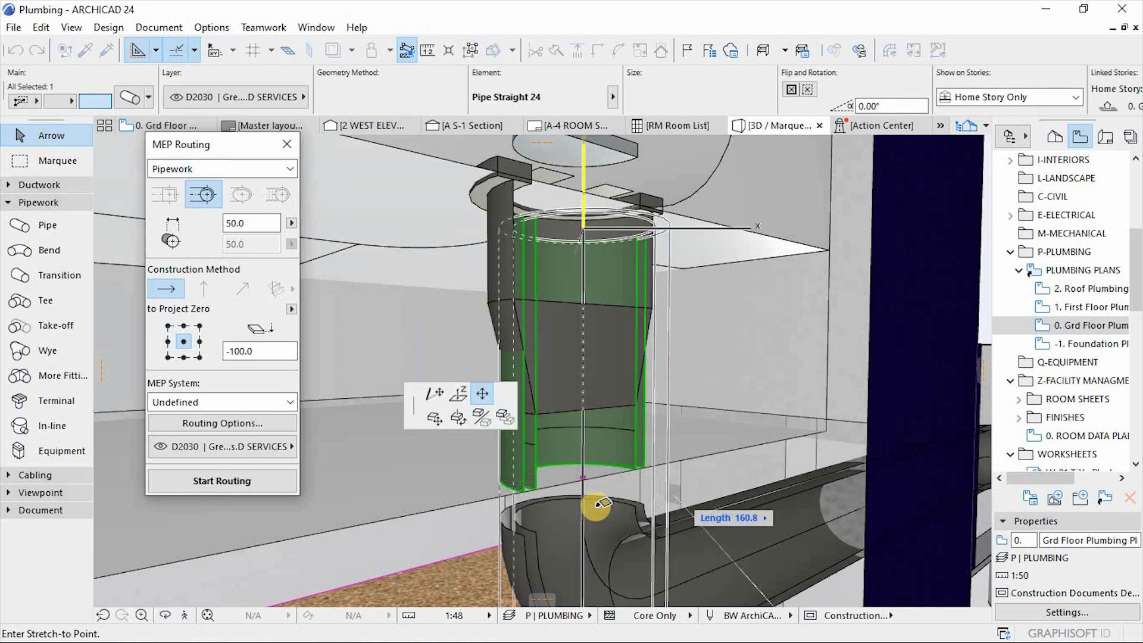
pyautogui.scroll(2, 584, 512)
pyautogui.press('Escape')
pyautogui.press('Escape')
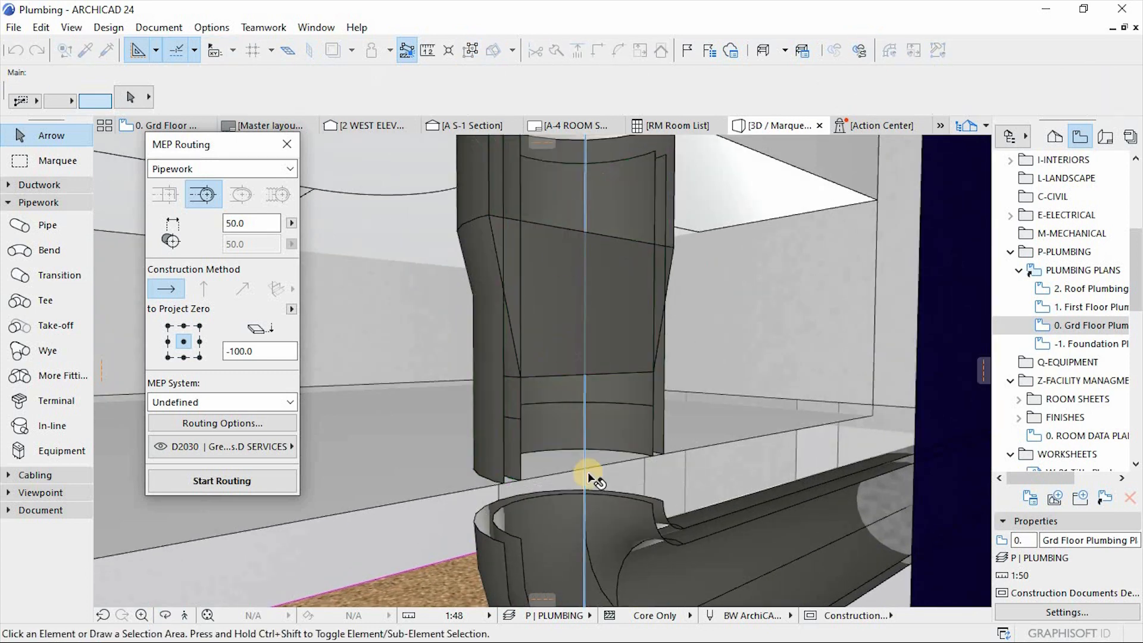
# Step: Lengthen the vertical waste pipe by stretching its lower end down to the opening of the bend, and deselect everything
pyautogui.scroll(-5, 534, 456)
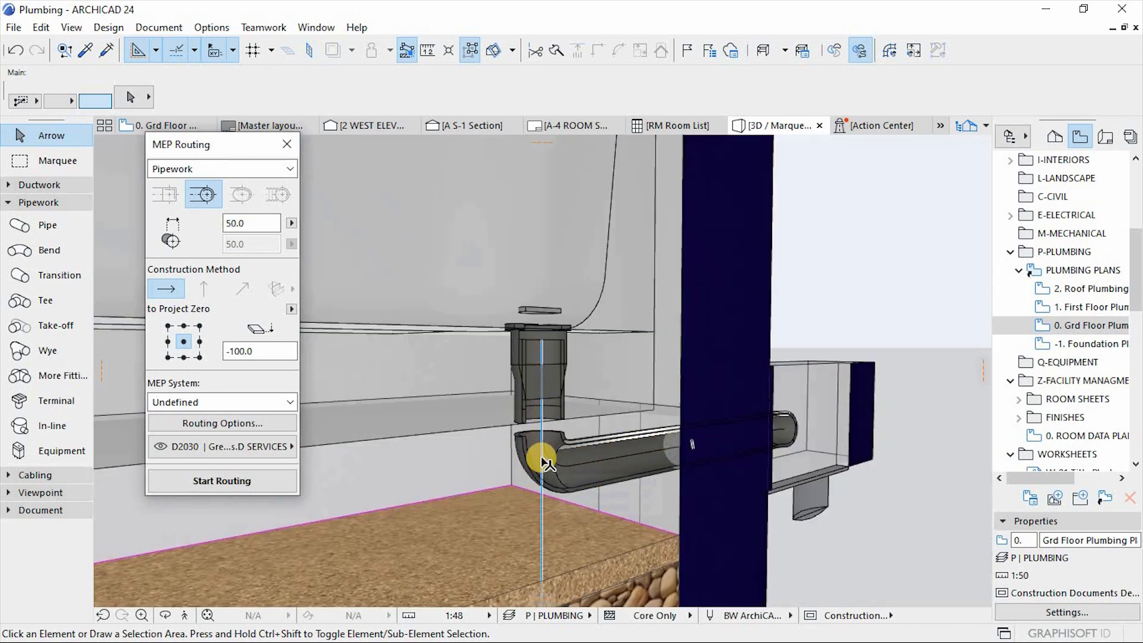
pyautogui.scroll(4, 542, 450)
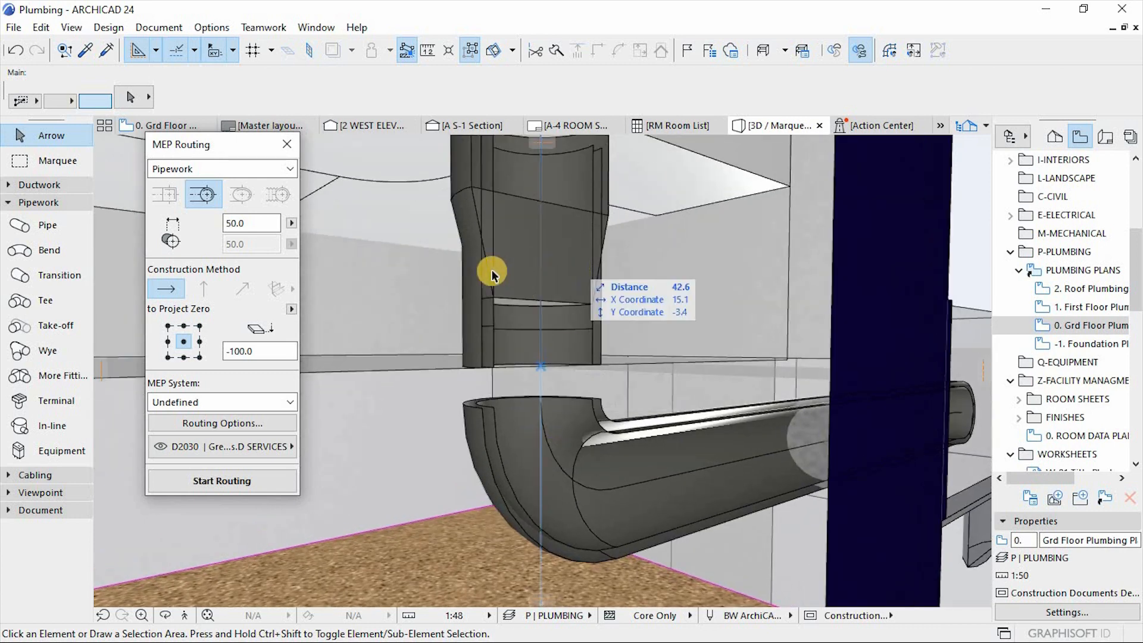
pyautogui.click(474, 321)
pyautogui.scroll(3, 509, 410)
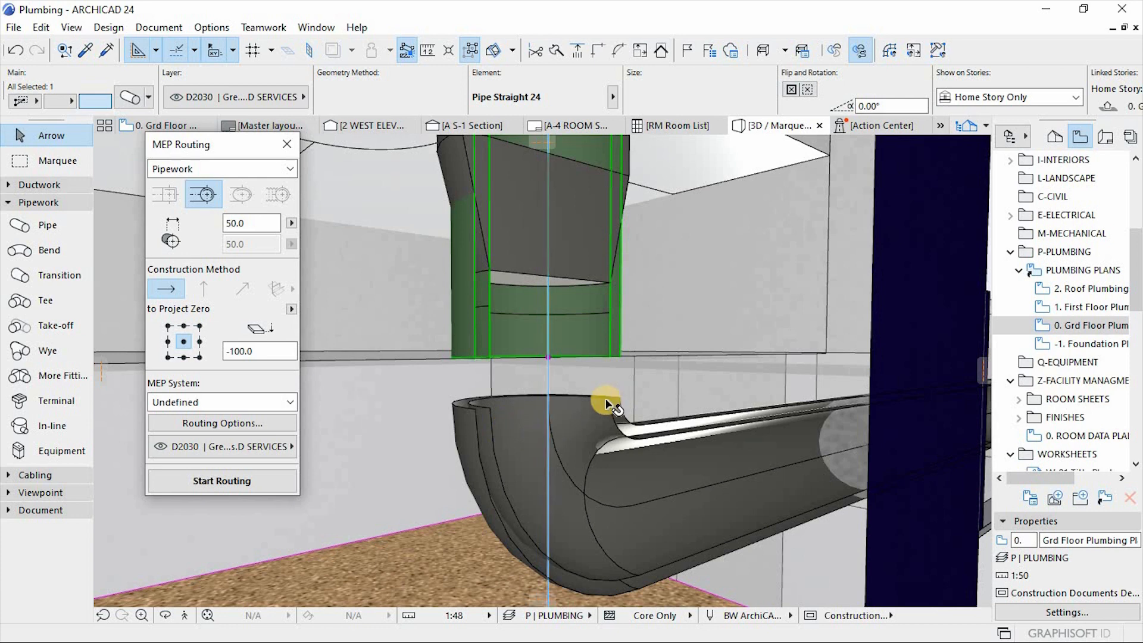
pyautogui.click(520, 430)
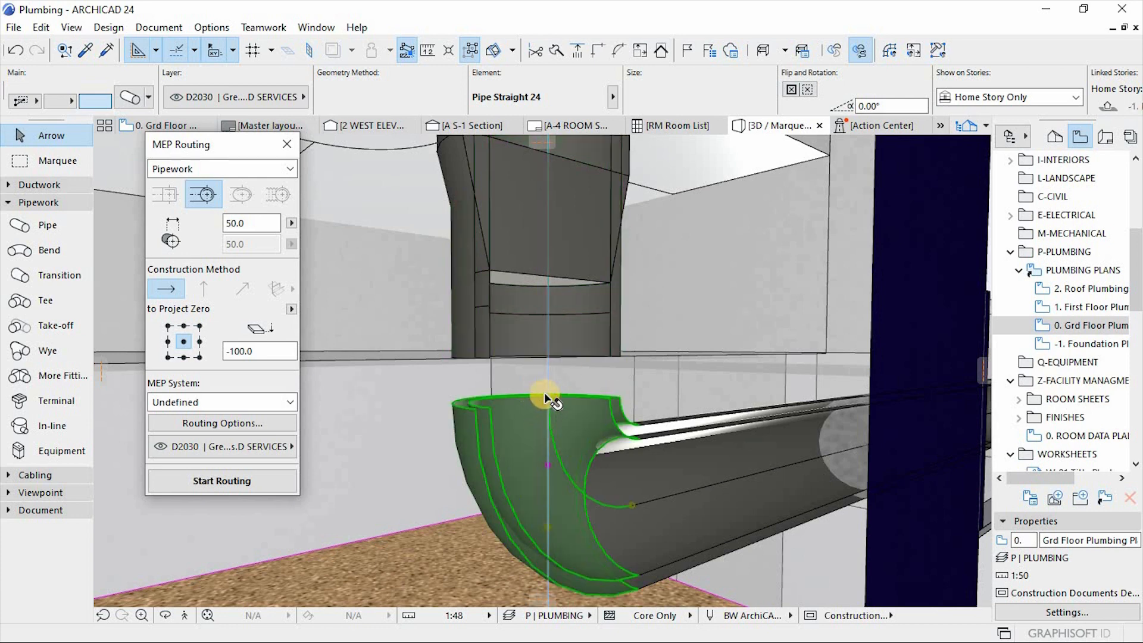
pyautogui.click(551, 363)
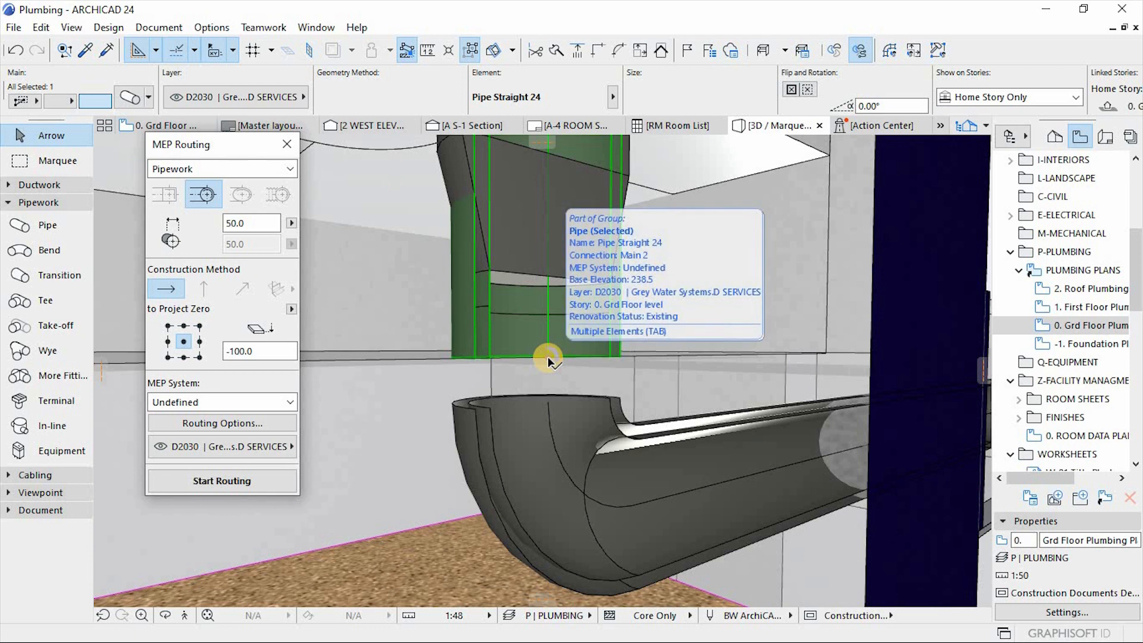
pyautogui.click(549, 361)
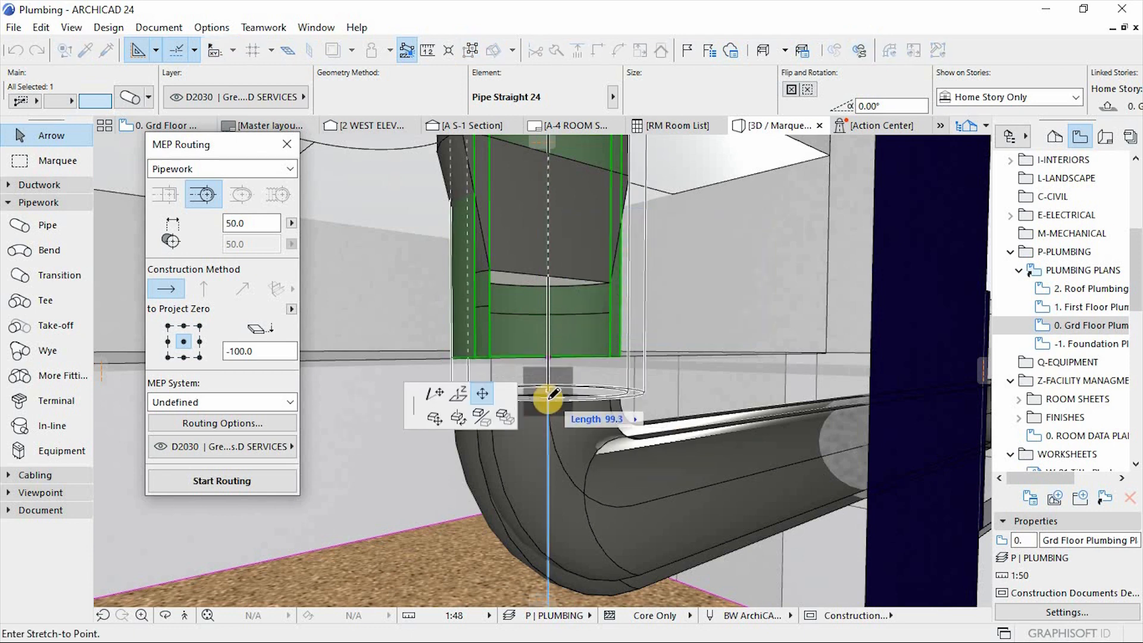
pyautogui.click(661, 452)
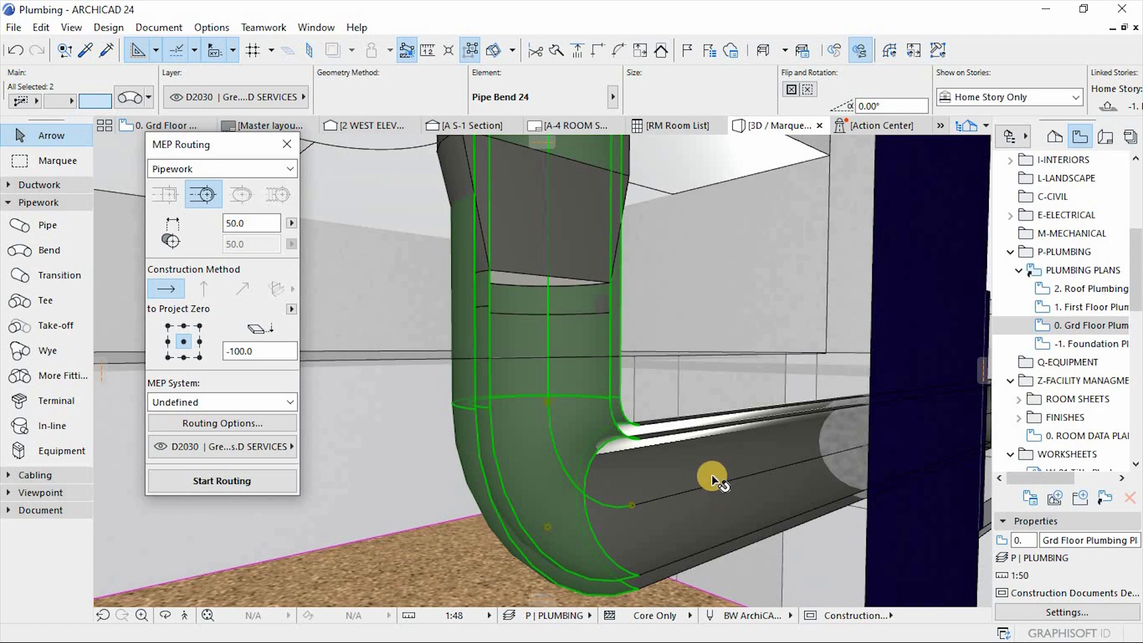
pyautogui.press('Escape')
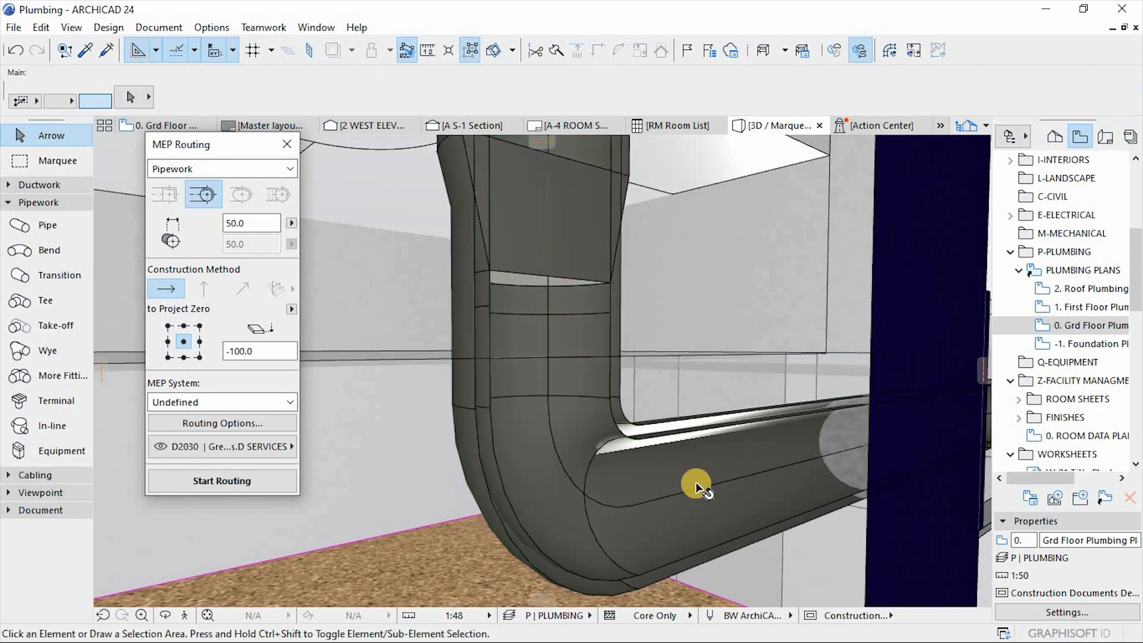
# Step: Shorten the vertical waste pipe by stretching its upper end down to the lower end of the floor drain
pyautogui.keyDown('shift'); pyautogui.moveTo(652, 485); pyautogui.dragTo(529, 263, button='middle'); pyautogui.keyUp('shift')
pyautogui.scroll(2, 529, 263)
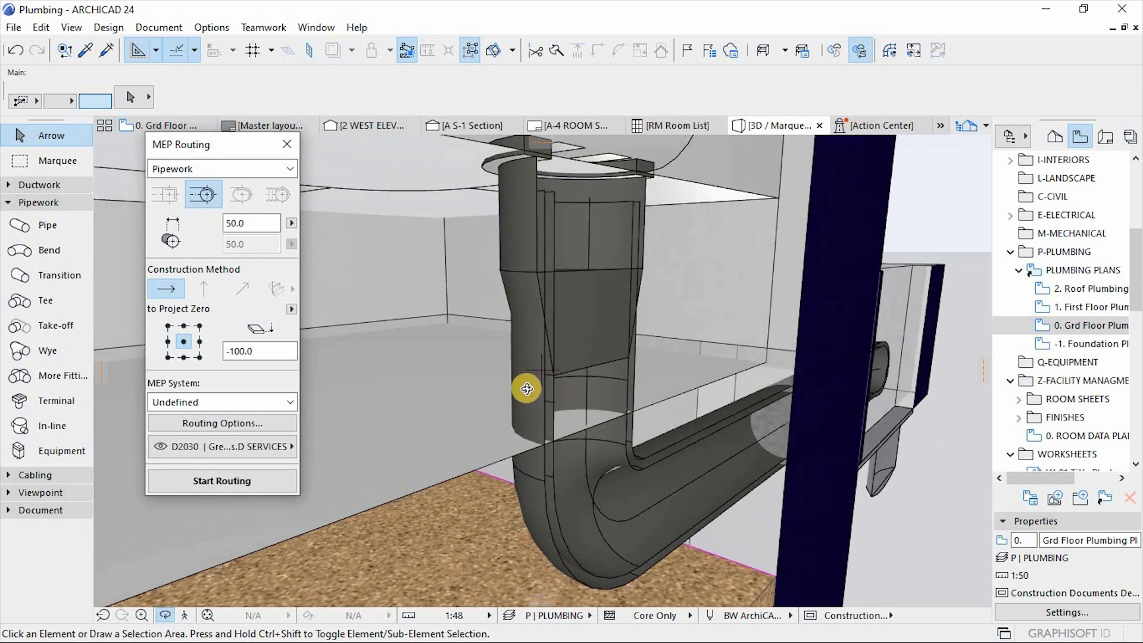
pyautogui.click(587, 206)
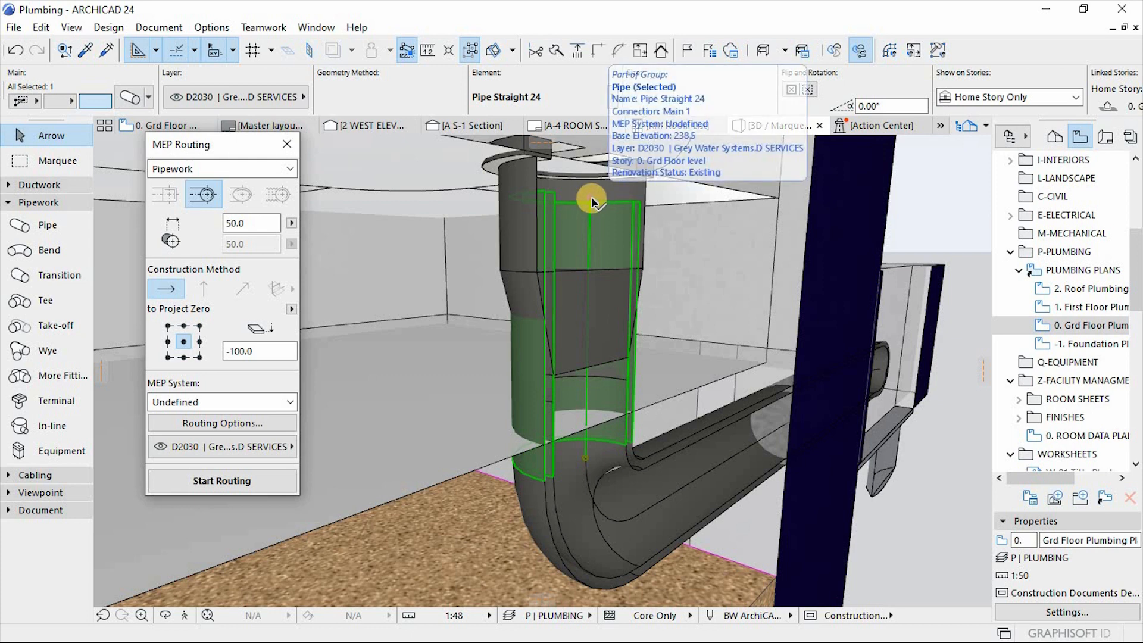
pyautogui.click(591, 198)
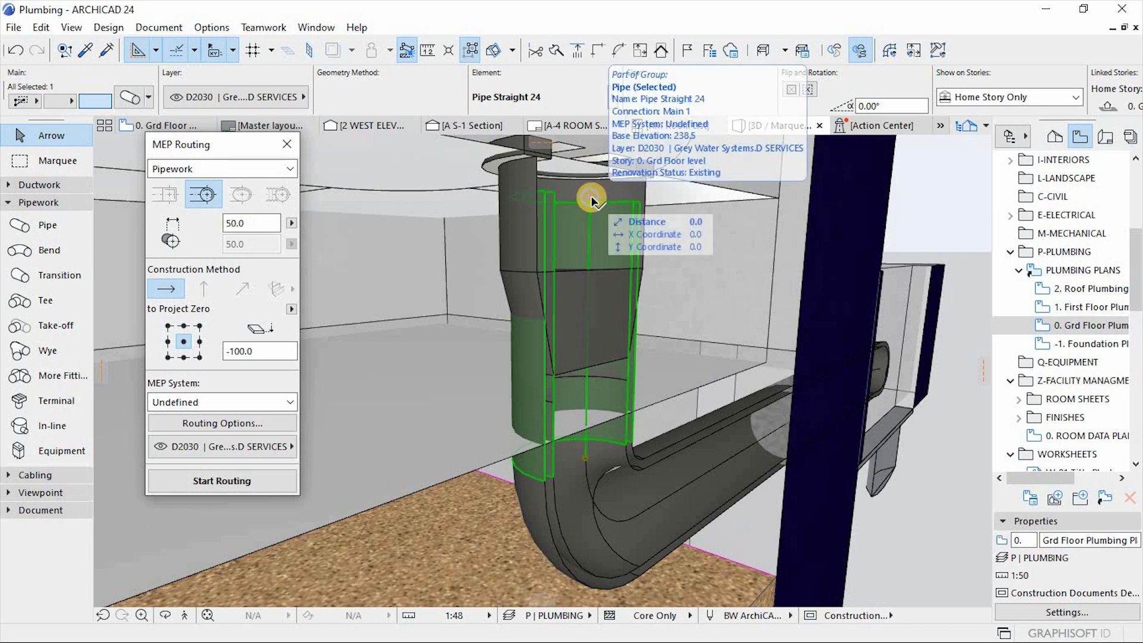
pyautogui.click(591, 198)
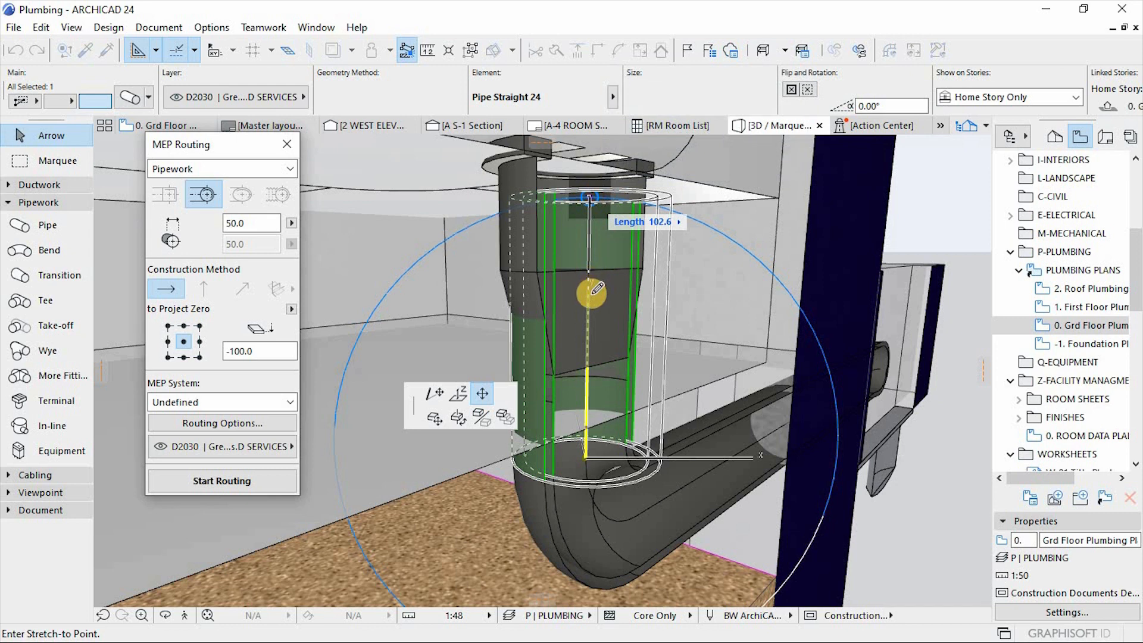
pyautogui.click(586, 387)
# Step: Stretch the round floor drain's lower connection onto the top of the shortened vertical pipe, and deselect both
pyautogui.scroll(3, 584, 394)
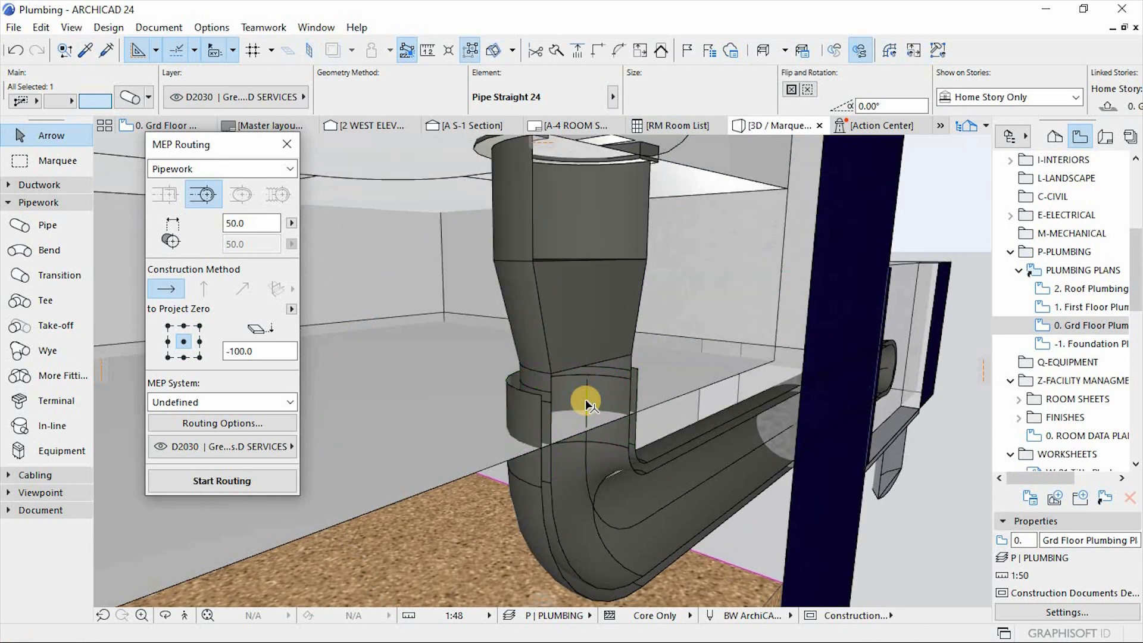
pyautogui.click(517, 273)
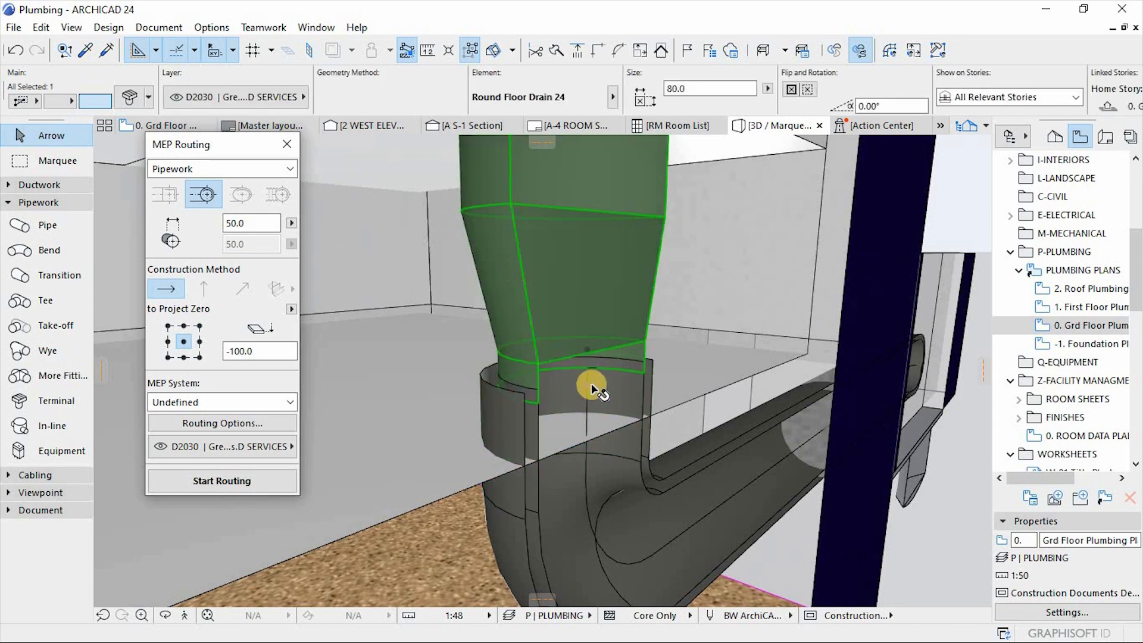
pyautogui.click(586, 366)
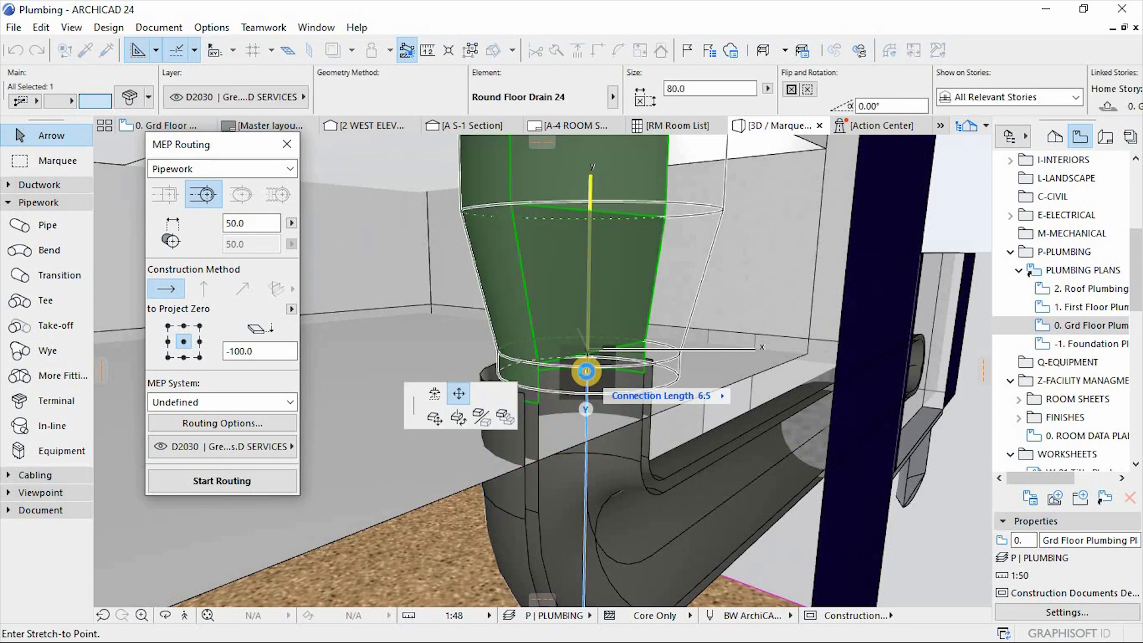
pyautogui.click(587, 372)
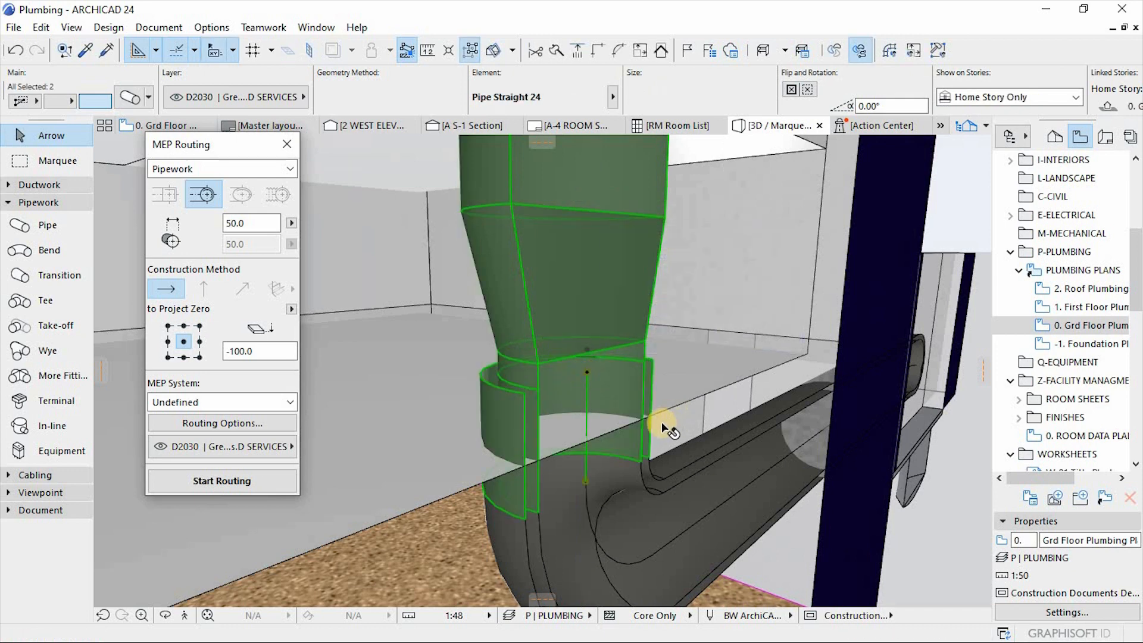
pyautogui.press('Escape')
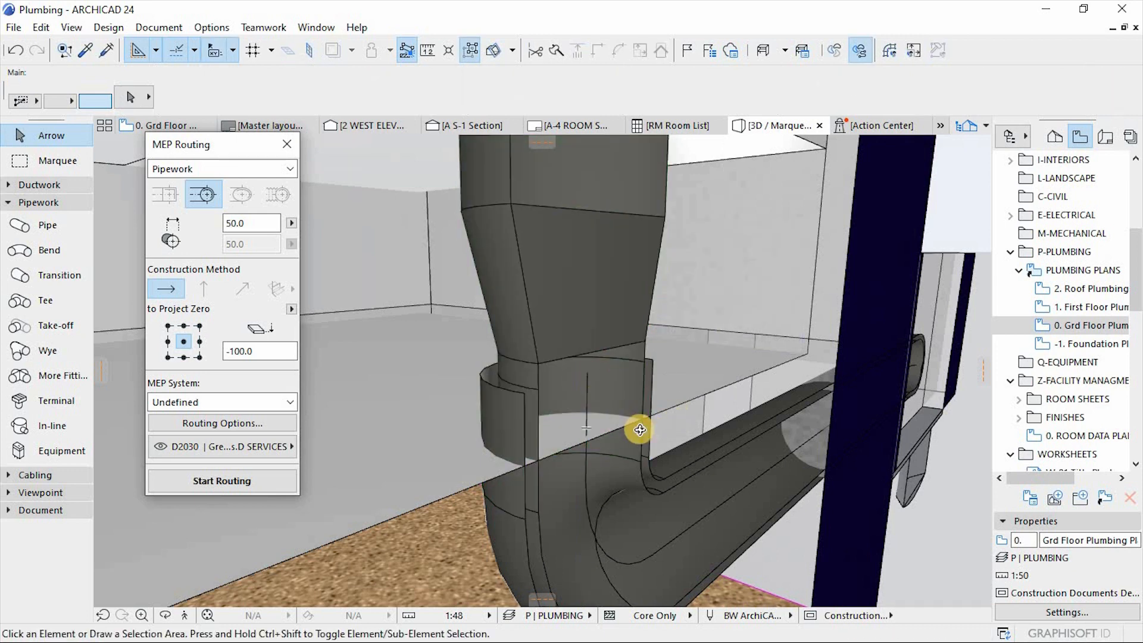
# Step: Set the insulation thickness of the short vertical pipe and the horizontal waste pipe to 2 mm together, and deselect them
pyautogui.keyDown('shift'); pyautogui.moveTo(639, 429); pyautogui.dragTo(447, 467, button='middle'); pyautogui.keyUp('shift')
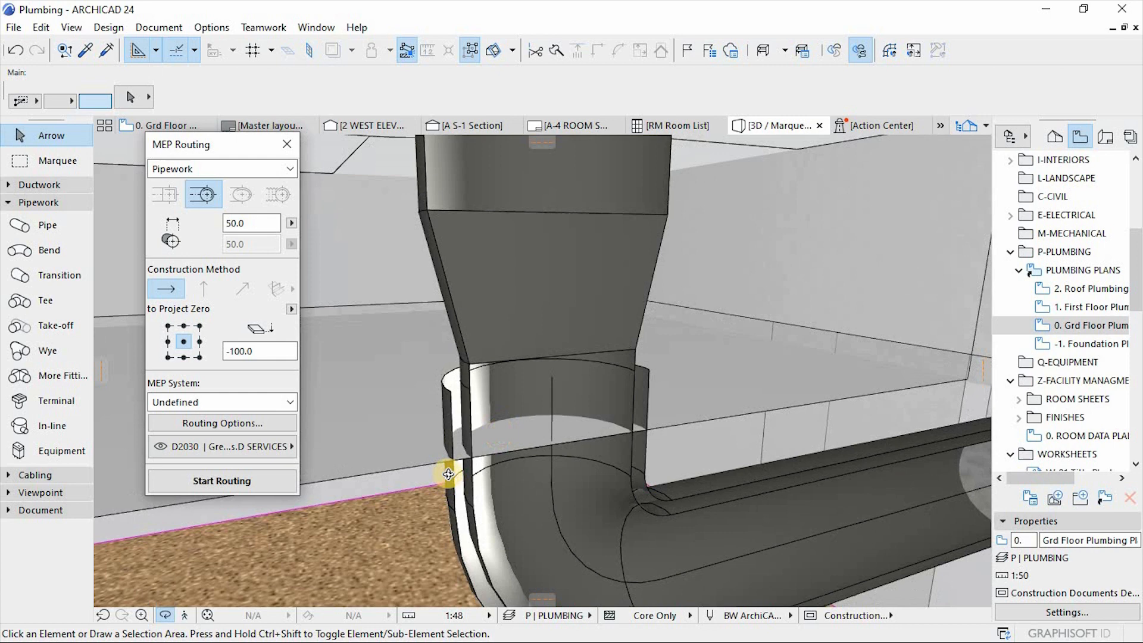
pyautogui.click(515, 476)
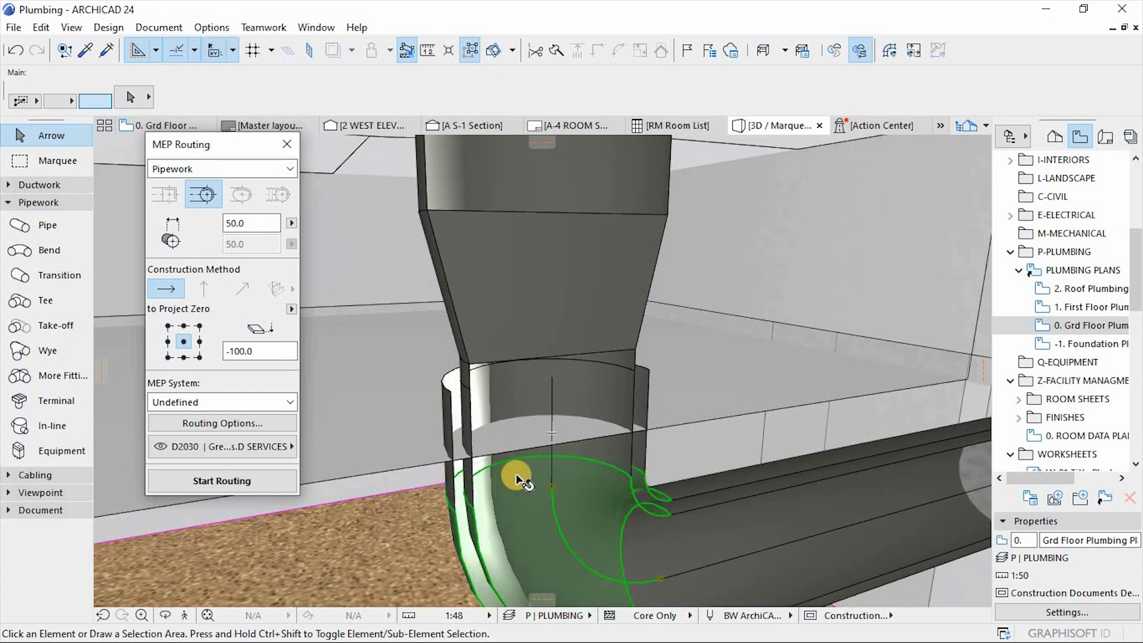
pyautogui.click(598, 388)
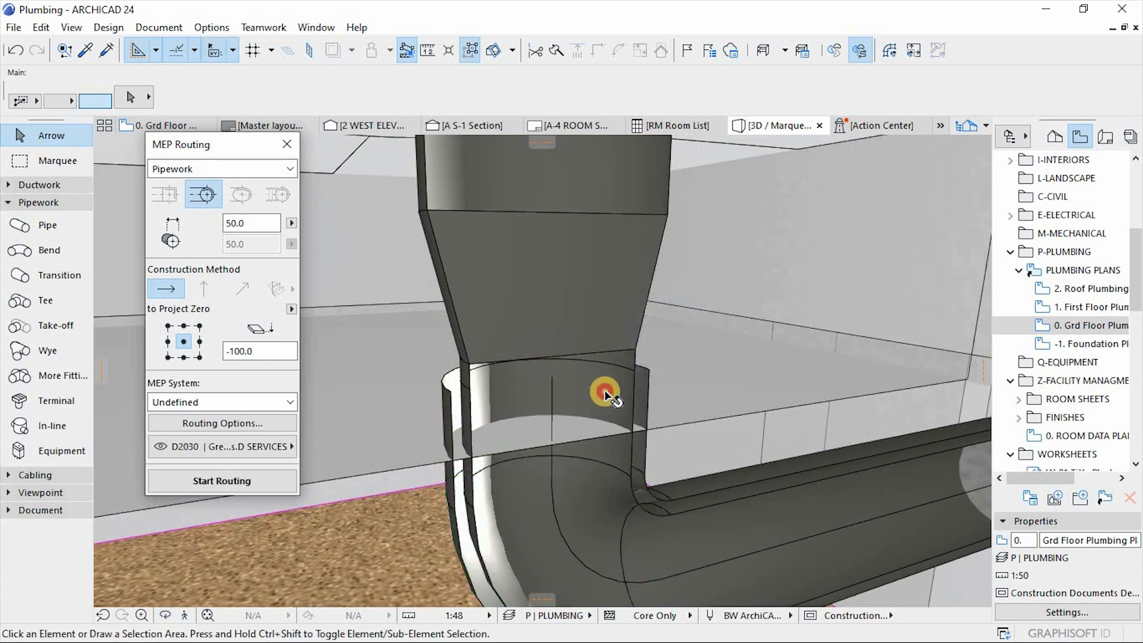
pyautogui.keyDown('shift'); pyautogui.click(842, 514); pyautogui.keyUp('shift')
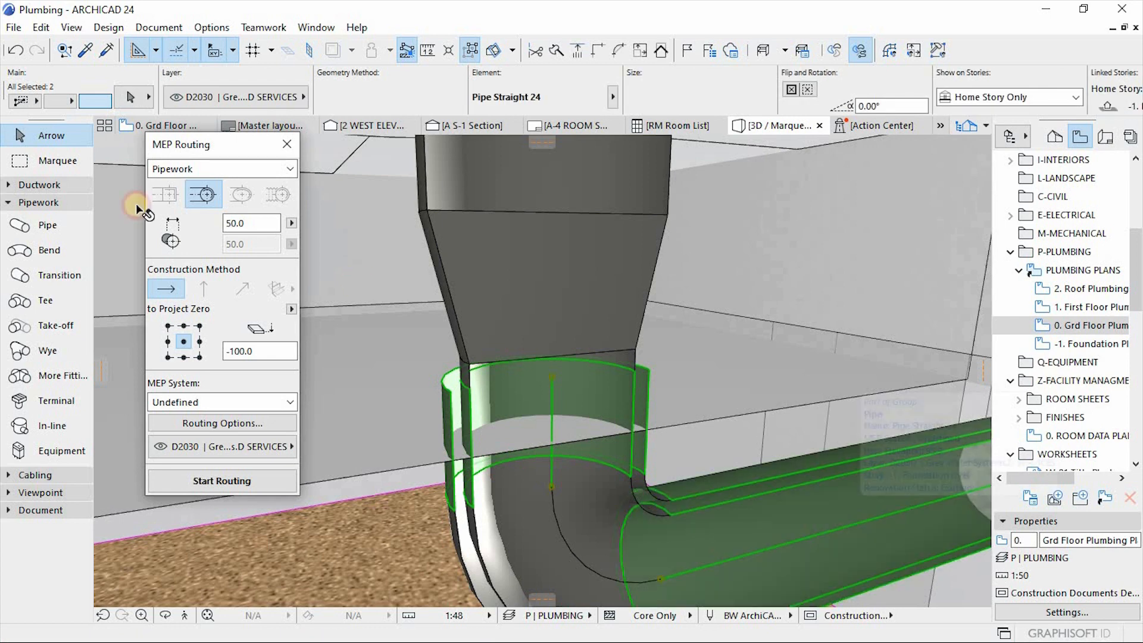
pyautogui.click(126, 104)
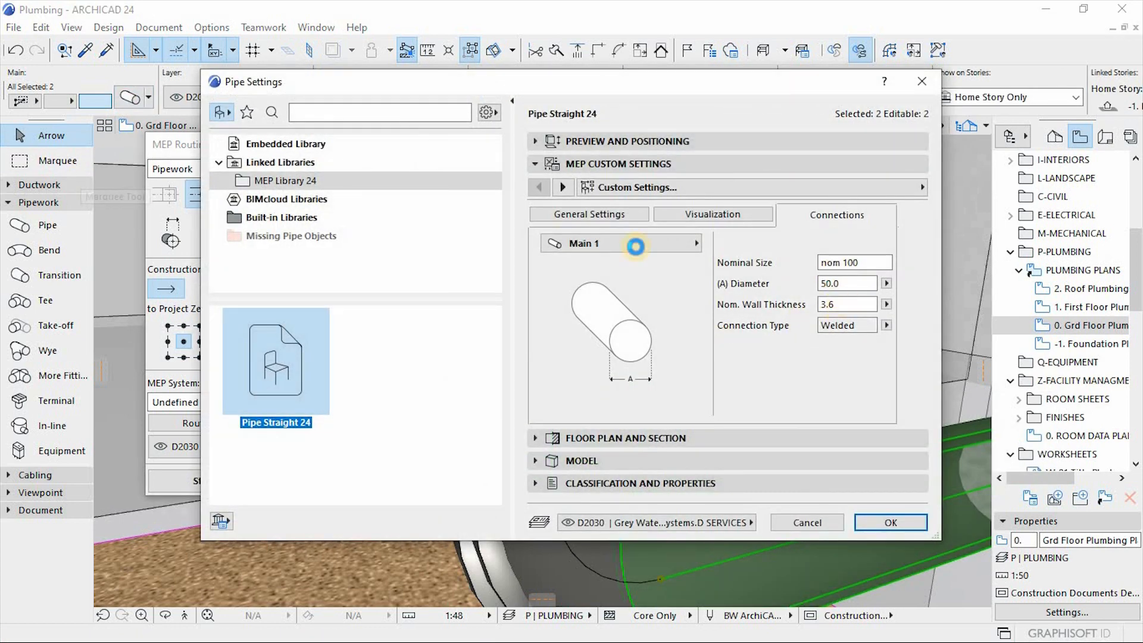
pyautogui.click(599, 216)
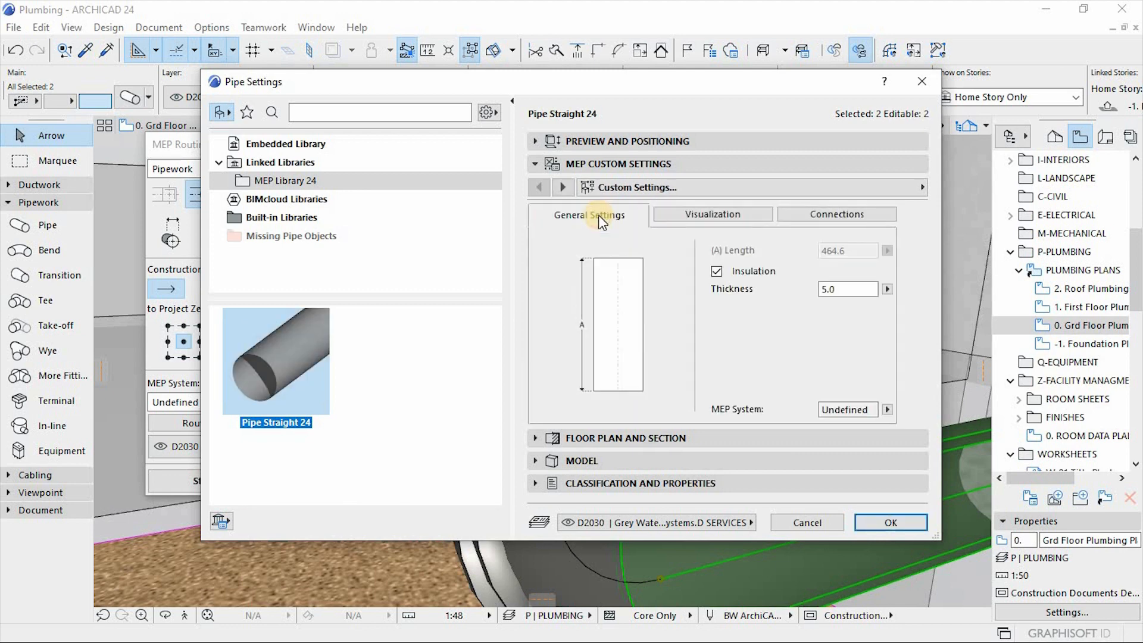
pyautogui.click(816, 289)
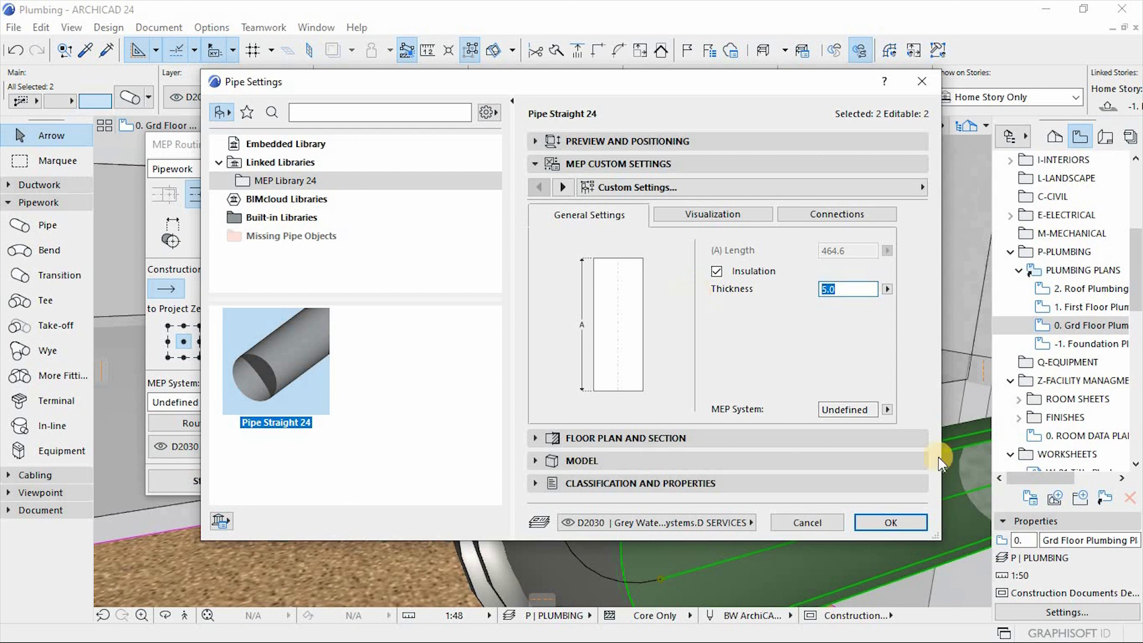
pyautogui.click(891, 522)
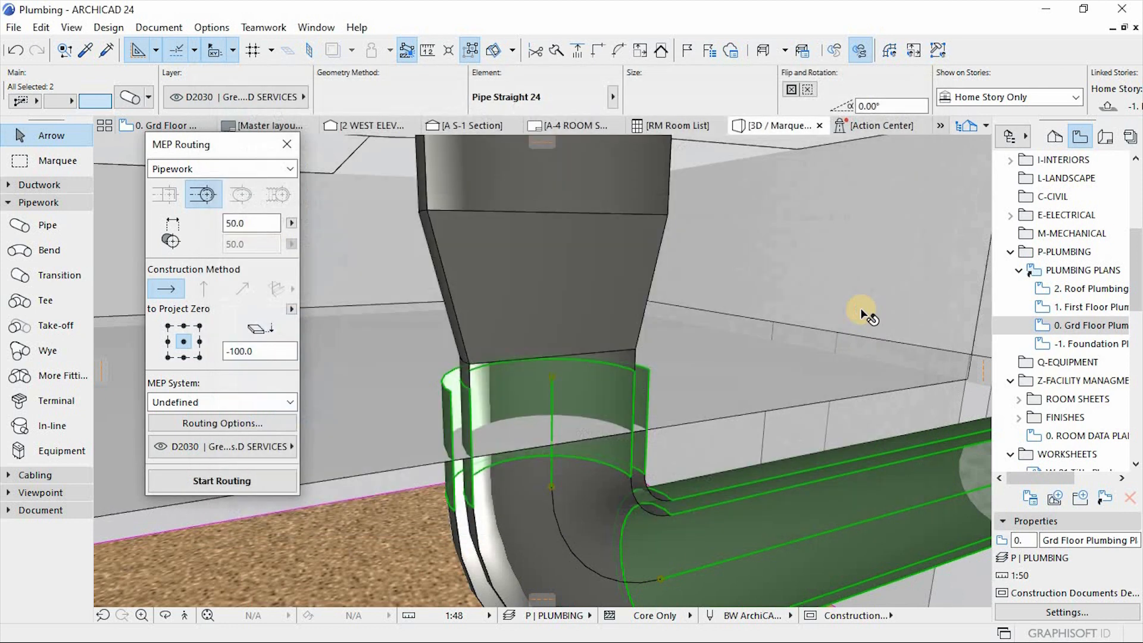
pyautogui.press('Escape')
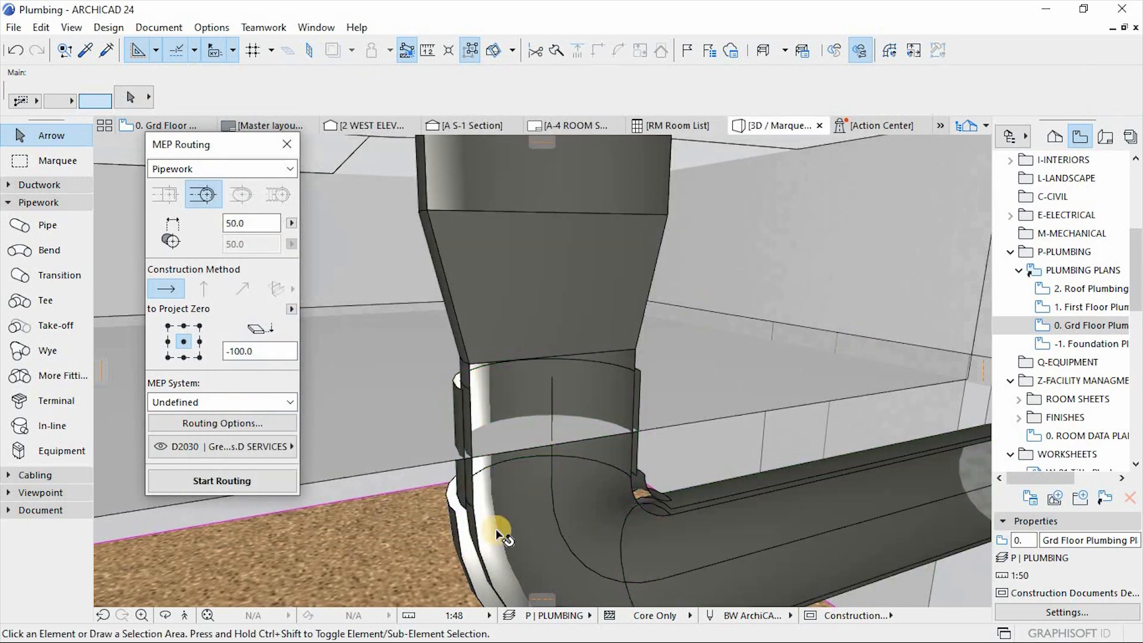
# Step: Set the pipe bend's insulation thickness to match the 2 mm of the adjoining pipes, and deselect it
pyautogui.click(498, 530)
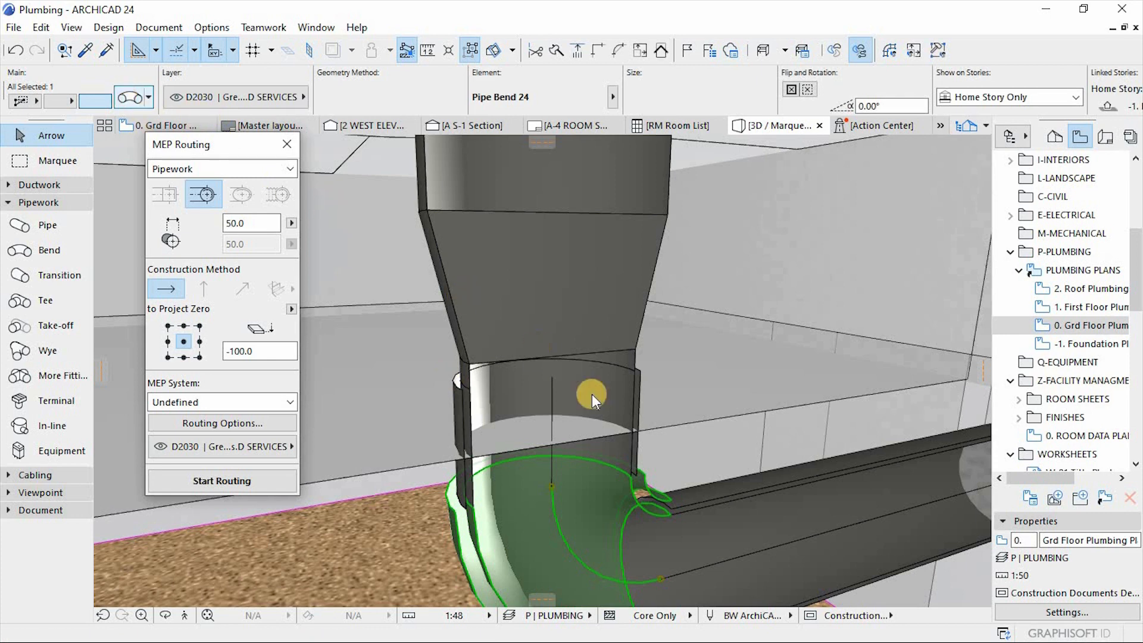
pyautogui.hotkey('ctrl', 't')
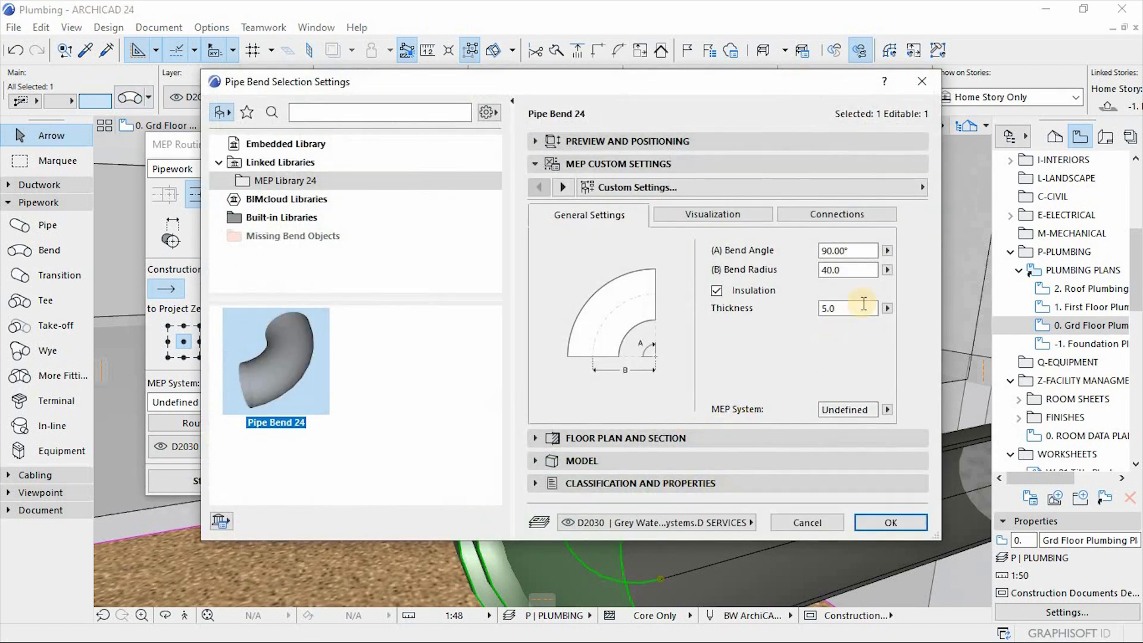
pyautogui.doubleClick(844, 309)
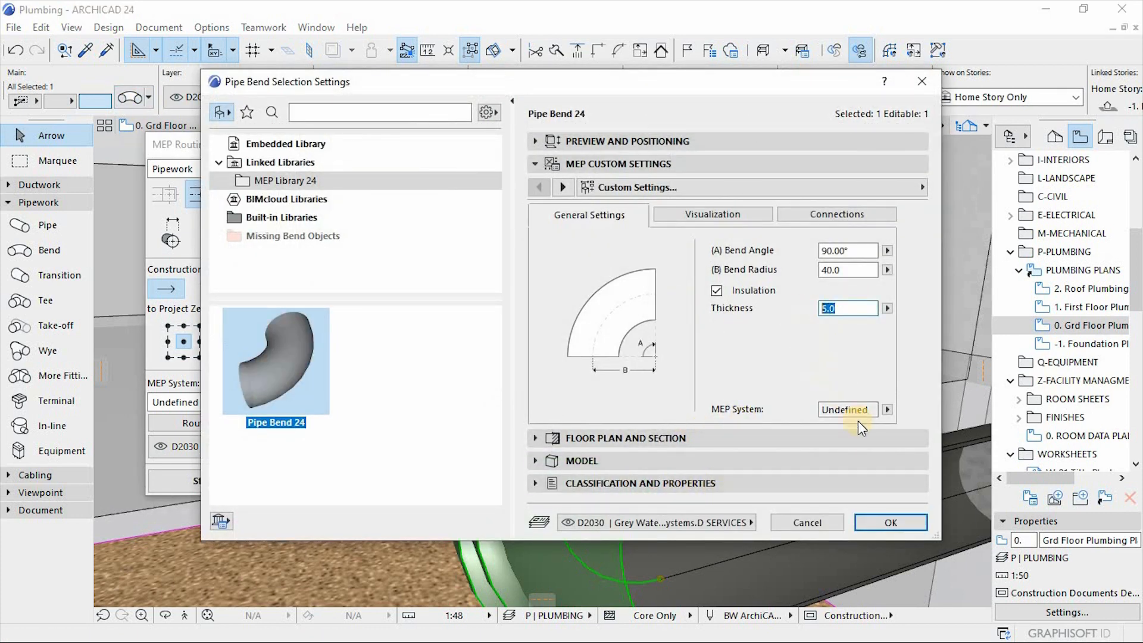
pyautogui.click(870, 518)
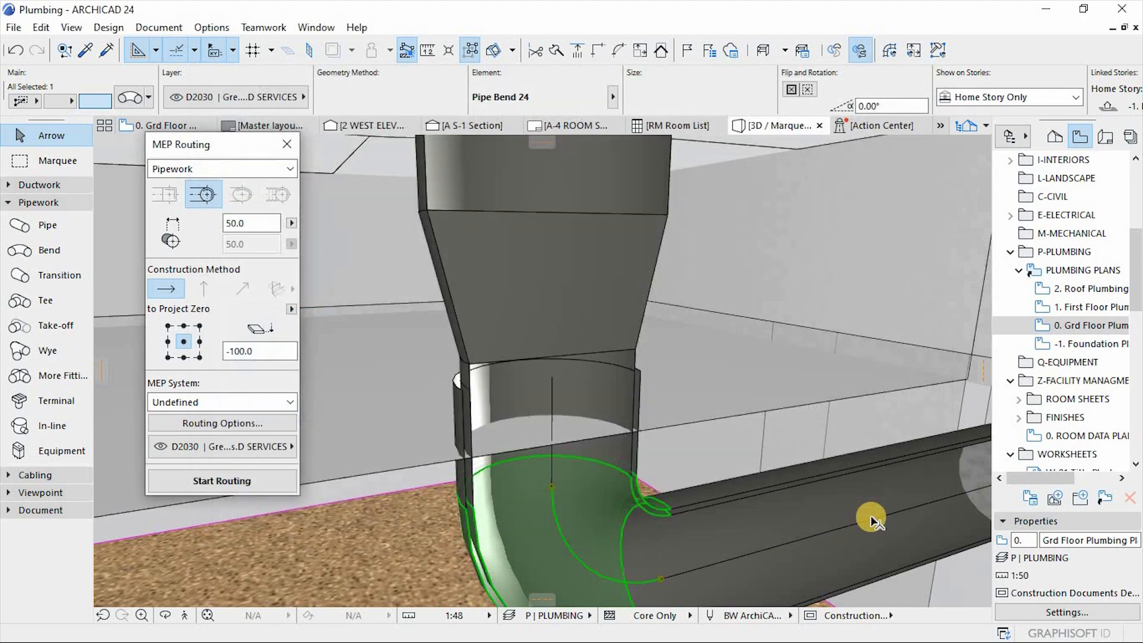
pyautogui.scroll(-5, 870, 515)
pyautogui.press('Escape')
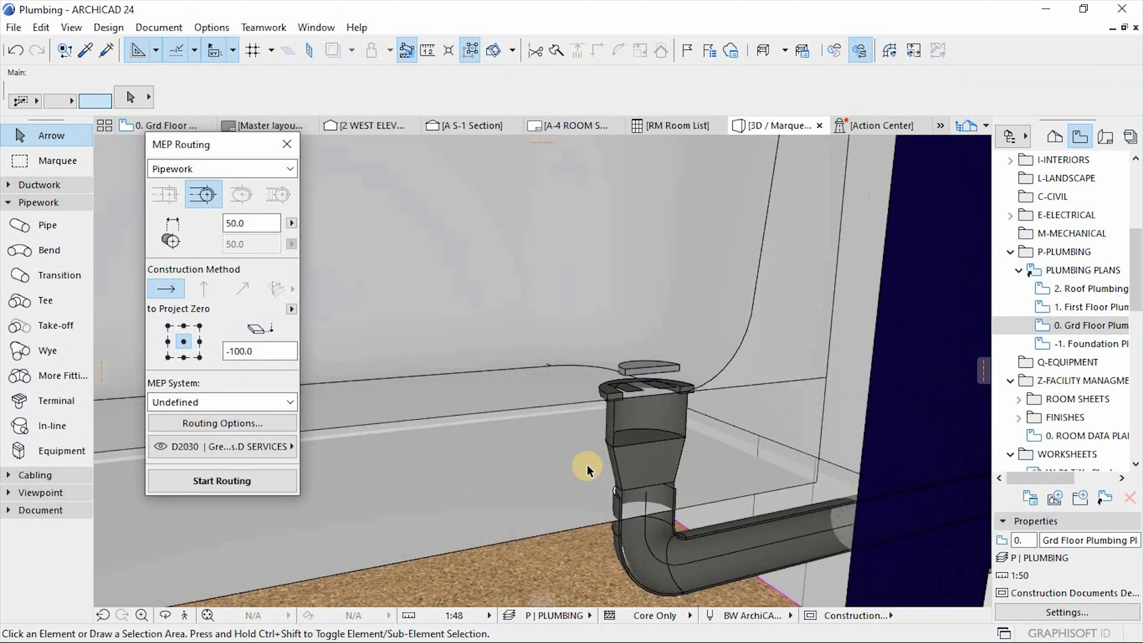
# Step: Select the short vertical pipe below the floor drain and set its connection type to Flanged
pyautogui.click(618, 502)
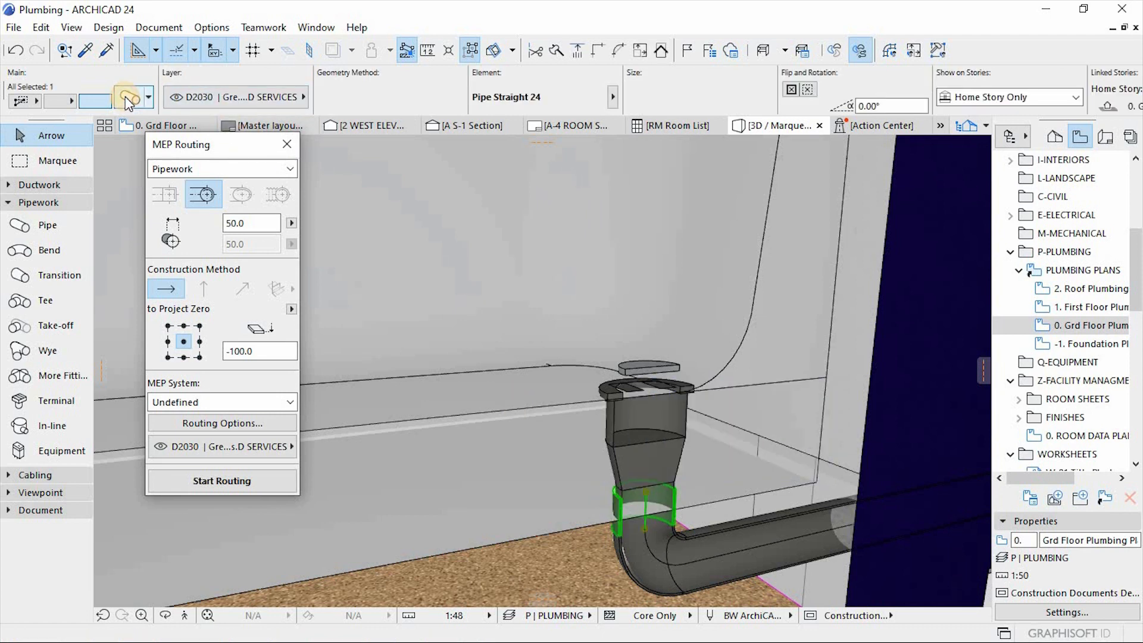
pyautogui.hotkey('ctrl', 't')
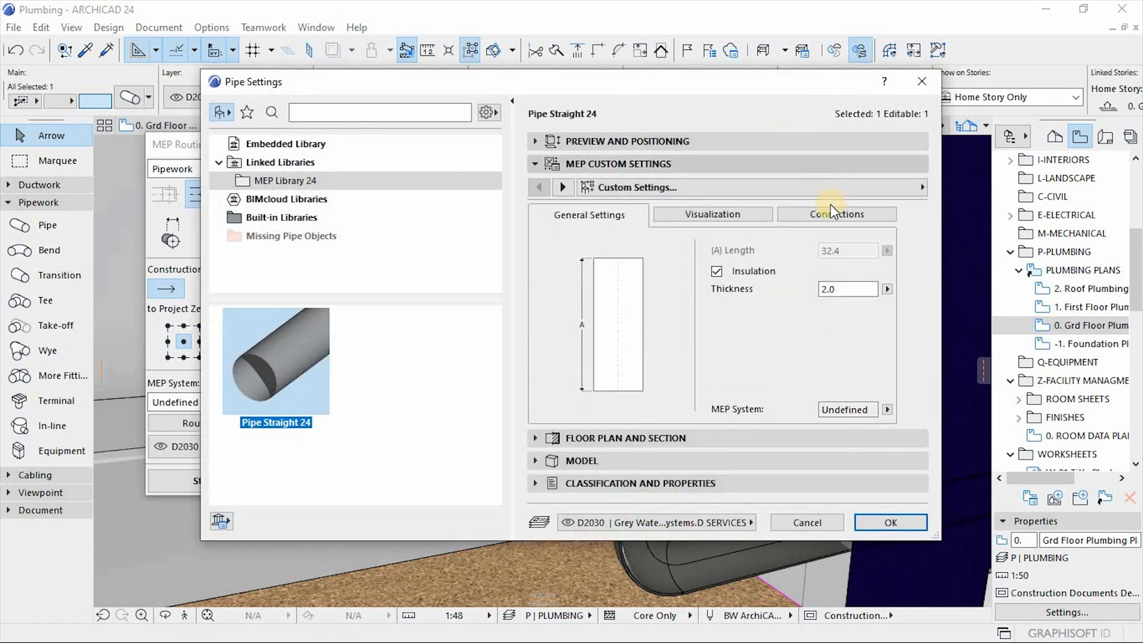
pyautogui.click(840, 287)
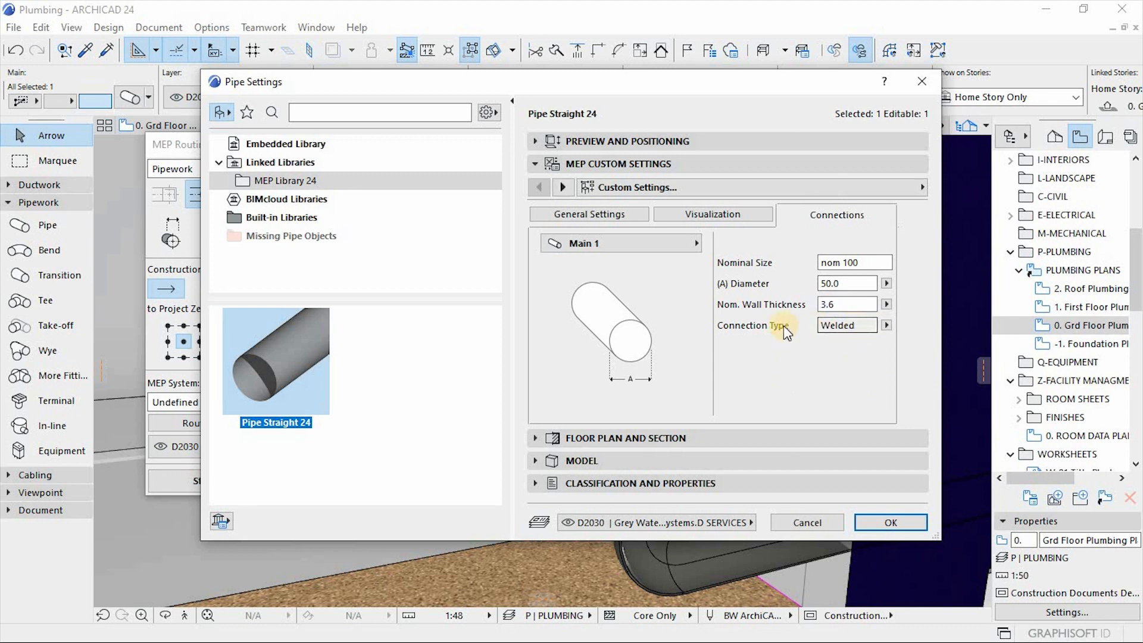
pyautogui.click(885, 325)
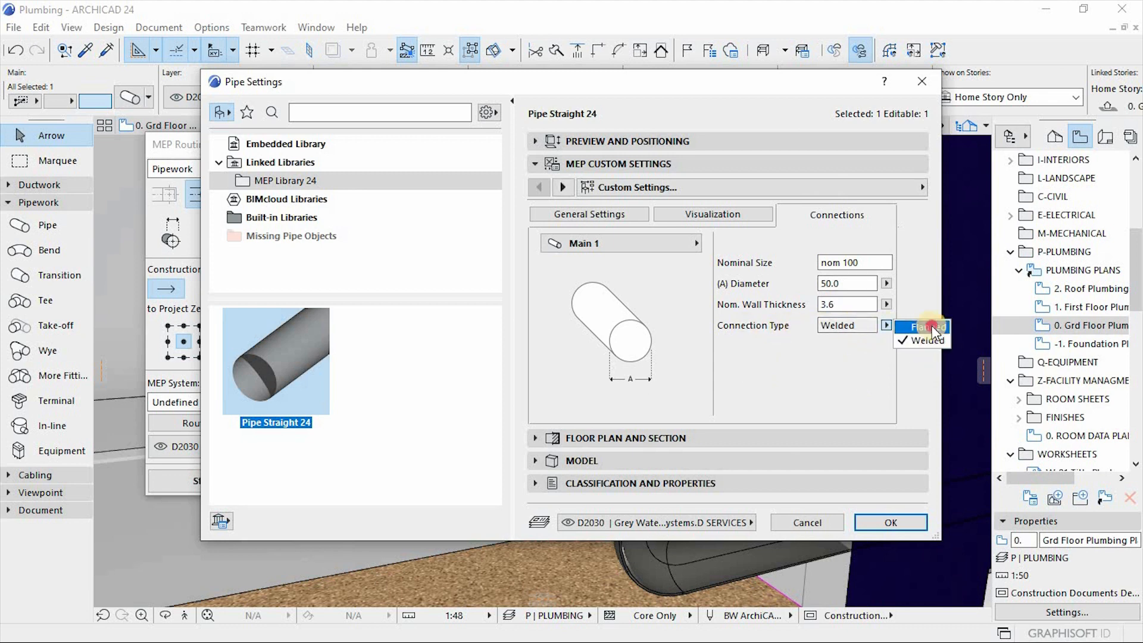
pyautogui.click(930, 328)
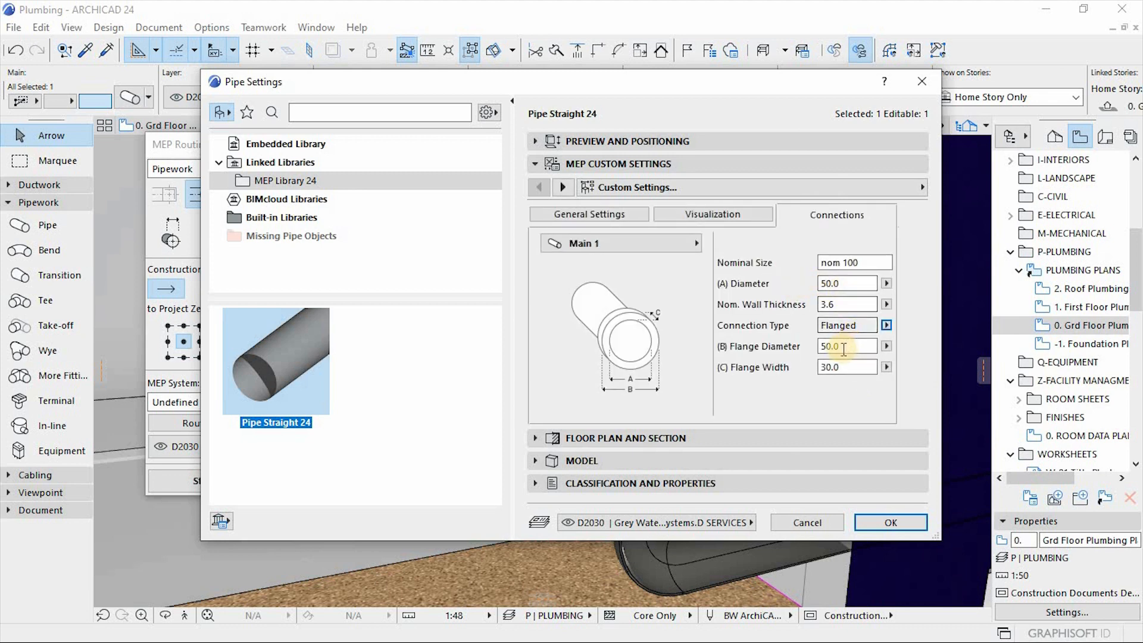
# Step: Set the vertical pipe's flange diameter to 65 mm and apply the pipe settings
pyautogui.press('Tab')
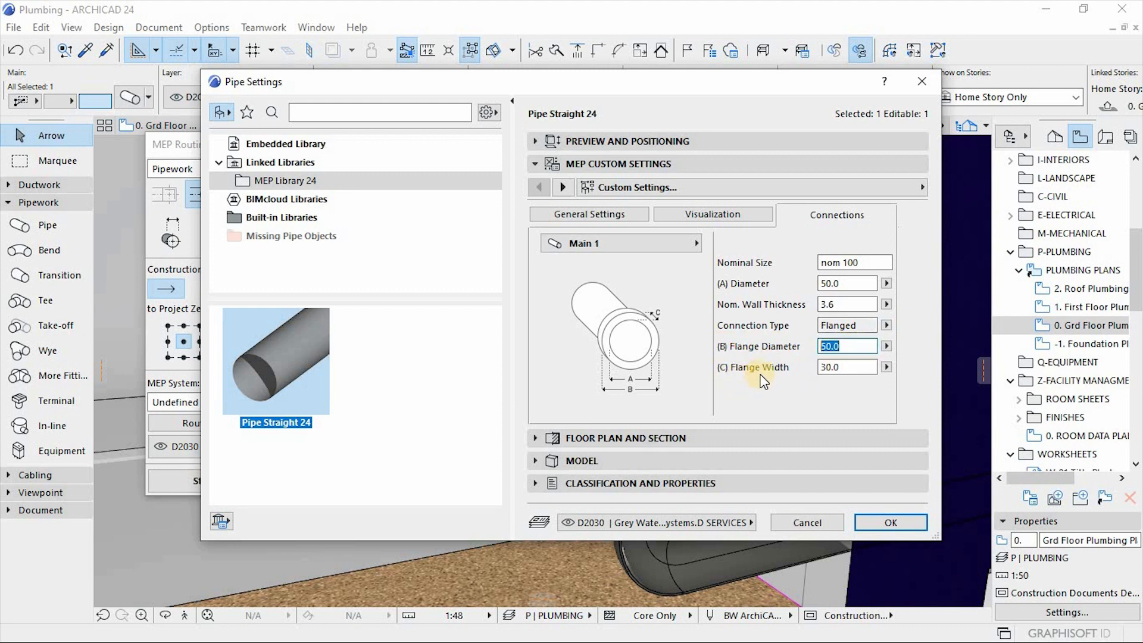
pyautogui.click(820, 367)
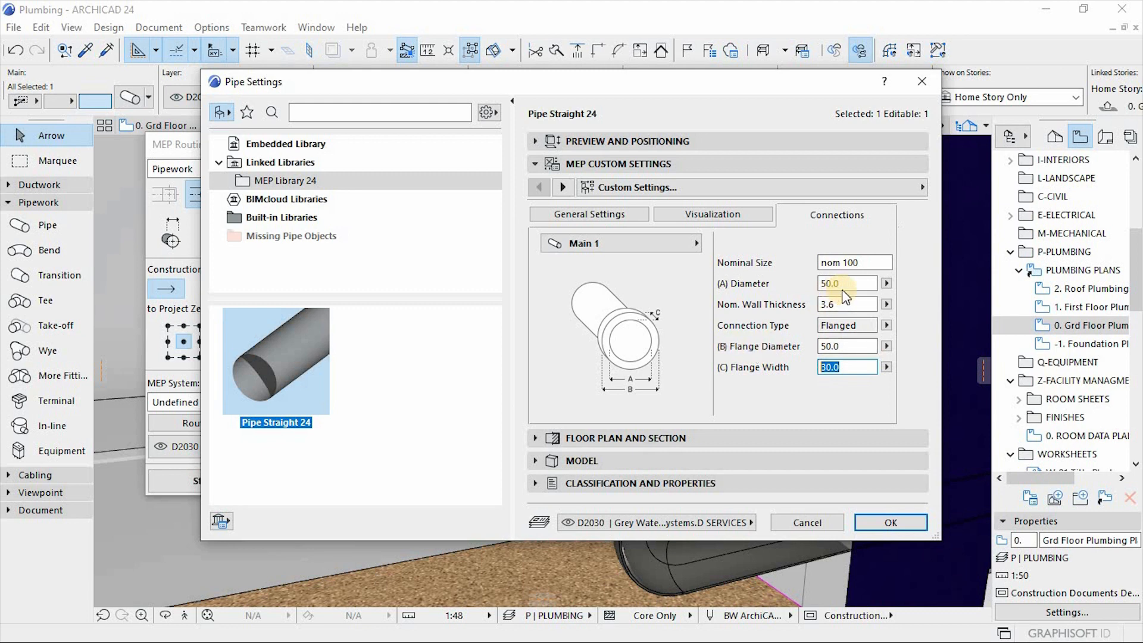
pyautogui.hotkey('shift', 'Tab')
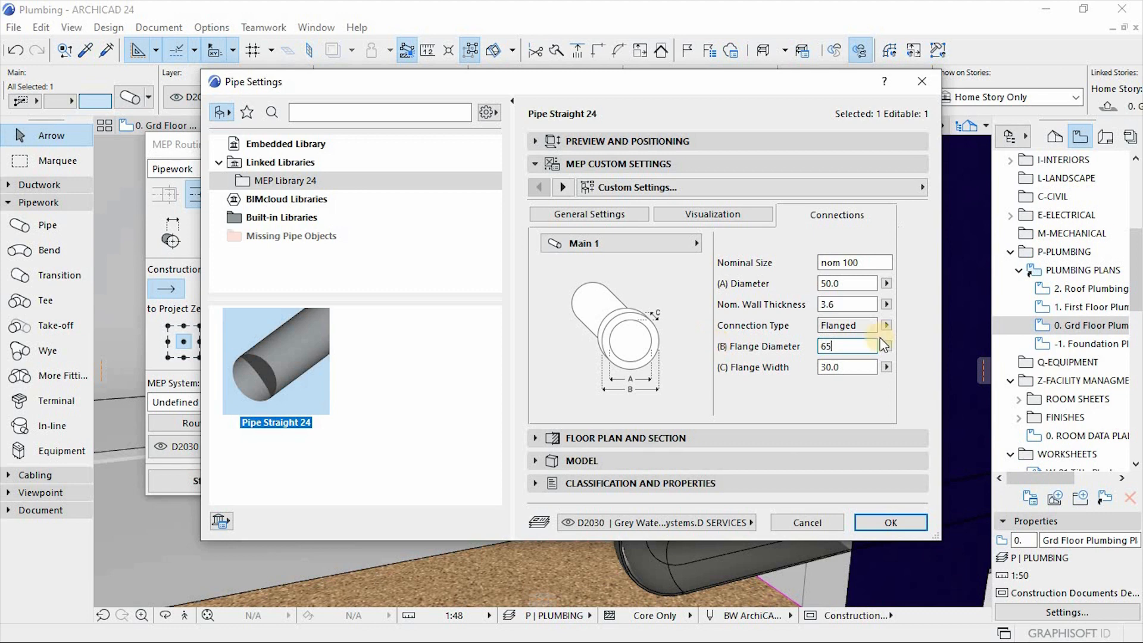
pyautogui.write('65')
pyautogui.doubleClick(852, 282)
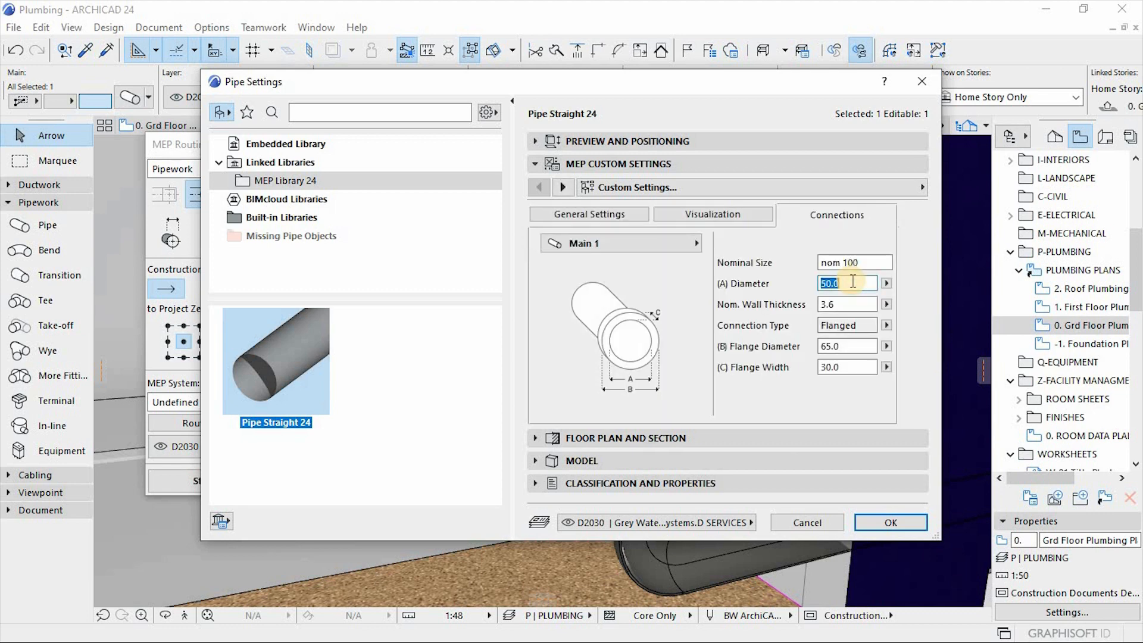
pyautogui.click(893, 522)
# Step: Select the floor drain with the flanged pipe and bend, and inspect the bathtub's waste run in 3D from several angles
pyautogui.click(679, 417)
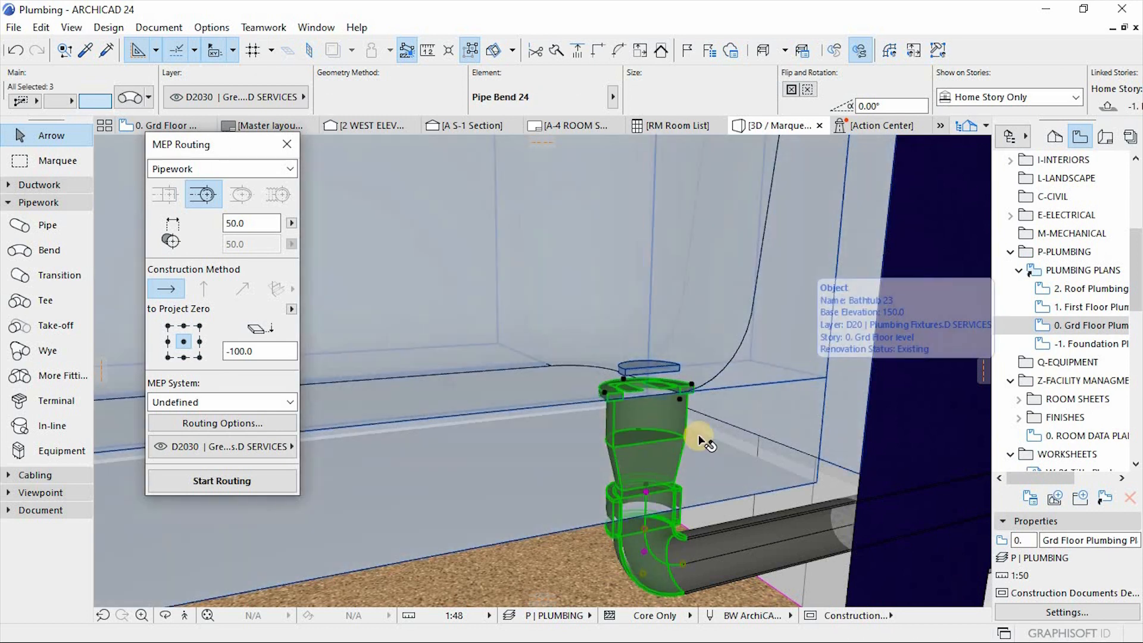
pyautogui.keyDown('shift'); pyautogui.moveTo(673, 481); pyautogui.dragTo(607, 522, button='middle'); pyautogui.keyUp('shift')
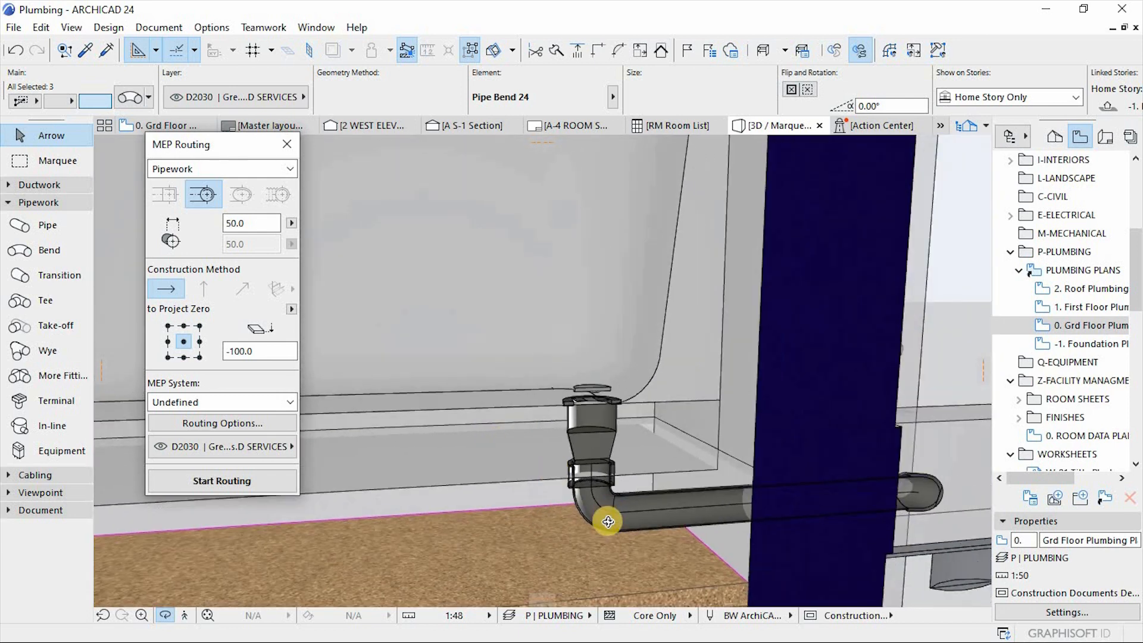
pyautogui.keyDown('shift'); pyautogui.moveTo(577, 481); pyautogui.dragTo(612, 433, button='middle'); pyautogui.keyUp('shift')
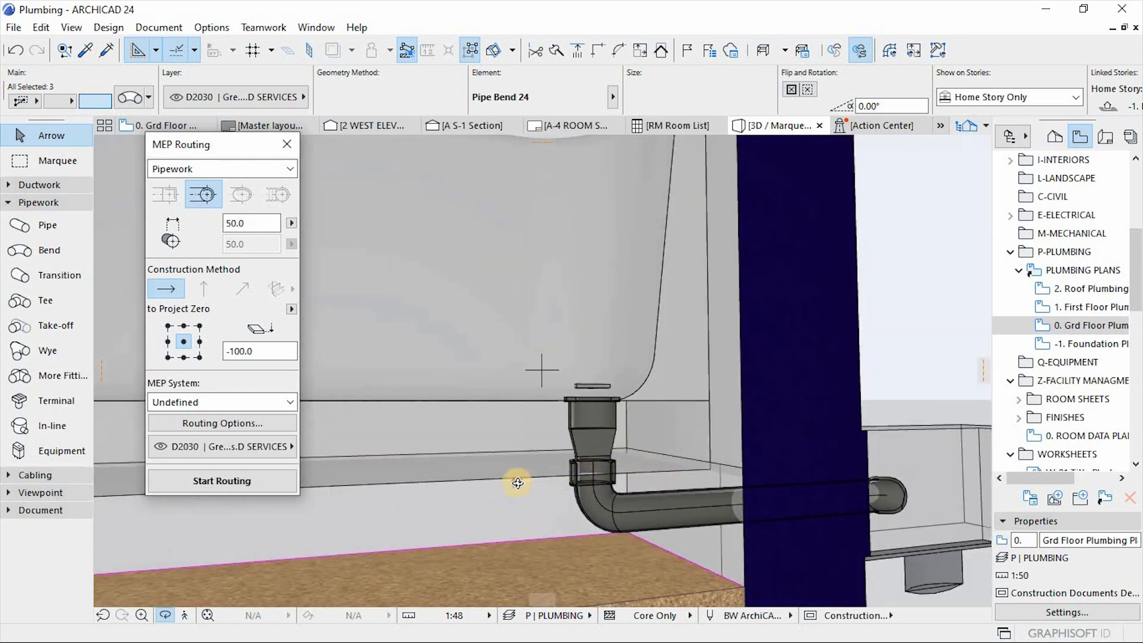
pyautogui.keyDown('shift'); pyautogui.moveTo(731, 494); pyautogui.dragTo(691, 499, button='middle'); pyautogui.keyUp('shift')
pyautogui.keyDown('shift'); pyautogui.moveTo(634, 457); pyautogui.dragTo(867, 538, button='middle'); pyautogui.keyUp('shift')
pyautogui.keyDown('shift'); pyautogui.moveTo(727, 485); pyautogui.dragTo(627, 514, button='middle'); pyautogui.keyUp('shift')
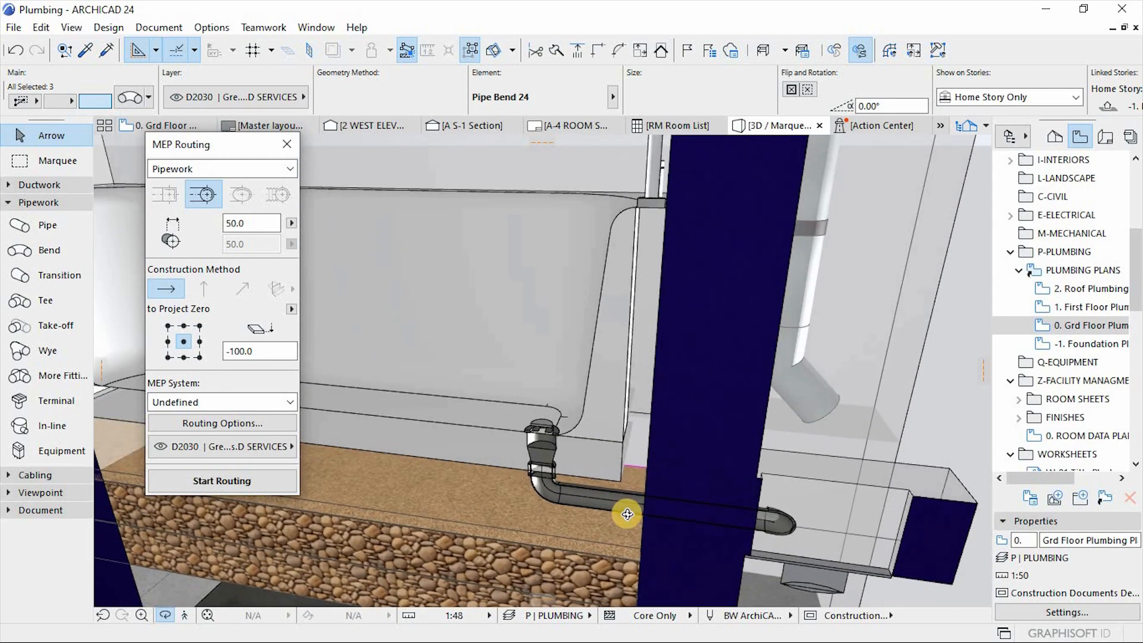
# Step: On the ground floor plan, draw a marquee around the whole bathtub and the outside gully and show that area in 3D
pyautogui.press('F2')
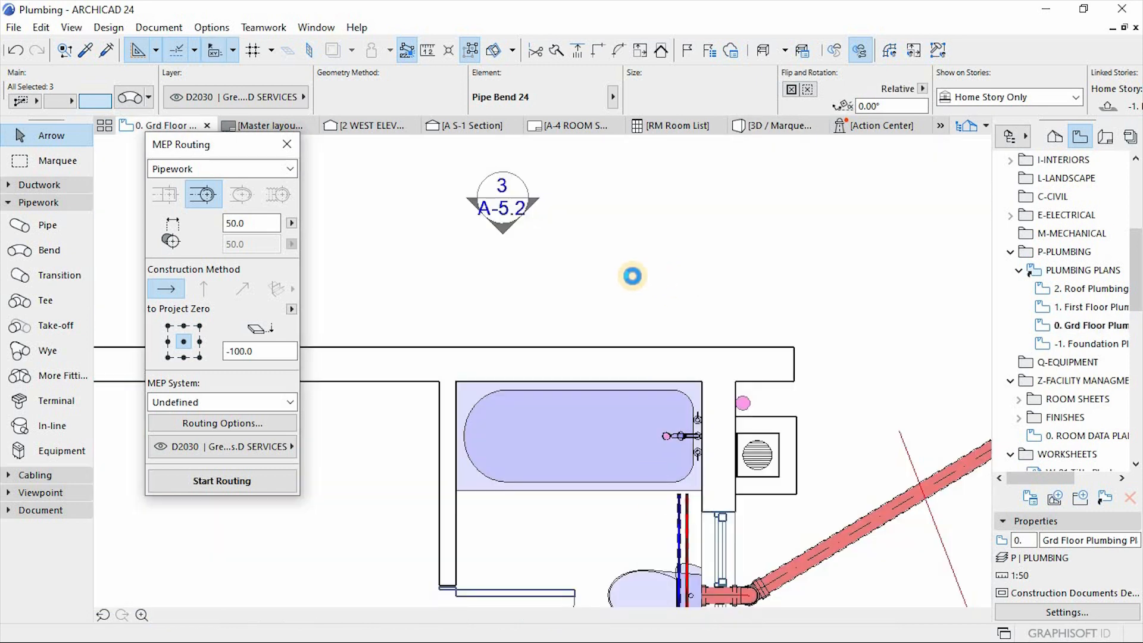
pyautogui.press('Escape')
pyautogui.scroll(-2, 683, 381)
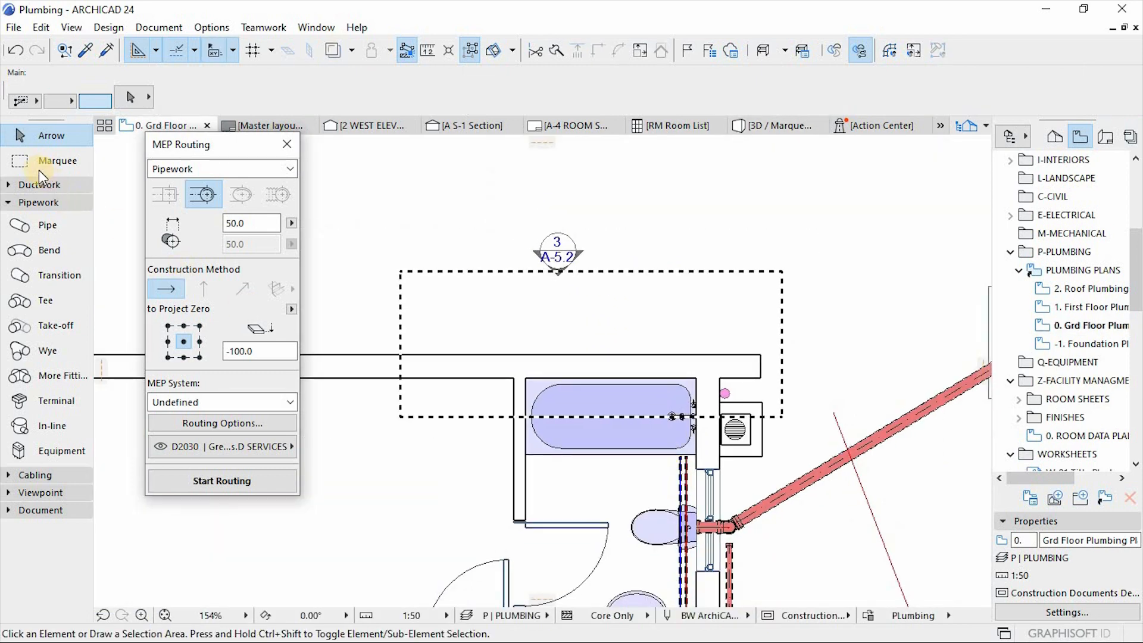
pyautogui.scroll(2, 699, 466)
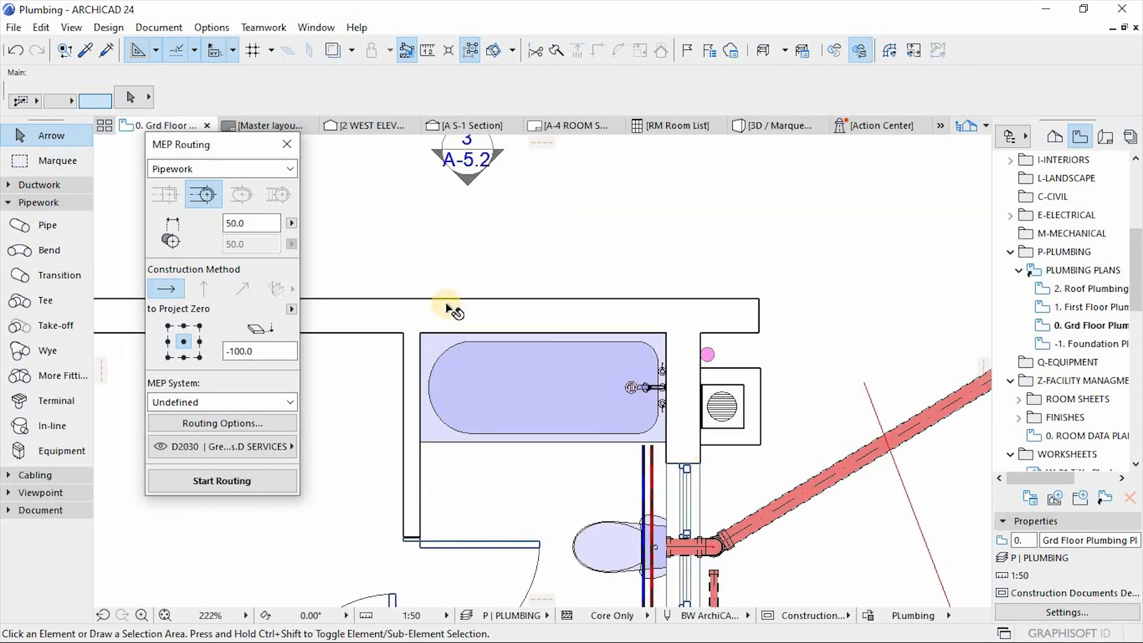
pyautogui.press('m')
pyautogui.click(379, 261)
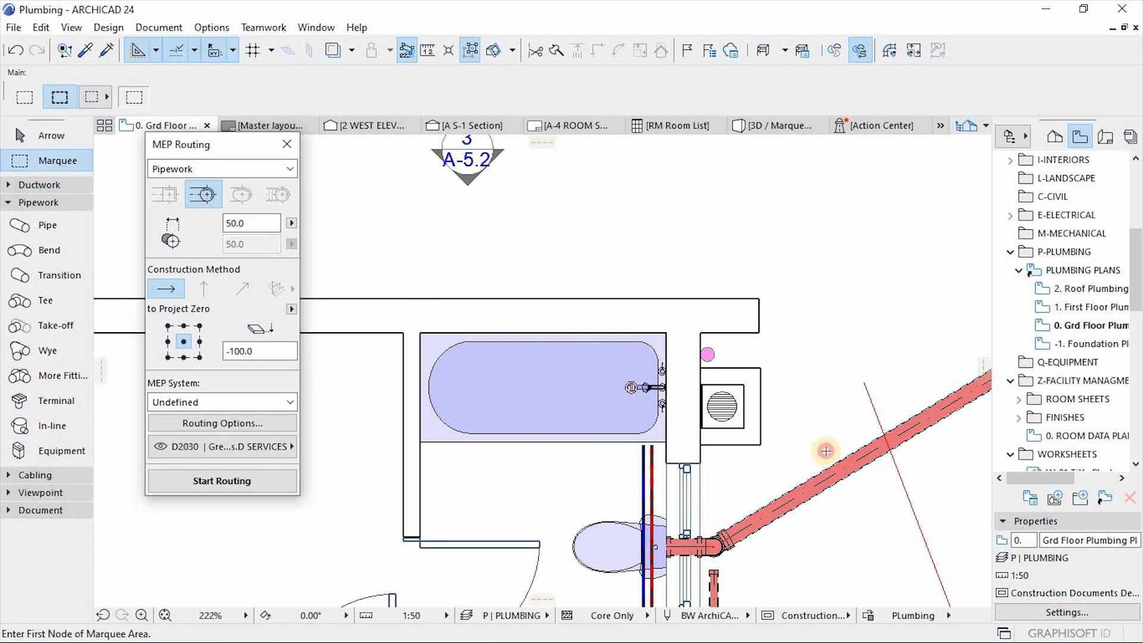
pyautogui.click(803, 480)
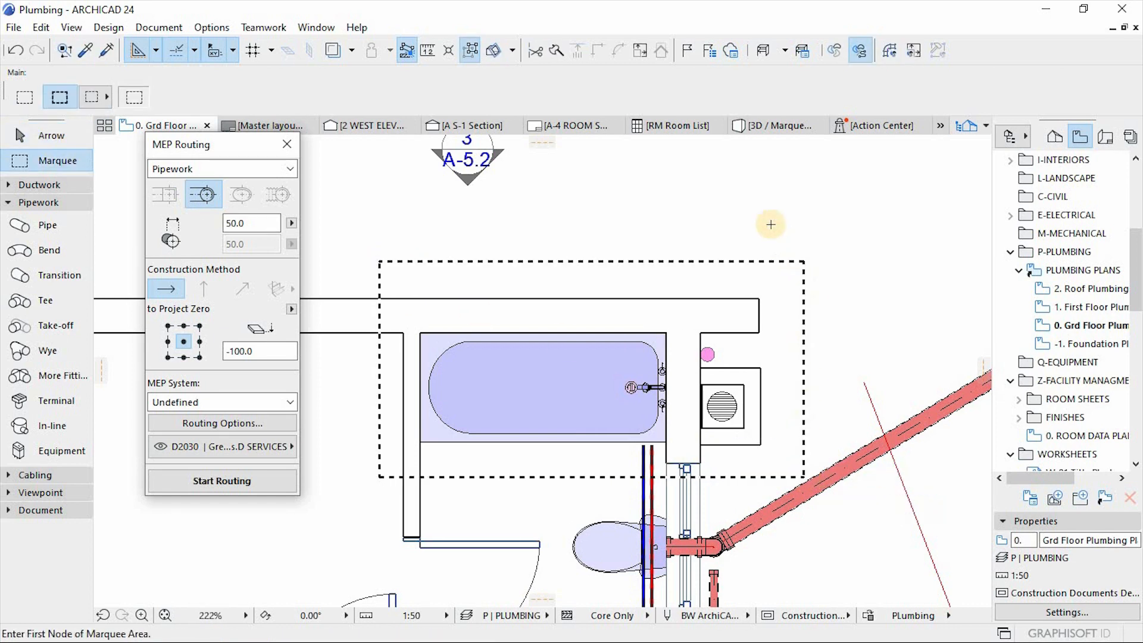
pyautogui.rightClick(795, 485)
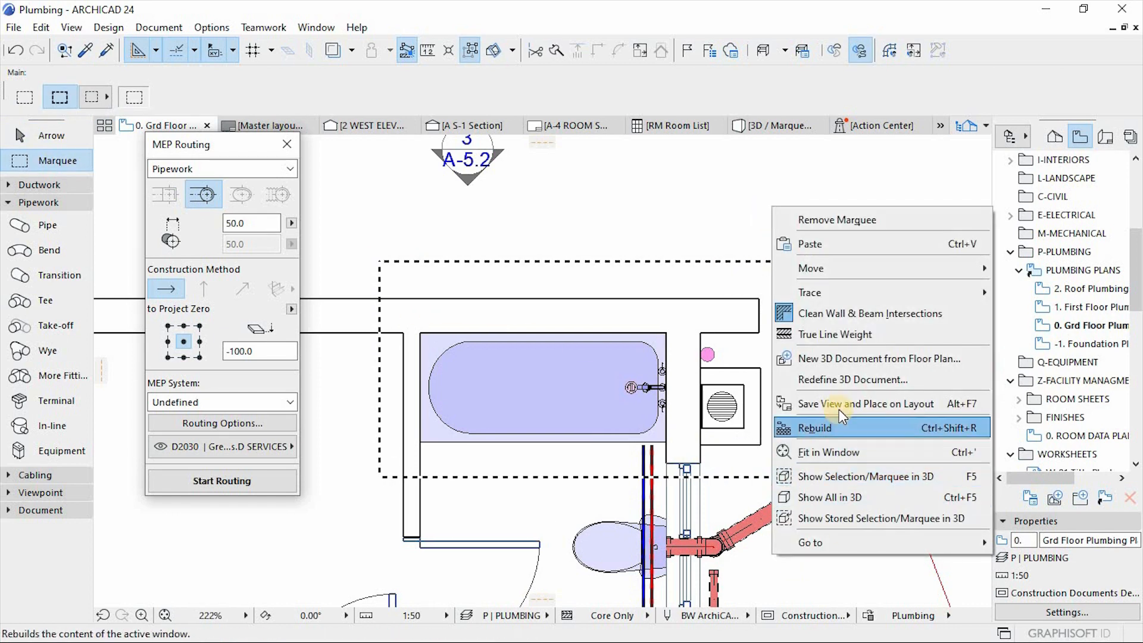
pyautogui.click(829, 476)
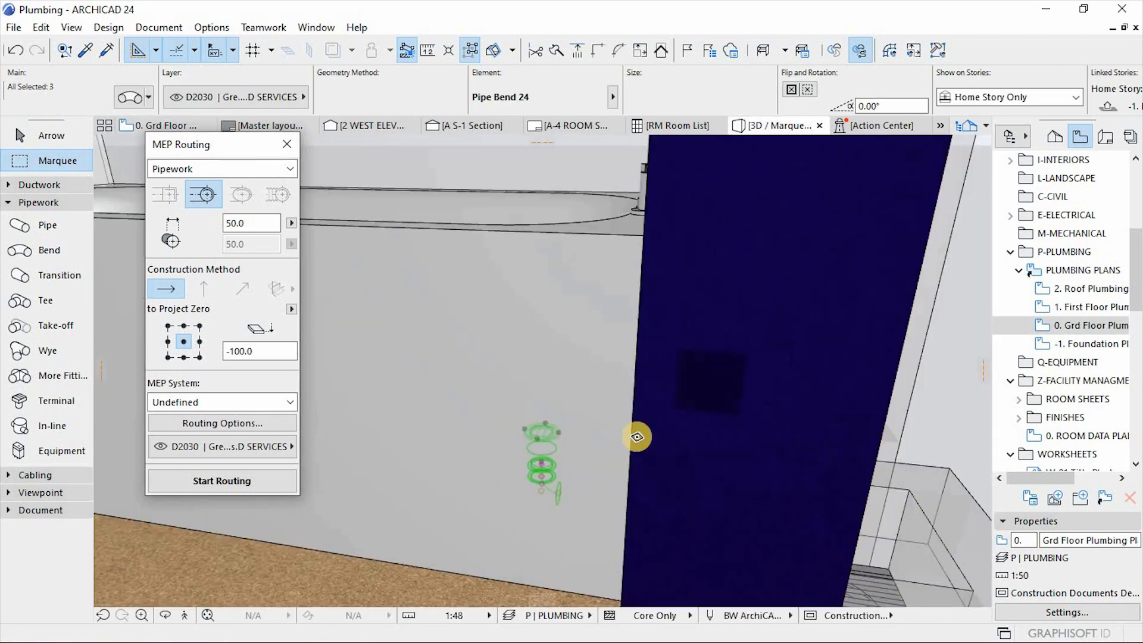
# Step: Hide the layer of the exterior brick wall standing between the bathtub and the outside gully
pyautogui.keyDown('shift'); pyautogui.moveTo(638, 437); pyautogui.dragTo(704, 434, button='middle'); pyautogui.keyUp('shift')
pyautogui.middleClick(704, 434)
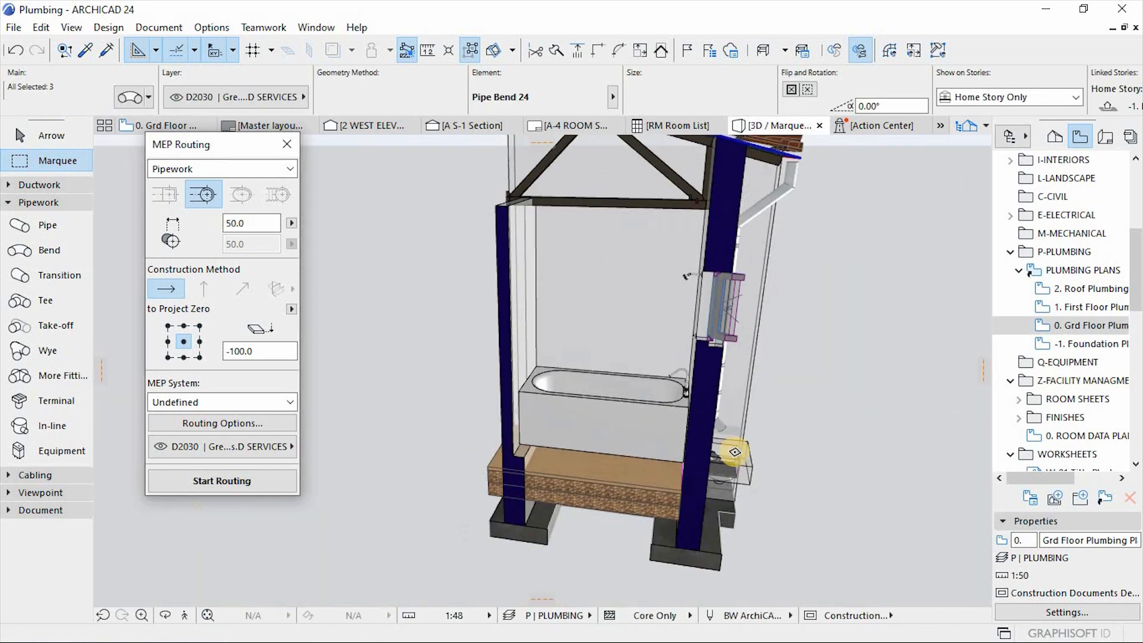
pyautogui.scroll(6, 572, 459)
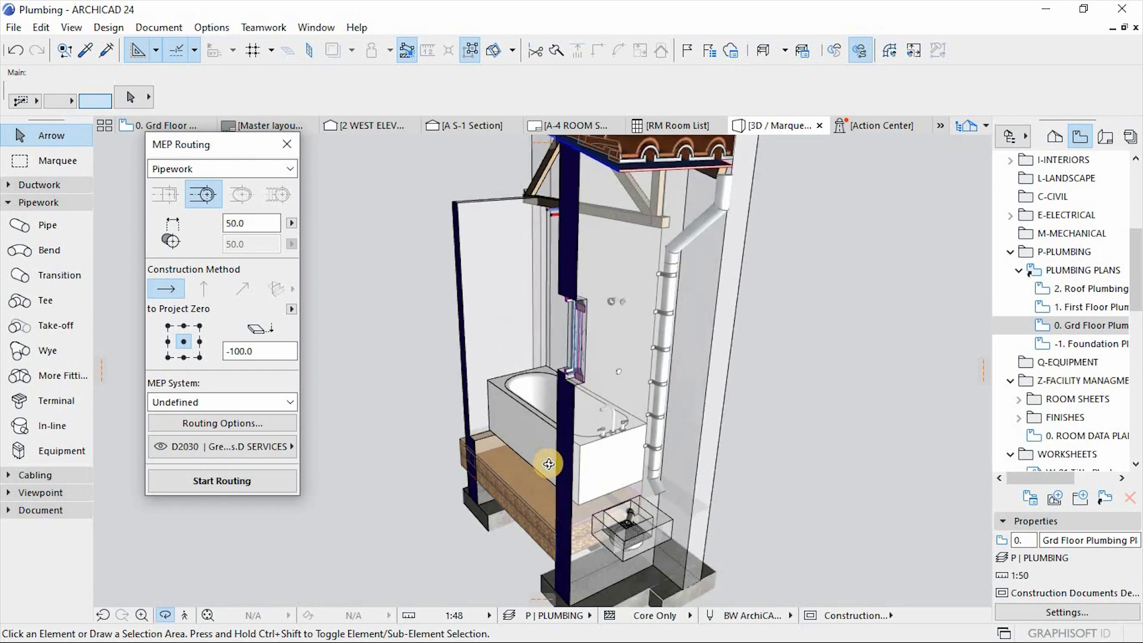
pyautogui.click(578, 471)
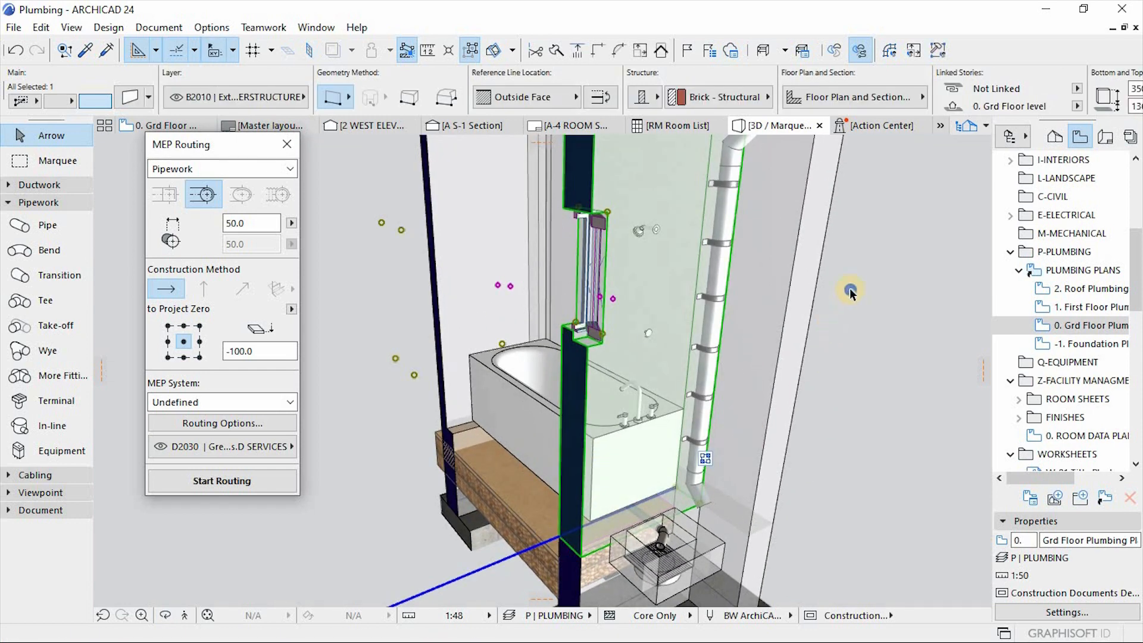
pyautogui.rightClick(850, 292)
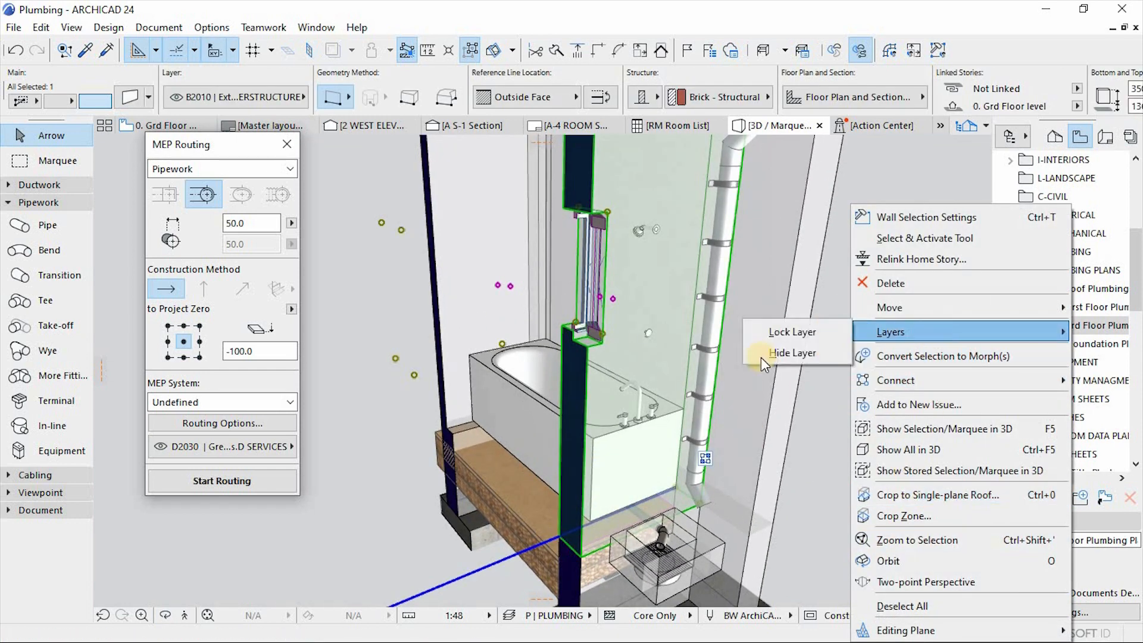
pyautogui.click(774, 354)
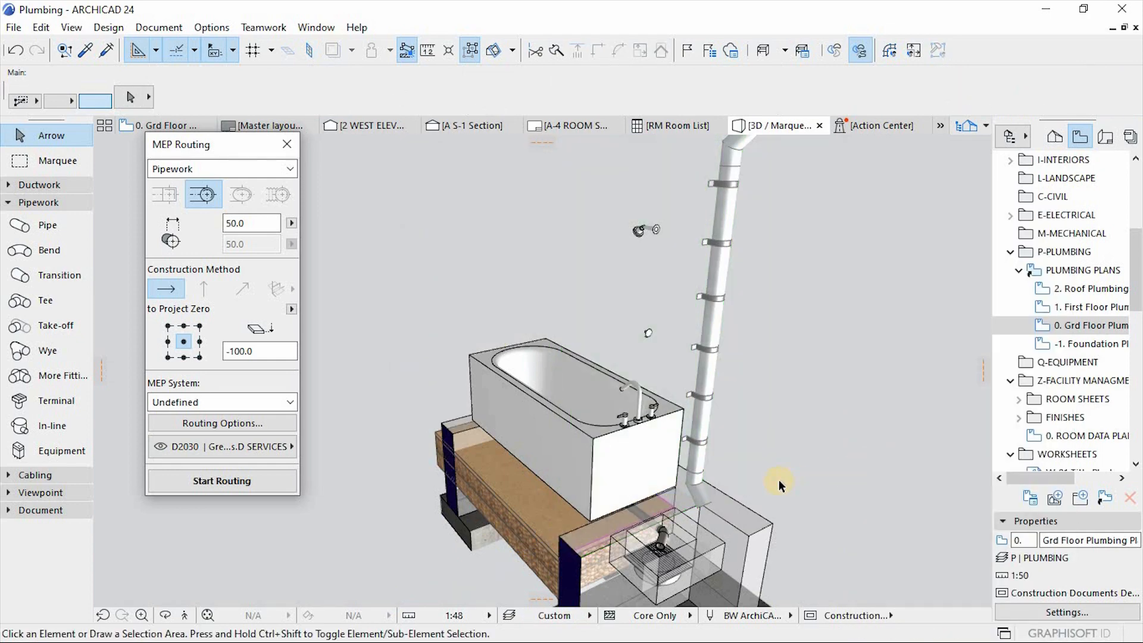
# Step: Hide the layer of the brick foundation wall through which the bathtub's waste pipe passes
pyautogui.keyDown('shift'); pyautogui.moveTo(646, 553); pyautogui.dragTo(740, 477, button='middle'); pyautogui.keyUp('shift')
pyautogui.scroll(5, 734, 497)
pyautogui.scroll(-5, 734, 496)
pyautogui.keyDown('shift'); pyautogui.moveTo(706, 539); pyautogui.dragTo(714, 434, button='middle'); pyautogui.keyUp('shift')
pyautogui.click(714, 435)
pyautogui.rightClick(858, 244)
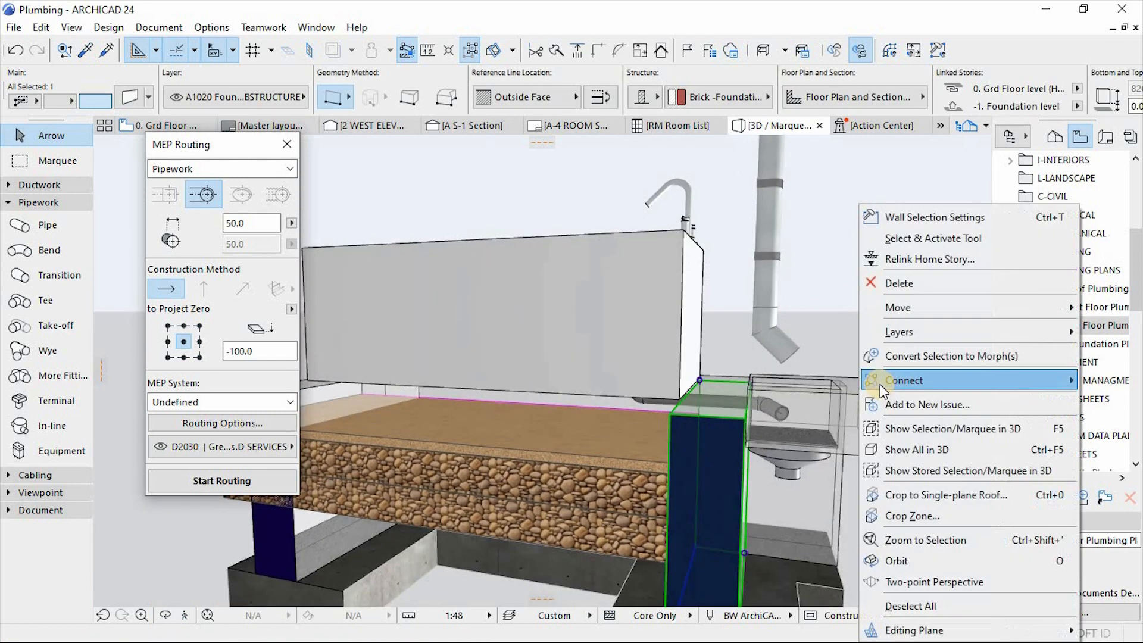
pyautogui.moveTo(875, 332)
pyautogui.click(794, 352)
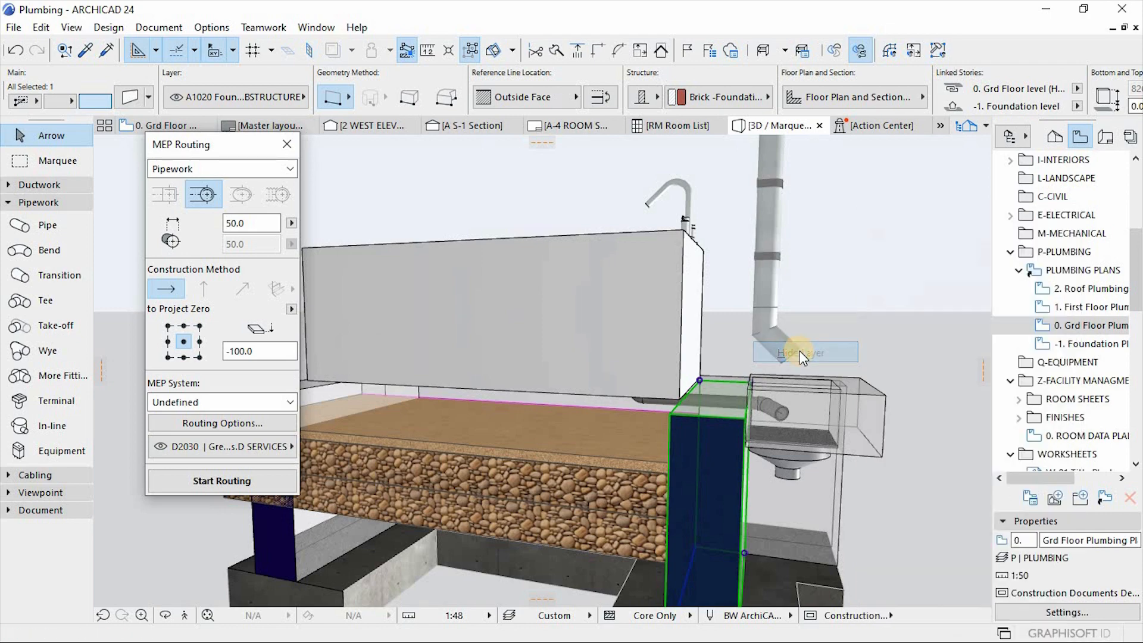
# Step: Examine the exposed bathtub, waste pipe and gully in 3D, and close the MEP Routing palette
pyautogui.keyDown('shift'); pyautogui.moveTo(789, 455); pyautogui.dragTo(694, 452, button='middle'); pyautogui.keyUp('shift')
pyautogui.keyDown('shift'); pyautogui.moveTo(699, 296); pyautogui.dragTo(661, 505, button='middle'); pyautogui.keyUp('shift')
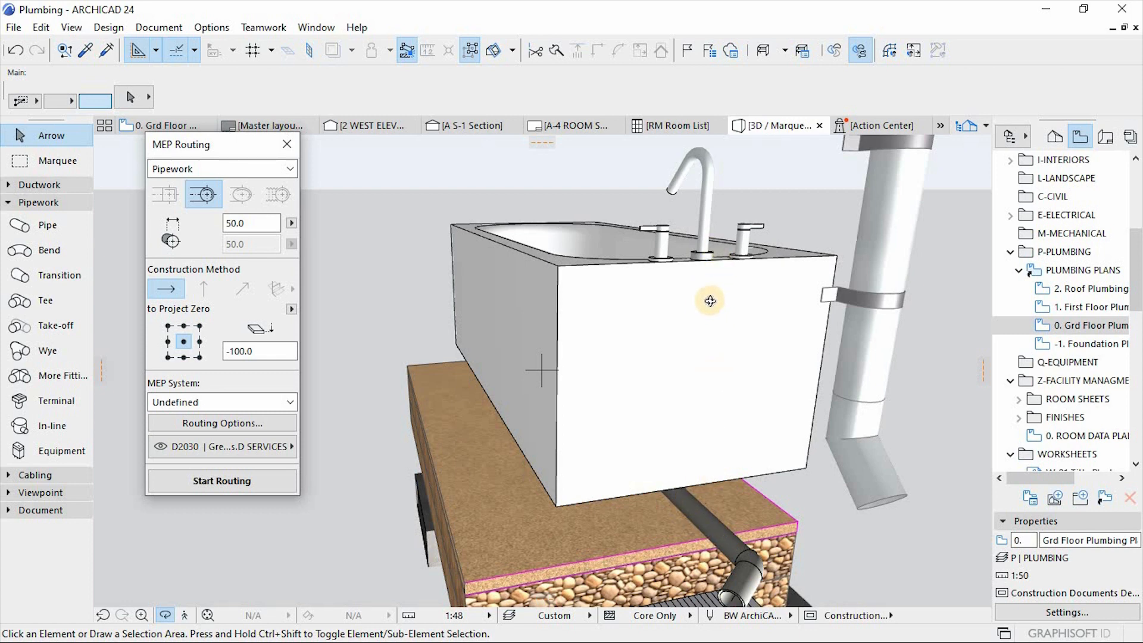
pyautogui.moveTo(711, 301); pyautogui.dragTo(668, 321)
pyautogui.press('Escape')
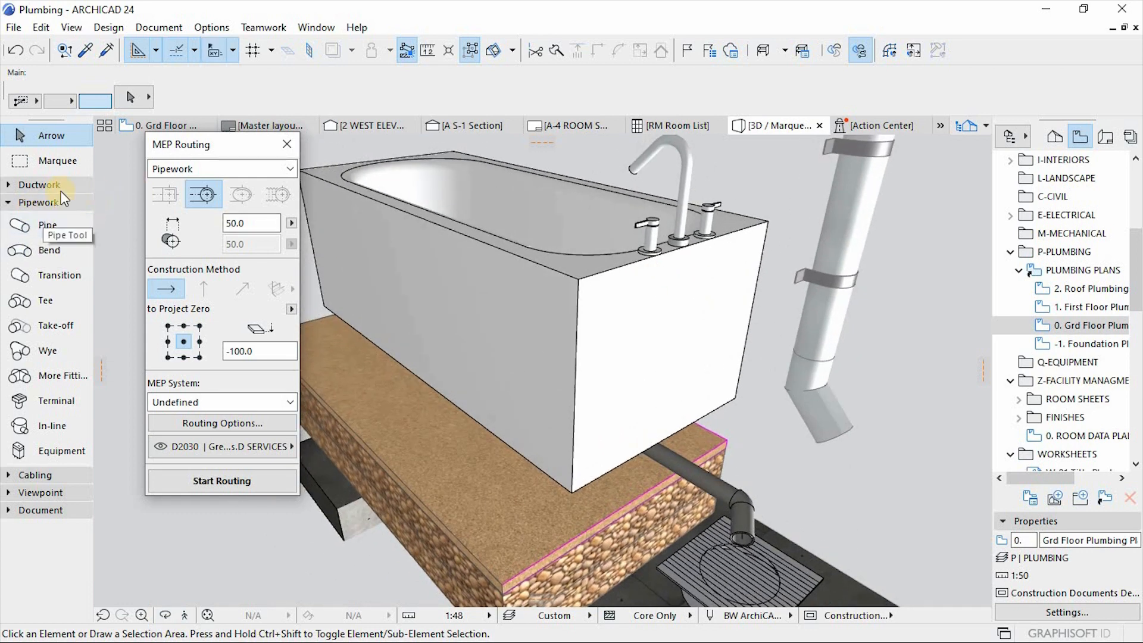
pyautogui.click(286, 144)
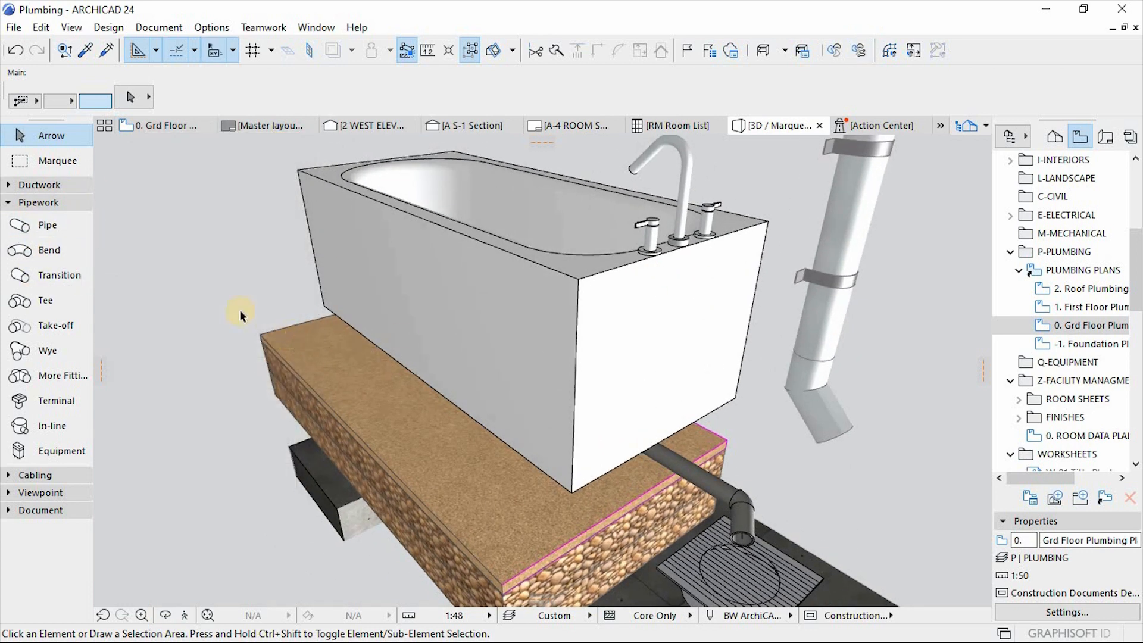
# Step: Open the default settings of the pipe Take-off tool and clear the insulation thickness for a new value
pyautogui.click(49, 328)
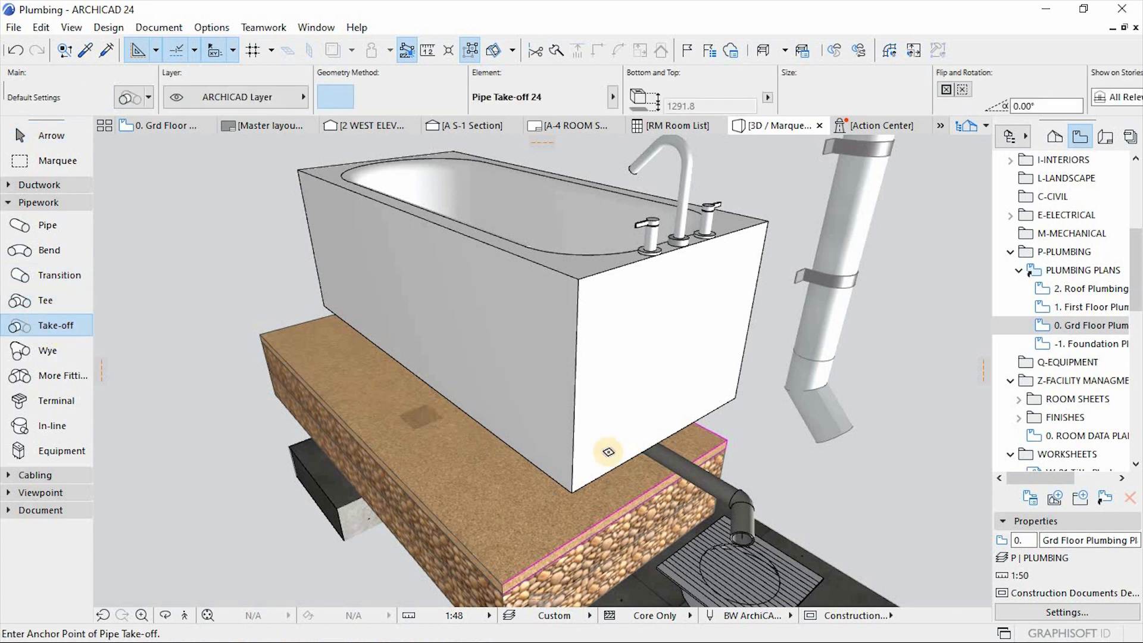
pyautogui.scroll(2, 749, 447)
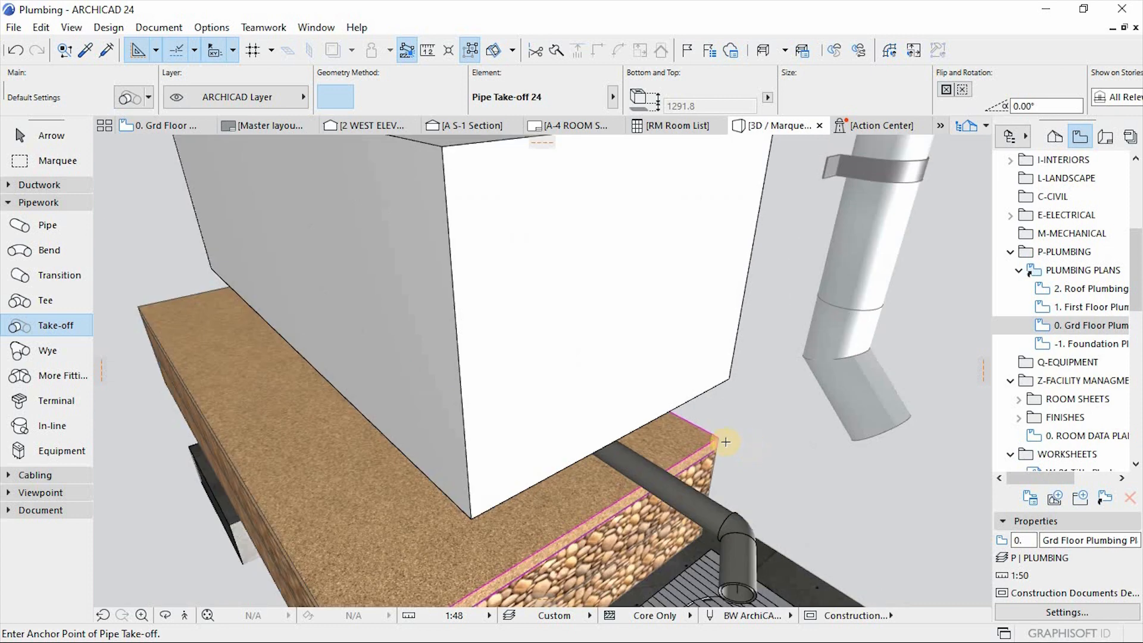
pyautogui.click(126, 98)
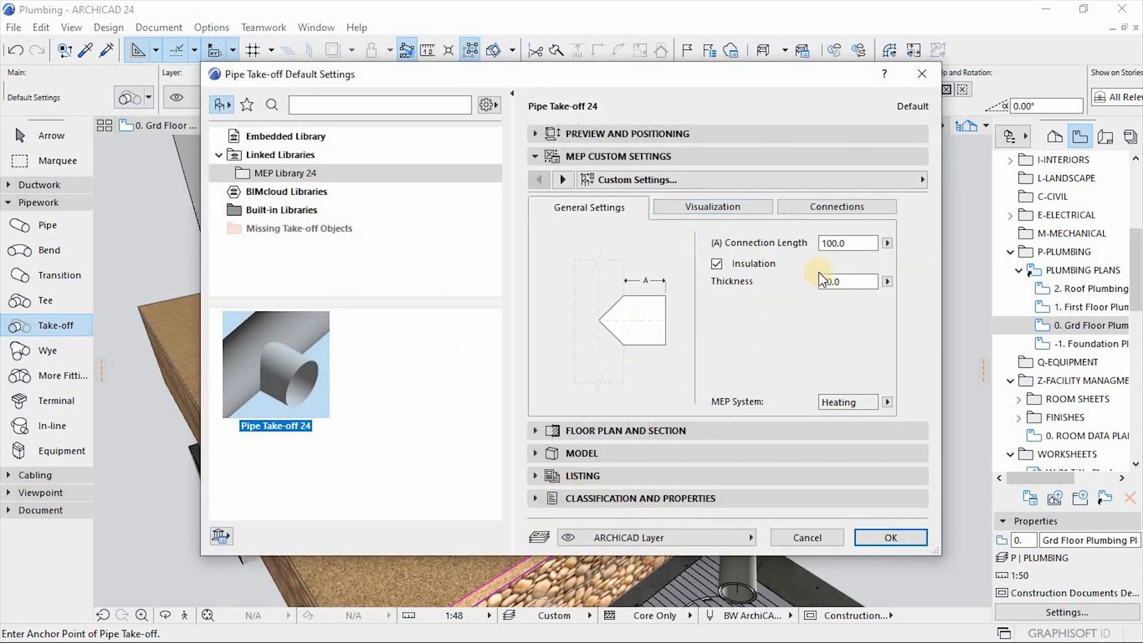
pyautogui.click(835, 281)
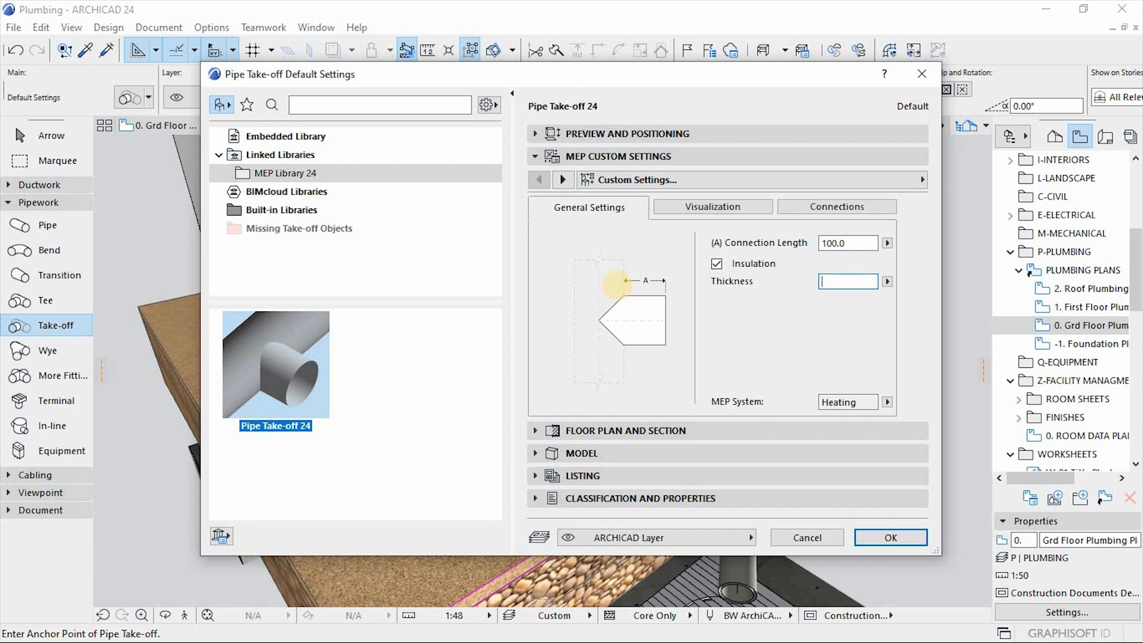
# Step: Set both the contour pen and the centerline pen of the take-off's plan symbol to pen 6, 0.09 mm
pyautogui.click(681, 210)
pyautogui.click(690, 258)
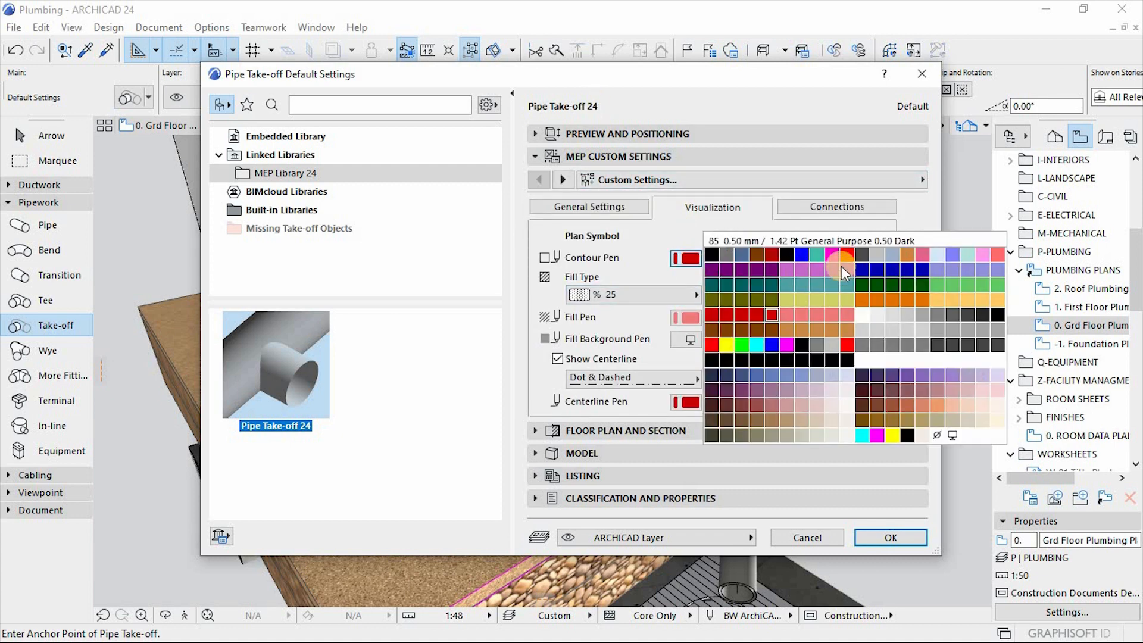
pyautogui.click(794, 260)
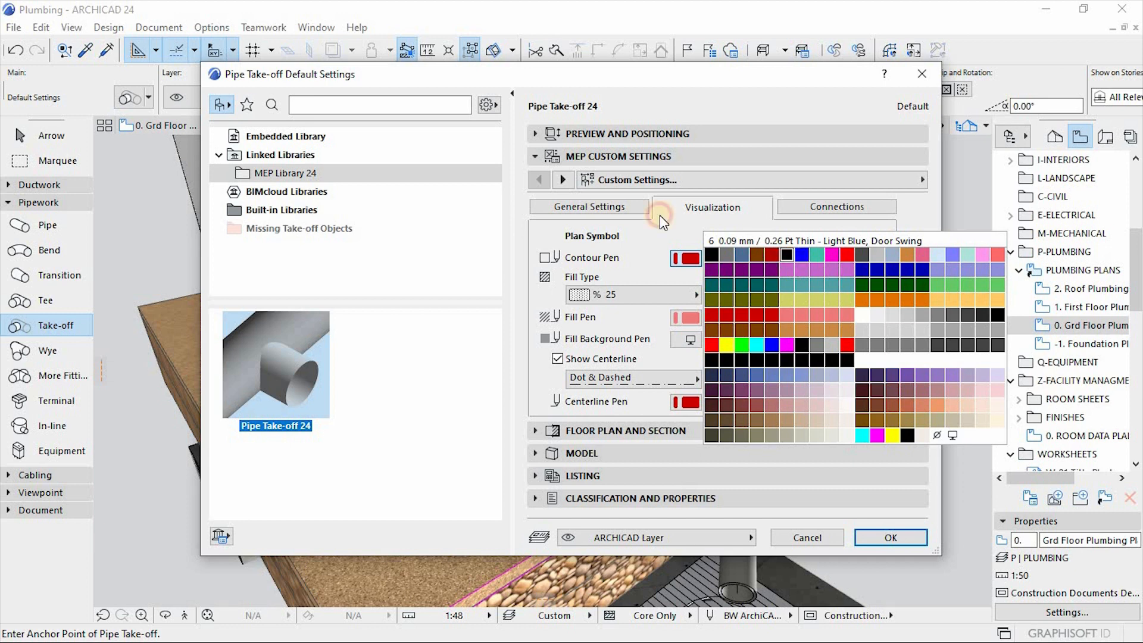
pyautogui.click(678, 403)
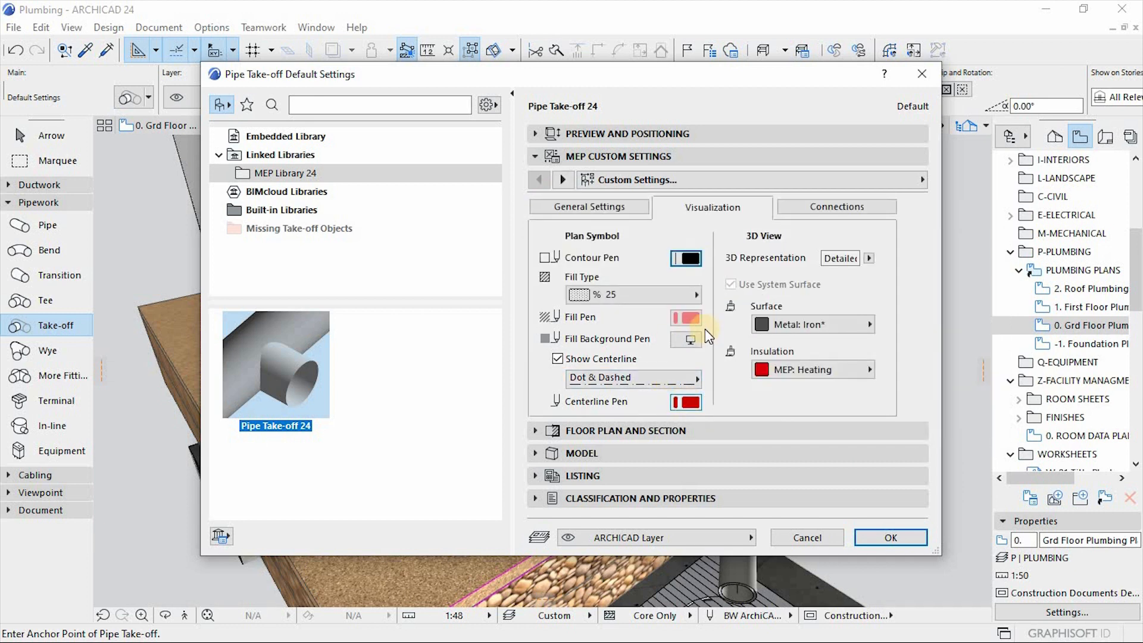
pyautogui.click(689, 406)
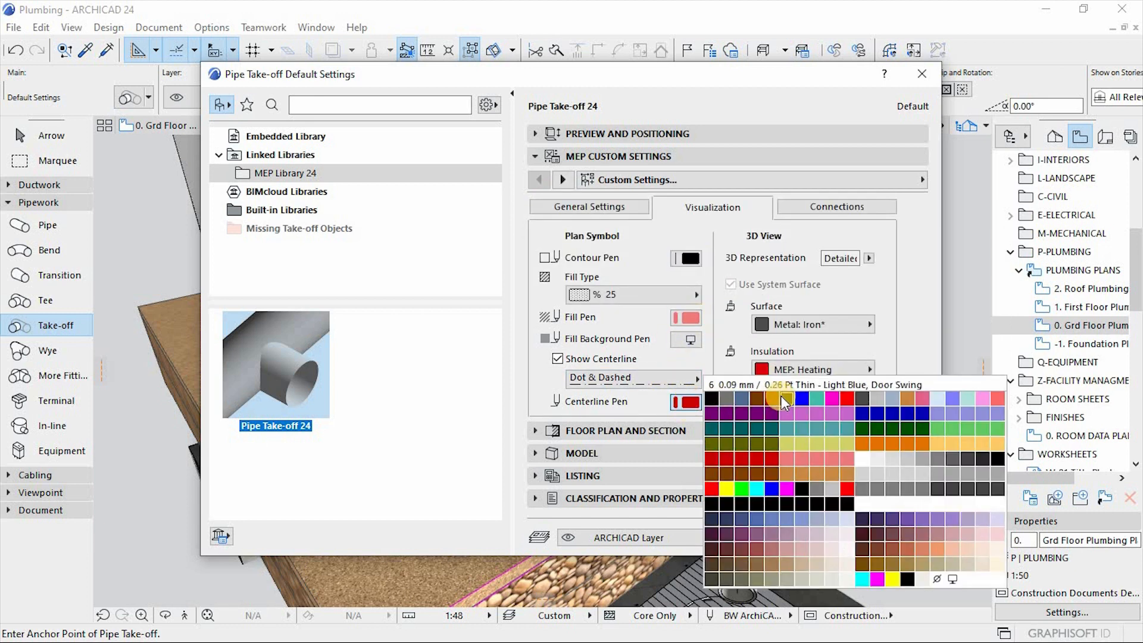
pyautogui.click(704, 359)
# Step: Assign Laminate White 130 [ForaForm] to both the 3D surface and the insulation of the take-off
pyautogui.click(815, 324)
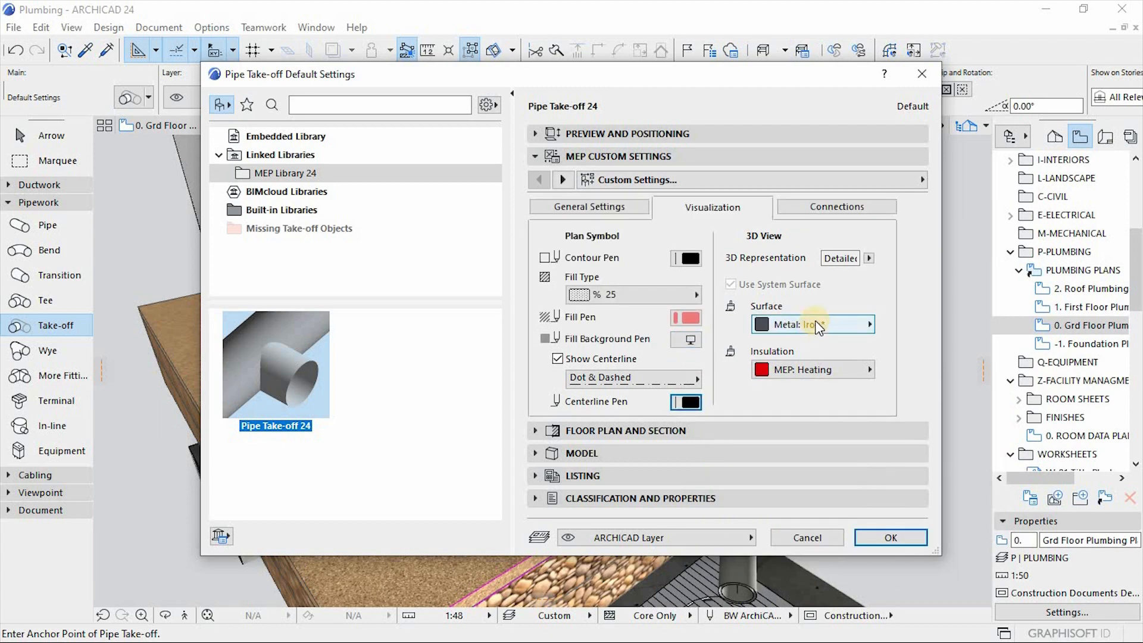
pyautogui.scroll(2, 762, 330)
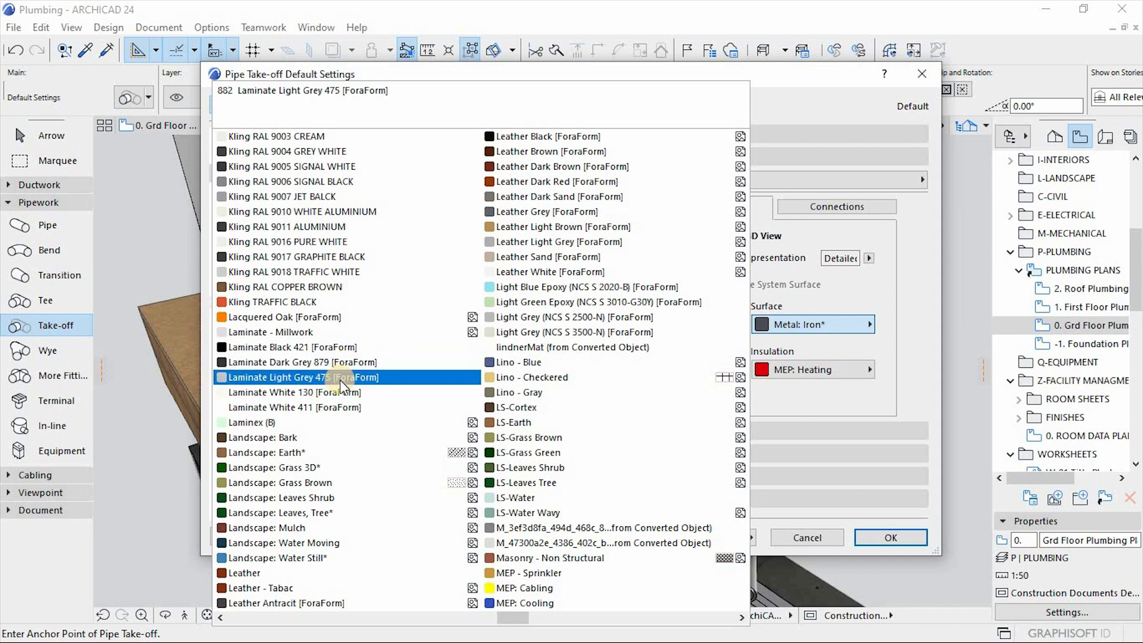
pyautogui.click(327, 393)
pyautogui.click(838, 370)
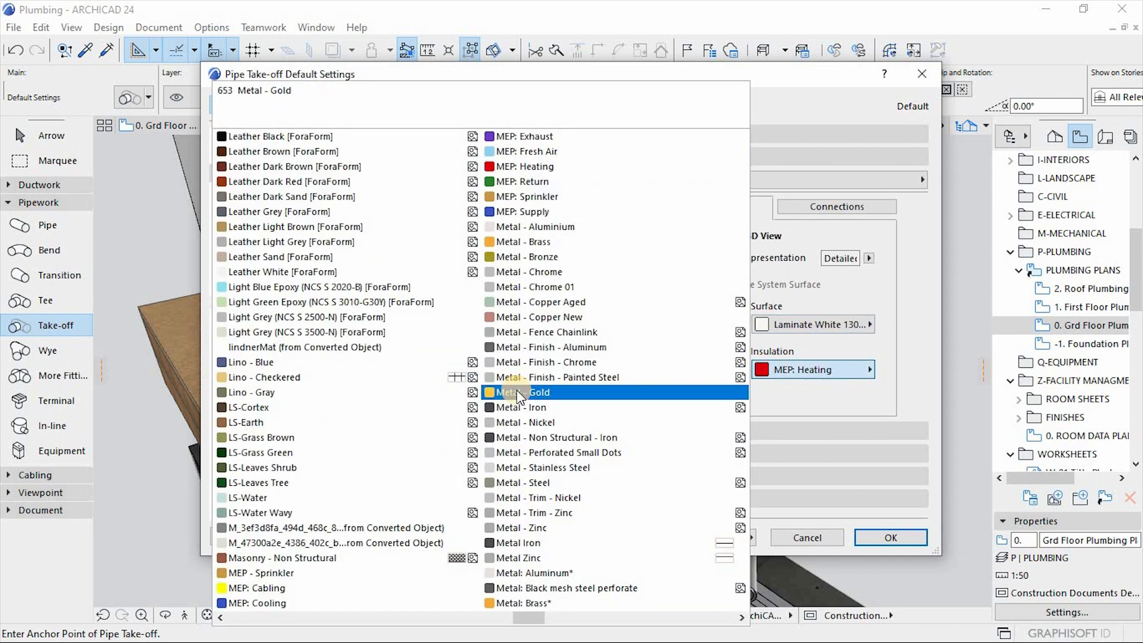
pyautogui.scroll(1, 519, 396)
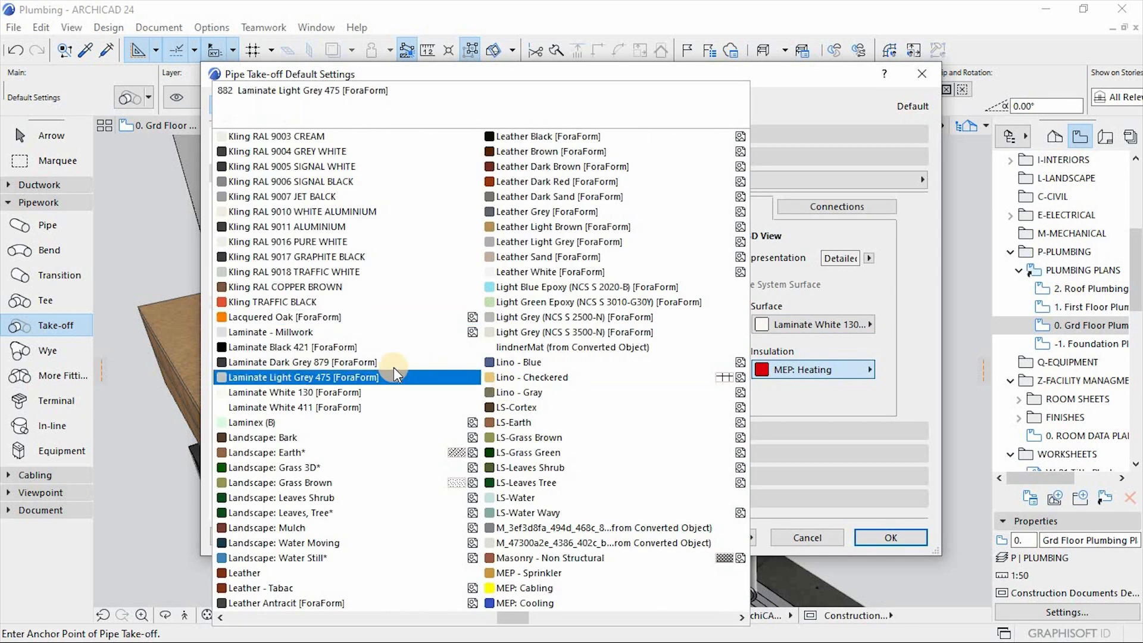
pyautogui.click(354, 393)
# Step: Set the take-off's connection type to Flanged with a flange width of 30 mm, and try a flange diameter of 65 mm
pyautogui.click(836, 216)
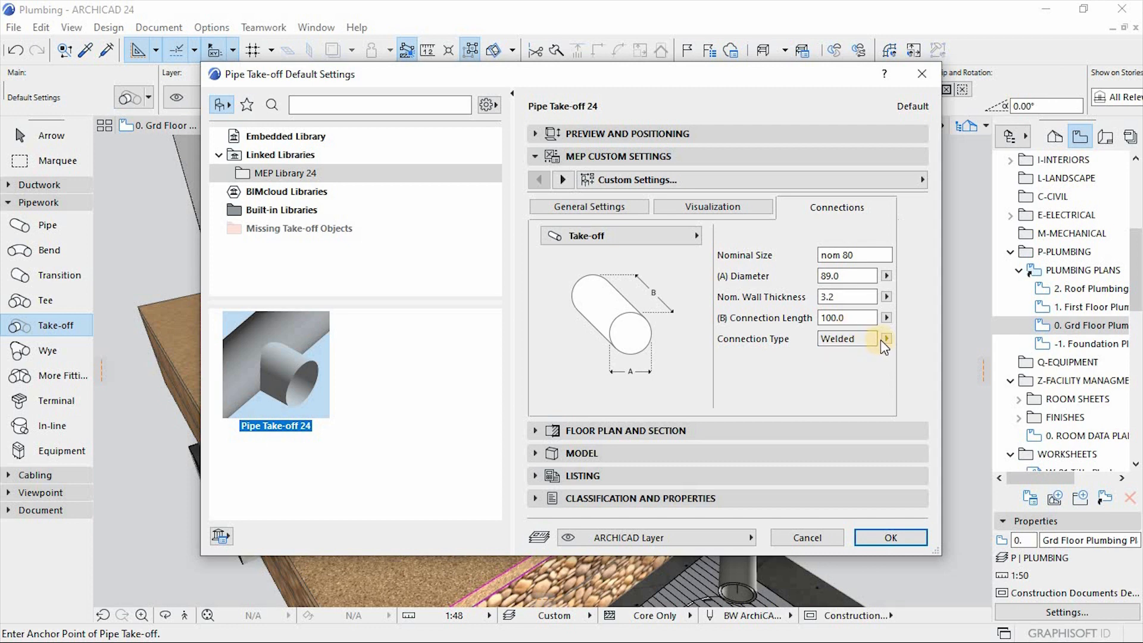
pyautogui.click(885, 338)
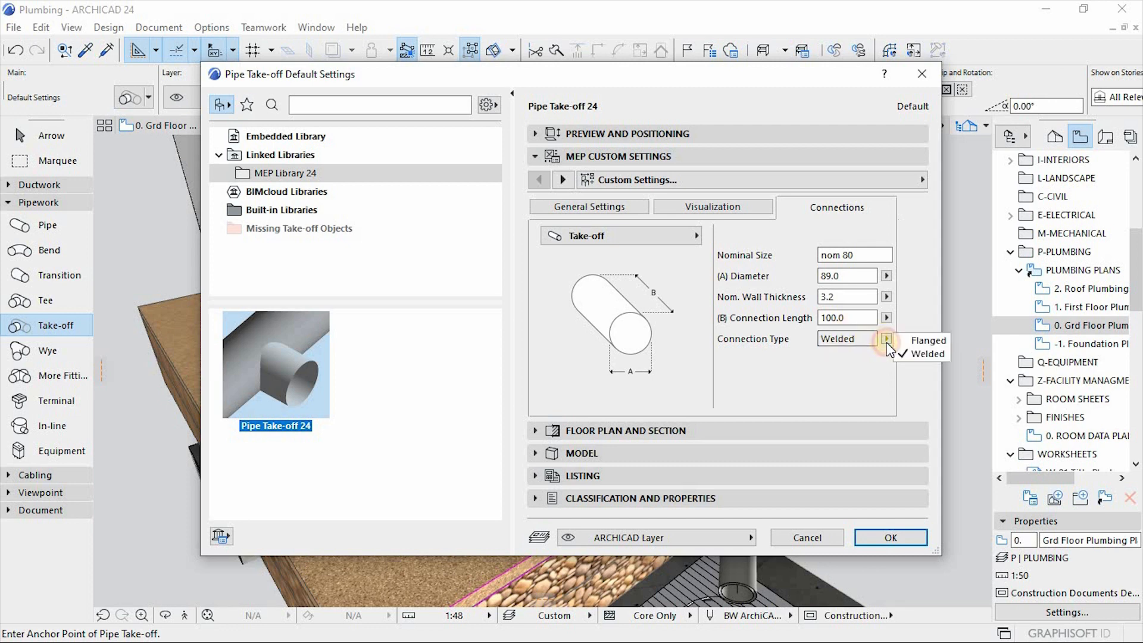
pyautogui.click(929, 341)
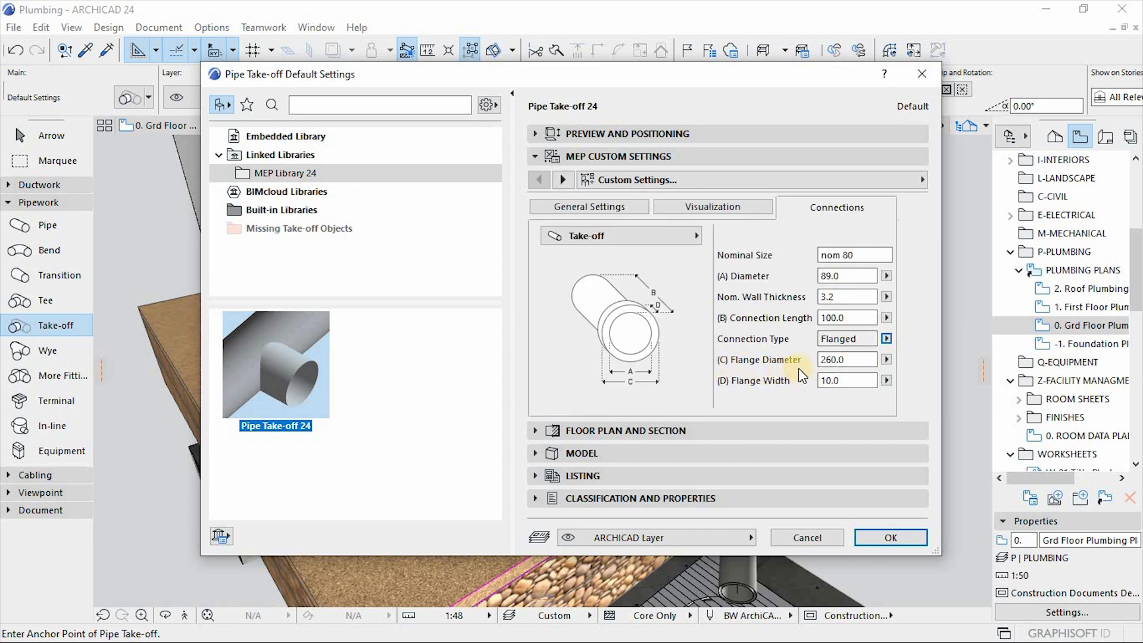
pyautogui.press('Tab')
pyautogui.write('65')
pyautogui.press('Tab')
pyautogui.click(857, 381)
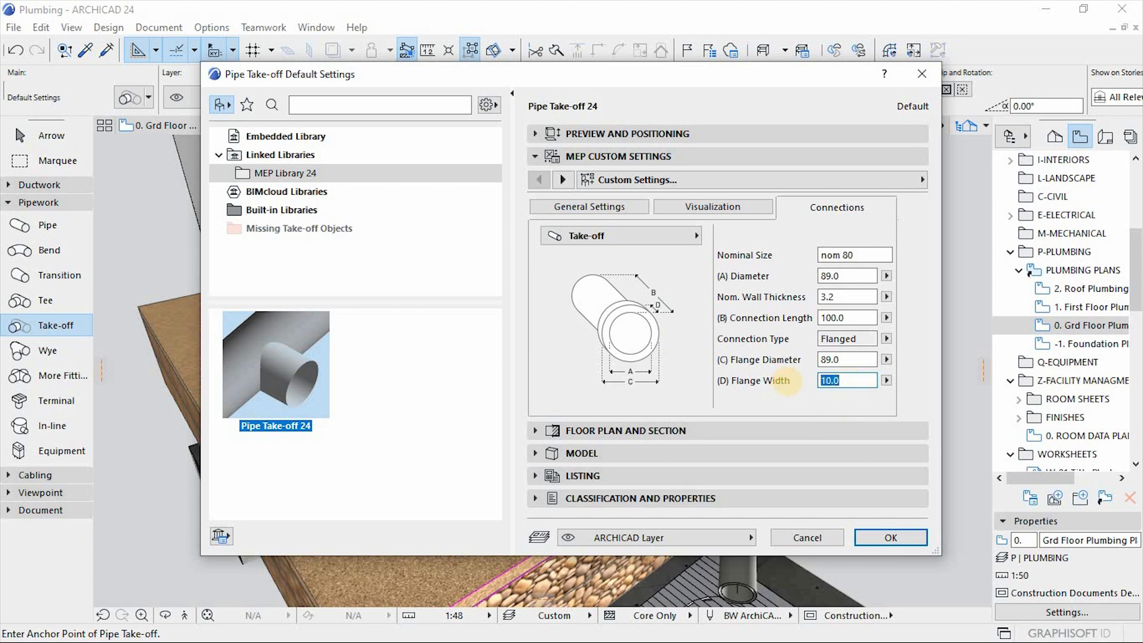
pyautogui.write('30')
pyautogui.press('Return')
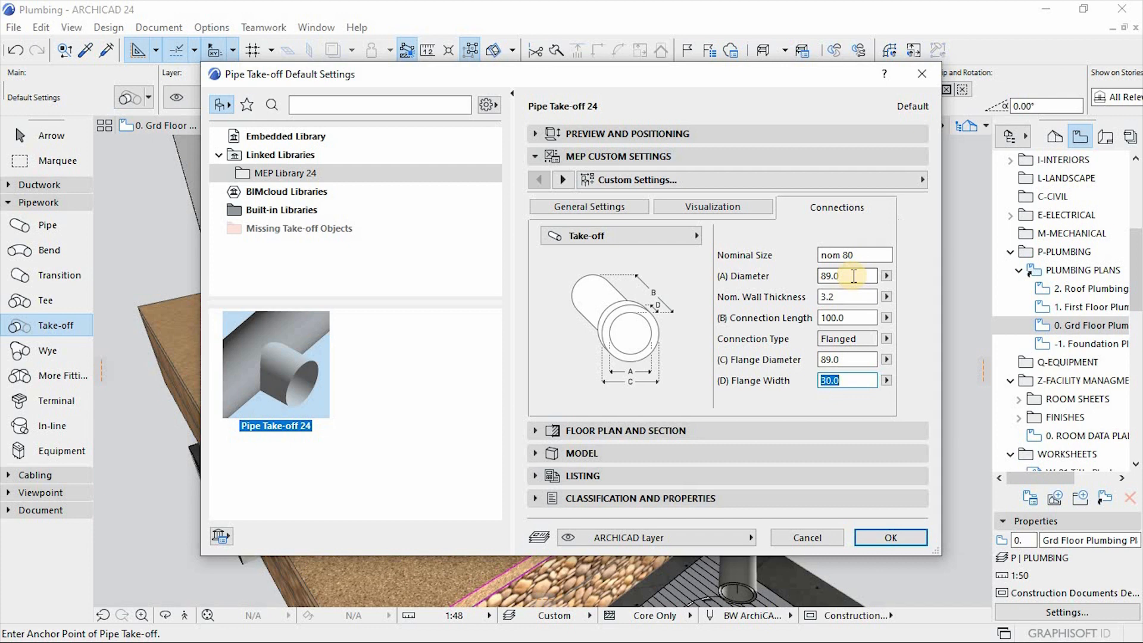
# Step: Set the take-off's diameter to 50 mm, flange diameter to 65 mm and wall thickness to 2 mm, and accept the settings
pyautogui.click(854, 276)
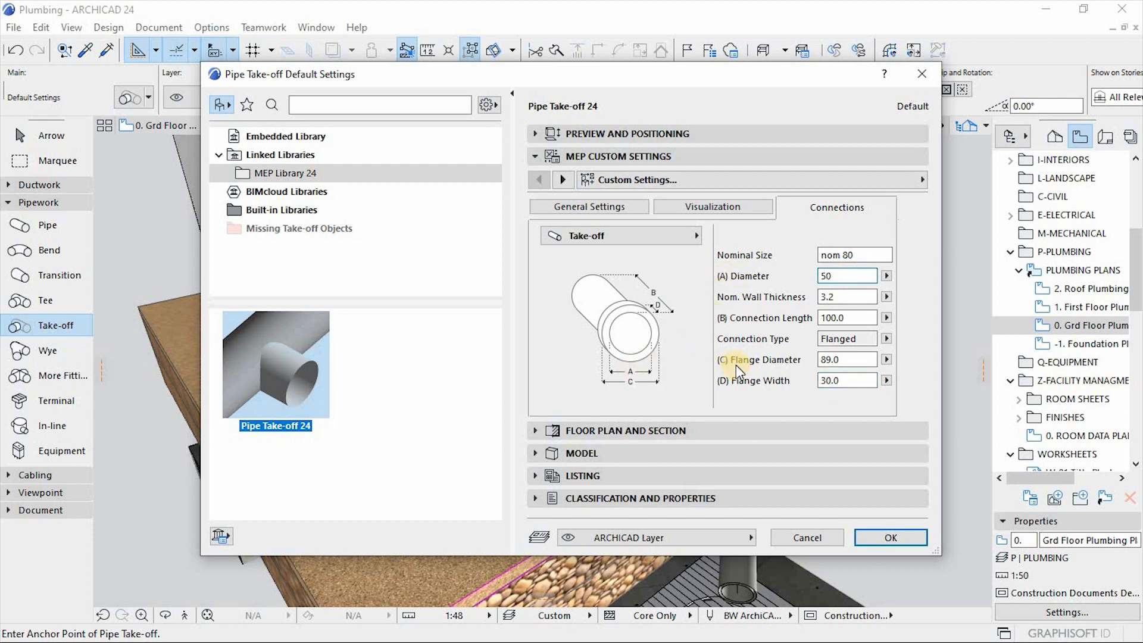
pyautogui.write('50')
pyautogui.press('Return')
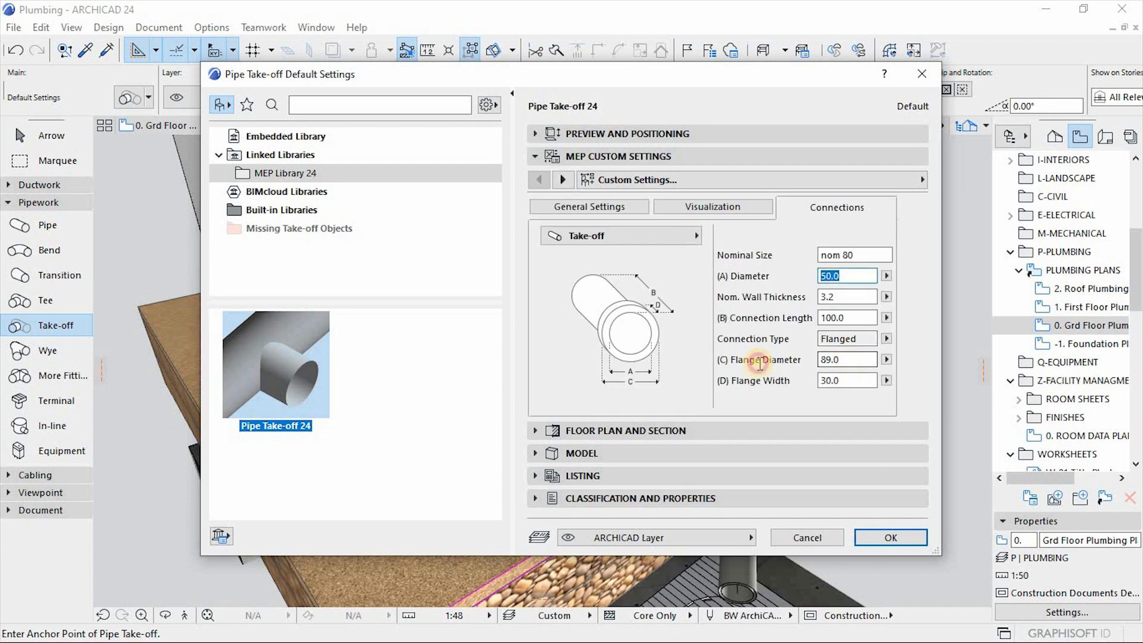
pyautogui.click(855, 360)
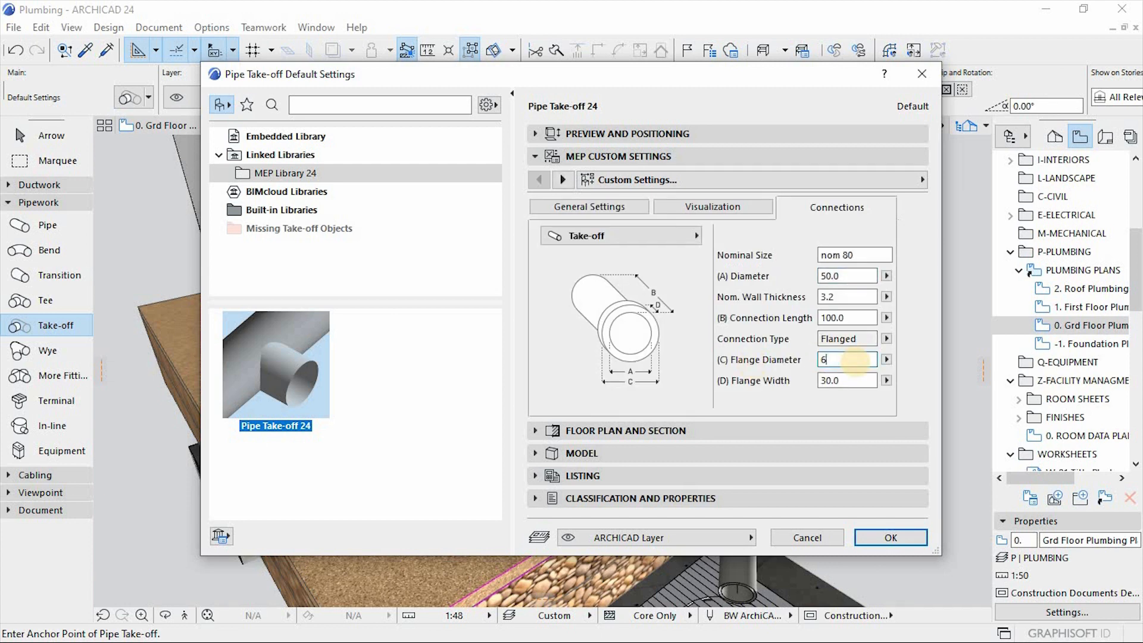
pyautogui.click(855, 274)
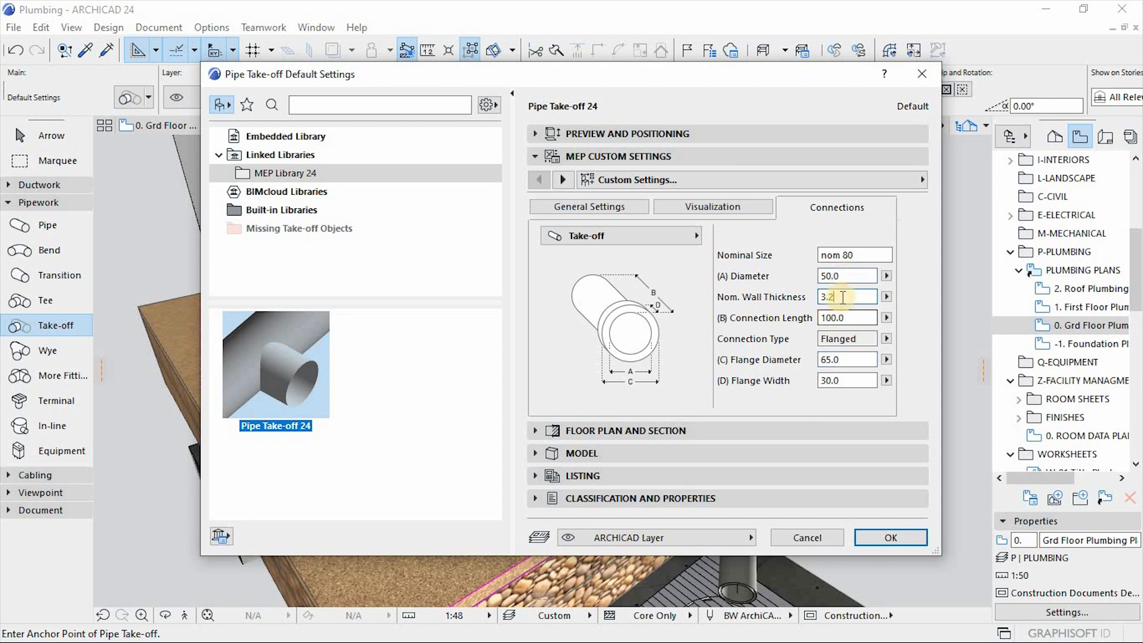
pyautogui.doubleClick(839, 297)
pyautogui.write('2')
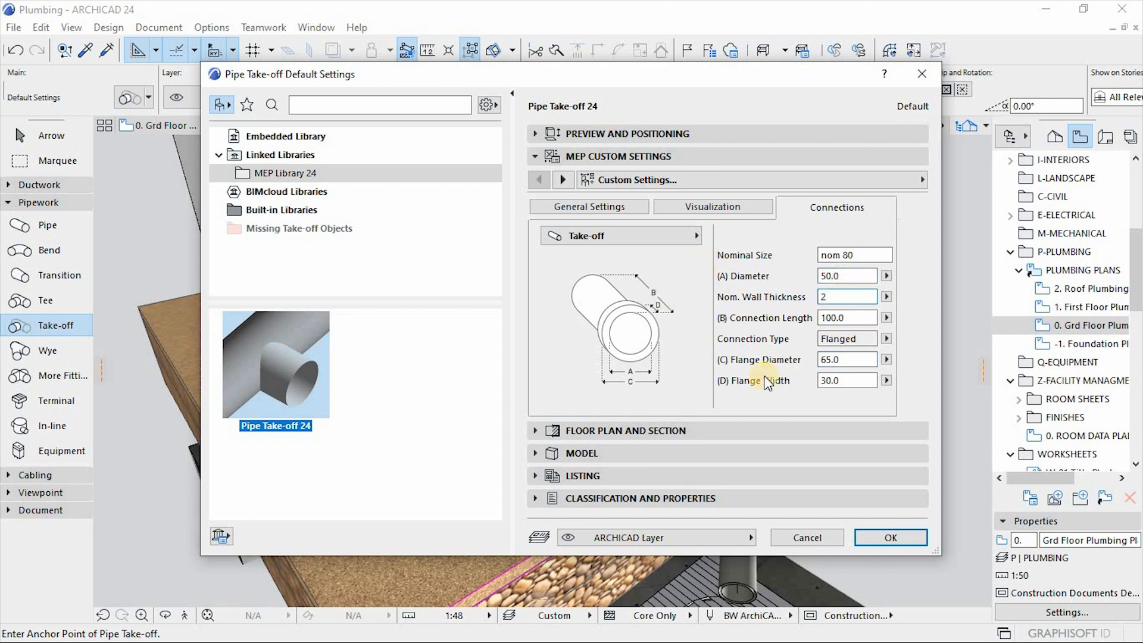
pyautogui.press('Return')
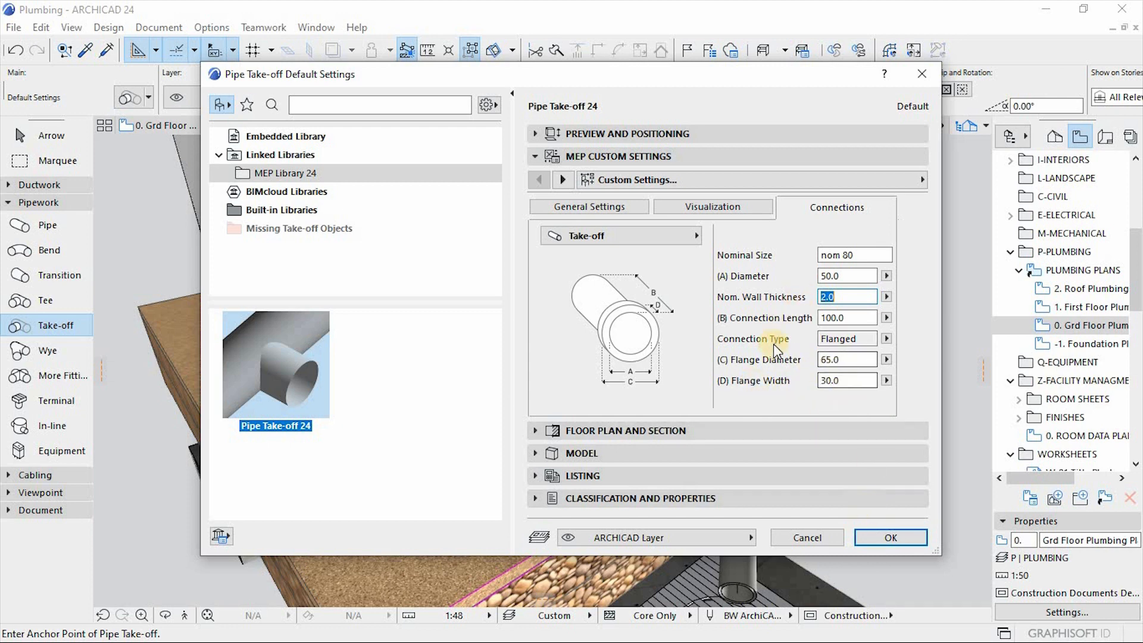
pyautogui.click(876, 538)
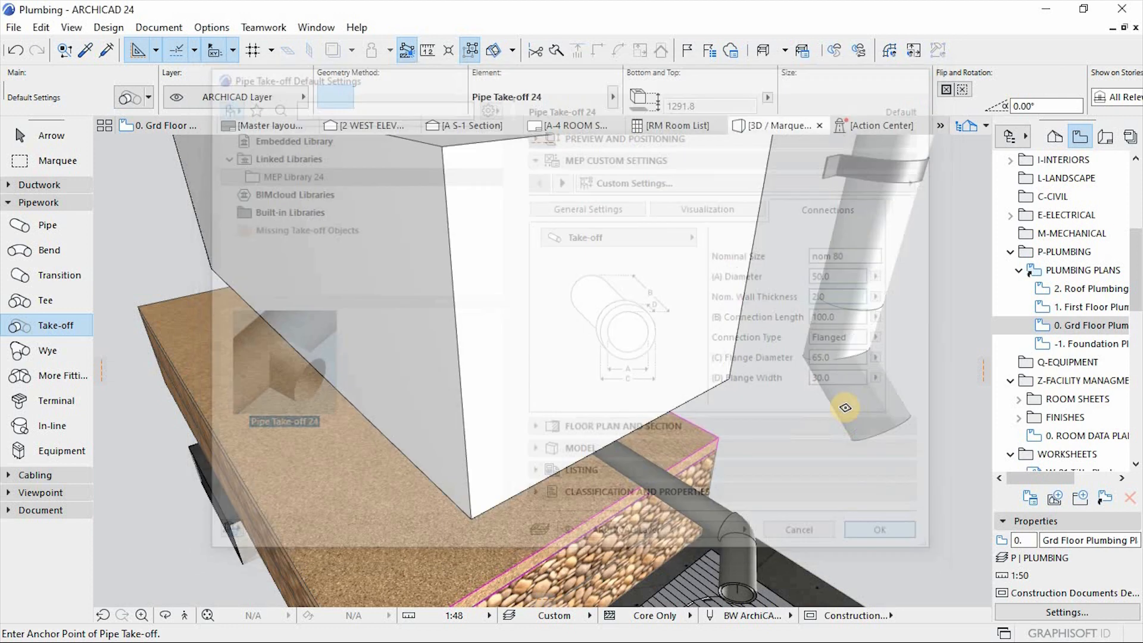
# Step: Place the take-off on the horizontal waste pipe just outside the bathtub, oriented vertically upward
pyautogui.scroll(5, 647, 466)
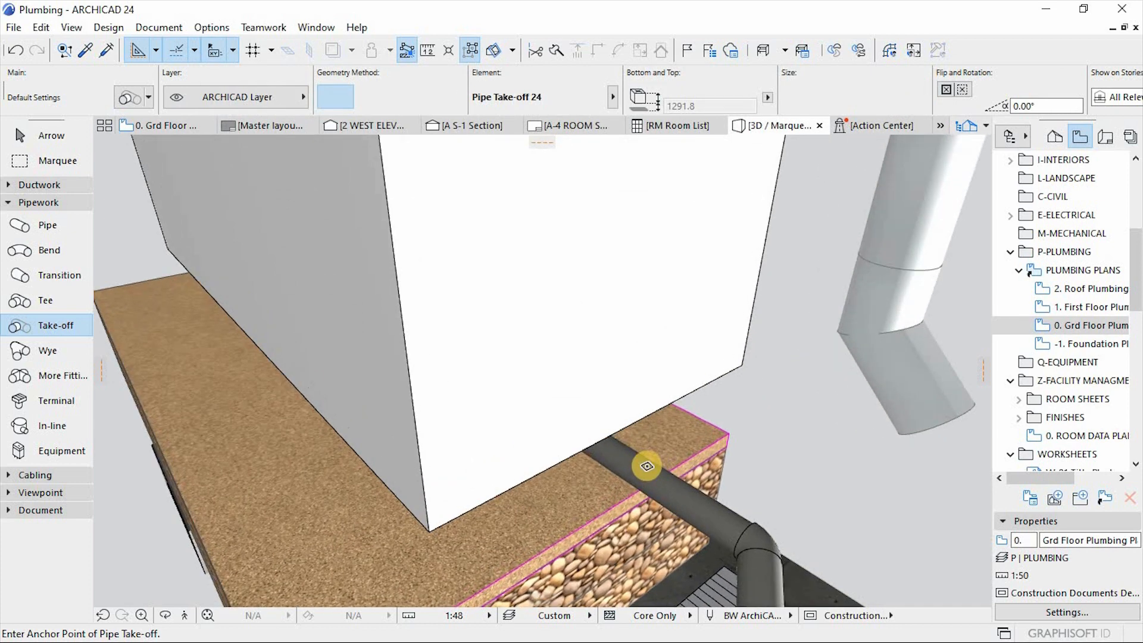
pyautogui.scroll(3, 621, 464)
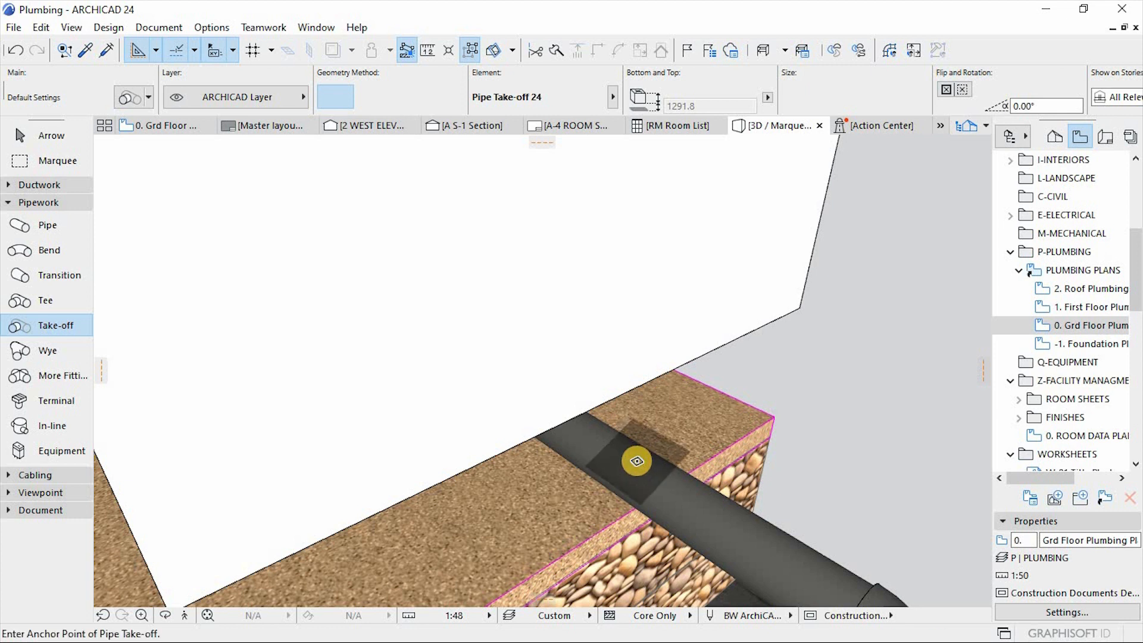
pyautogui.scroll(-5, 607, 502)
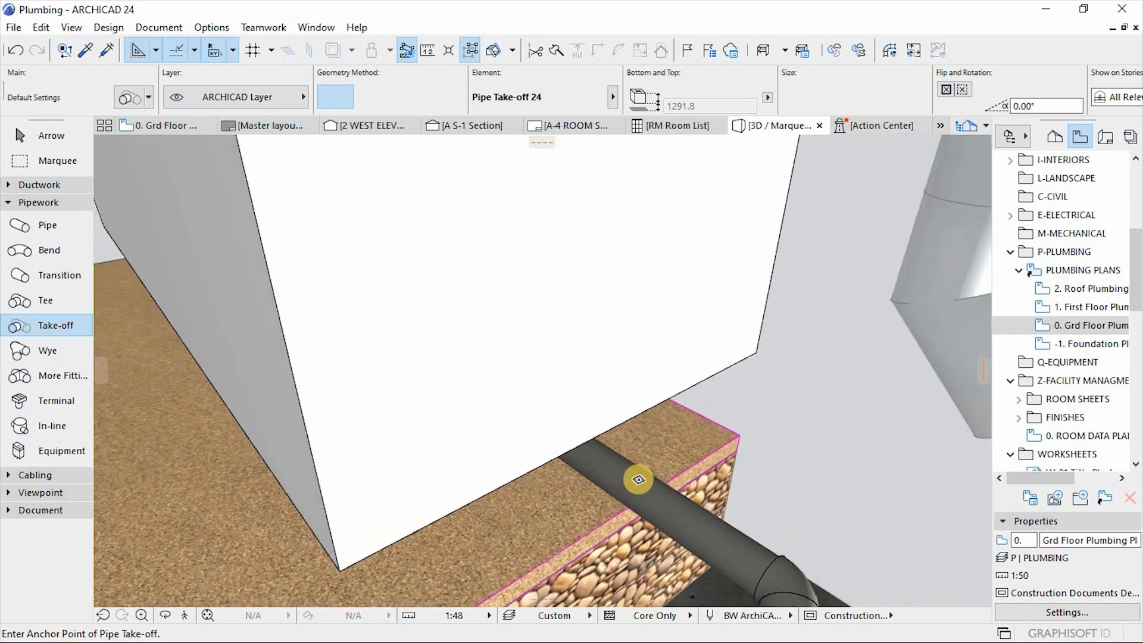
pyautogui.keyDown('shift'); pyautogui.moveTo(625, 468); pyautogui.dragTo(637, 481, button='middle'); pyautogui.keyUp('shift')
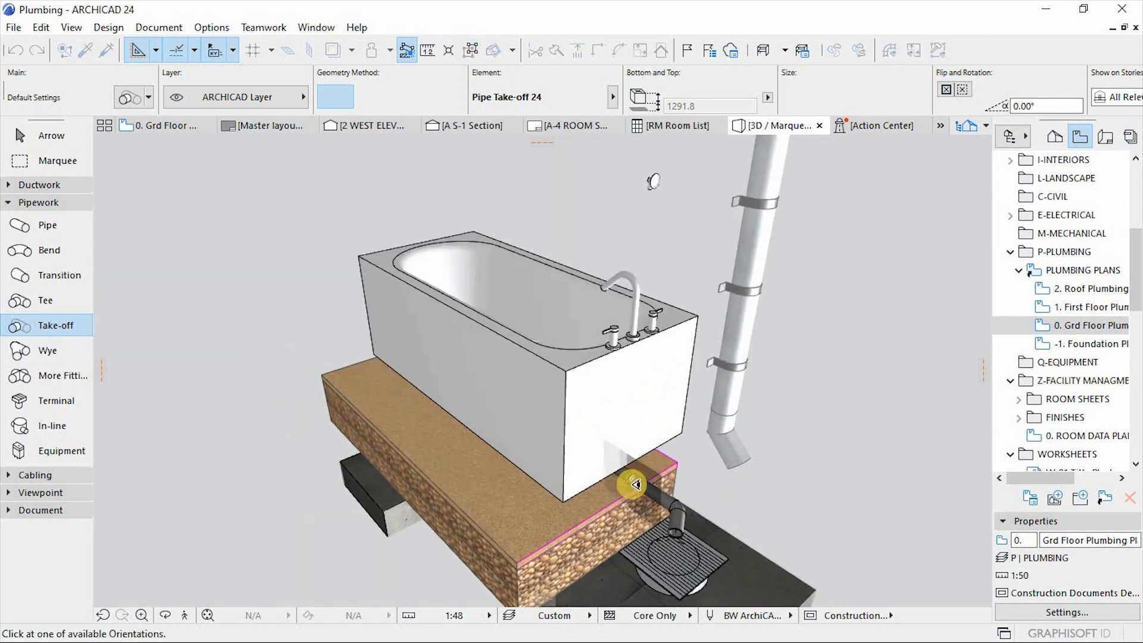
pyautogui.scroll(6, 631, 475)
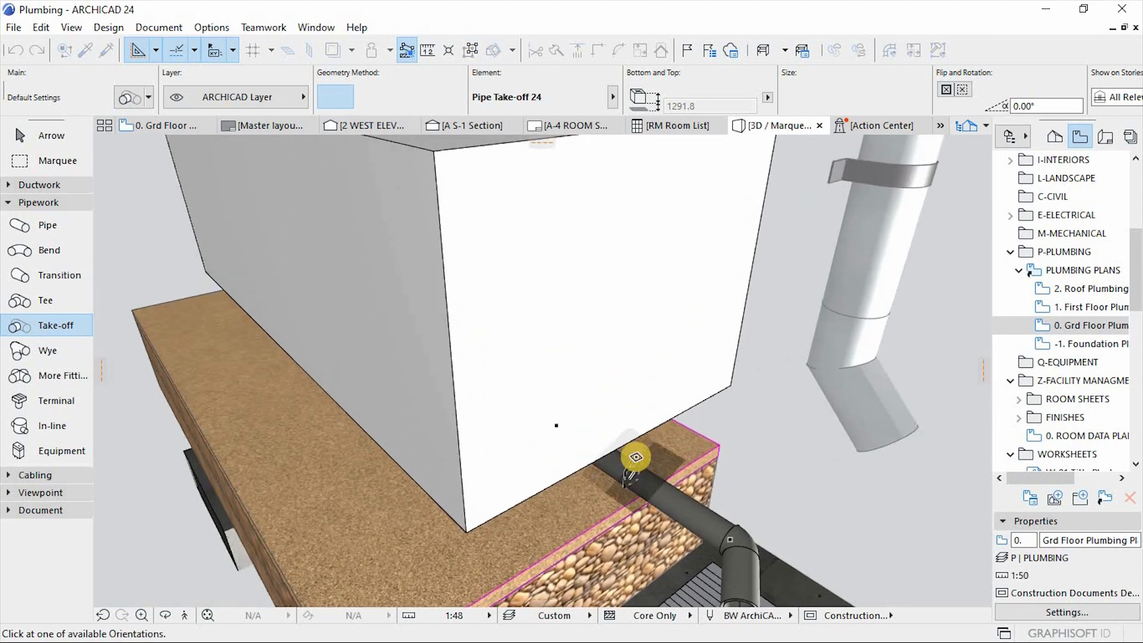
pyautogui.scroll(2, 649, 454)
pyautogui.scroll(2, 638, 448)
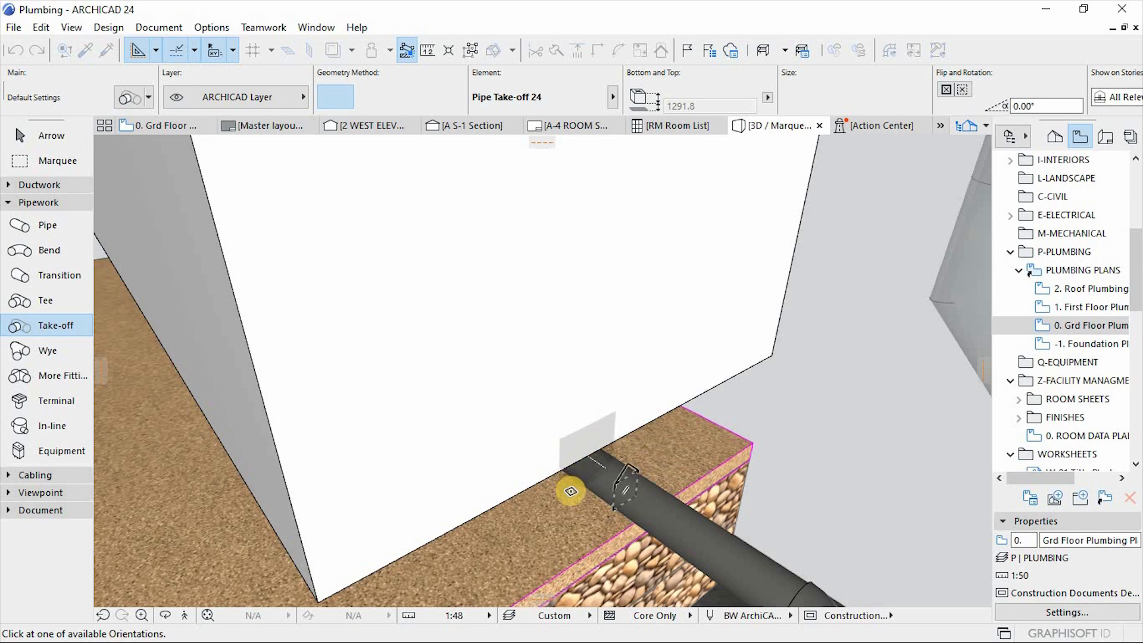
pyautogui.scroll(-5, 602, 536)
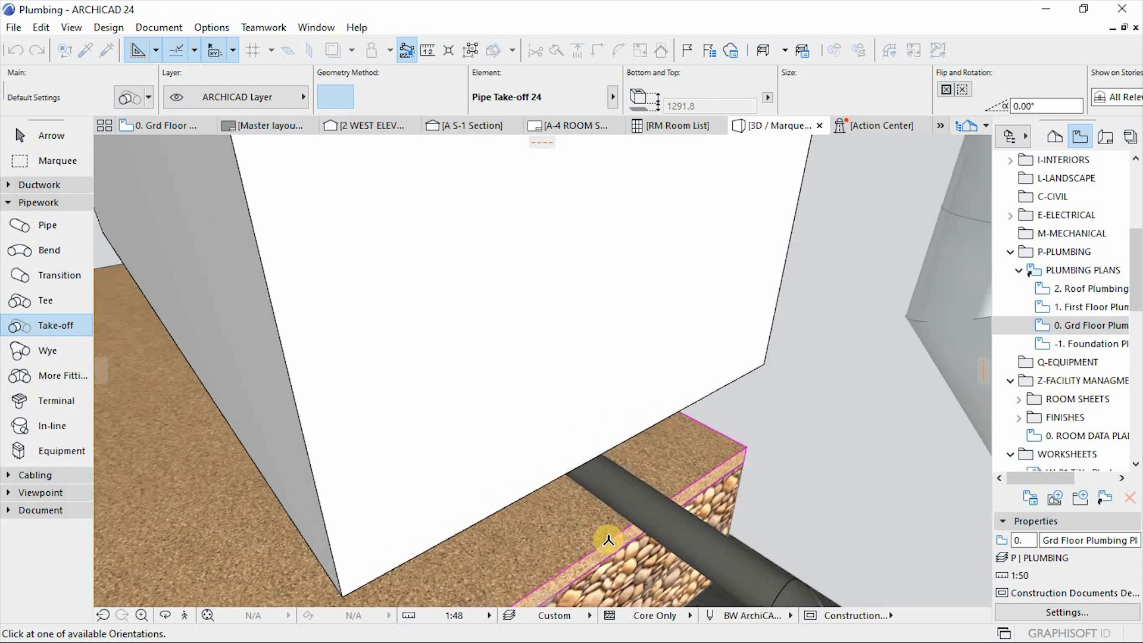
pyautogui.scroll(-2, 608, 540)
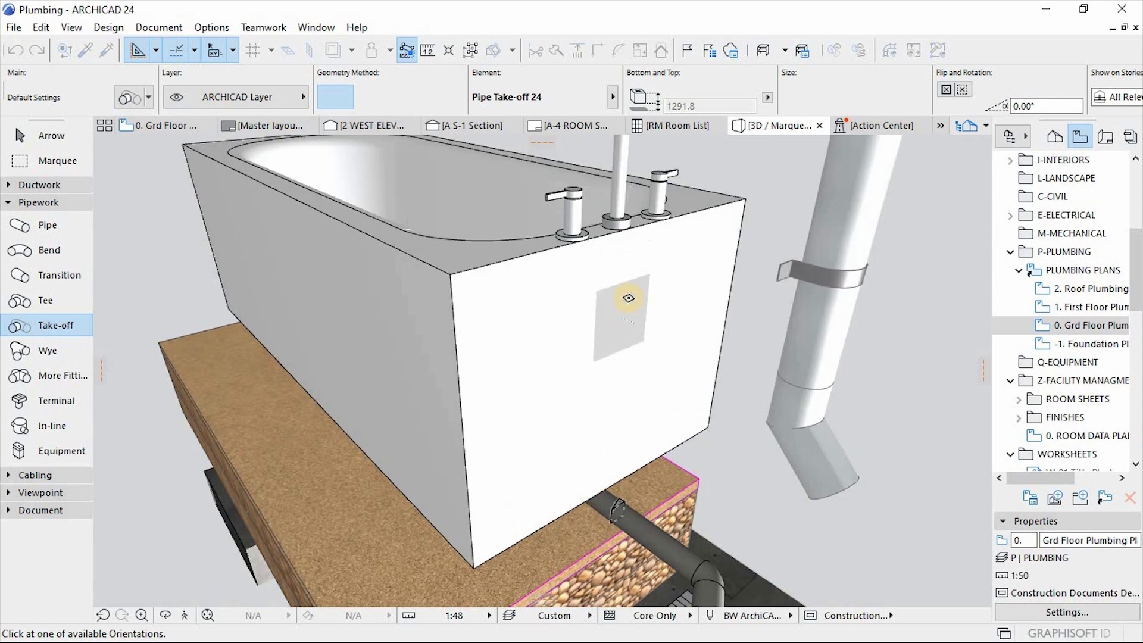
pyautogui.scroll(1, 631, 291)
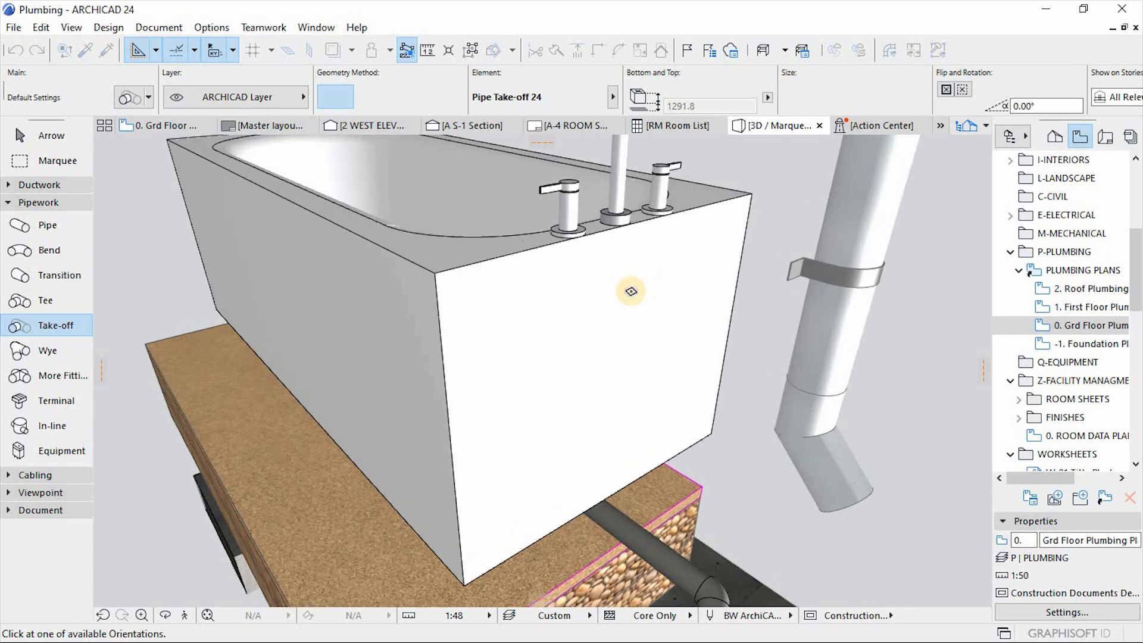
pyautogui.click(631, 282)
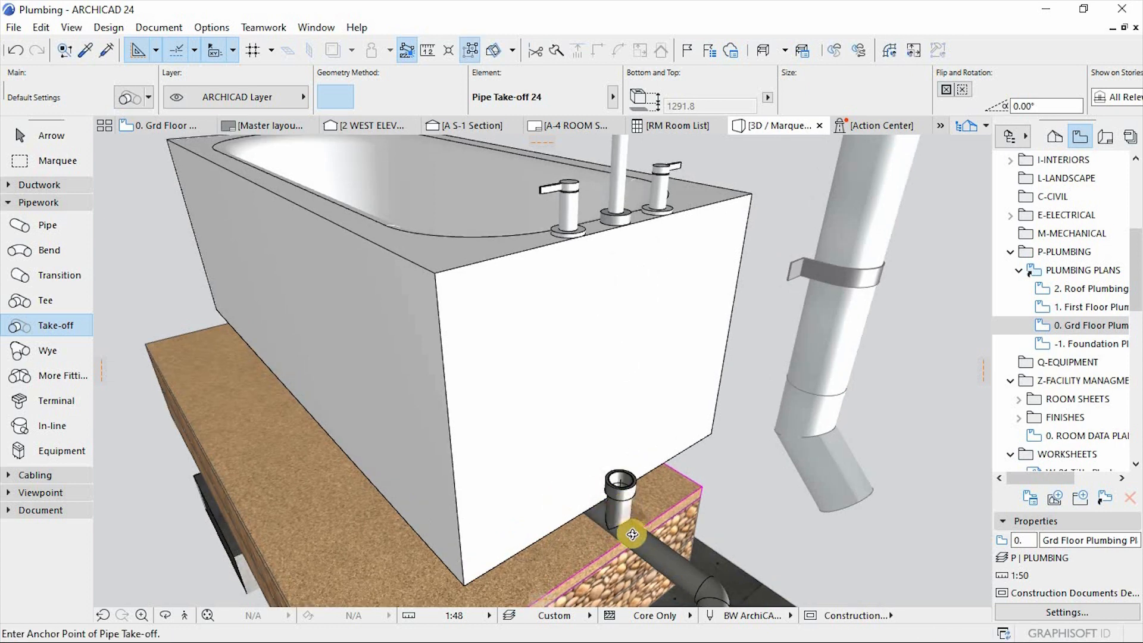
# Step: Move the take-off a short distance along the waste pipe towards the bend, and add the straight pipe to the selection
pyautogui.keyDown('shift'); pyautogui.moveTo(628, 505); pyautogui.dragTo(698, 467, button='middle'); pyautogui.keyUp('shift')
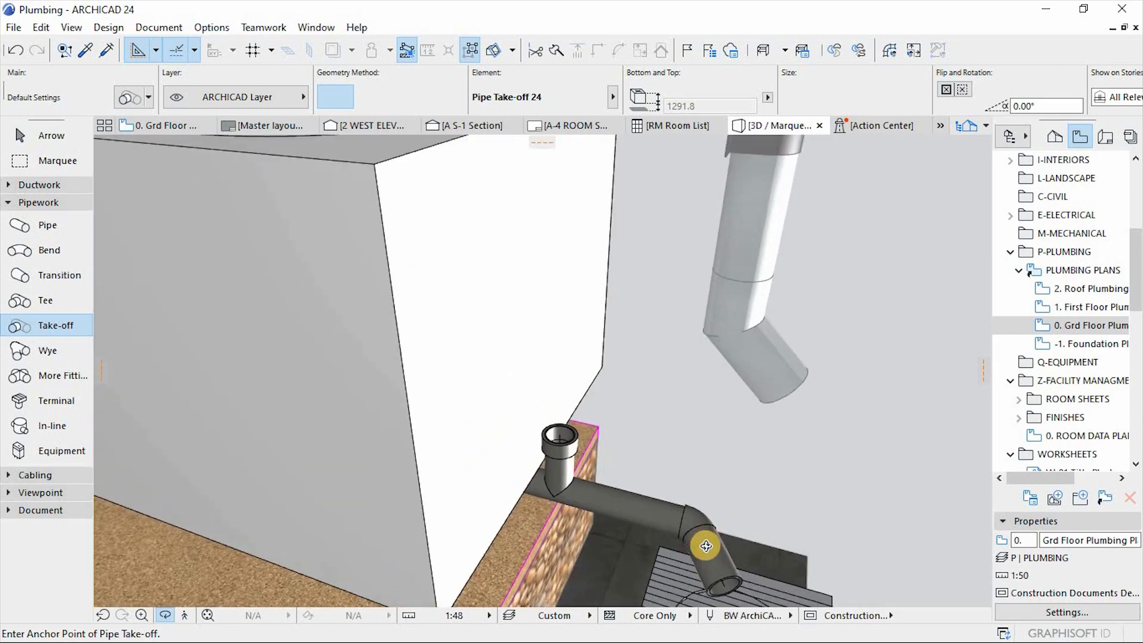
pyautogui.click(557, 459)
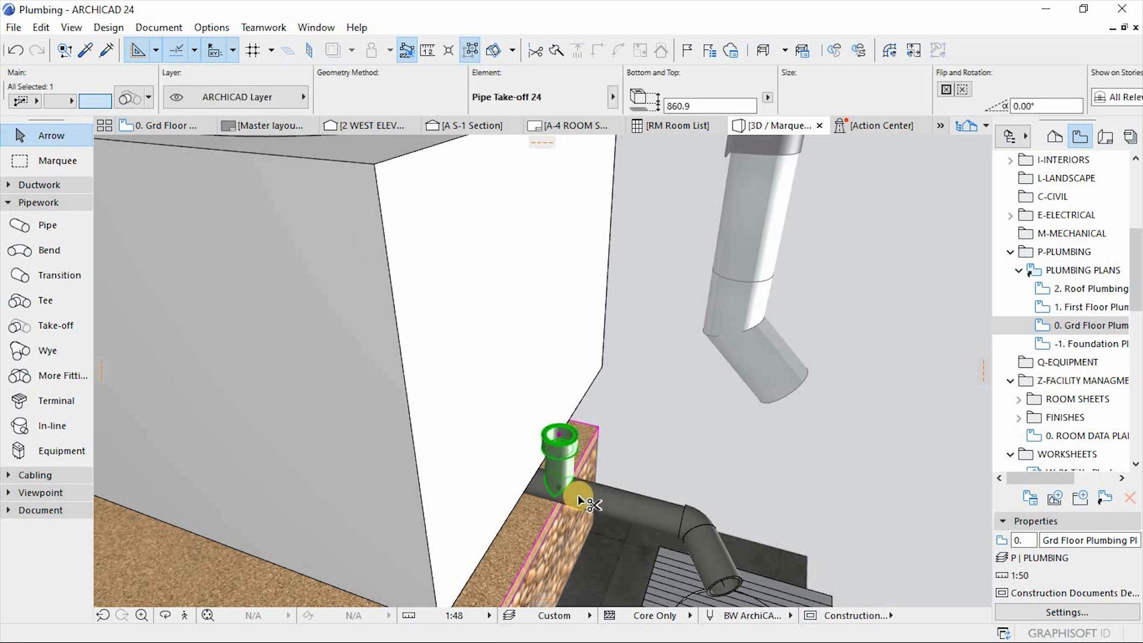
pyautogui.click(560, 490)
pyautogui.click(559, 489)
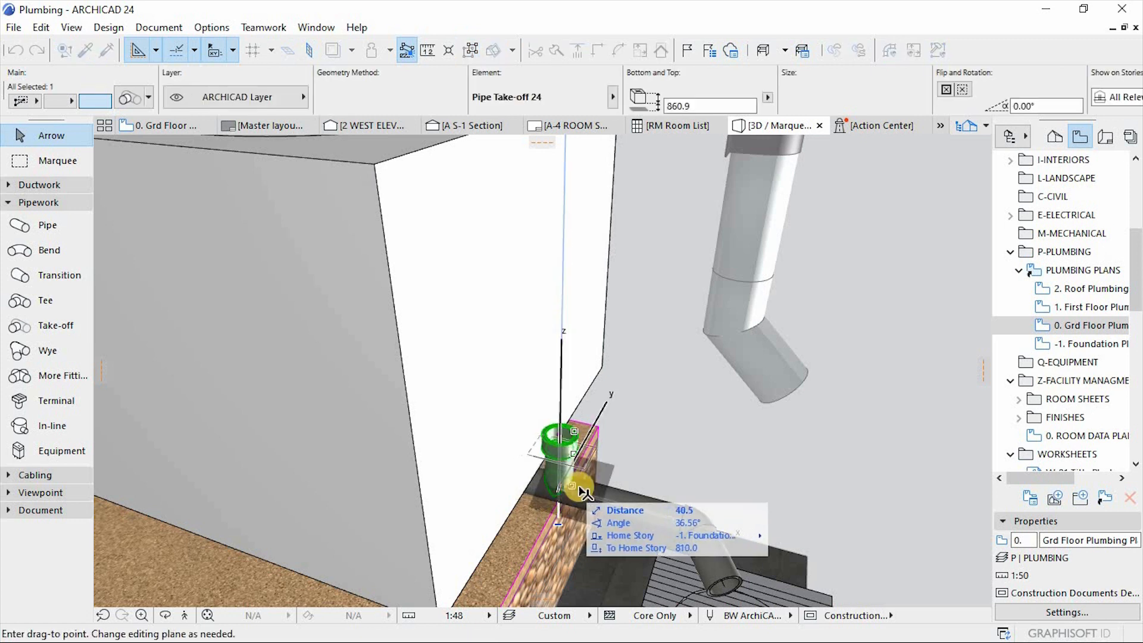
pyautogui.click(578, 497)
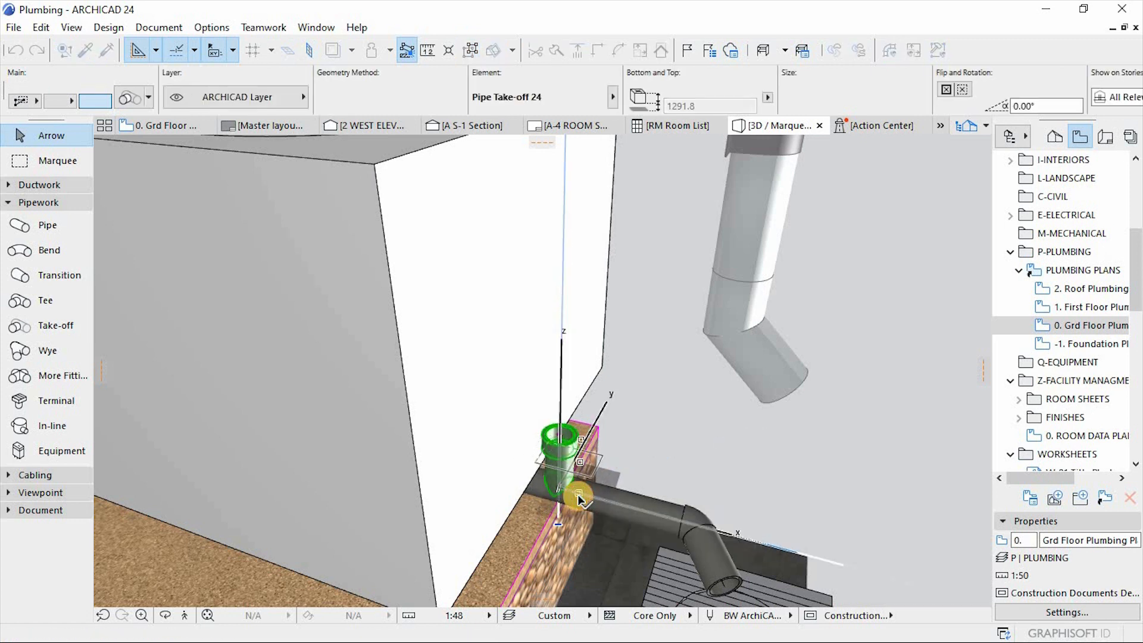
pyautogui.keyDown('shift'); pyautogui.click(581, 501); pyautogui.keyUp('shift')
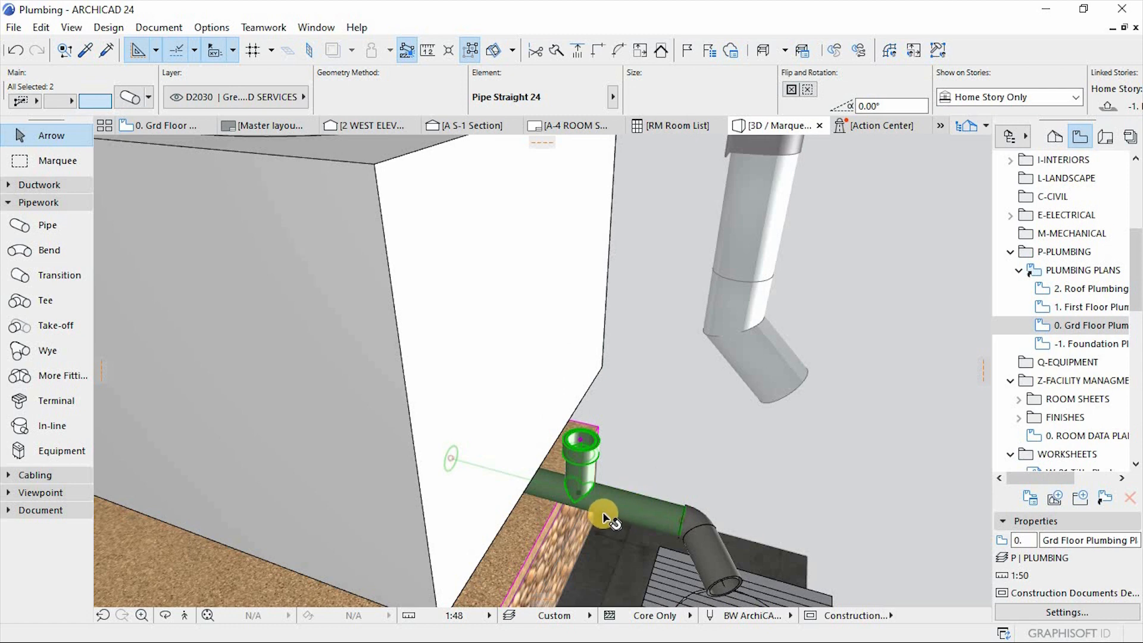
# Step: Place a straight pipe rising vertically from the take-off's open end, copying the settings of the existing horizontal waste pipe
pyautogui.keyDown('shift'); pyautogui.moveTo(635, 530); pyautogui.dragTo(613, 467, button='middle'); pyautogui.keyUp('shift')
pyautogui.scroll(1, 610, 455)
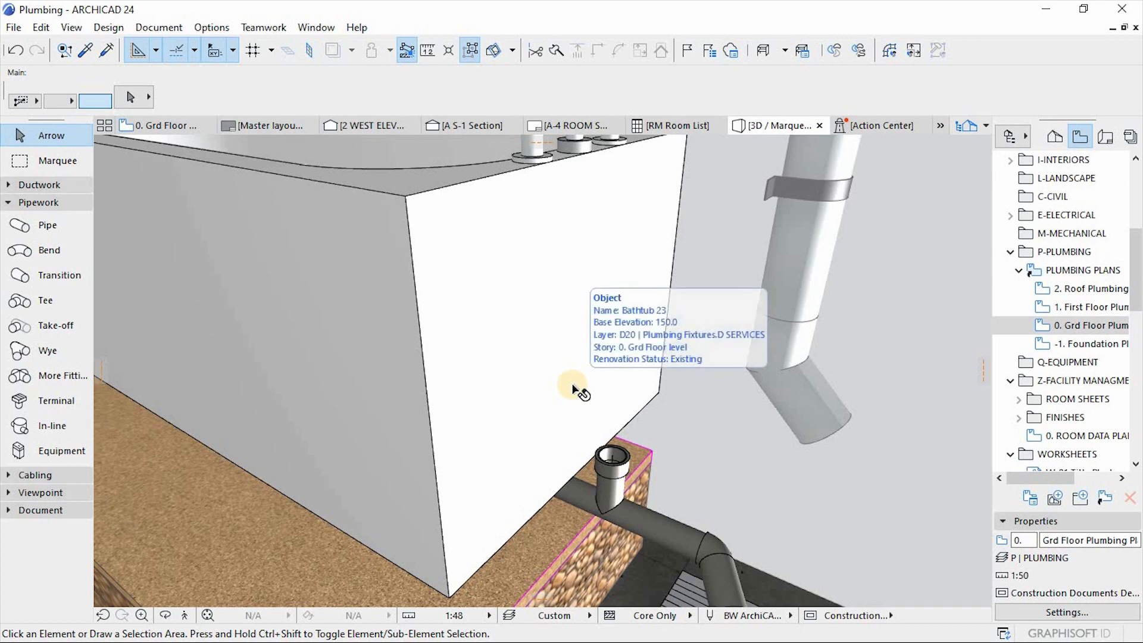
pyautogui.keyDown('alt'); pyautogui.click(679, 528); pyautogui.keyUp('alt')
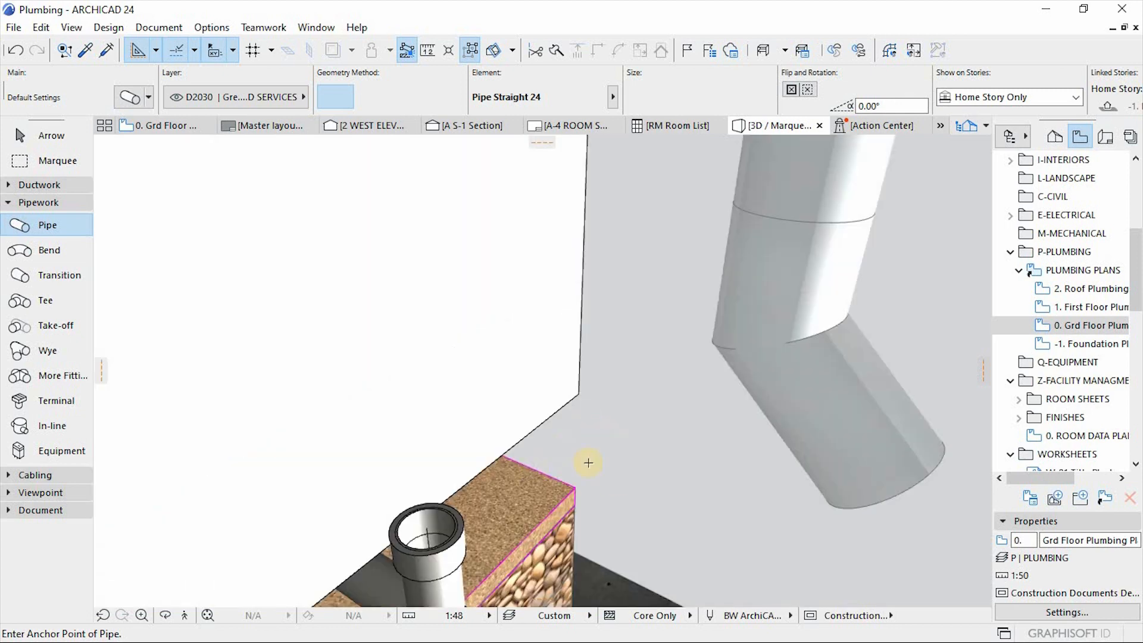
pyautogui.scroll(-3, 587, 465)
pyautogui.scroll(3, 659, 421)
pyautogui.scroll(3, 615, 425)
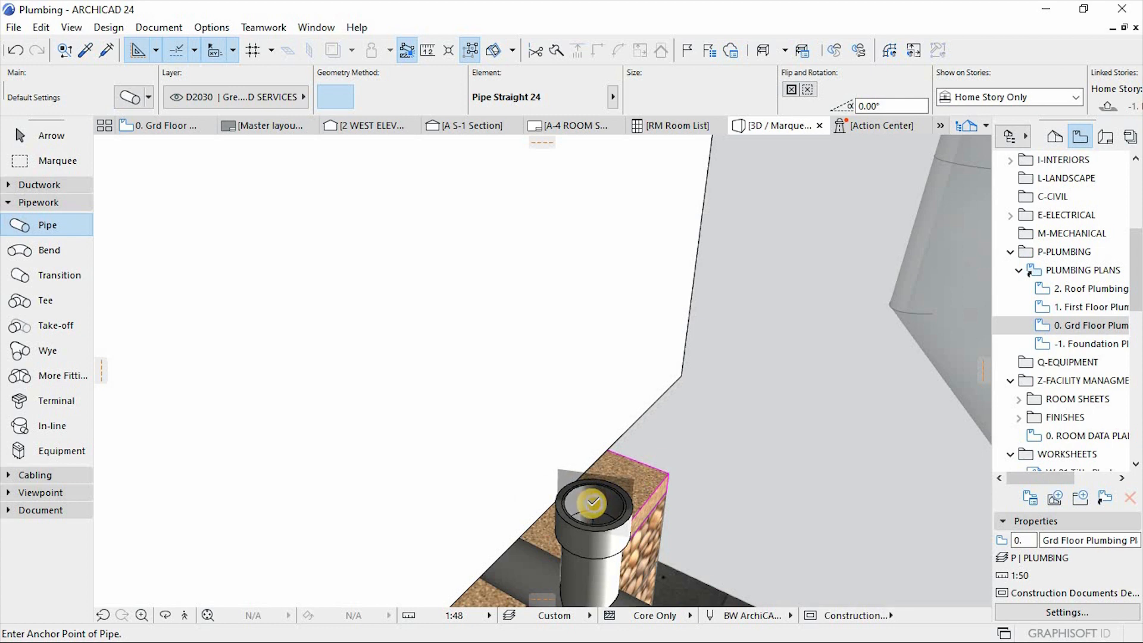
pyautogui.click(592, 503)
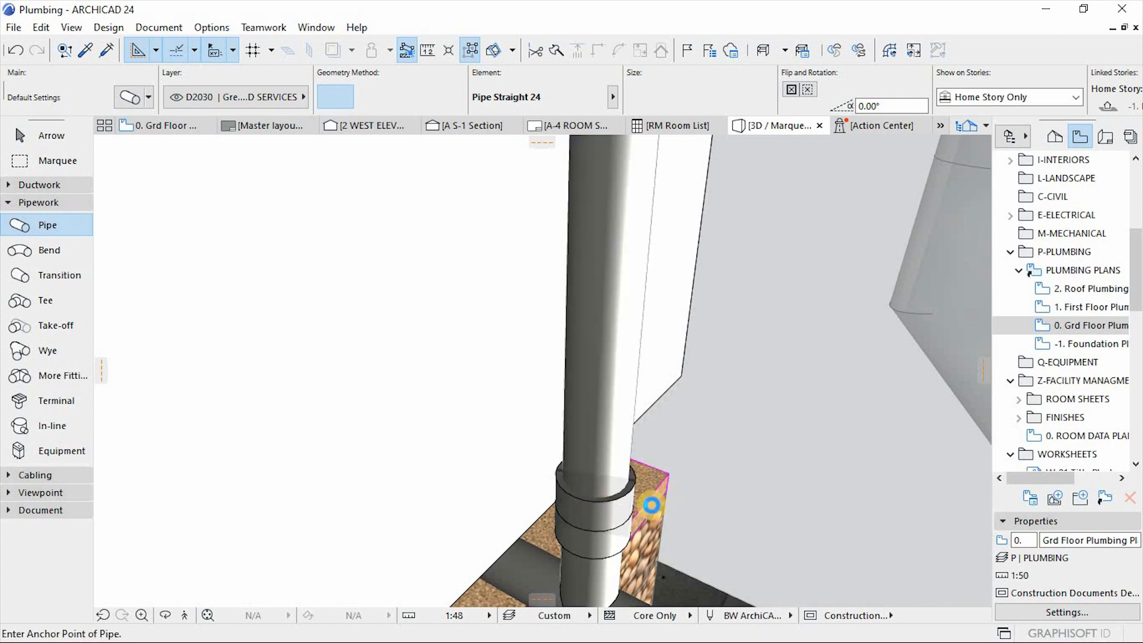
pyautogui.scroll(-5, 755, 499)
pyautogui.scroll(4, 755, 516)
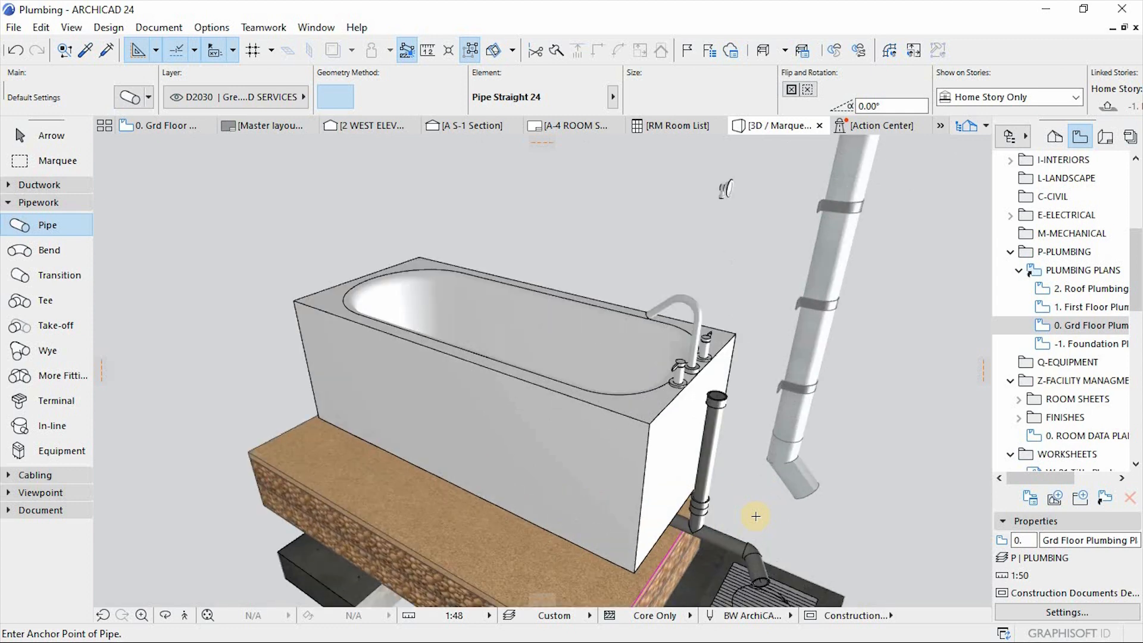
pyautogui.press('Escape')
# Step: Set the Main 1 connection type of the new vertical pipe to Welded and accept the settings
pyautogui.click(696, 393)
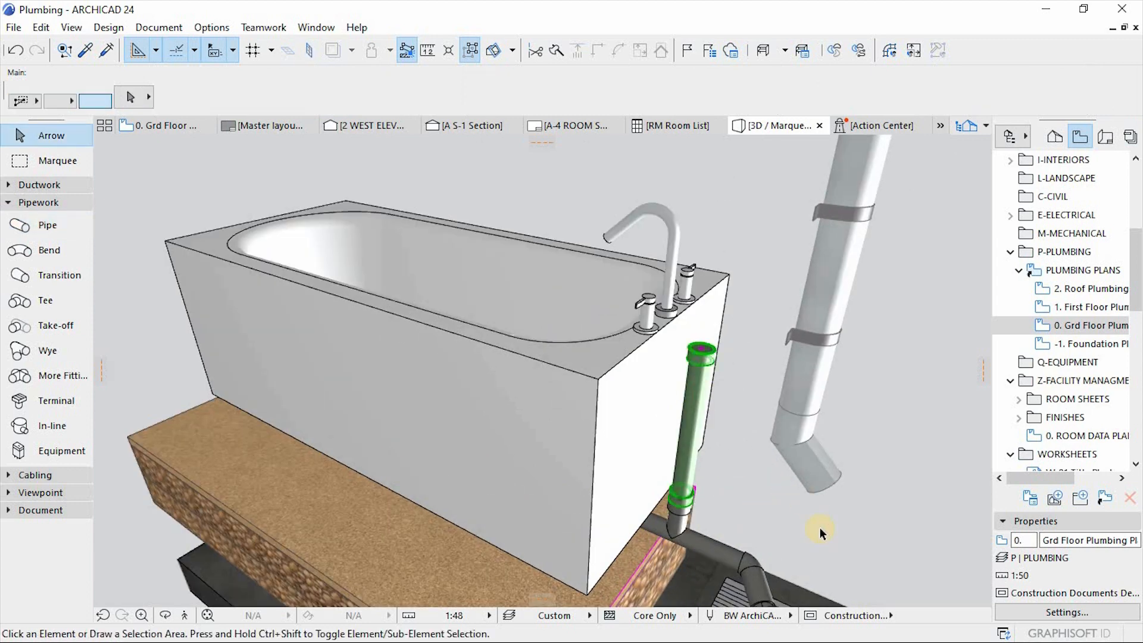
pyautogui.scroll(3, 819, 527)
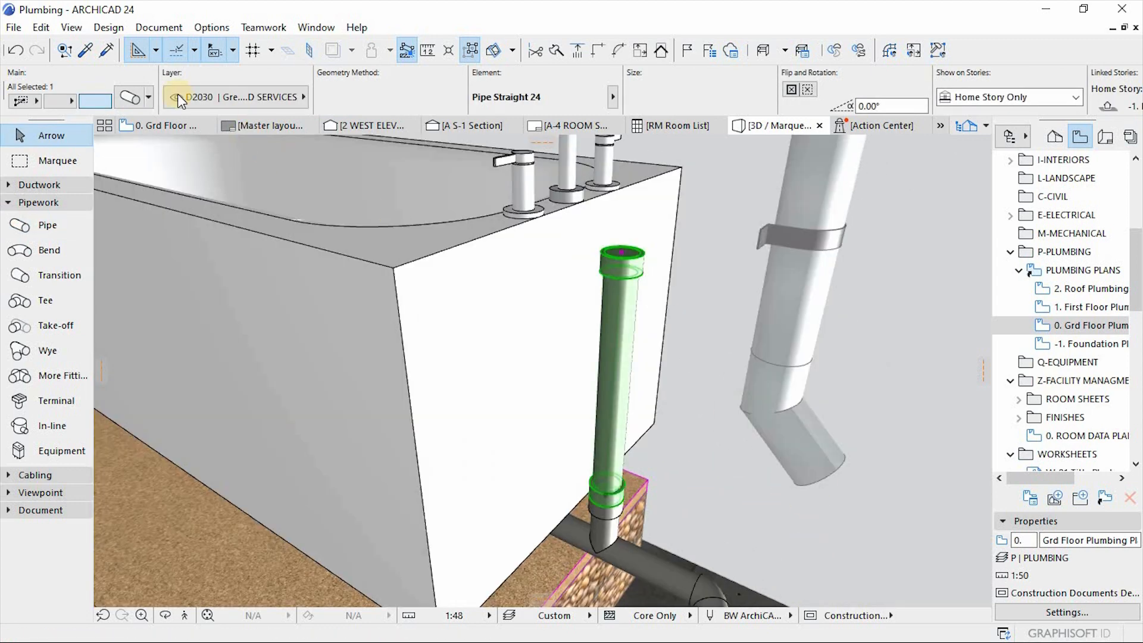
pyautogui.click(133, 96)
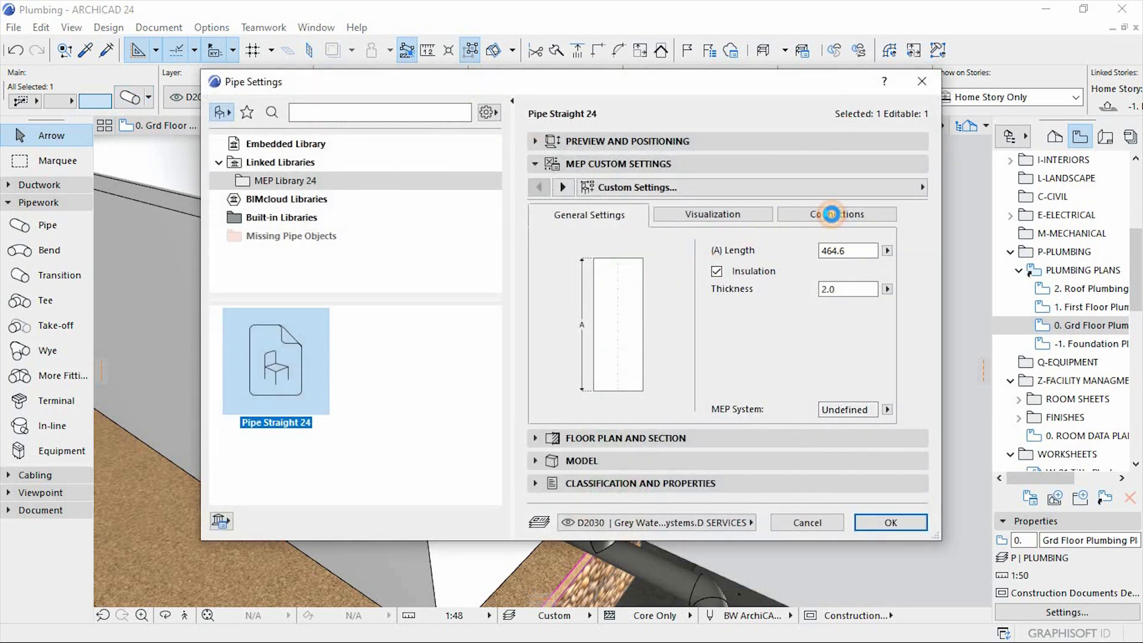
pyautogui.click(835, 216)
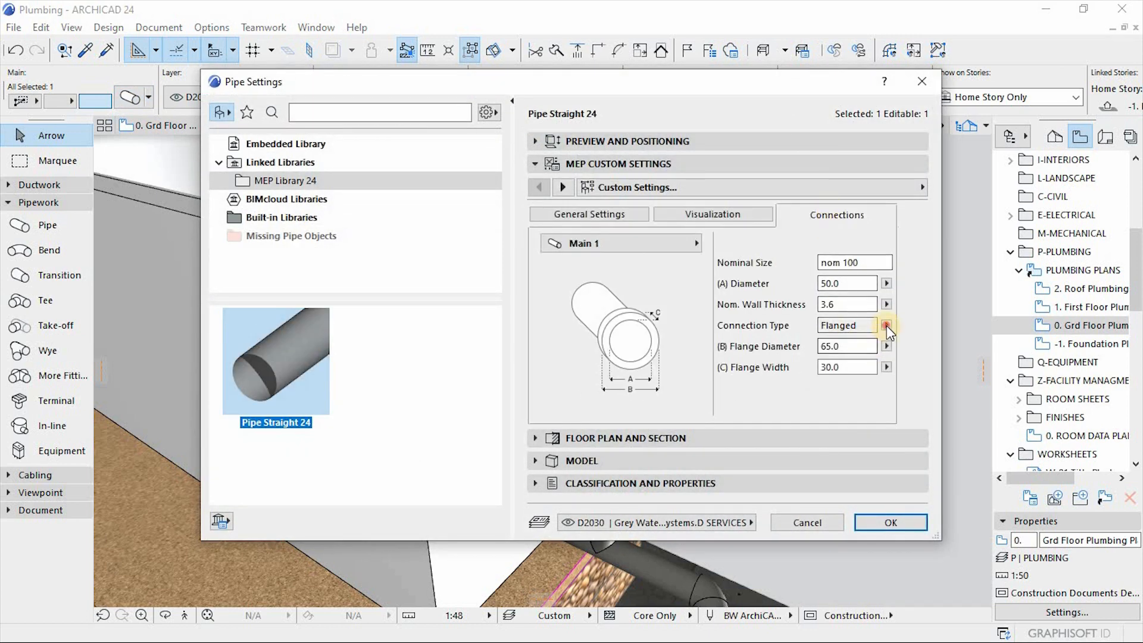
pyautogui.click(889, 523)
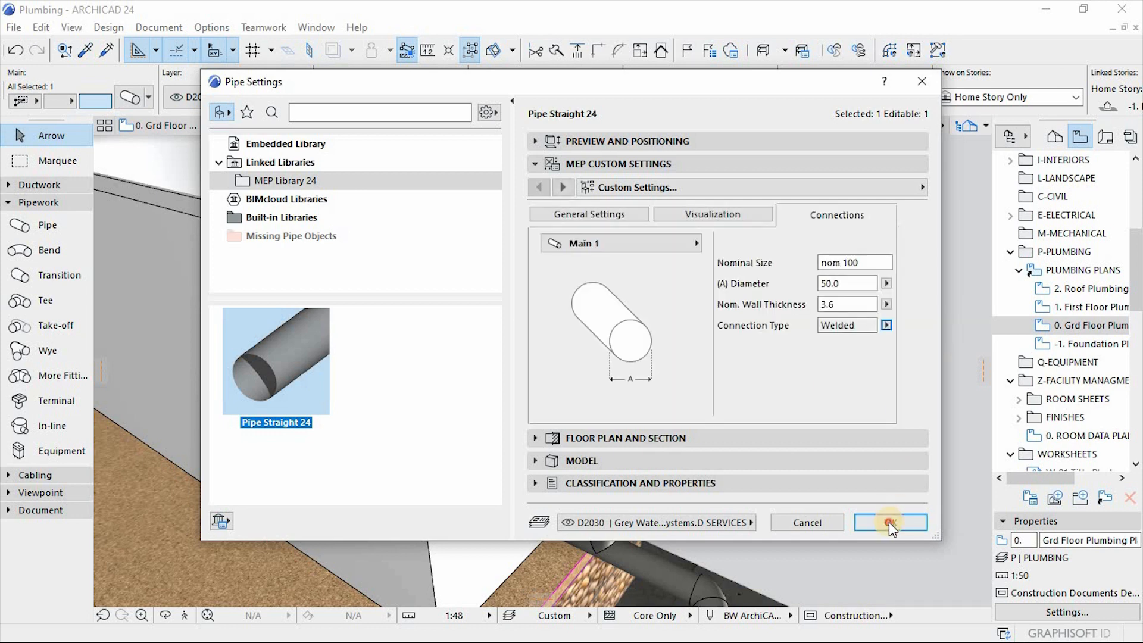
# Step: Examine the vertical pipe together with its take-off fitting beside the bathtub, and clear the selection
pyautogui.keyDown('shift'); pyautogui.click(606, 531); pyautogui.keyUp('shift')
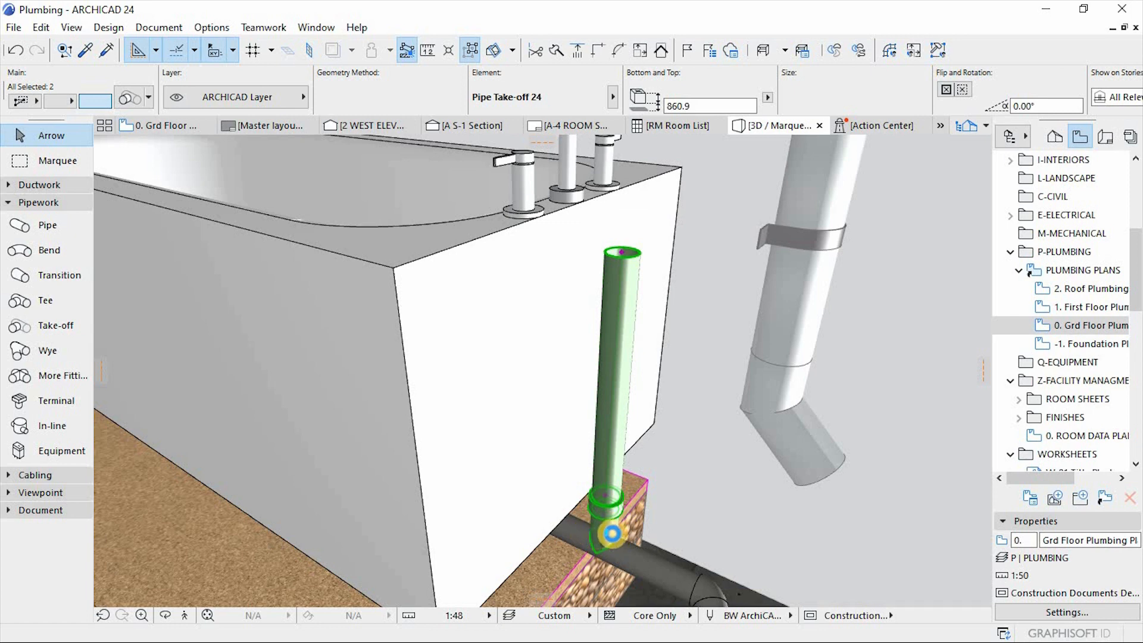
pyautogui.press('F5')
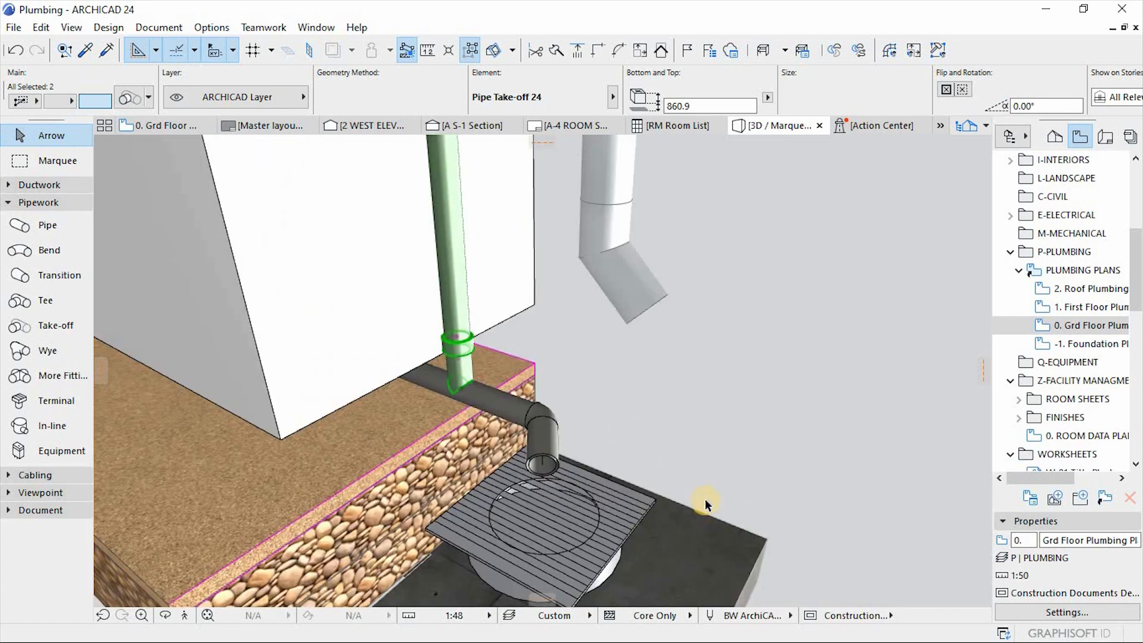
pyautogui.scroll(-5, 791, 463)
pyautogui.click(836, 463)
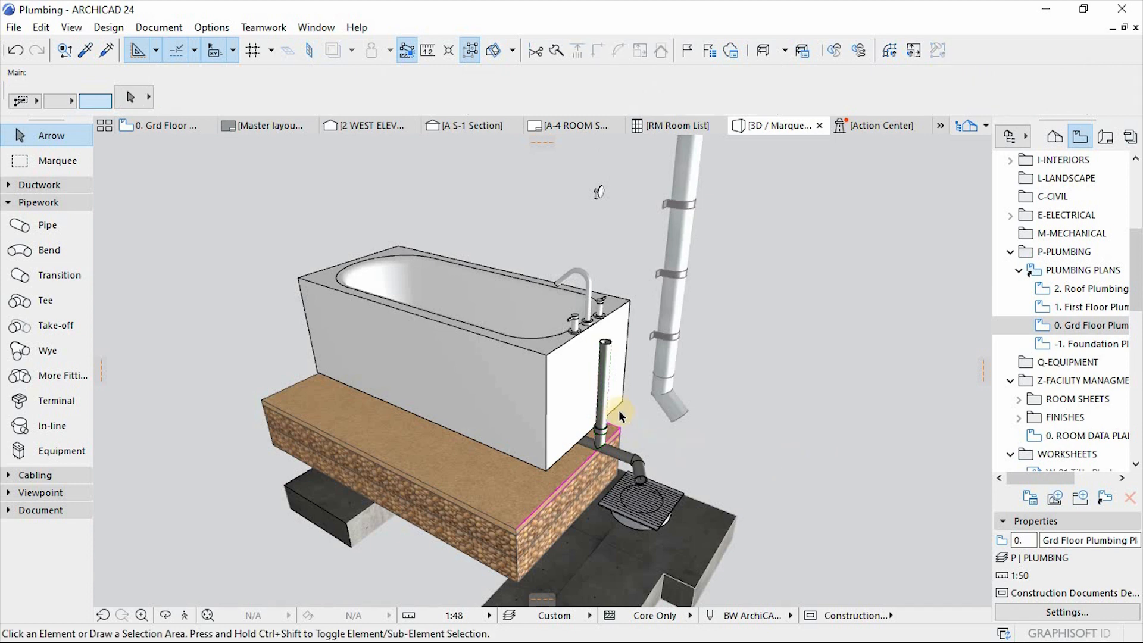
# Step: Shorten the vertical pipe beside the bathtub from its upper end to a length of about 391 mm
pyautogui.click(604, 382)
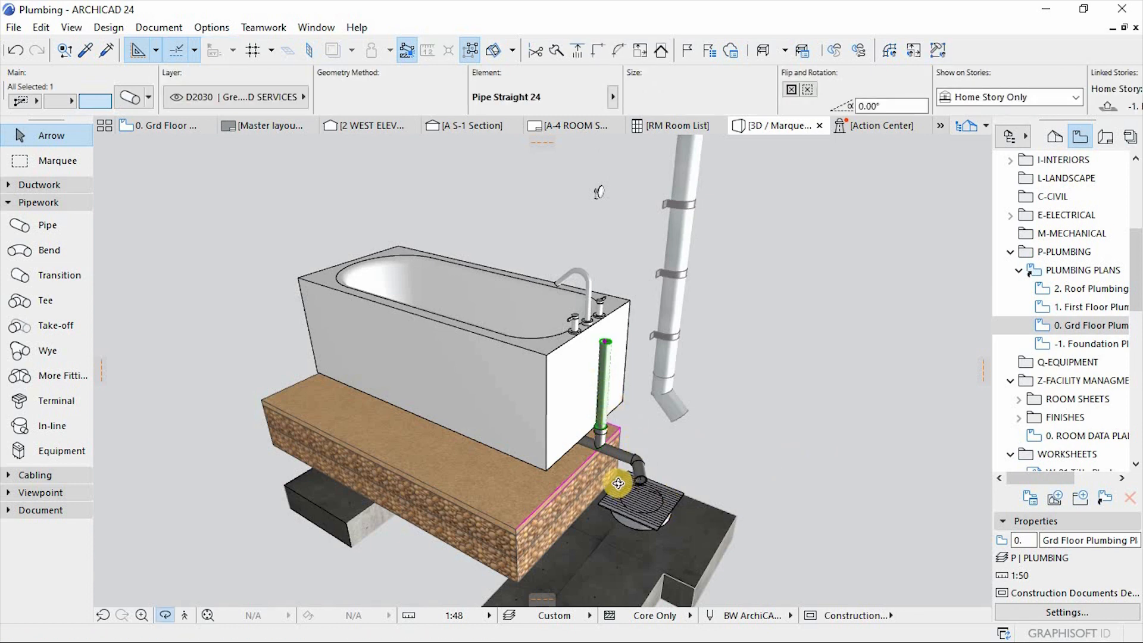
pyautogui.keyDown('shift'); pyautogui.moveTo(619, 471); pyautogui.dragTo(709, 506, button='middle'); pyautogui.keyUp('shift')
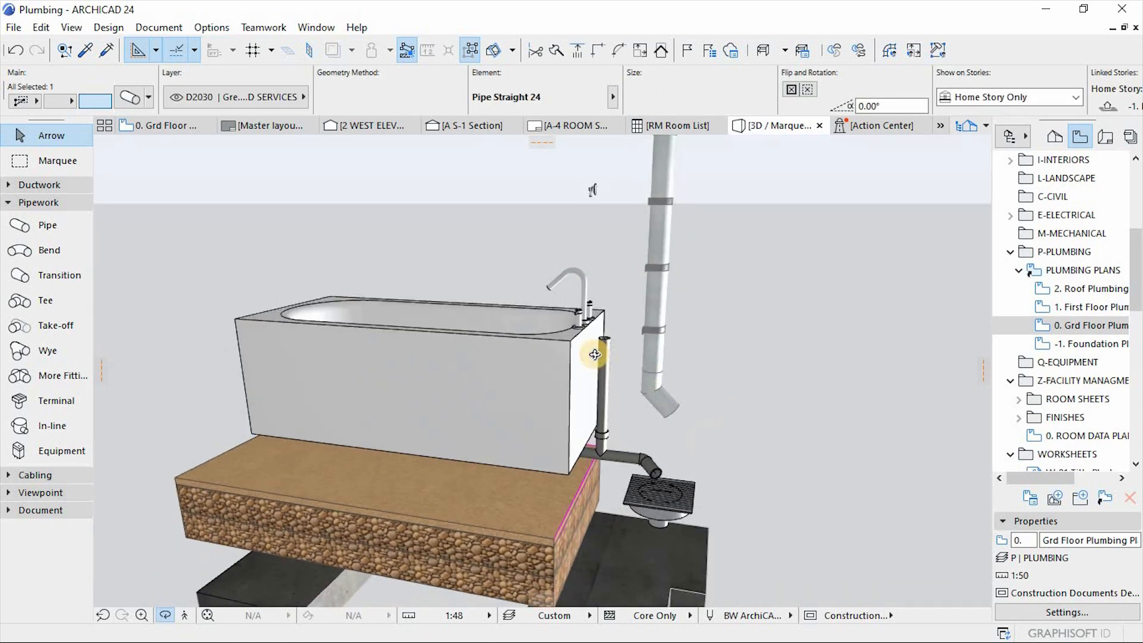
pyautogui.scroll(4, 590, 352)
pyautogui.scroll(2, 589, 352)
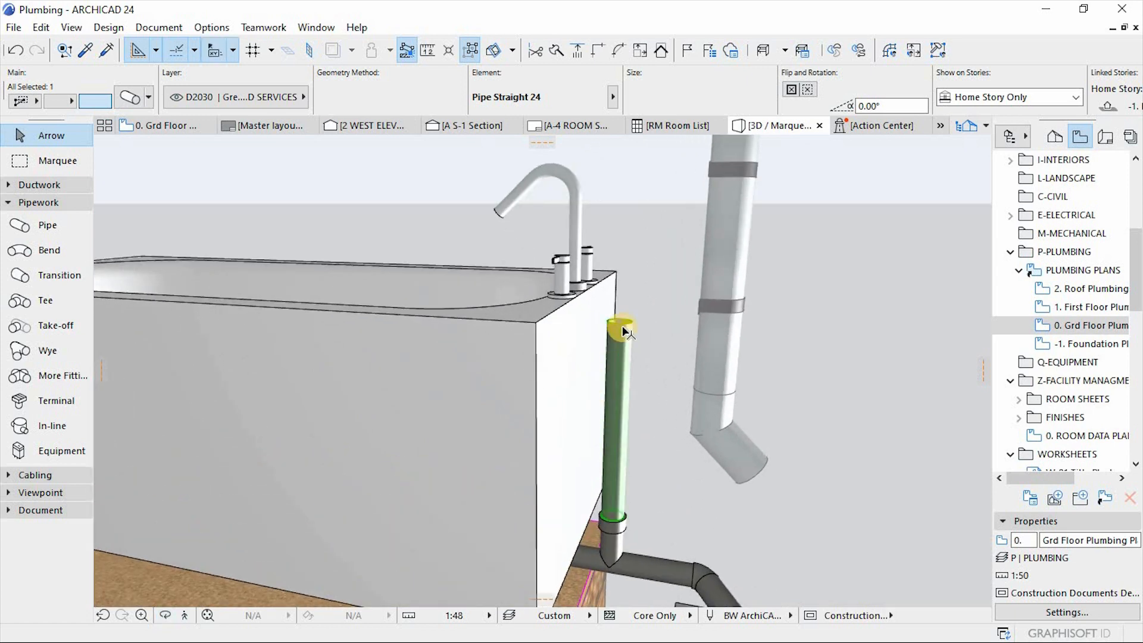
pyautogui.click(619, 323)
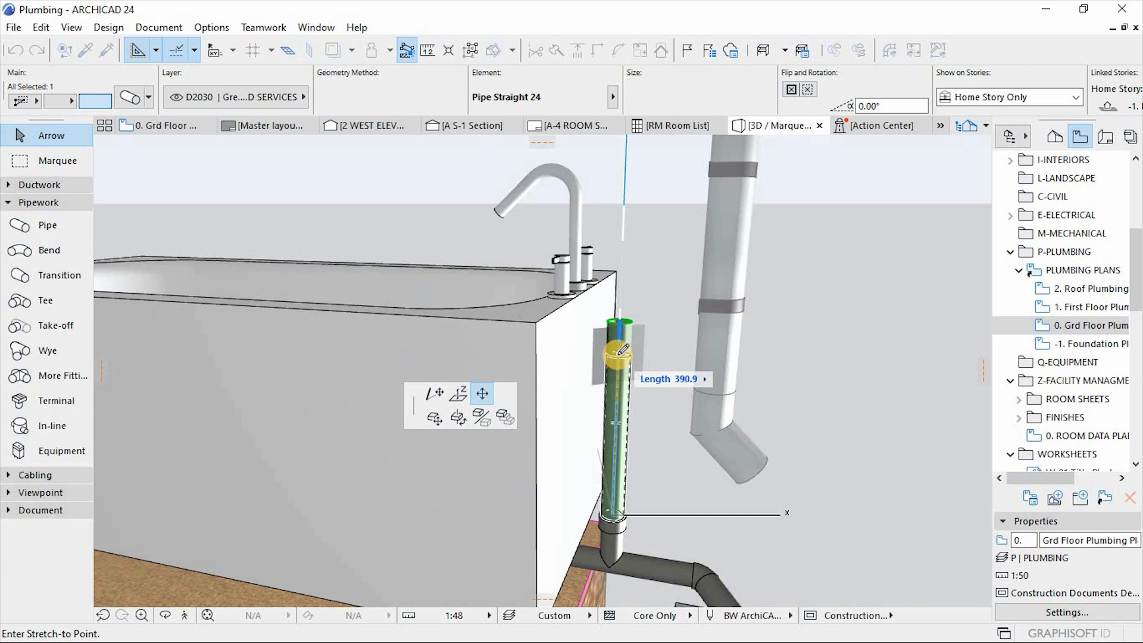
pyautogui.click(617, 355)
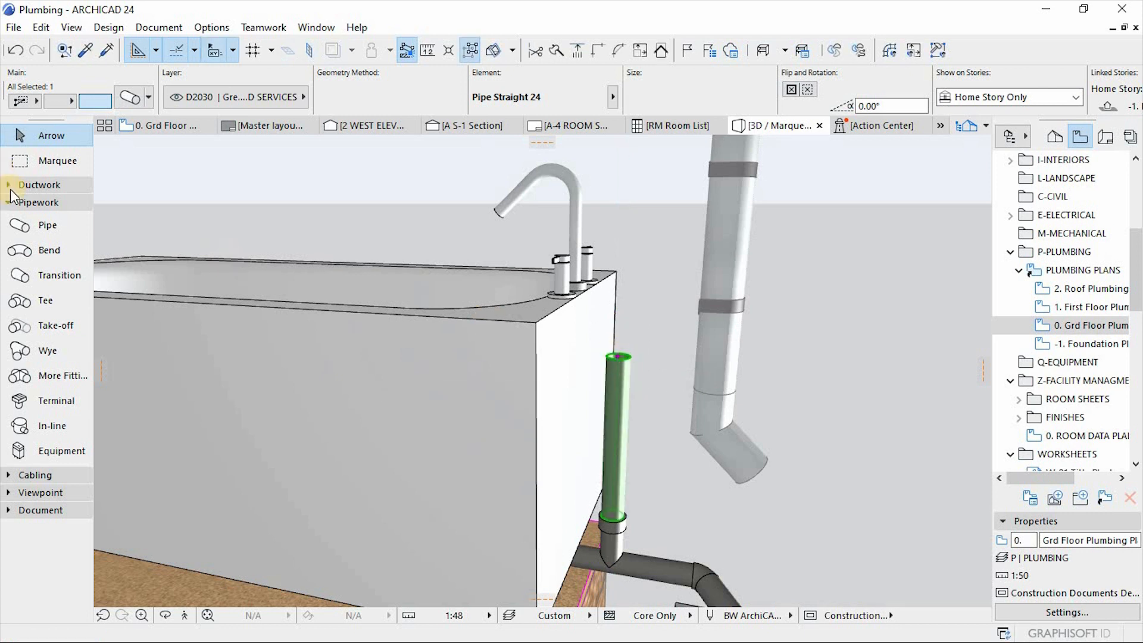
# Step: Try to place a pipe bend on the upper end of the vertical pipe, oriented towards the bathtub
pyautogui.click(718, 571)
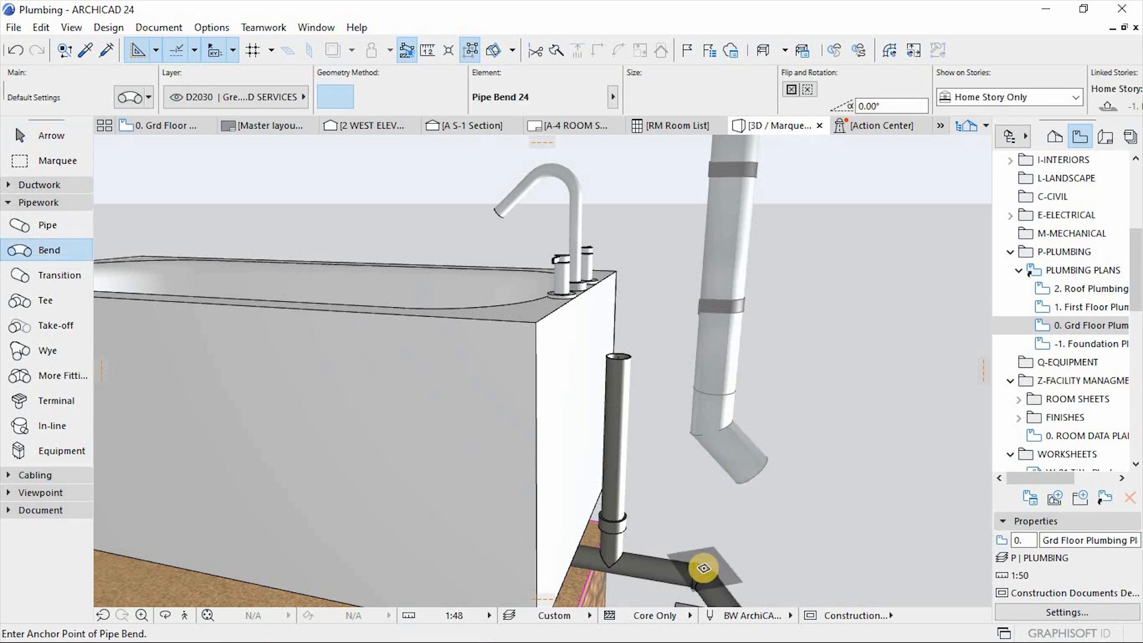
pyautogui.click(704, 568)
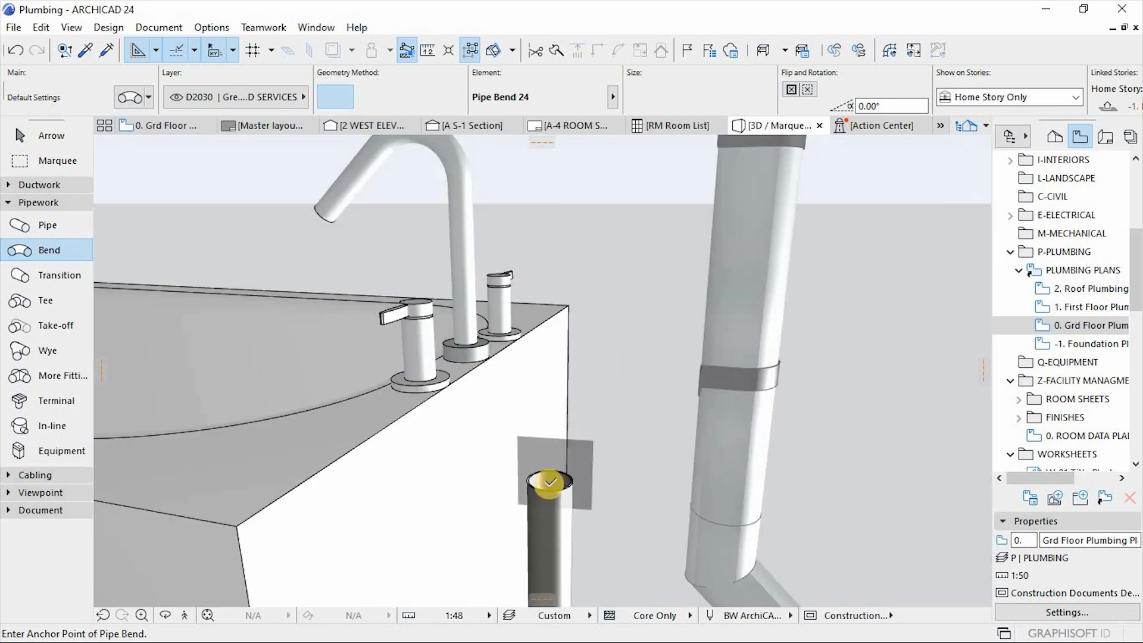
pyautogui.click(549, 480)
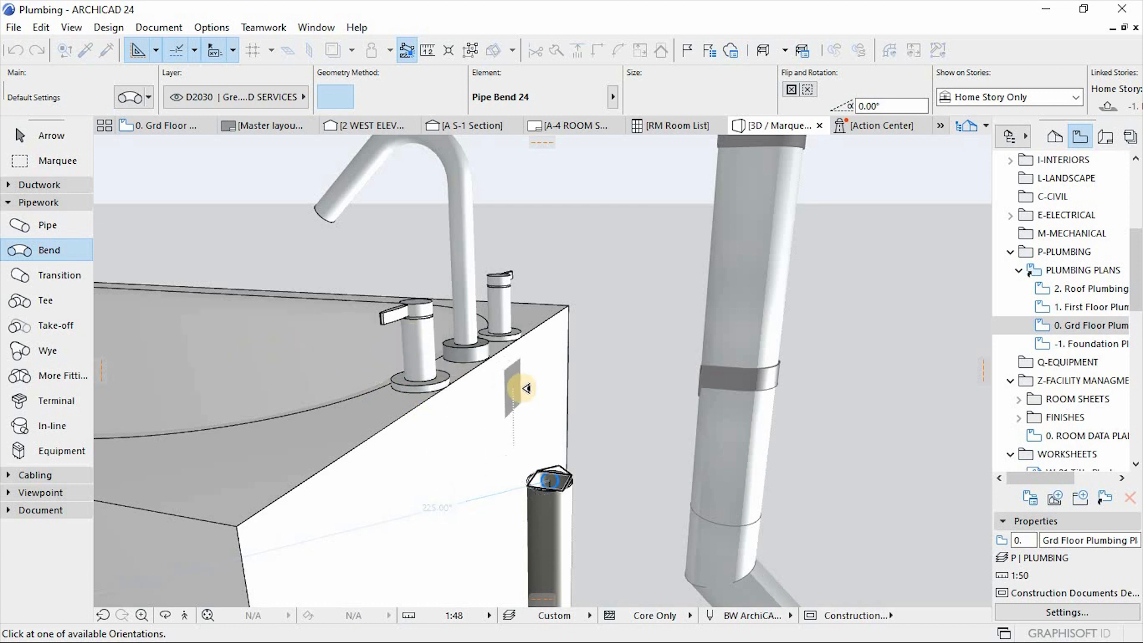
pyautogui.click(507, 392)
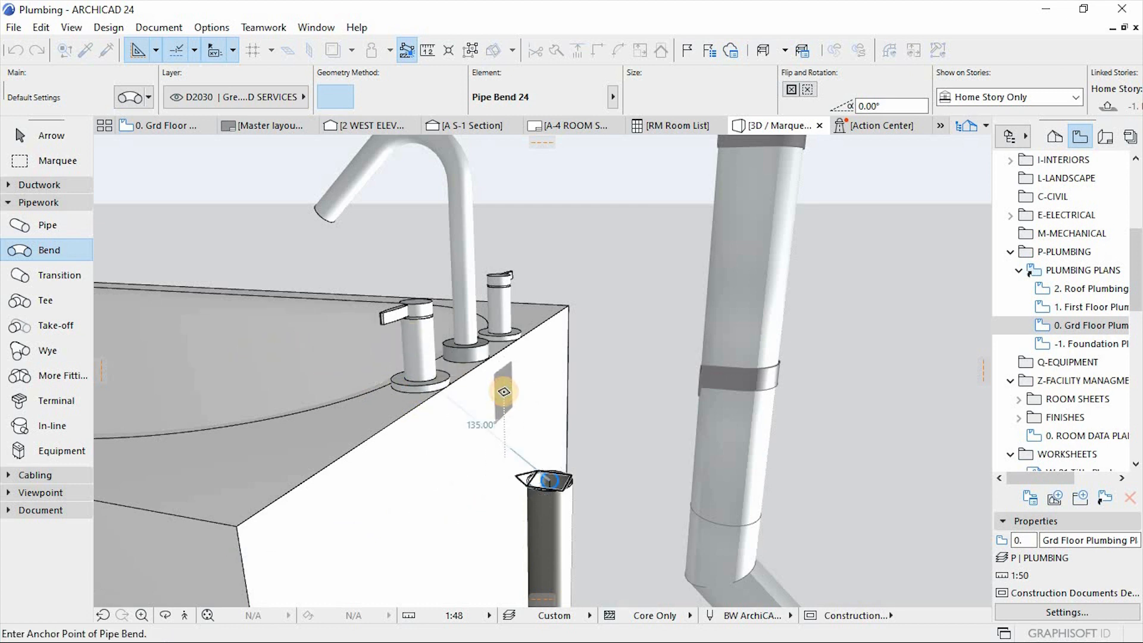
pyautogui.scroll(-5, 625, 403)
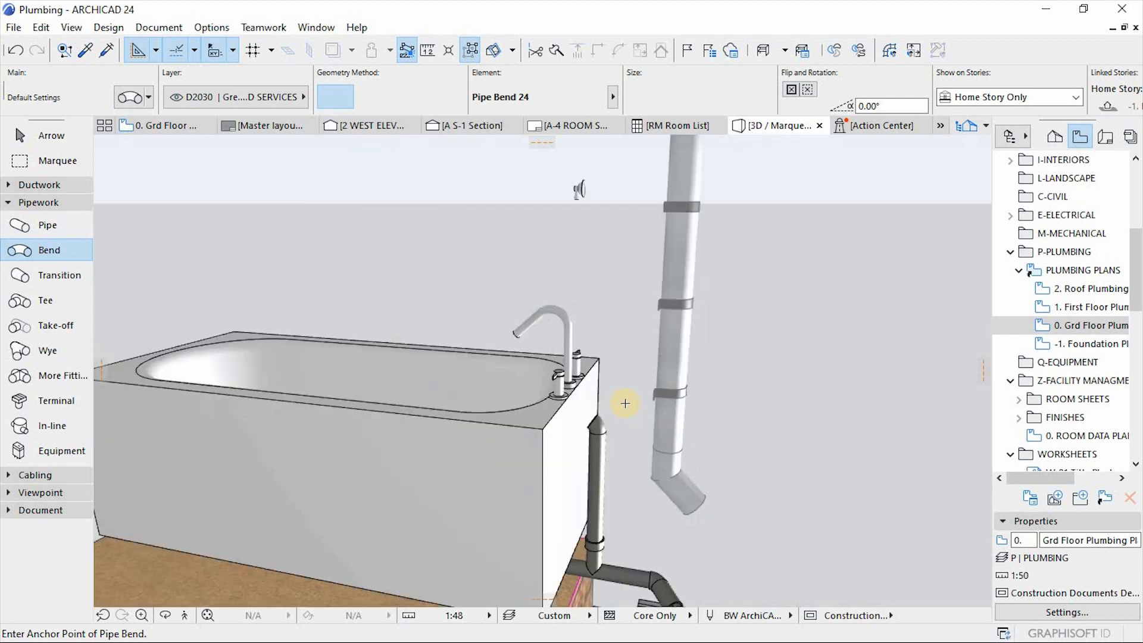
pyautogui.scroll(3, 621, 521)
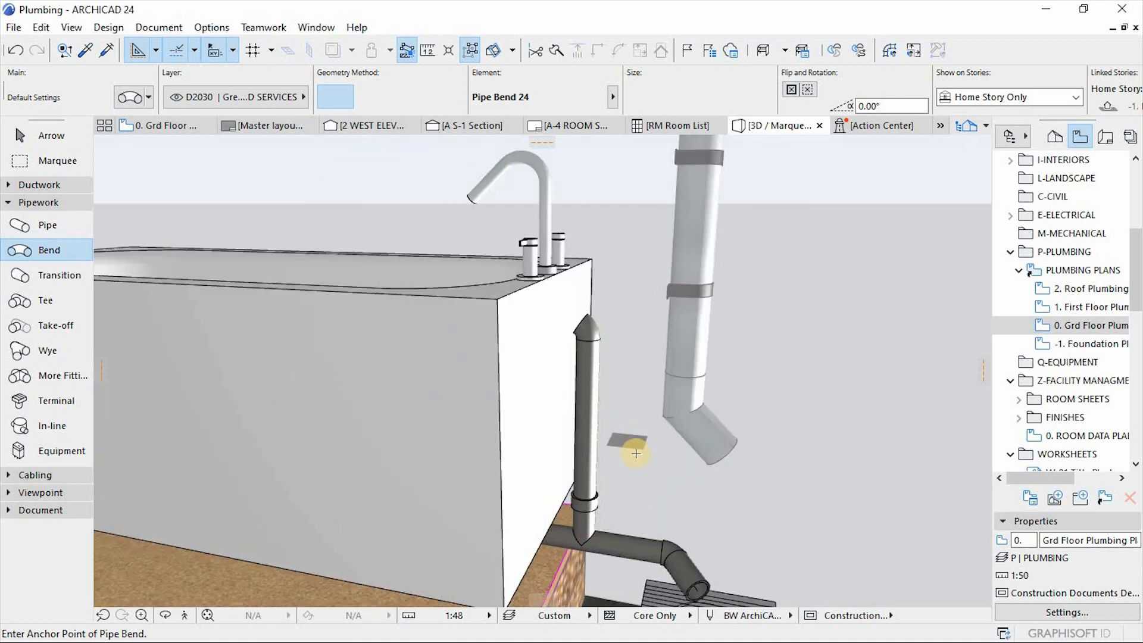
pyautogui.keyDown('shift'); pyautogui.moveTo(628, 452); pyautogui.dragTo(610, 347, button='middle'); pyautogui.keyUp('shift')
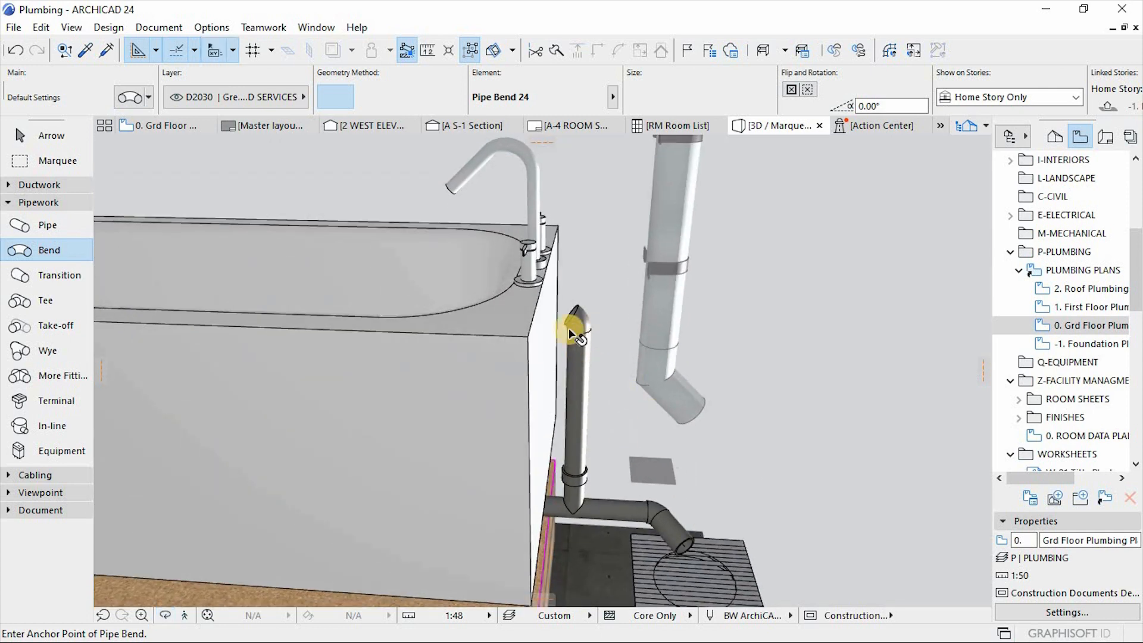
# Step: Remove the bend from the upper end of the vertical pipe
pyautogui.press('Escape')
pyautogui.click(580, 313)
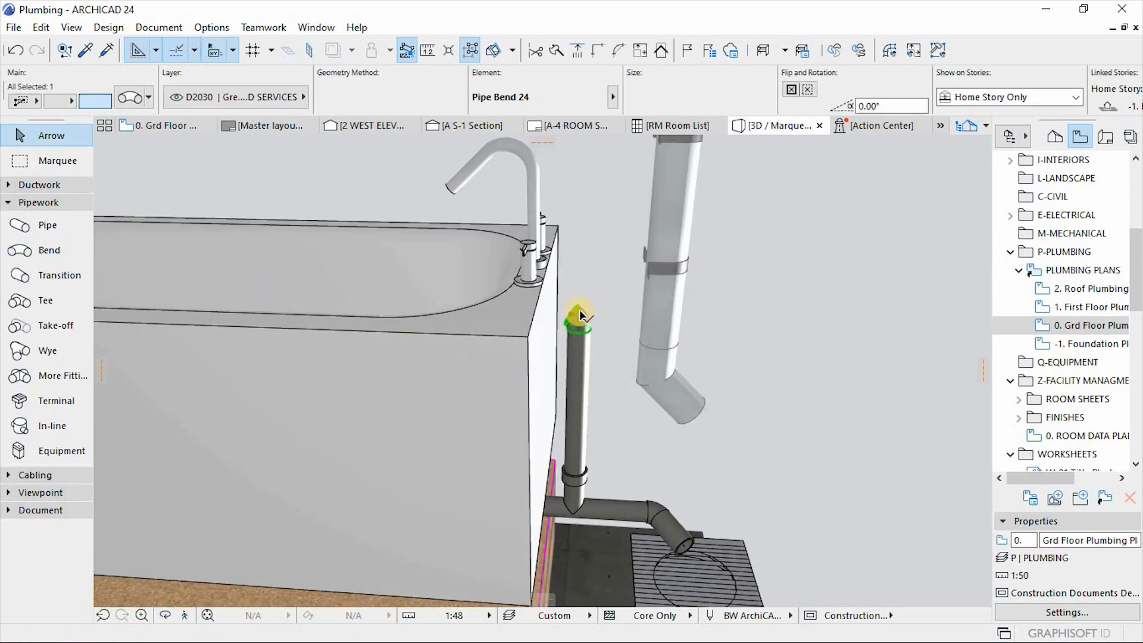
pyautogui.click(677, 538)
# Step: Place a new pipe bend on the vertical pipe's open upper end, choosing the orientation that faces the bathtub
pyautogui.scroll(5, 678, 540)
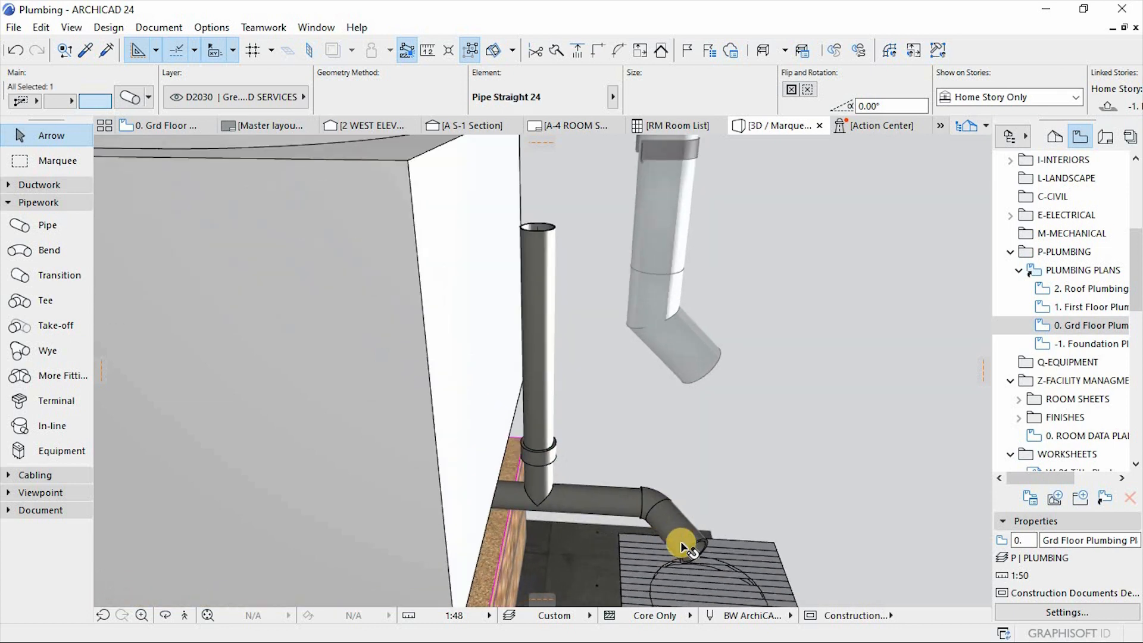
pyautogui.scroll(2, 680, 541)
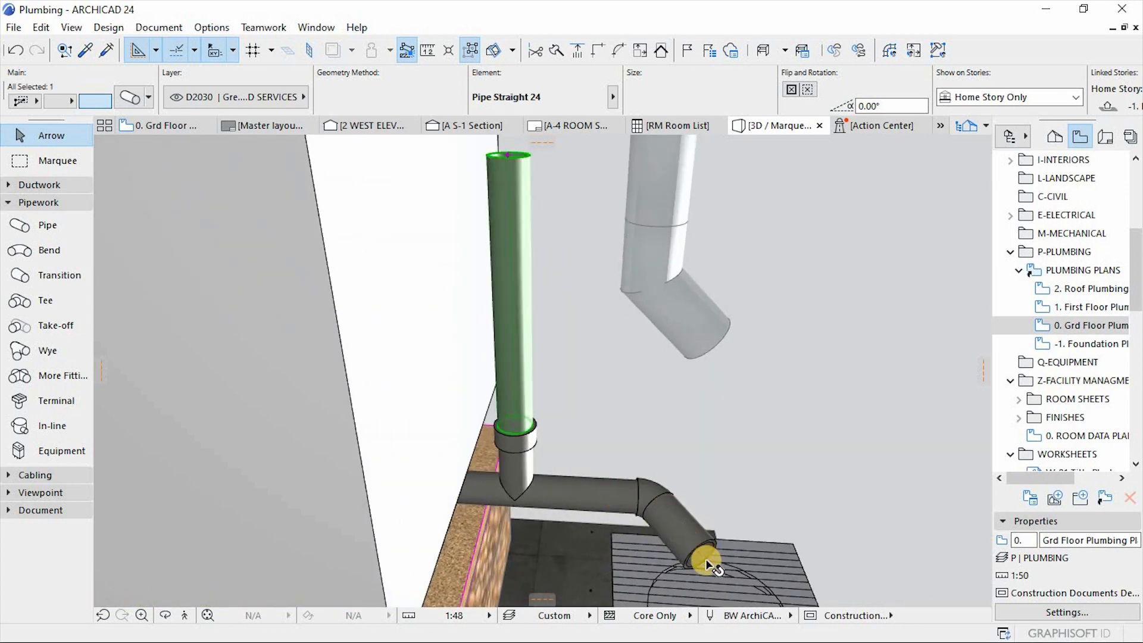
pyautogui.keyDown('shift'); pyautogui.moveTo(705, 557); pyautogui.dragTo(646, 409, button='middle'); pyautogui.keyUp('shift')
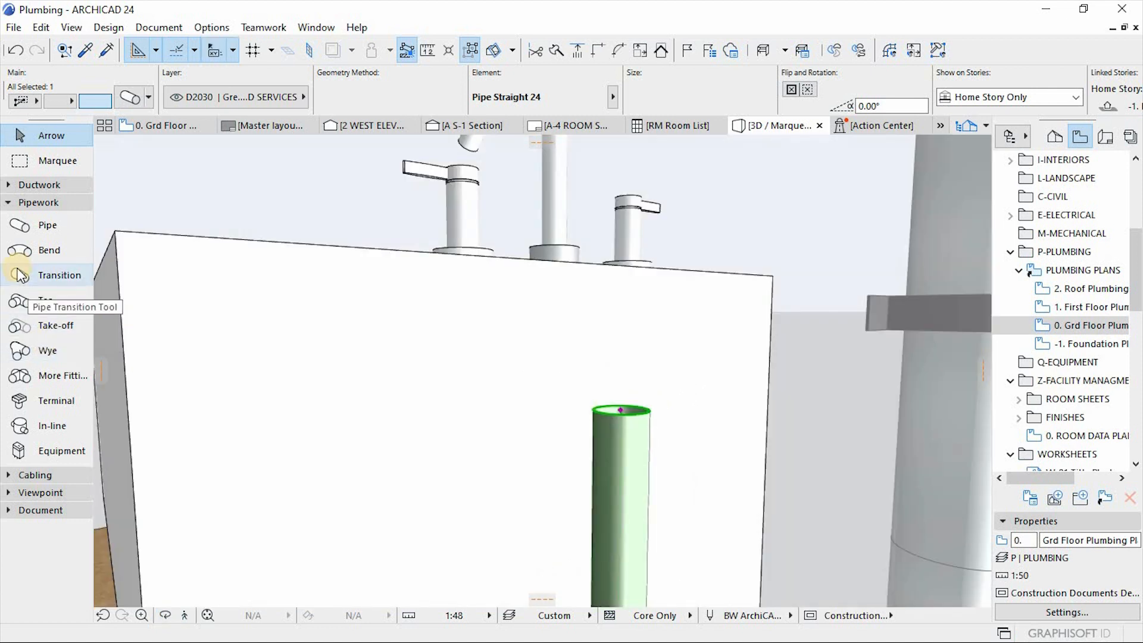
pyautogui.click(29, 249)
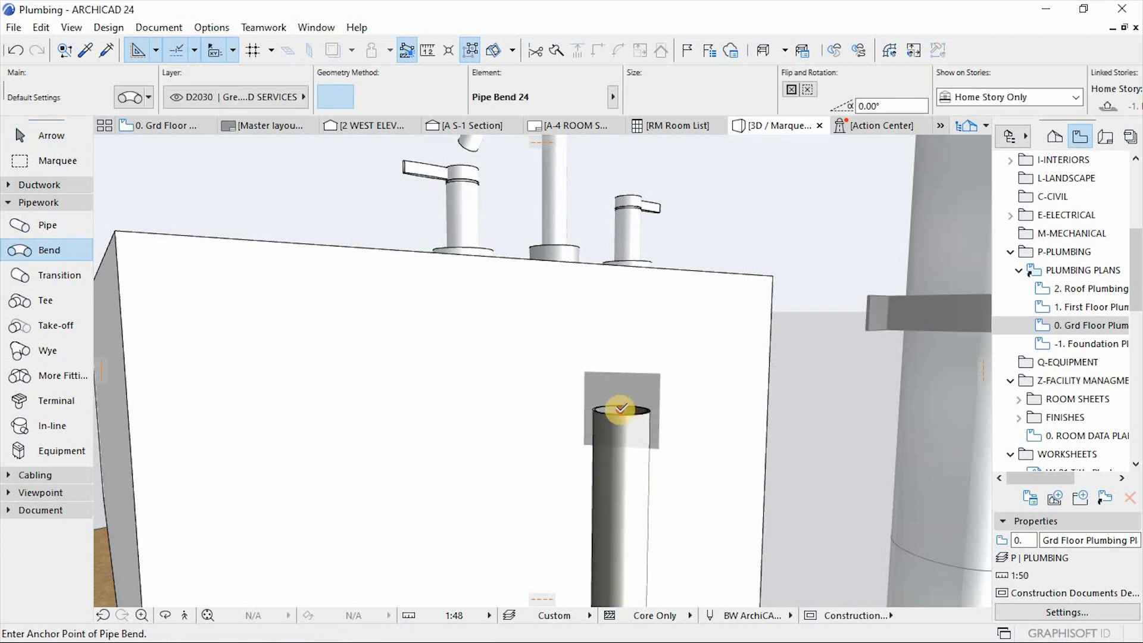
pyautogui.click(621, 410)
pyautogui.click(557, 359)
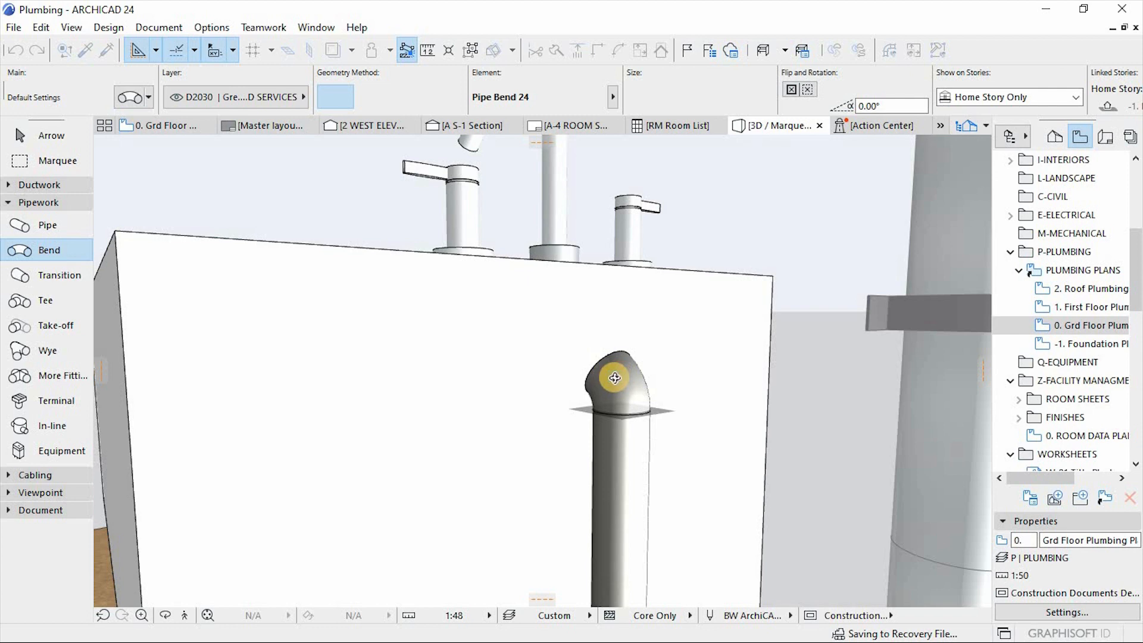
# Step: Increase the bend angle of the upper pipe bend so its outlet points horizontally at the bathtub's end wall
pyautogui.keyDown('shift'); pyautogui.moveTo(607, 400); pyautogui.dragTo(773, 423, button='middle'); pyautogui.keyUp('shift')
pyautogui.moveTo(770, 385); pyautogui.dragTo(680, 399)
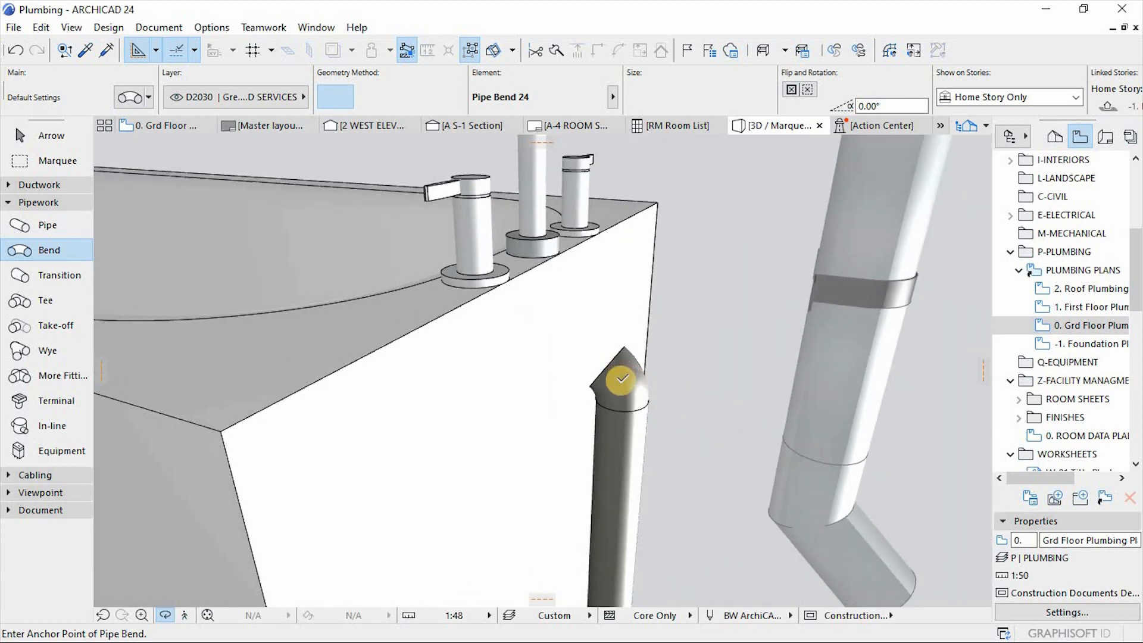
pyautogui.click(621, 378)
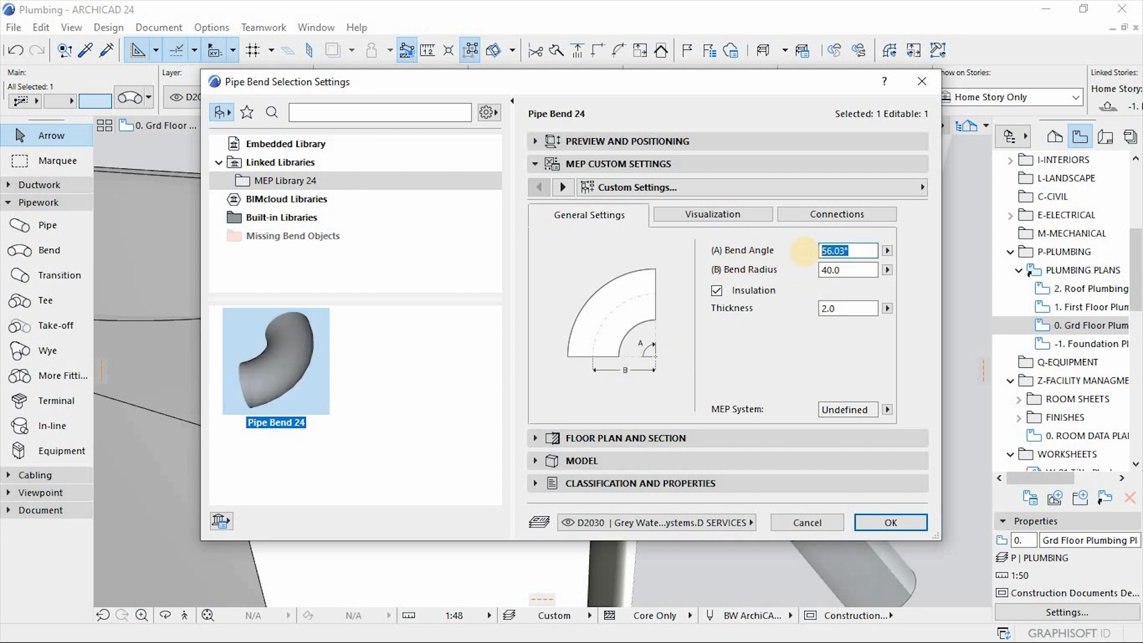
pyautogui.press('Return')
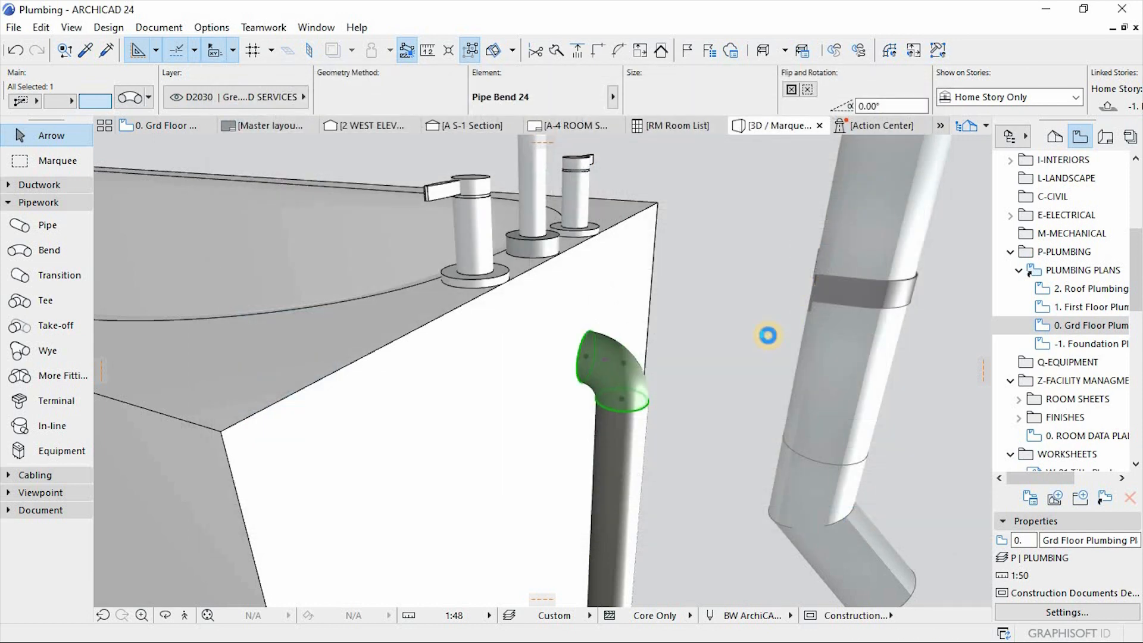
pyautogui.click(766, 334)
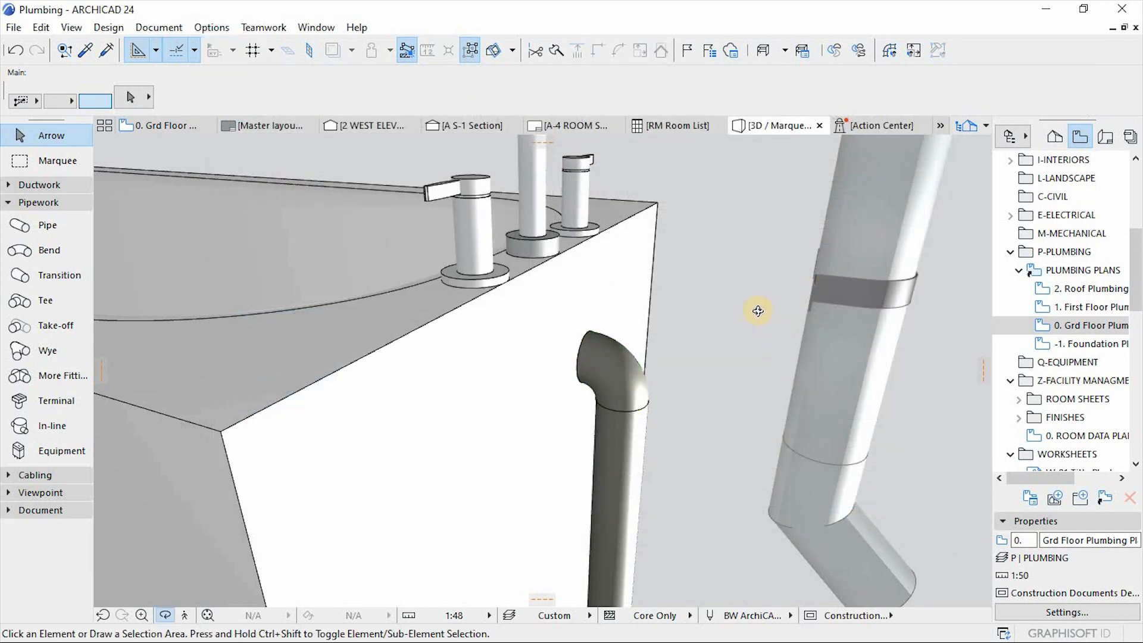
# Step: Place a straight pipe starting at the upper bend's outlet and running horizontally through the bathtub's end wall into the tub
pyautogui.keyDown('shift'); pyautogui.moveTo(757, 309); pyautogui.dragTo(679, 366, button='middle'); pyautogui.keyUp('shift')
pyautogui.scroll(3, 679, 366)
pyautogui.keyDown('shift'); pyautogui.moveTo(645, 319); pyautogui.dragTo(694, 324, button='middle'); pyautogui.keyUp('shift')
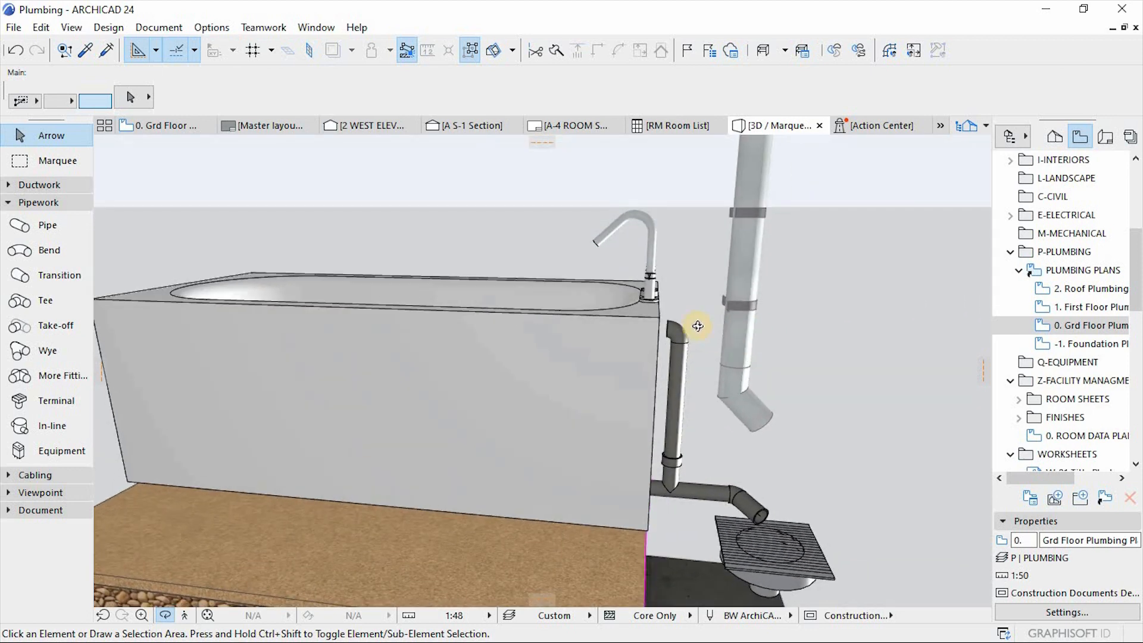
pyautogui.scroll(3, 690, 325)
pyautogui.scroll(5, 690, 326)
pyautogui.scroll(-5, 690, 326)
pyautogui.keyDown('shift'); pyautogui.moveTo(632, 357); pyautogui.dragTo(638, 404, button='middle'); pyautogui.keyUp('shift')
pyautogui.scroll(8, 617, 235)
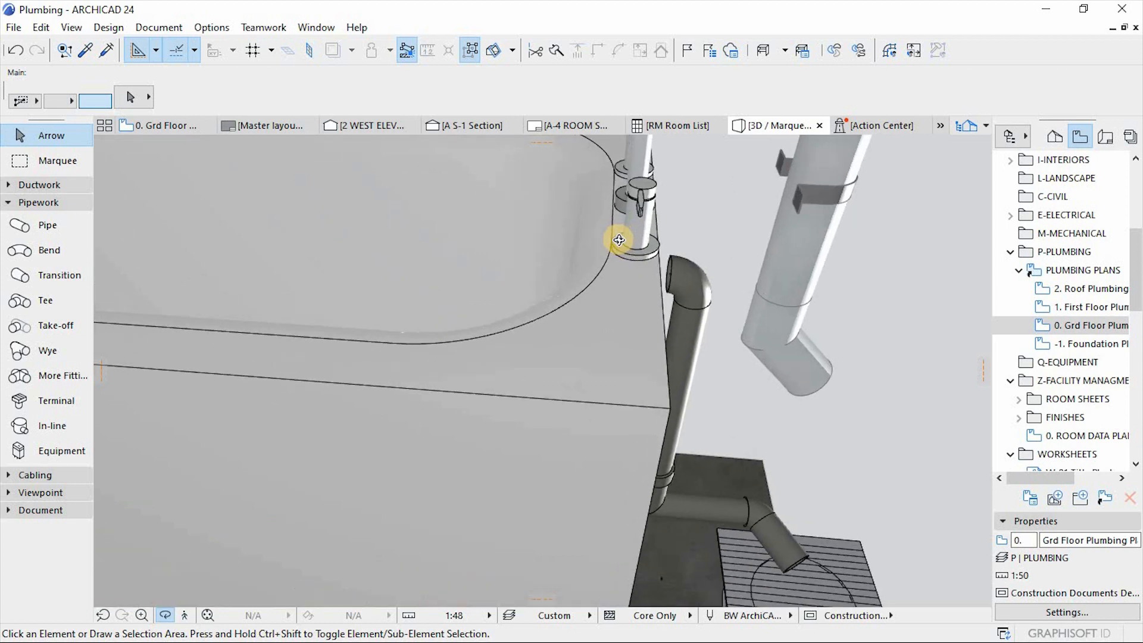
pyautogui.keyDown('shift'); pyautogui.moveTo(618, 240); pyautogui.dragTo(702, 250, button='middle'); pyautogui.keyUp('shift')
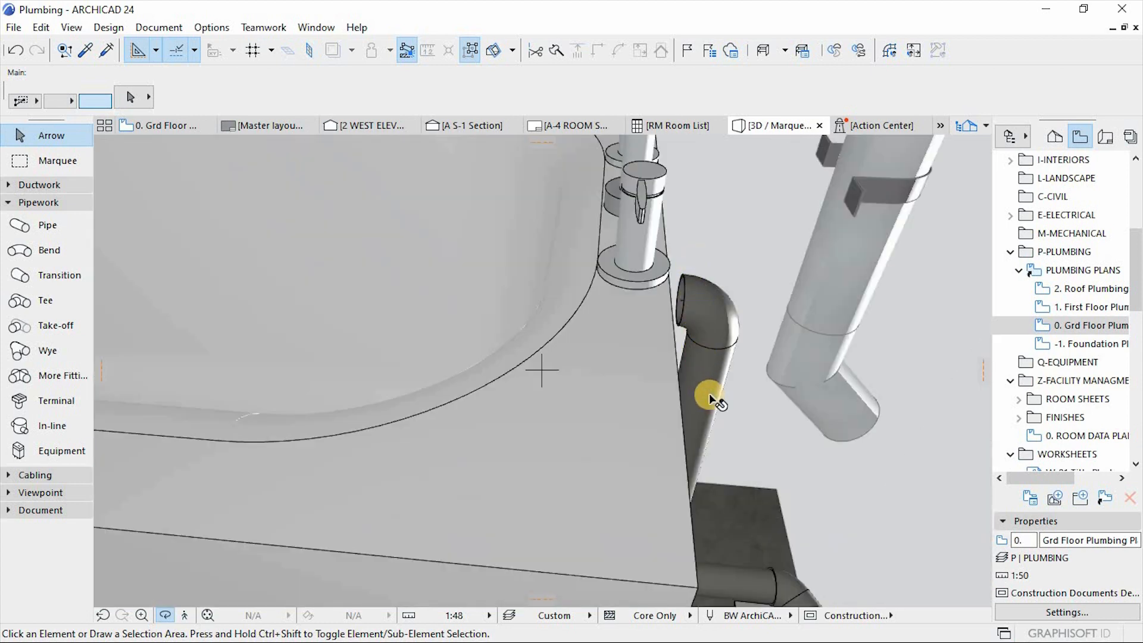
pyautogui.keyDown('alt'); pyautogui.click(669, 331); pyautogui.keyUp('alt')
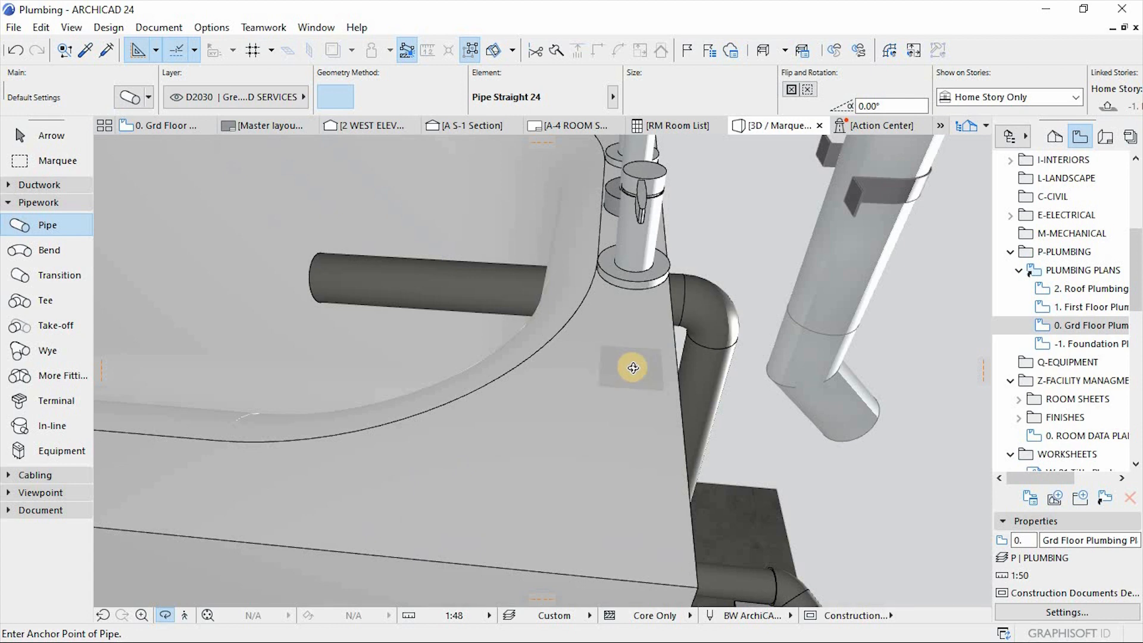
pyautogui.scroll(-10, 643, 378)
pyautogui.scroll(10, 637, 363)
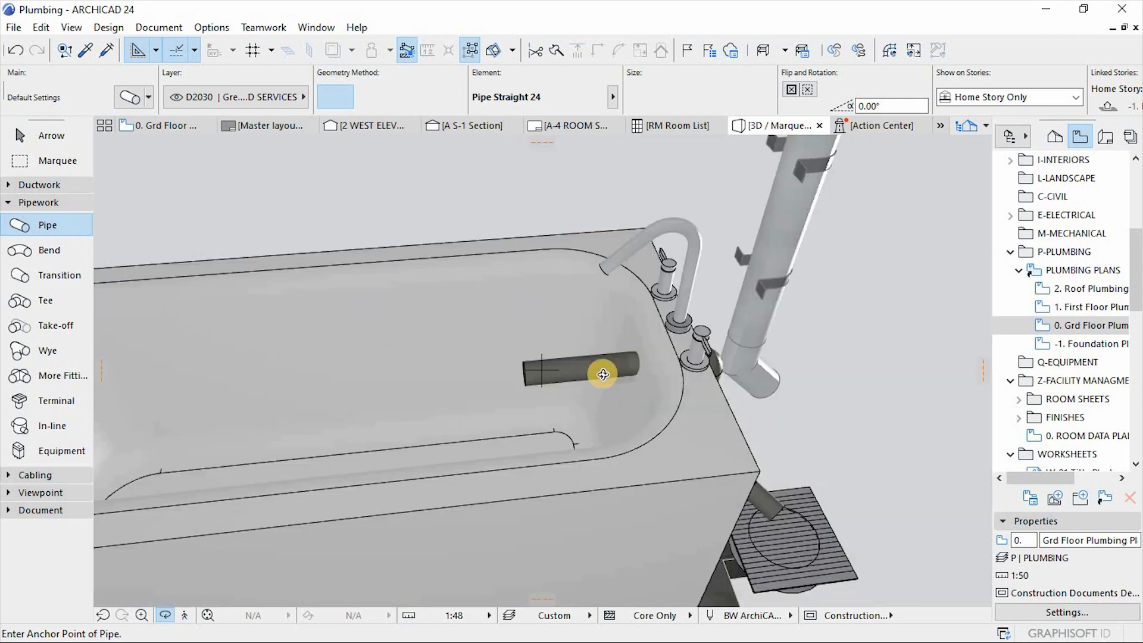
# Step: Shorten the horizontal overflow pipe to about 154 mm so it ends at the tub's inner wall
pyautogui.press('Escape')
pyautogui.click(524, 378)
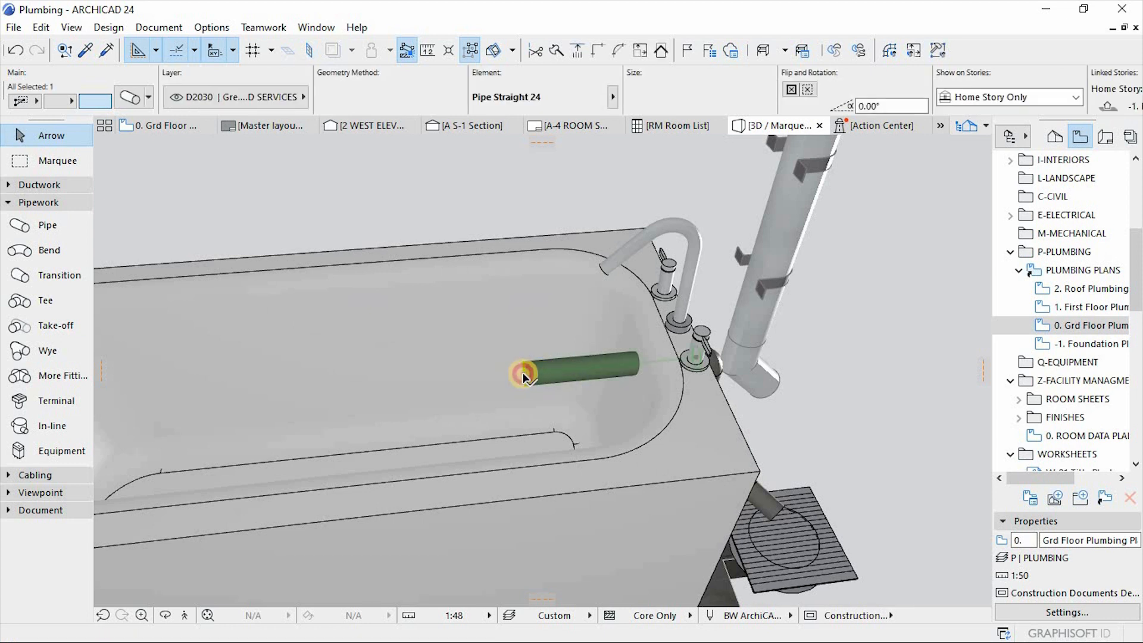
pyautogui.click(524, 378)
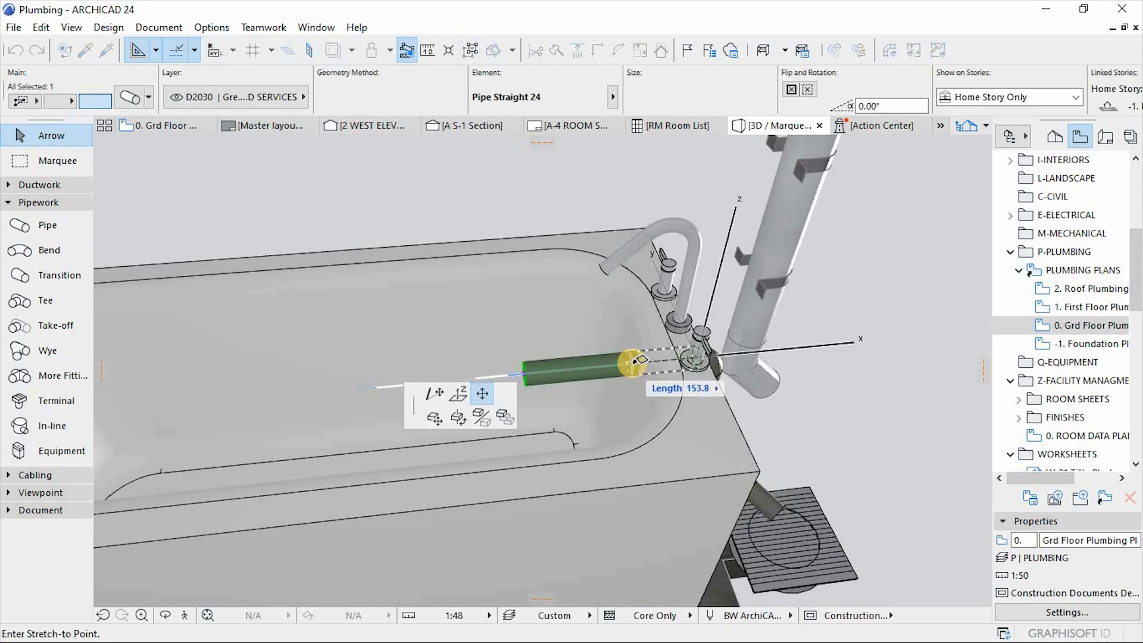
pyautogui.click(614, 346)
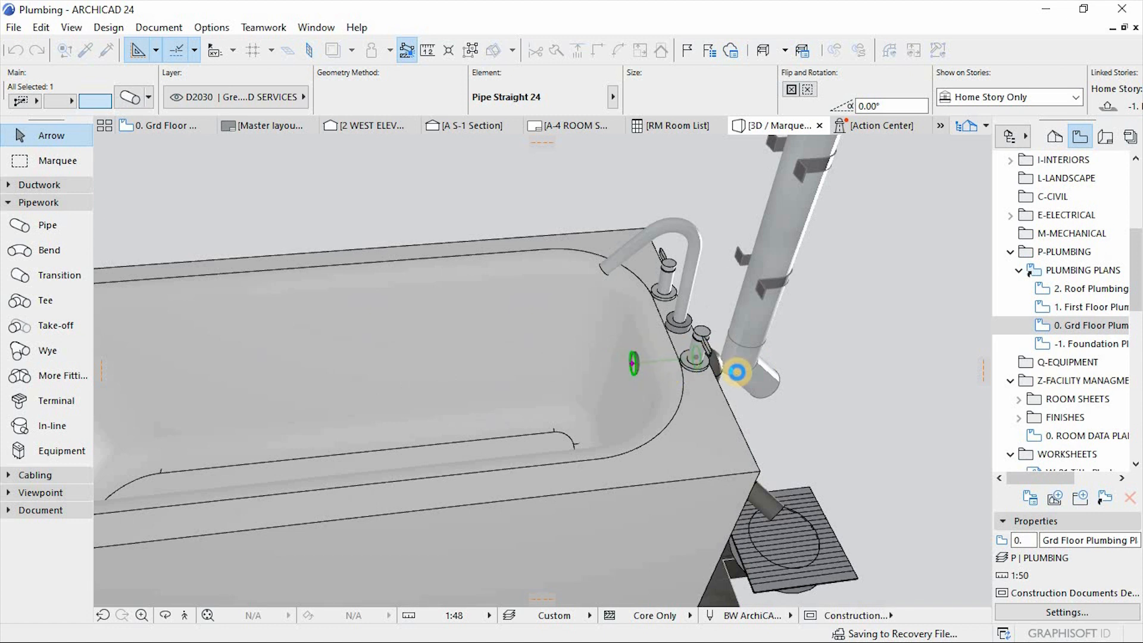
pyautogui.scroll(1, 737, 370)
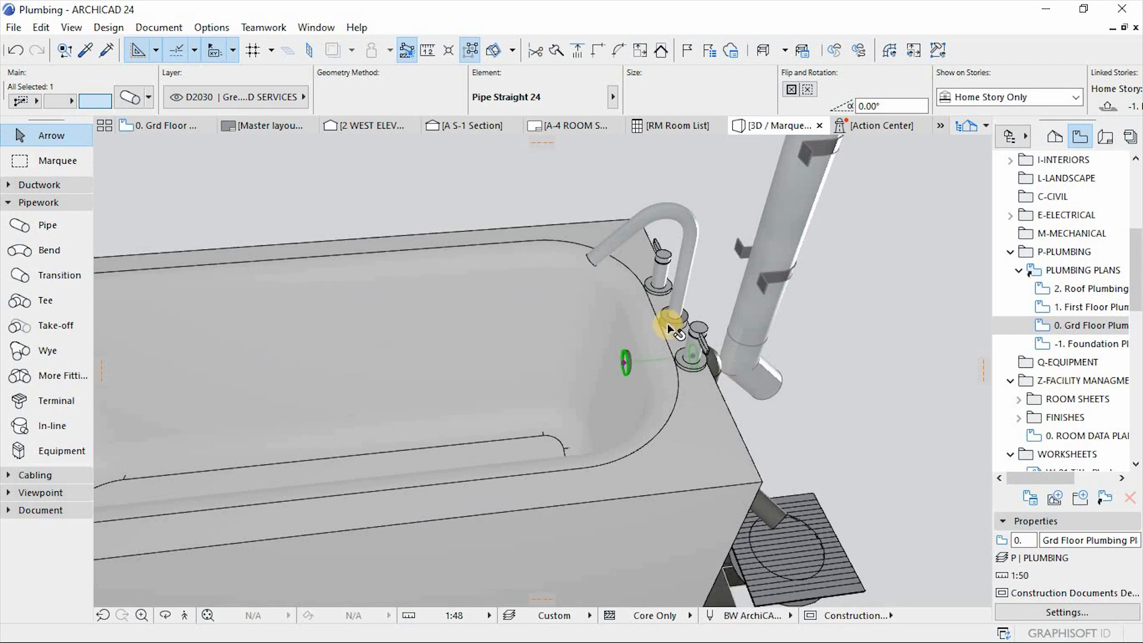
pyautogui.scroll(-8, 741, 298)
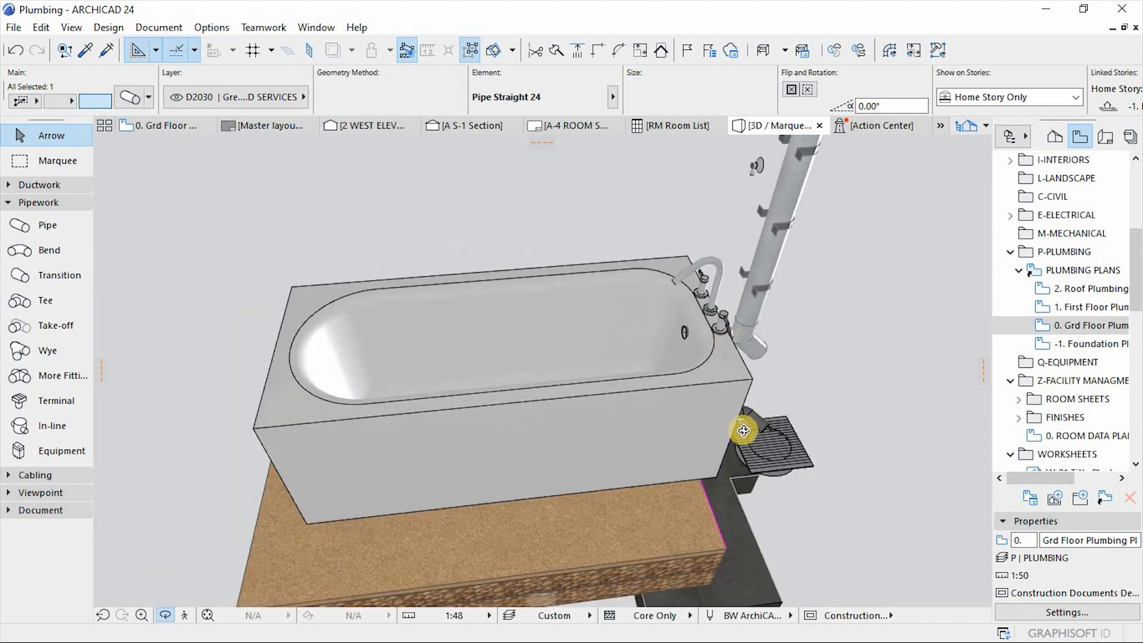
# Step: Hide the bathtub's layer in the 3D view so the concealed waste and overflow pipework is exposed
pyautogui.moveTo(622, 359); pyautogui.dragTo(681, 354)
pyautogui.press('Escape')
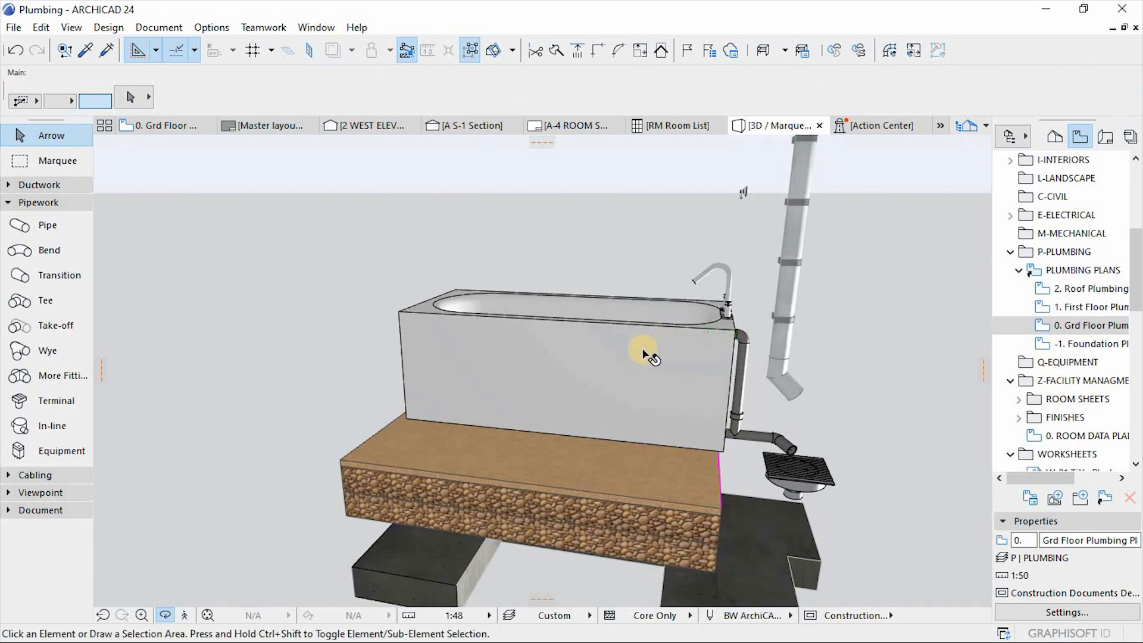
pyautogui.click(592, 292)
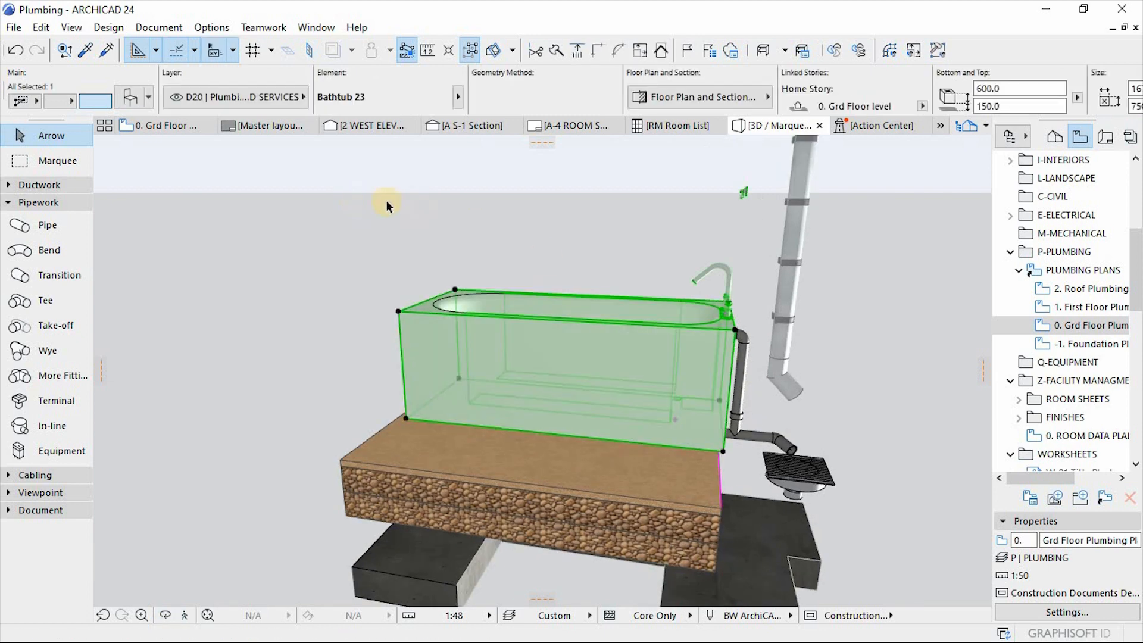
pyautogui.click(249, 97)
pyautogui.scroll(-1, 619, 634)
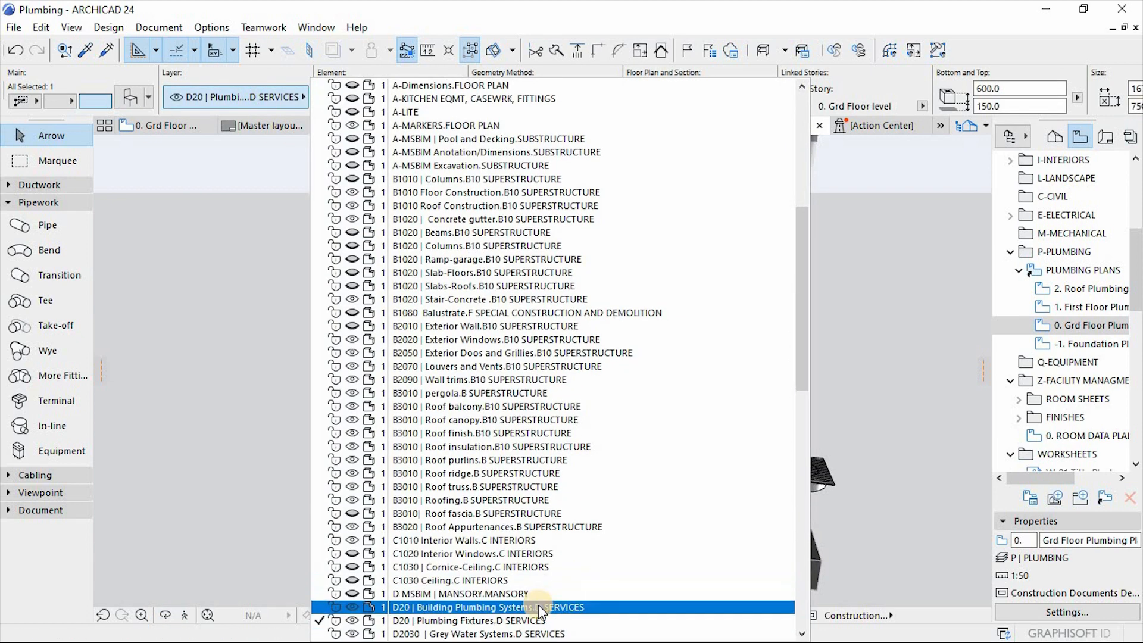
pyautogui.click(528, 621)
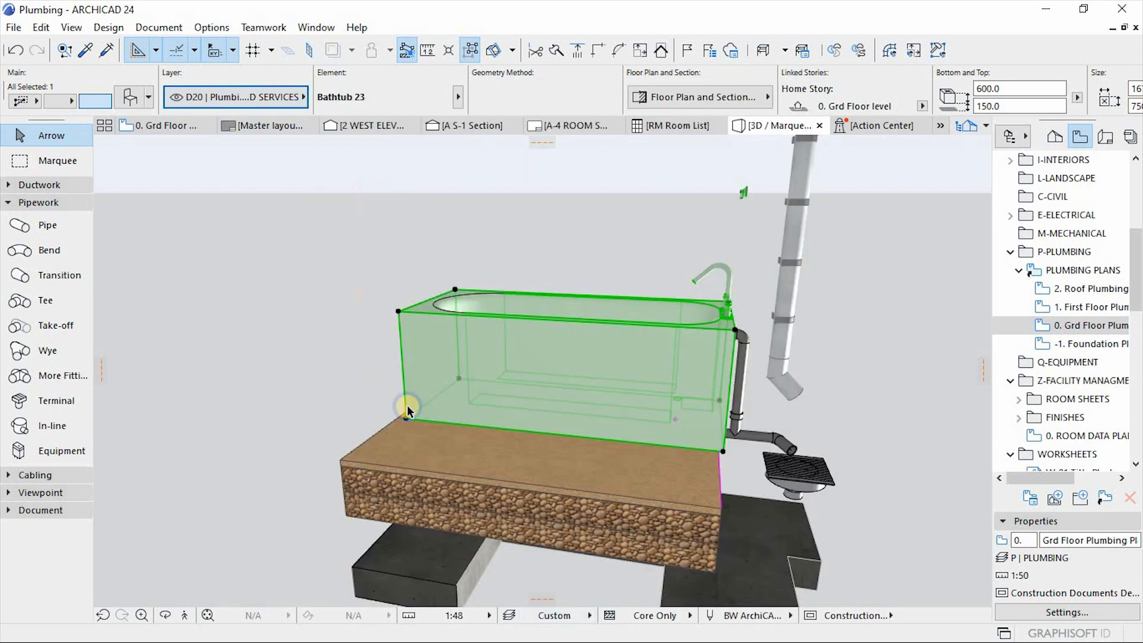
pyautogui.rightClick(369, 238)
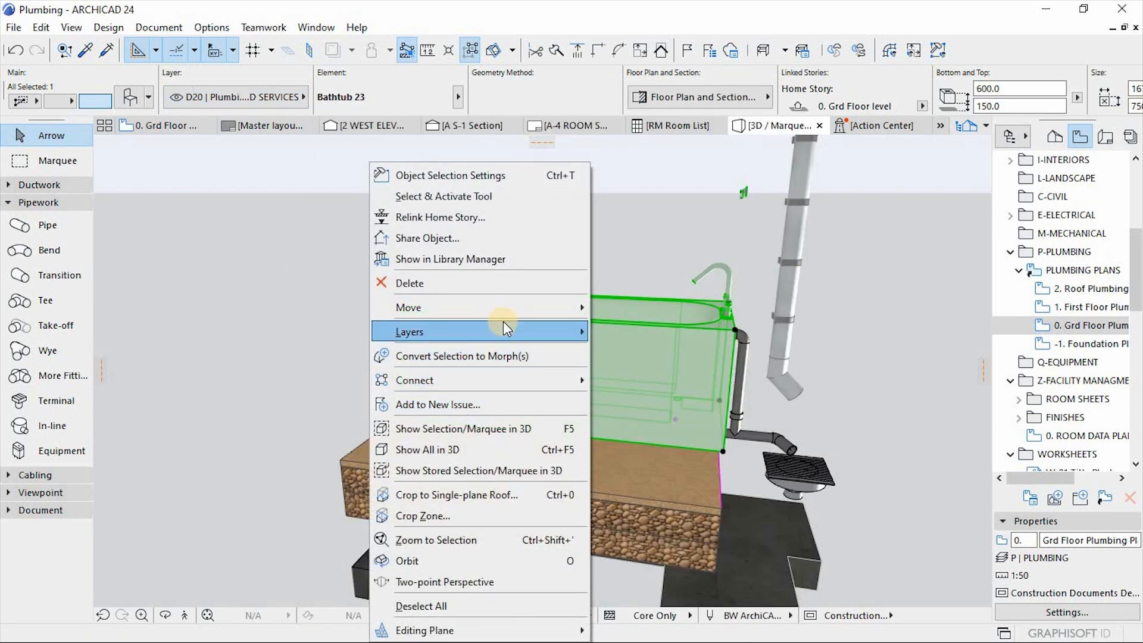
pyautogui.click(622, 355)
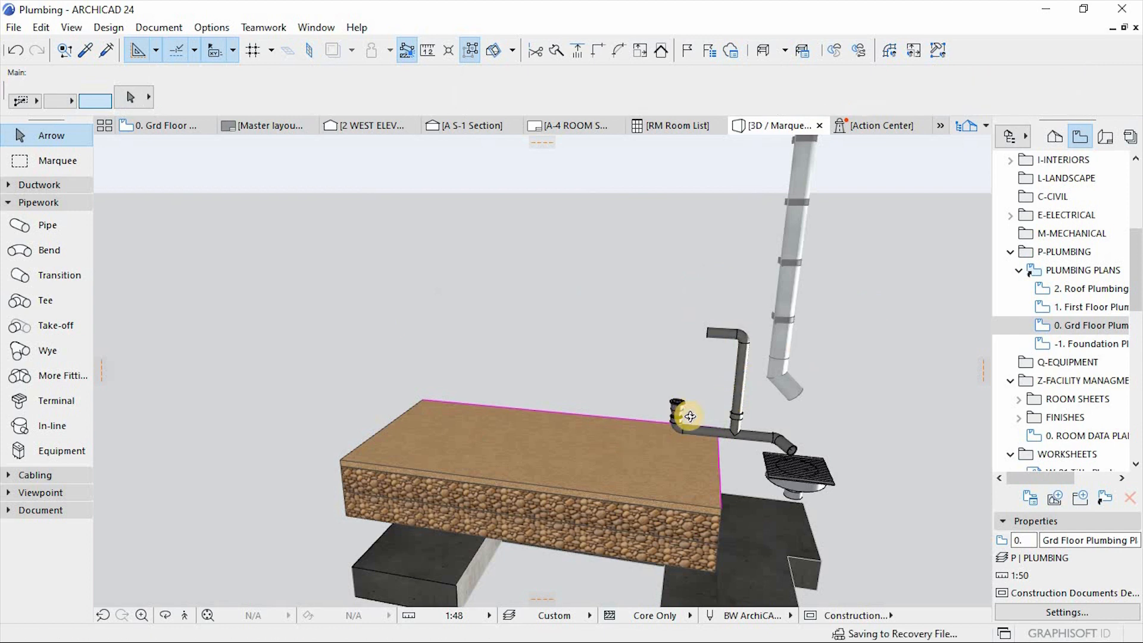
# Step: Place a Round Floor Drain 24 terminal, matching the existing waste outlet's settings, on the open end of the horizontal overflow pipe
pyautogui.scroll(5, 689, 416)
pyautogui.scroll(-3, 684, 415)
pyautogui.keyDown('shift'); pyautogui.moveTo(683, 415); pyautogui.dragTo(508, 181, button='middle'); pyautogui.keyUp('shift')
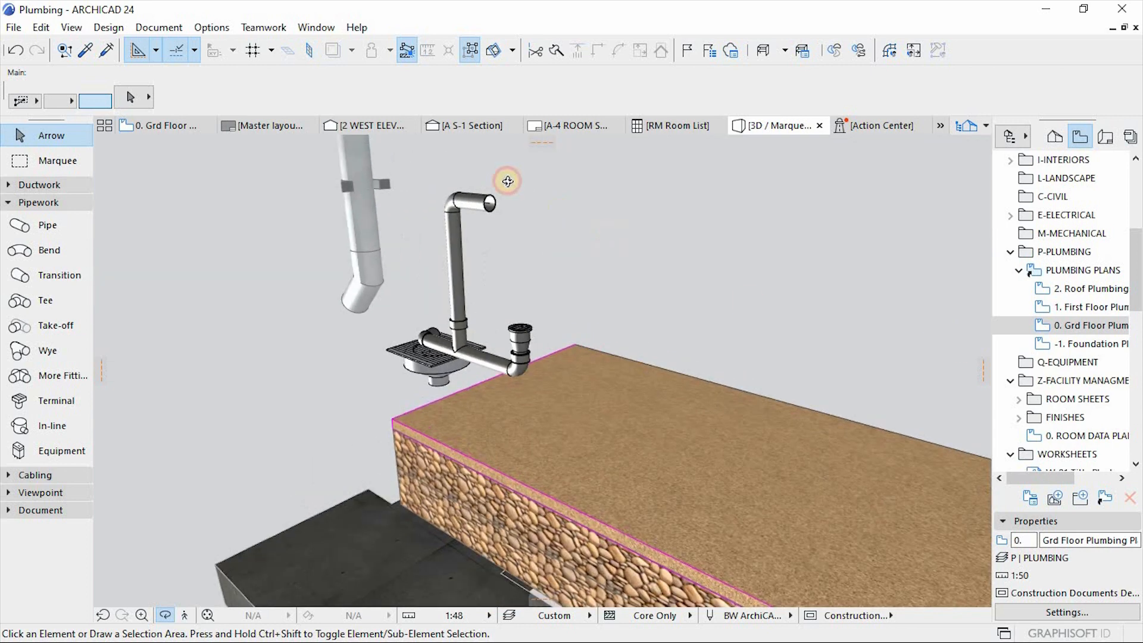
pyautogui.scroll(5, 453, 192)
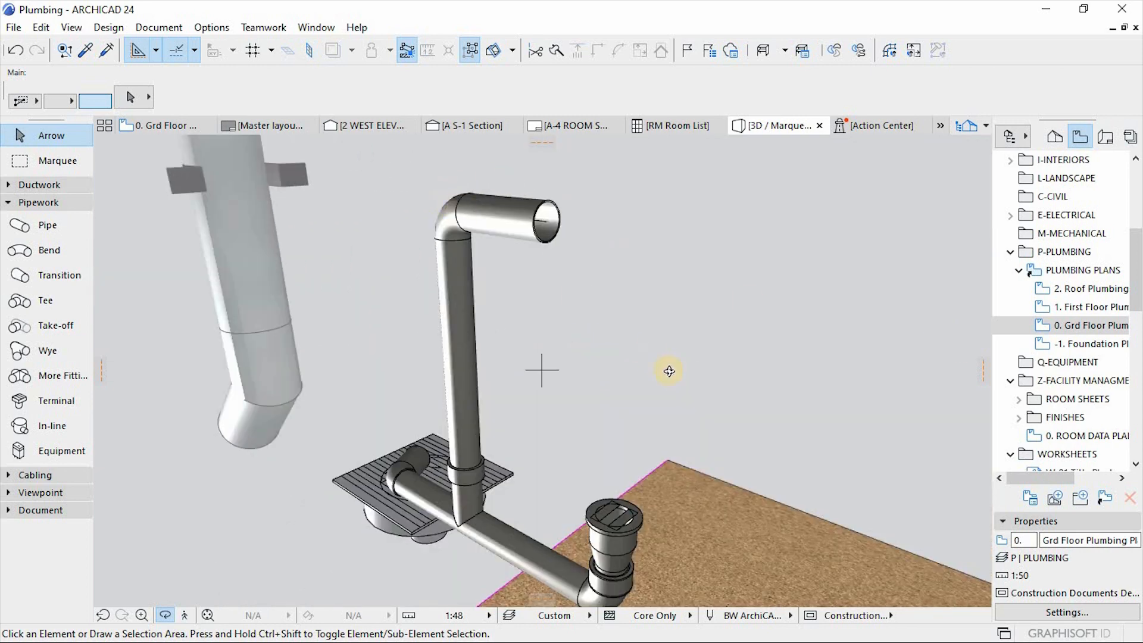
pyautogui.moveTo(613, 519)
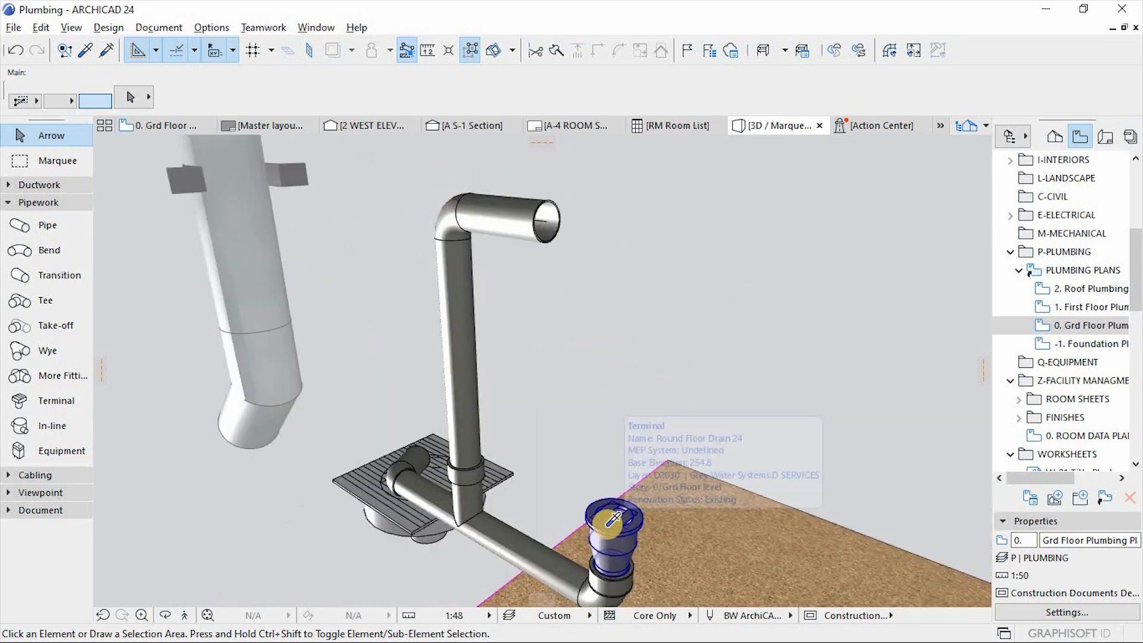
pyautogui.keyDown('alt'); pyautogui.click(613, 524); pyautogui.keyUp('alt')
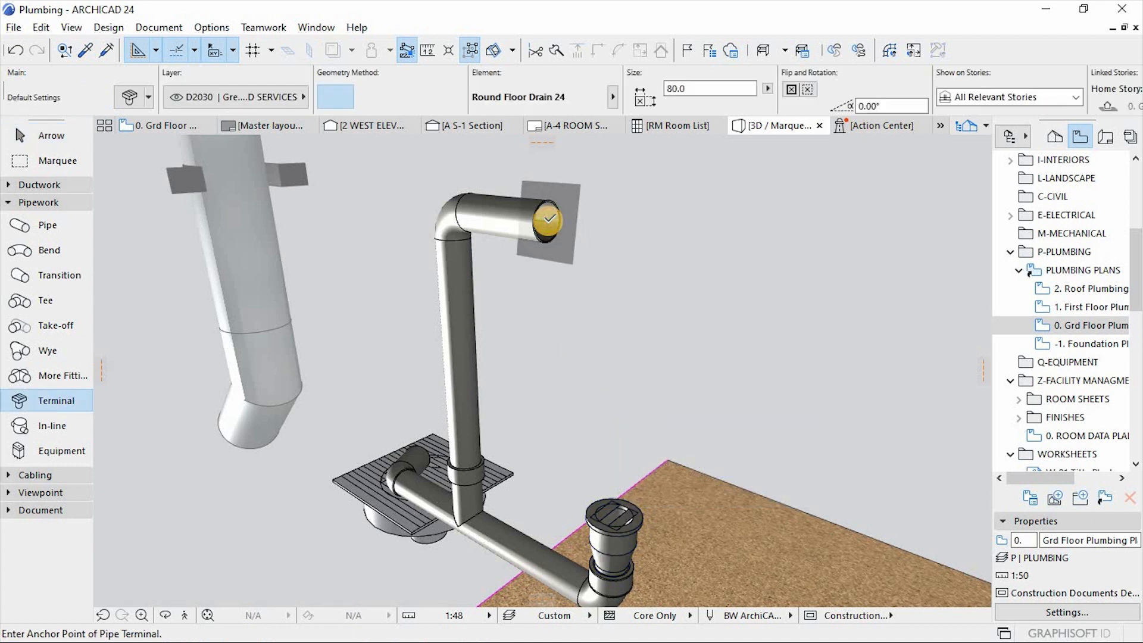
pyautogui.click(549, 219)
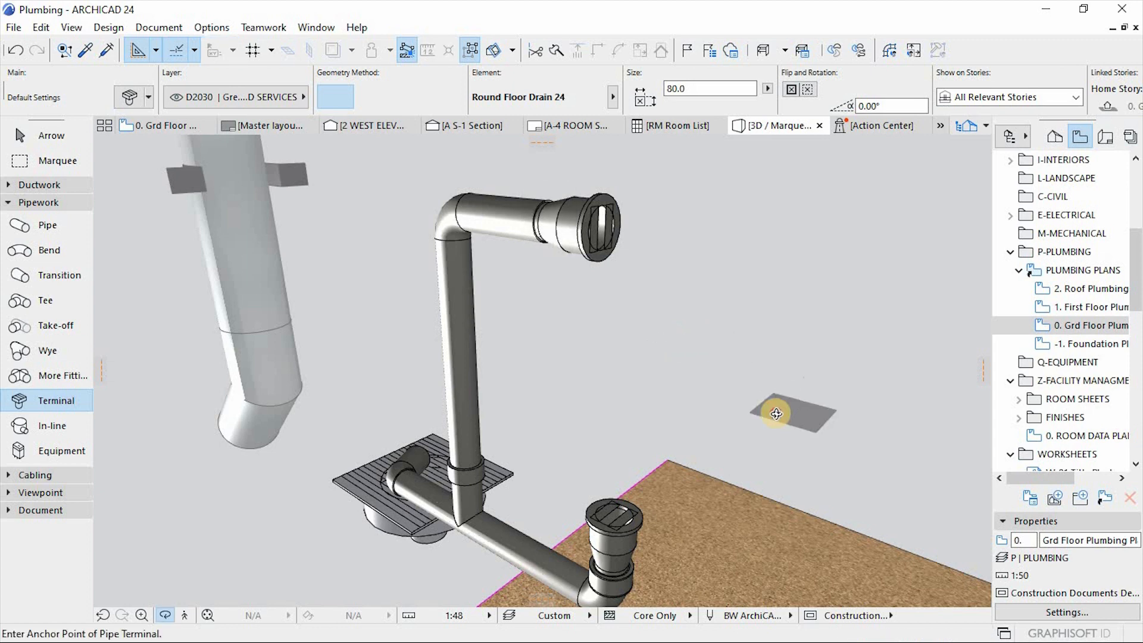
pyautogui.keyDown('shift'); pyautogui.moveTo(638, 327); pyautogui.dragTo(713, 365, button='middle'); pyautogui.keyUp('shift')
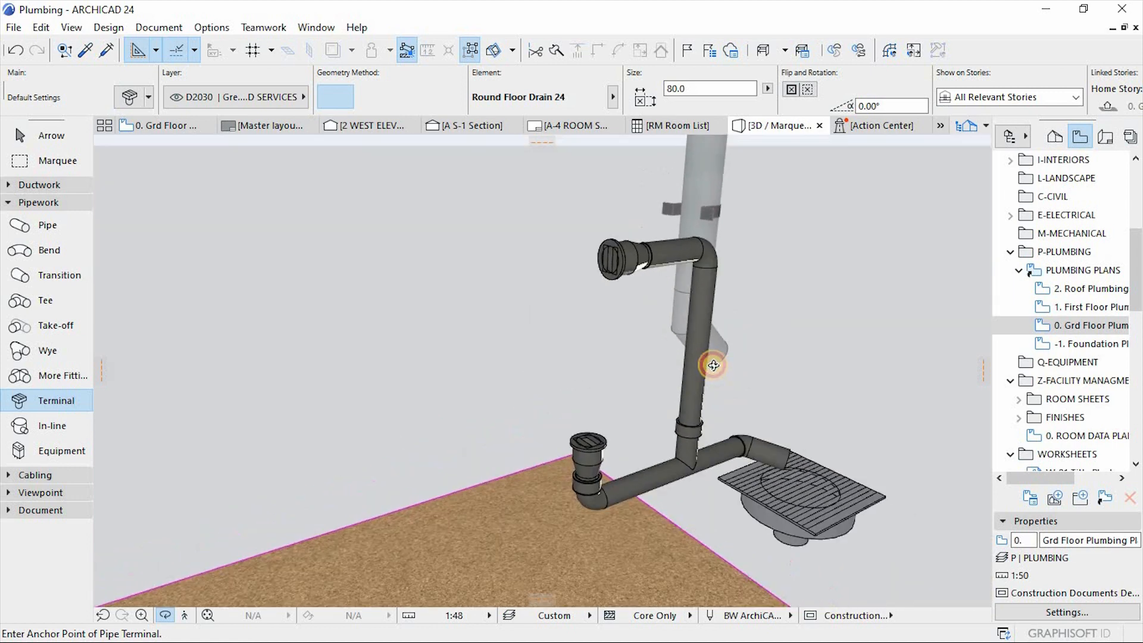
# Step: Regenerate the 3D marquee view from the ground floor plan and examine how the overflow drain sits inside the bathtub
pyautogui.press('F2')
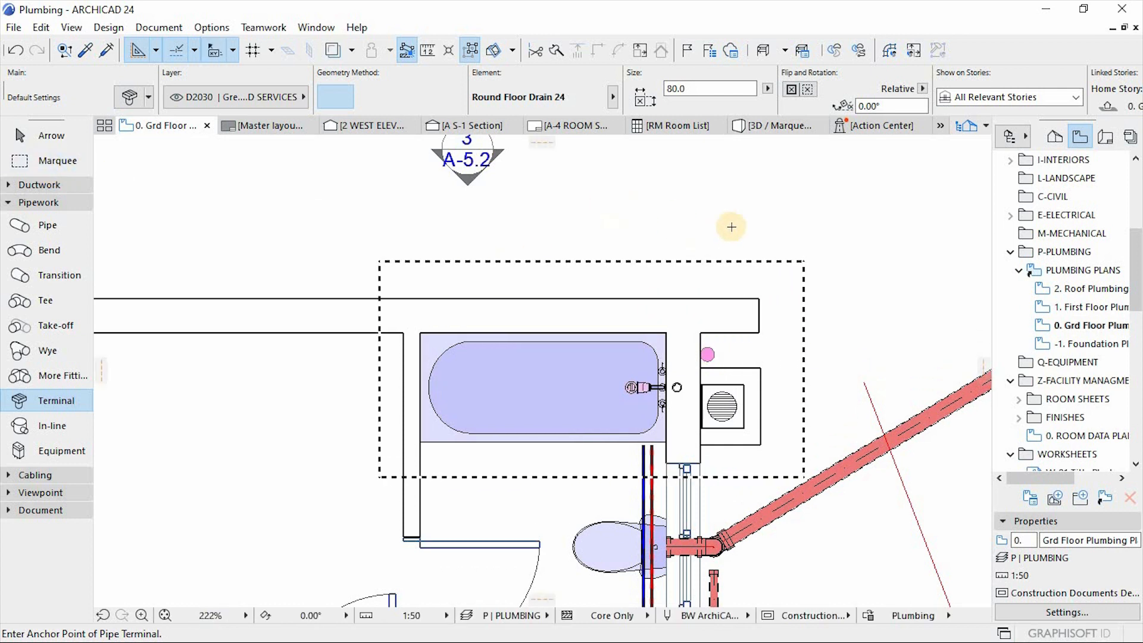
pyautogui.press('F5')
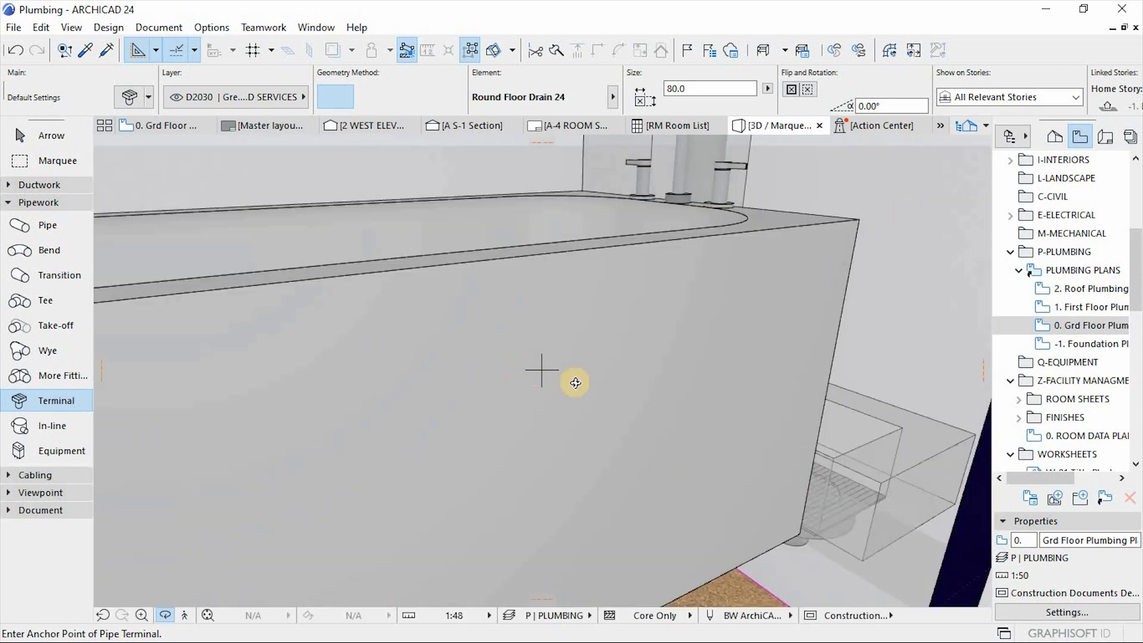
pyautogui.scroll(-8, 575, 383)
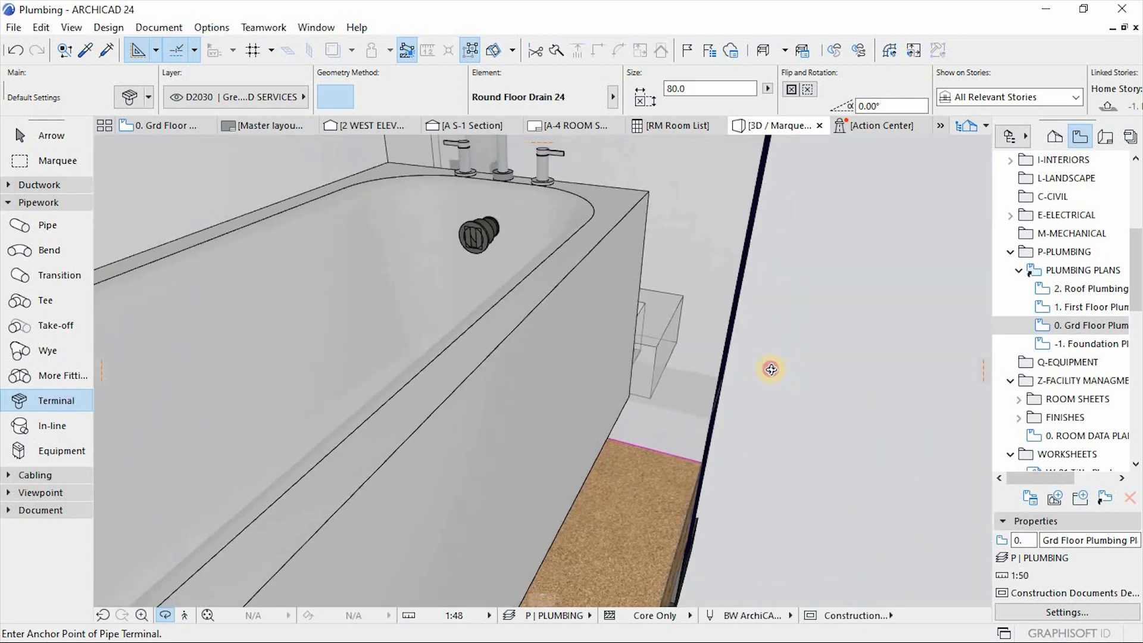
pyautogui.scroll(8, 488, 170)
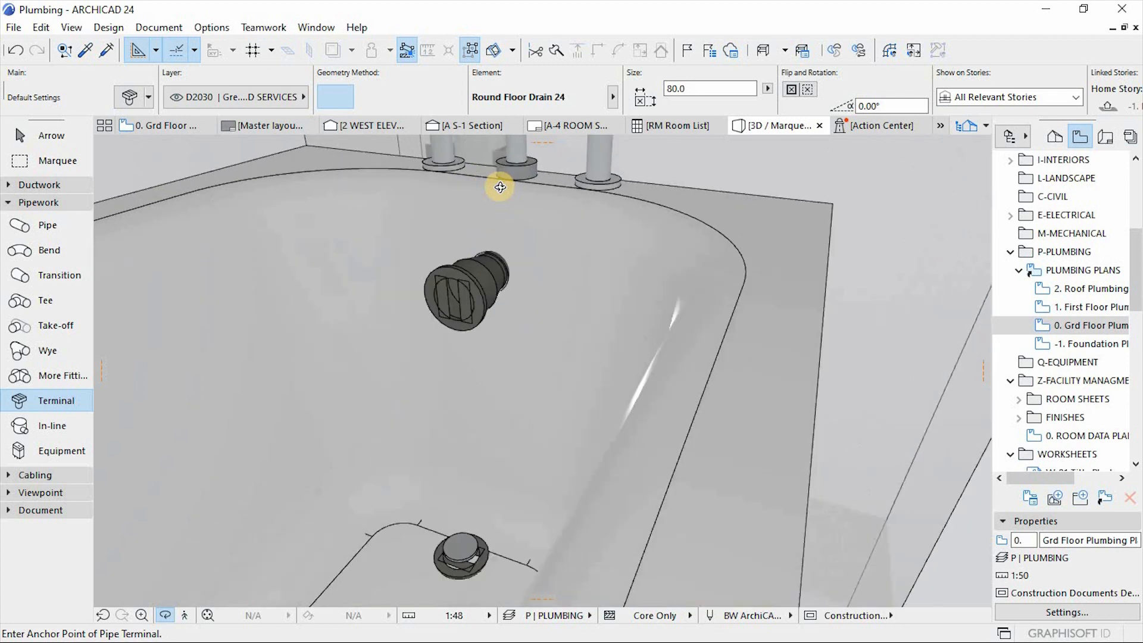
pyautogui.moveTo(500, 187); pyautogui.dragTo(398, 288)
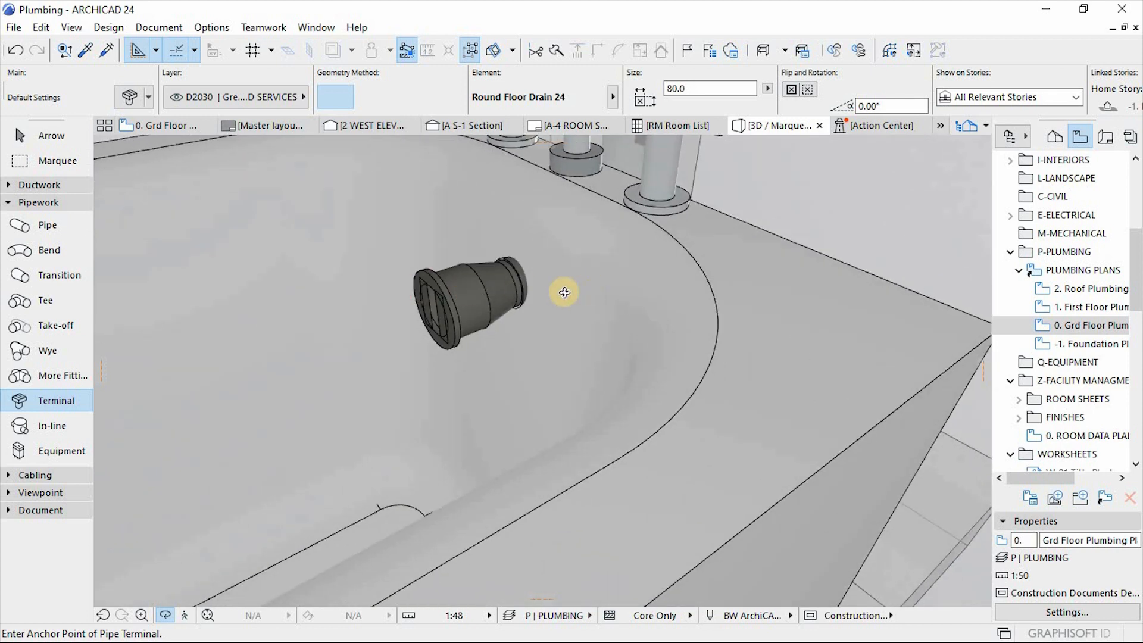
pyautogui.moveTo(564, 292); pyautogui.dragTo(500, 307)
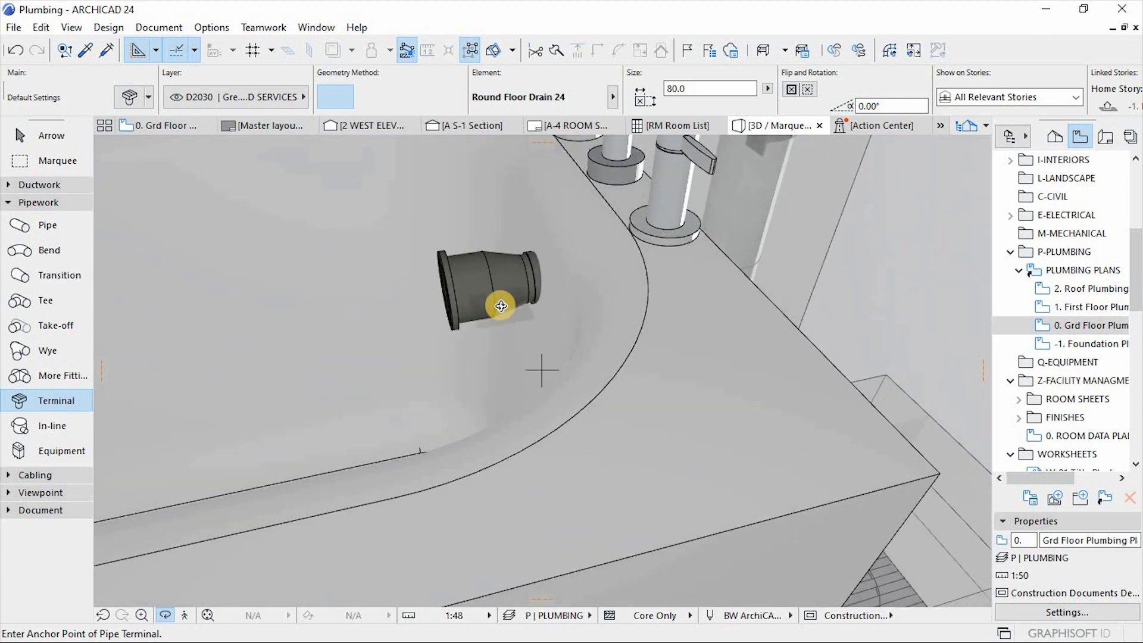
# Step: Draw a marquee about 3941 by 1182 mm on the ground floor plan, cutting along the bathtub's centreline, and show it in 3D
pyautogui.press('F2')
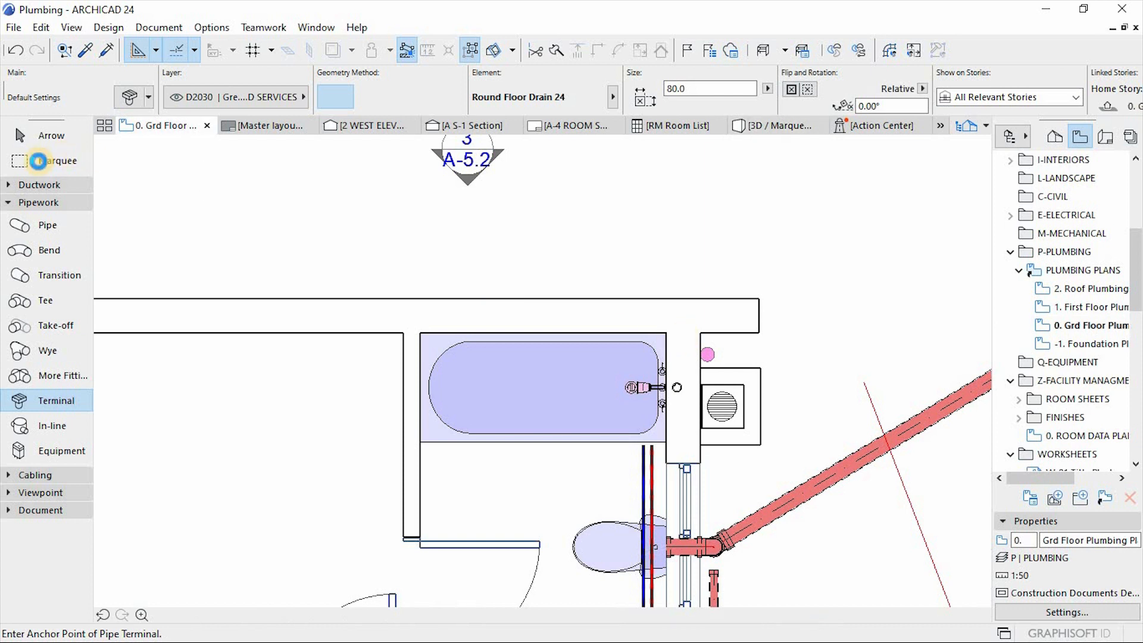
pyautogui.click(40, 161)
pyautogui.click(267, 214)
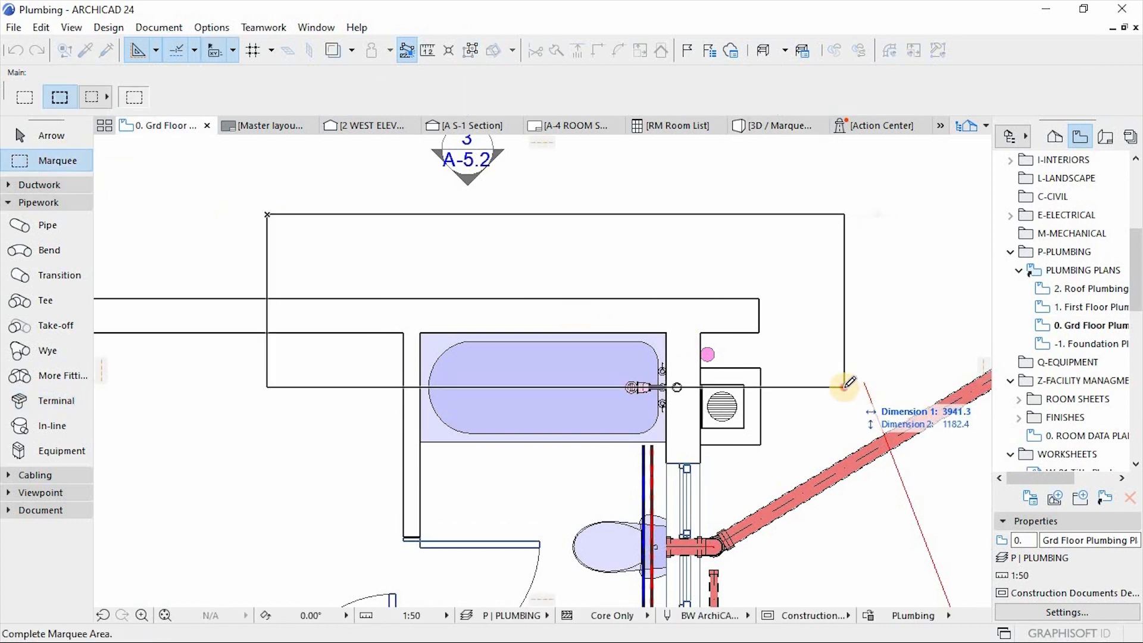
pyautogui.click(845, 387)
pyautogui.rightClick(878, 210)
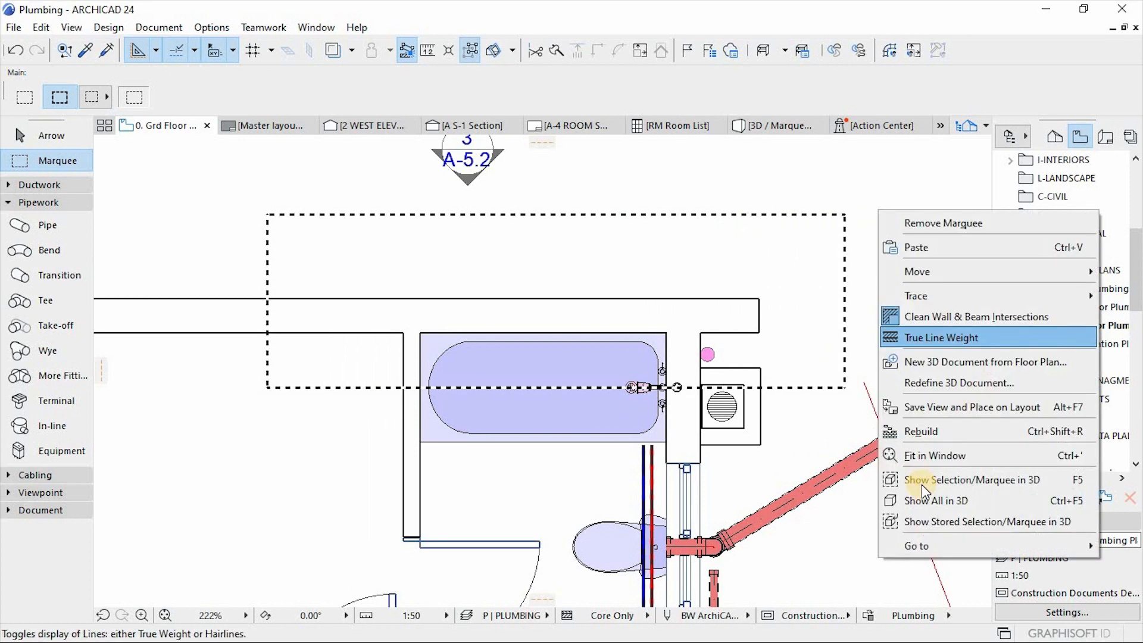
pyautogui.click(924, 478)
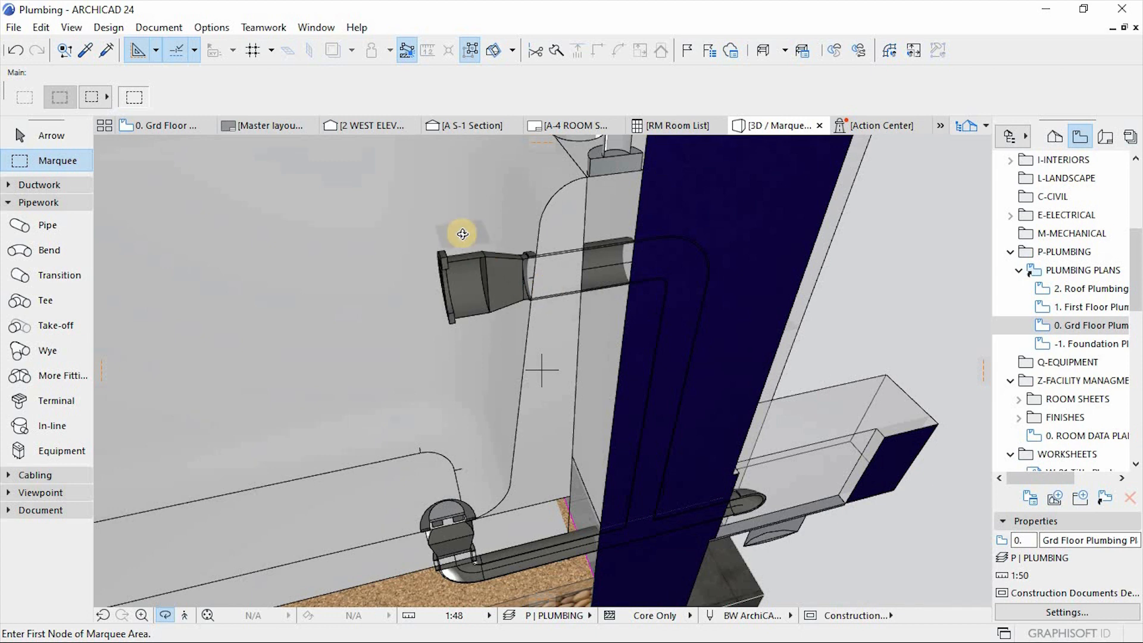
pyautogui.scroll(4, 462, 235)
pyautogui.press('Escape')
pyautogui.press('Escape')
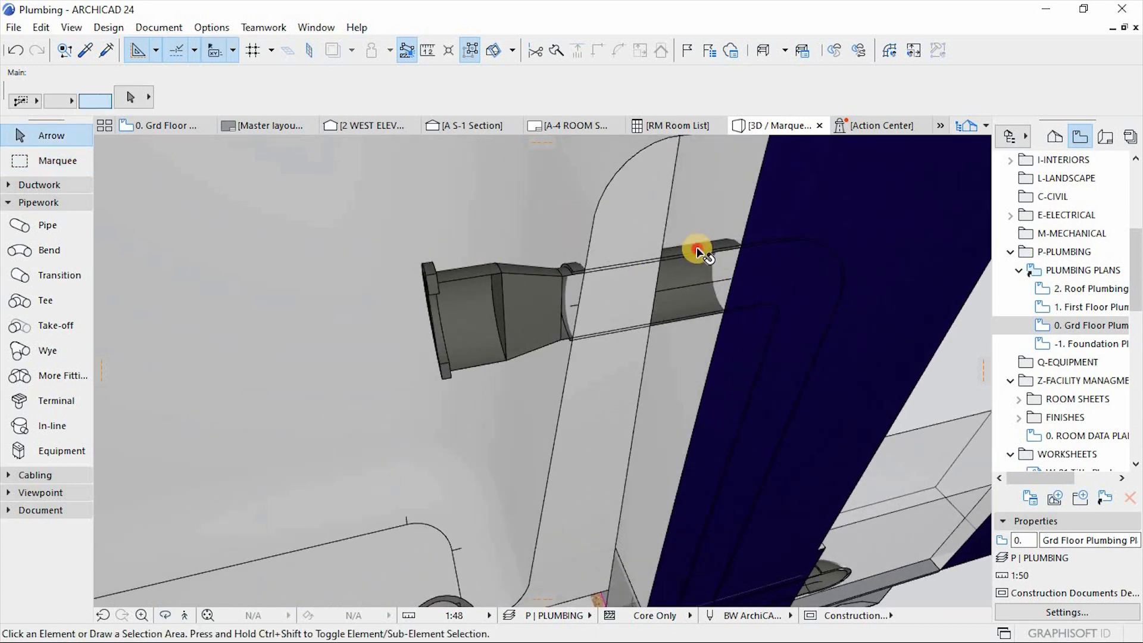
pyautogui.click(697, 251)
pyautogui.click(571, 308)
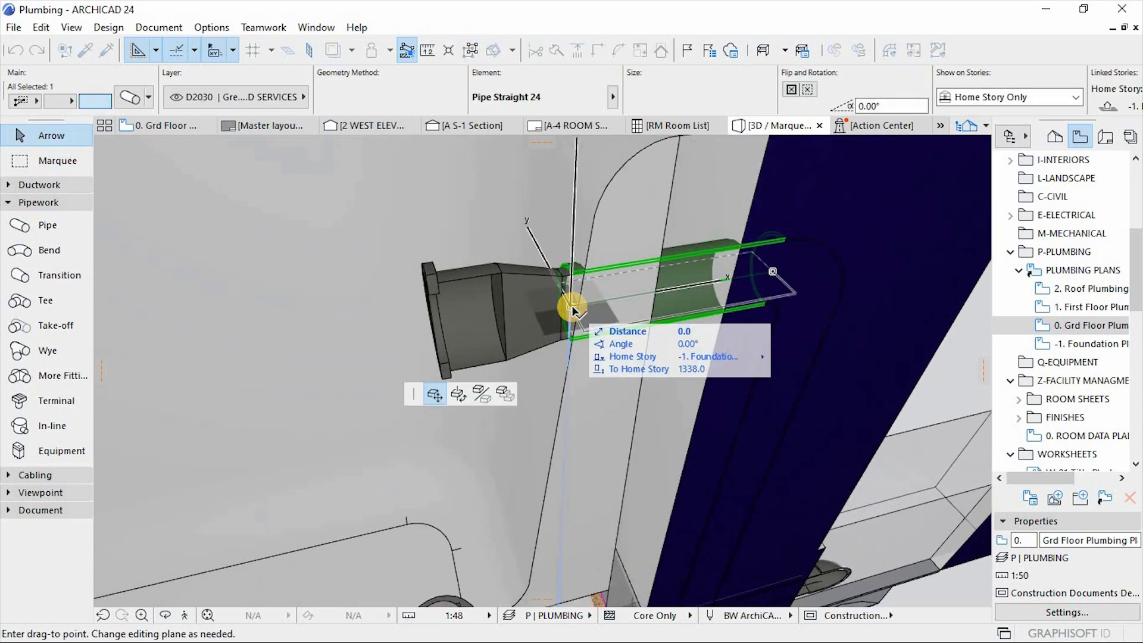
pyautogui.press('Escape')
# Step: Move the overflow drain terminal along the pipe axis so its flange sits against the bathtub's inner end wall
pyautogui.click(499, 304)
pyautogui.hotkey('ctrl', 'd')
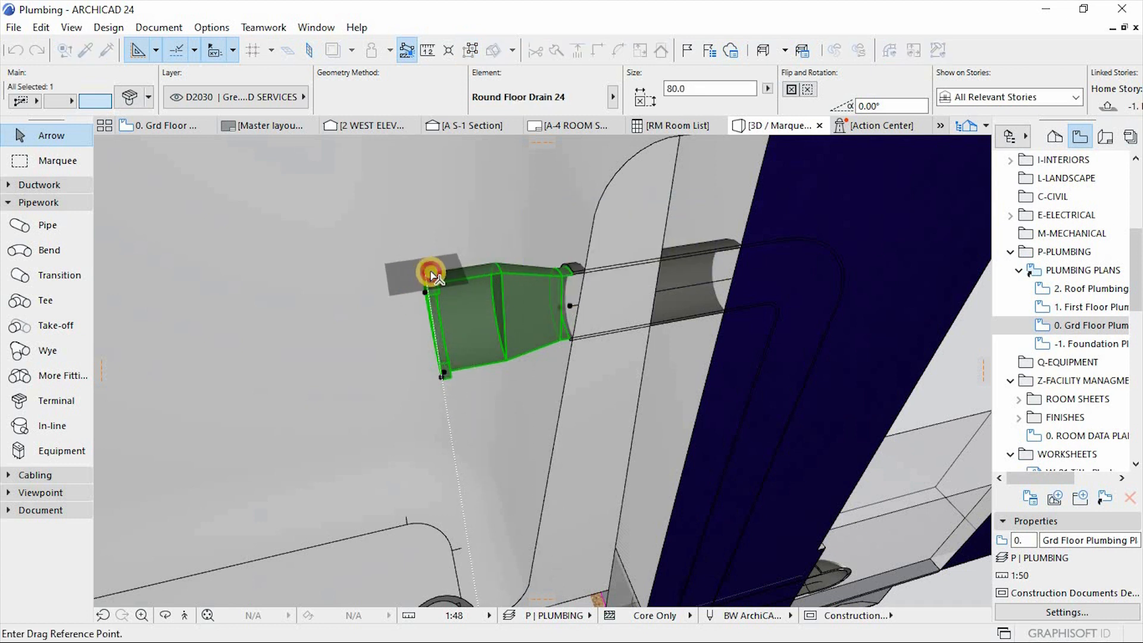
pyautogui.click(431, 275)
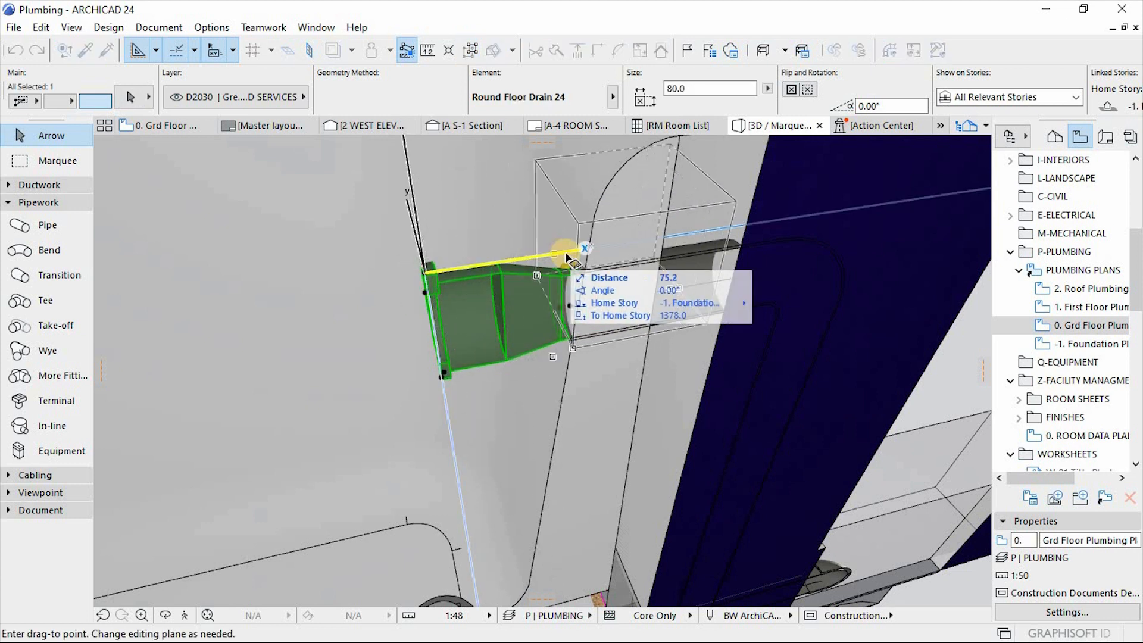
pyautogui.click(548, 257)
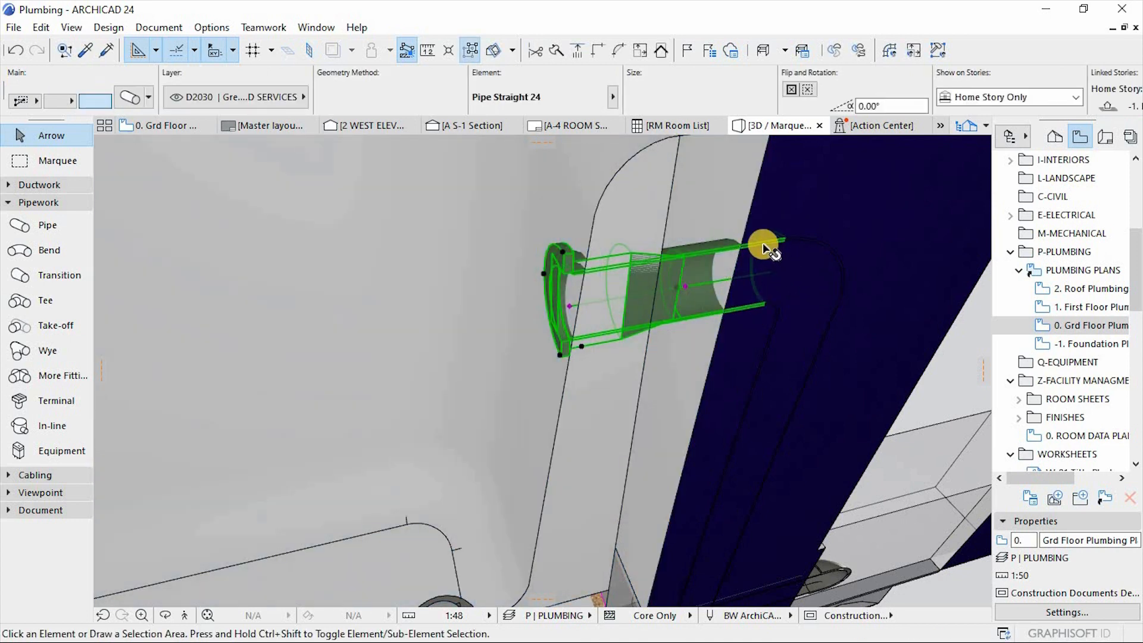
pyautogui.press('Escape')
# Step: Shorten the horizontal overflow pipe to about 45 mm so it clears the relocated drain terminal
pyautogui.click(721, 245)
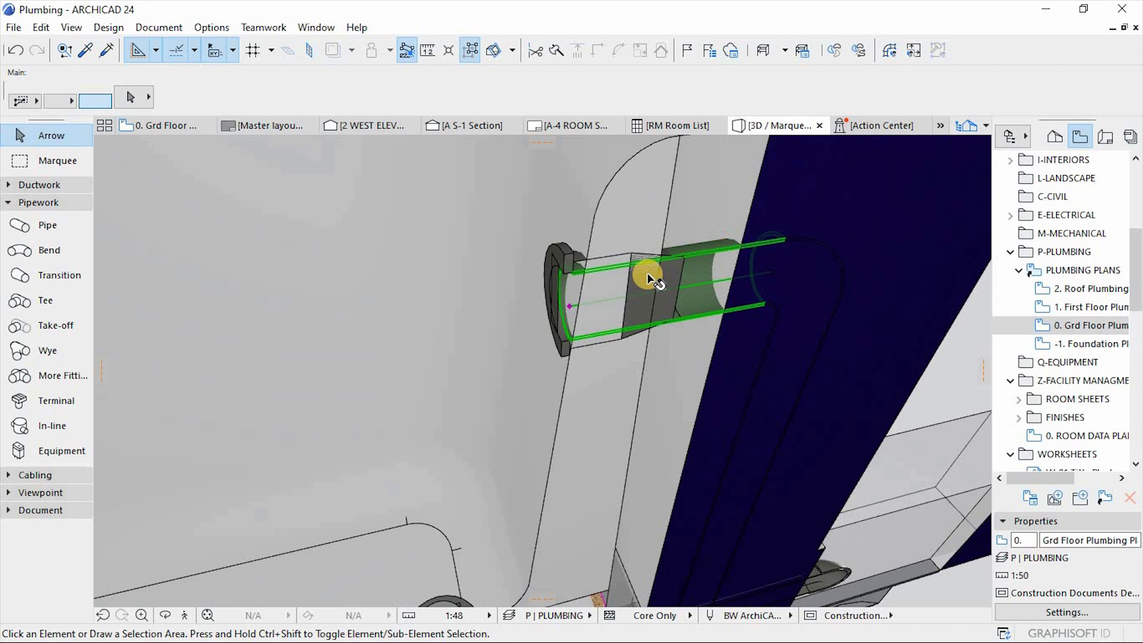
pyautogui.click(569, 311)
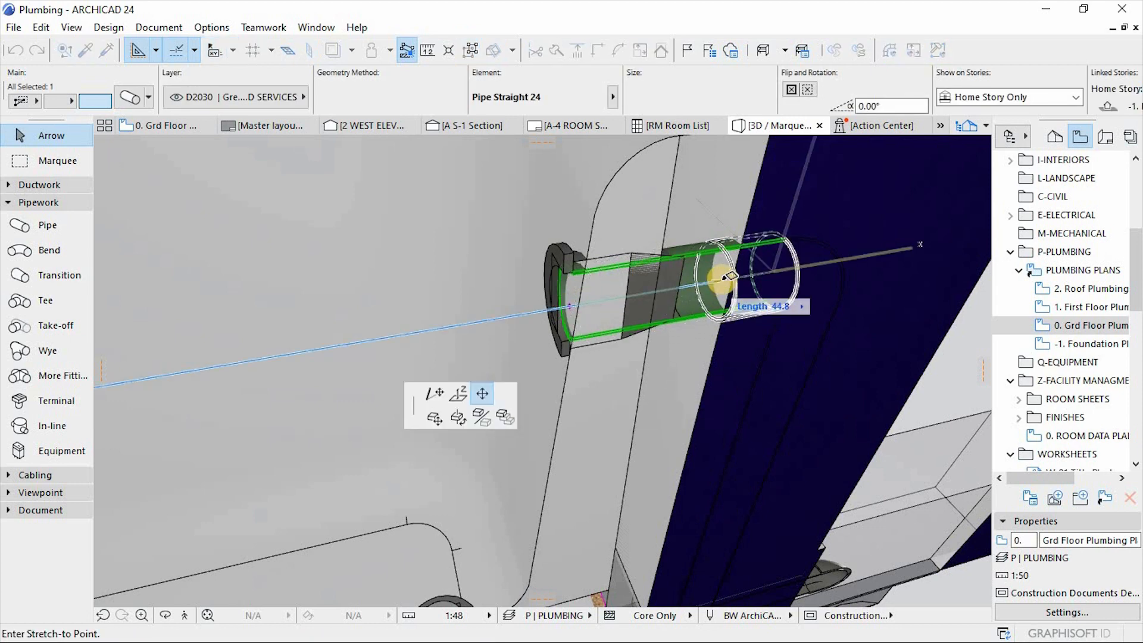
pyautogui.click(723, 277)
# Step: Try to stretch the overflow pipe to about 72 mm toward the drain terminal, and undo the stretch
pyautogui.scroll(3, 738, 261)
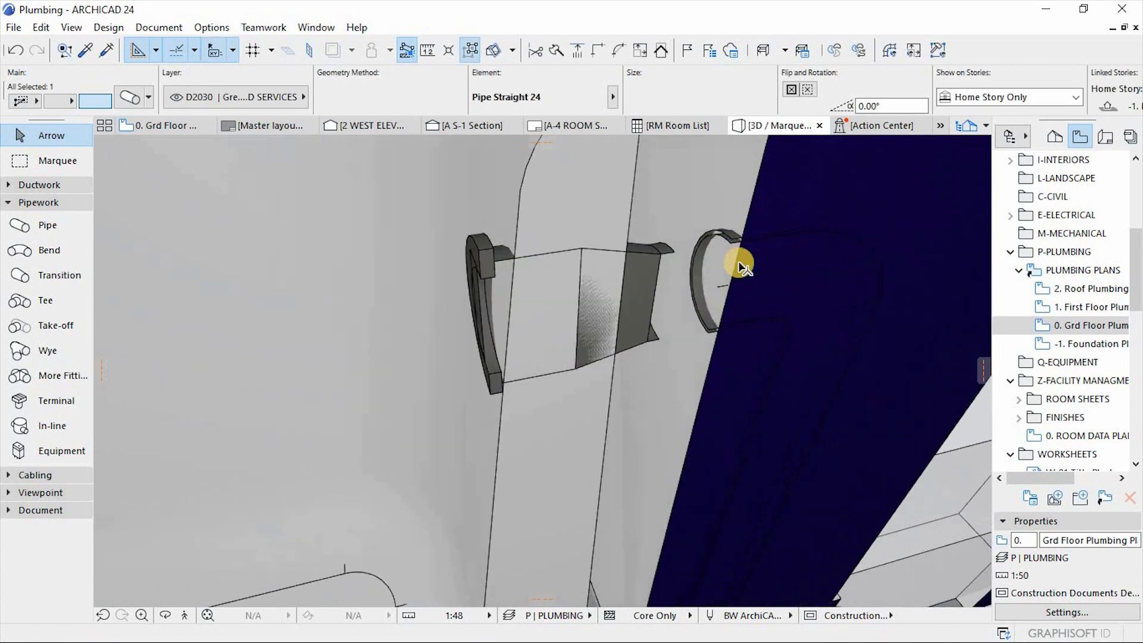
pyautogui.click(715, 288)
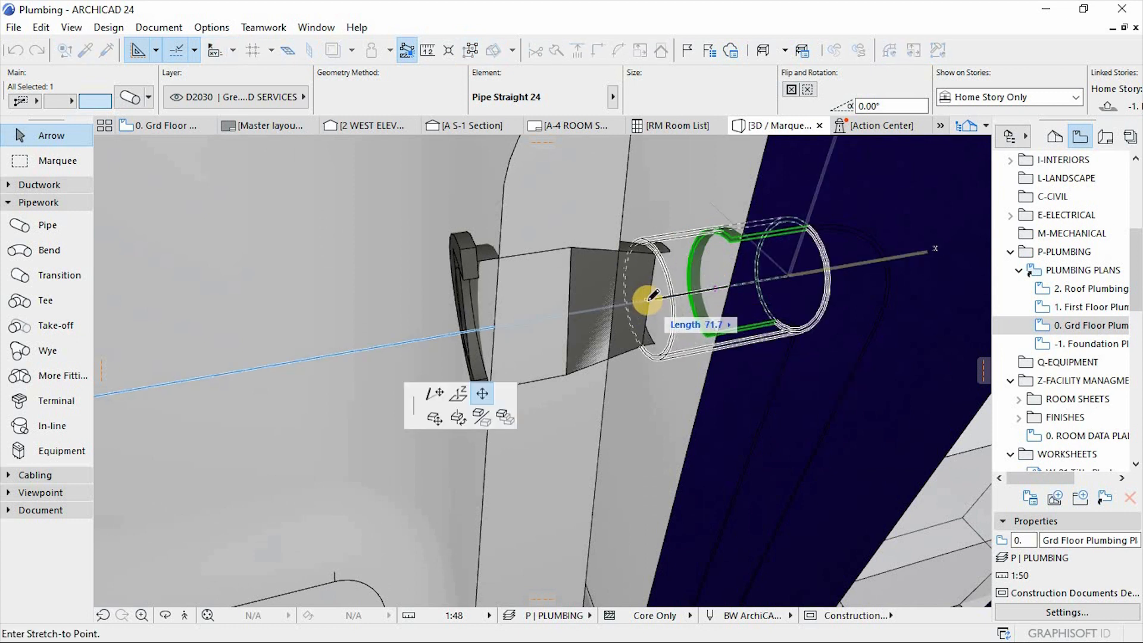
pyautogui.click(648, 303)
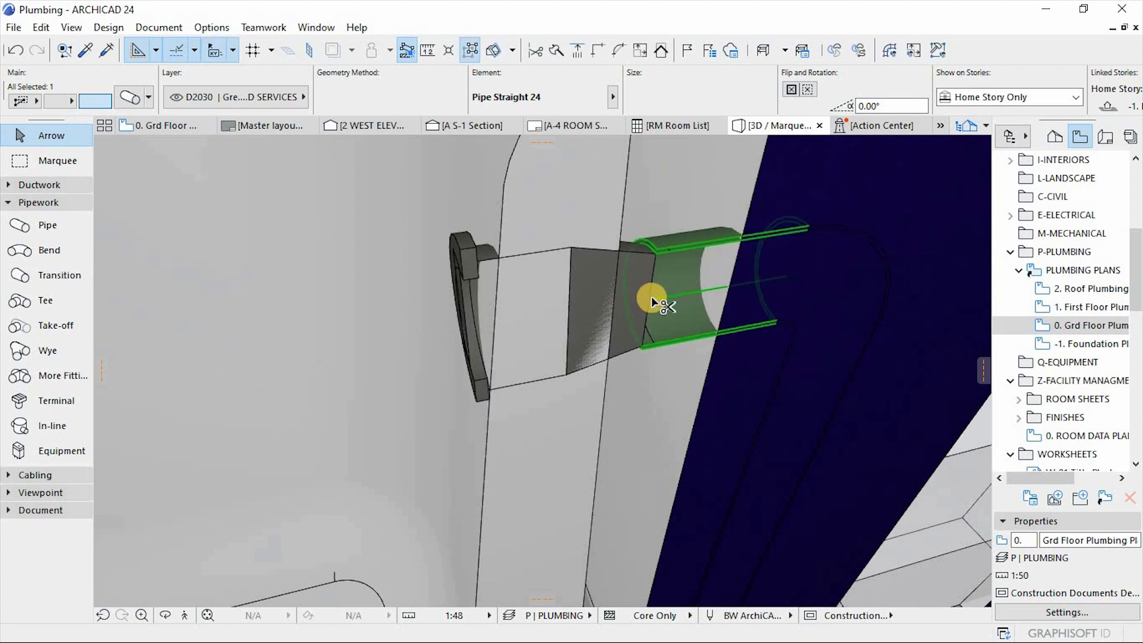
pyautogui.click(660, 299)
pyautogui.hotkey('ctrl', 'z')
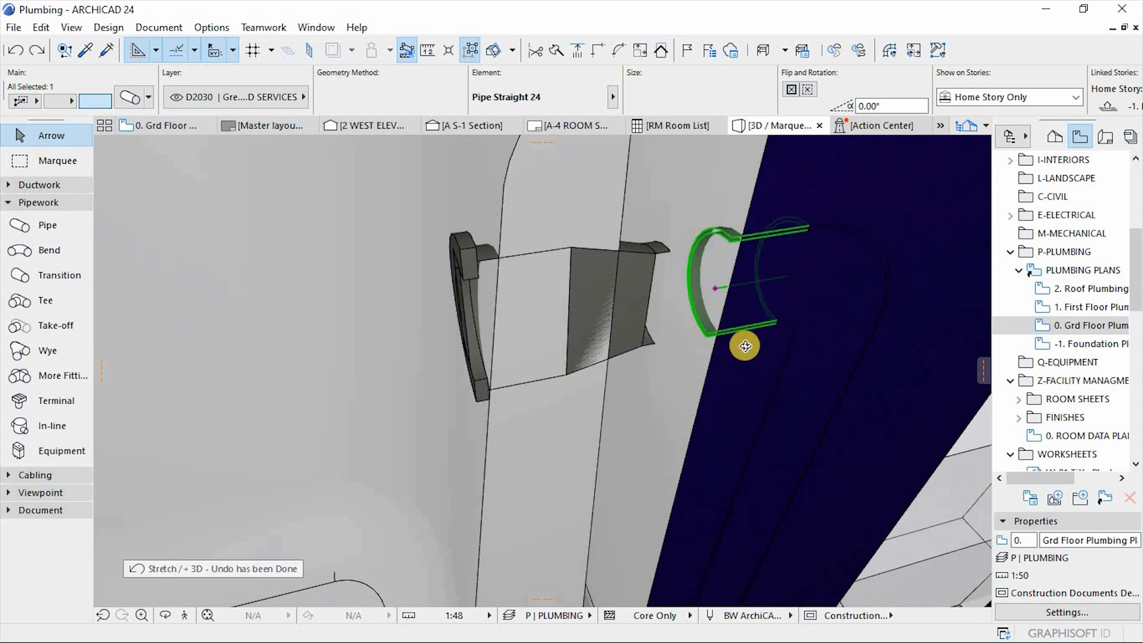
# Step: Stretch the horizontal overflow pipe along its axis until its end meets the drain terminal's outlet
pyautogui.keyDown('shift'); pyautogui.moveTo(707, 345); pyautogui.dragTo(683, 284, button='middle'); pyautogui.keyUp('shift')
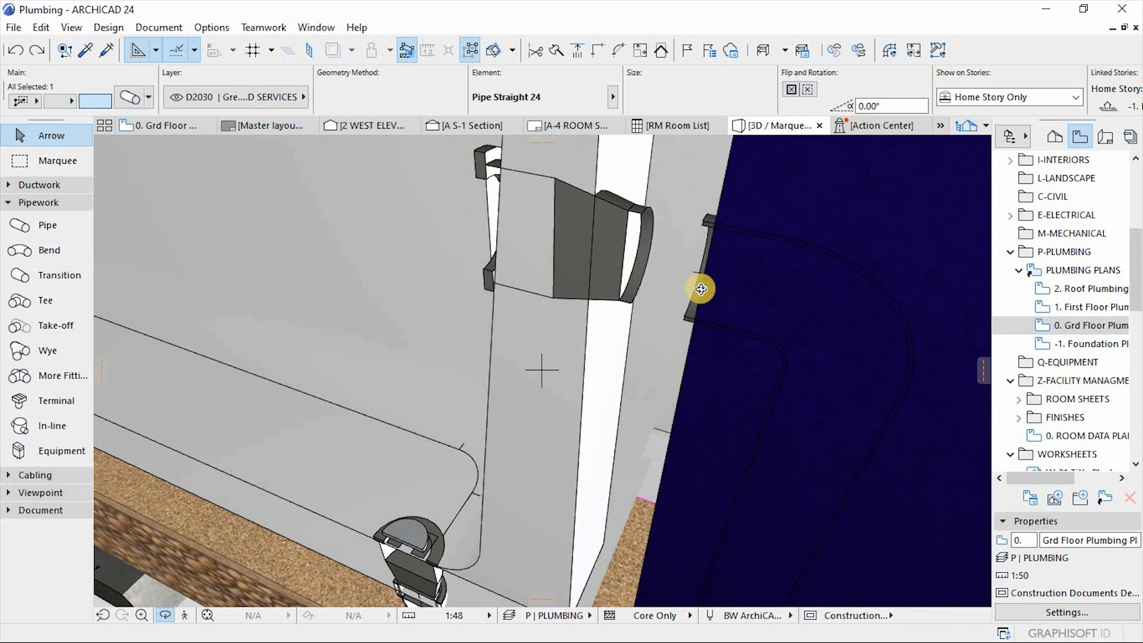
pyautogui.click(693, 274)
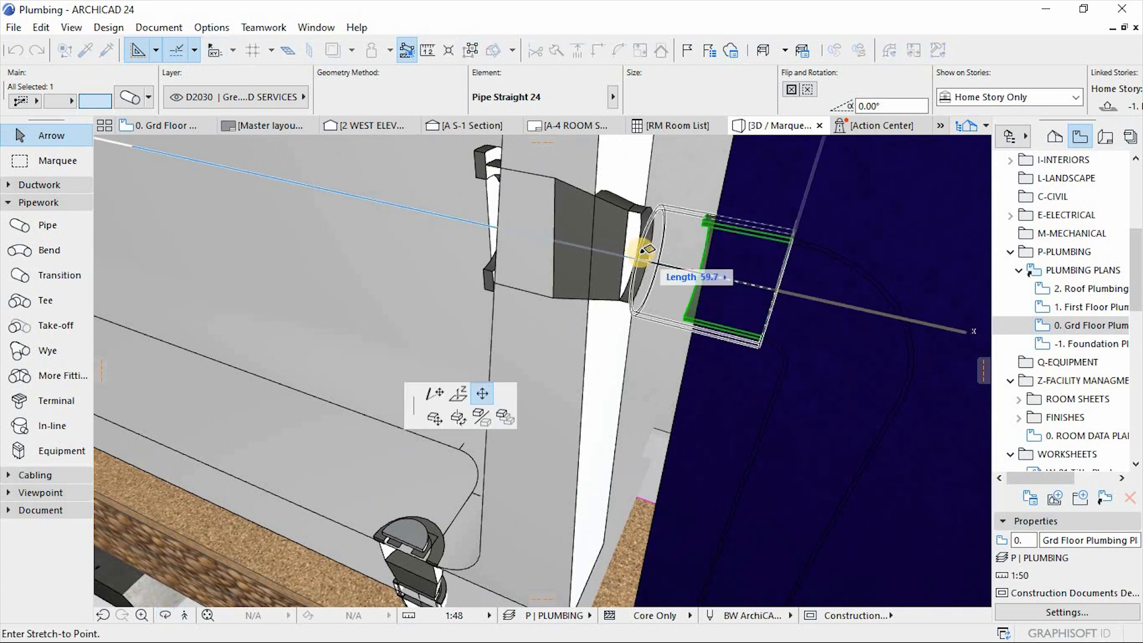
pyautogui.click(634, 256)
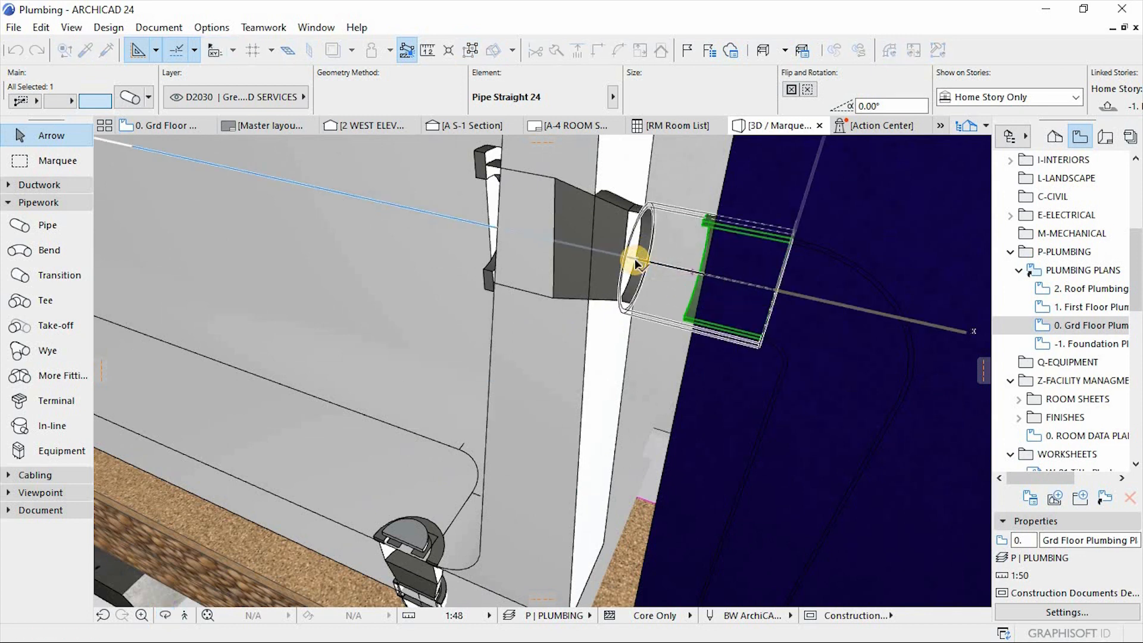
pyautogui.press('Escape')
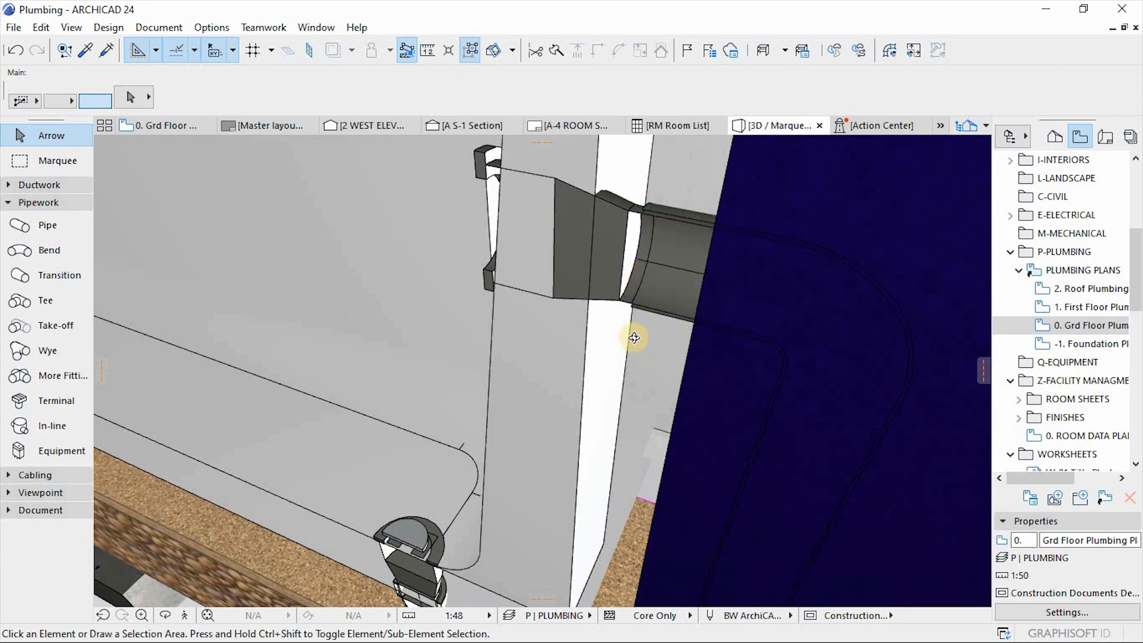
# Step: Start a Solid Element Operation with the bathtub as its target
pyautogui.keyDown('shift'); pyautogui.moveTo(632, 332); pyautogui.dragTo(645, 289, button='middle'); pyautogui.keyUp('shift')
pyautogui.keyDown('shift'); pyautogui.moveTo(551, 339); pyautogui.dragTo(657, 226, button='middle'); pyautogui.keyUp('shift')
pyautogui.scroll(2, 658, 225)
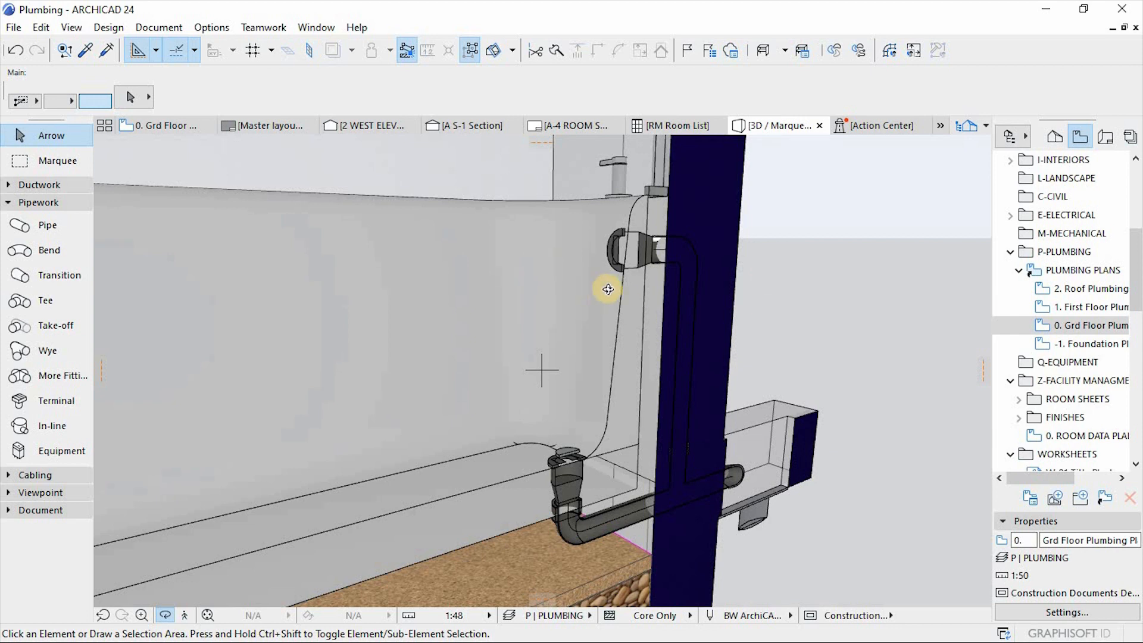
pyautogui.keyDown('shift'); pyautogui.moveTo(607, 289); pyautogui.dragTo(678, 269, button='middle'); pyautogui.keyUp('shift')
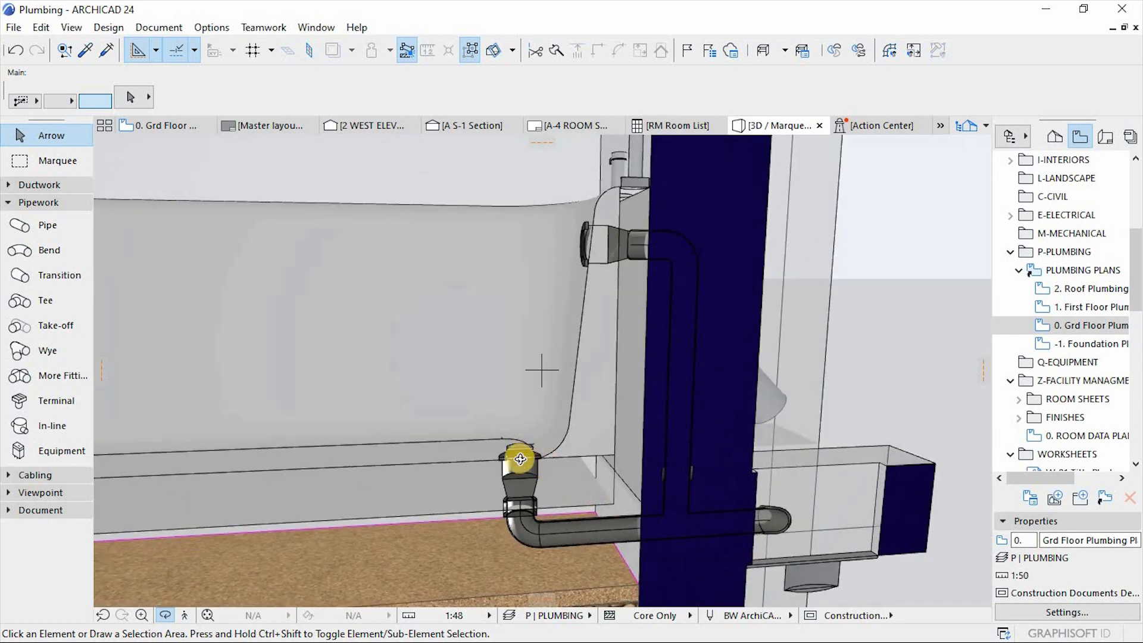
pyautogui.keyDown('shift'); pyautogui.moveTo(591, 459); pyautogui.dragTo(642, 316, button='middle'); pyautogui.keyUp('shift')
pyautogui.keyDown('shift'); pyautogui.moveTo(538, 354); pyautogui.dragTo(472, 286, button='middle'); pyautogui.keyUp('shift')
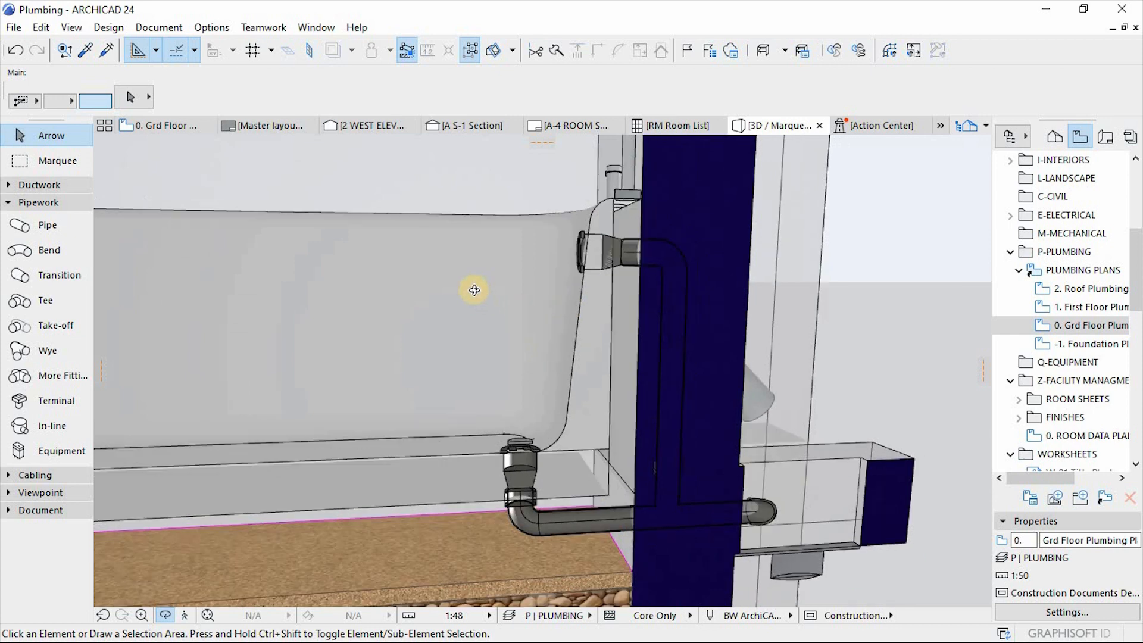
pyautogui.click(420, 261)
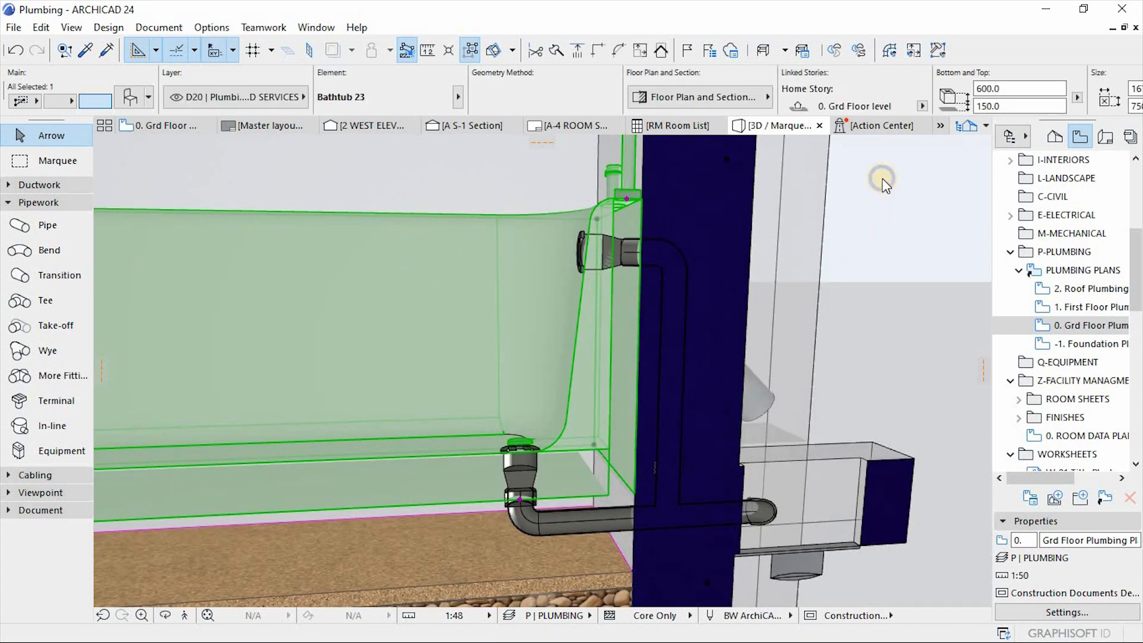
pyautogui.rightClick(883, 182)
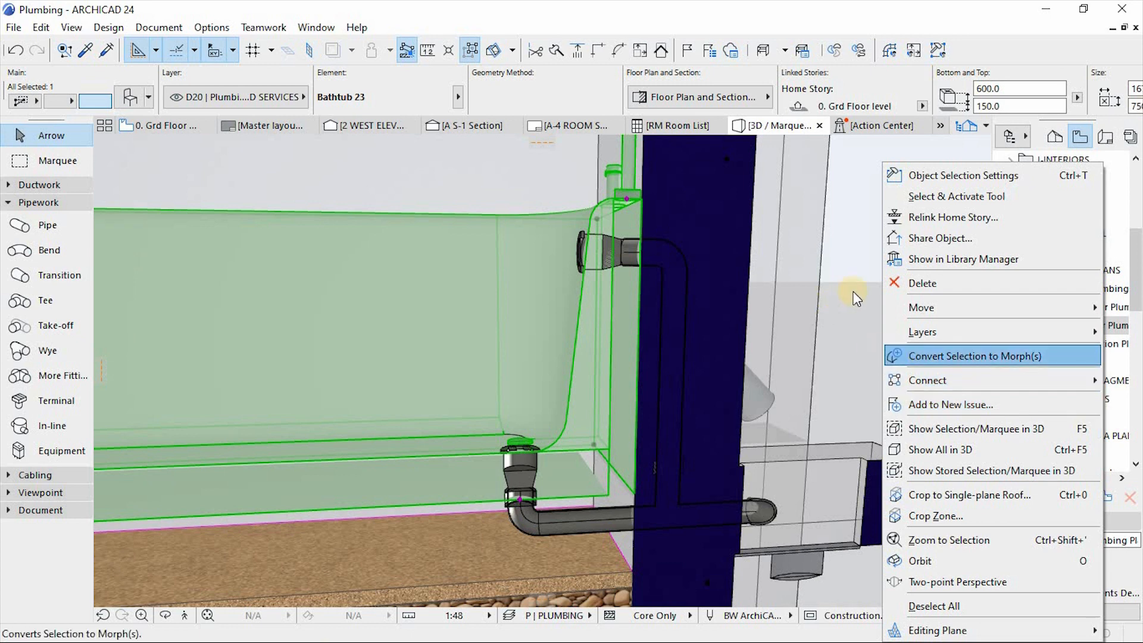
pyautogui.rightClick(837, 247)
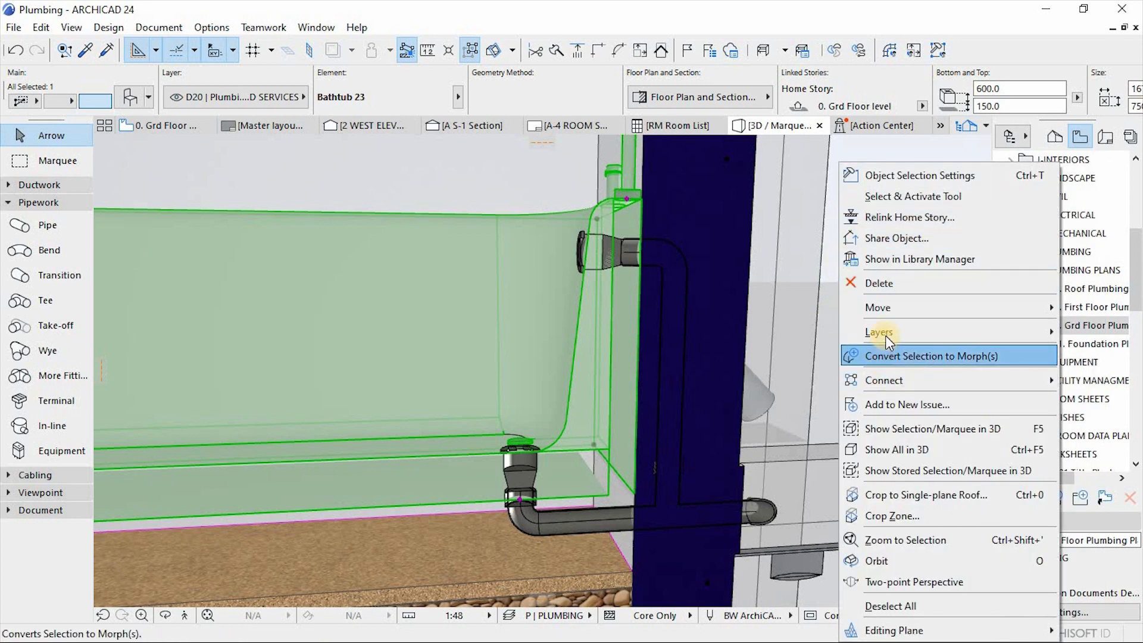
pyautogui.moveTo(857, 380)
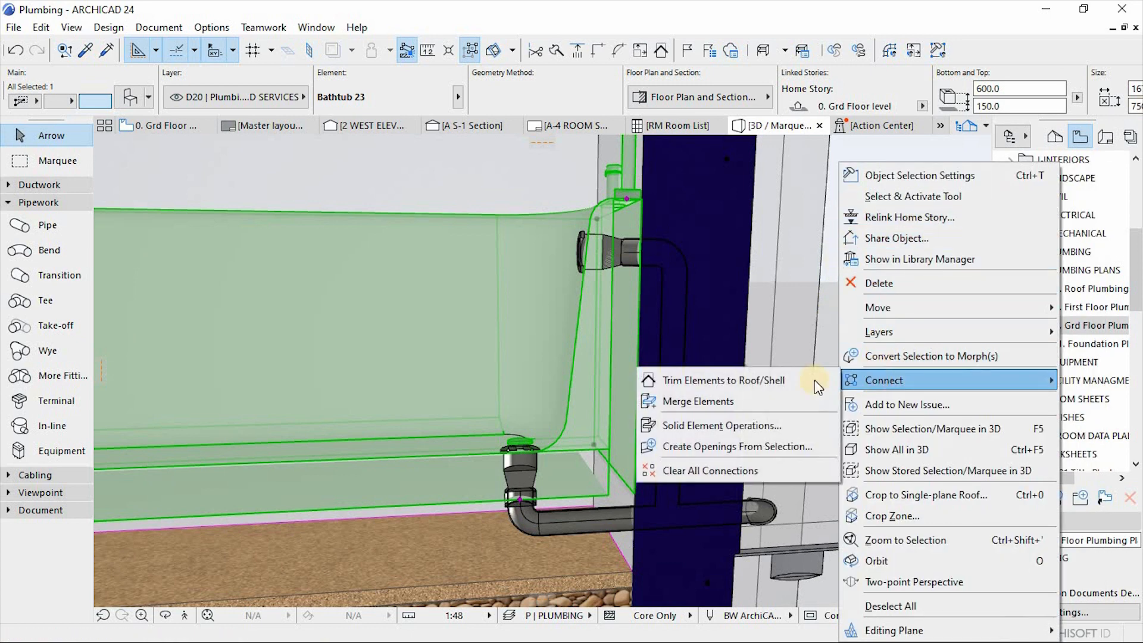
pyautogui.click(716, 425)
pyautogui.click(841, 115)
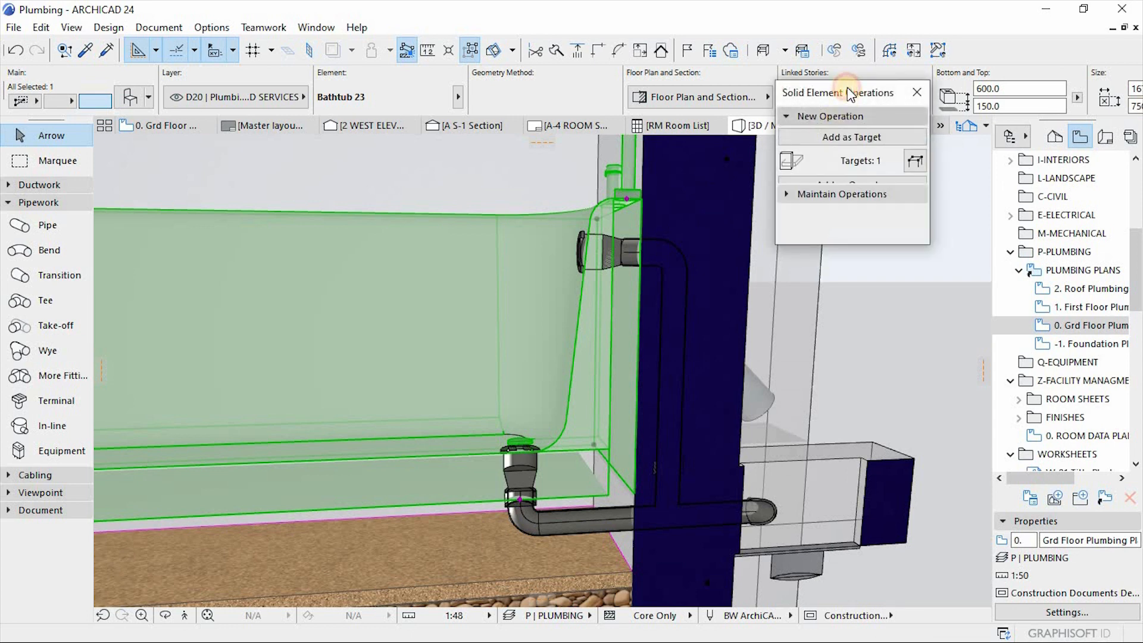
pyautogui.moveTo(850, 93); pyautogui.dragTo(894, 155)
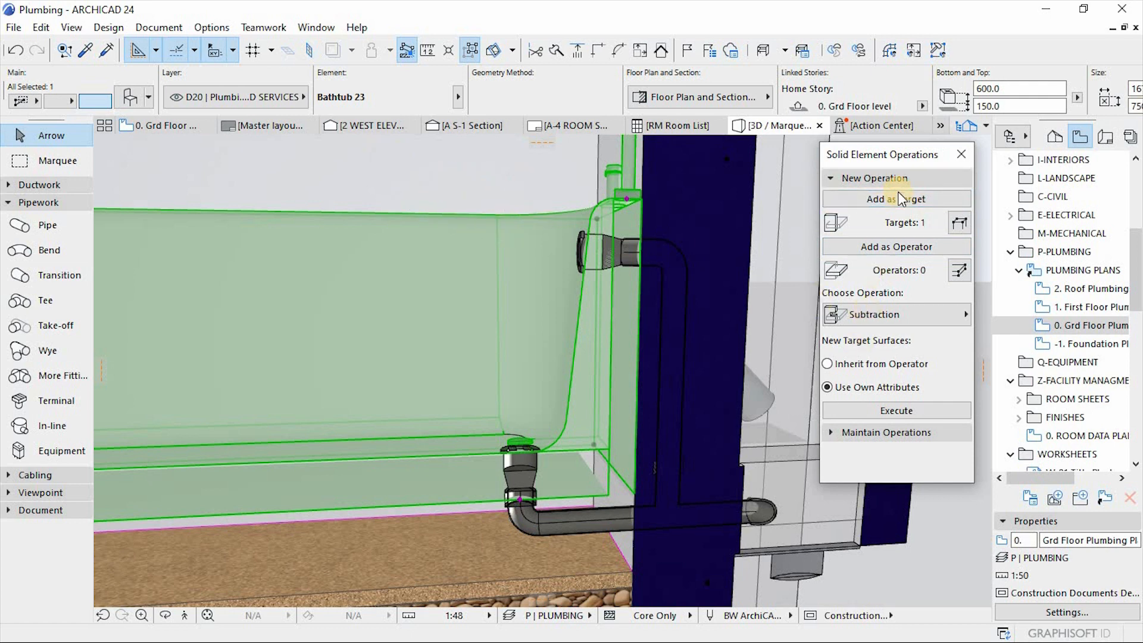
pyautogui.click(867, 195)
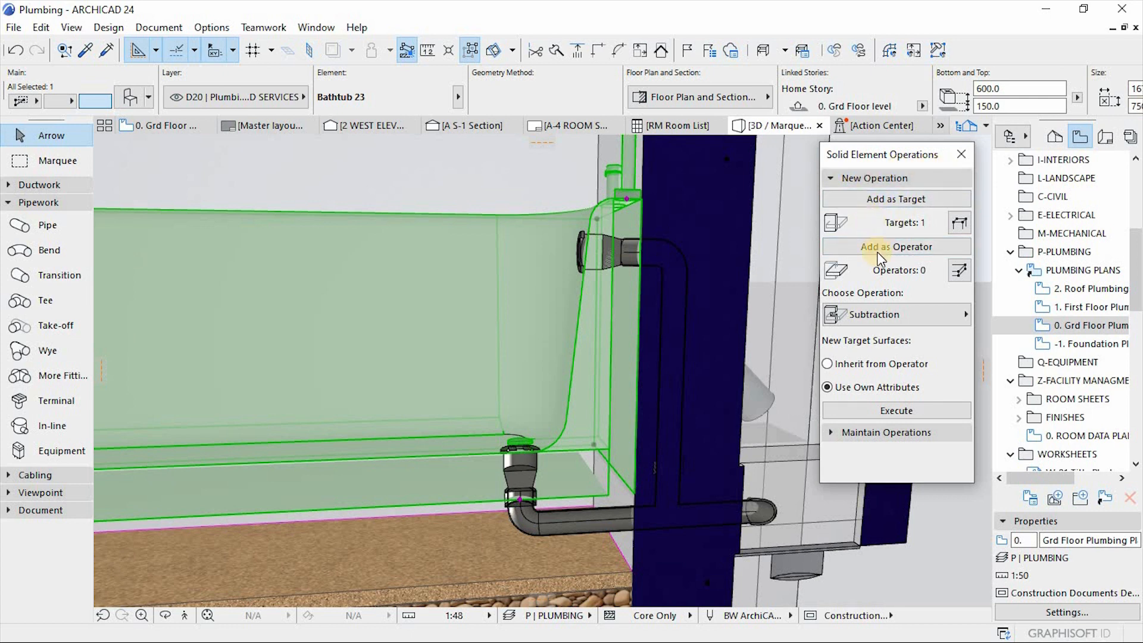
# Step: Subtract both drain terminals, the short pipe under the floor drain and the horizontal overflow pipe from the bathtub
pyautogui.click(583, 238)
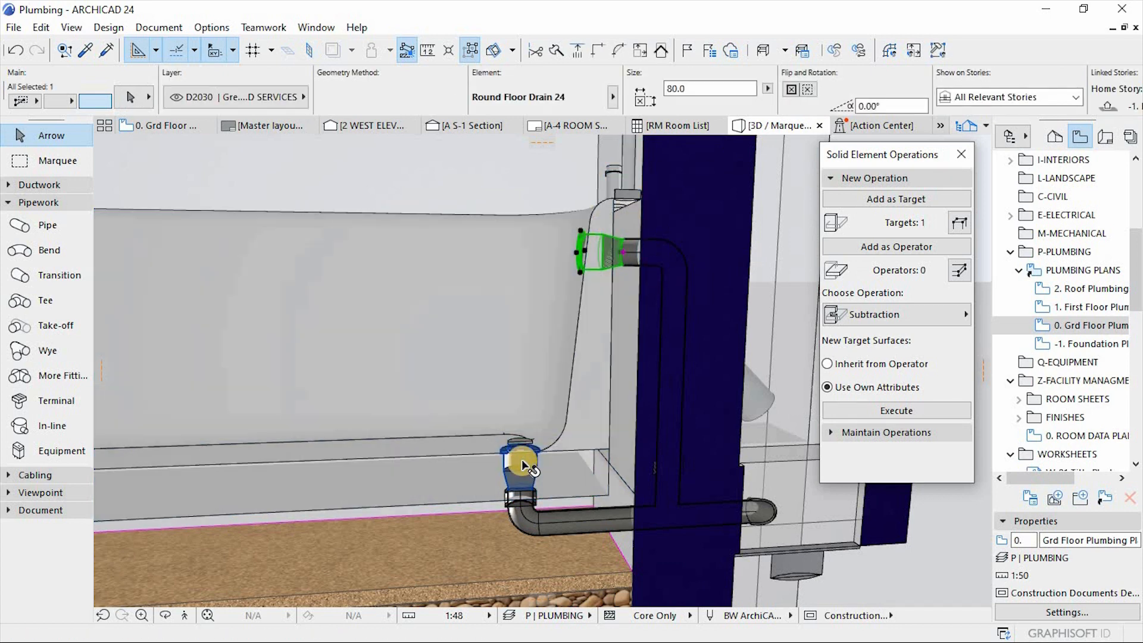
pyautogui.keyDown('shift'); pyautogui.click(521, 460); pyautogui.keyUp('shift')
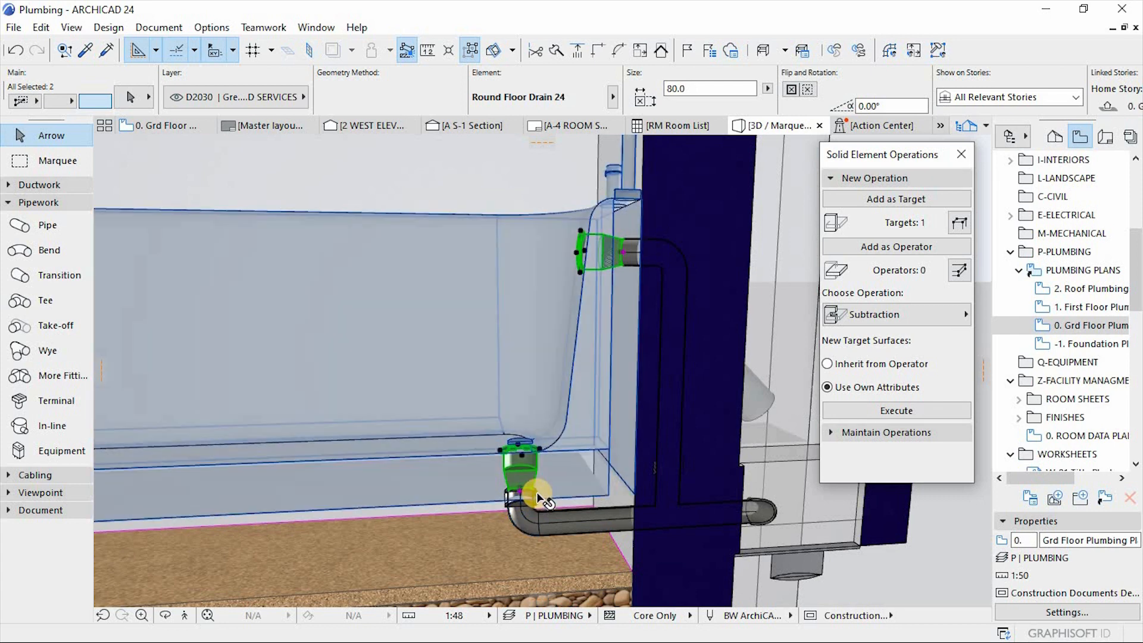
pyautogui.keyDown('shift'); pyautogui.click(533, 506); pyautogui.keyUp('shift')
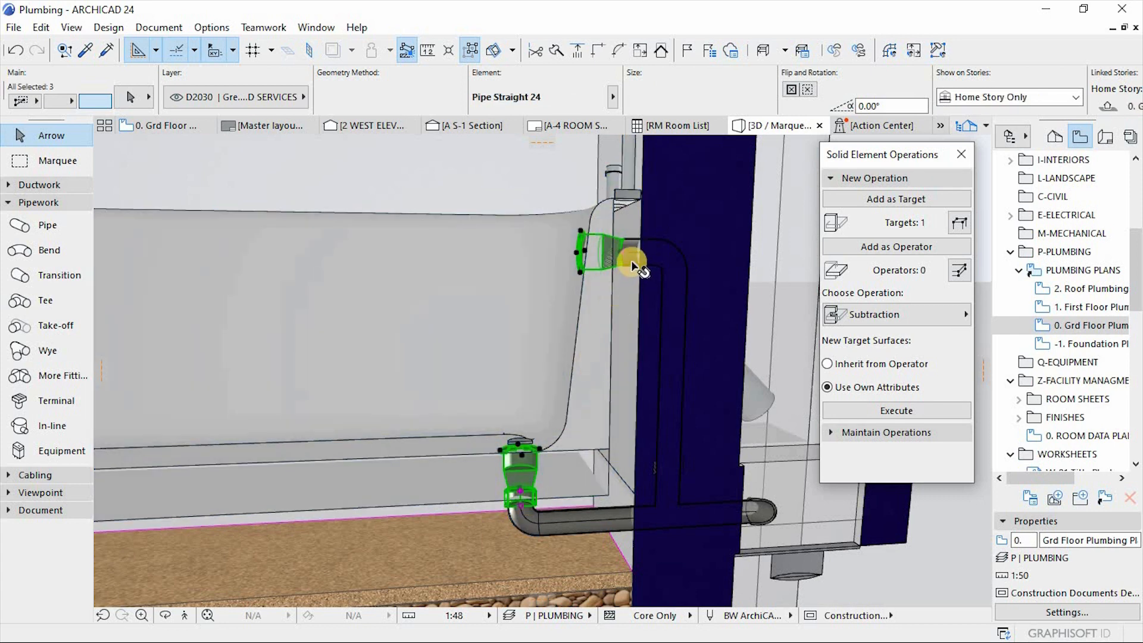
pyautogui.click(901, 246)
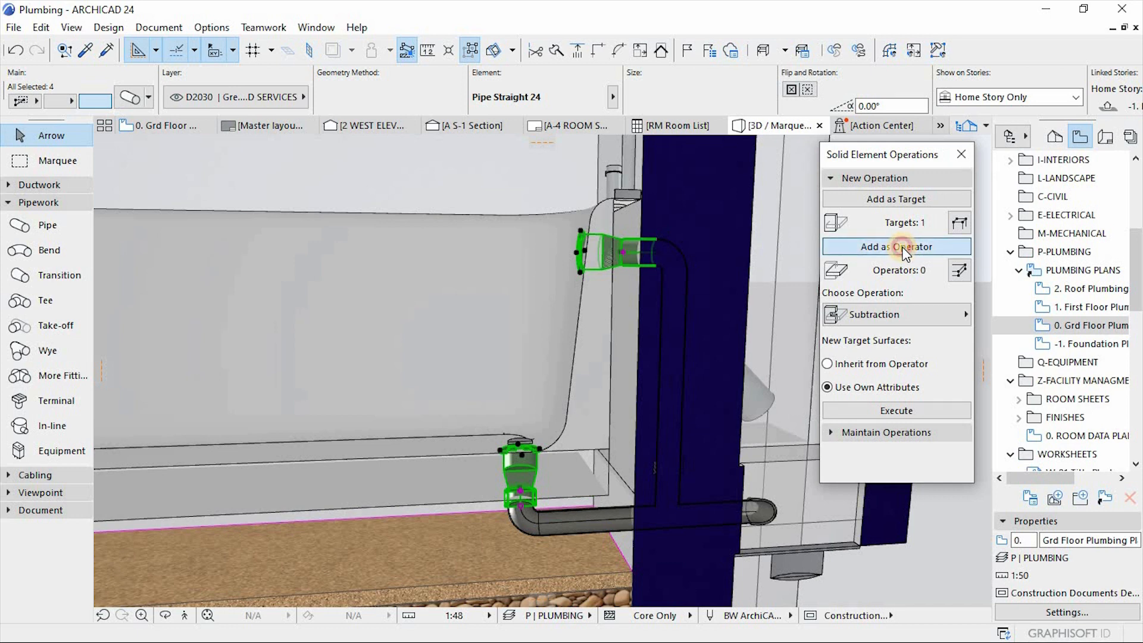
pyautogui.click(893, 409)
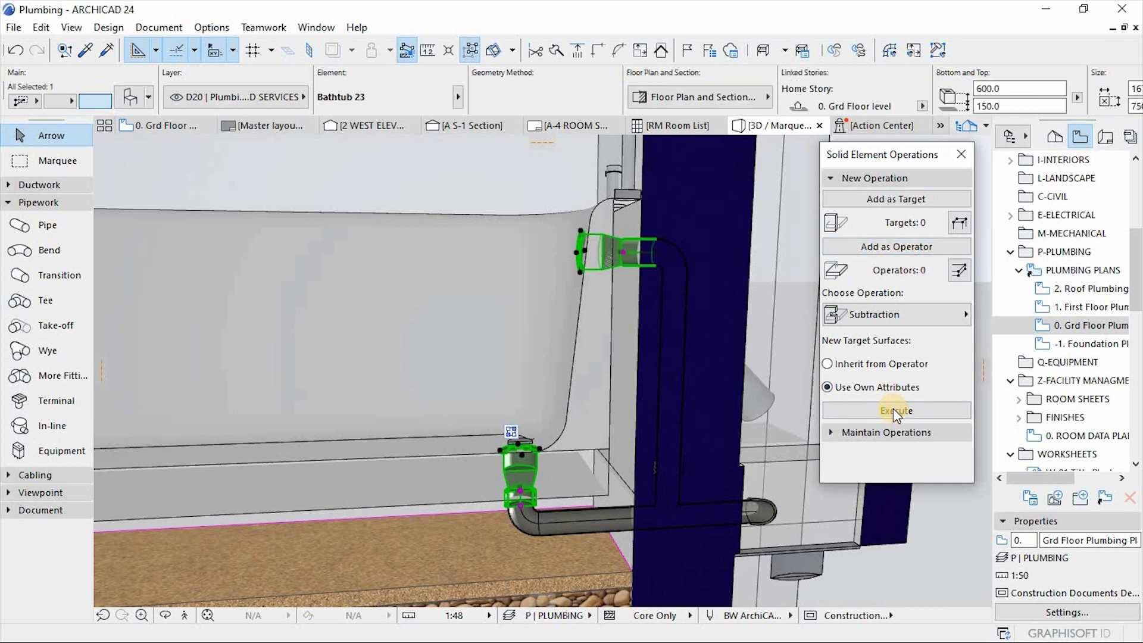
# Step: Set the brick wall section enclosing the overflow pipe as the target of a new Solid Element Operation
pyautogui.click(541, 234)
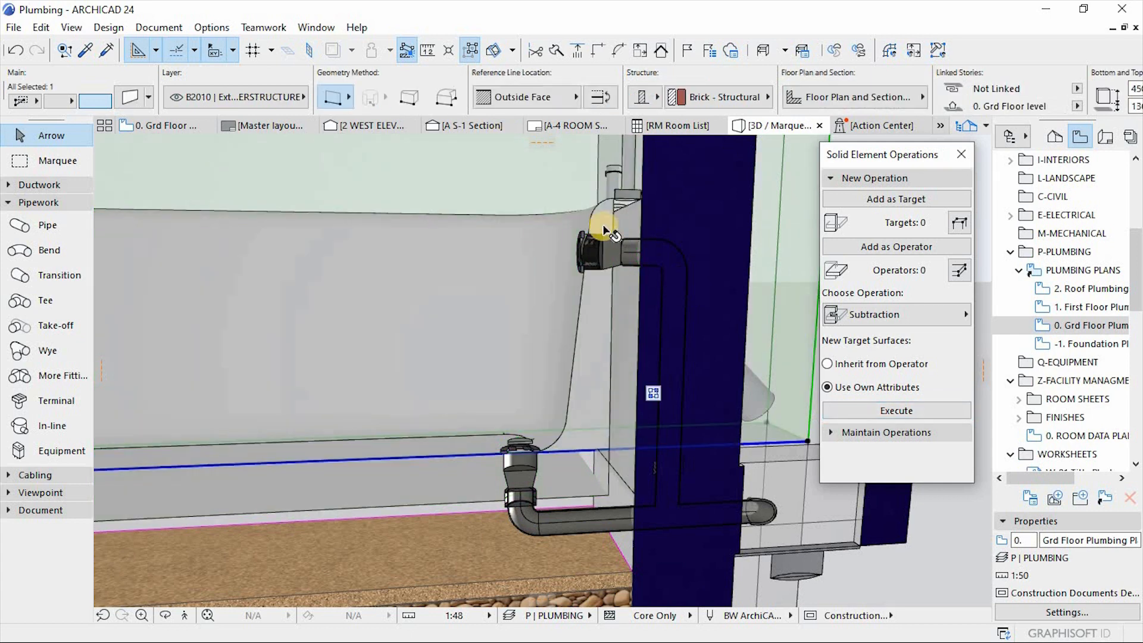
pyautogui.scroll(5, 604, 225)
pyautogui.scroll(5, 601, 288)
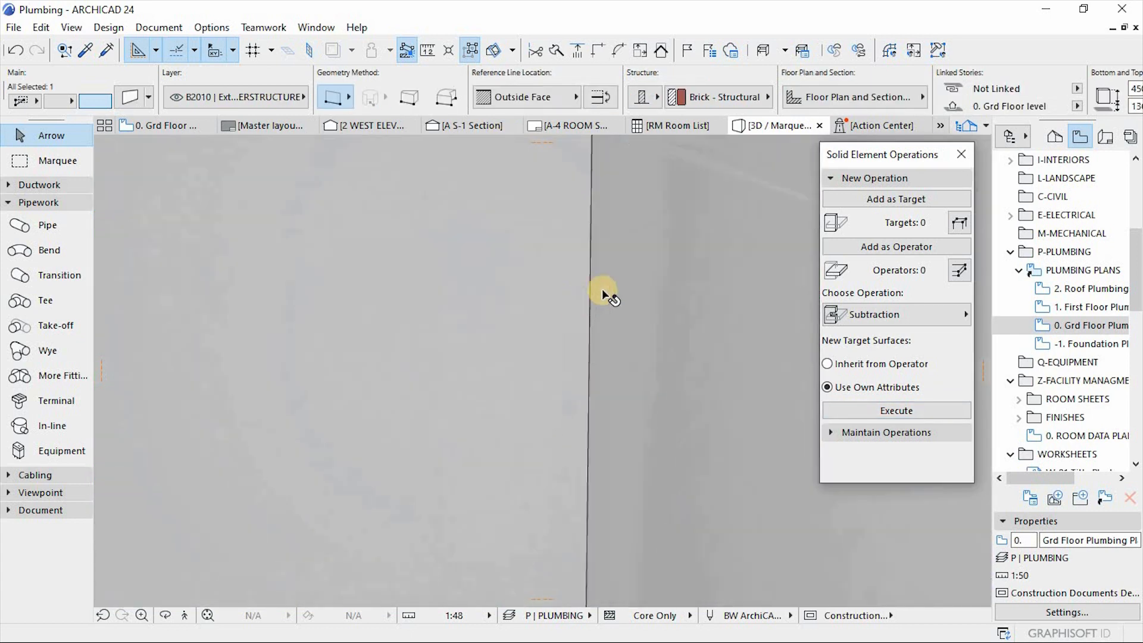
pyautogui.scroll(-8, 550, 290)
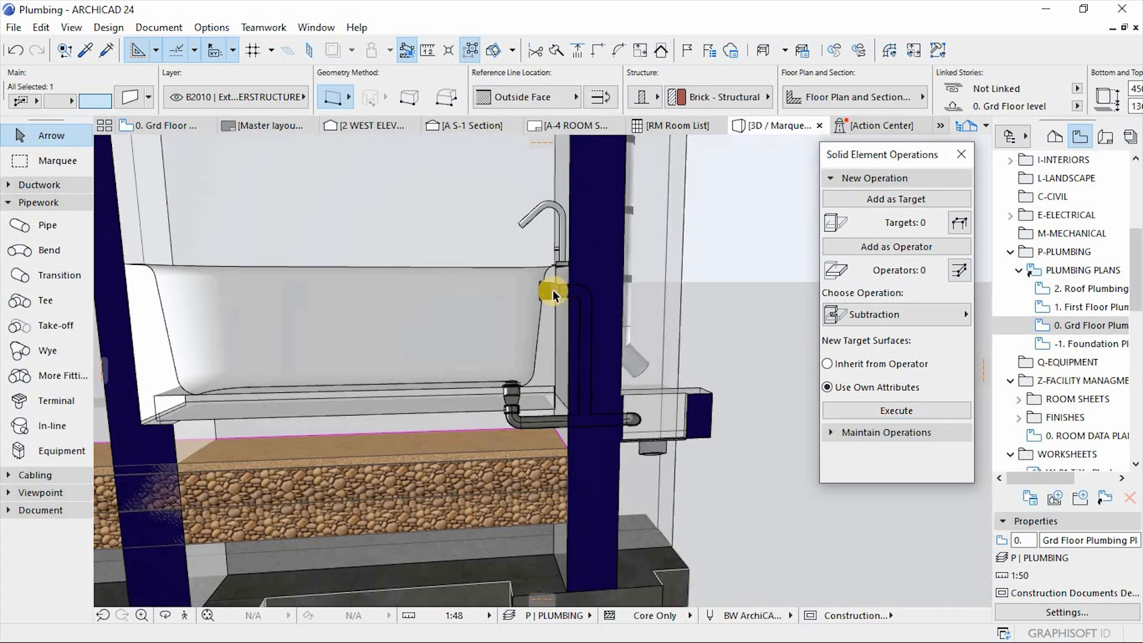
pyautogui.scroll(3, 552, 293)
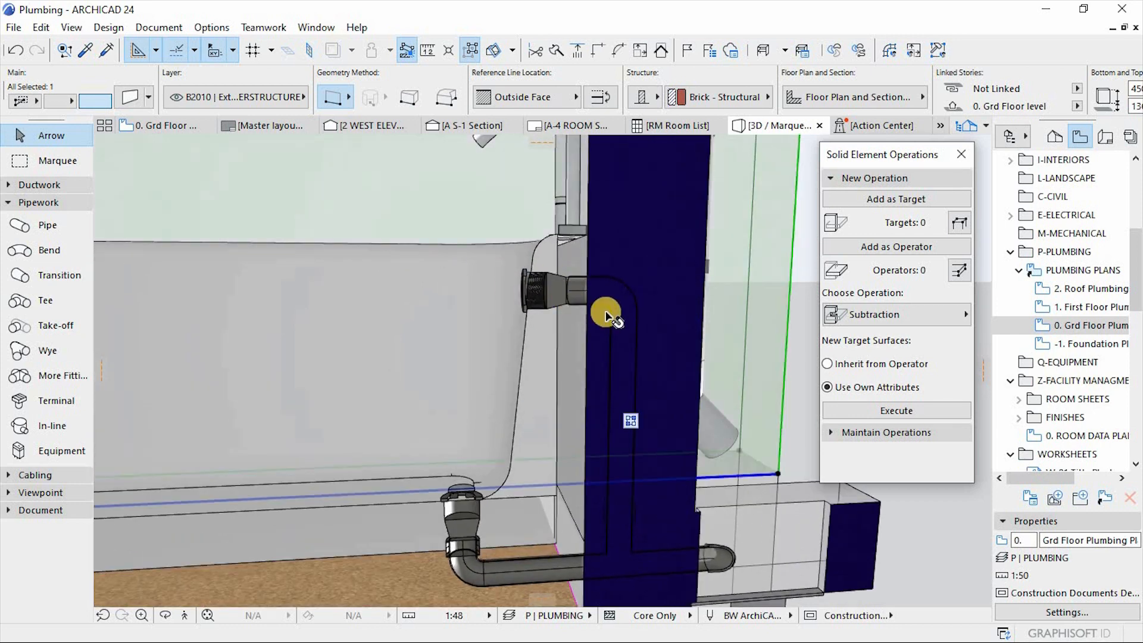
pyautogui.click(647, 253)
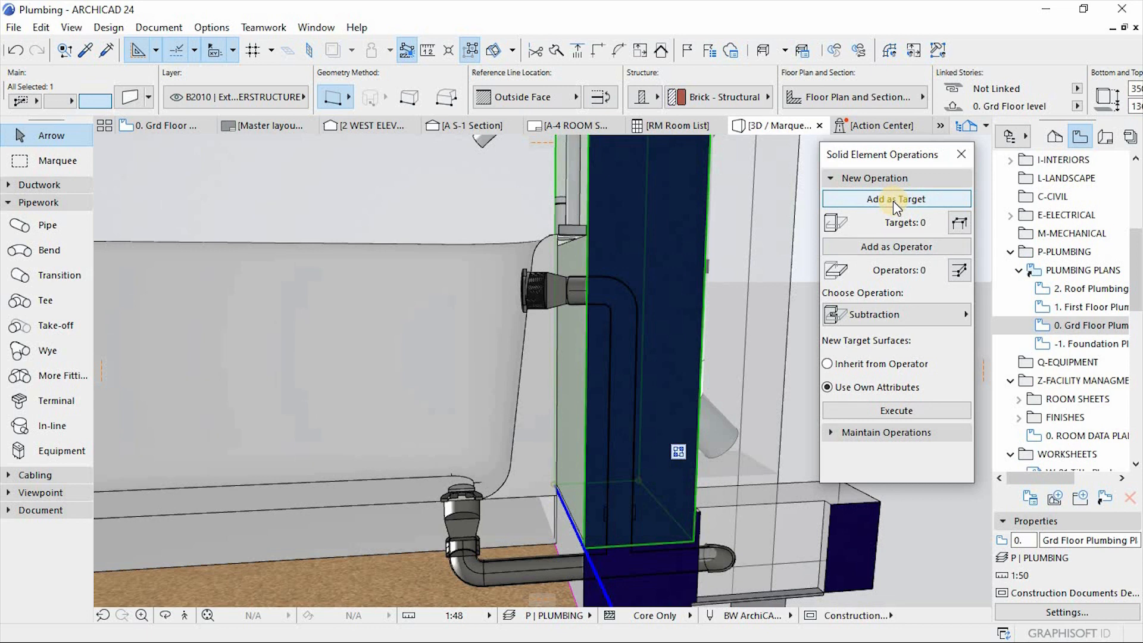
pyautogui.click(633, 294)
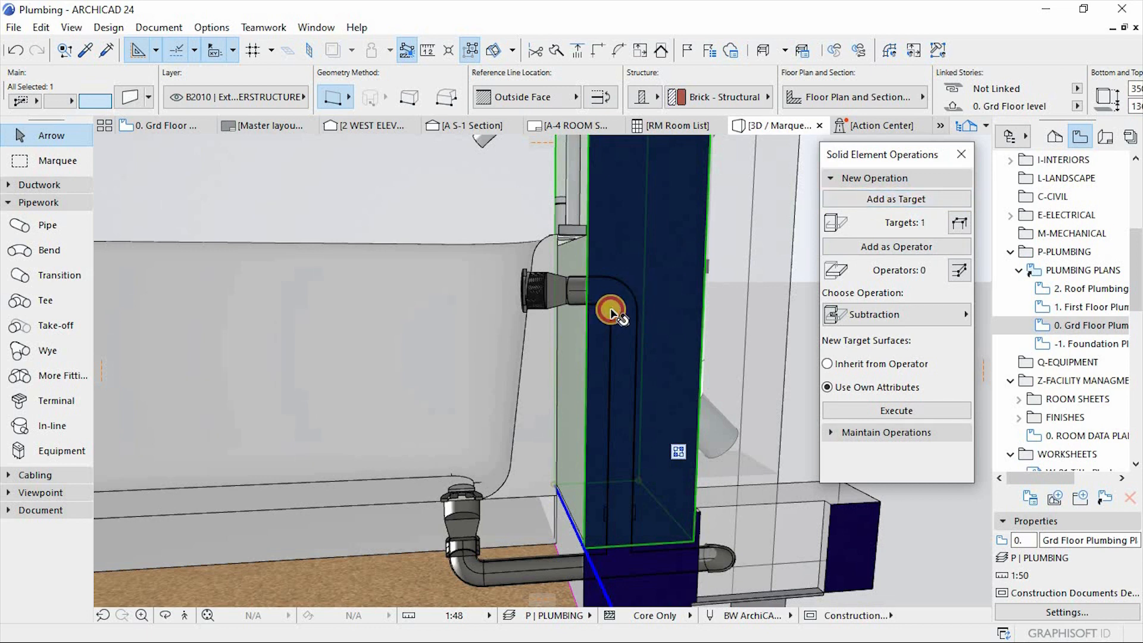
pyautogui.click(610, 309)
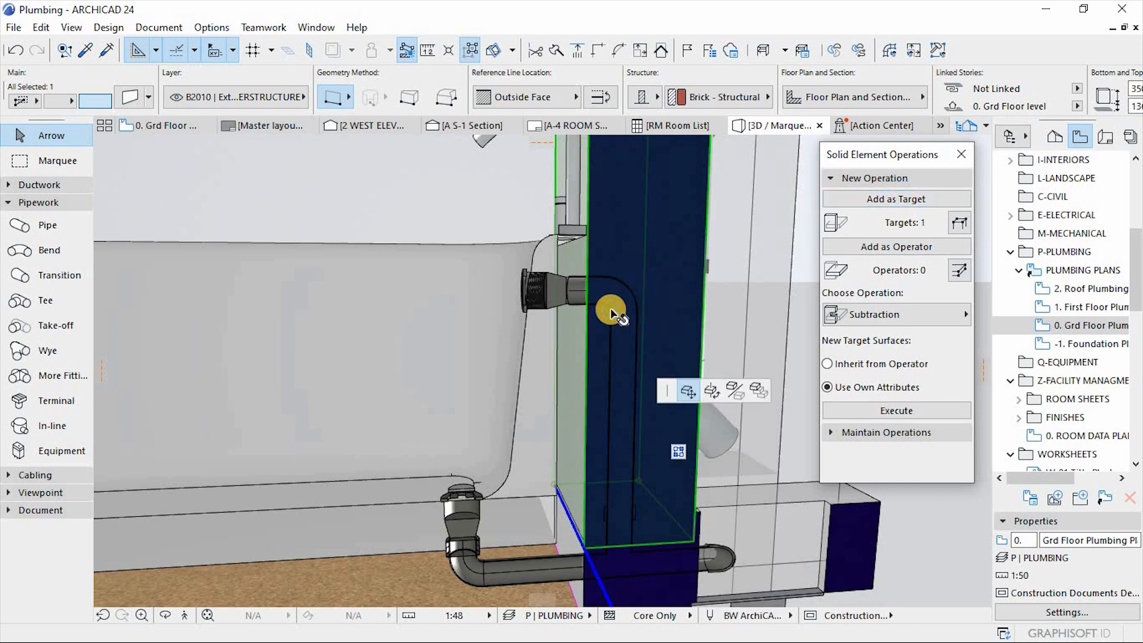
pyautogui.press('Escape')
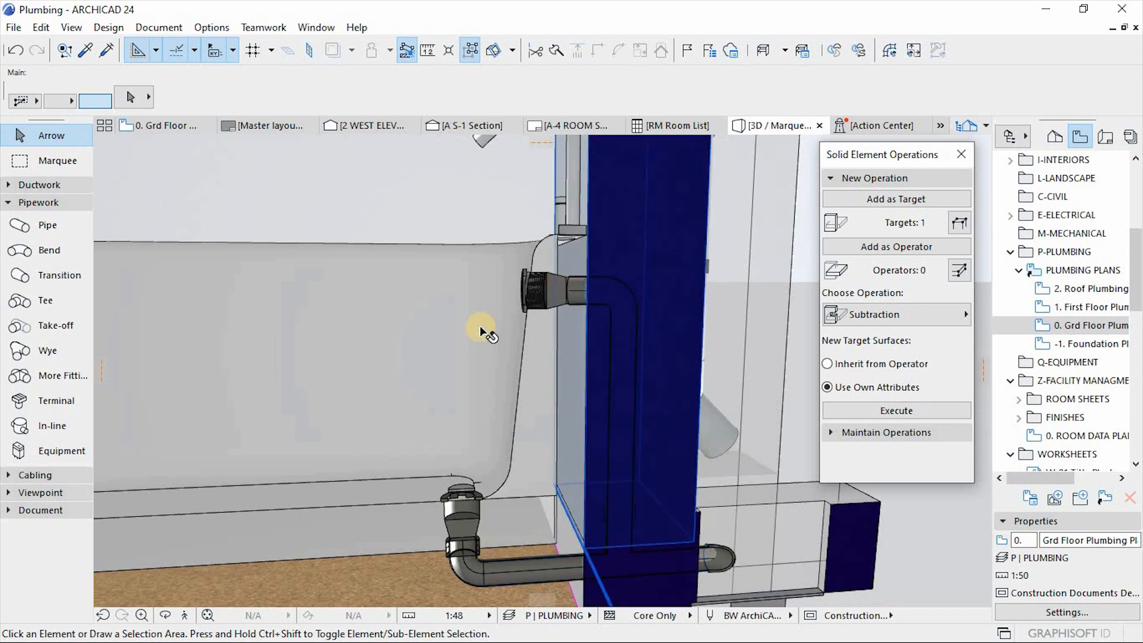
# Step: Hide the layer of the brick wall enclosing the overflow pipework so the pipes inside it can be selected
pyautogui.scroll(-3, 481, 331)
pyautogui.press('o')
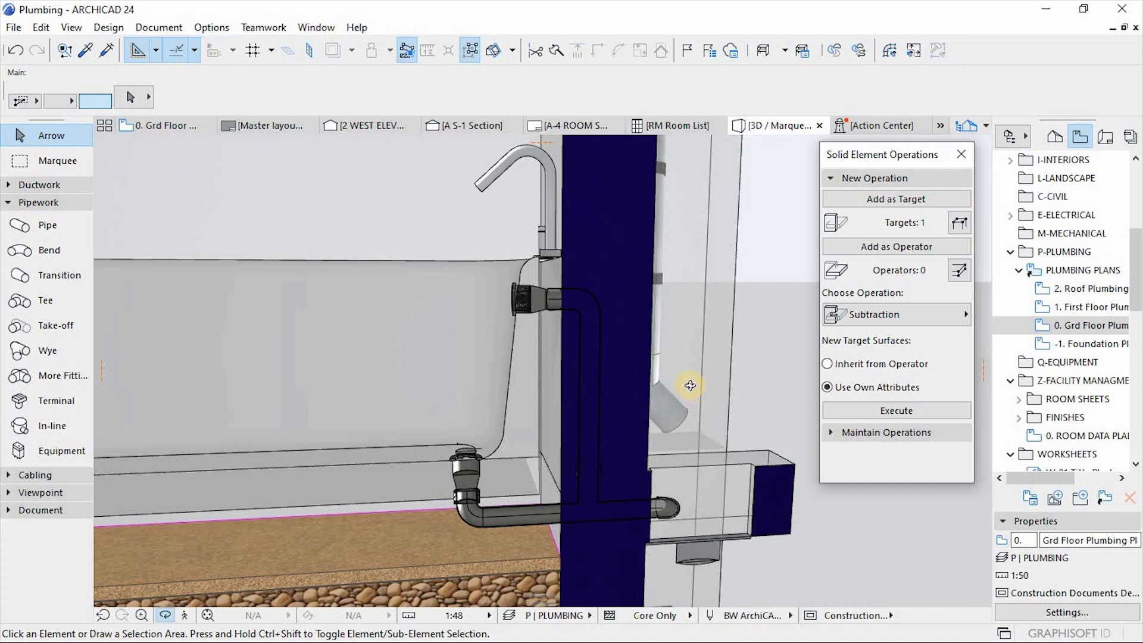
pyautogui.moveTo(653, 391); pyautogui.dragTo(705, 399)
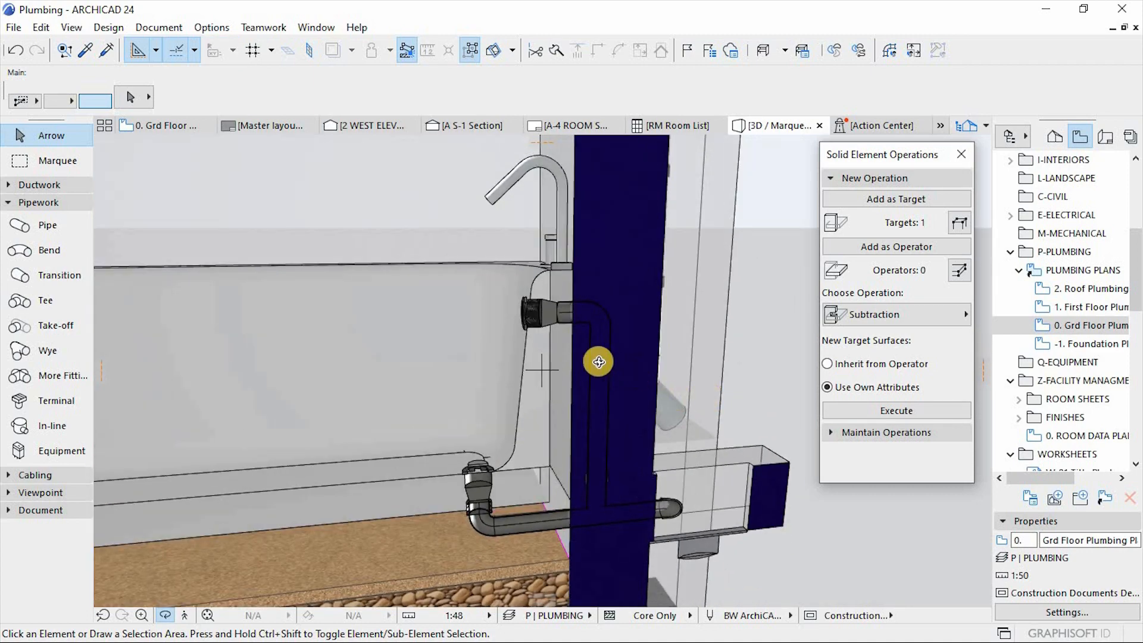
pyautogui.keyDown('shift'); pyautogui.moveTo(599, 362); pyautogui.dragTo(566, 329, button='middle'); pyautogui.keyUp('shift')
pyautogui.scroll(2, 554, 293)
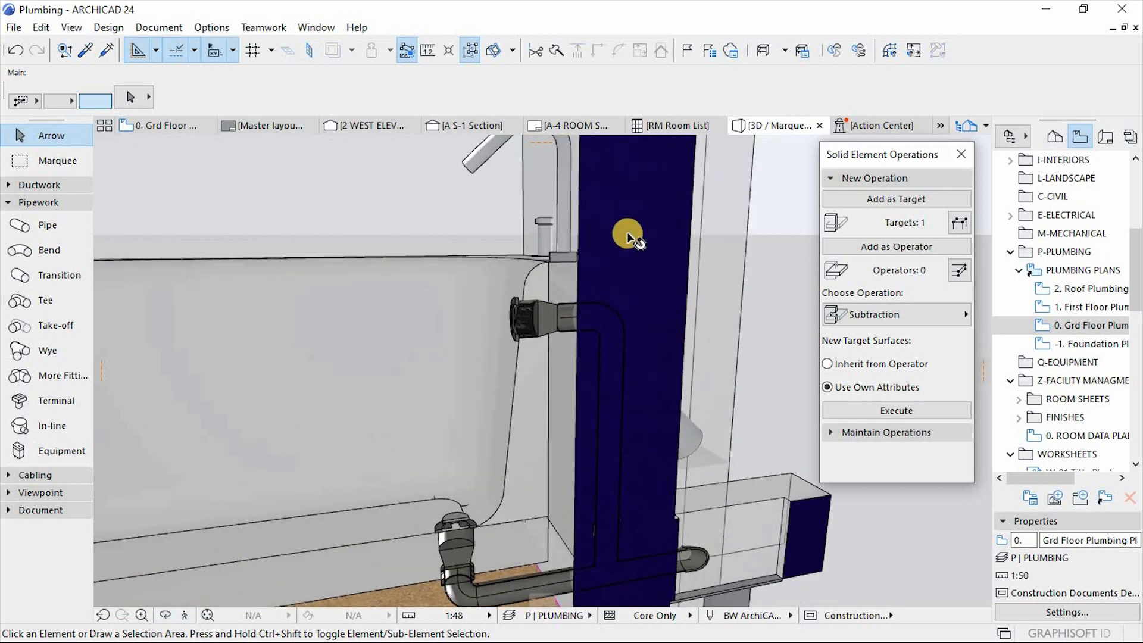
pyautogui.click(612, 206)
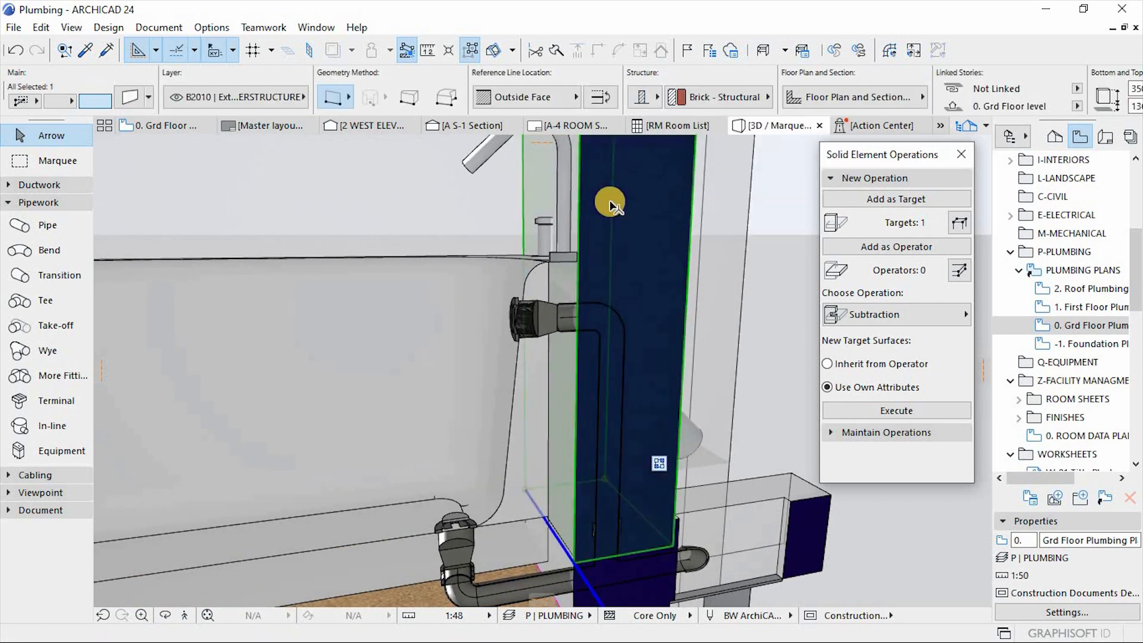
pyautogui.rightClick(685, 401)
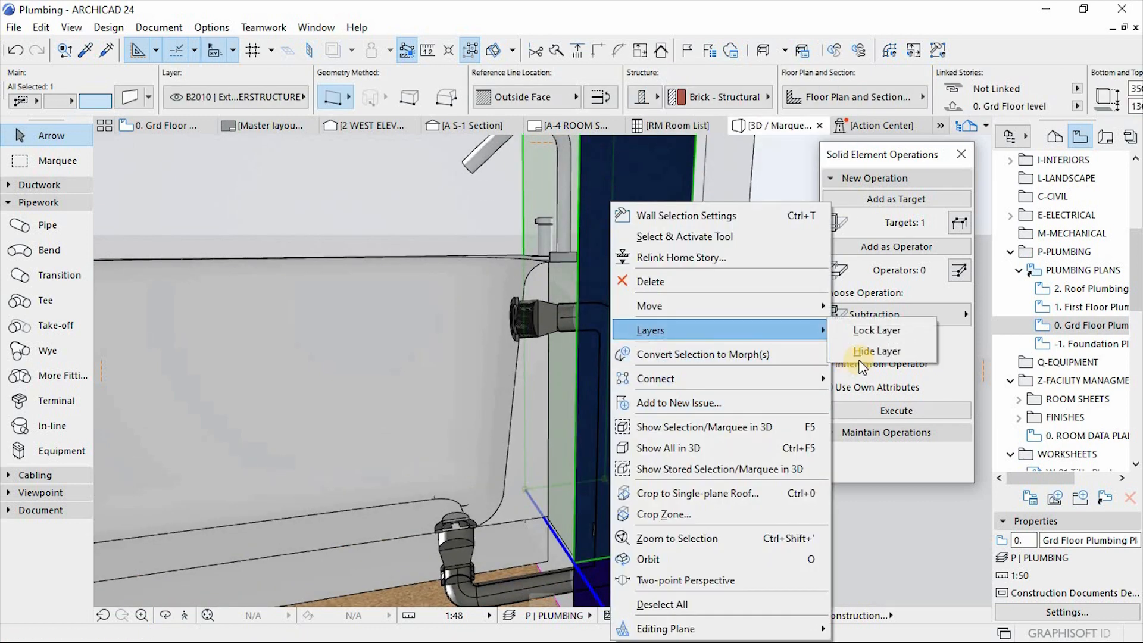
pyautogui.click(662, 356)
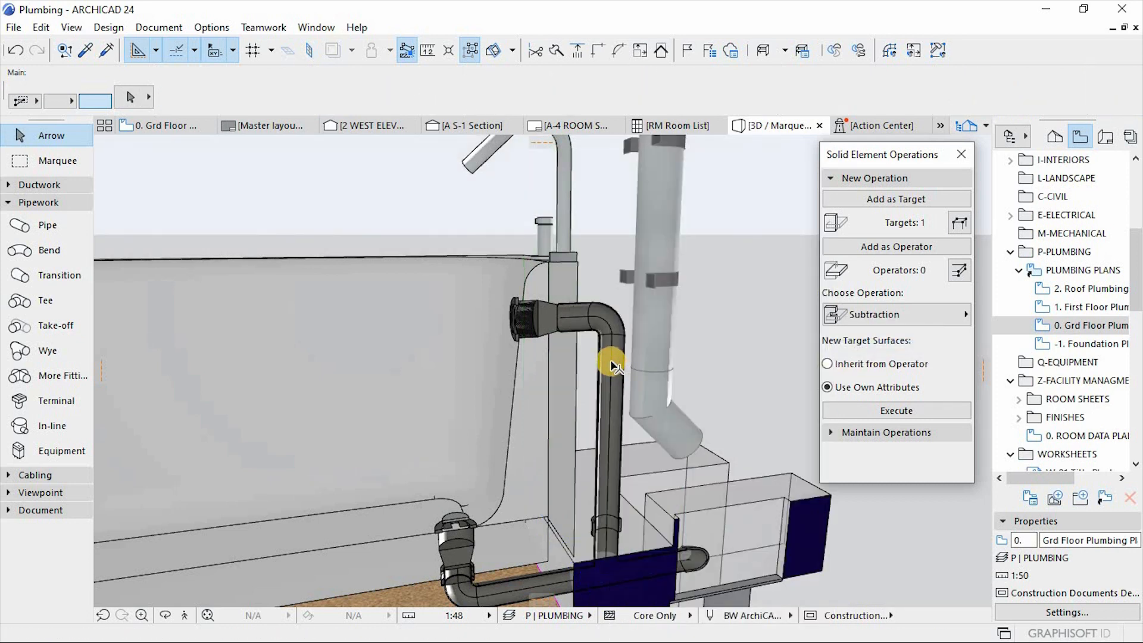
# Step: Subtract the horizontal overflow pipe, its bend and the vertical pipe from the targeted brick wall
pyautogui.click(609, 359)
pyautogui.keyDown('shift'); pyautogui.click(610, 319); pyautogui.keyUp('shift')
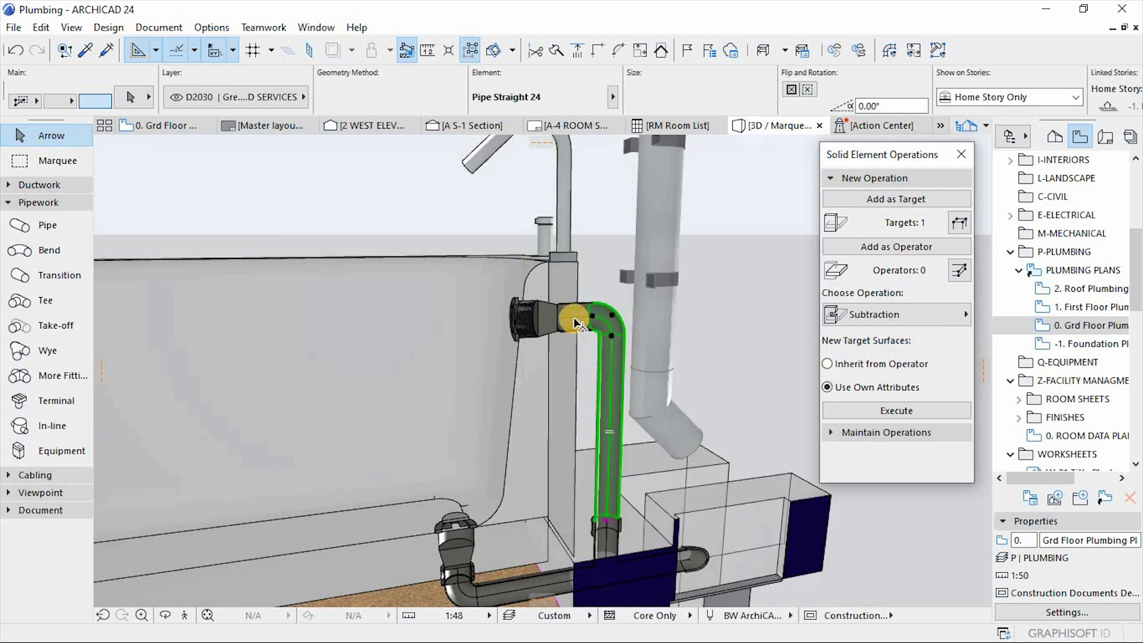
pyautogui.keyDown('shift'); pyautogui.click(575, 319); pyautogui.keyUp('shift')
pyautogui.keyDown('shift'); pyautogui.click(616, 539); pyautogui.keyUp('shift')
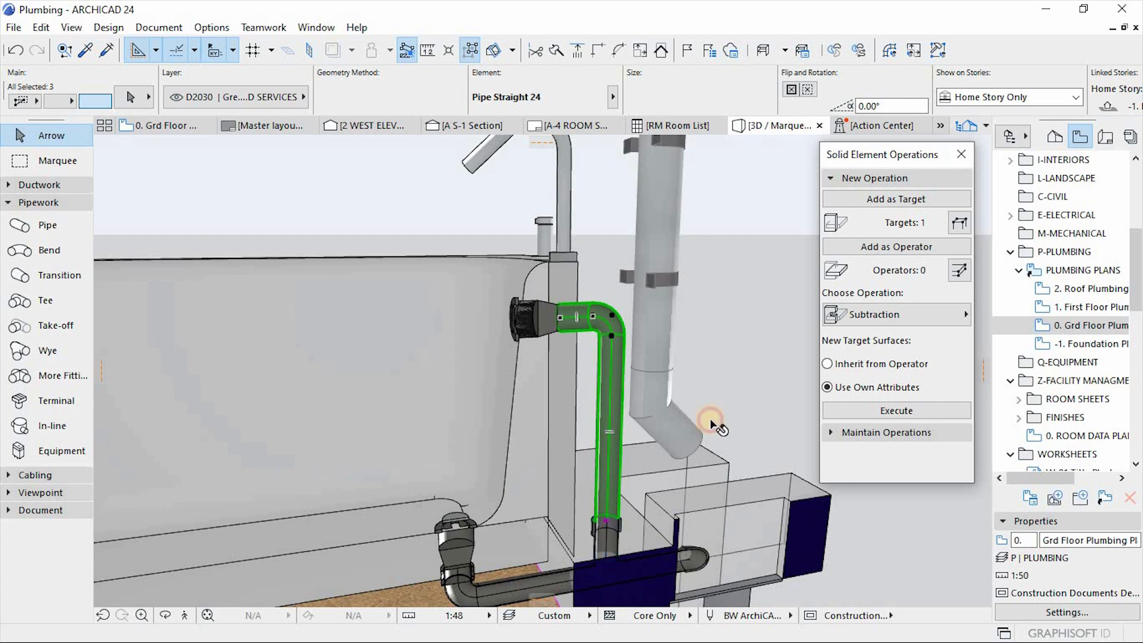
pyautogui.click(900, 253)
pyautogui.click(882, 412)
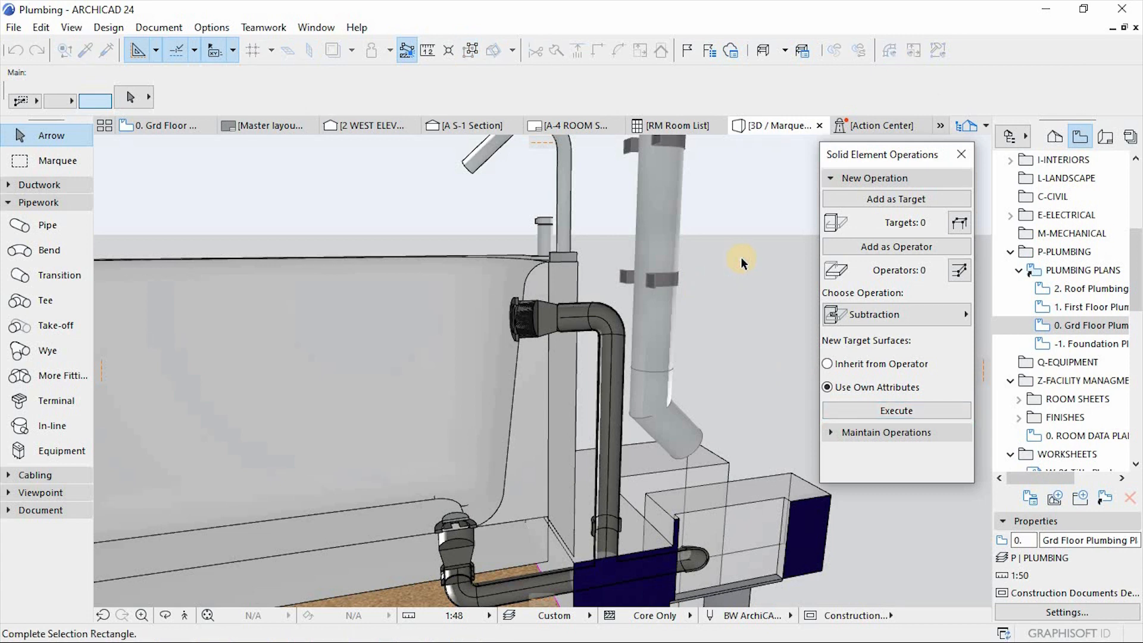
# Step: Regenerate the 3D view of the marquee area from the ground floor plan with the brick wall's layer shown again
pyautogui.press('F2')
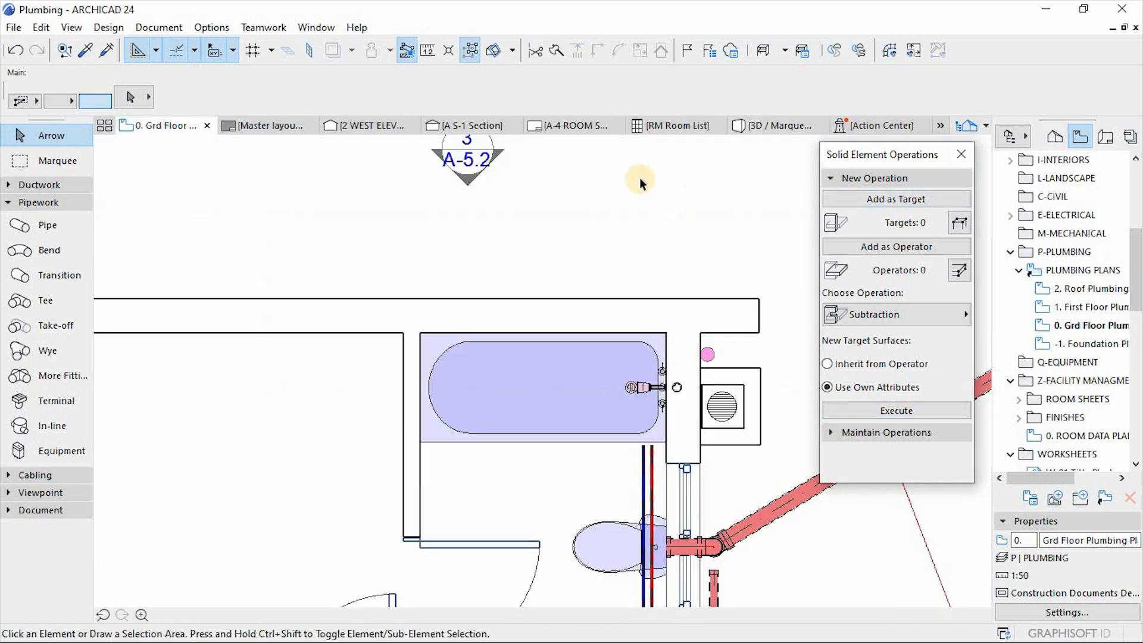
pyautogui.rightClick(609, 166)
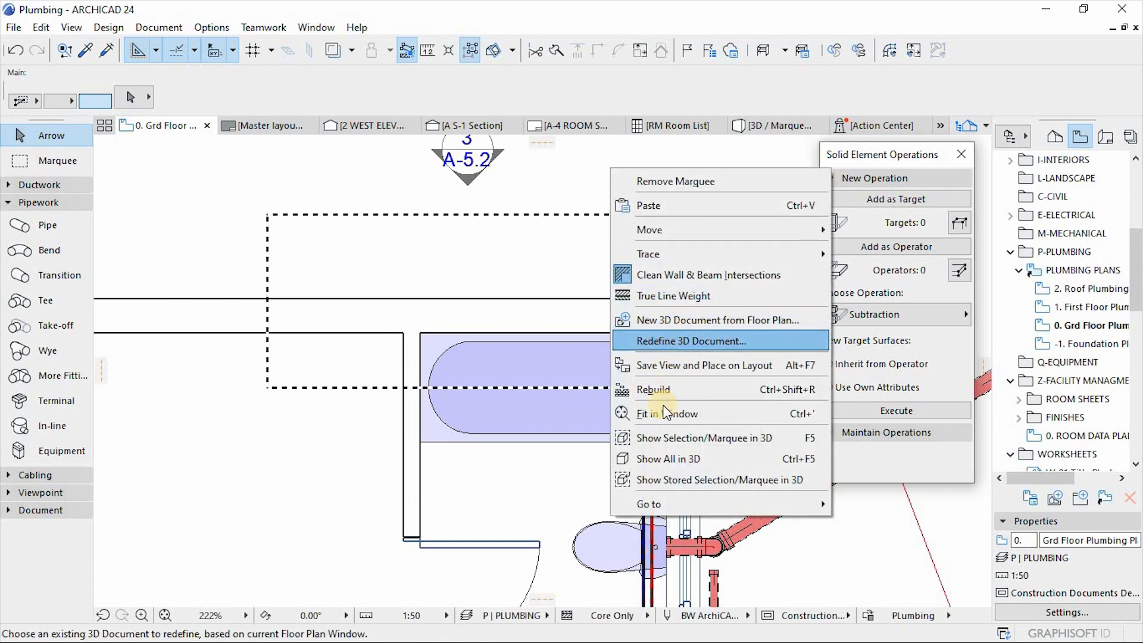
pyautogui.click(673, 441)
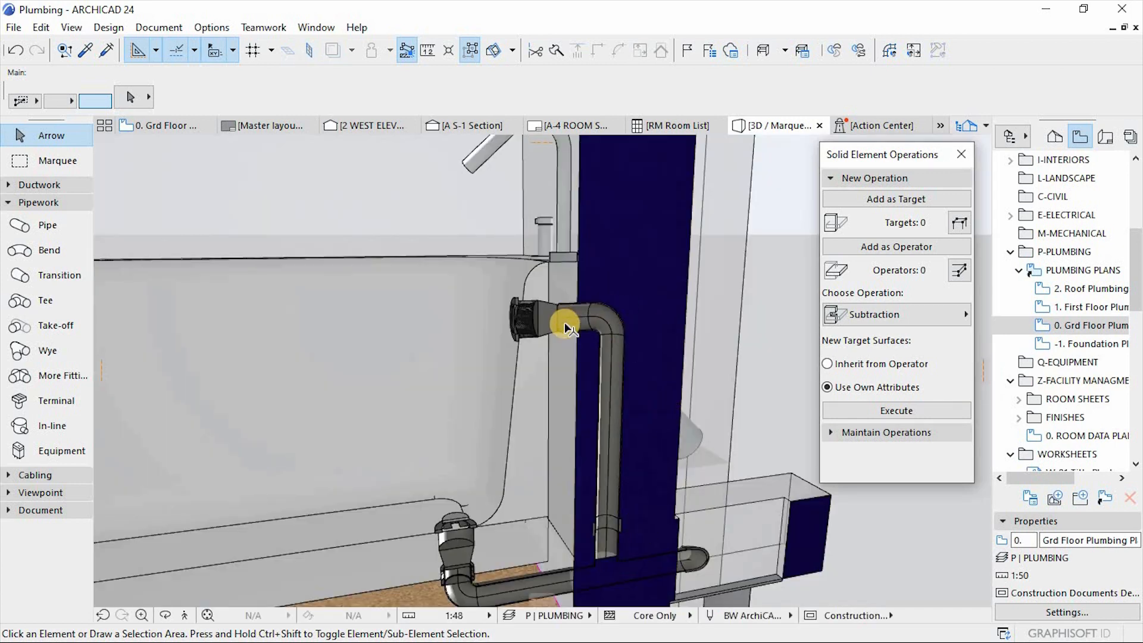
# Step: Subtract the horizontal waste pipe running under the bathtub from the brick foundation wall it passes through
pyautogui.keyDown('shift'); pyautogui.moveTo(565, 323); pyautogui.dragTo(512, 569, button='middle'); pyautogui.keyUp('shift')
pyautogui.scroll(3, 512, 568)
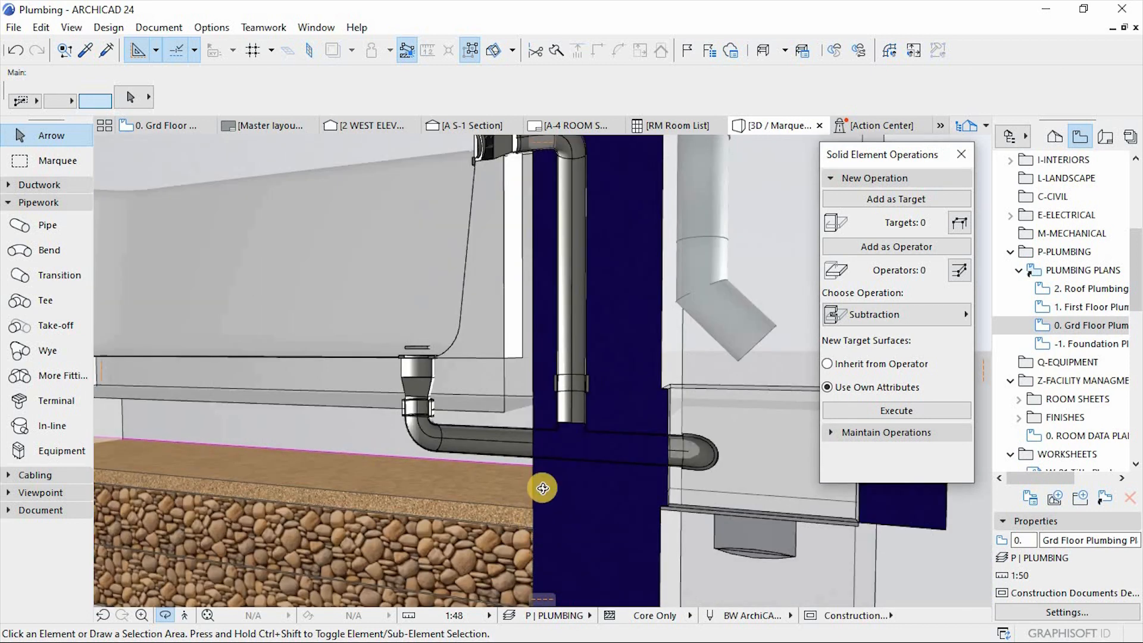
pyautogui.click(502, 436)
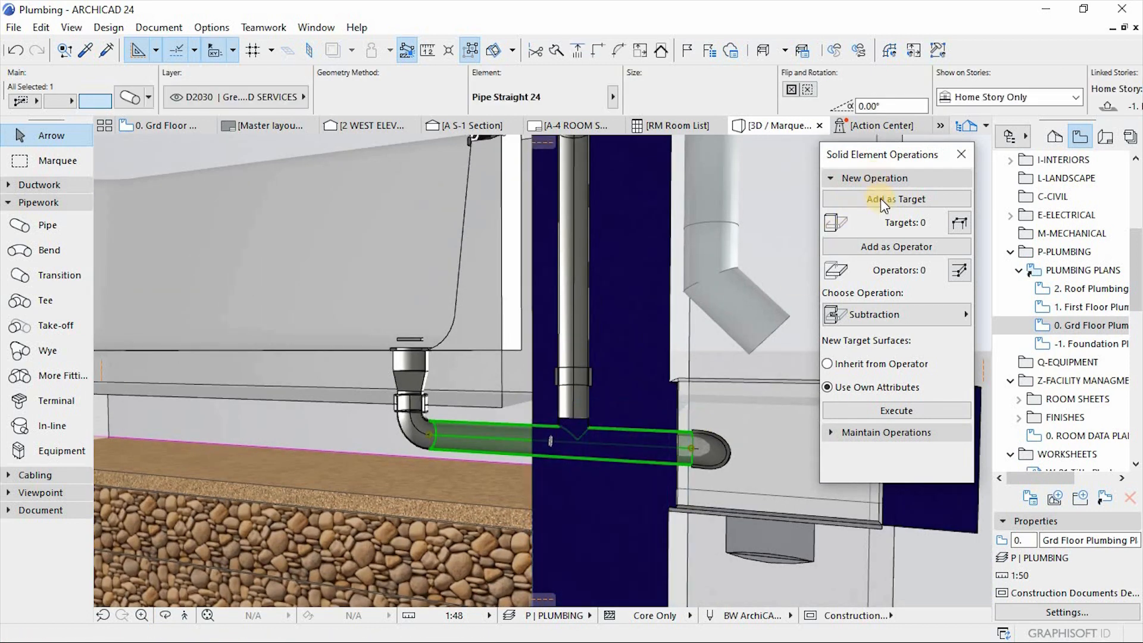
pyautogui.click(883, 250)
pyautogui.click(602, 516)
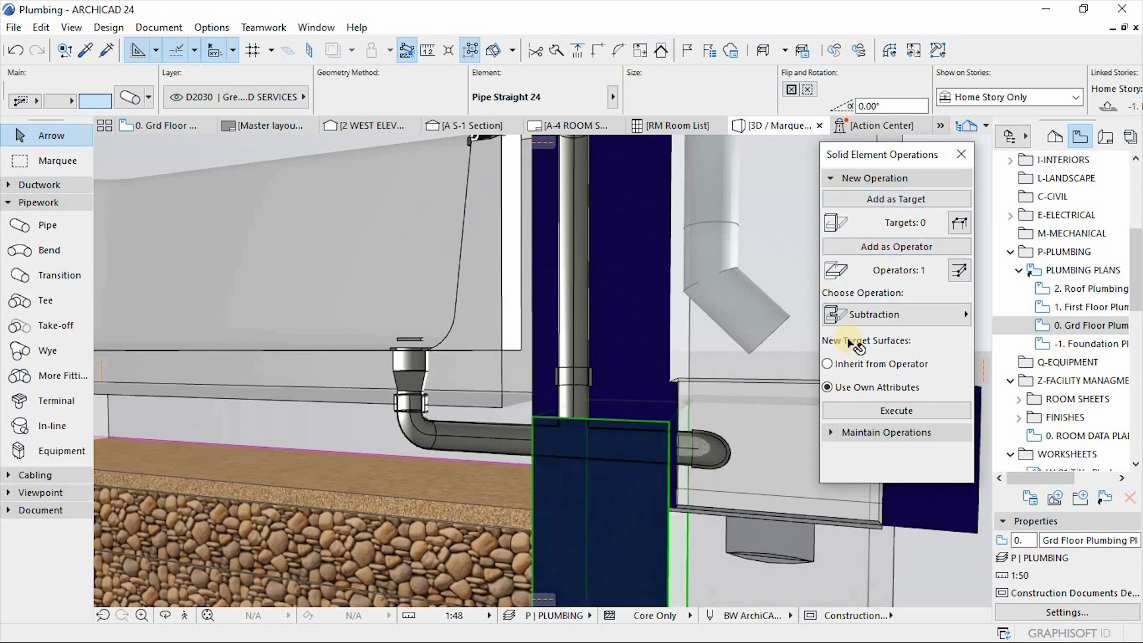
pyautogui.click(893, 201)
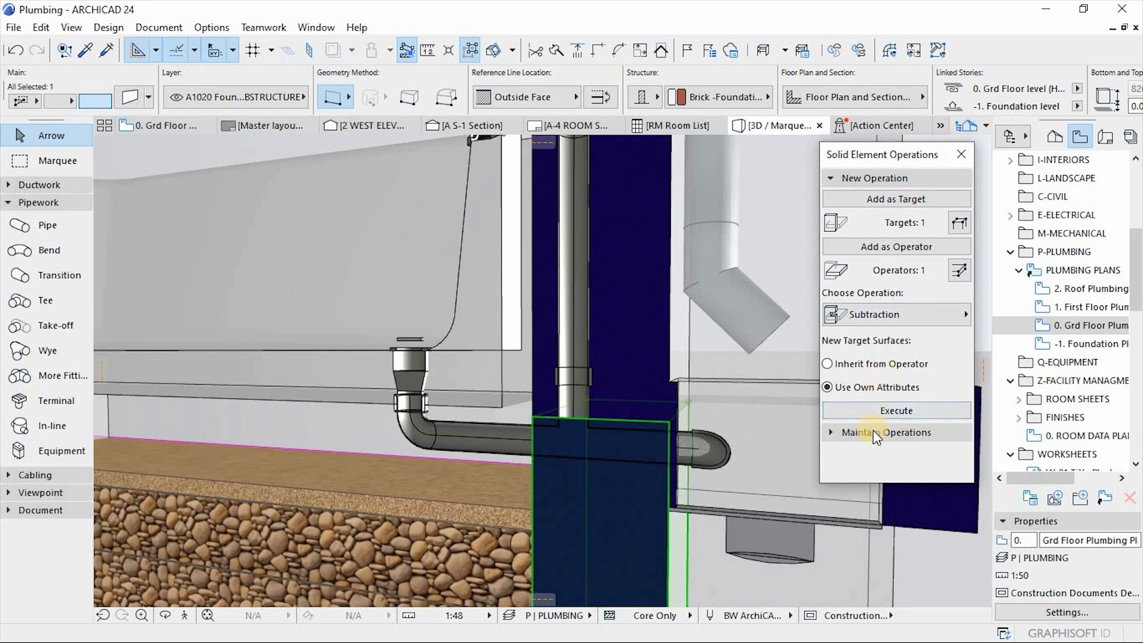
pyautogui.click(881, 409)
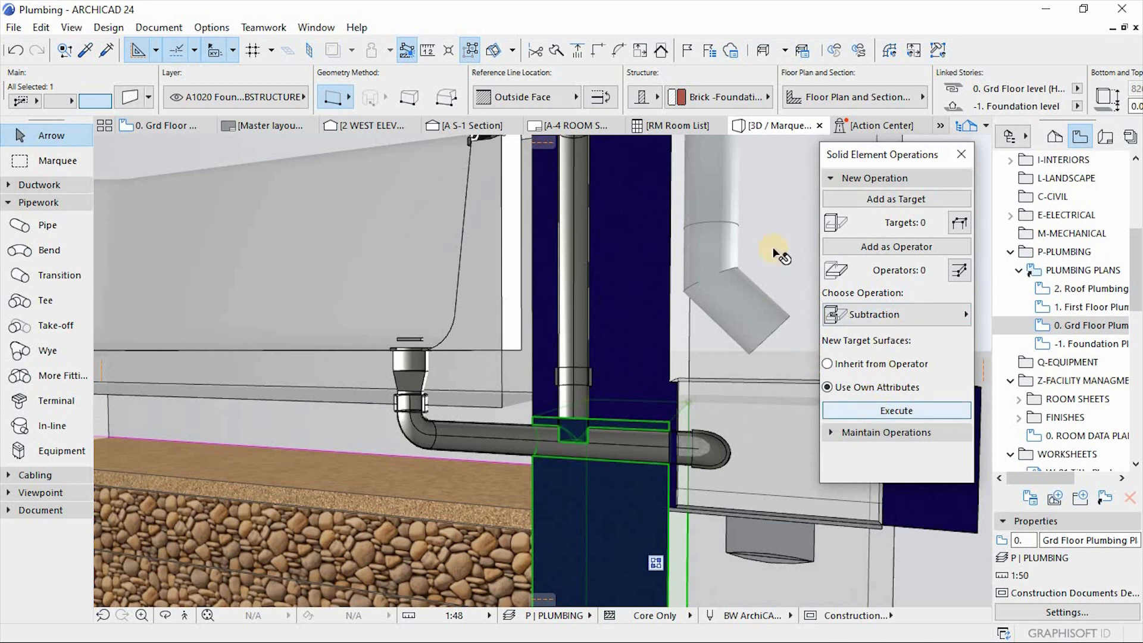
# Step: Subtract the take-off fitting at the foot of the vertical overflow pipe from the structural brick wall above the foundation
pyautogui.click(685, 333)
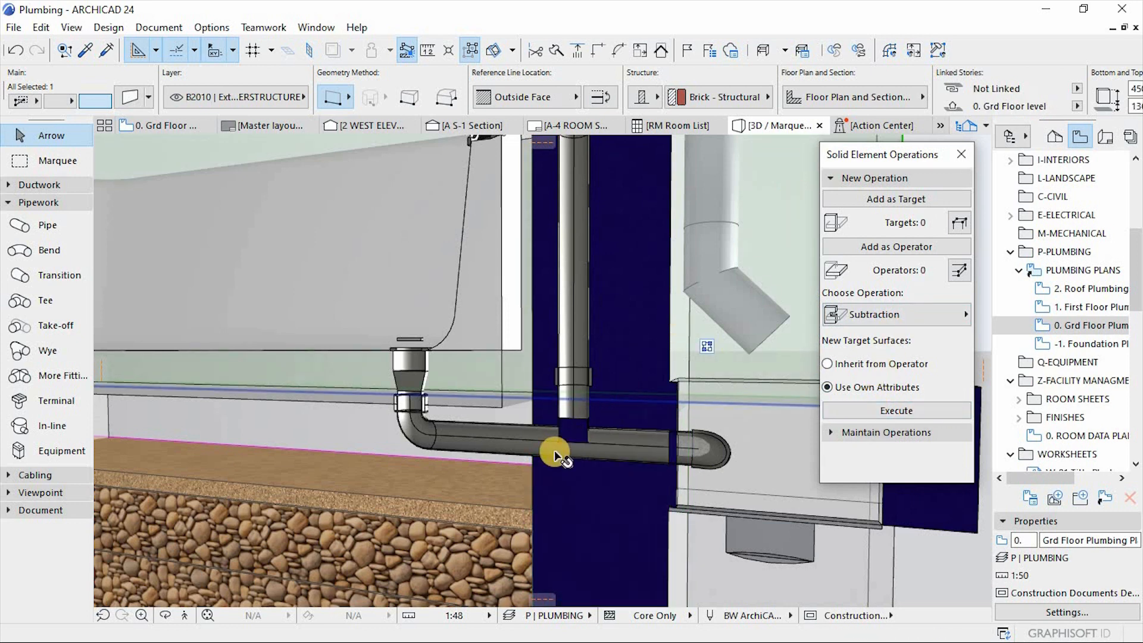
pyautogui.scroll(2, 555, 450)
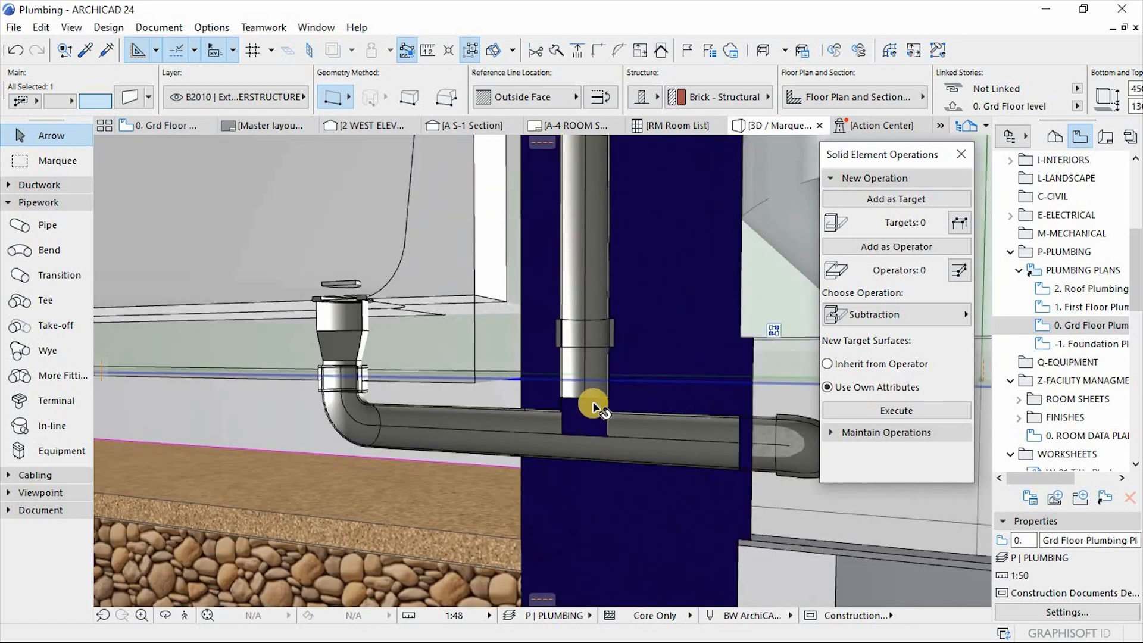
pyautogui.click(588, 406)
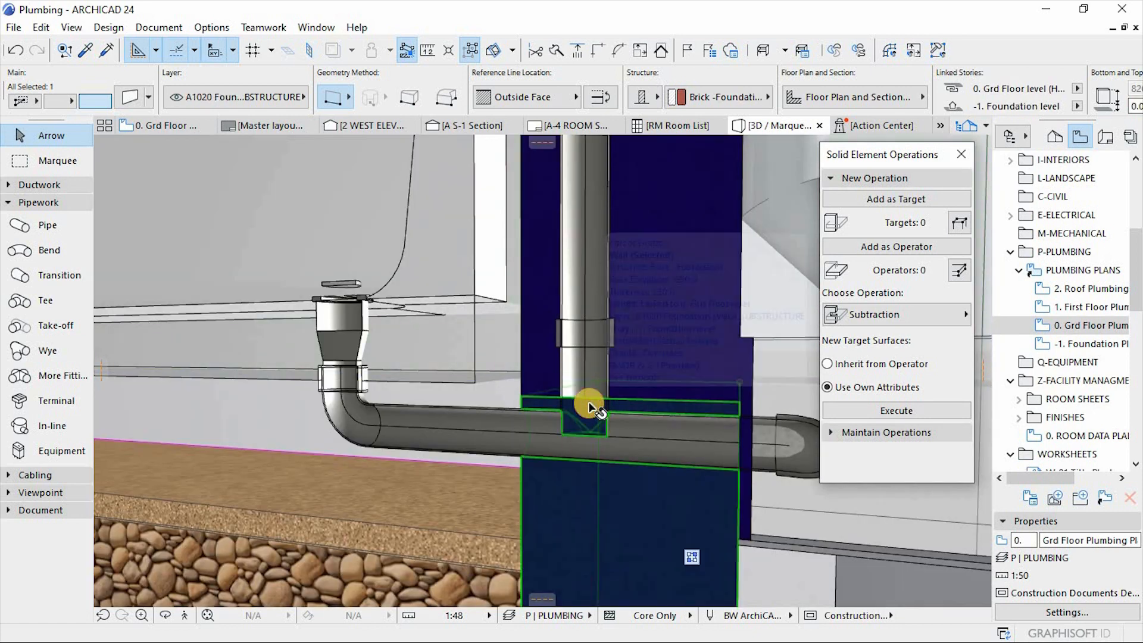
pyautogui.click(589, 363)
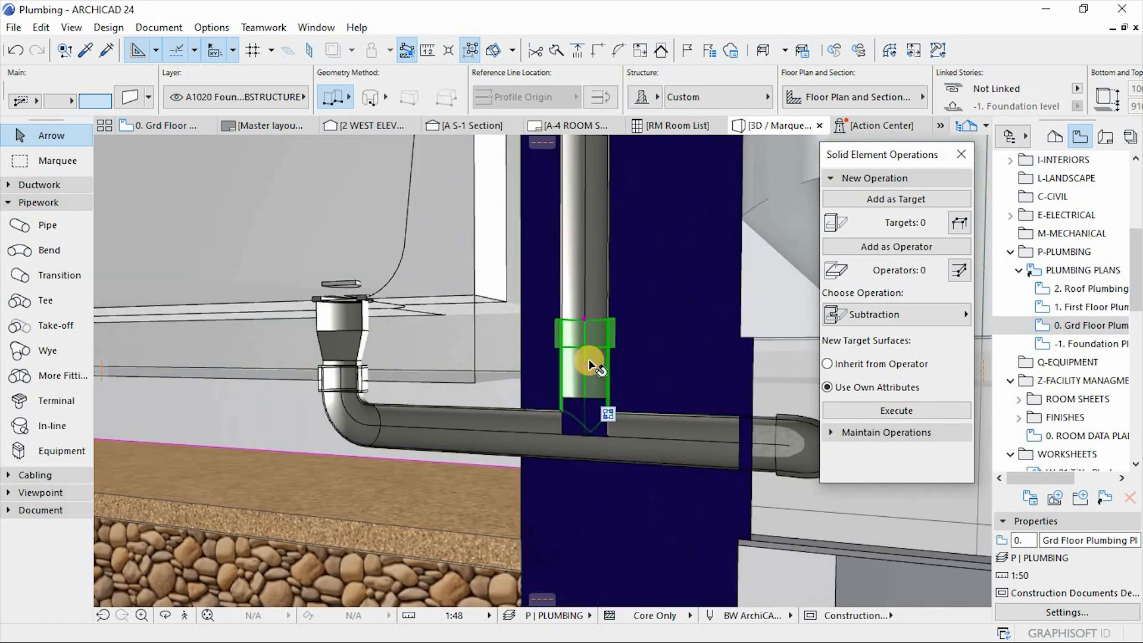
pyautogui.click(858, 247)
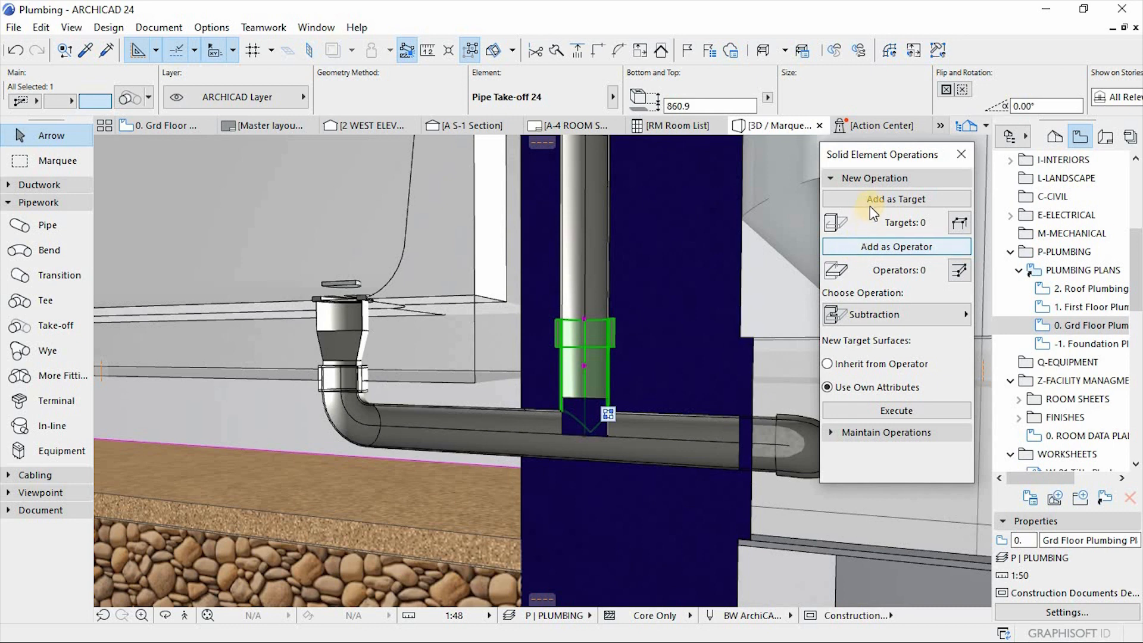
pyautogui.click(640, 301)
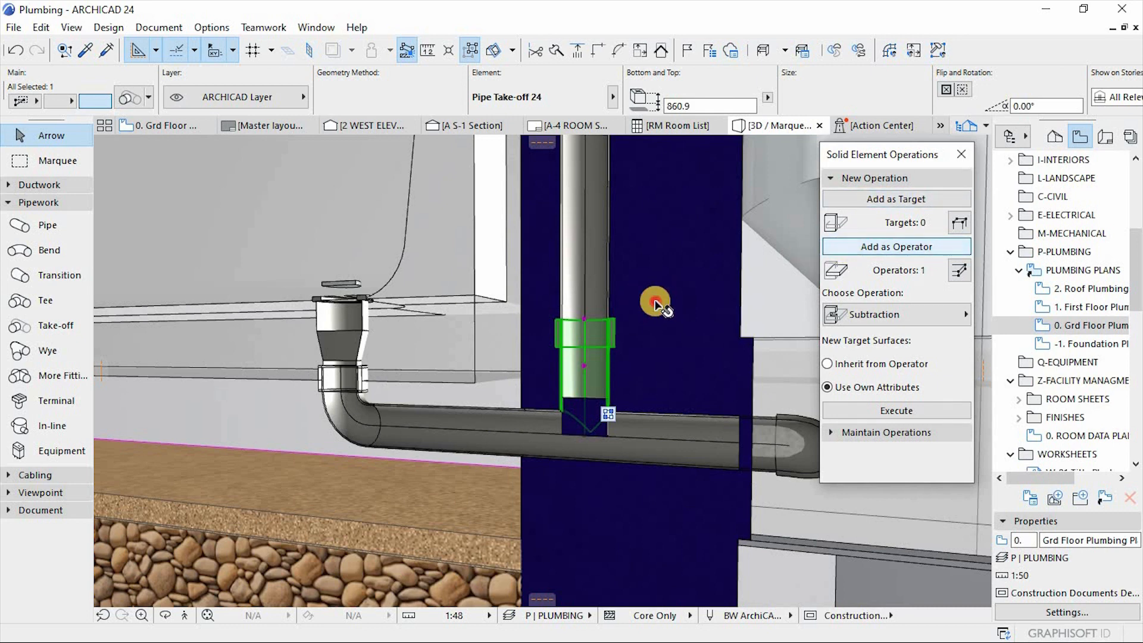
pyautogui.click(873, 200)
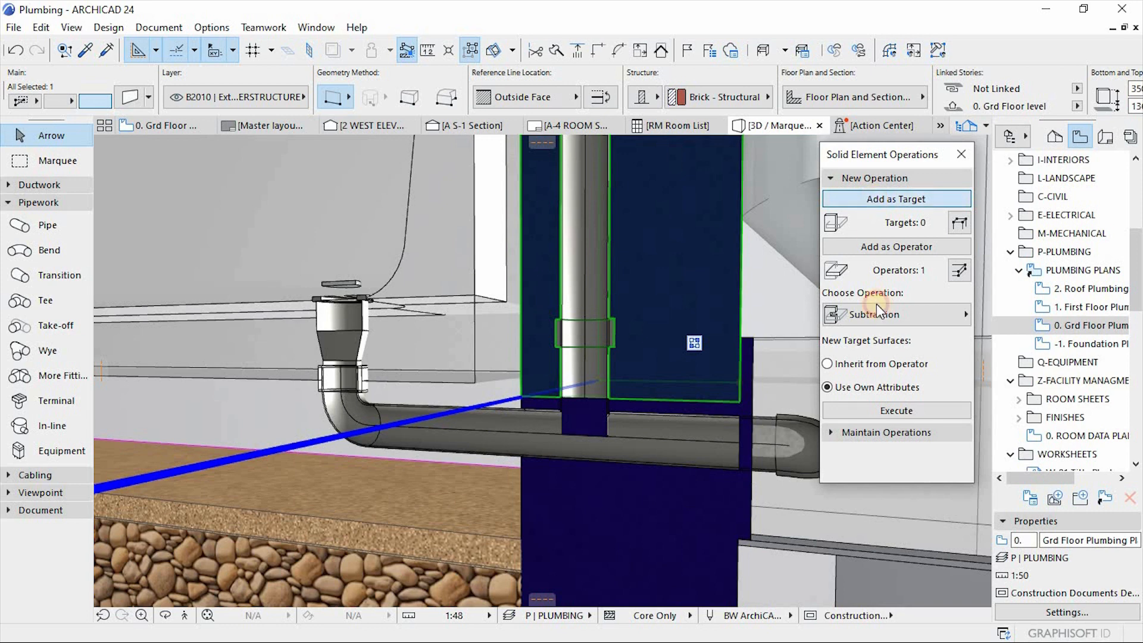
pyautogui.click(883, 411)
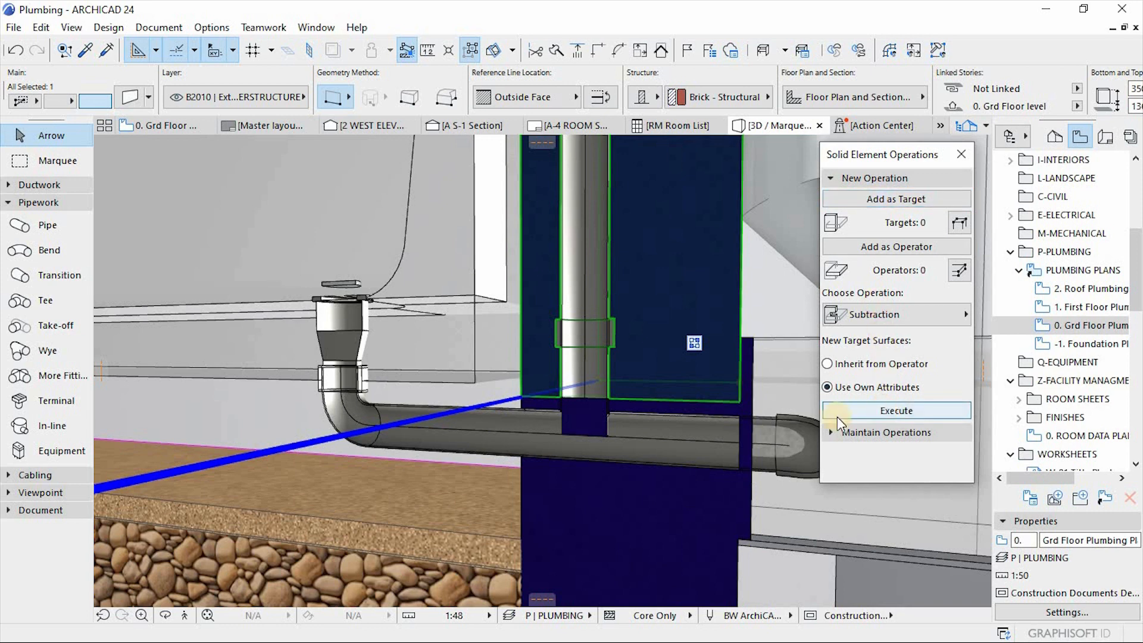
# Step: Subtract the take-off fitting joining the vertical and horizontal pipes from the brick foundation wall
pyautogui.scroll(5, 610, 423)
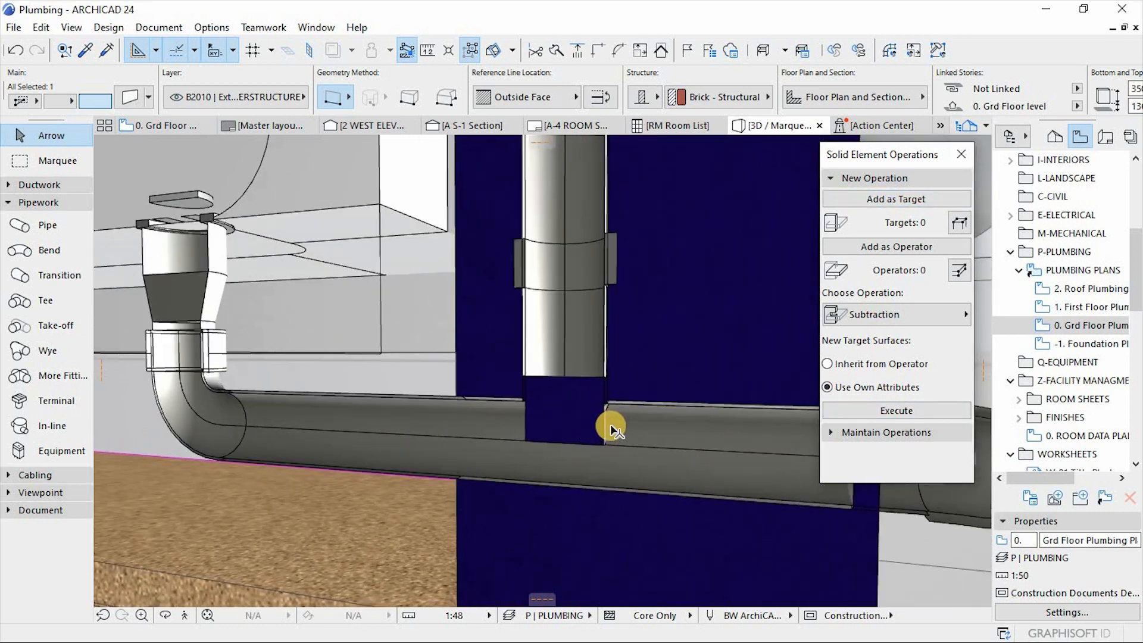
pyautogui.press('Escape')
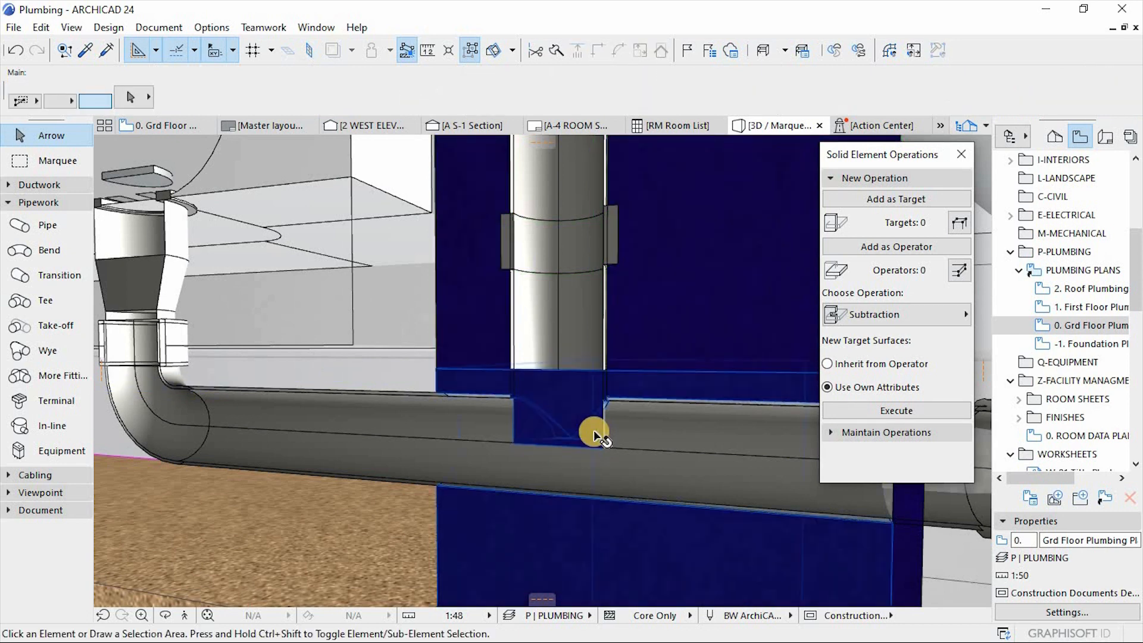
pyautogui.click(518, 343)
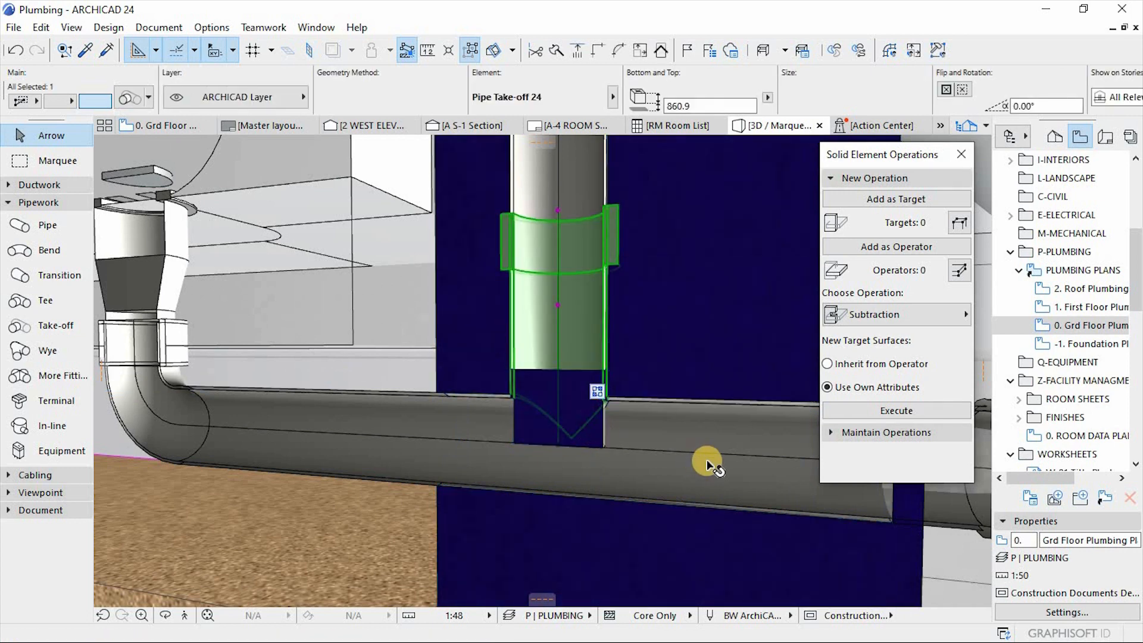
pyautogui.click(875, 253)
pyautogui.click(696, 266)
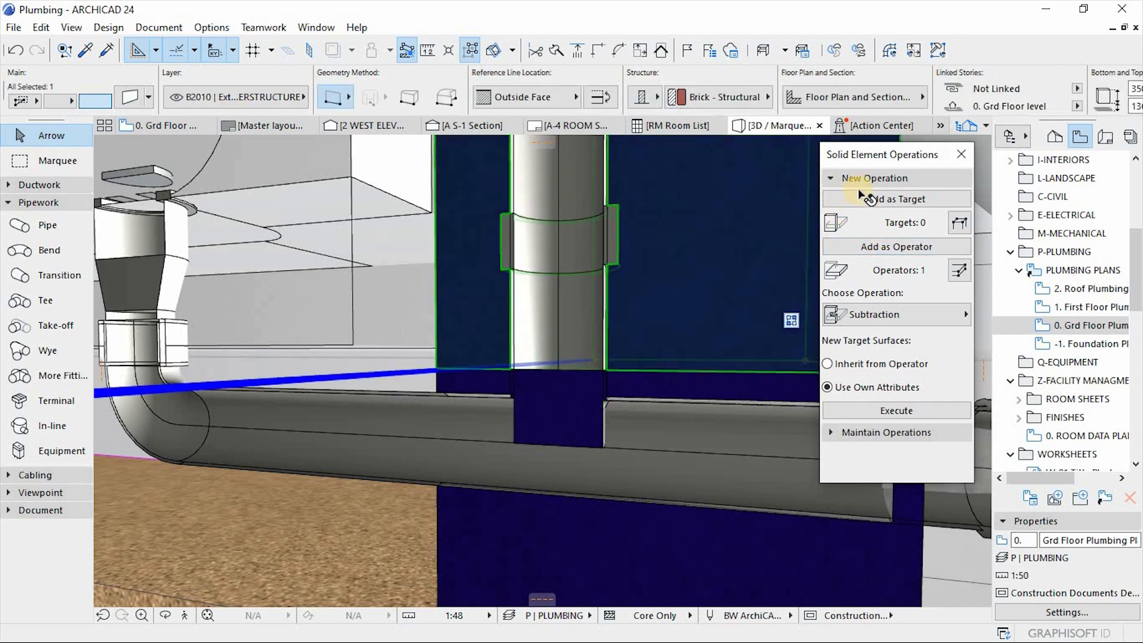
pyautogui.click(505, 542)
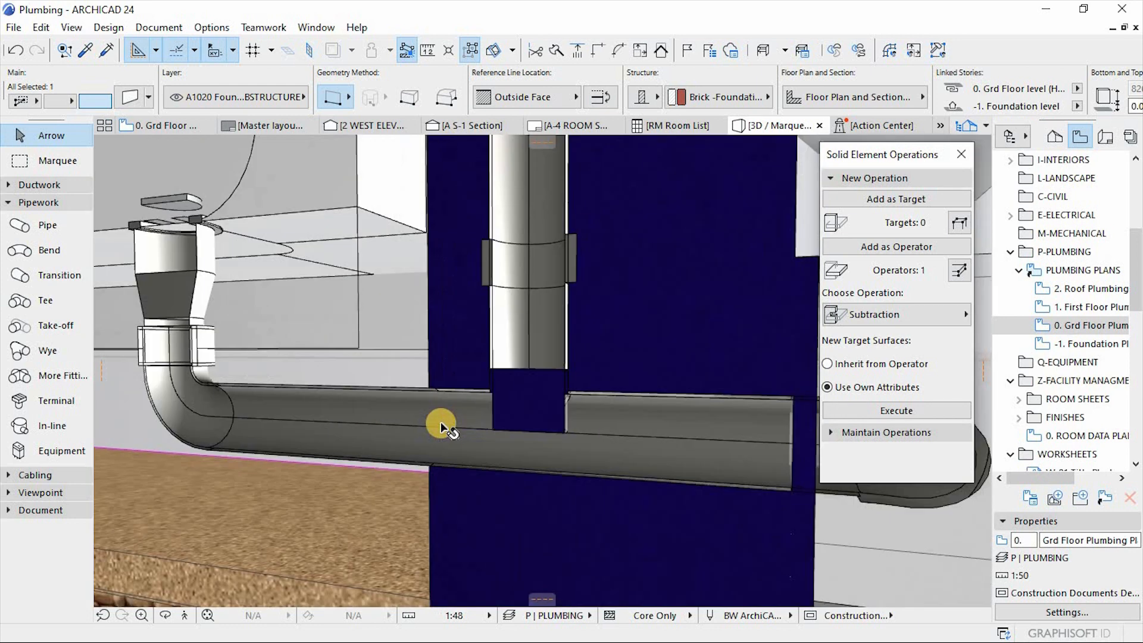
pyautogui.click(892, 199)
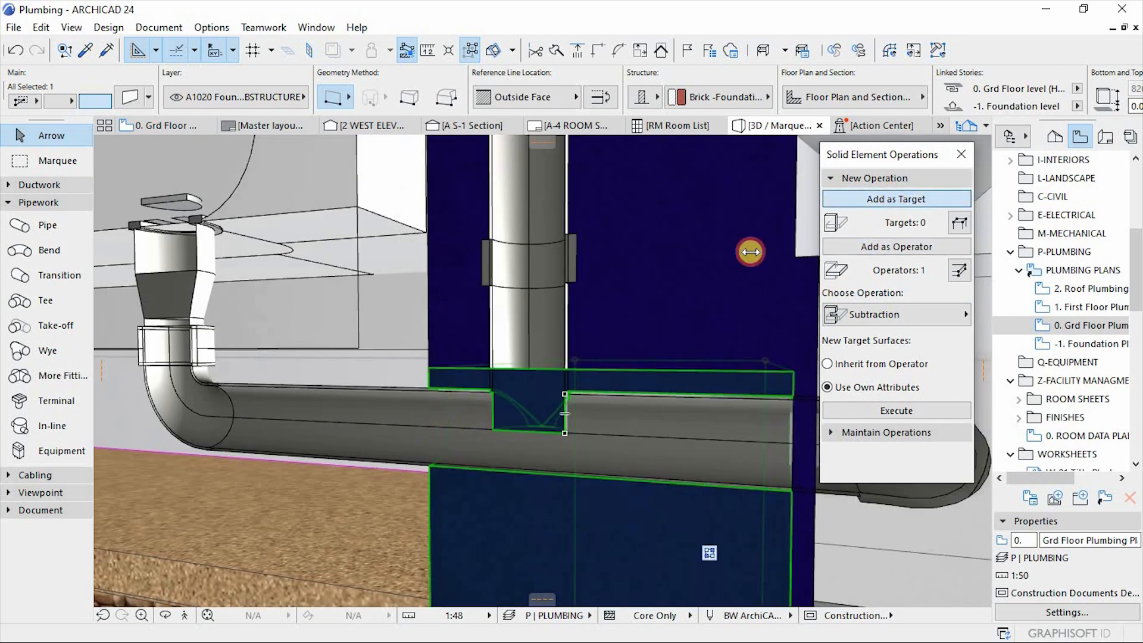
pyautogui.click(870, 412)
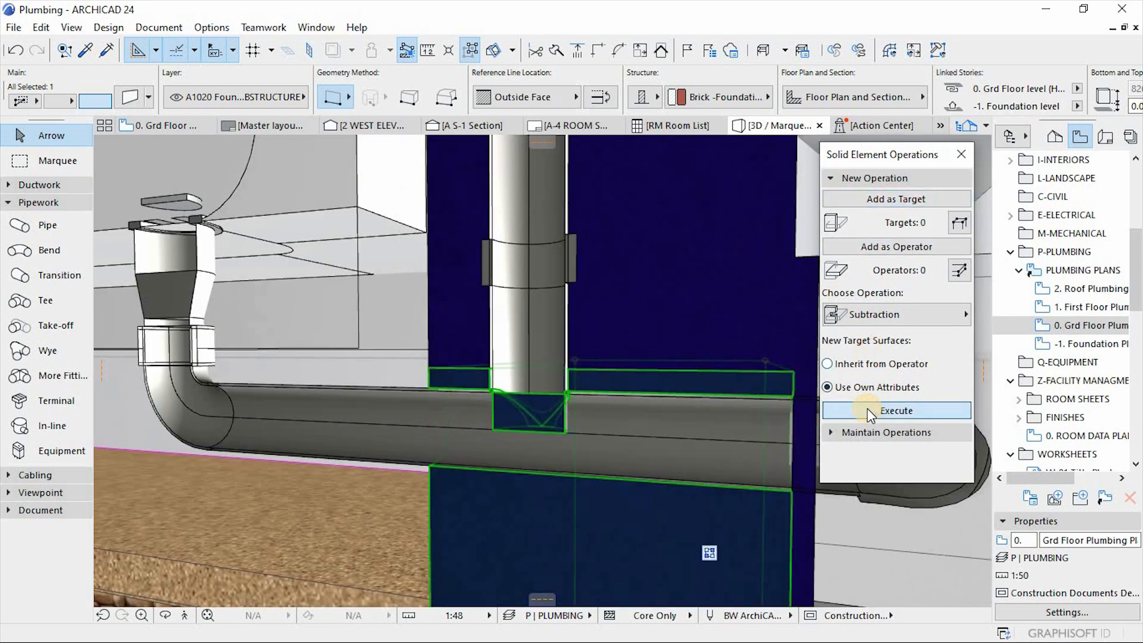
pyautogui.press('Escape')
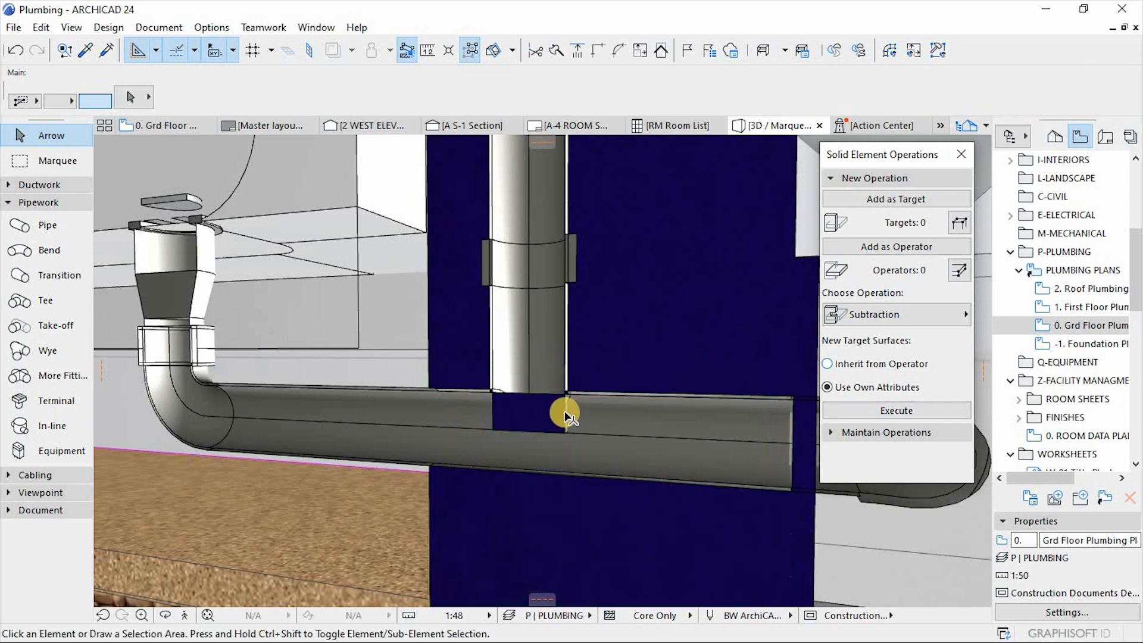
# Step: Repeat the subtraction with the foundation wall as target and the straight horizontal waste pipe as operator
pyautogui.scroll(1, 564, 410)
pyautogui.click(516, 512)
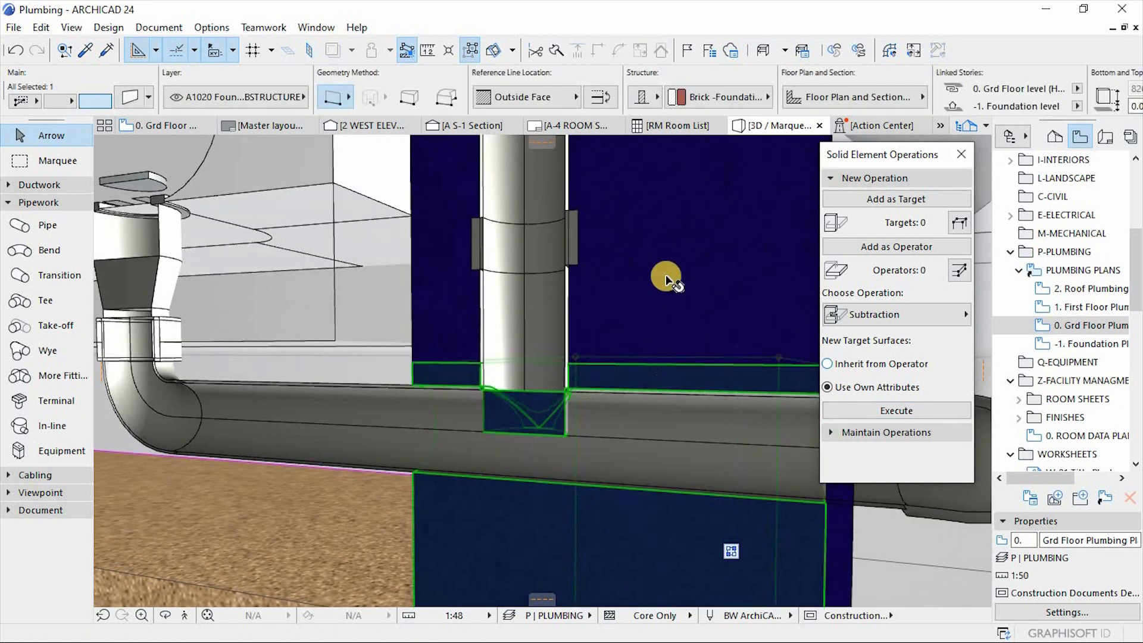
pyautogui.click(664, 273)
pyautogui.press('Escape')
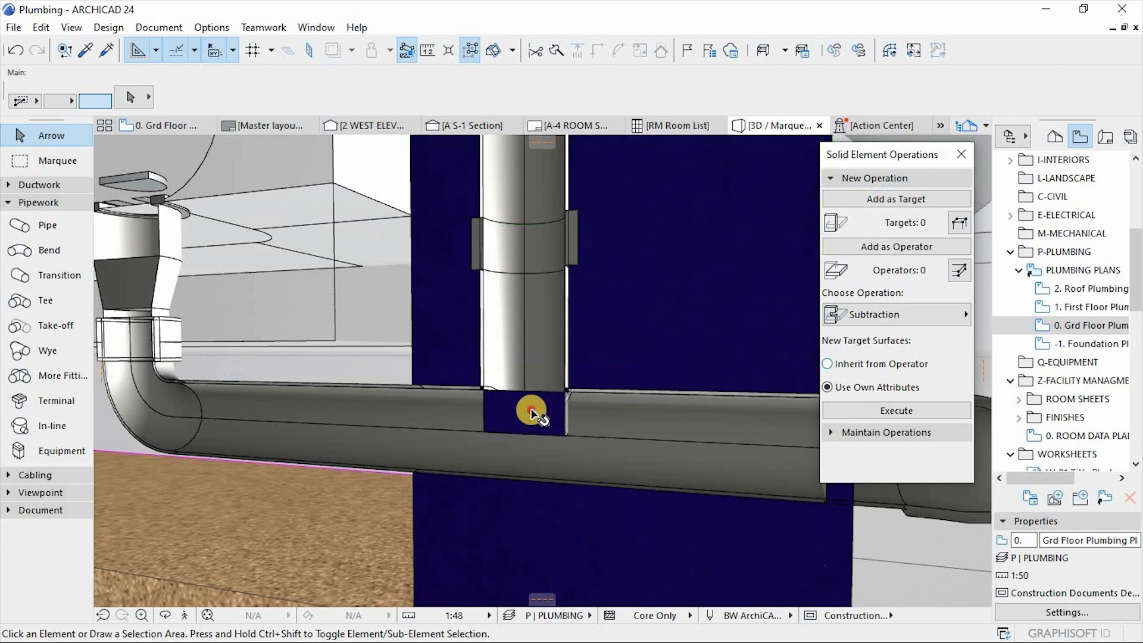
pyautogui.click(541, 411)
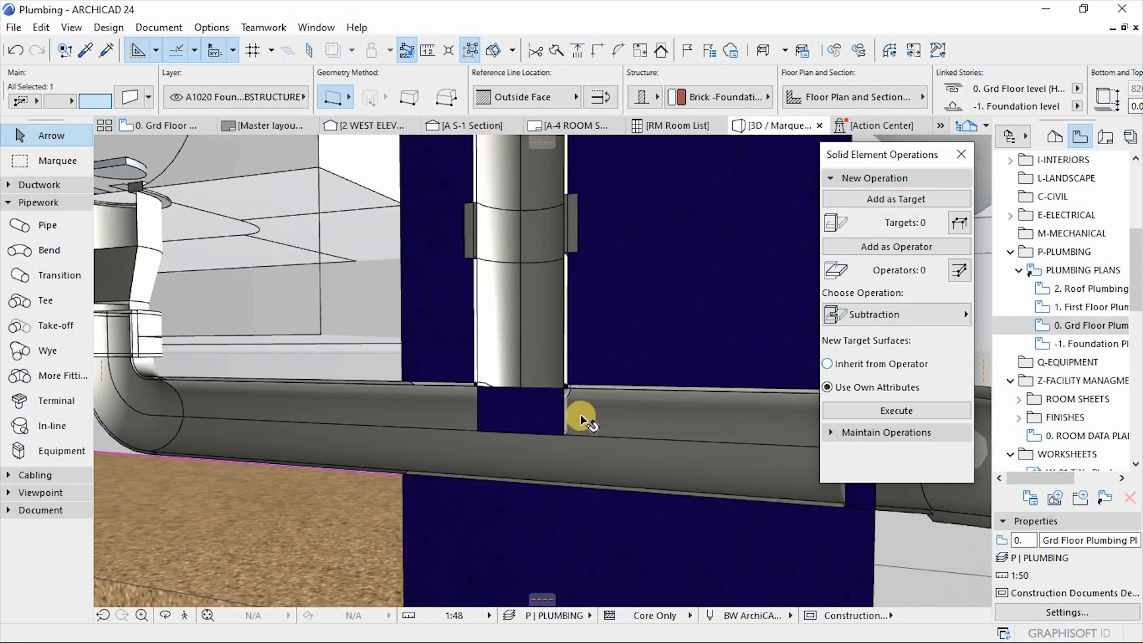
pyautogui.keyDown('shift'); pyautogui.moveTo(623, 454); pyautogui.dragTo(538, 468, button='middle'); pyautogui.keyUp('shift')
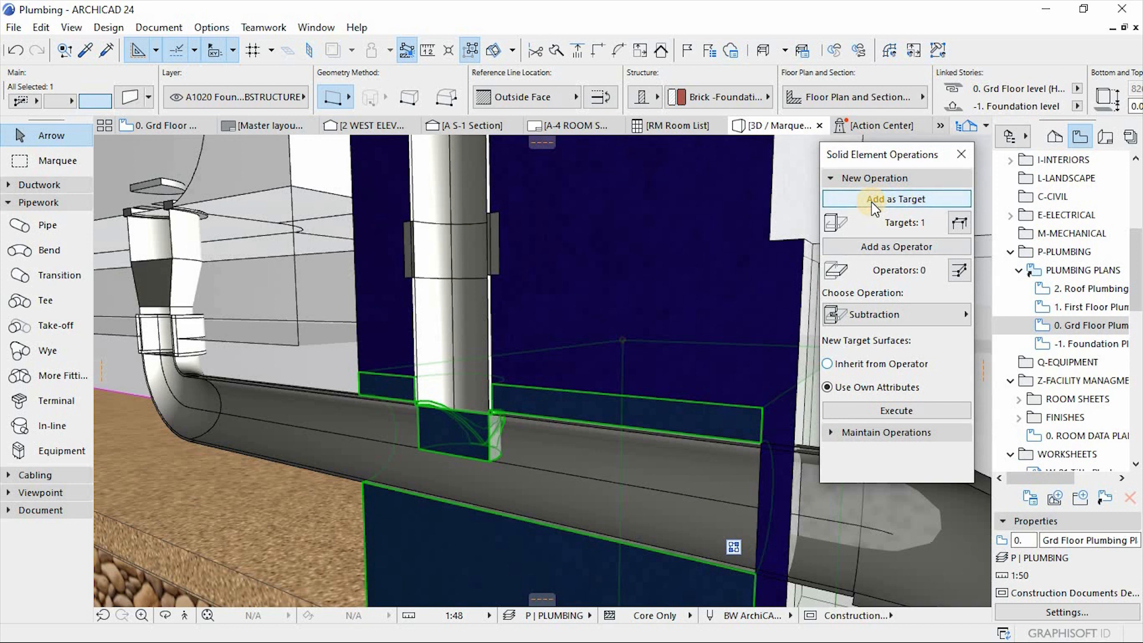
pyautogui.click(331, 422)
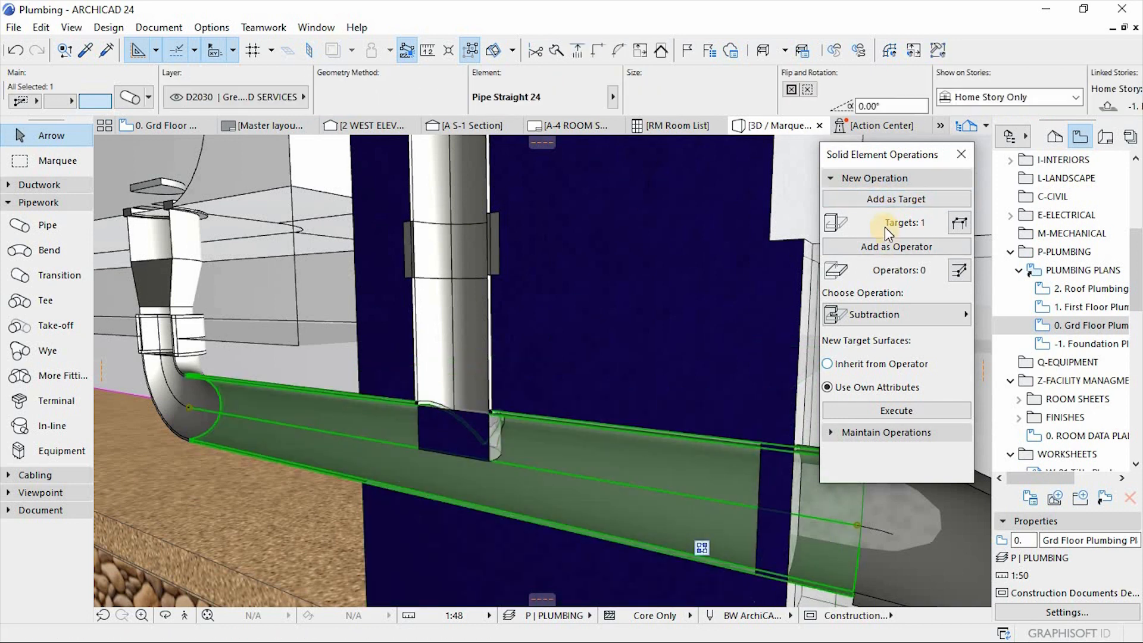
pyautogui.click(866, 246)
pyautogui.click(870, 413)
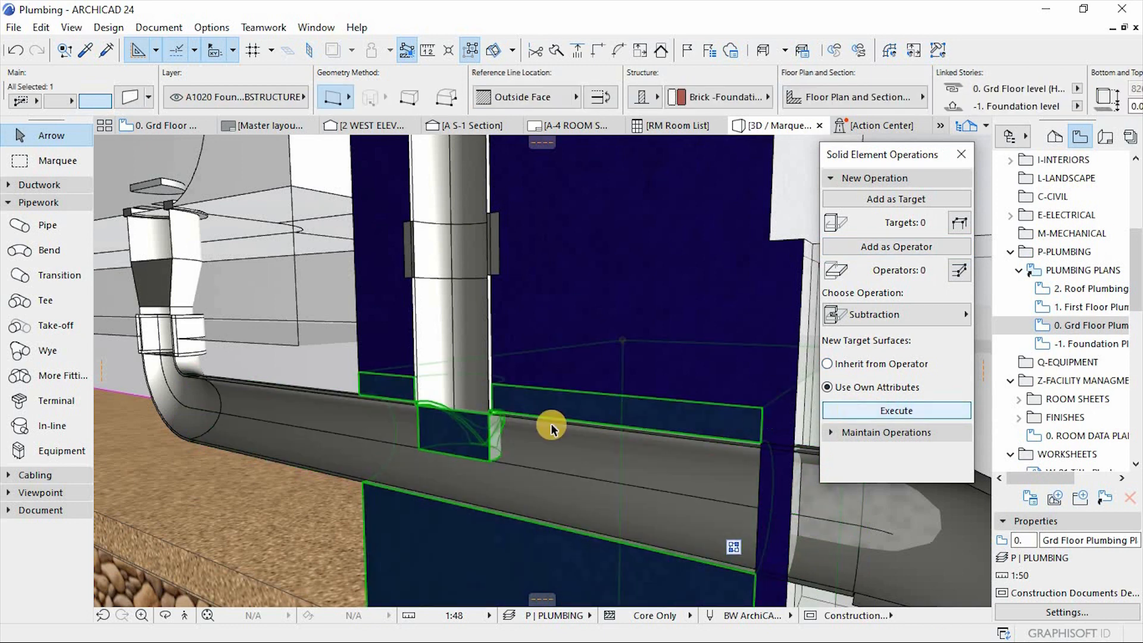
# Step: Collapse the New Operation settings of the Solid Element Operations
pyautogui.scroll(-2, 503, 421)
pyautogui.scroll(-2, 495, 421)
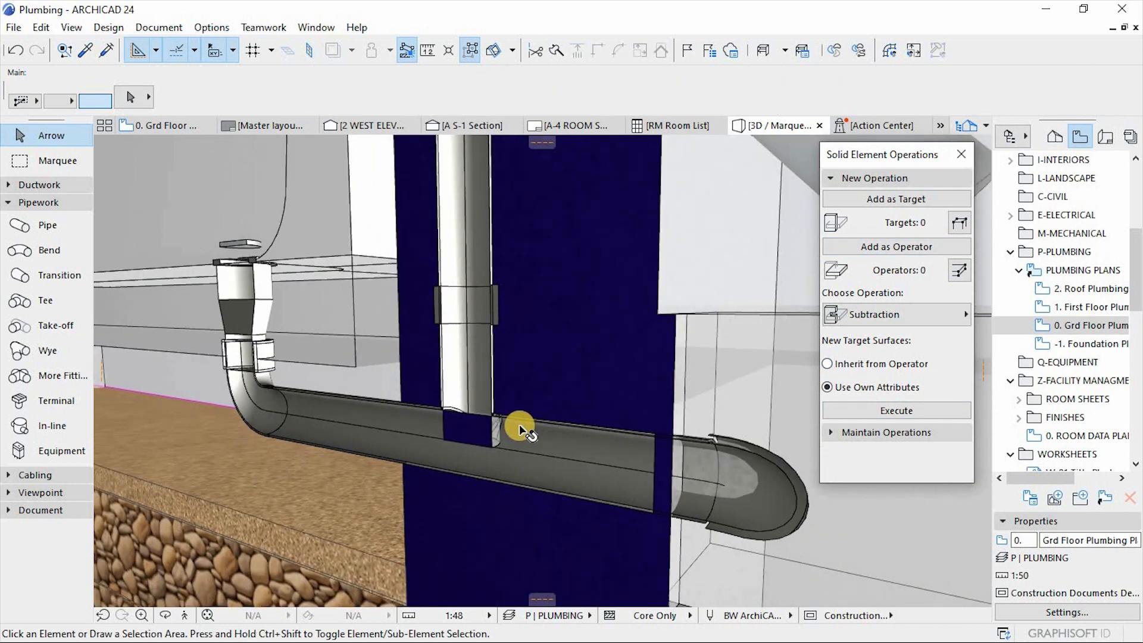
pyautogui.keyDown('shift'); pyautogui.moveTo(489, 423); pyautogui.dragTo(793, 203, button='middle'); pyautogui.keyUp('shift')
pyautogui.click(891, 176)
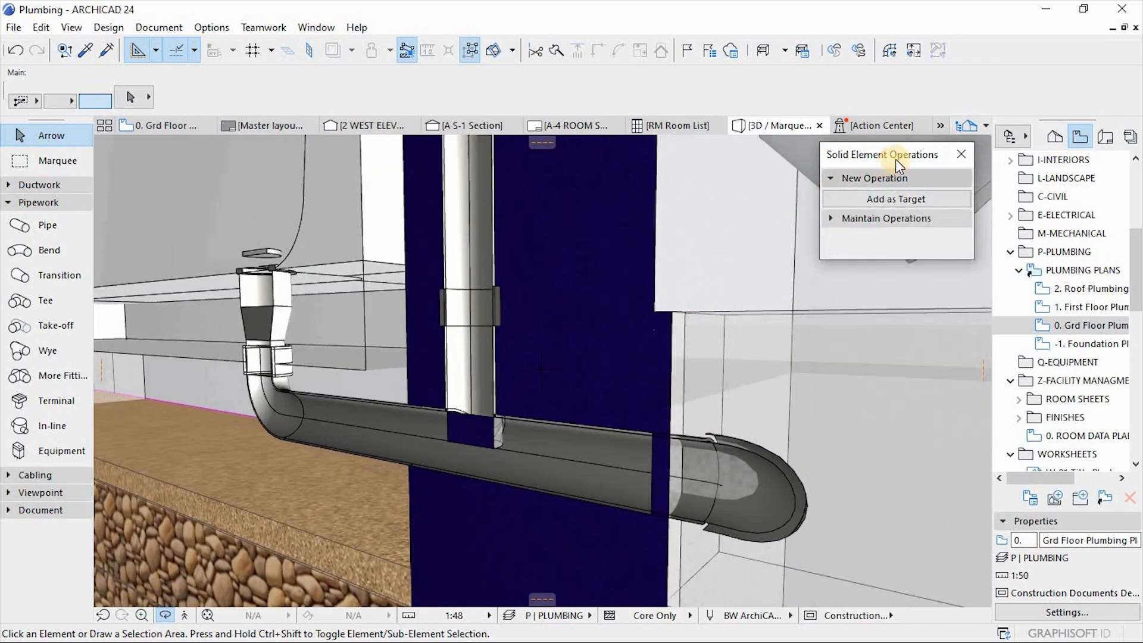
# Step: On the ground floor plan, draw a new marquee enclosing the whole bathtub, its walls and the outdoor gully, and show it in 3D
pyautogui.moveTo(895, 159); pyautogui.dragTo(971, 68)
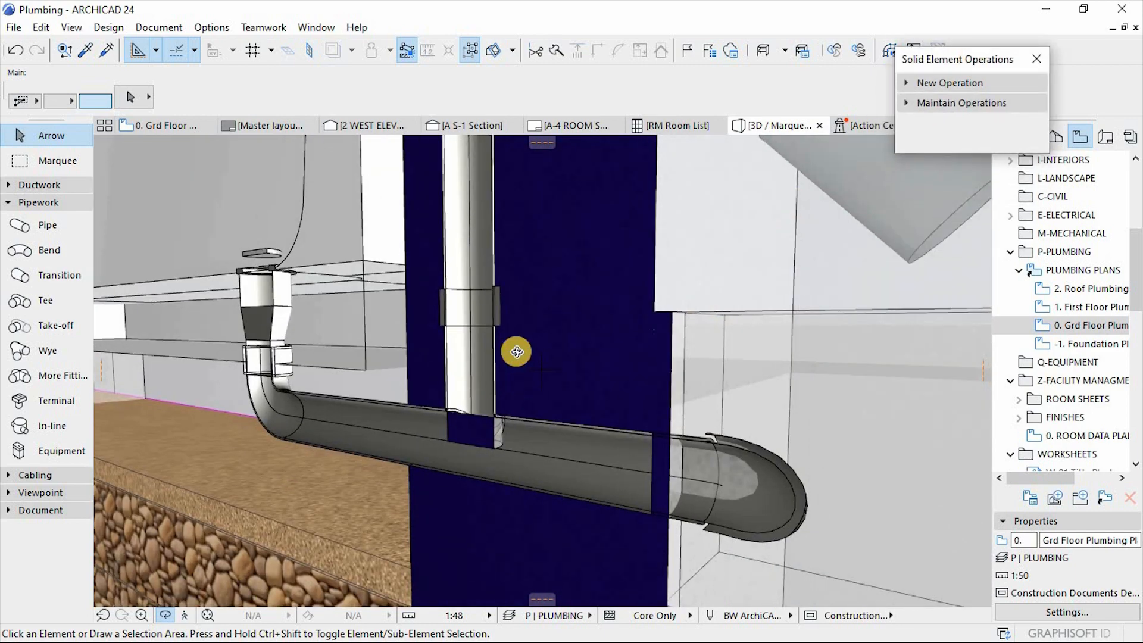
pyautogui.keyDown('shift'); pyautogui.moveTo(515, 350); pyautogui.dragTo(590, 423, button='middle'); pyautogui.keyUp('shift')
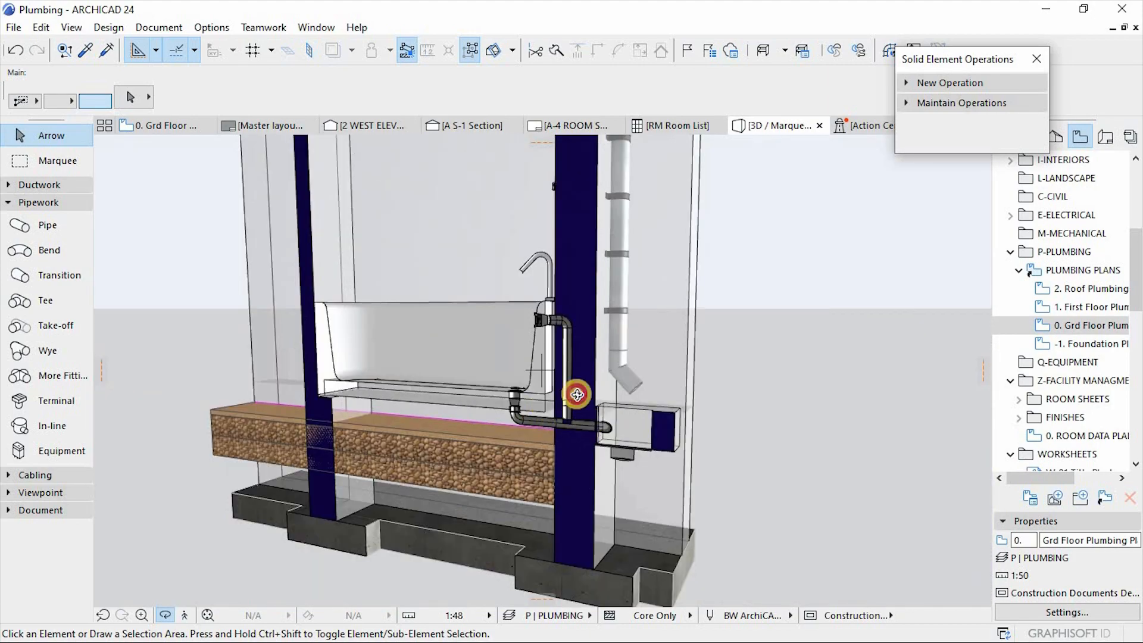
pyautogui.scroll(5, 580, 396)
pyautogui.scroll(6, 568, 402)
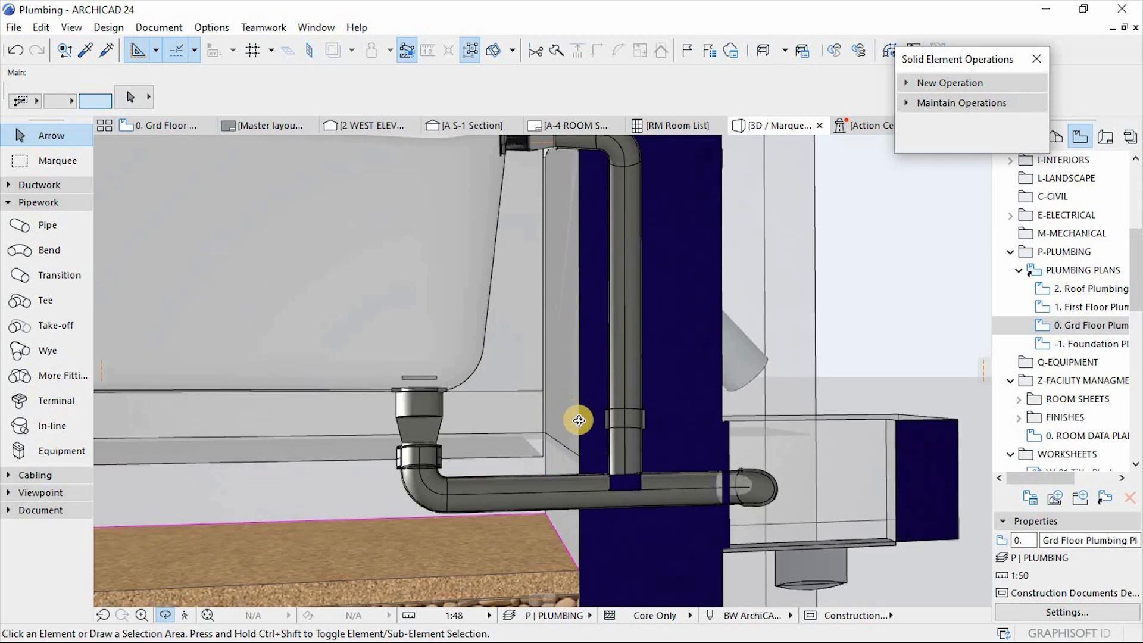
pyautogui.press('F2')
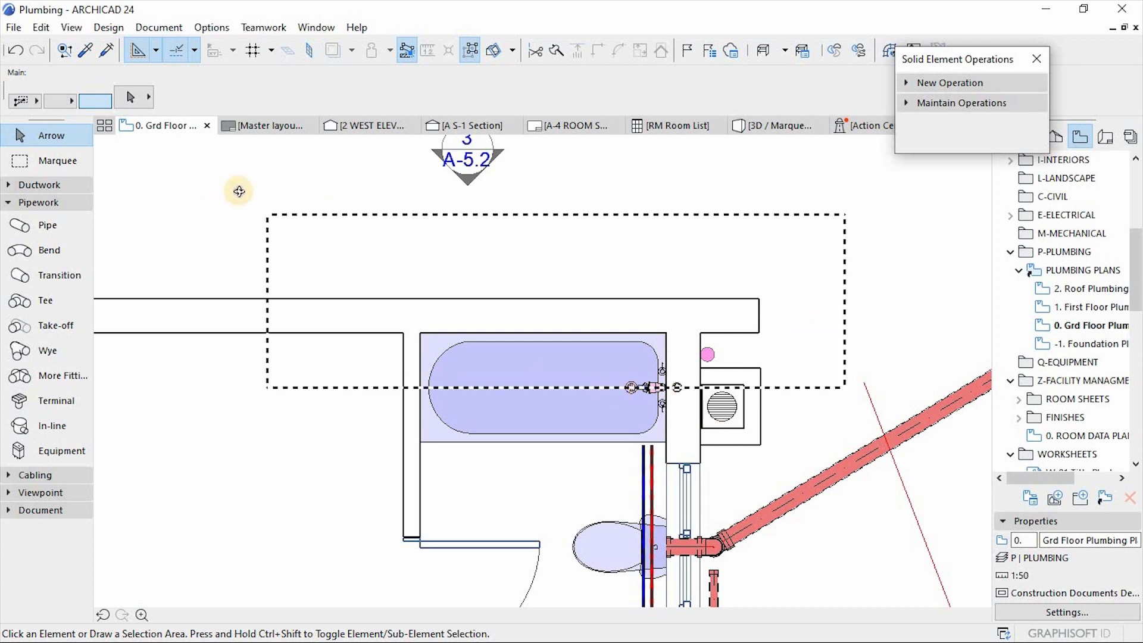
pyautogui.click(58, 161)
pyautogui.click(305, 190)
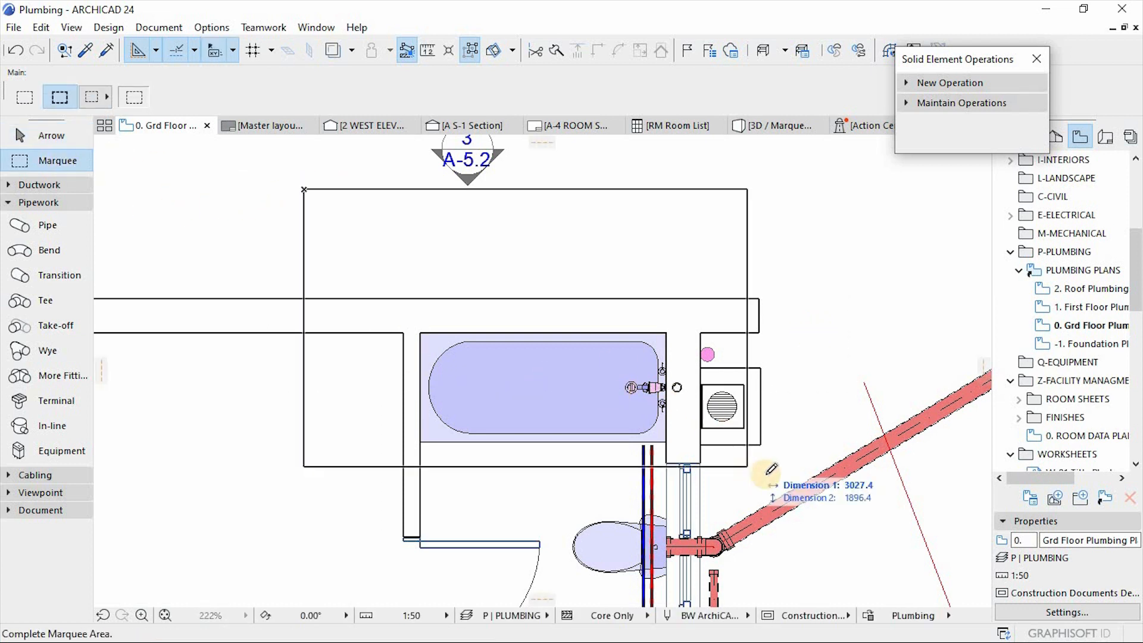
pyautogui.click(793, 474)
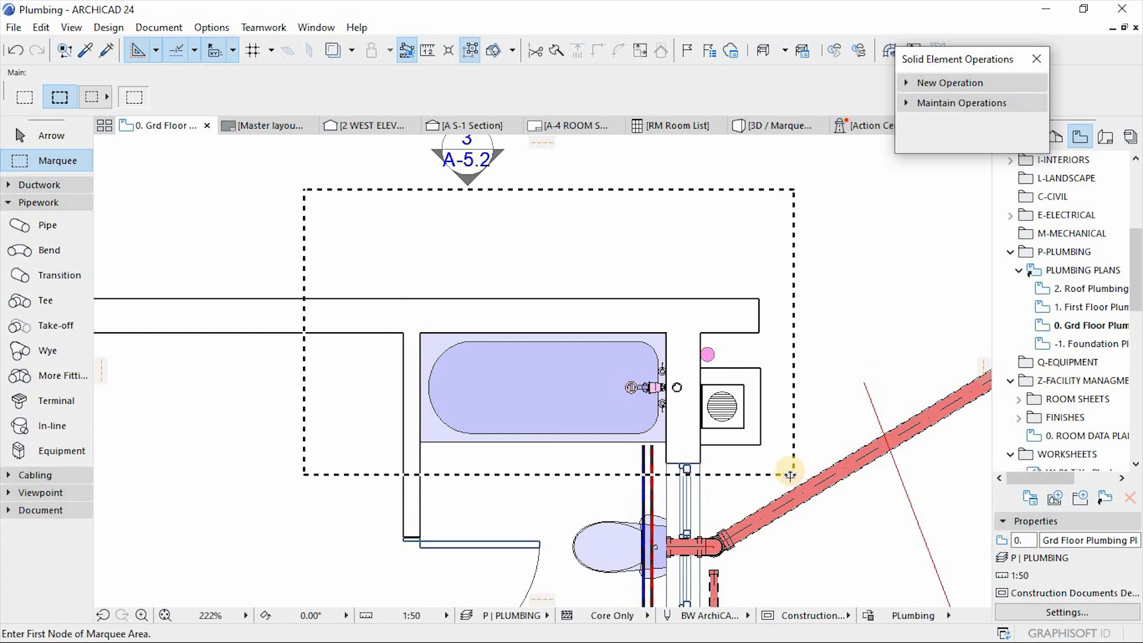
pyautogui.press('F5')
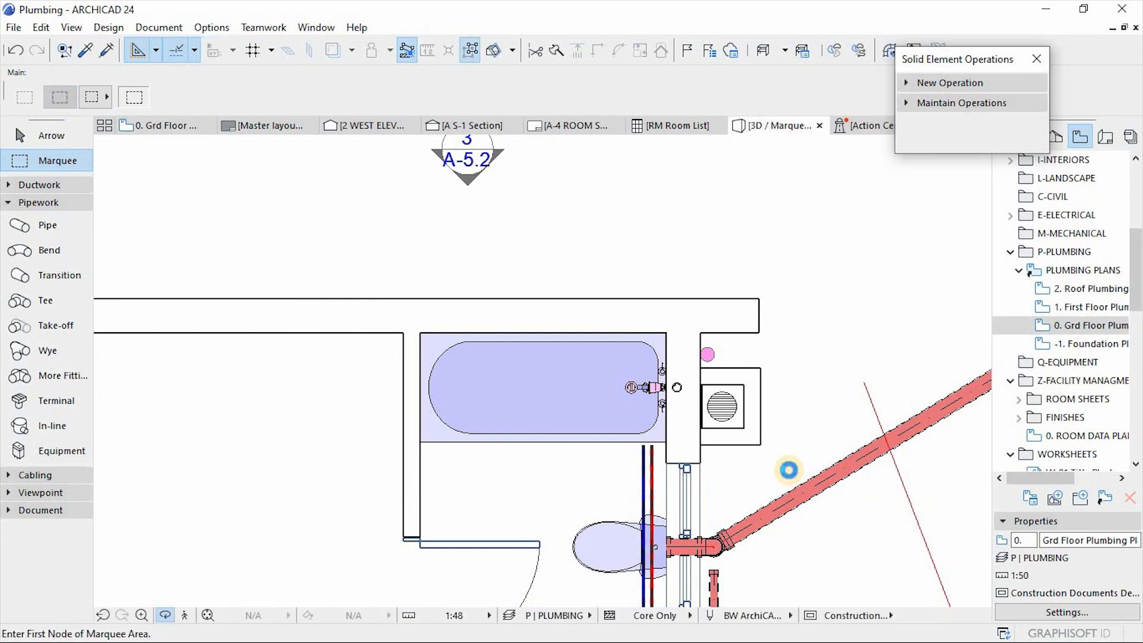
# Step: Inspect the bathtub waste outlet and gully in 3D, and the route to the nearby manhole on the ground floor plan
pyautogui.moveTo(790, 470); pyautogui.dragTo(568, 317)
pyautogui.moveTo(566, 420); pyautogui.dragTo(546, 485)
pyautogui.moveTo(589, 584); pyautogui.dragTo(534, 342)
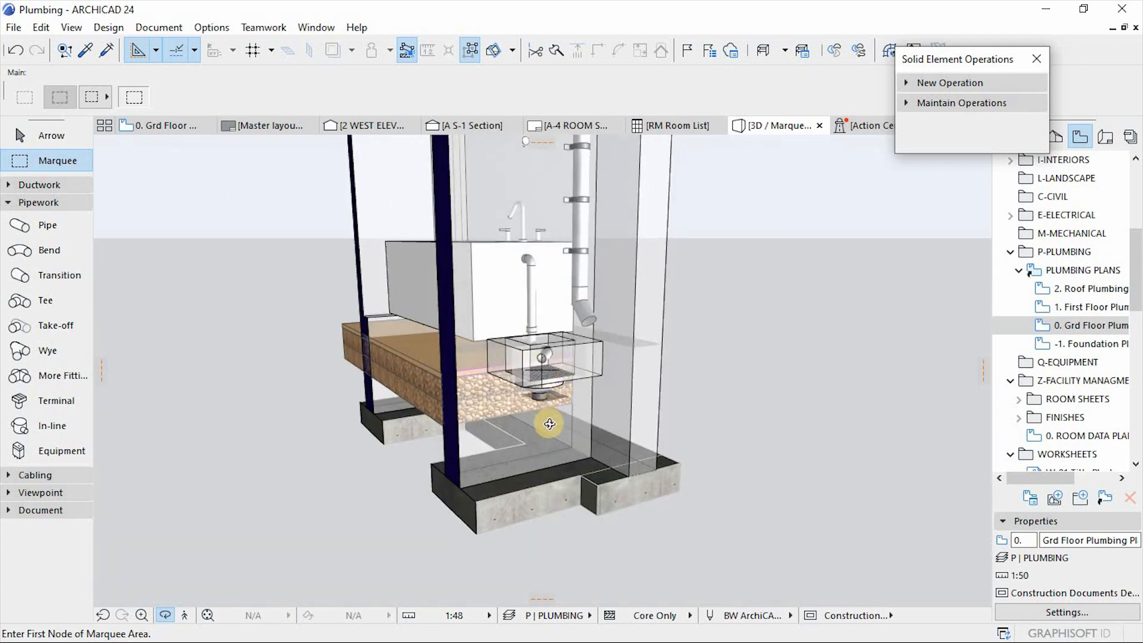
pyautogui.moveTo(549, 424); pyautogui.dragTo(738, 472)
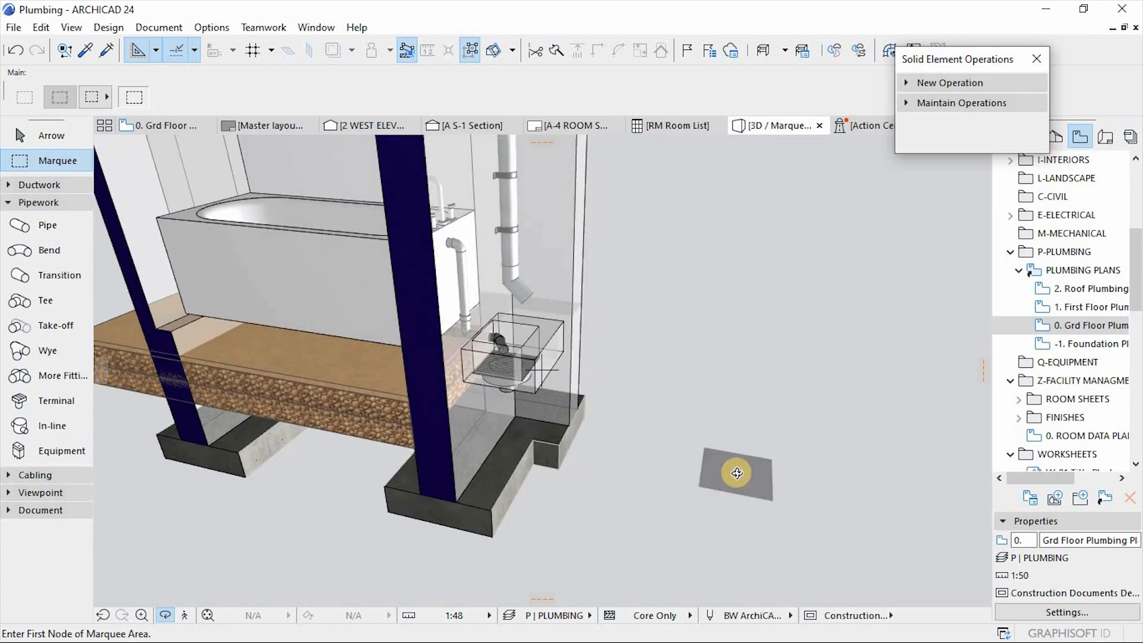
pyautogui.press('F2')
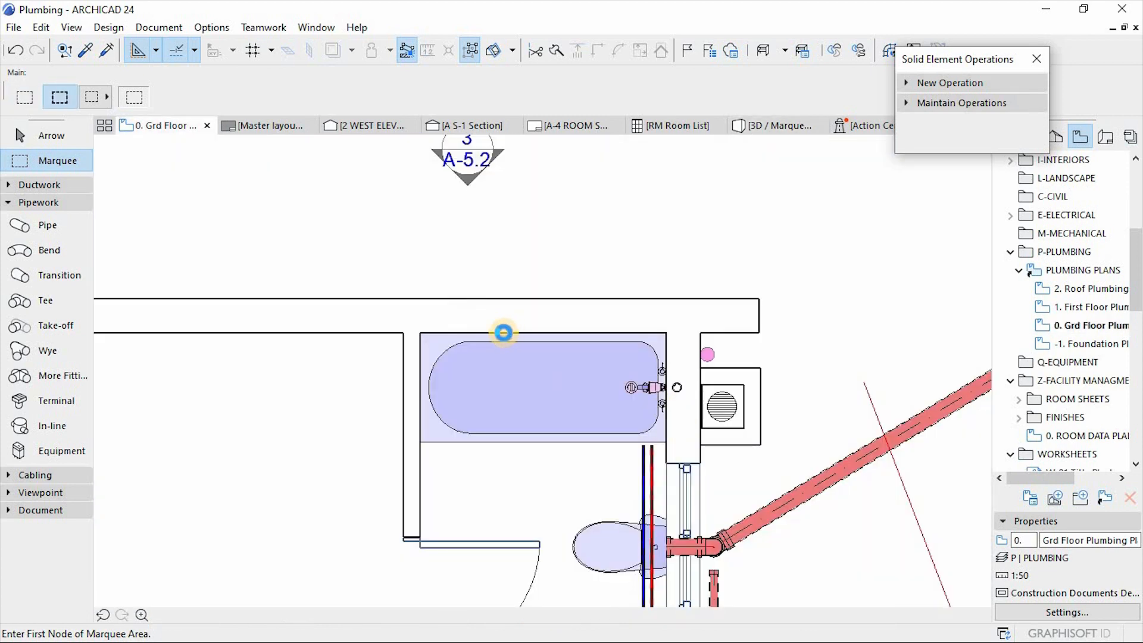
pyautogui.scroll(-3, 504, 345)
pyautogui.scroll(2, 910, 274)
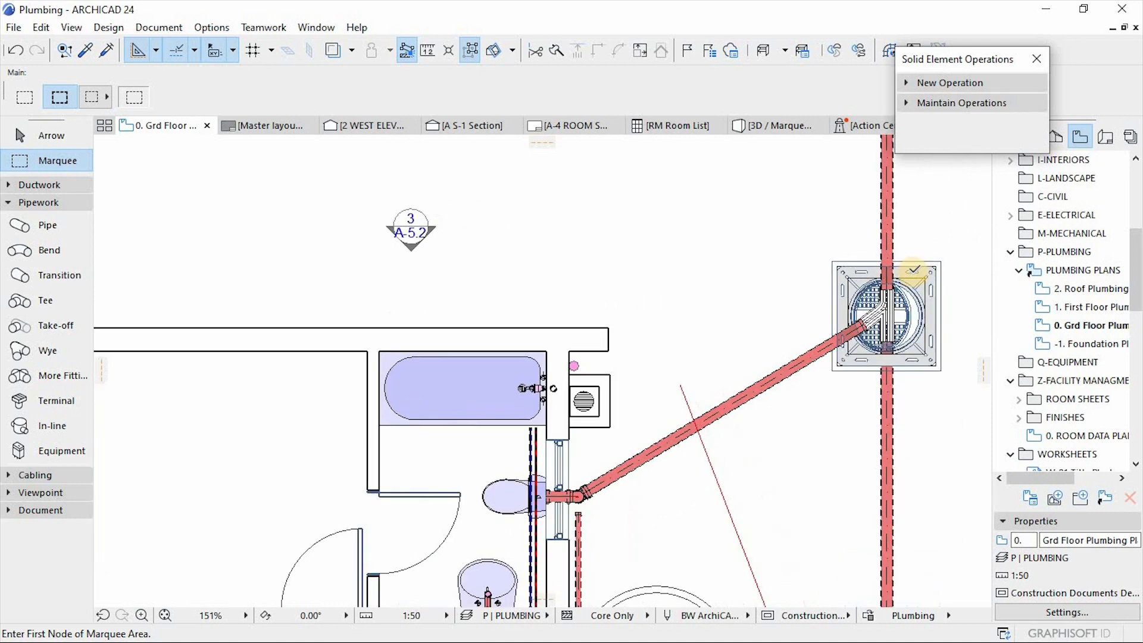
pyautogui.scroll(1, 922, 290)
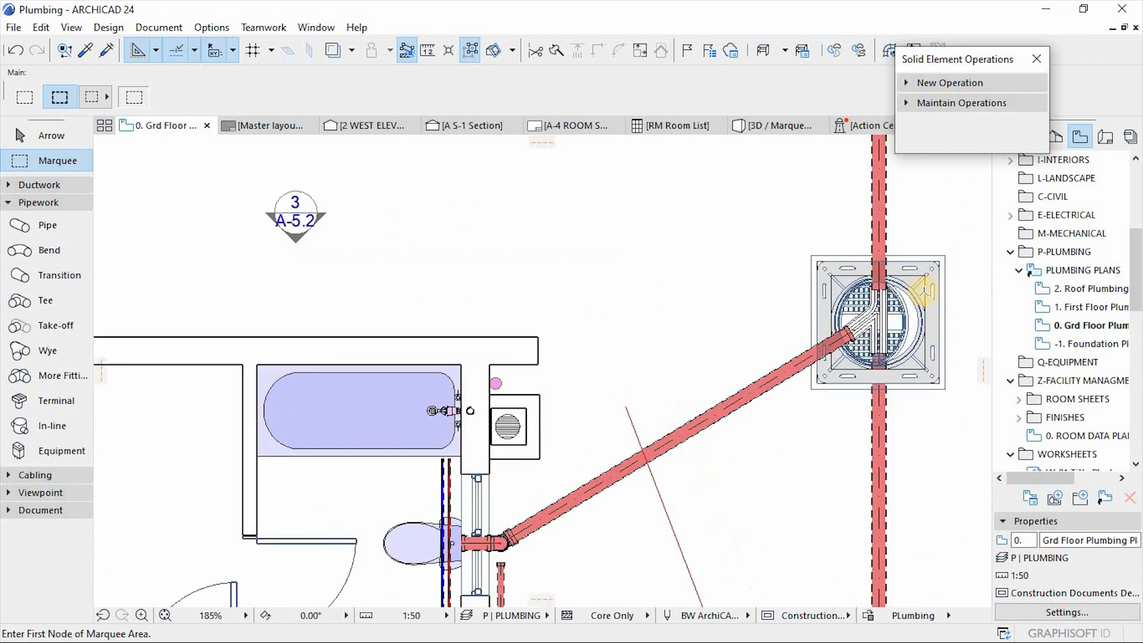
pyautogui.scroll(-1, 616, 346)
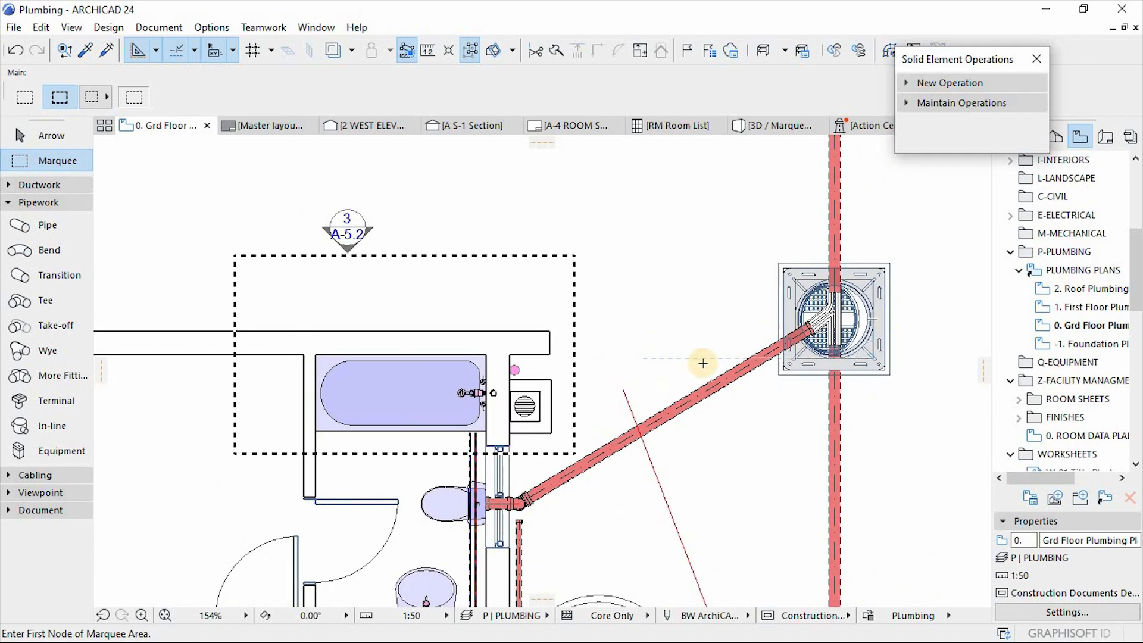
pyautogui.press('Escape')
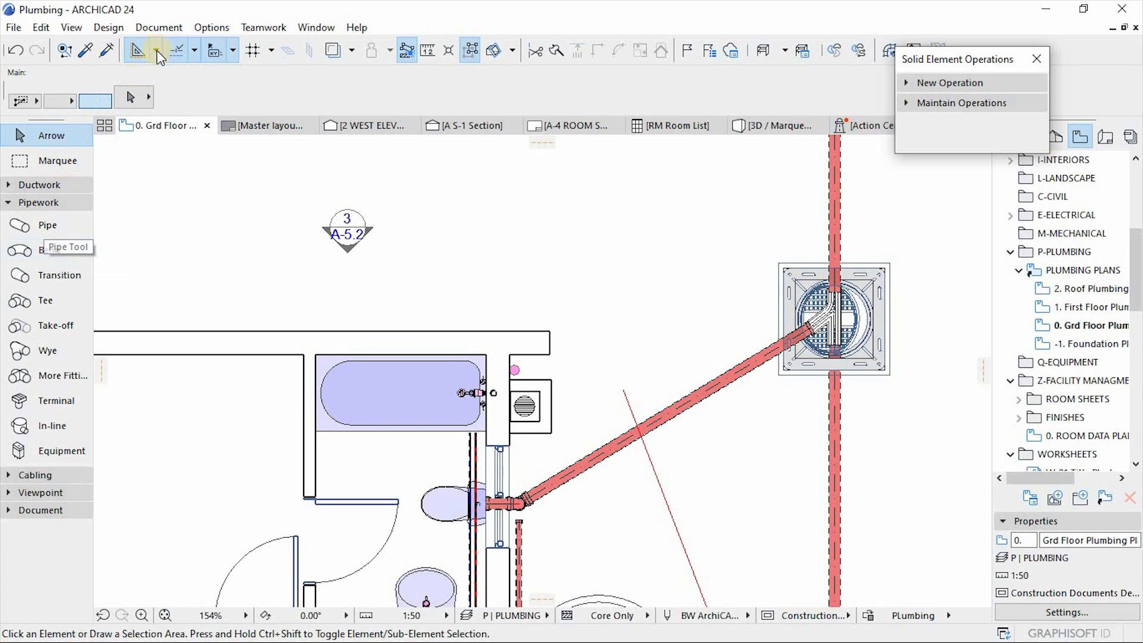
# Step: Display the MEP Routing palette and place it clear of the bathroom and manhole area of the plan
pyautogui.click(215, 26)
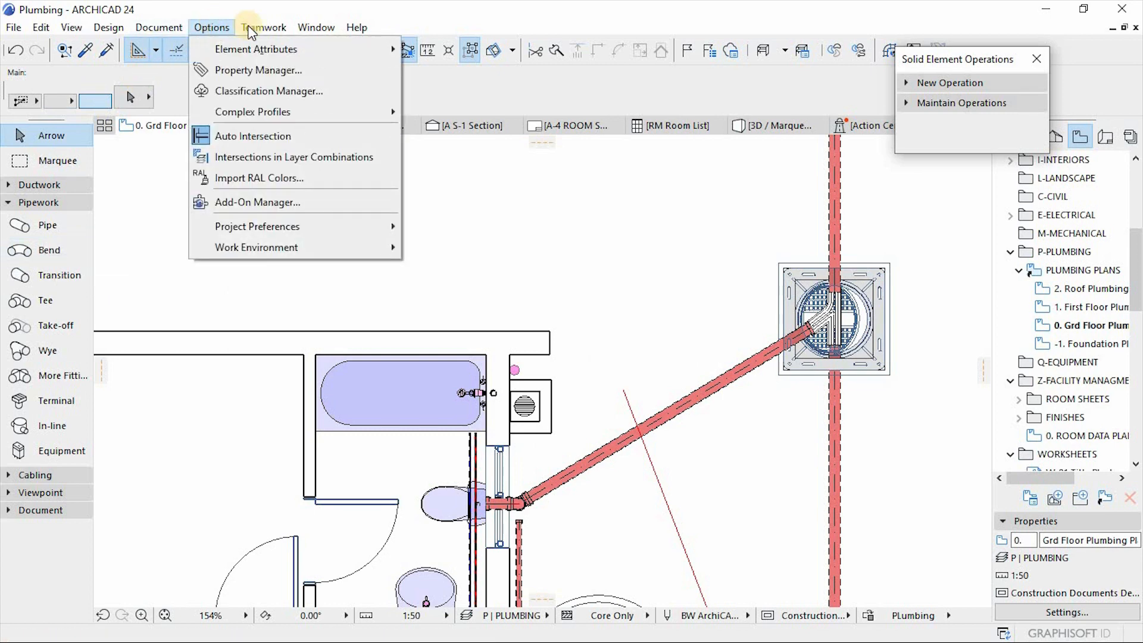
pyautogui.moveTo(301, 25)
pyautogui.moveTo(388, 269)
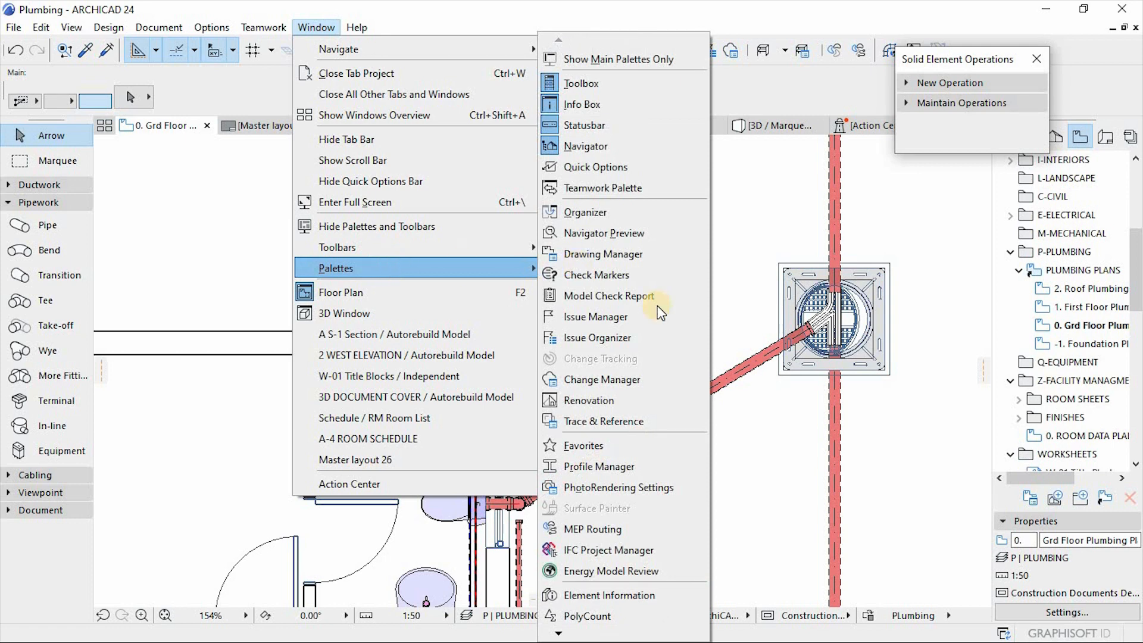
pyautogui.click(600, 530)
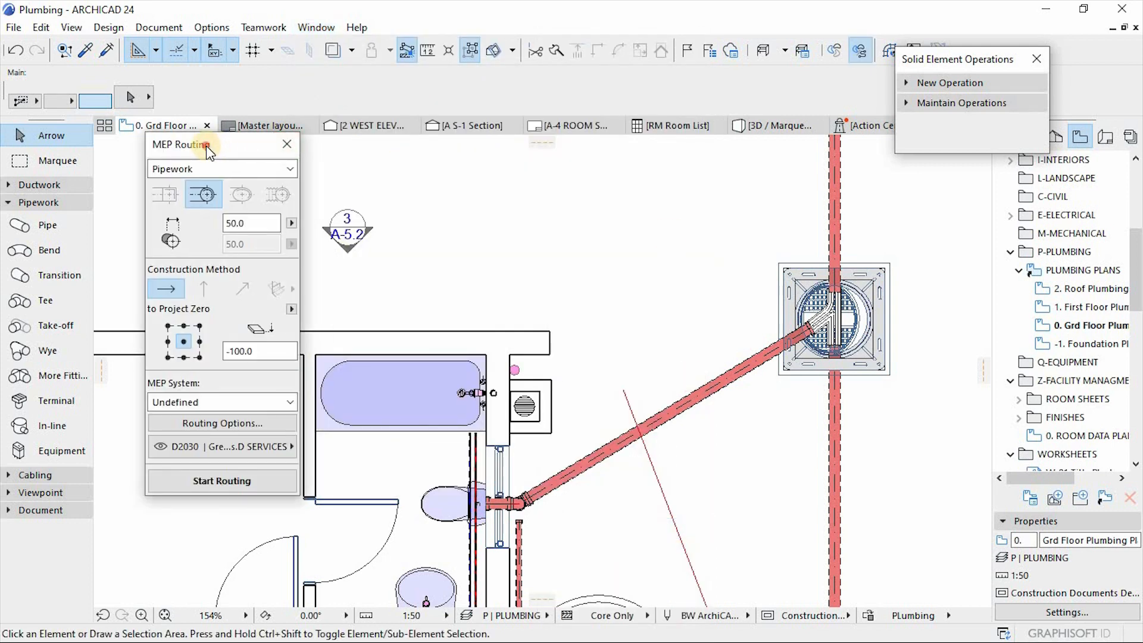
pyautogui.moveTo(204, 140); pyautogui.dragTo(696, 138)
pyautogui.moveTo(427, 98); pyautogui.dragTo(198, 87)
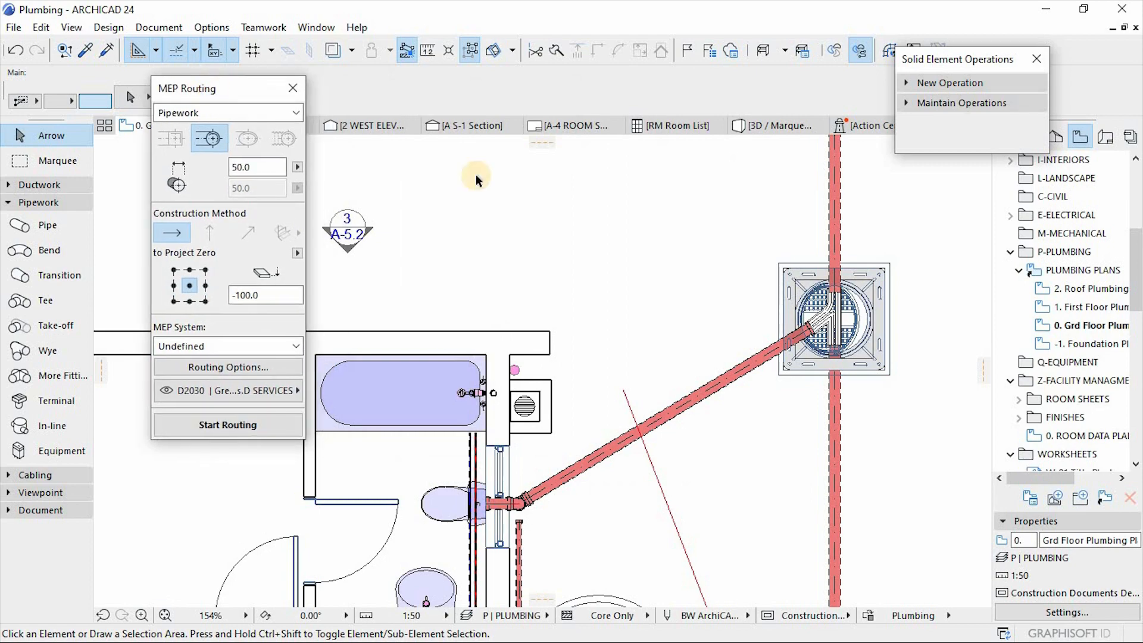
# Step: Check the size settings of the existing diagonal gully-to-manhole pipe and set the pipework routing diameter to 90.0
pyautogui.scroll(-3, 582, 377)
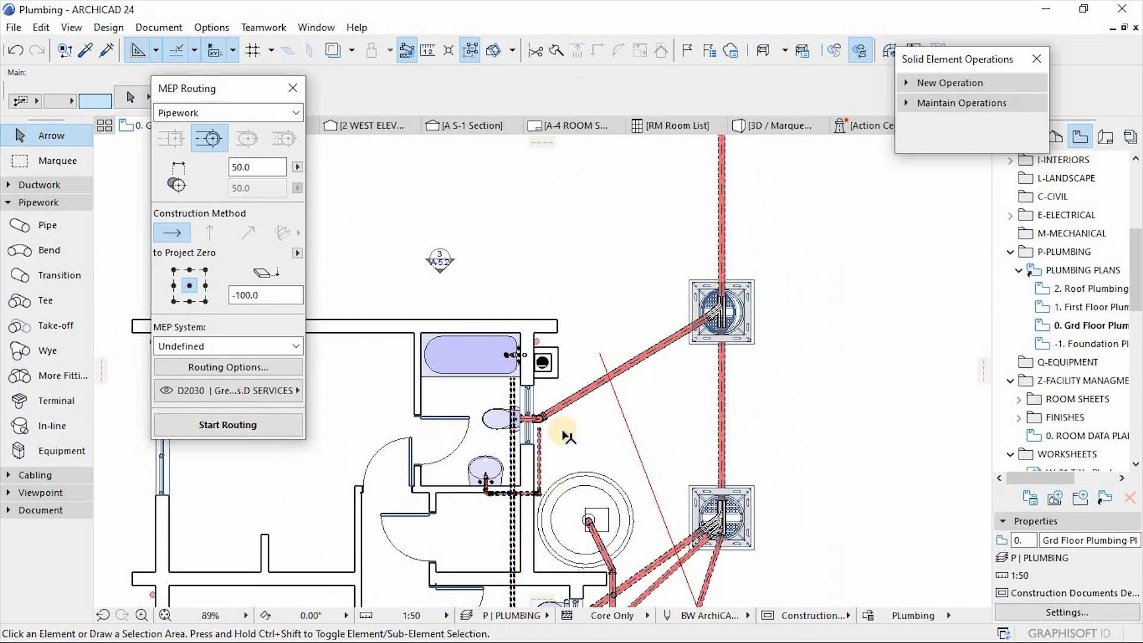
pyautogui.scroll(2, 604, 318)
pyautogui.scroll(-2, 587, 331)
pyautogui.scroll(5, 601, 524)
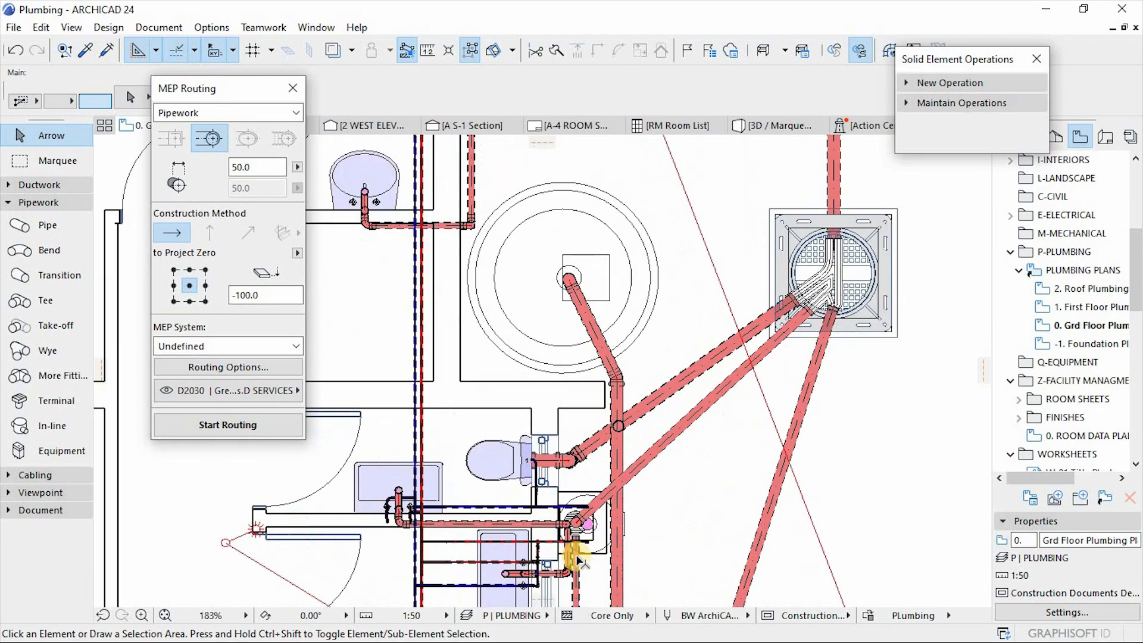
pyautogui.scroll(1, 602, 526)
pyautogui.click(693, 384)
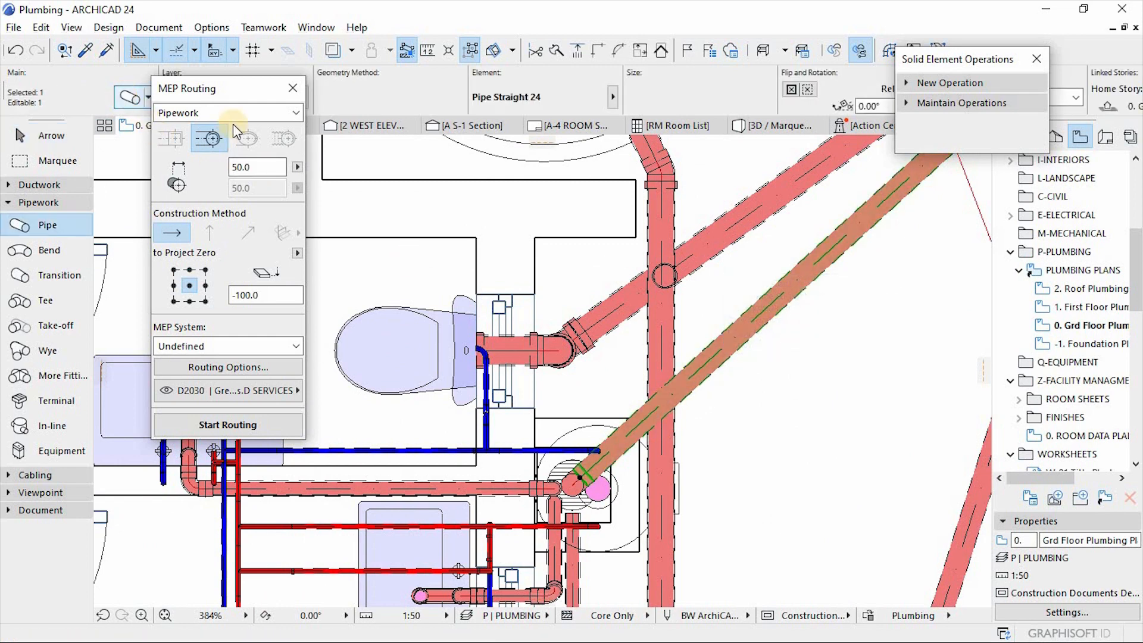
pyautogui.doubleClick(730, 332)
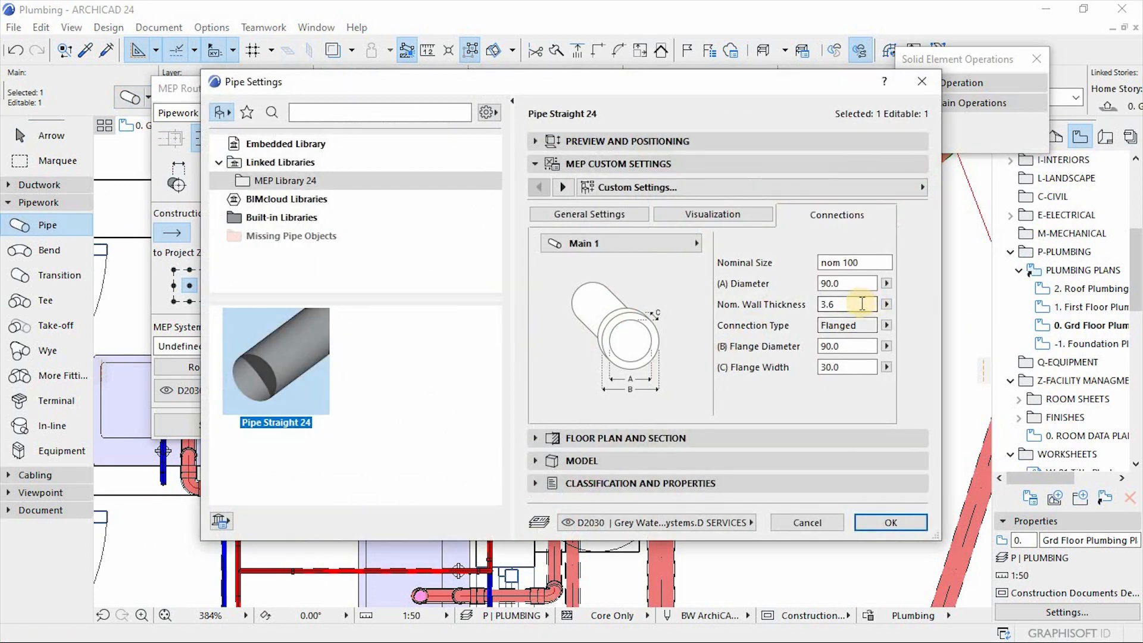
pyautogui.press('Escape')
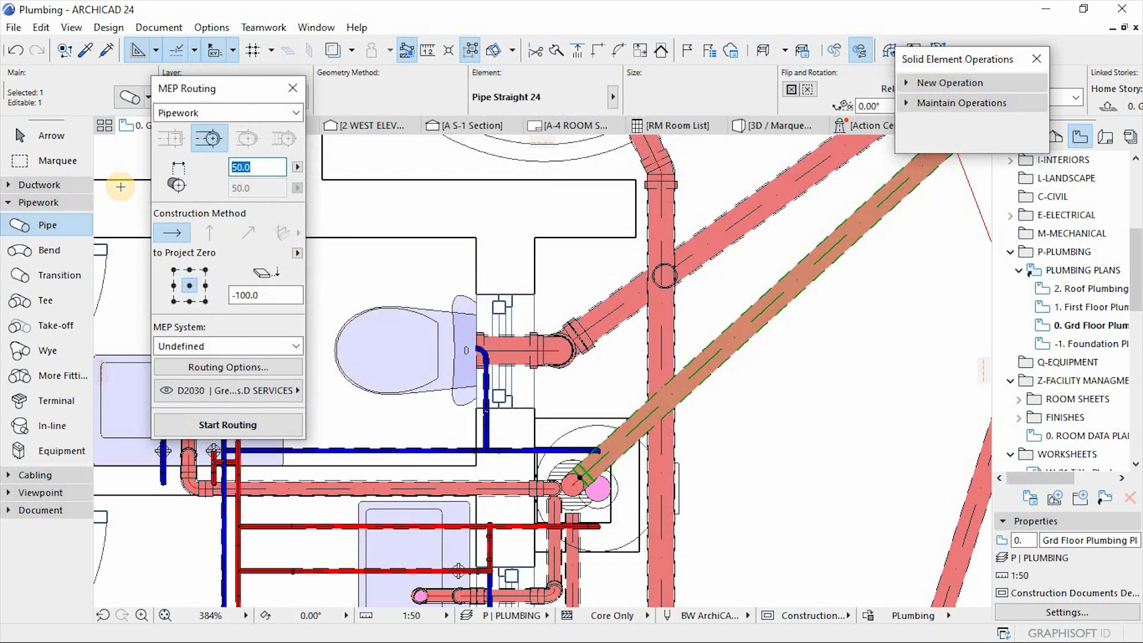
pyautogui.click(259, 189)
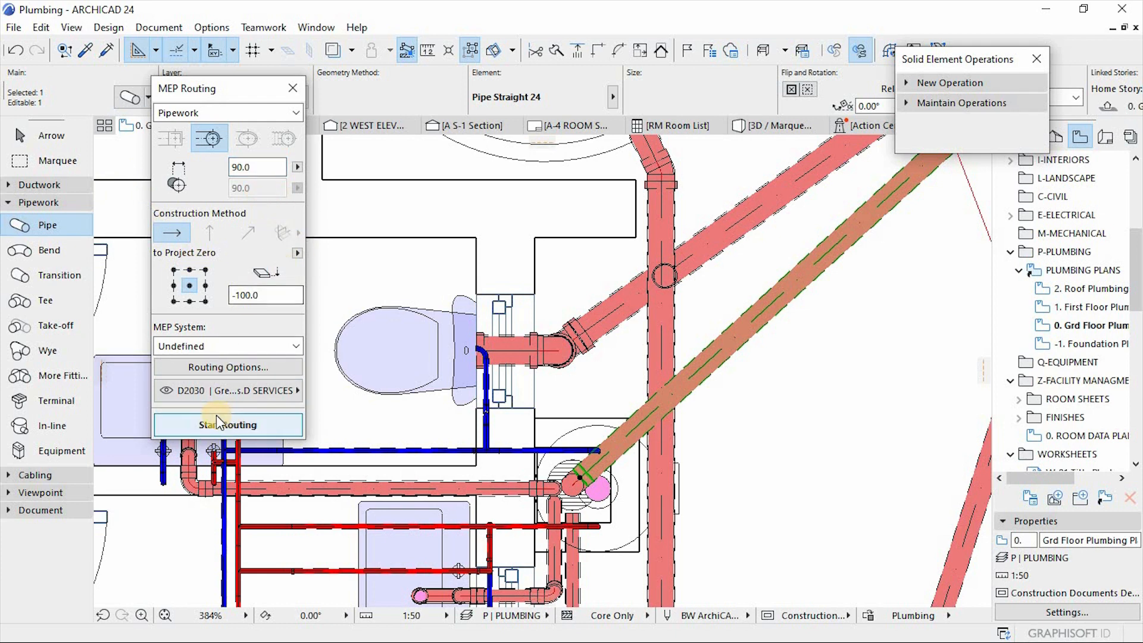
pyautogui.click(252, 424)
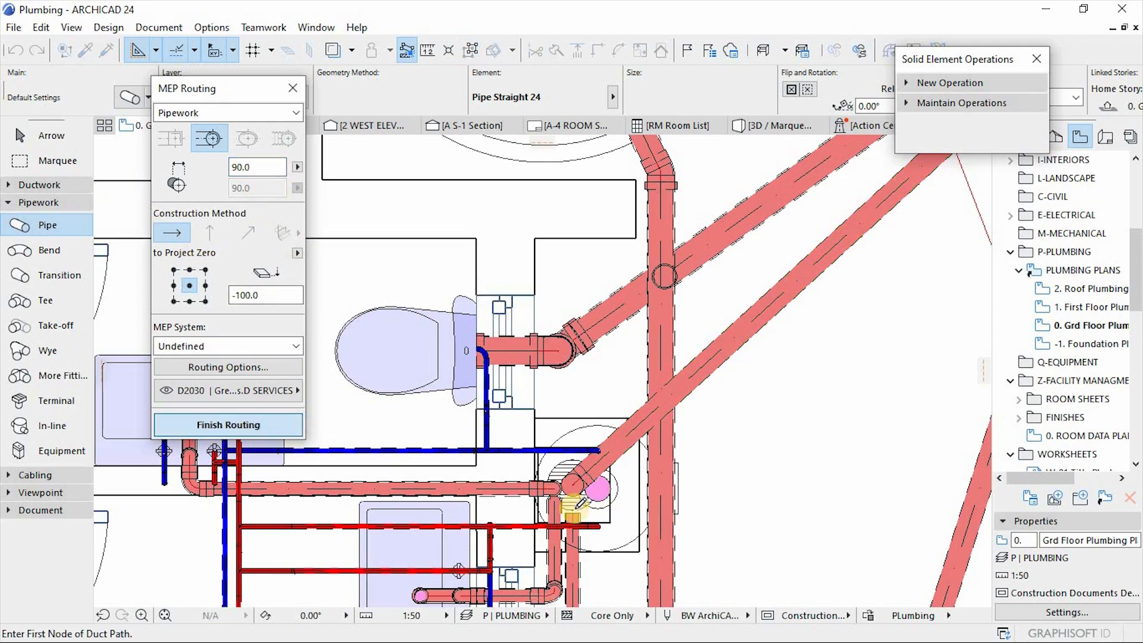
pyautogui.scroll(-5, 586, 471)
pyautogui.scroll(6, 520, 290)
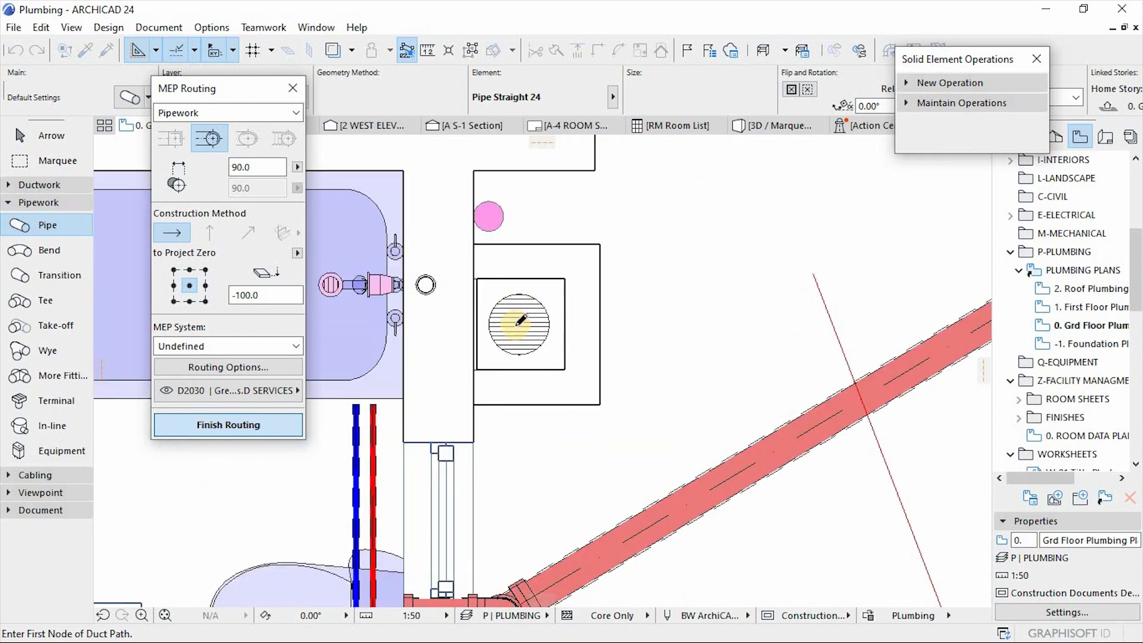
pyautogui.click(522, 321)
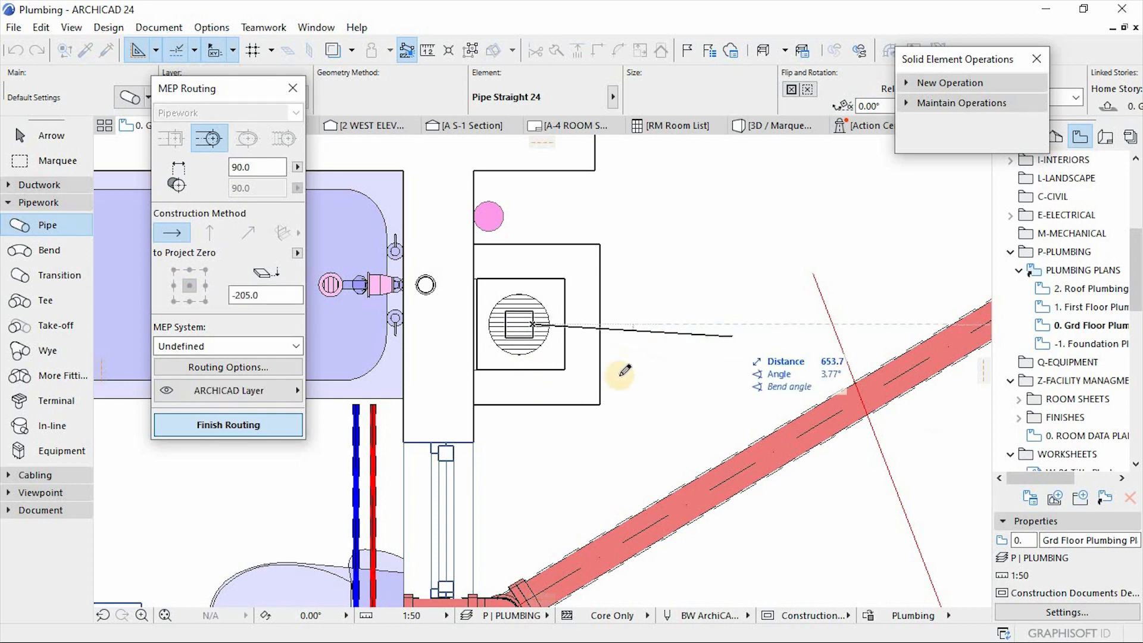
pyautogui.scroll(-4, 530, 413)
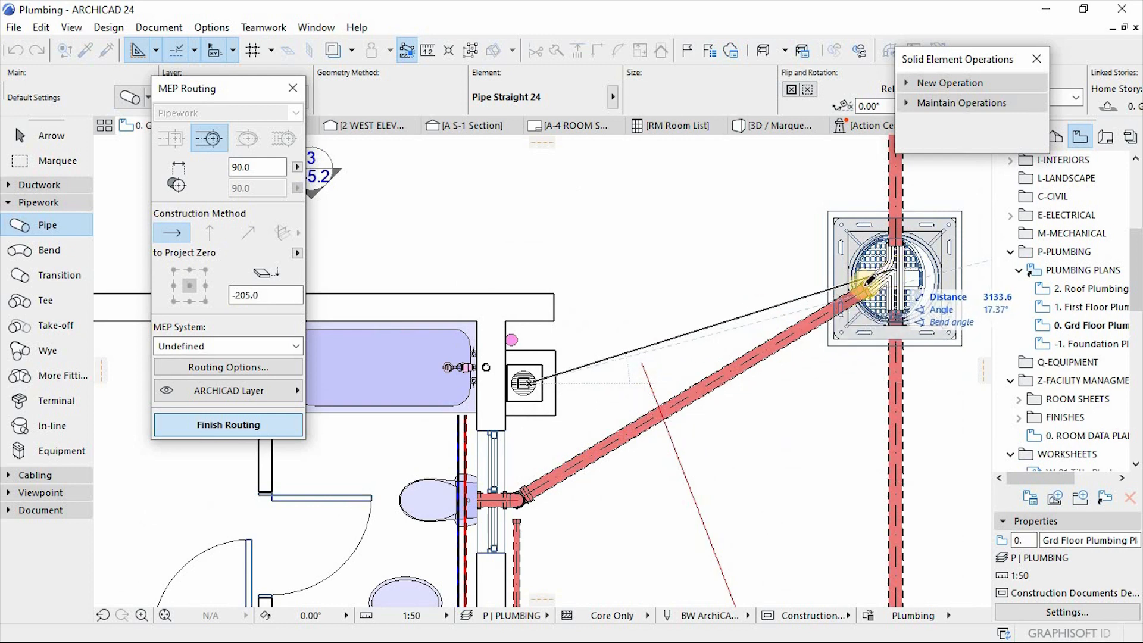
pyautogui.scroll(3, 896, 274)
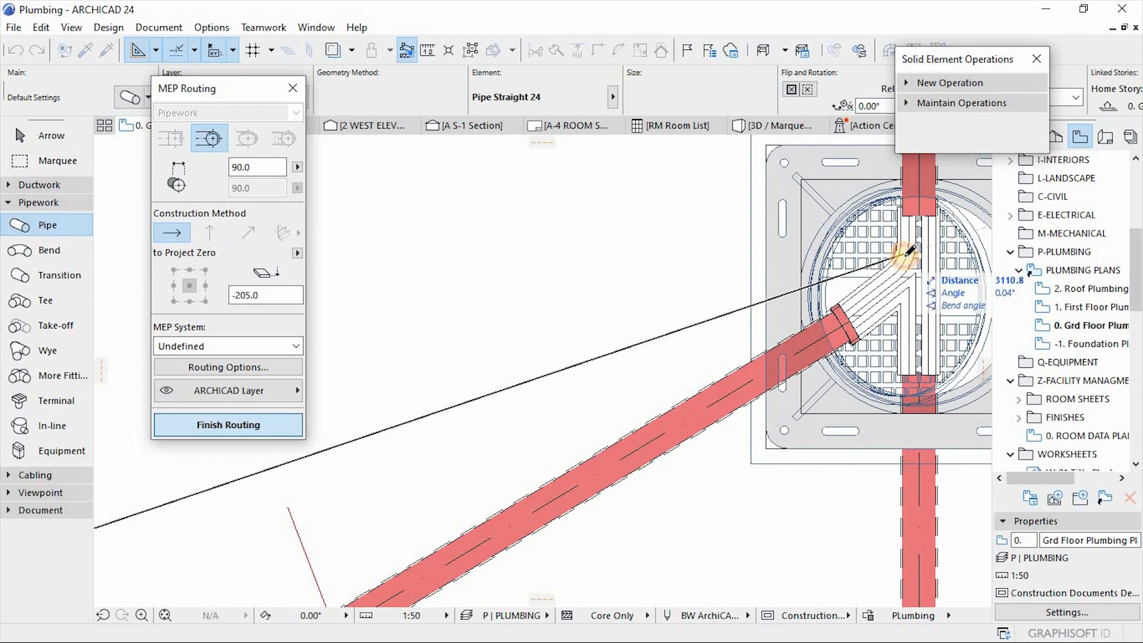
pyautogui.scroll(-3, 848, 329)
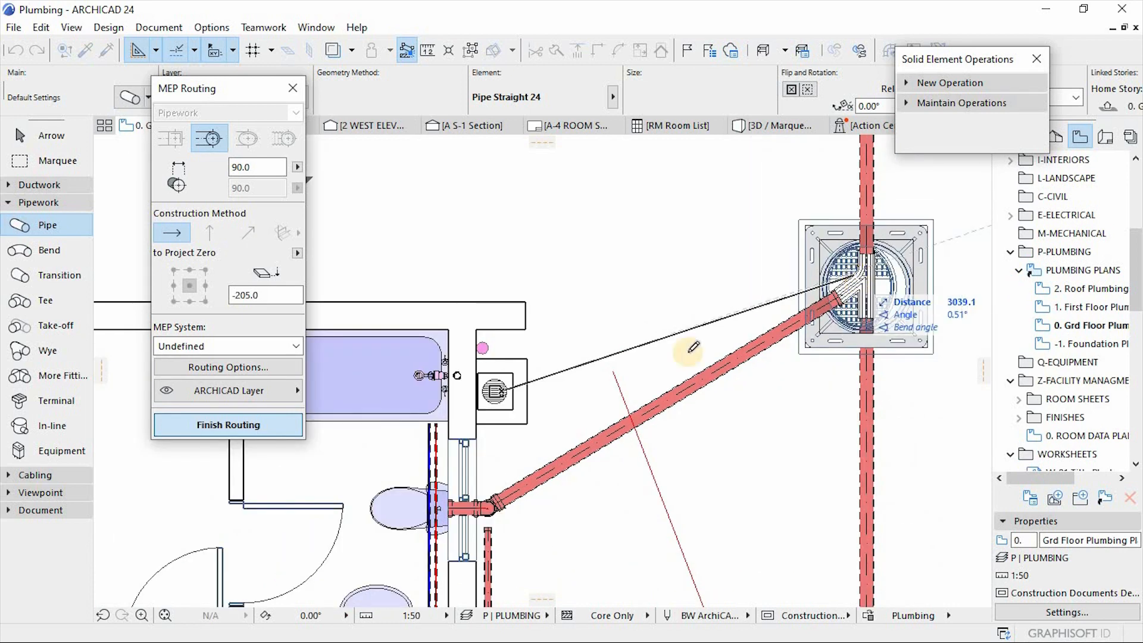
pyautogui.scroll(3, 494, 505)
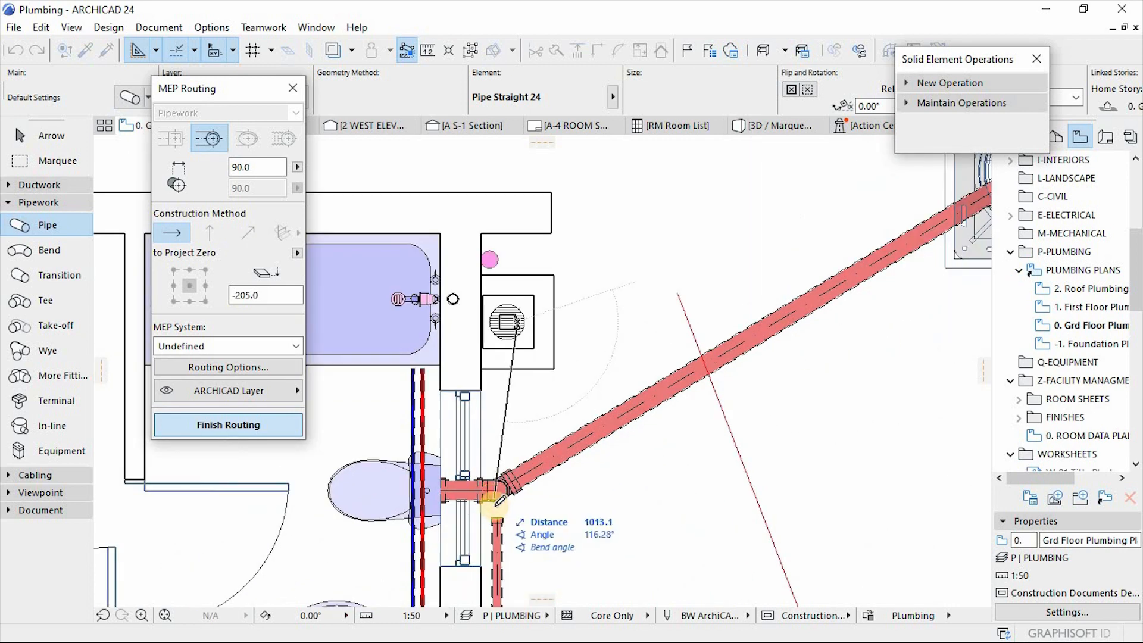
pyautogui.scroll(-5, 499, 498)
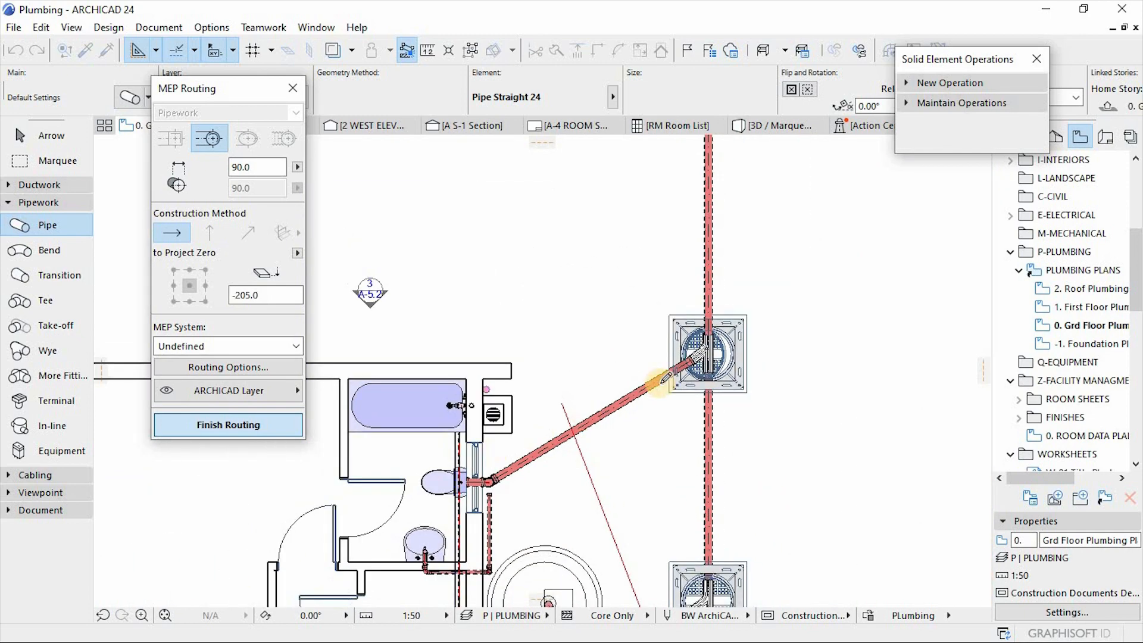
pyautogui.scroll(3, 503, 472)
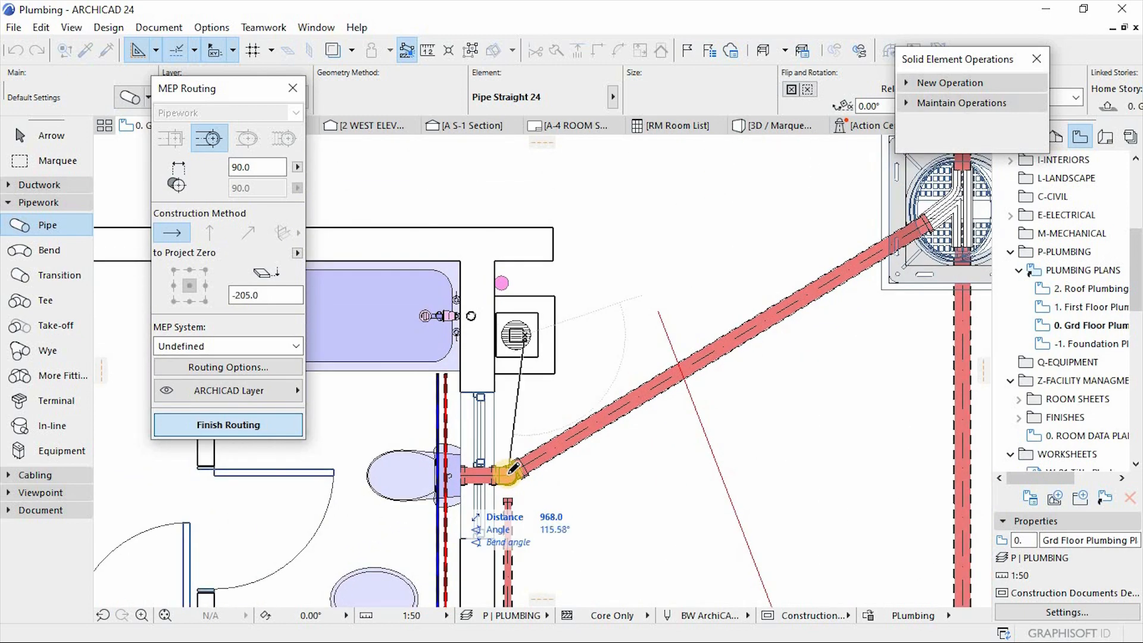
pyautogui.scroll(3, 513, 470)
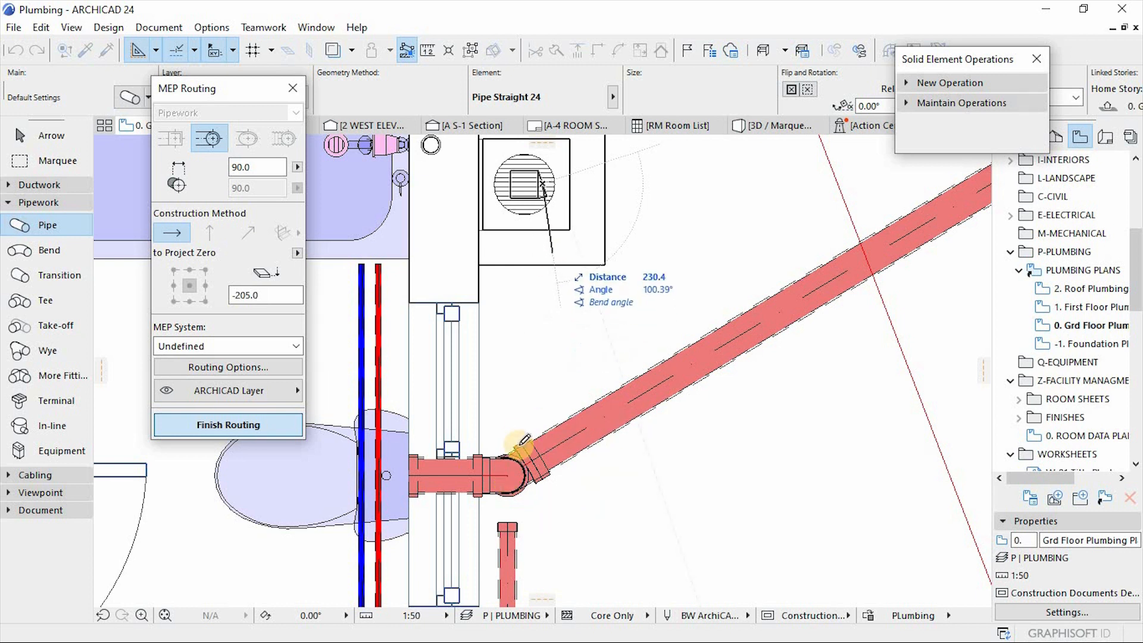
pyautogui.press('Escape')
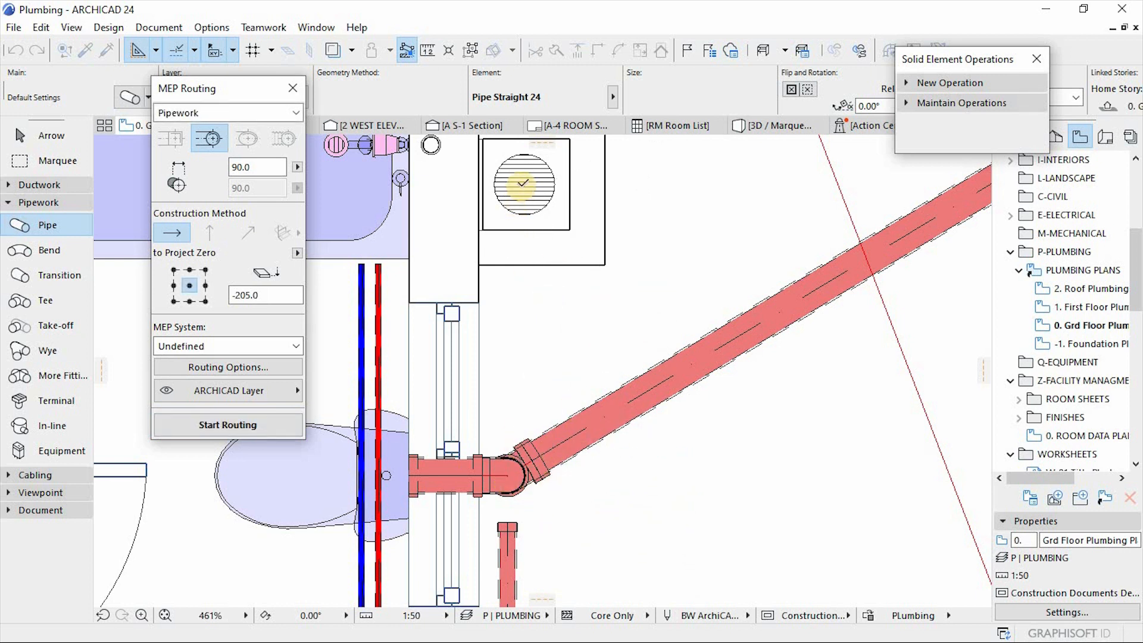
# Step: On the ground floor plan, route a 90.0 mm pipe from the outdoor gully's centre to the bend of the toilet's soil pipe
pyautogui.click(228, 425)
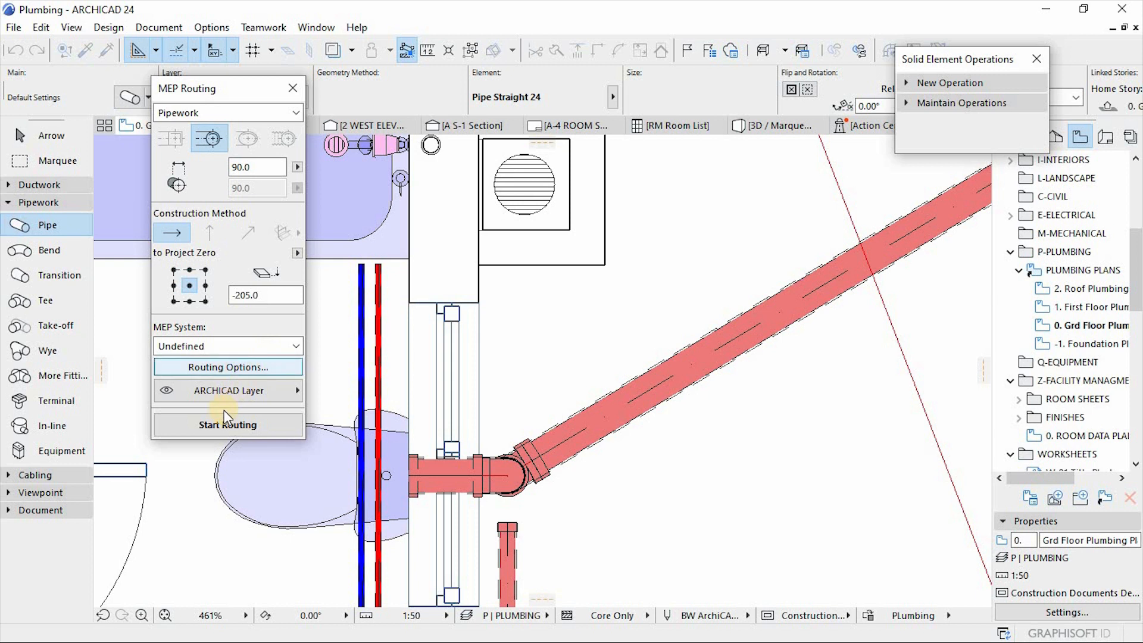
pyautogui.click(519, 183)
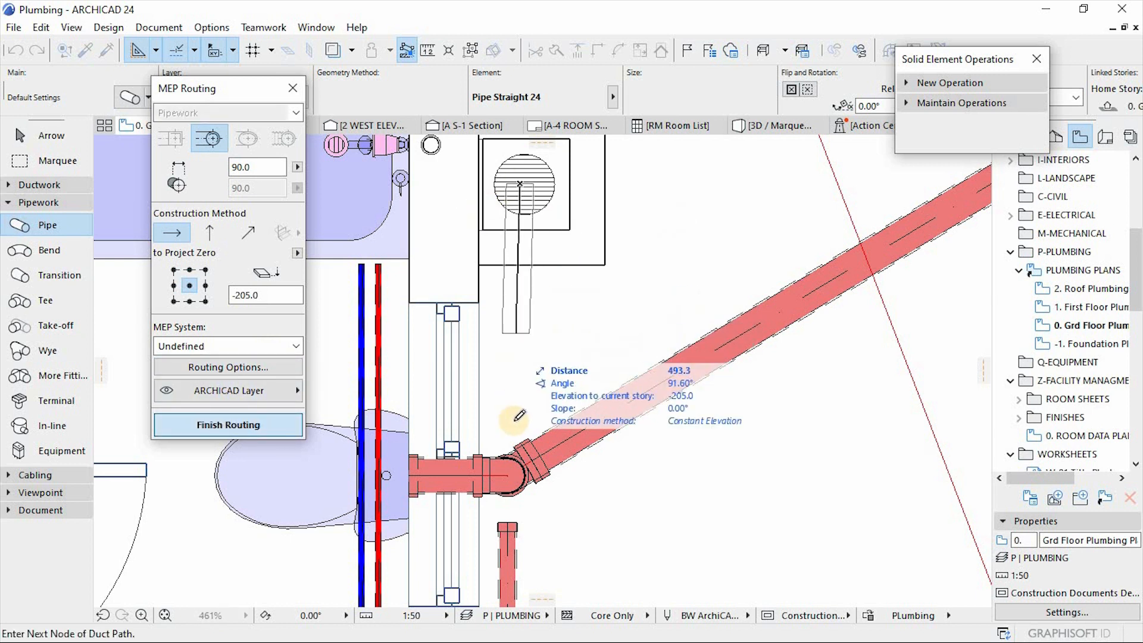
pyautogui.rightClick(511, 473)
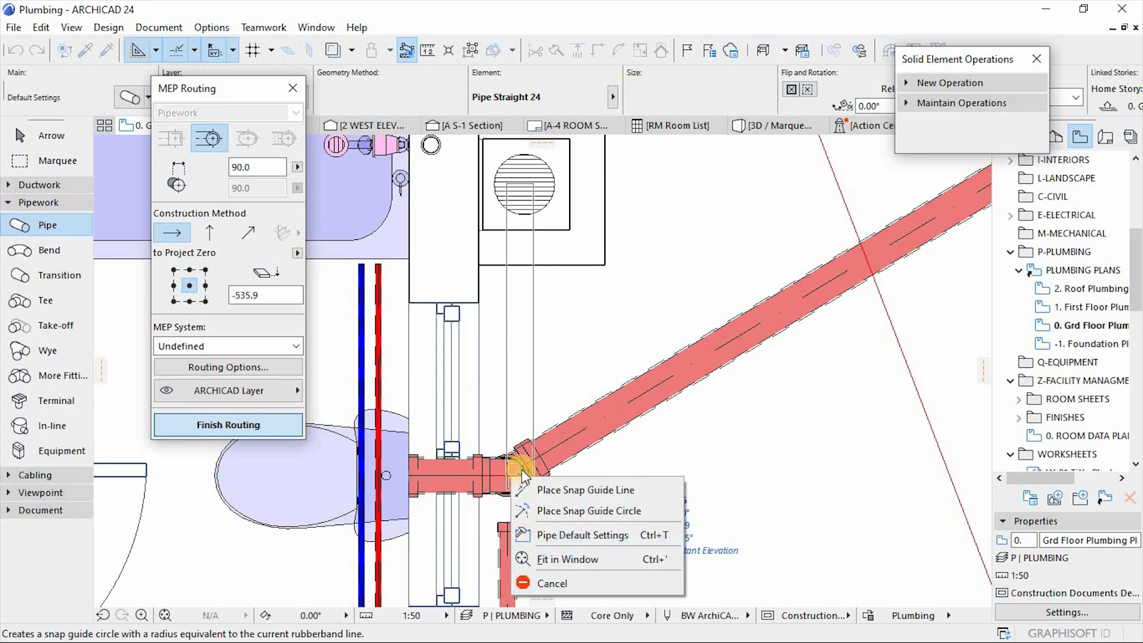
pyautogui.click(536, 510)
pyautogui.click(517, 478)
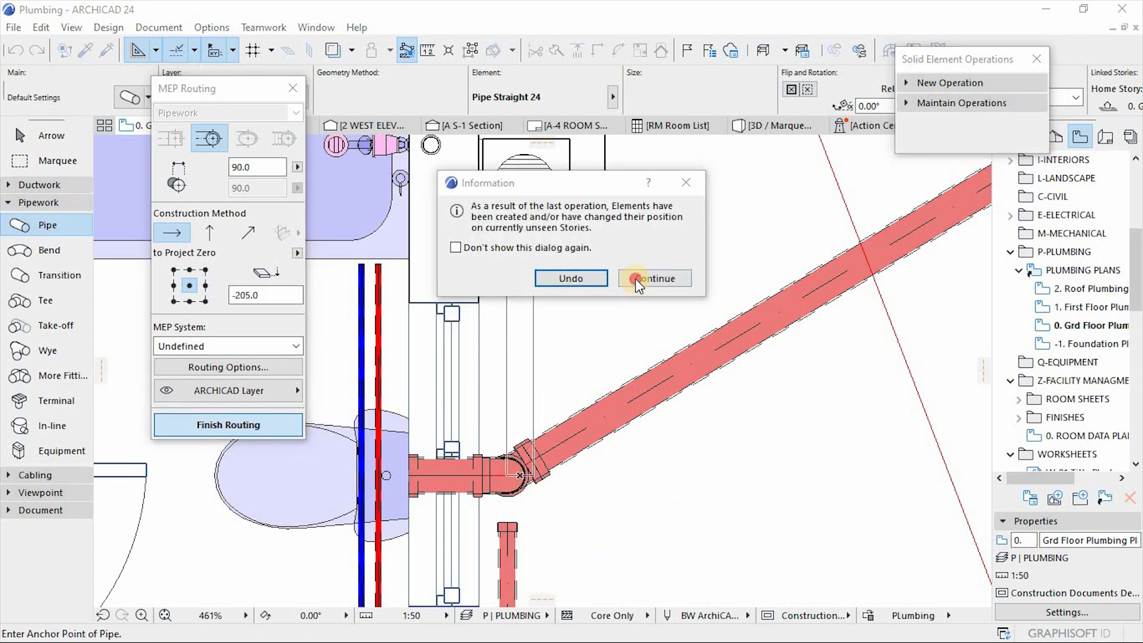
pyautogui.click(638, 279)
# Step: Draw a marquee around the bathroom with the bathtub, toilet and outdoor gully, and show that area in 3D
pyautogui.scroll(-8, 679, 372)
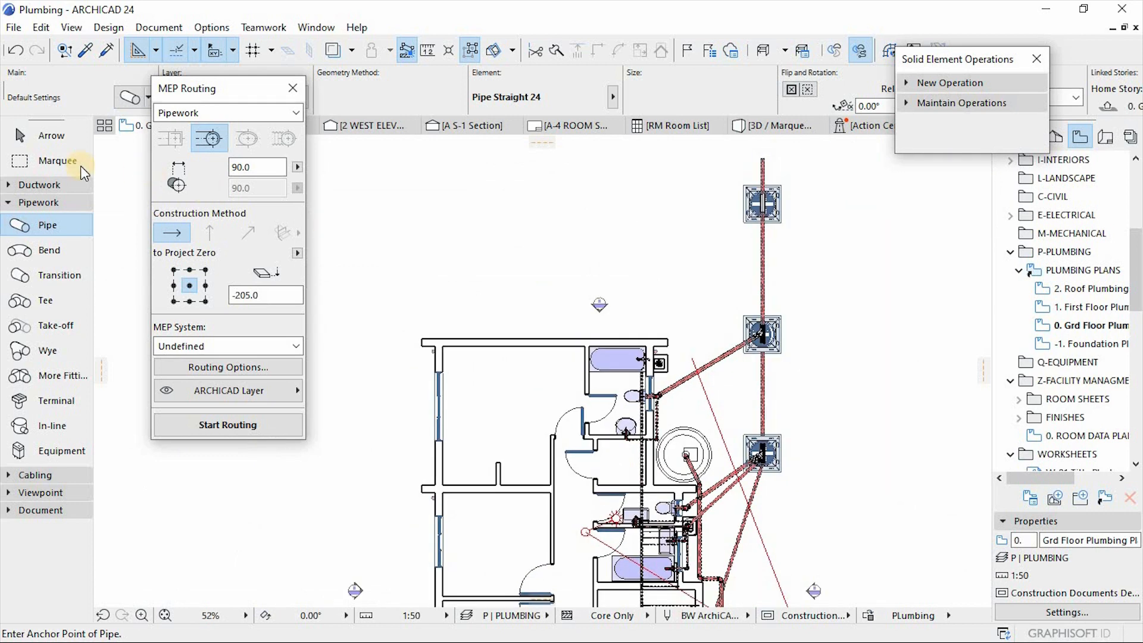
pyautogui.click(84, 173)
pyautogui.click(440, 304)
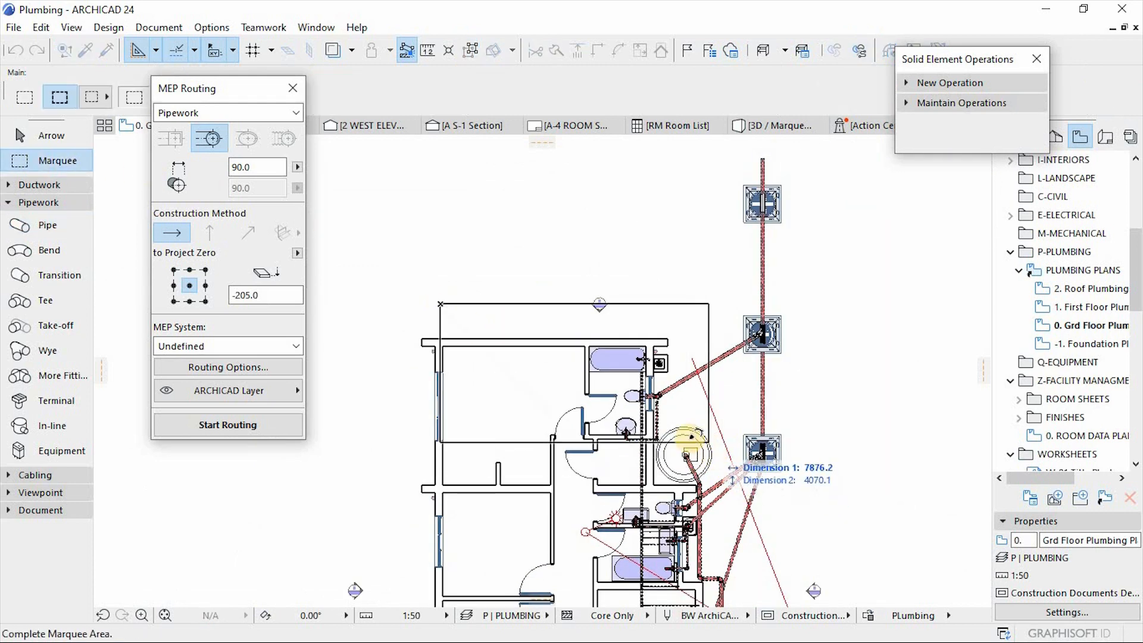
pyautogui.click(697, 430)
pyautogui.press('Escape')
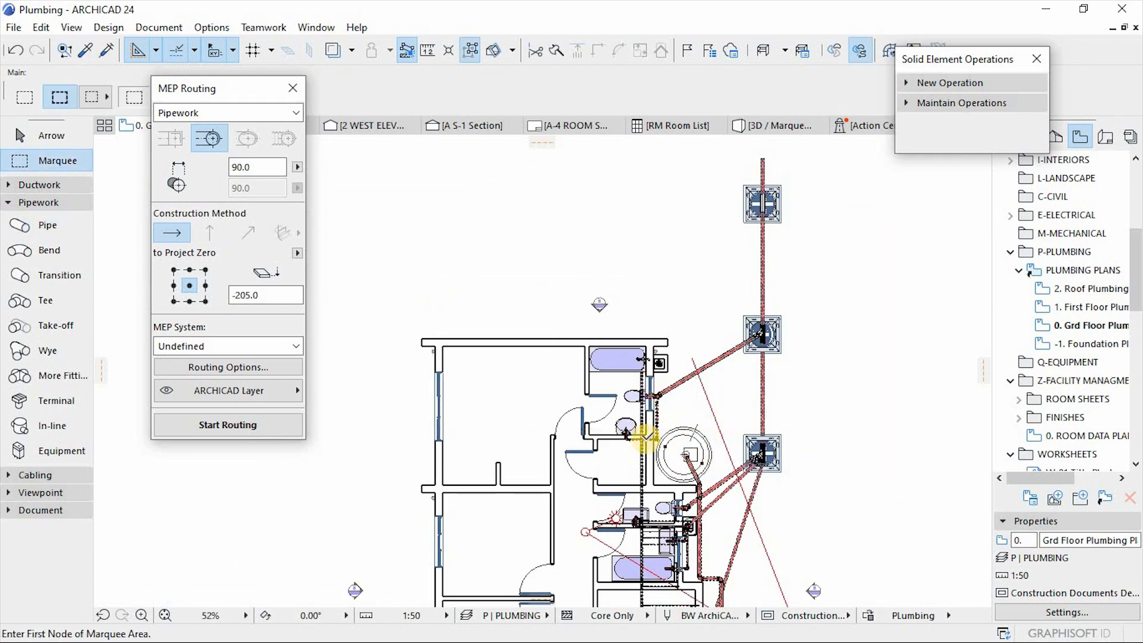
pyautogui.scroll(2, 646, 437)
pyautogui.click(548, 266)
pyautogui.click(725, 414)
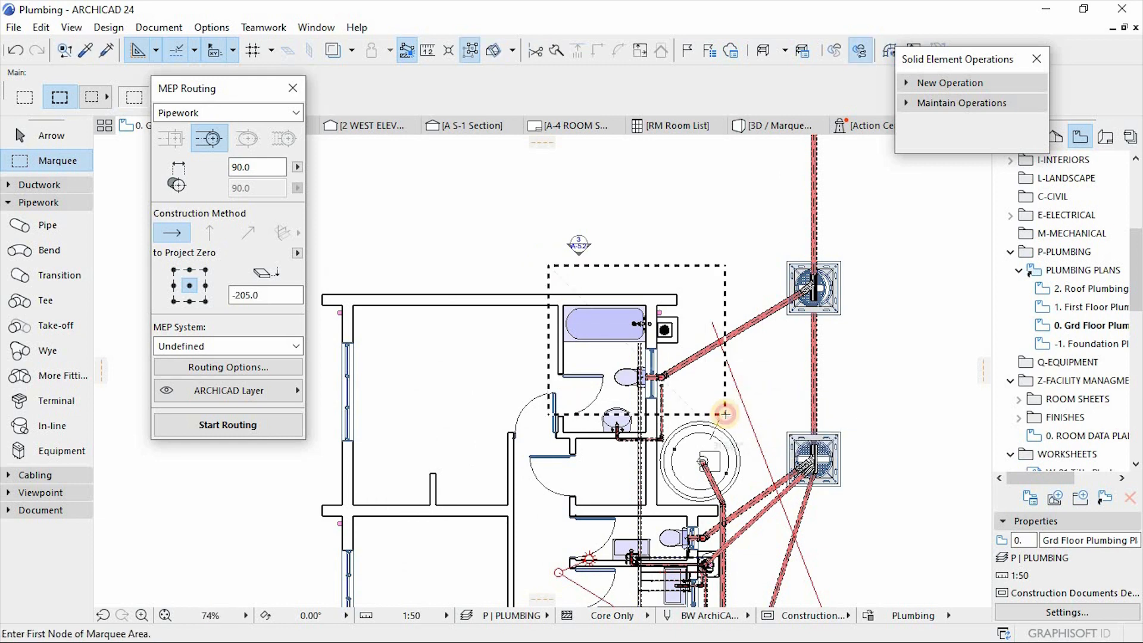
pyautogui.press('F5')
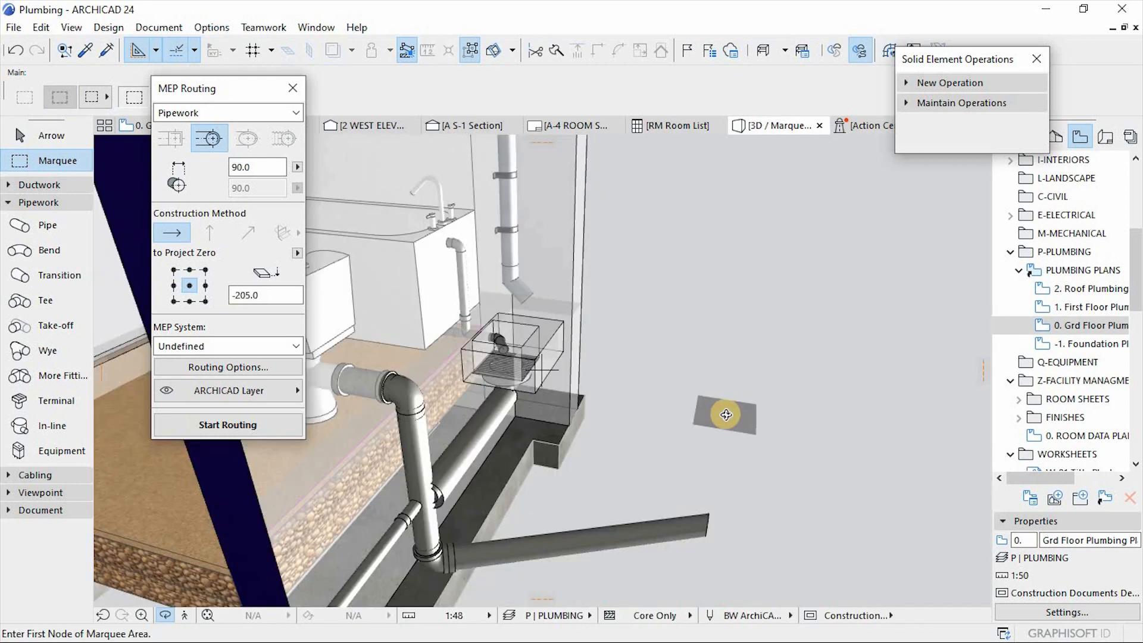
# Step: View the new gully drain pipe from outside in 3D, select it and close the MEP Routing palette
pyautogui.moveTo(701, 350); pyautogui.dragTo(576, 434)
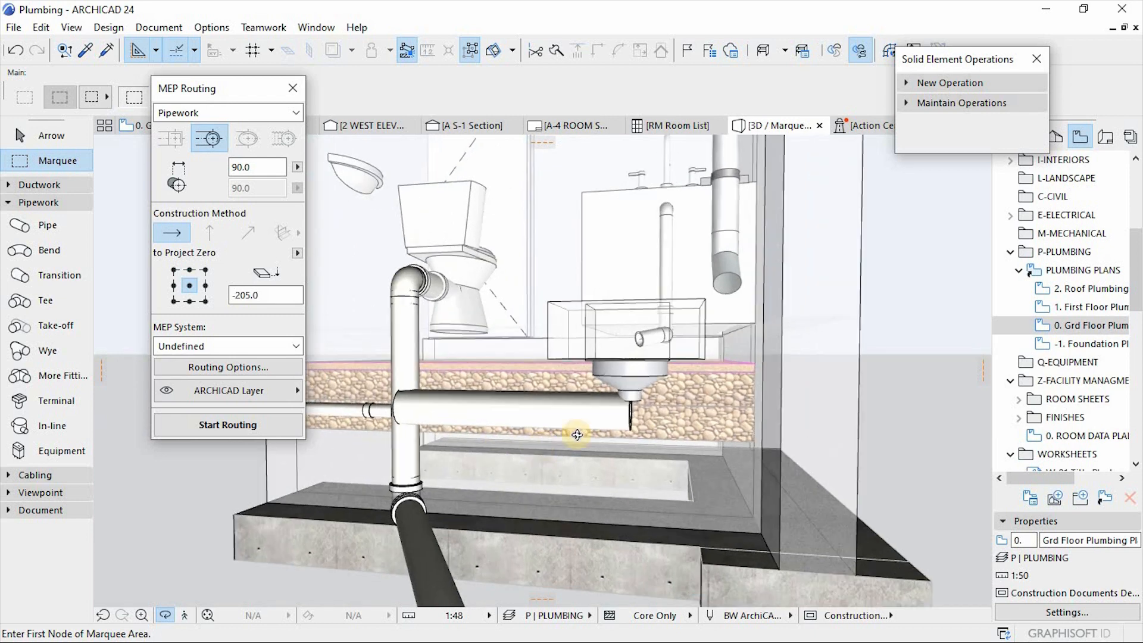
pyautogui.keyDown('shift'); pyautogui.moveTo(577, 434); pyautogui.dragTo(592, 407, button='middle'); pyautogui.keyUp('shift')
pyautogui.press('Escape')
pyautogui.click(538, 409)
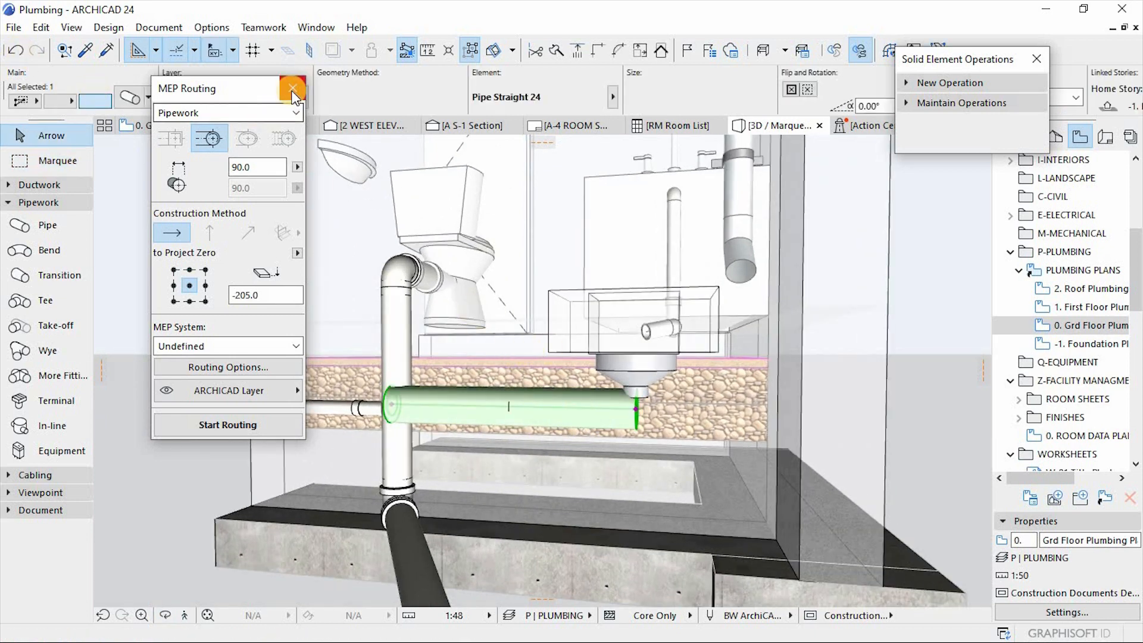
pyautogui.click(292, 89)
# Step: Set the gully drain pipe's insulation thickness to 2.0 and its MEP system to Plumbing-Sewage
pyautogui.click(549, 397)
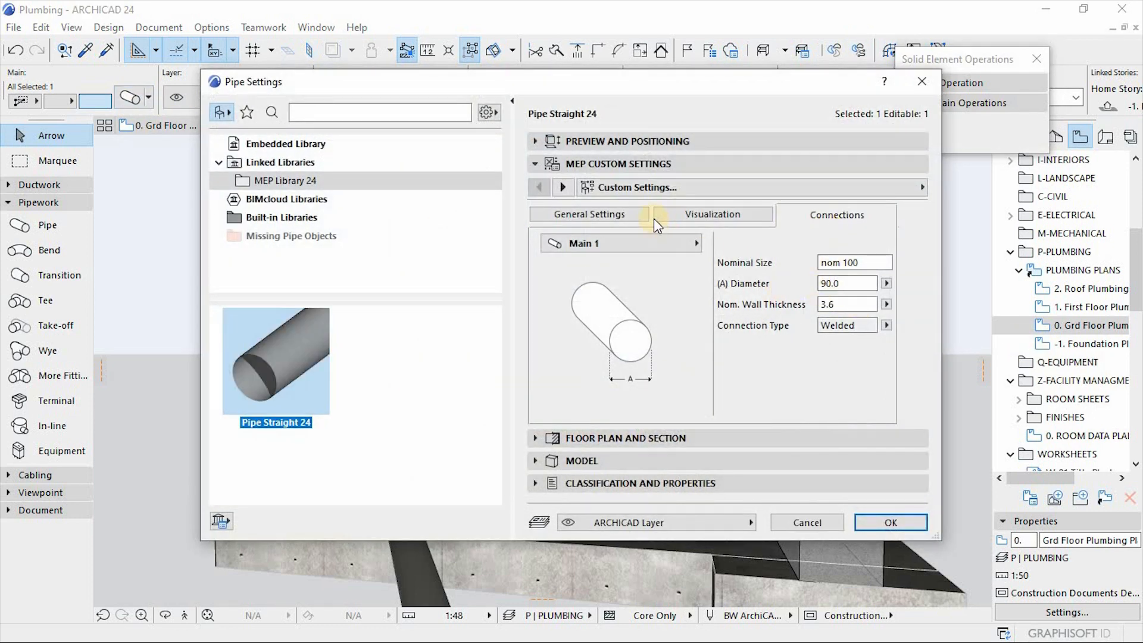
pyautogui.click(560, 214)
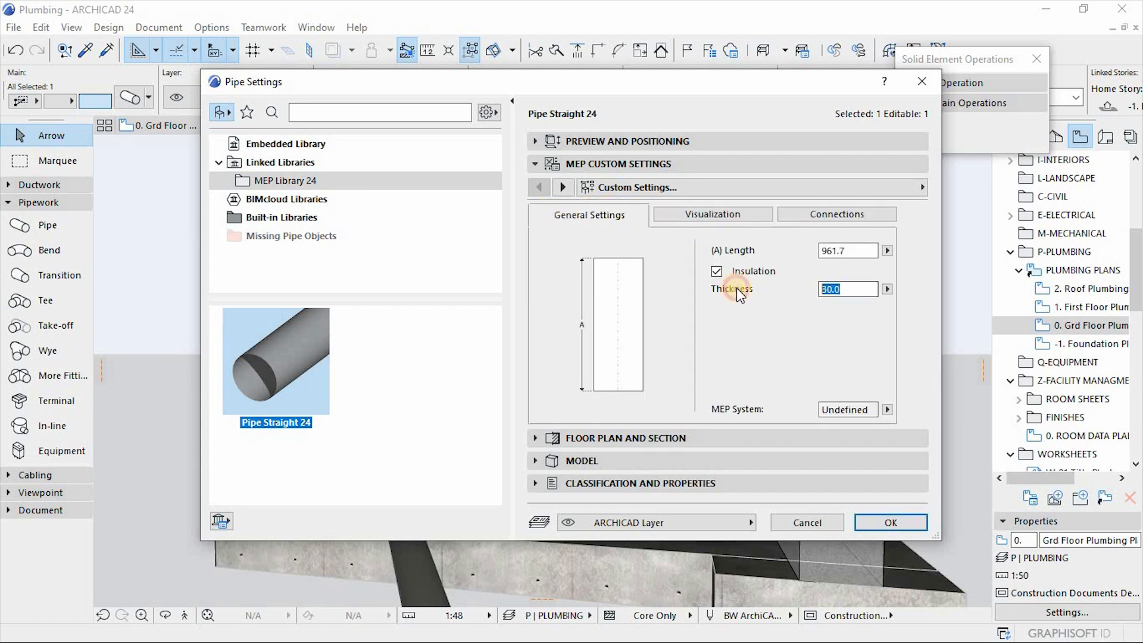
pyautogui.write('2')
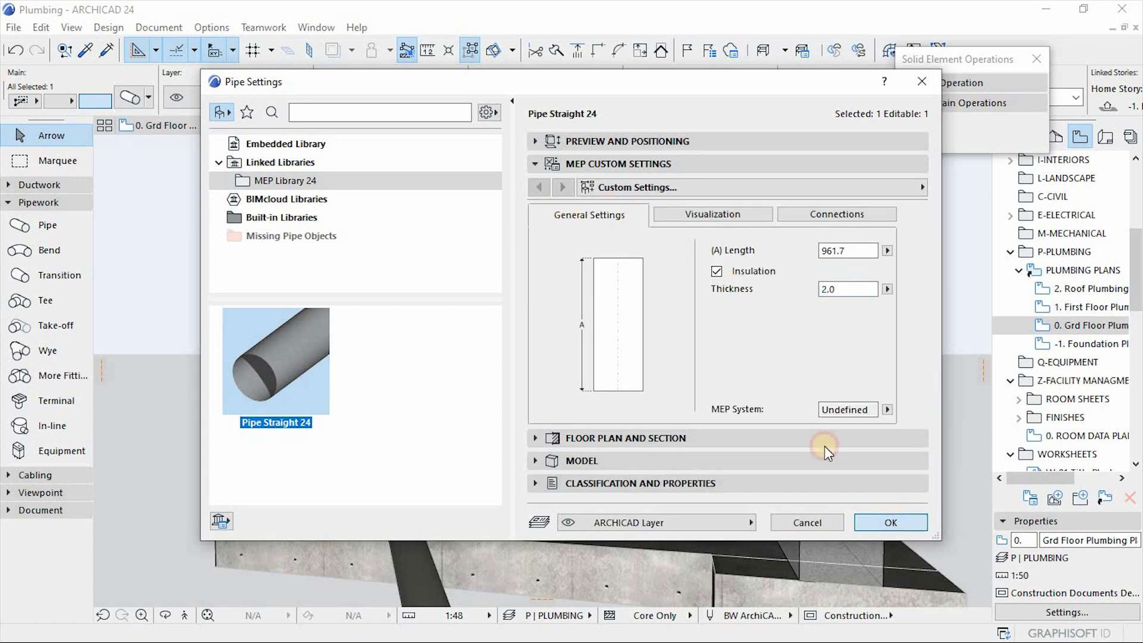
pyautogui.press('Return')
pyautogui.click(134, 98)
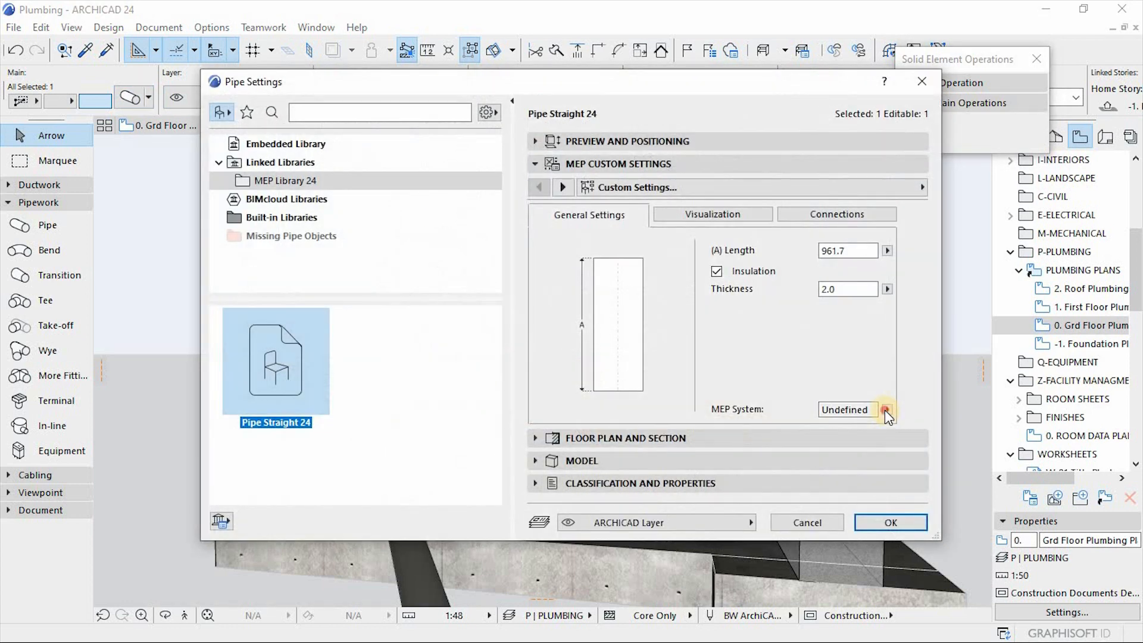
pyautogui.click(886, 410)
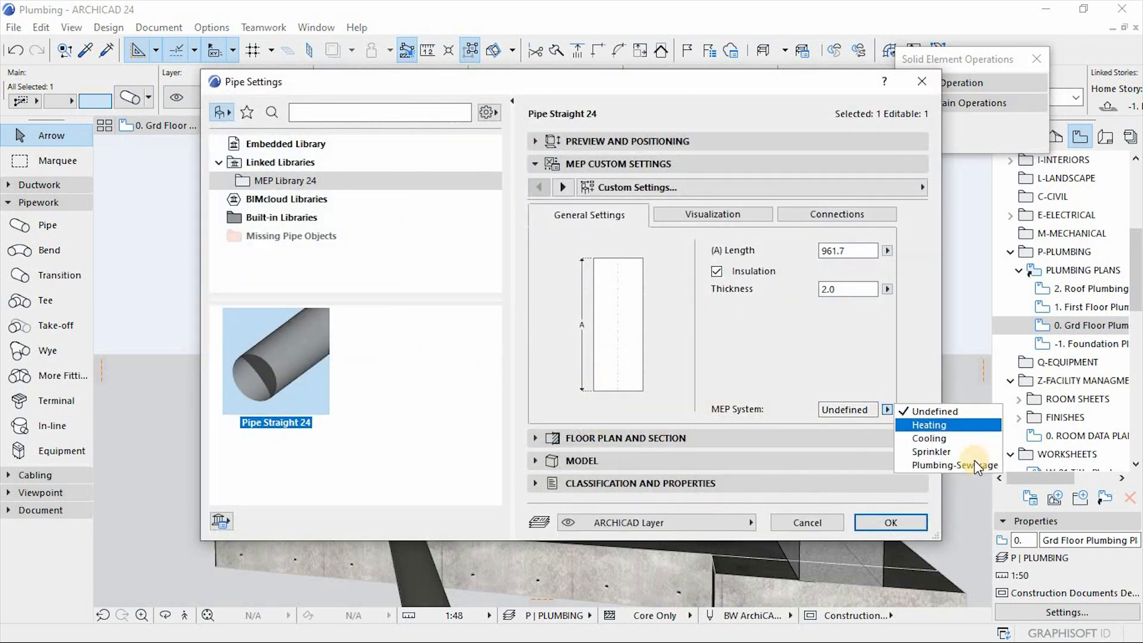
pyautogui.click(942, 465)
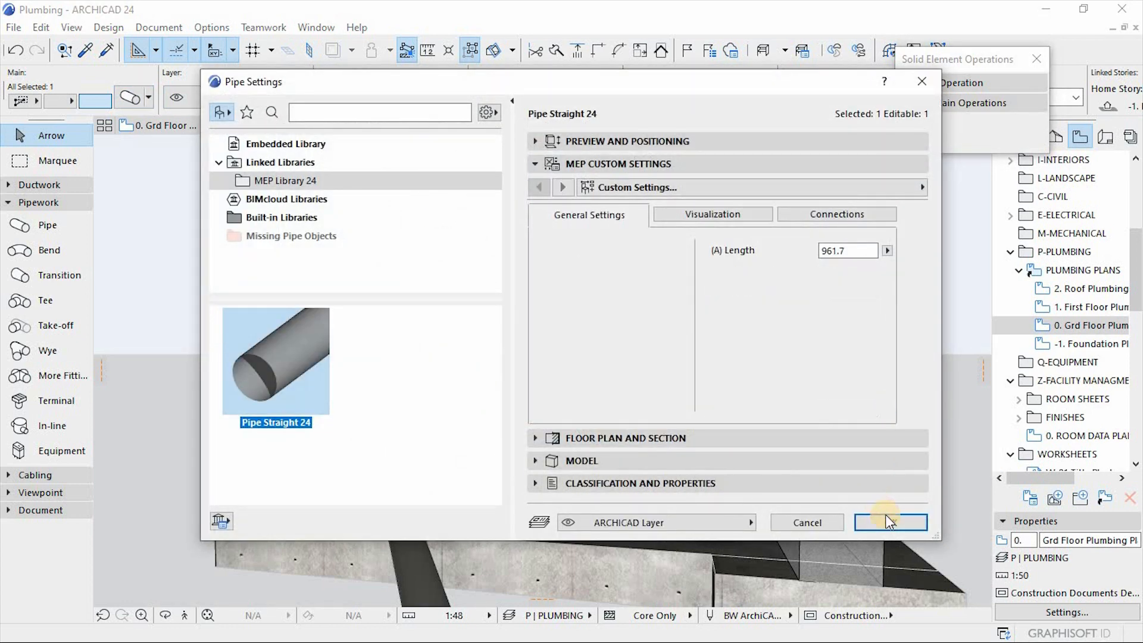
pyautogui.click(890, 522)
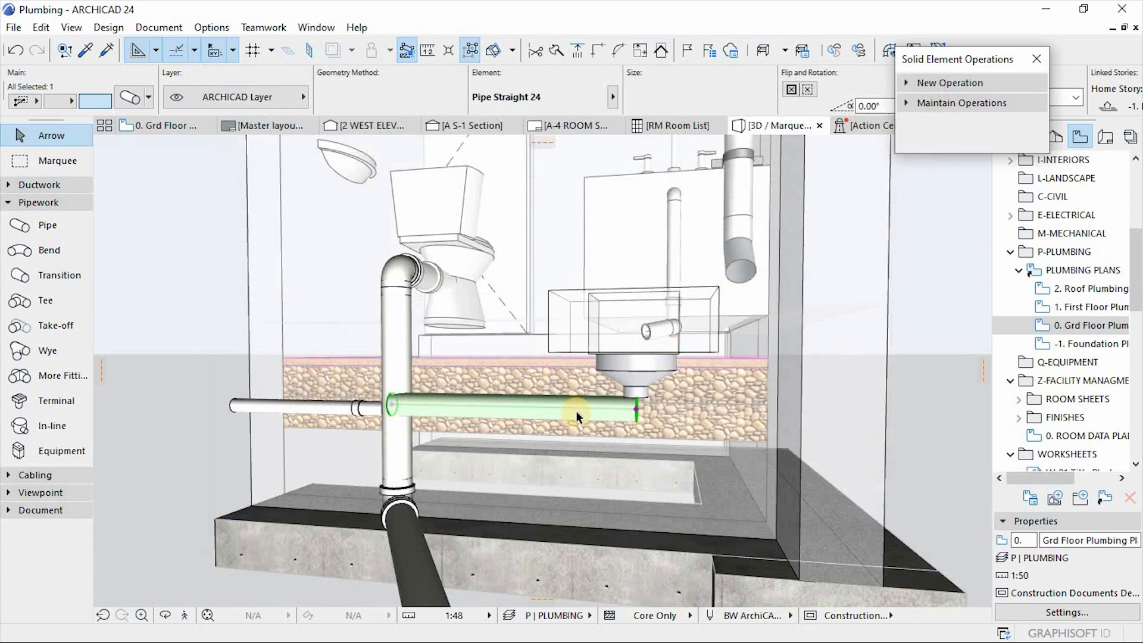
# Step: Set the gully drain pipe's connection diameter to 50.0 and its nominal wall thickness to 2.0
pyautogui.scroll(3, 578, 414)
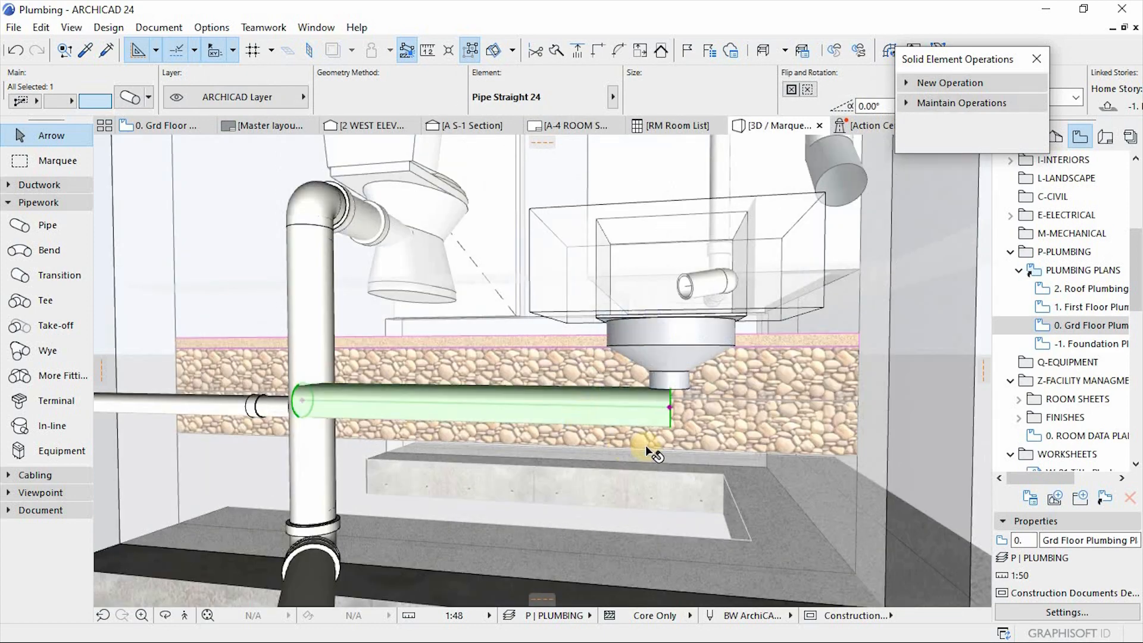
pyautogui.keyDown('shift'); pyautogui.moveTo(671, 449); pyautogui.dragTo(329, 254, button='middle'); pyautogui.keyUp('shift')
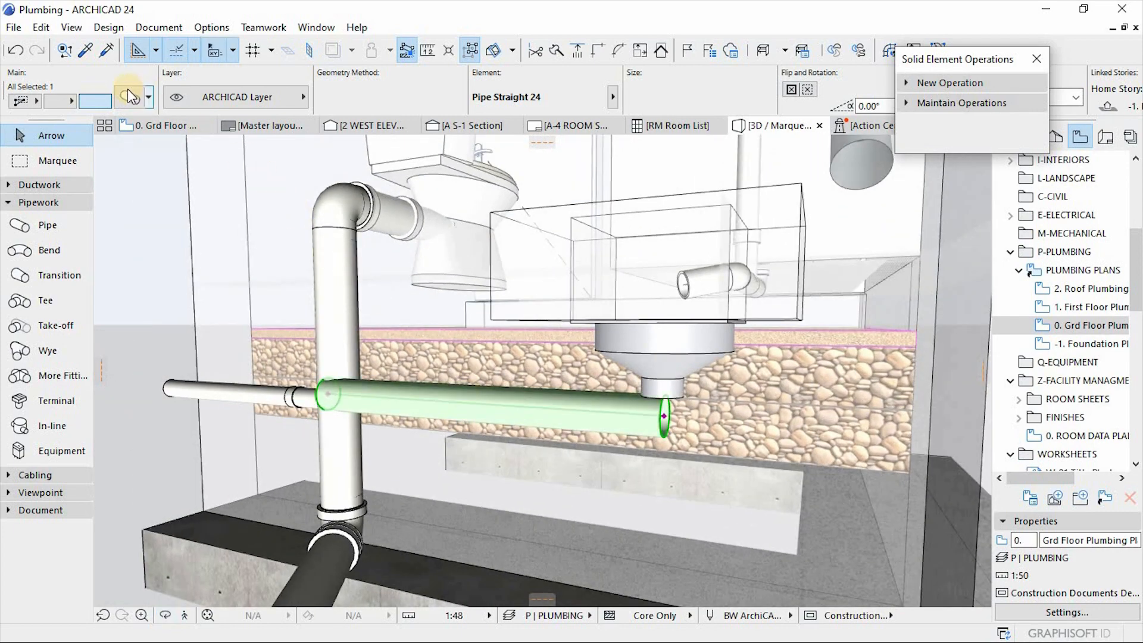
pyautogui.hotkey('ctrl', 't')
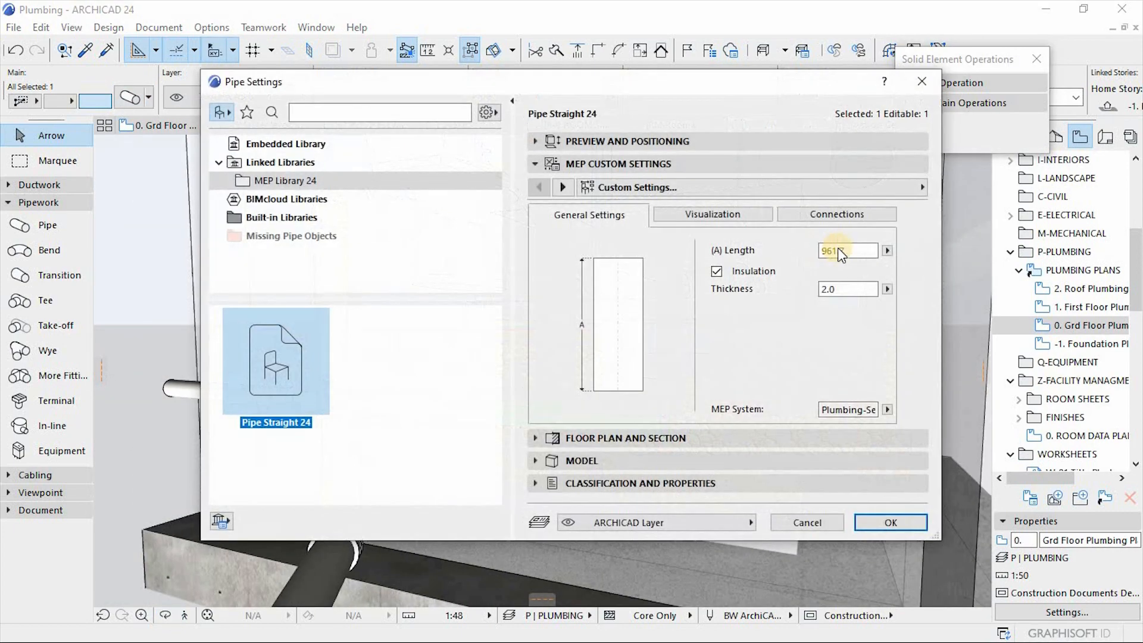
pyautogui.click(851, 218)
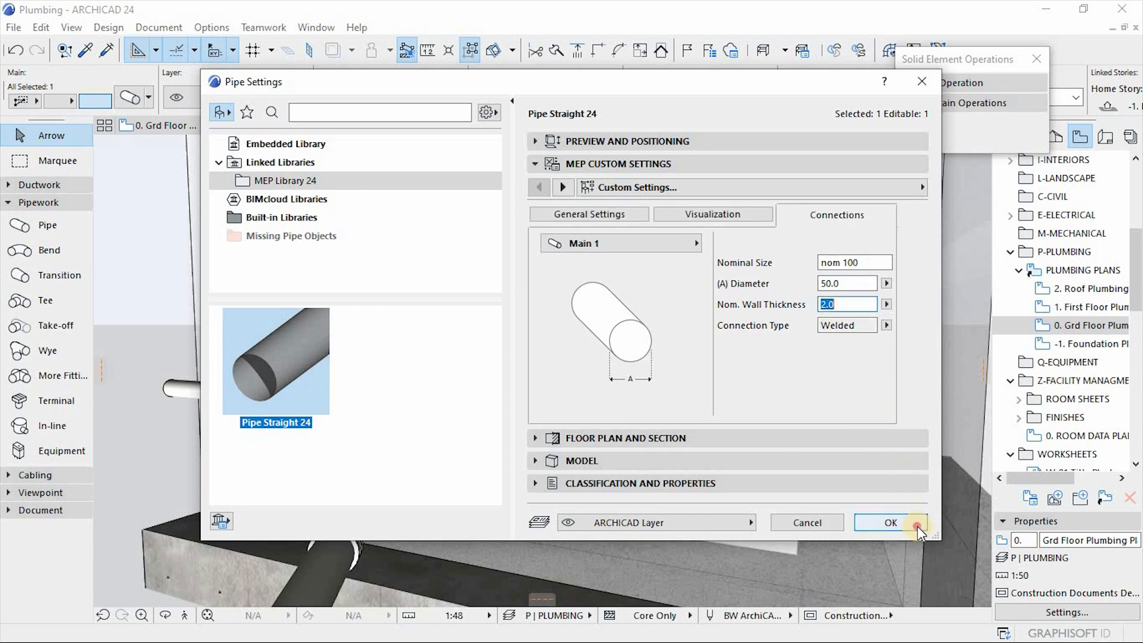
pyautogui.click(866, 522)
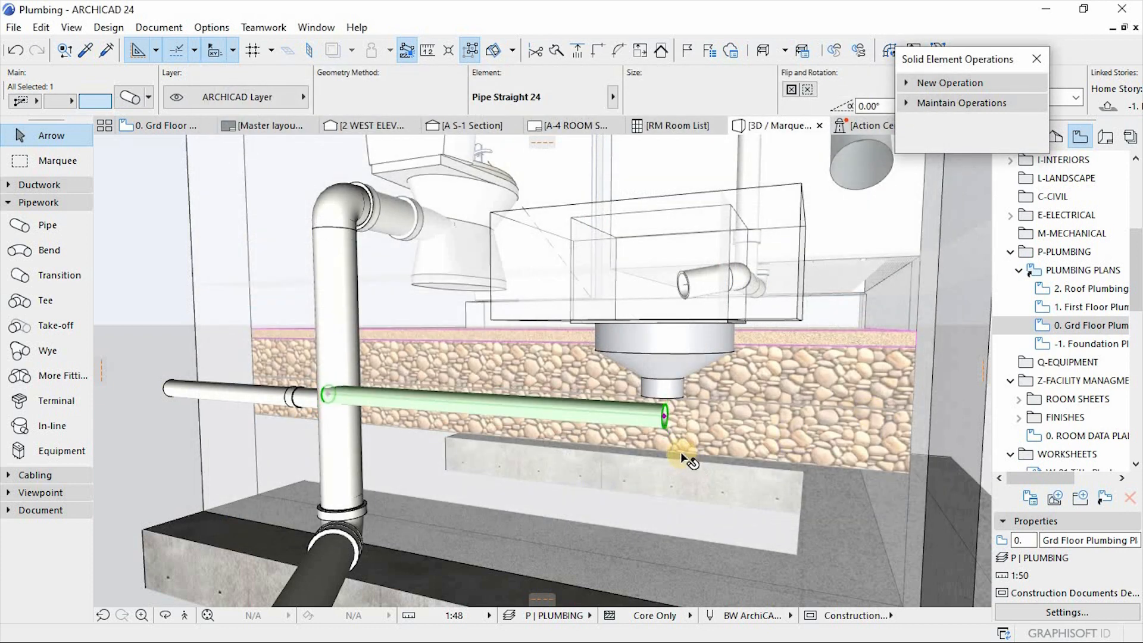
# Step: Shorten the gully drain pipe by stretching its end at the vertical soil pipe back towards the gully
pyautogui.keyDown('shift'); pyautogui.moveTo(679, 458); pyautogui.dragTo(302, 405, button='middle'); pyautogui.keyUp('shift')
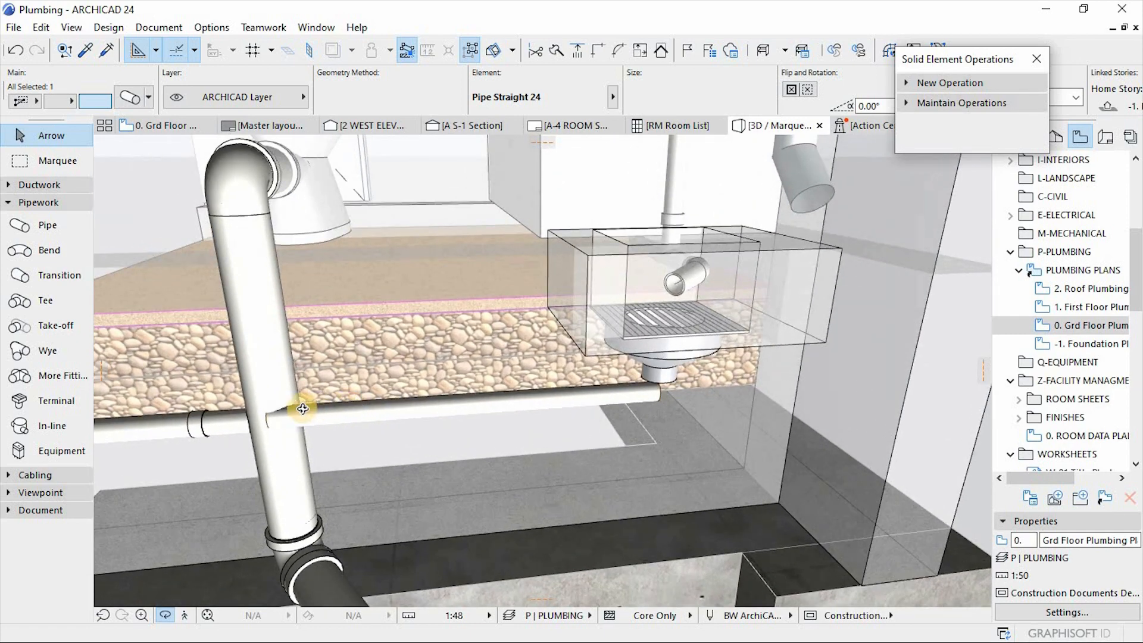
pyautogui.click(271, 421)
pyautogui.click(394, 493)
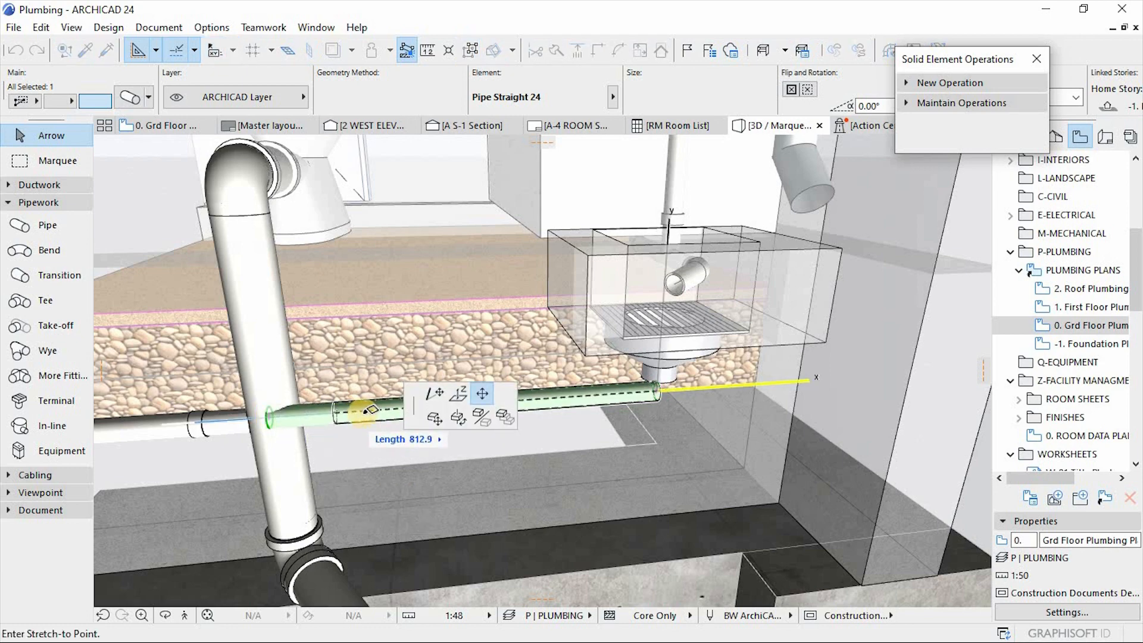
pyautogui.click(655, 412)
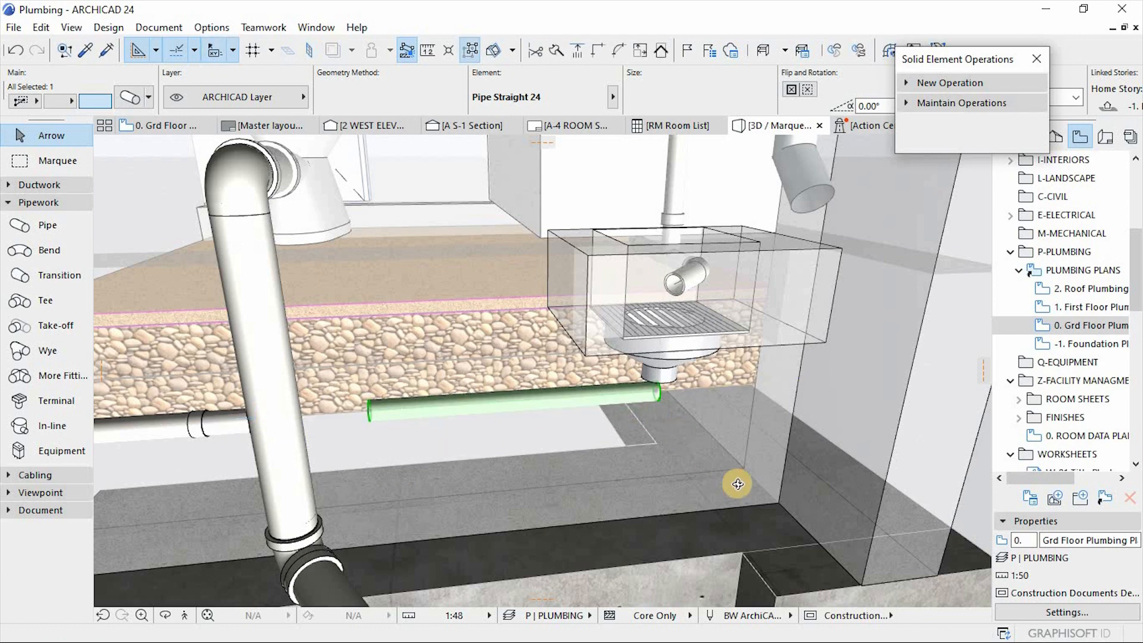
# Step: Set the shortened gully drain pipe's plan symbol contour pen to black and choose a new centerline pen
pyautogui.keyDown('shift'); pyautogui.moveTo(734, 480); pyautogui.dragTo(669, 416, button='middle'); pyautogui.keyUp('shift')
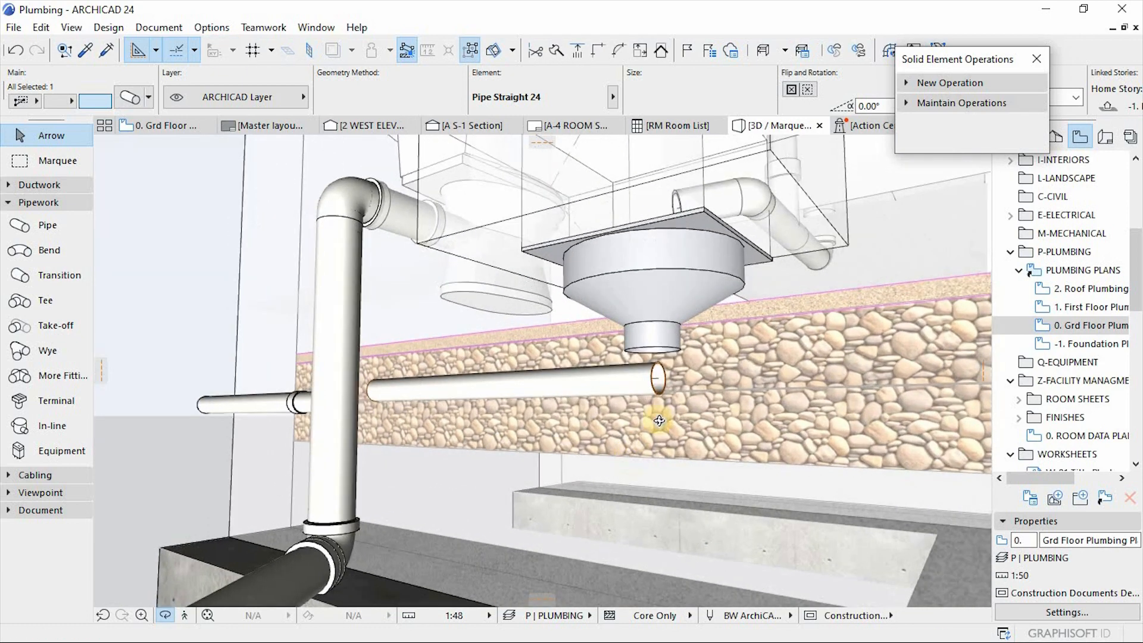
pyautogui.scroll(3, 678, 400)
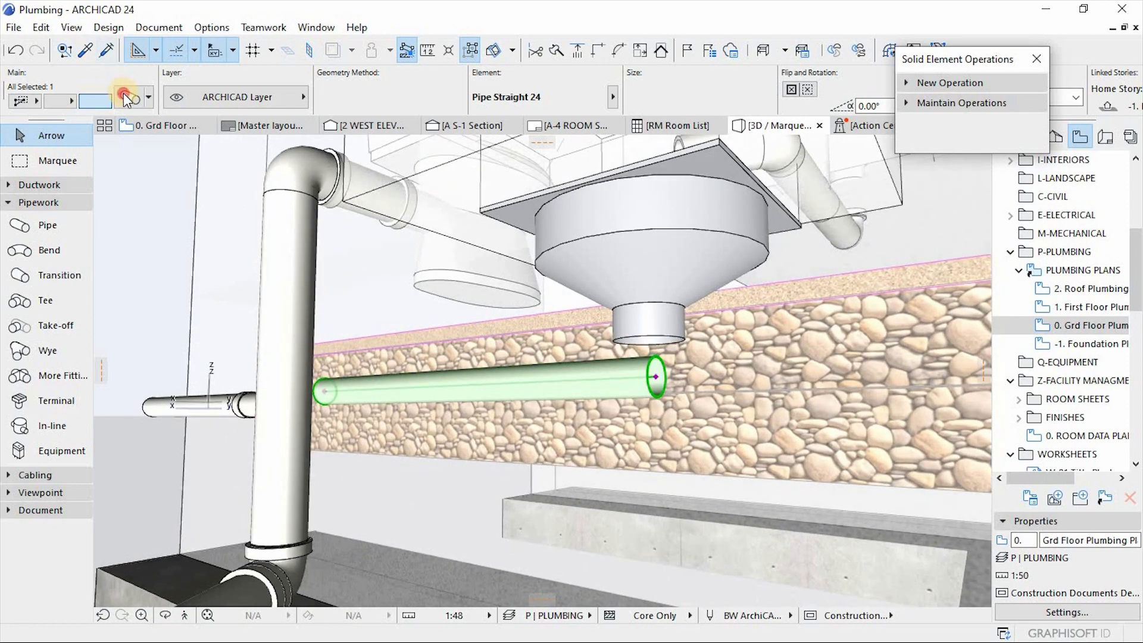
pyautogui.hotkey('ctrl', 't')
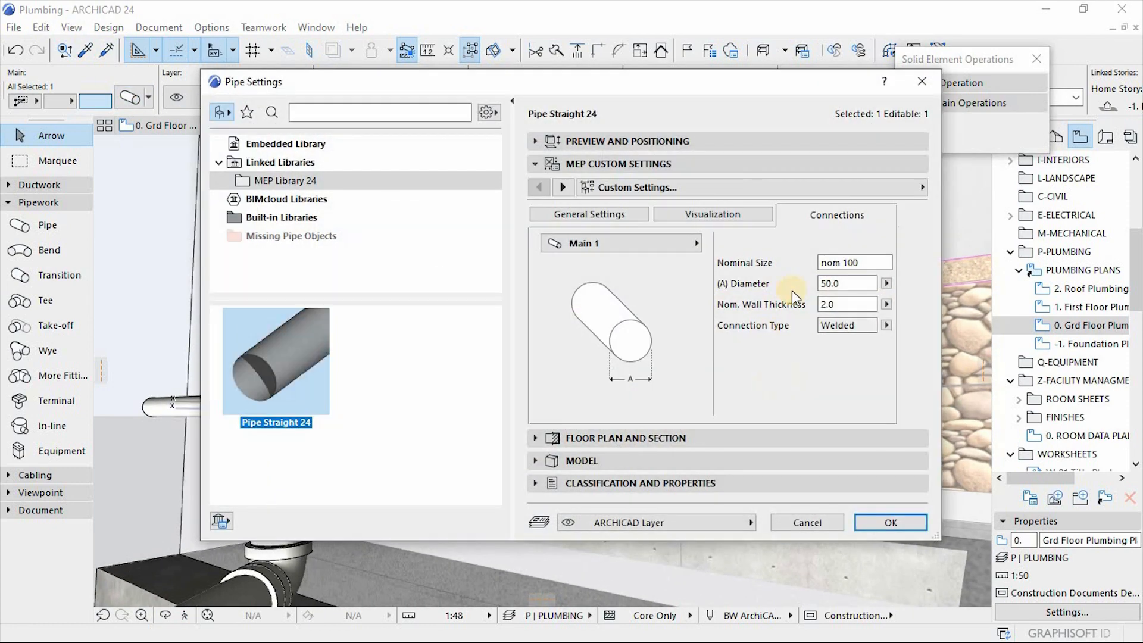
pyautogui.click(701, 215)
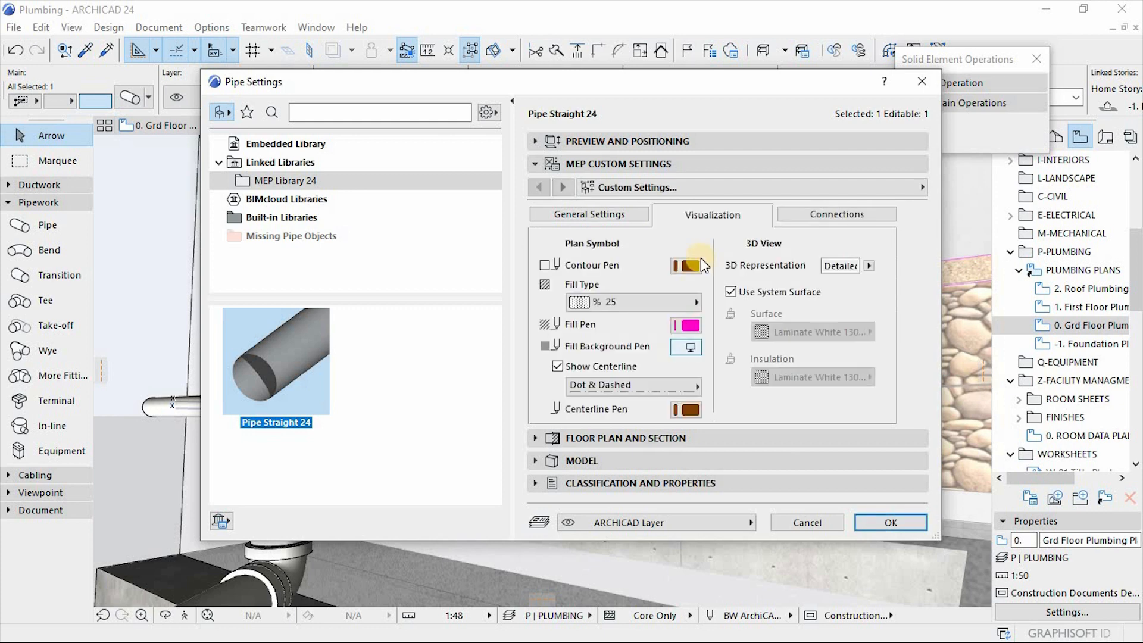
pyautogui.click(693, 266)
pyautogui.click(786, 259)
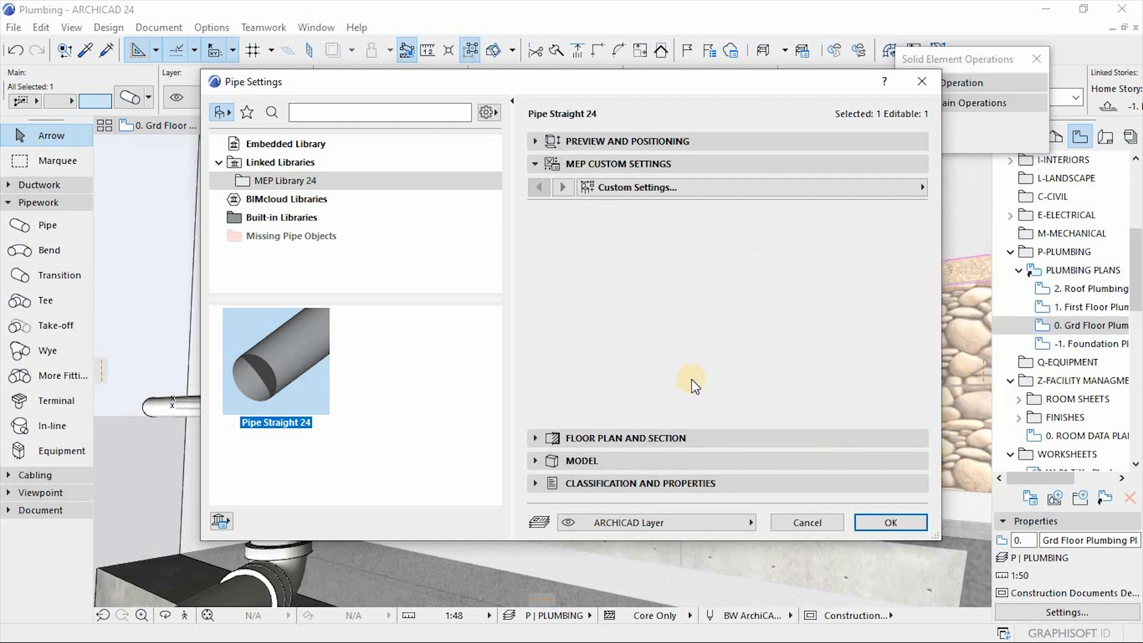
pyautogui.click(686, 409)
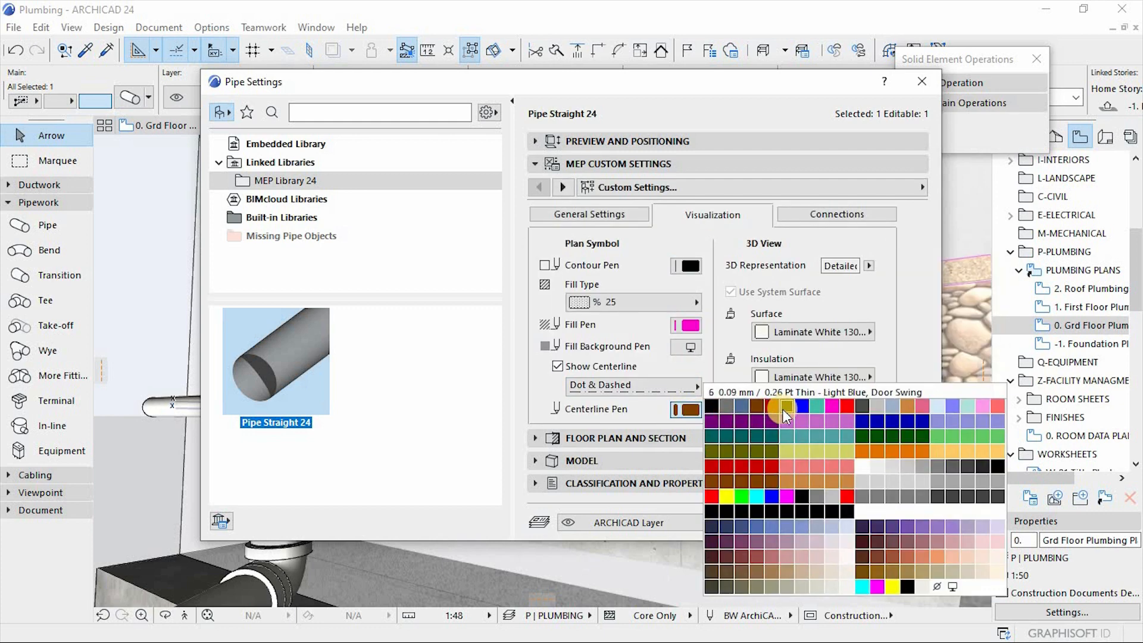
pyautogui.click(786, 415)
pyautogui.click(884, 520)
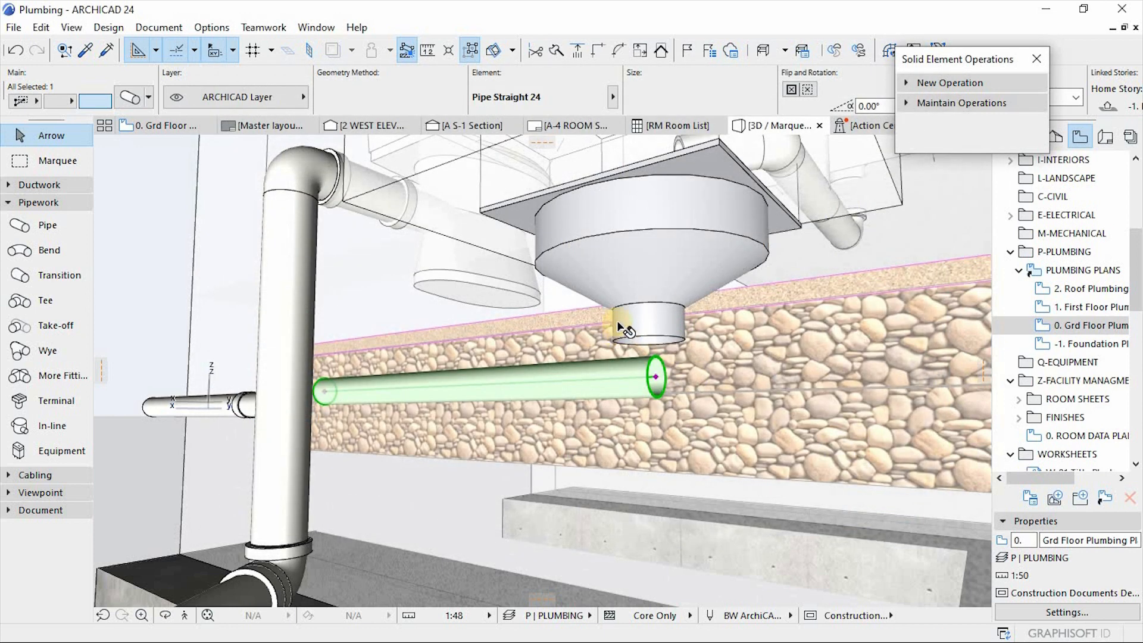
# Step: Place a pipe bend on the underside of the gully's outlet, directed towards the drain pipe
pyautogui.press('o')
pyautogui.moveTo(552, 421); pyautogui.dragTo(669, 368)
pyautogui.scroll(2, 669, 368)
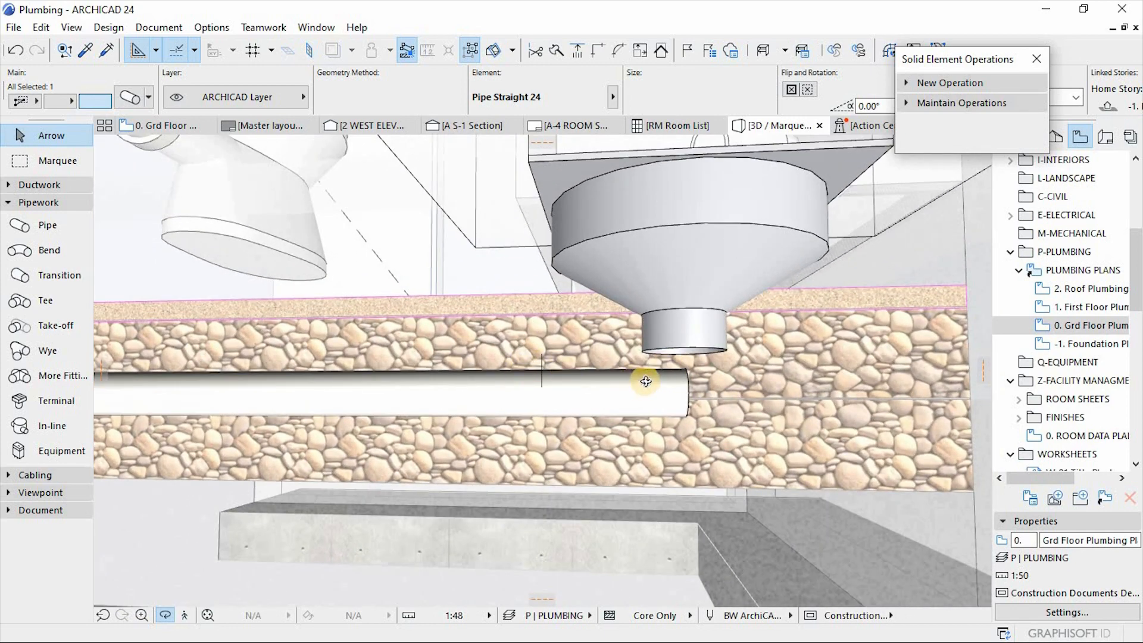
pyautogui.moveTo(646, 380); pyautogui.dragTo(633, 376)
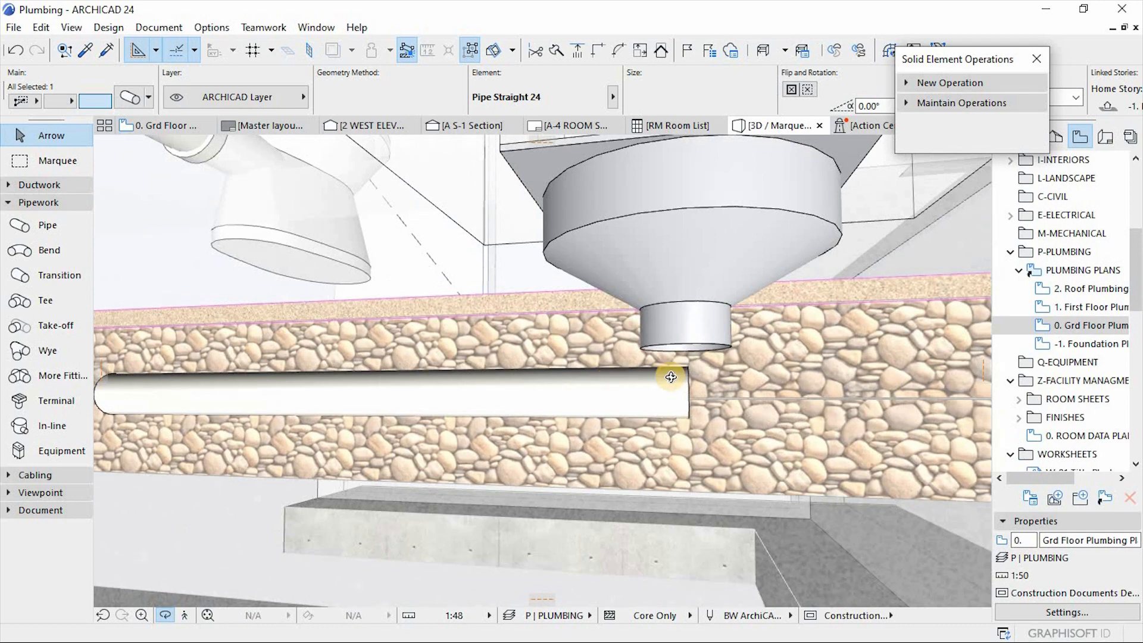
pyautogui.moveTo(671, 378); pyautogui.dragTo(631, 271)
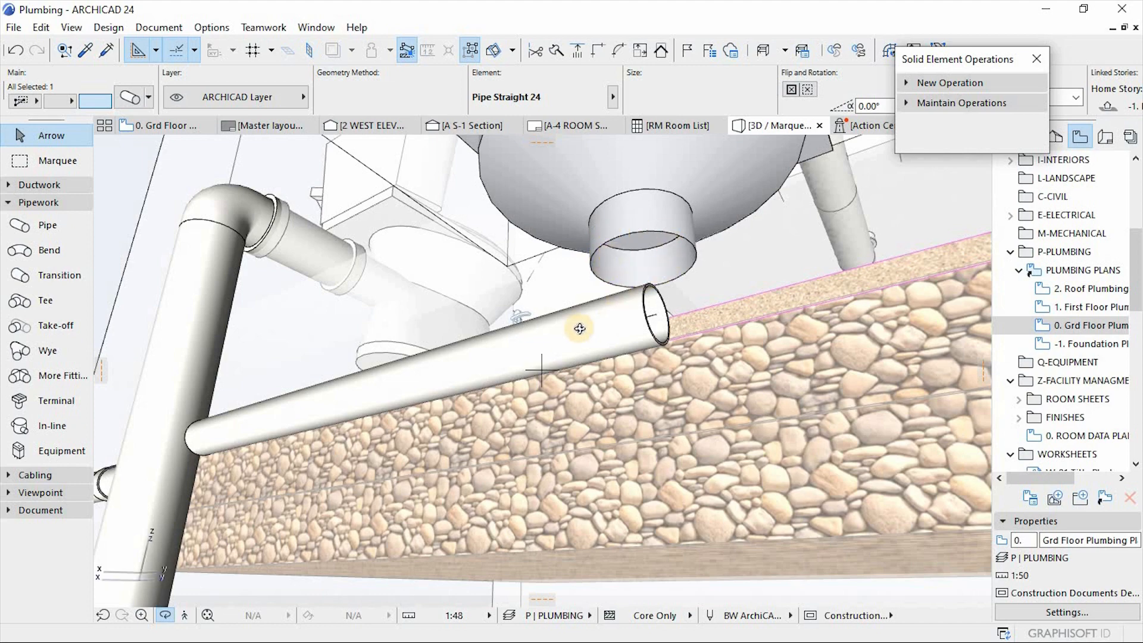
pyautogui.moveTo(602, 339); pyautogui.dragTo(638, 282)
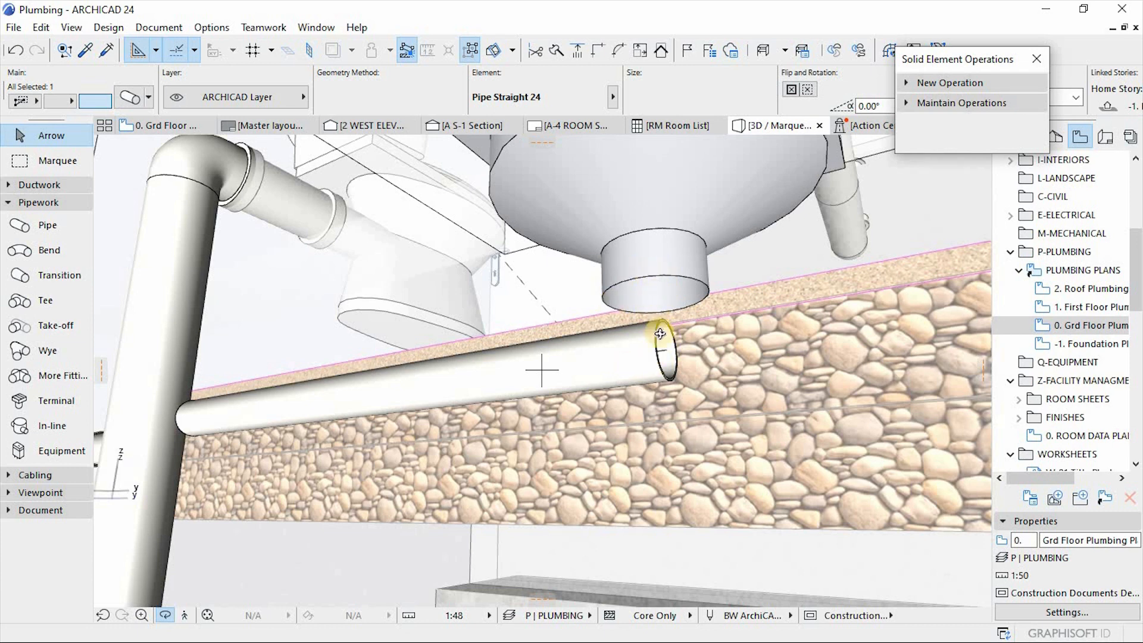
pyautogui.scroll(1, 655, 290)
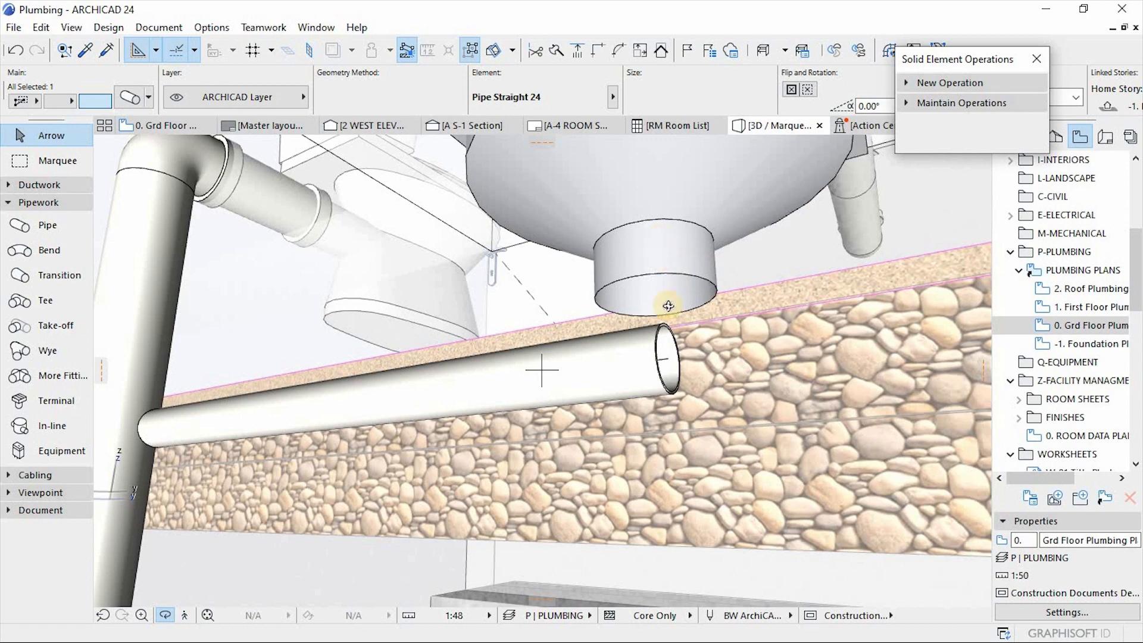
pyautogui.moveTo(667, 306); pyautogui.dragTo(652, 351)
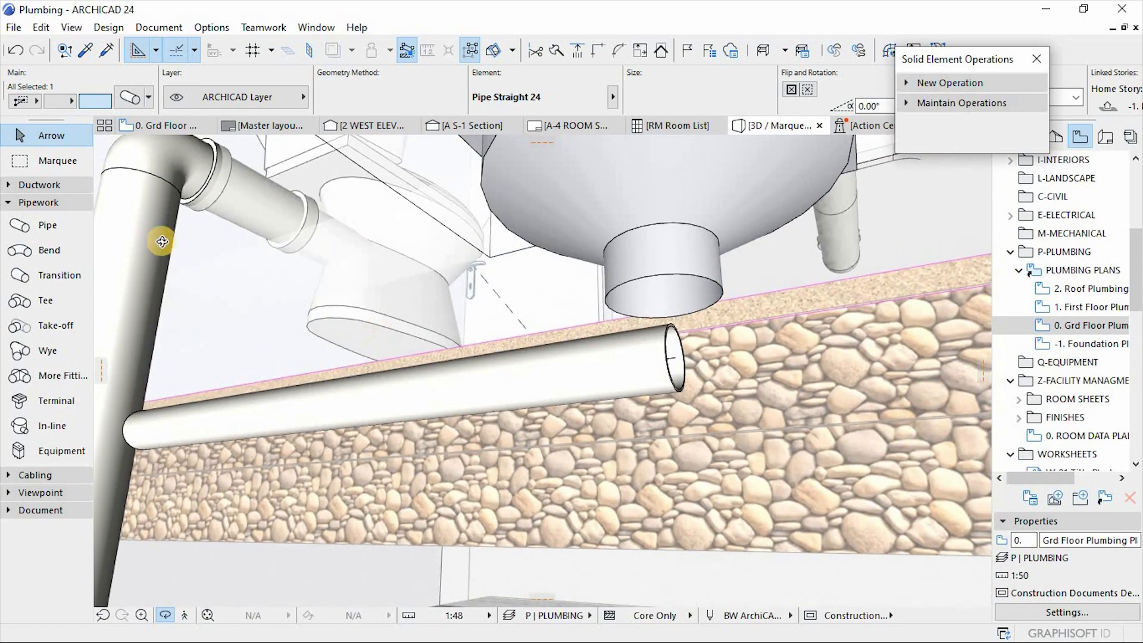
pyautogui.click(47, 230)
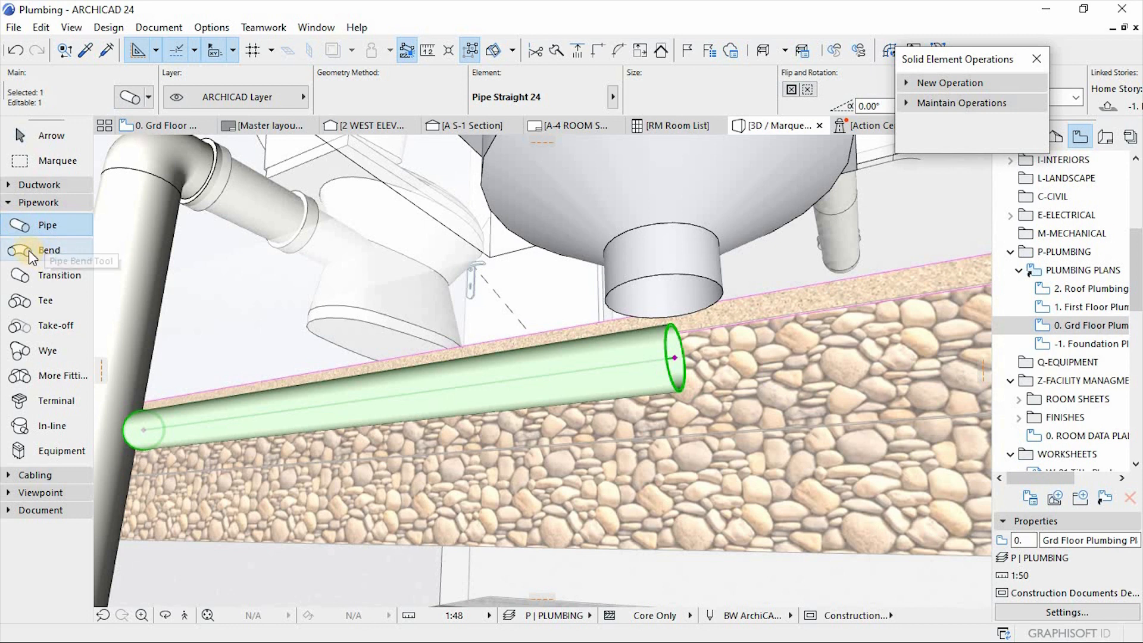
pyautogui.click(29, 250)
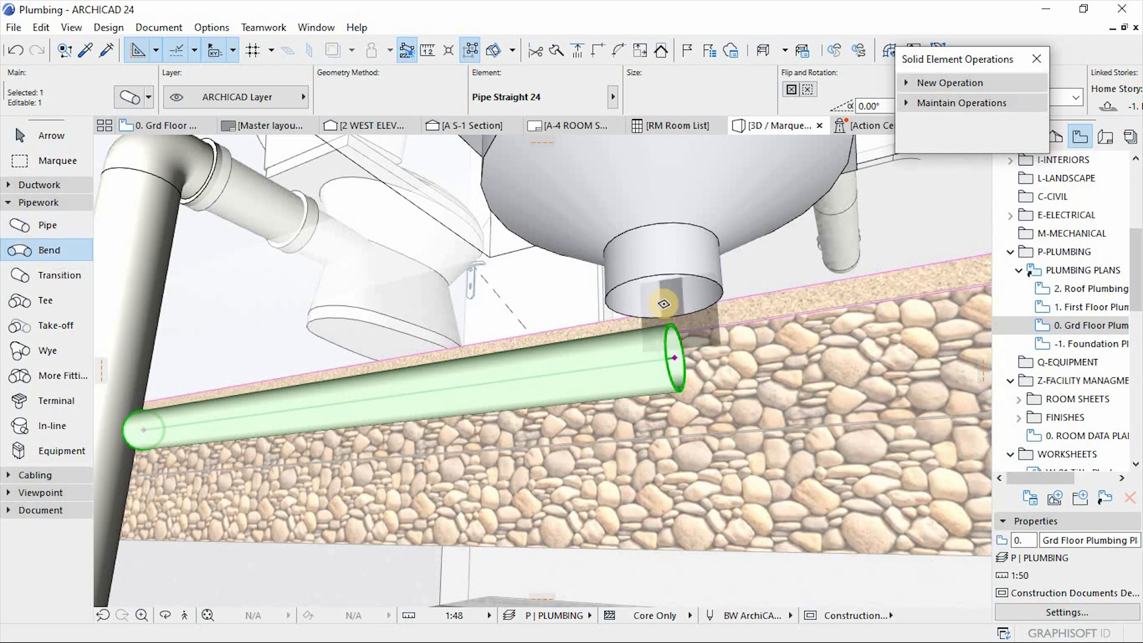
pyautogui.press('Escape')
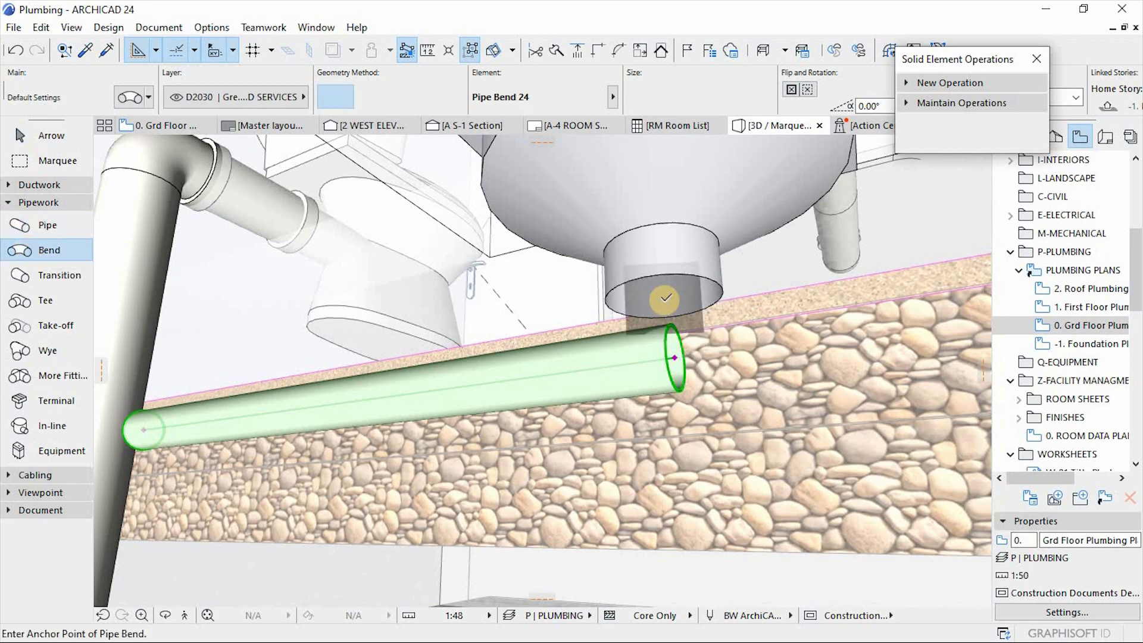
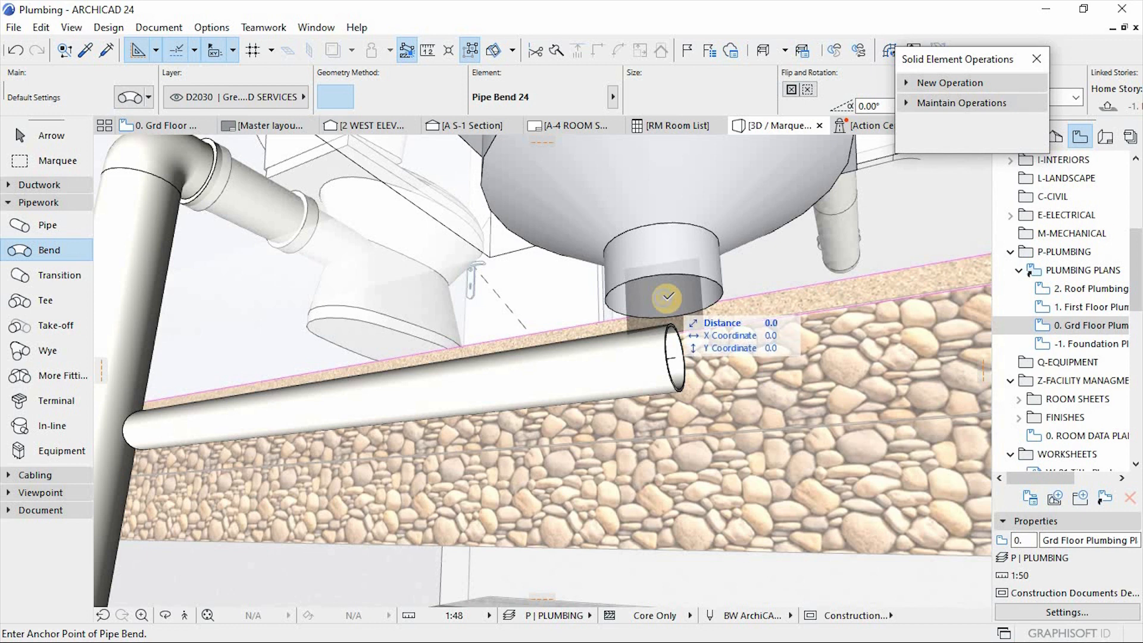
pyautogui.click(667, 297)
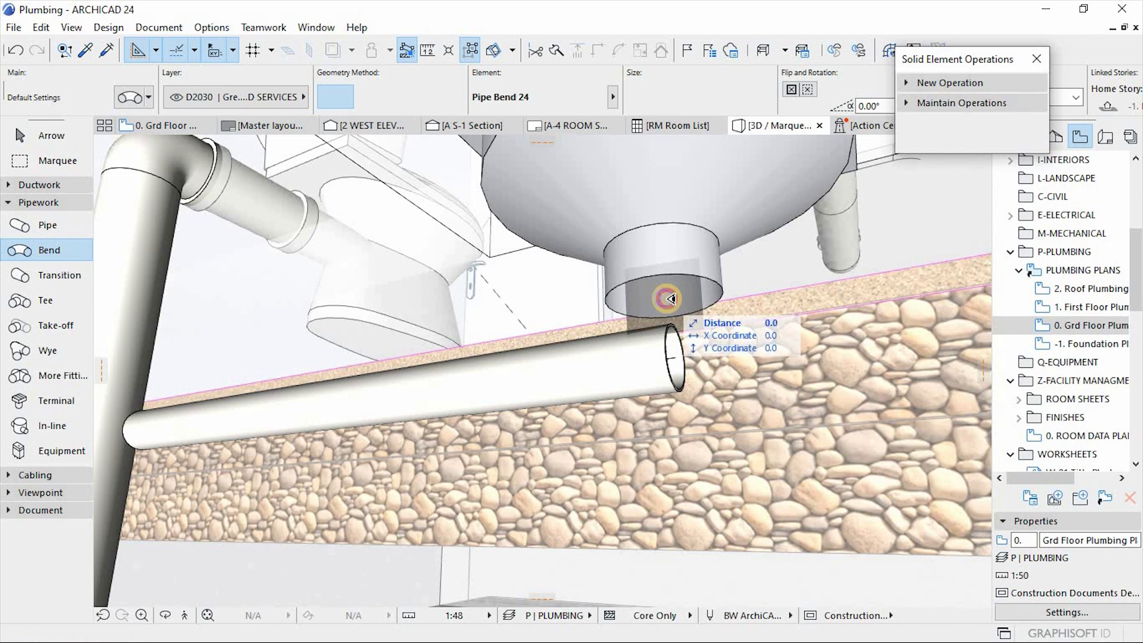
pyautogui.click(534, 314)
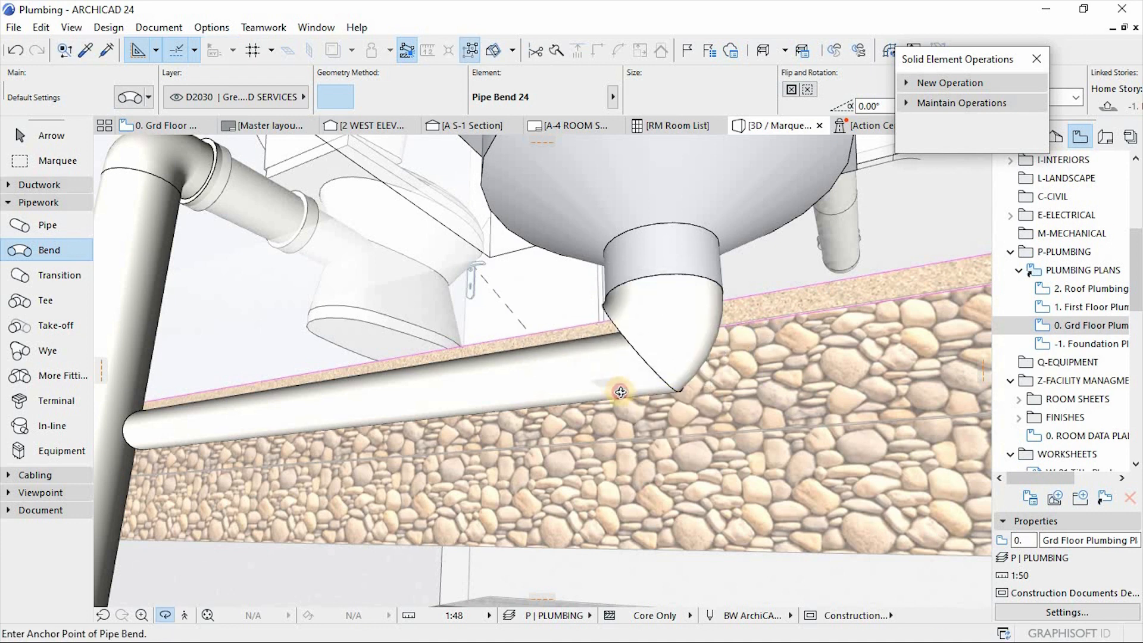
# Step: Increase the bend angle of the gully's pipe bend so its open end faces along the horizontal drain pipe
pyautogui.keyDown('shift'); pyautogui.moveTo(613, 382); pyautogui.dragTo(773, 416, button='middle'); pyautogui.keyUp('shift')
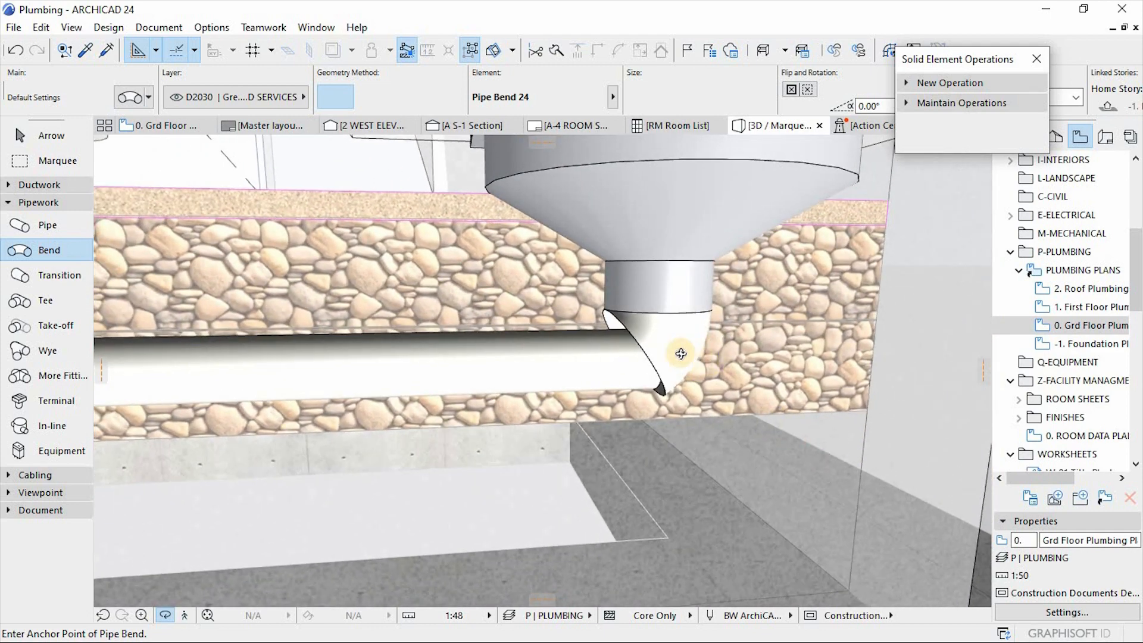
pyautogui.press('Escape')
pyautogui.click(667, 348)
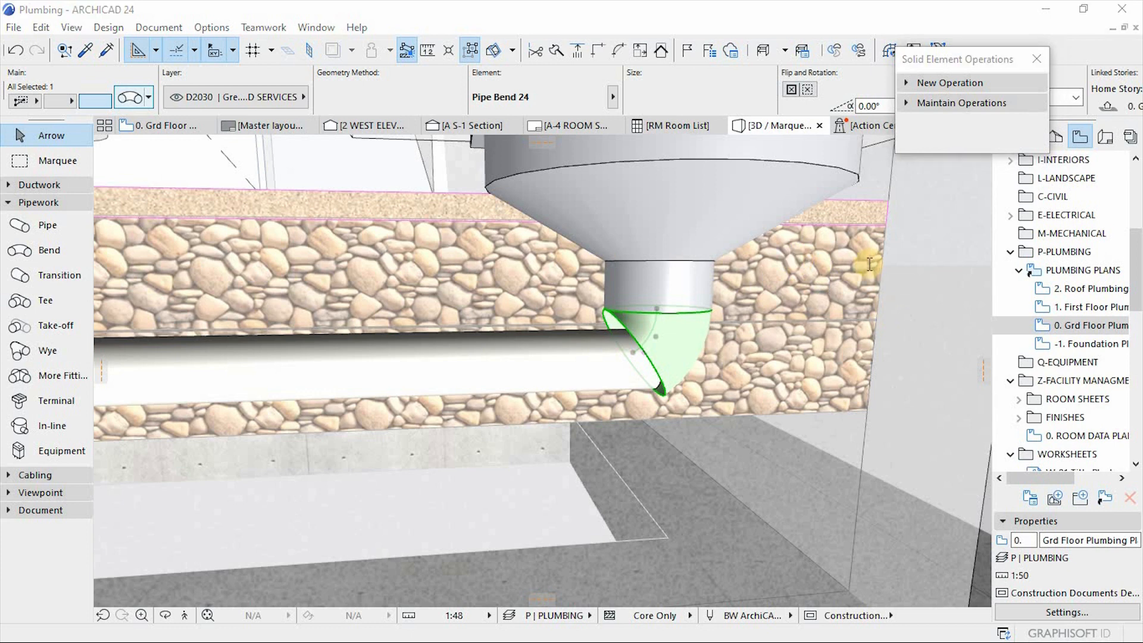
pyautogui.hotkey('ctrl', 't')
pyautogui.click(846, 253)
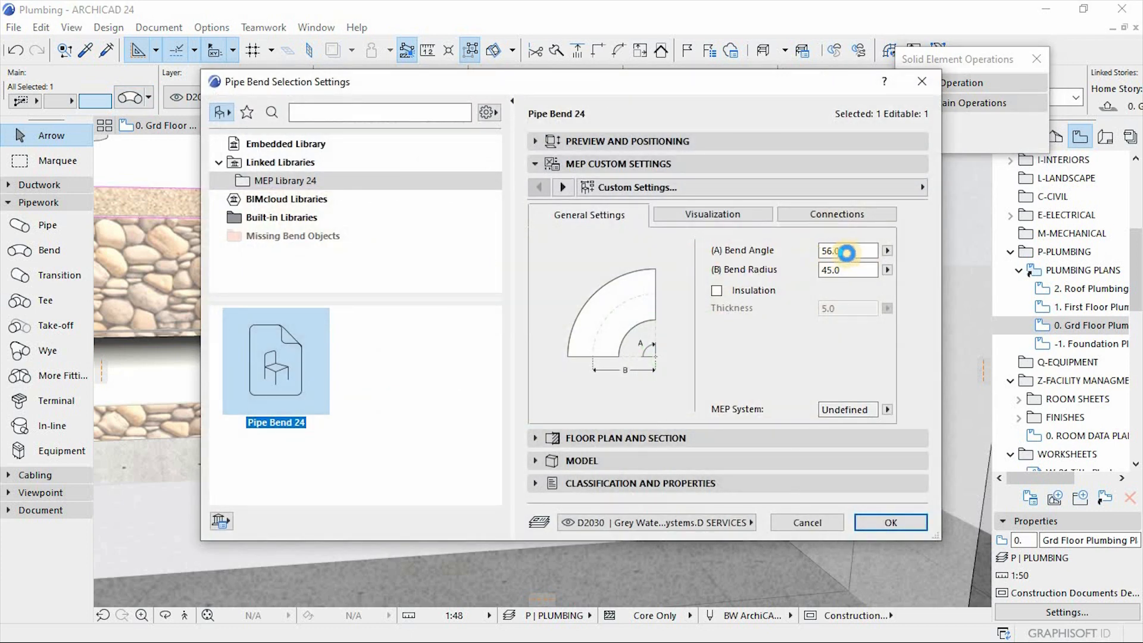
pyautogui.moveTo(855, 248); pyautogui.dragTo(810, 241)
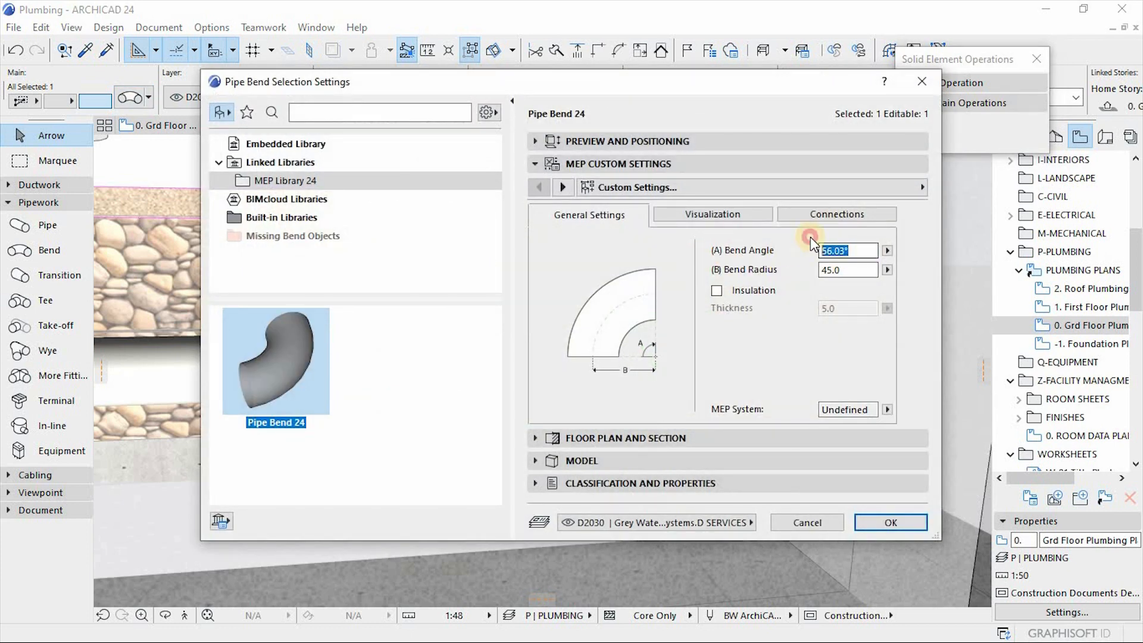
pyautogui.press('Return')
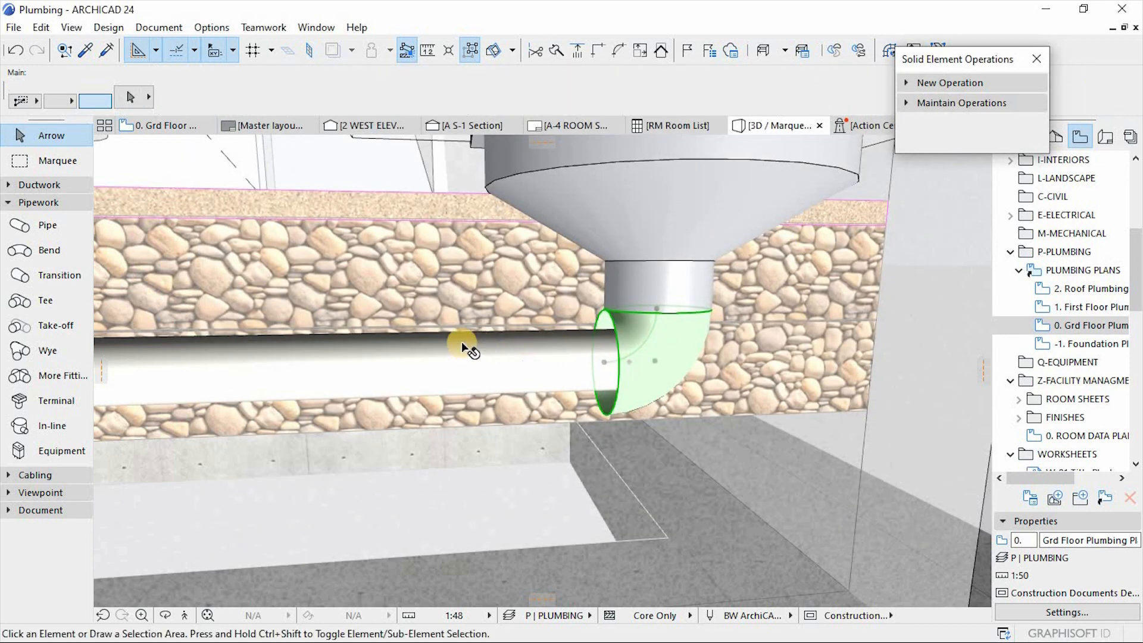
# Step: Shorten the drain pipe by stretching its gully end back, leaving a gap before the bend
pyautogui.click(605, 333)
pyautogui.click(653, 362)
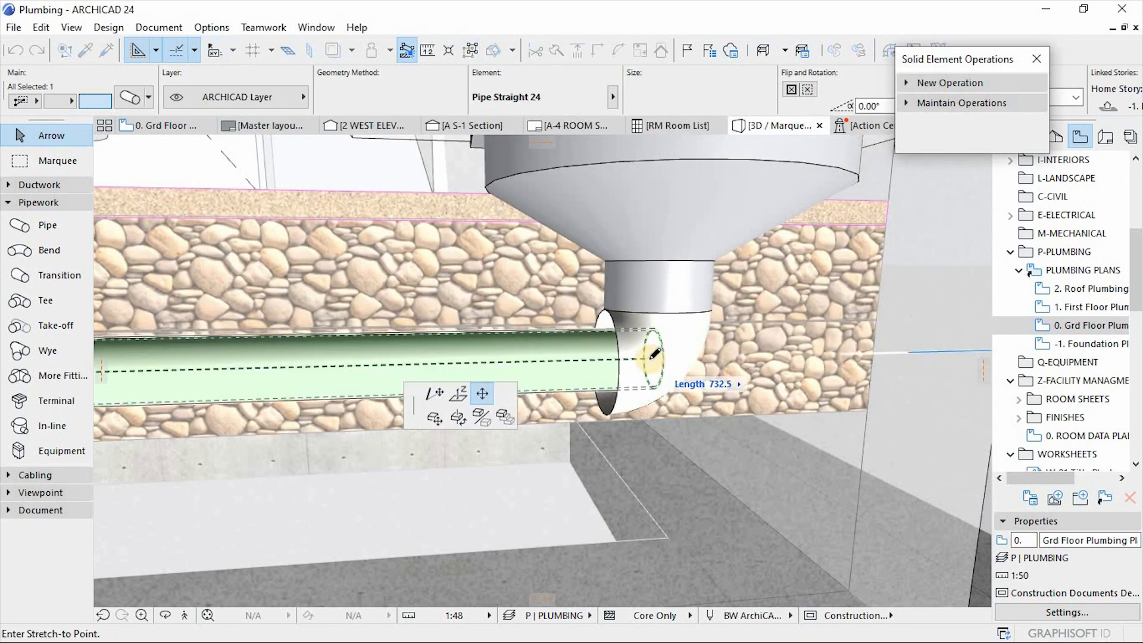
pyautogui.click(419, 358)
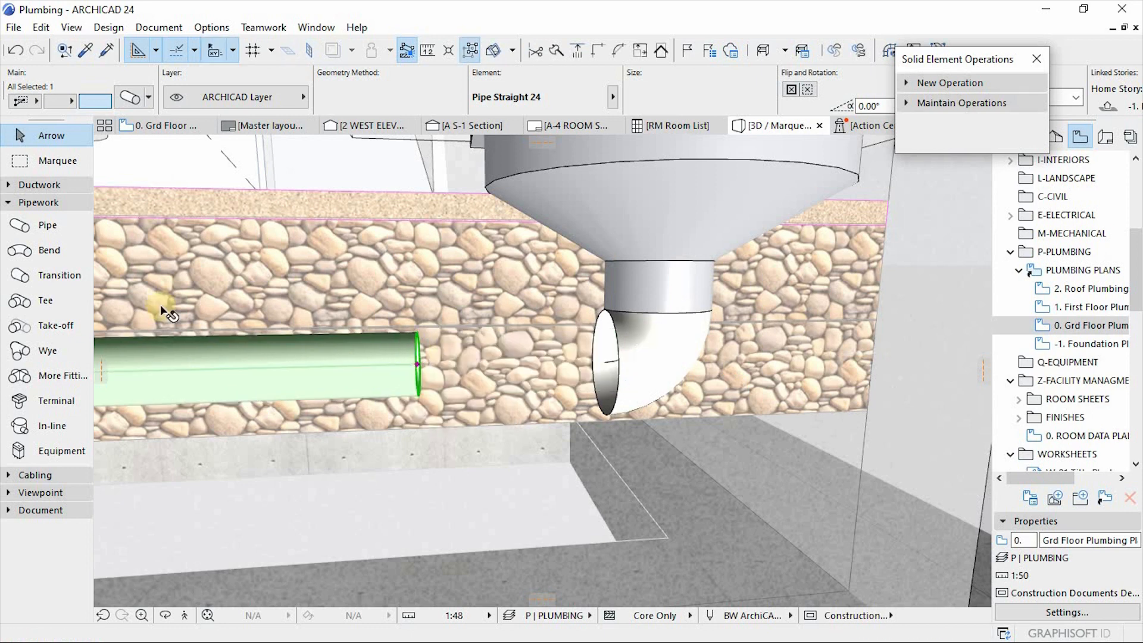
pyautogui.press('Escape')
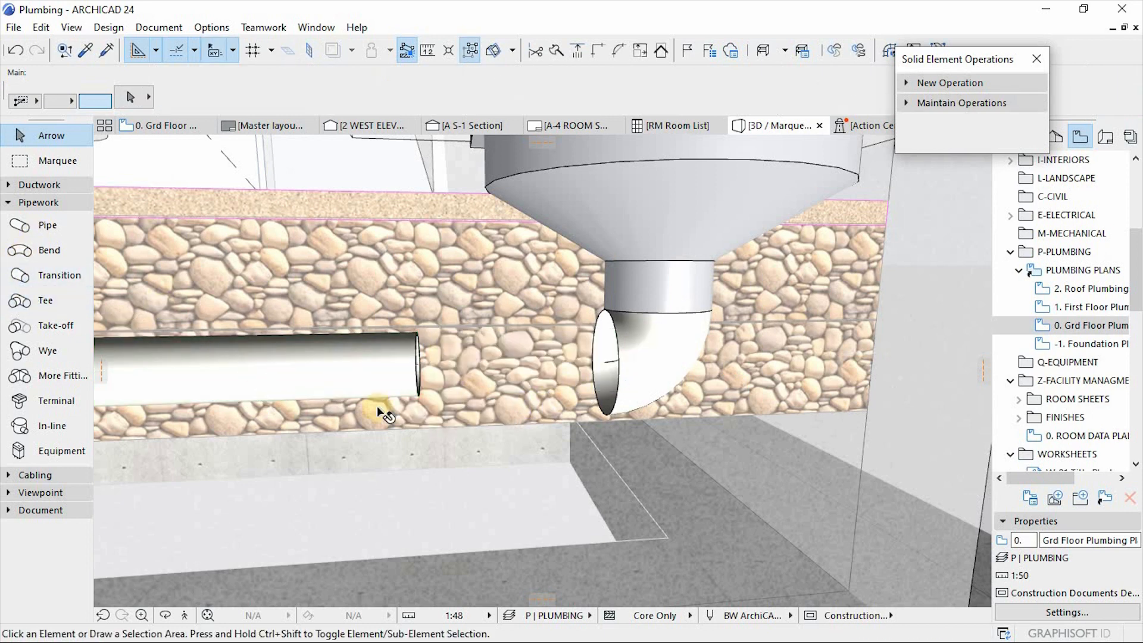
# Step: Open the Pipe Transition default settings and display the connection settings of Main 1
pyautogui.keyDown('shift'); pyautogui.moveTo(535, 434); pyautogui.dragTo(661, 324, button='middle'); pyautogui.keyUp('shift')
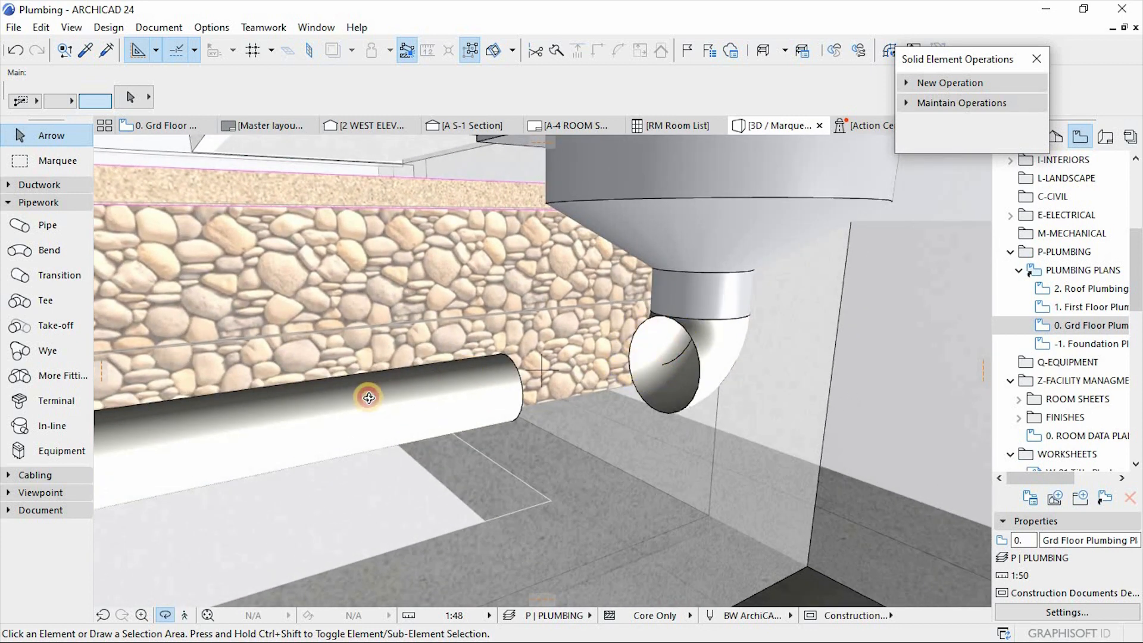
pyautogui.keyDown('shift'); pyautogui.moveTo(364, 395); pyautogui.dragTo(359, 389, button='middle'); pyautogui.keyUp('shift')
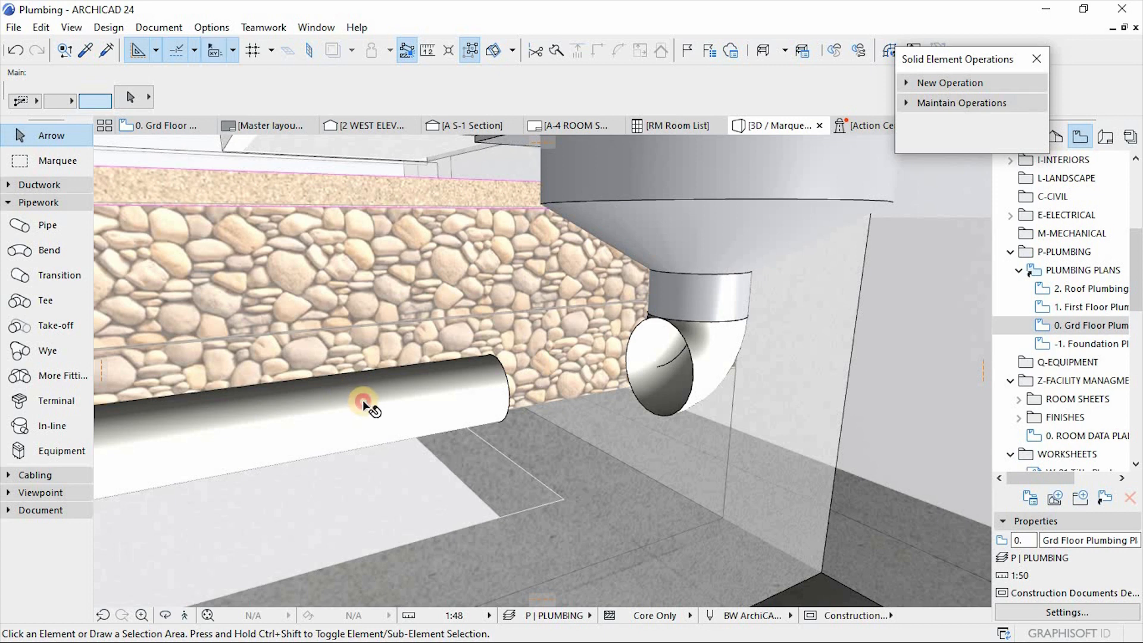
pyautogui.click(369, 408)
pyautogui.press('Escape')
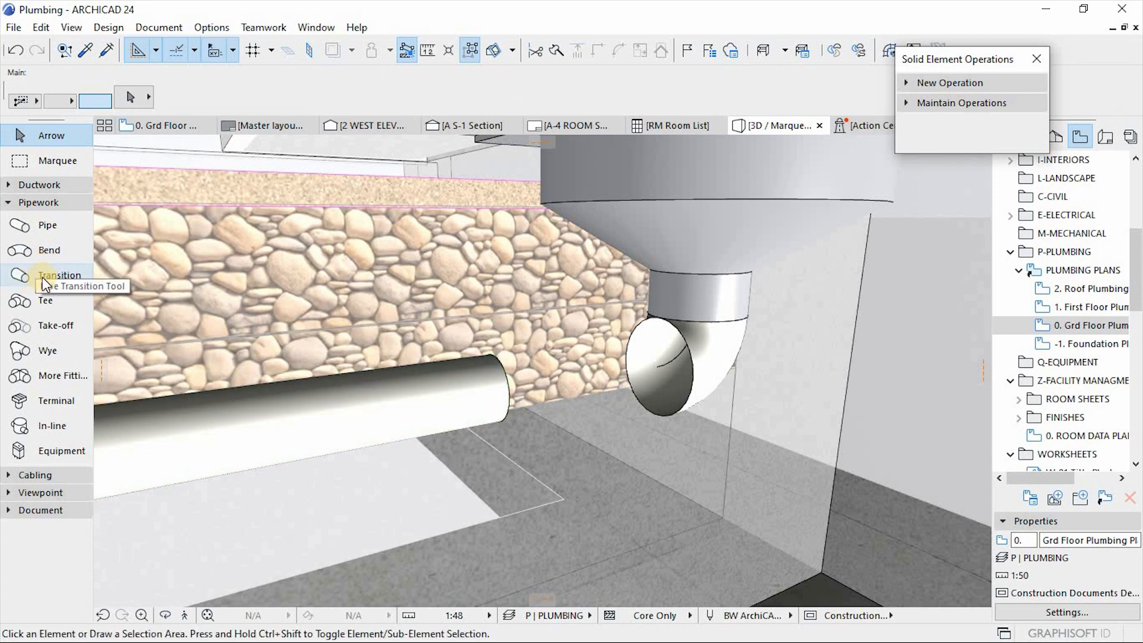
pyautogui.click(45, 284)
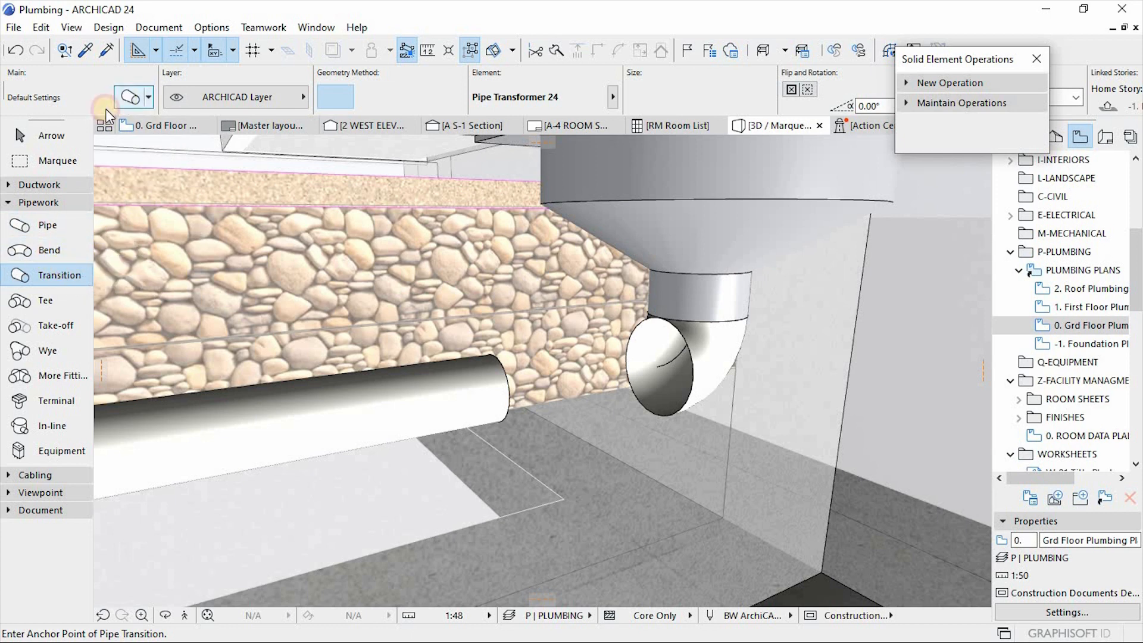
pyautogui.click(123, 99)
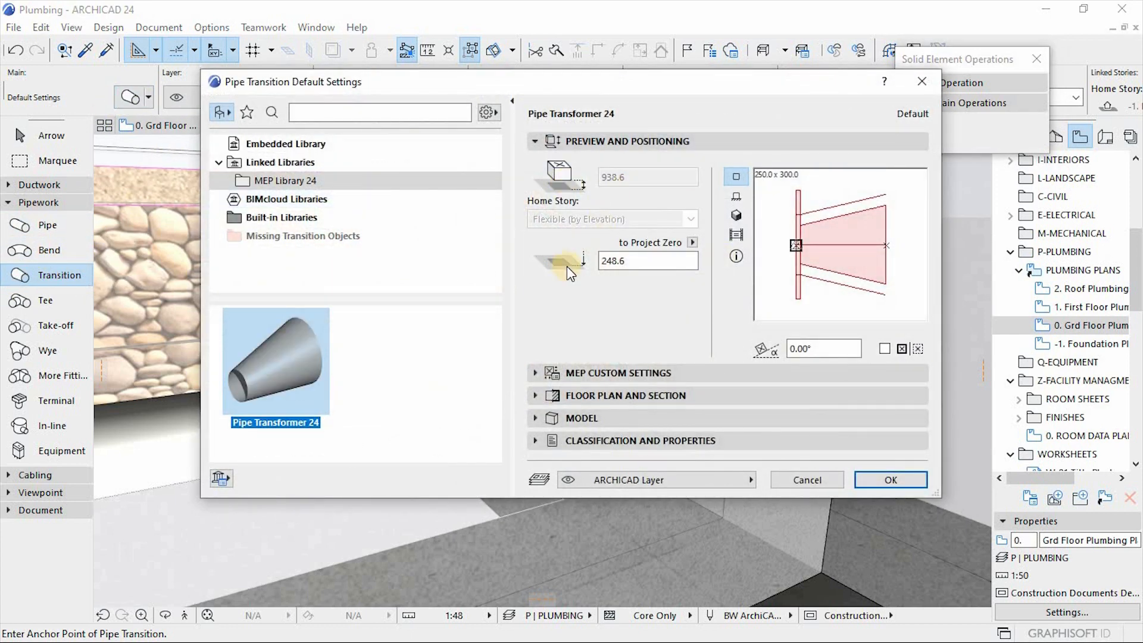
pyautogui.click(552, 373)
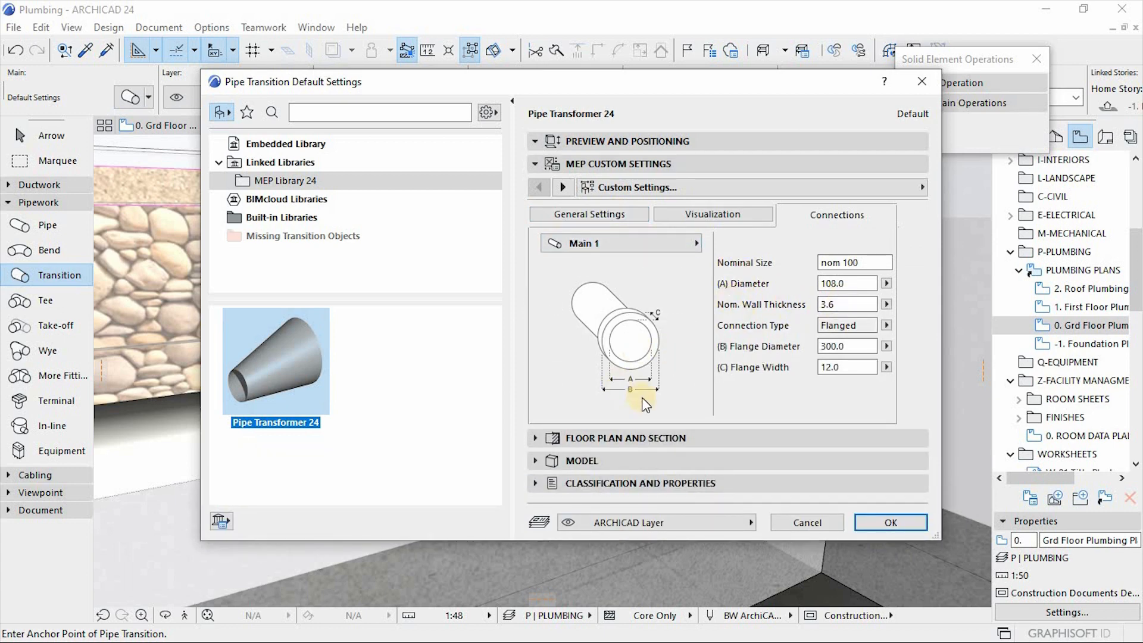
pyautogui.click(645, 243)
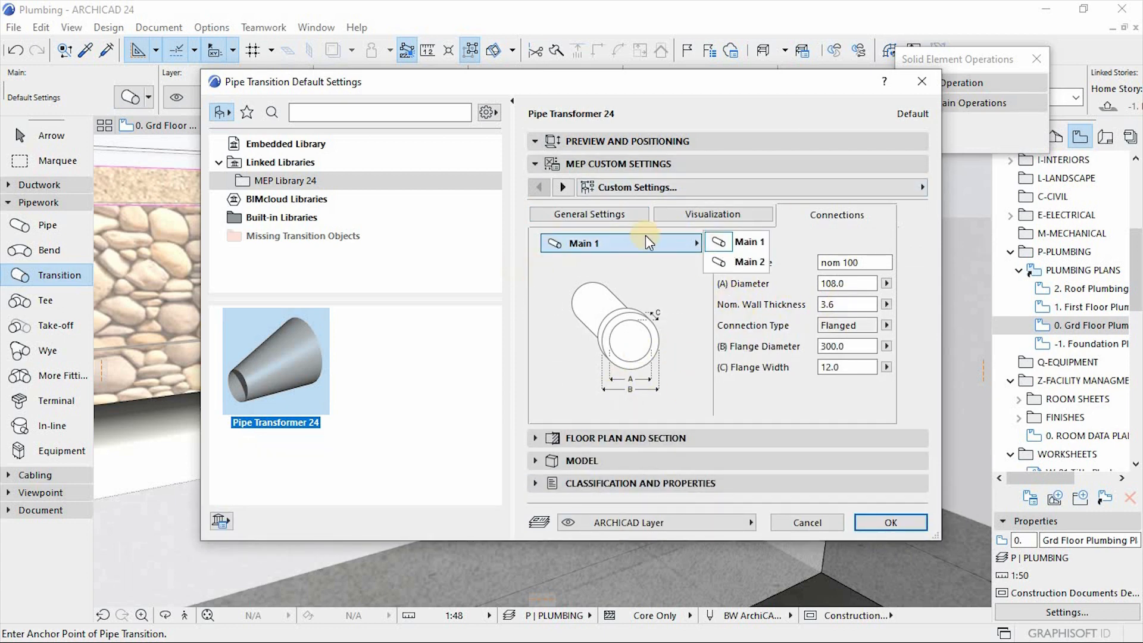
pyautogui.click(748, 248)
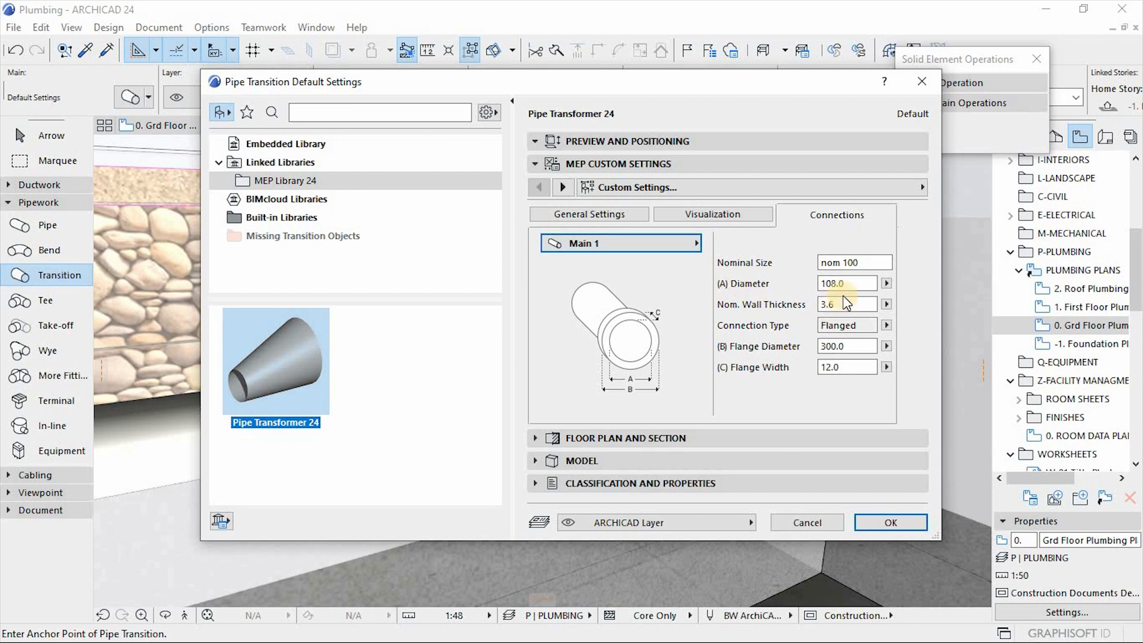
pyautogui.click(835, 143)
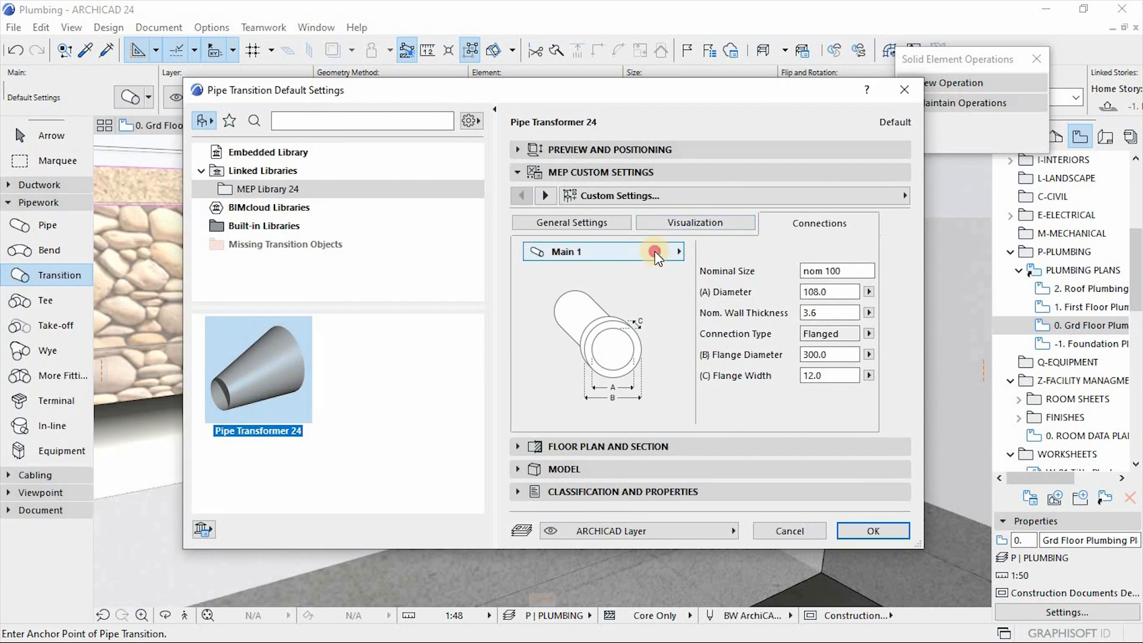
# Step: For the transition's Main 2 connection, set the diameter to 50 and the connection type to Flanged
pyautogui.click(654, 255)
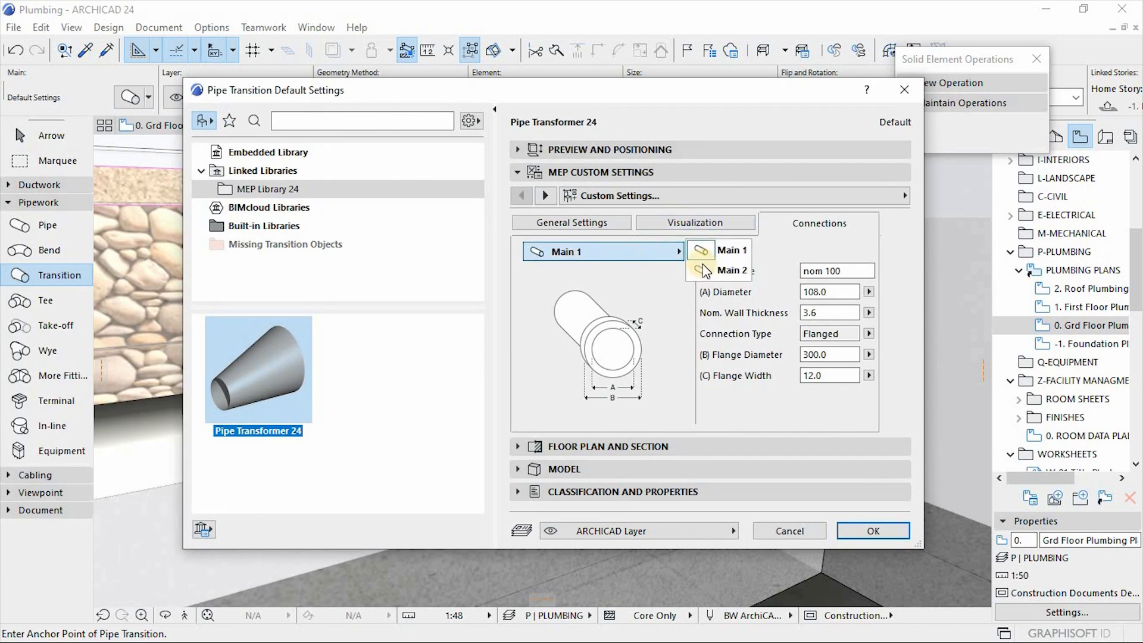
pyautogui.click(738, 270)
pyautogui.click(734, 295)
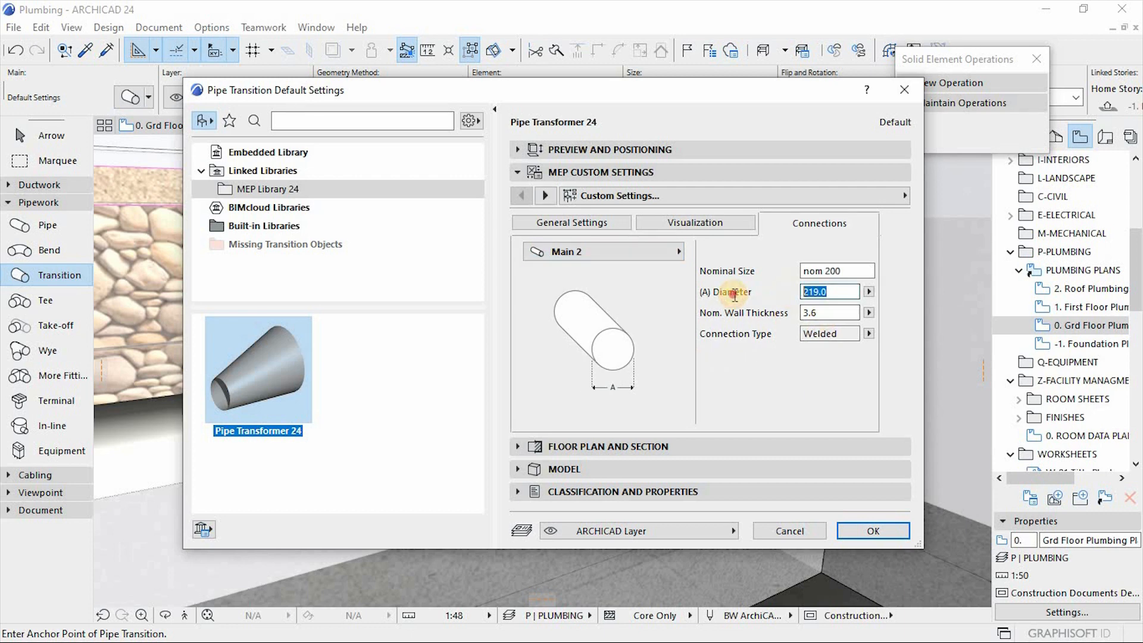
pyautogui.write('50')
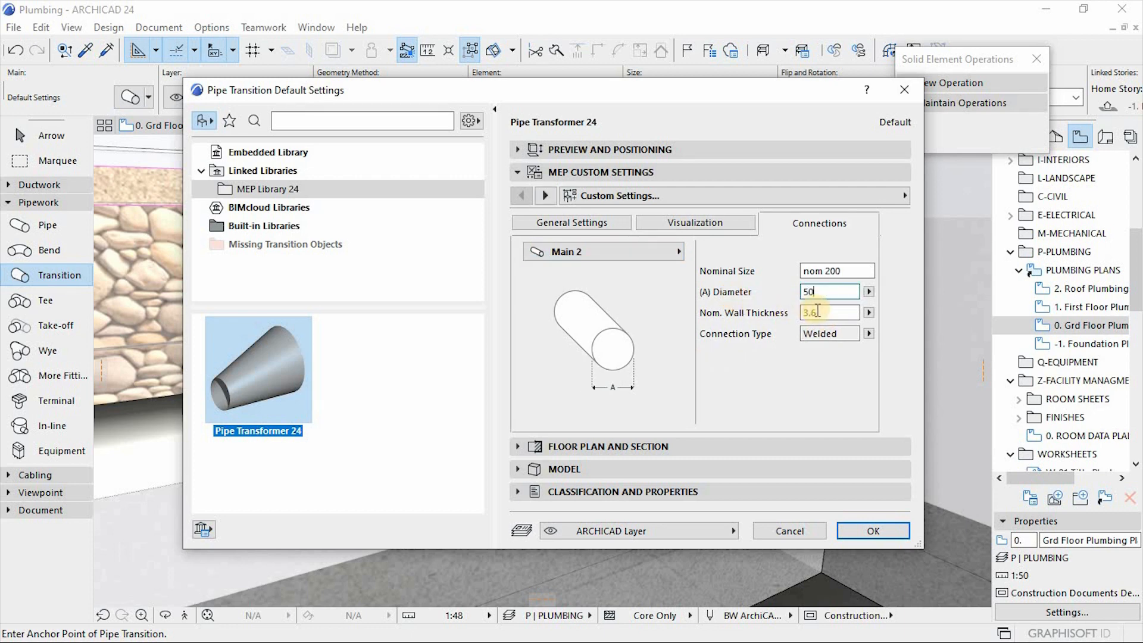
pyautogui.click(869, 333)
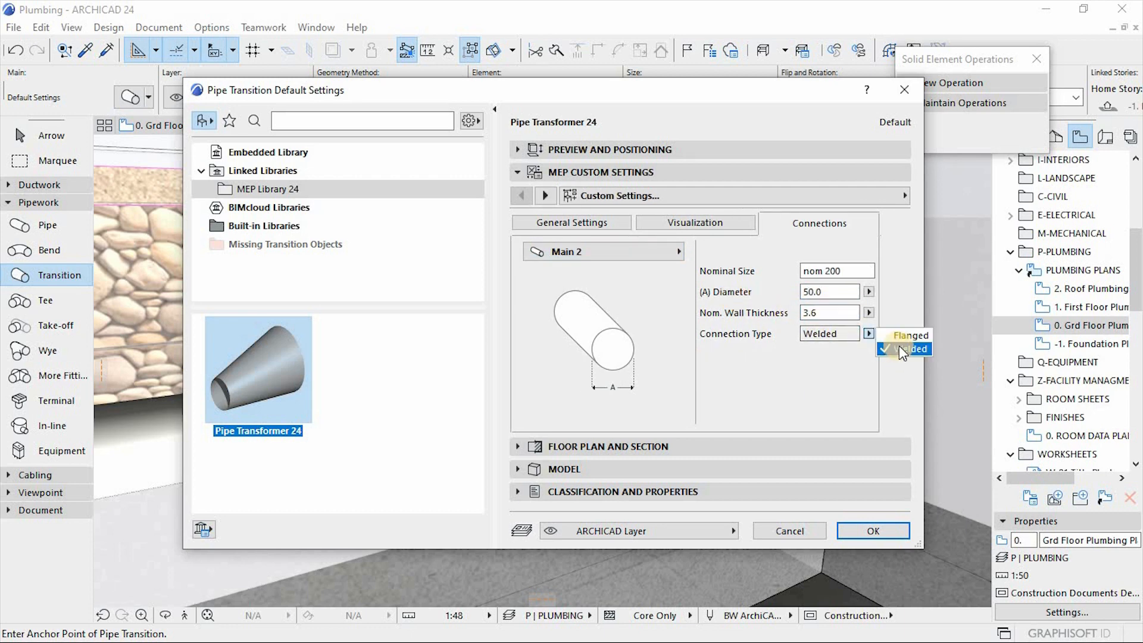
pyautogui.click(907, 335)
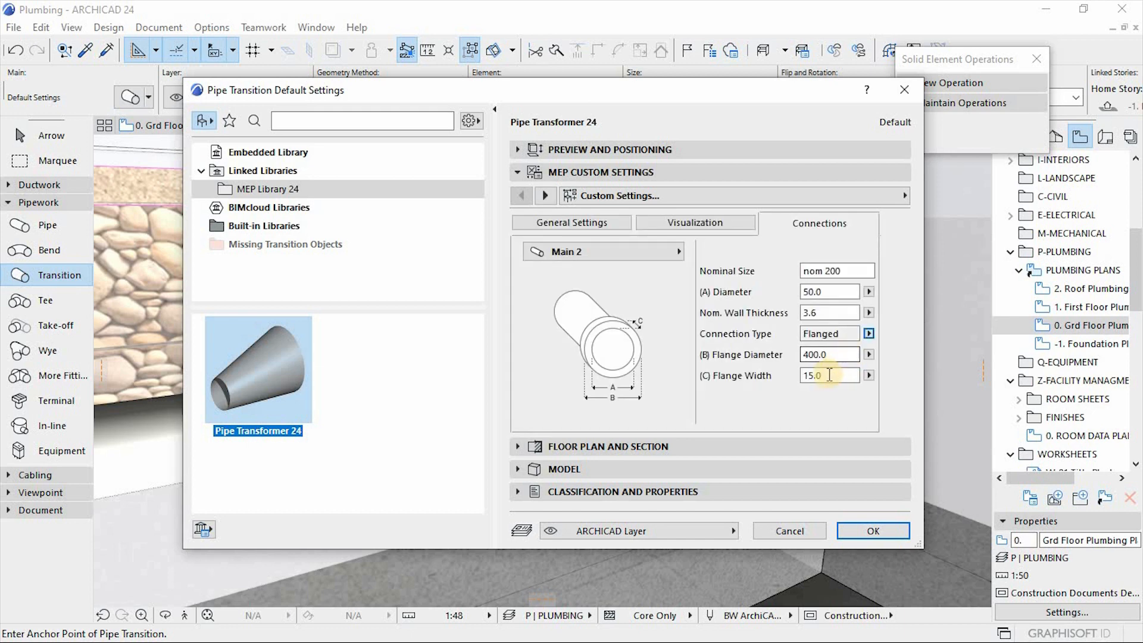
# Step: Set the Main 2 flange width to 30, flange diameter to 65 and nominal wall thickness to 2
pyautogui.click(843, 375)
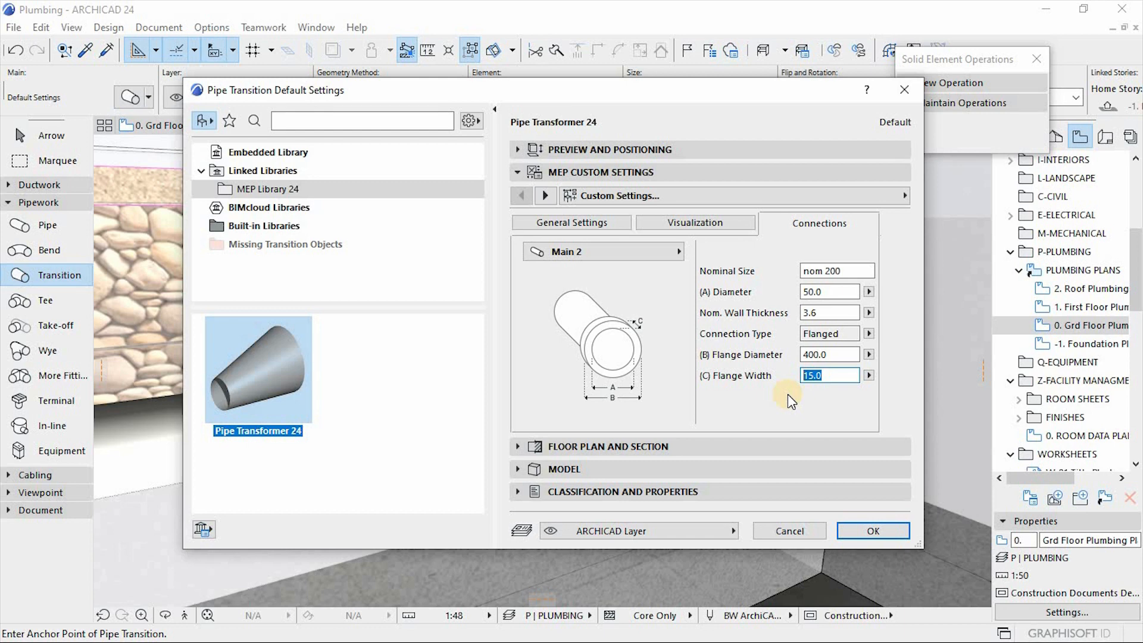
pyautogui.write('30')
pyautogui.doubleClick(844, 354)
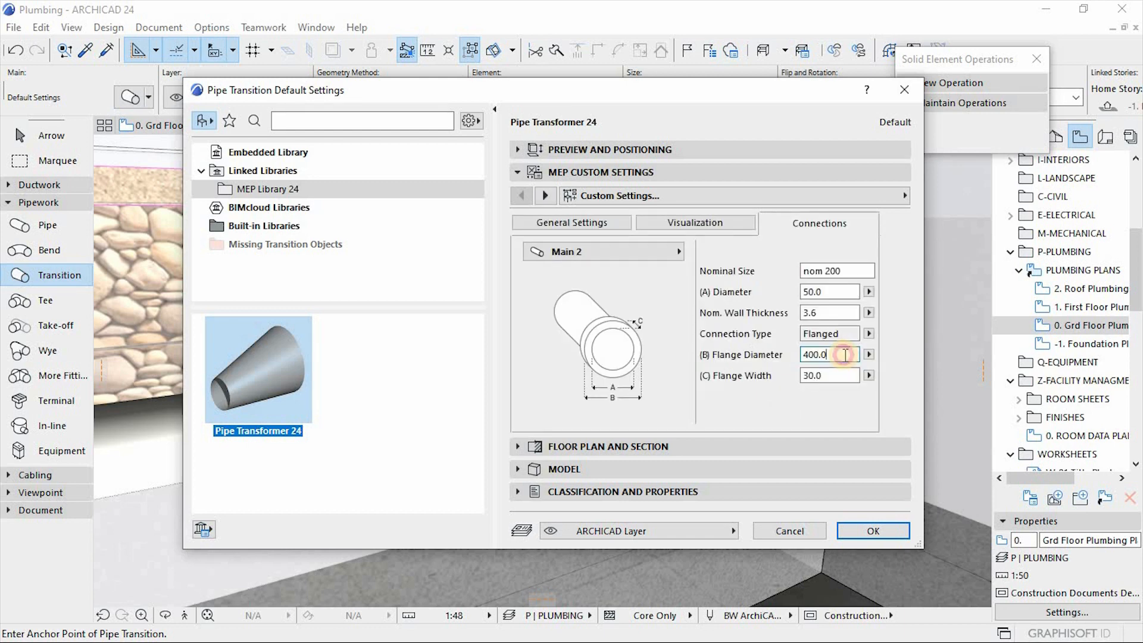
pyautogui.moveTo(839, 355); pyautogui.dragTo(780, 369)
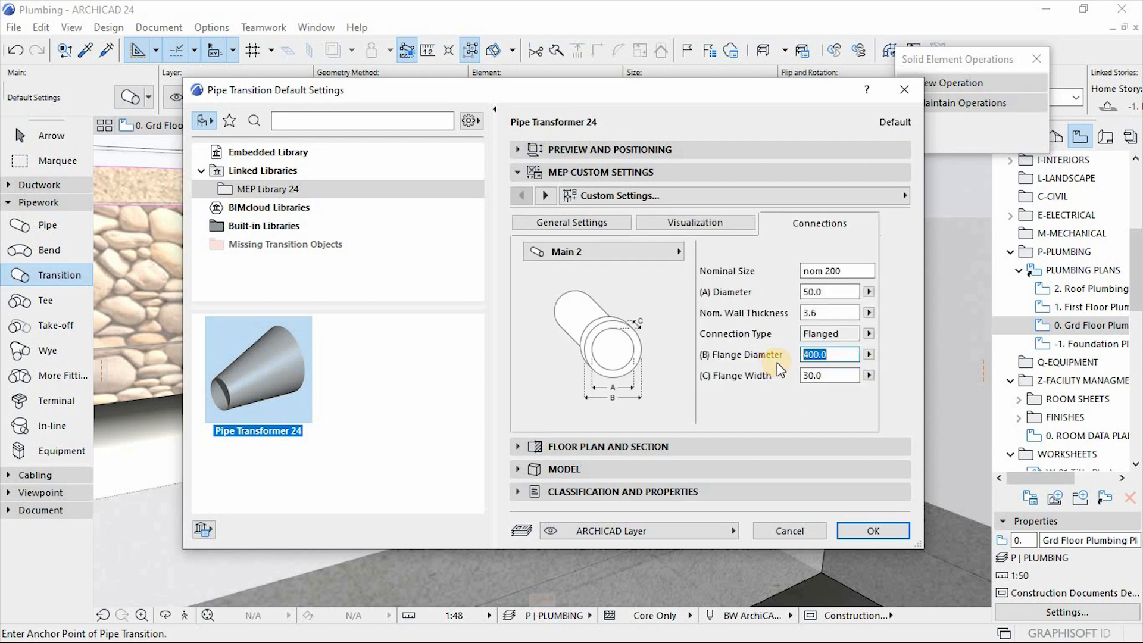
pyautogui.write('65')
pyautogui.click(827, 313)
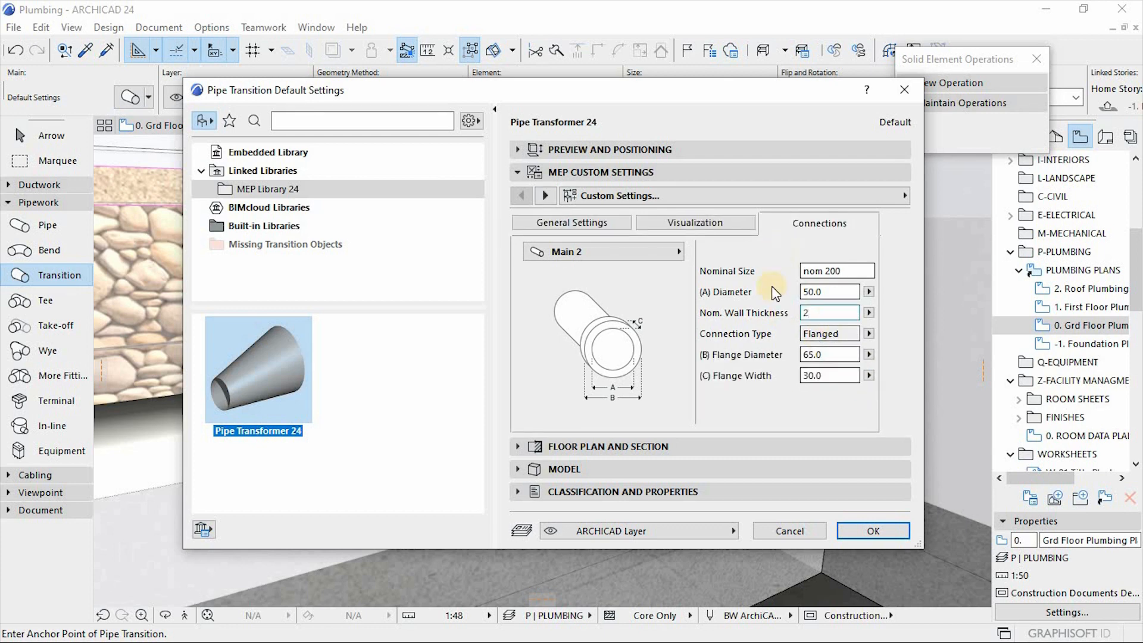
pyautogui.write('2')
# Step: Change the transition's contour pen and centerline pen to thin black pens in its visualization settings
pyautogui.click(684, 224)
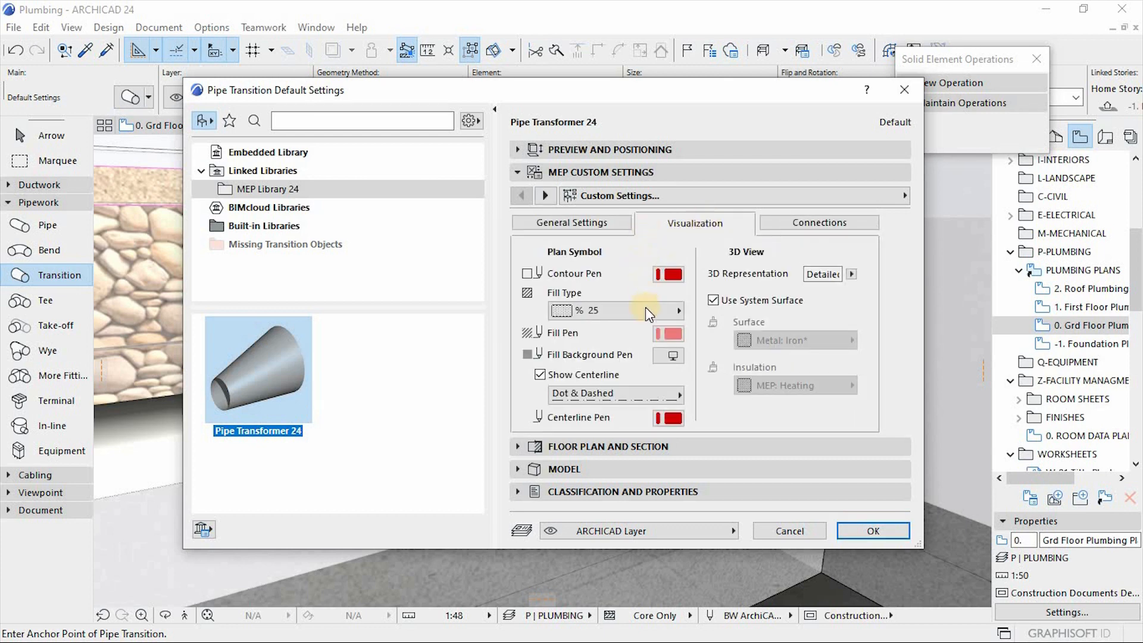
pyautogui.click(668, 274)
pyautogui.click(726, 321)
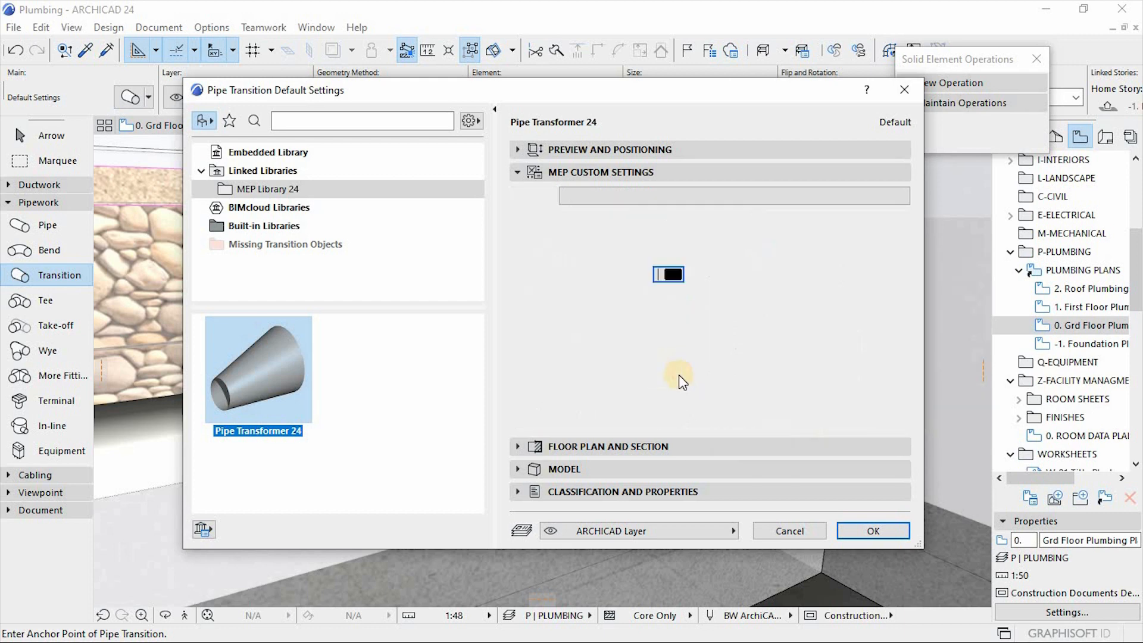
pyautogui.click(669, 418)
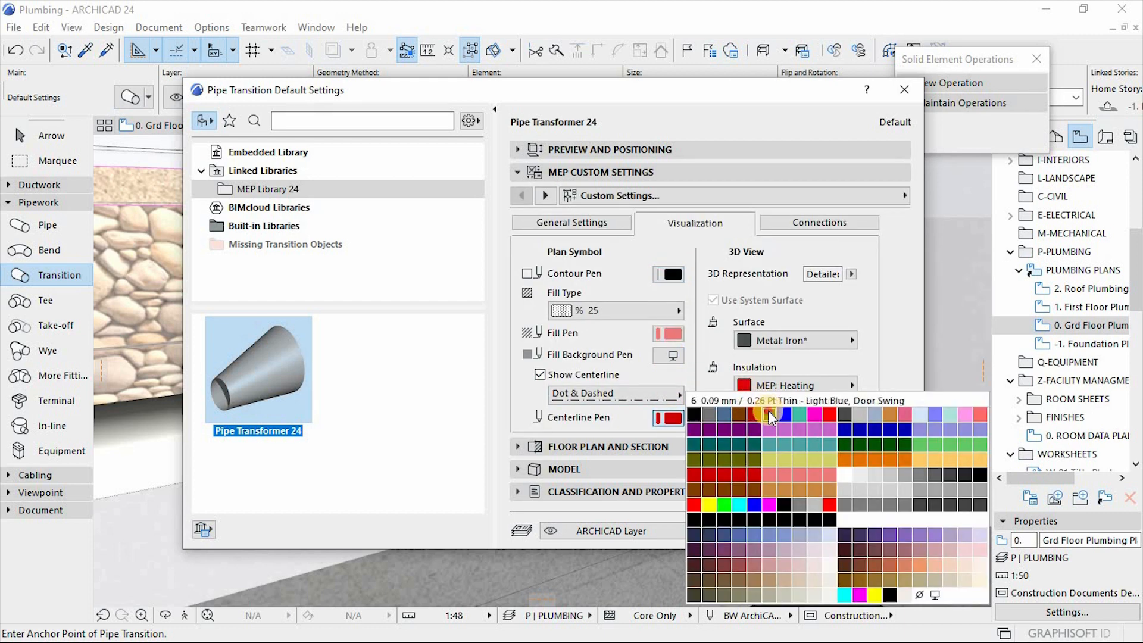
pyautogui.click(770, 418)
# Step: Assign Laminate White 130 [ForaForm] to the transition's surface and insulation and accept the default settings
pyautogui.click(810, 339)
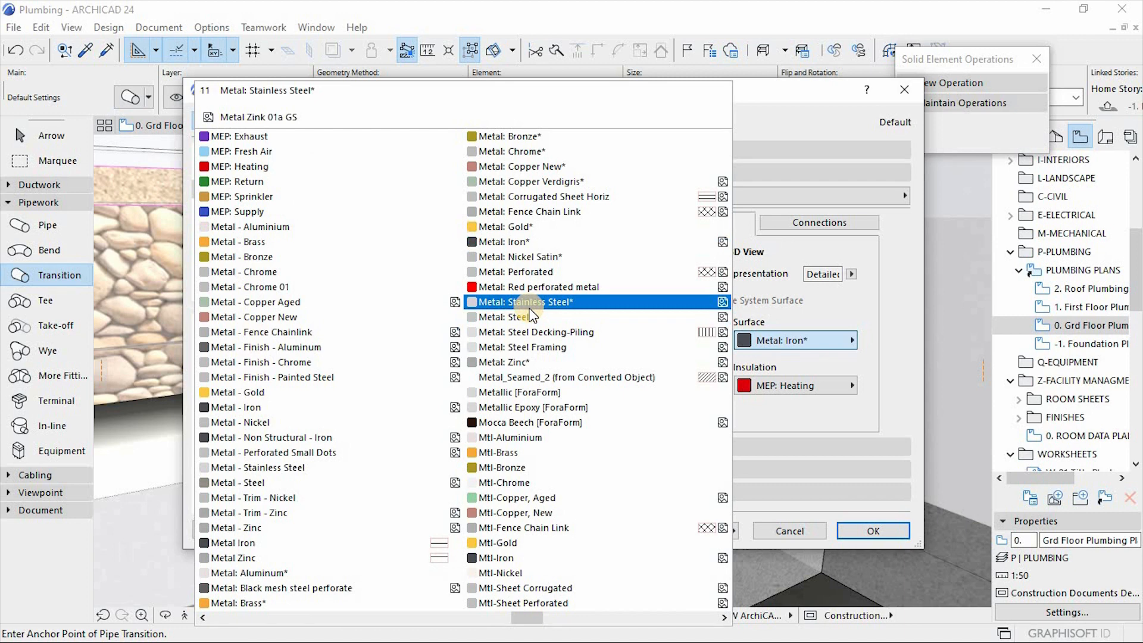
pyautogui.scroll(2, 530, 309)
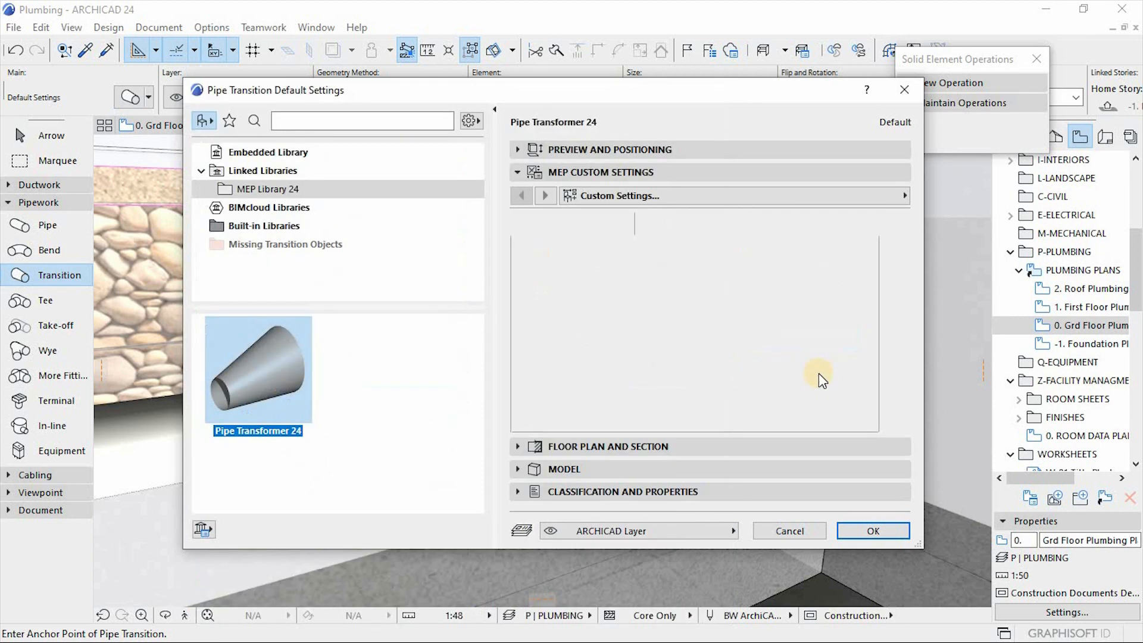
pyautogui.click(816, 386)
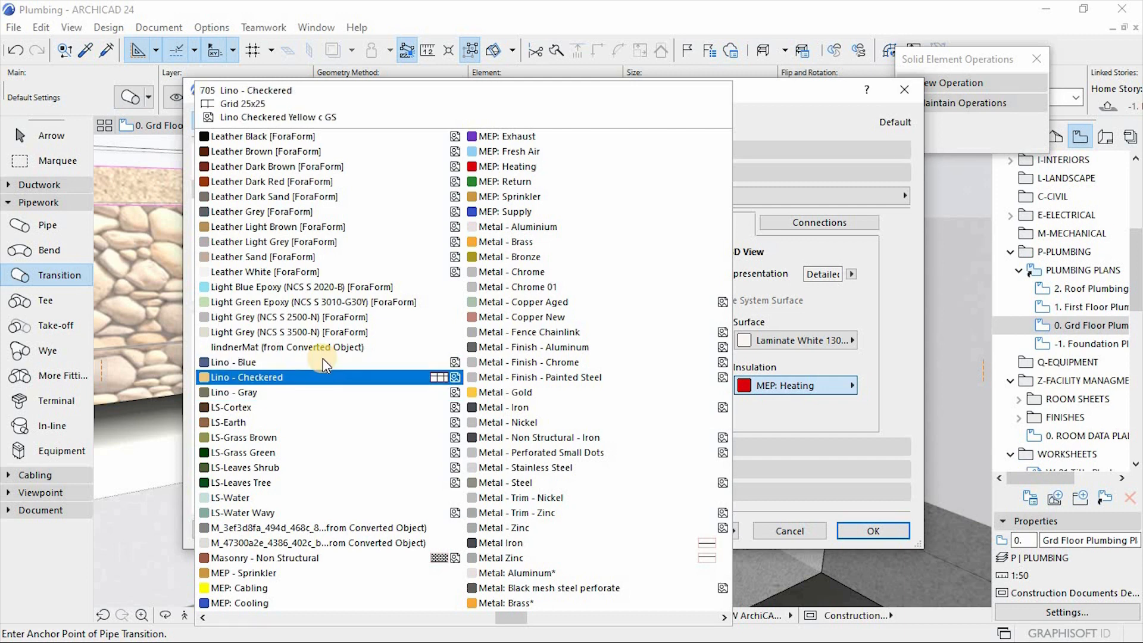
pyautogui.scroll(2, 280, 480)
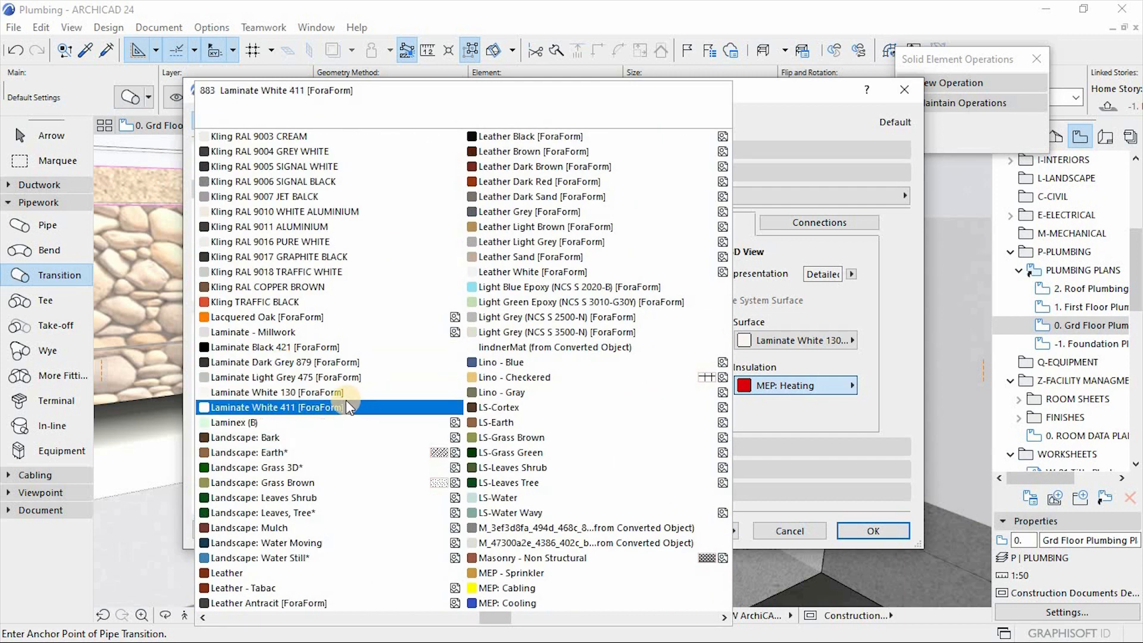
pyautogui.click(327, 391)
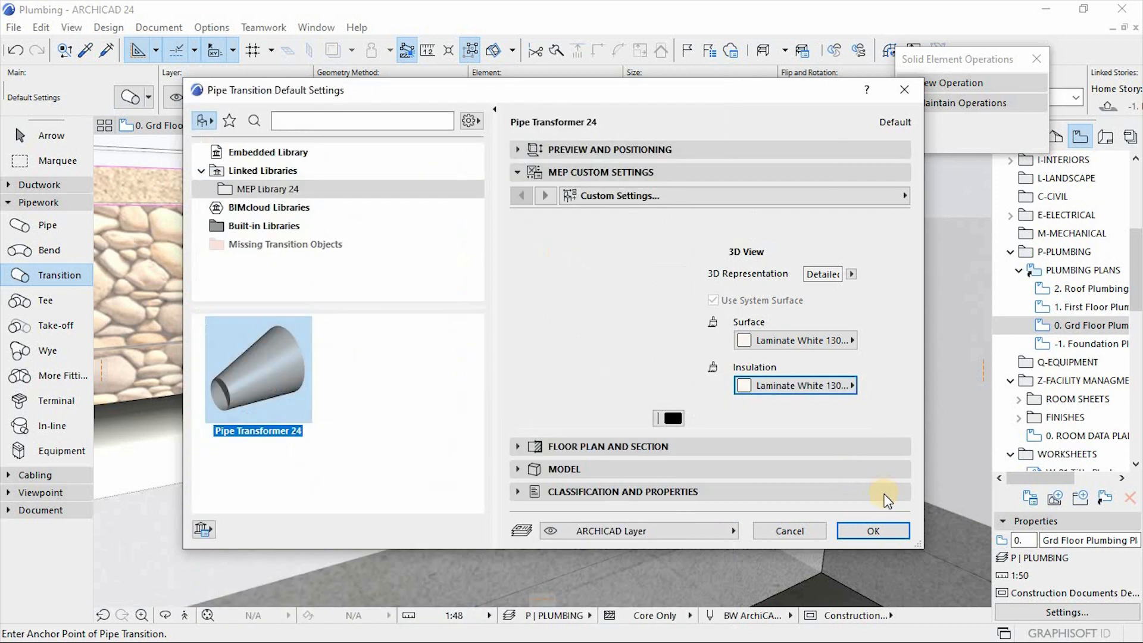
pyautogui.click(874, 531)
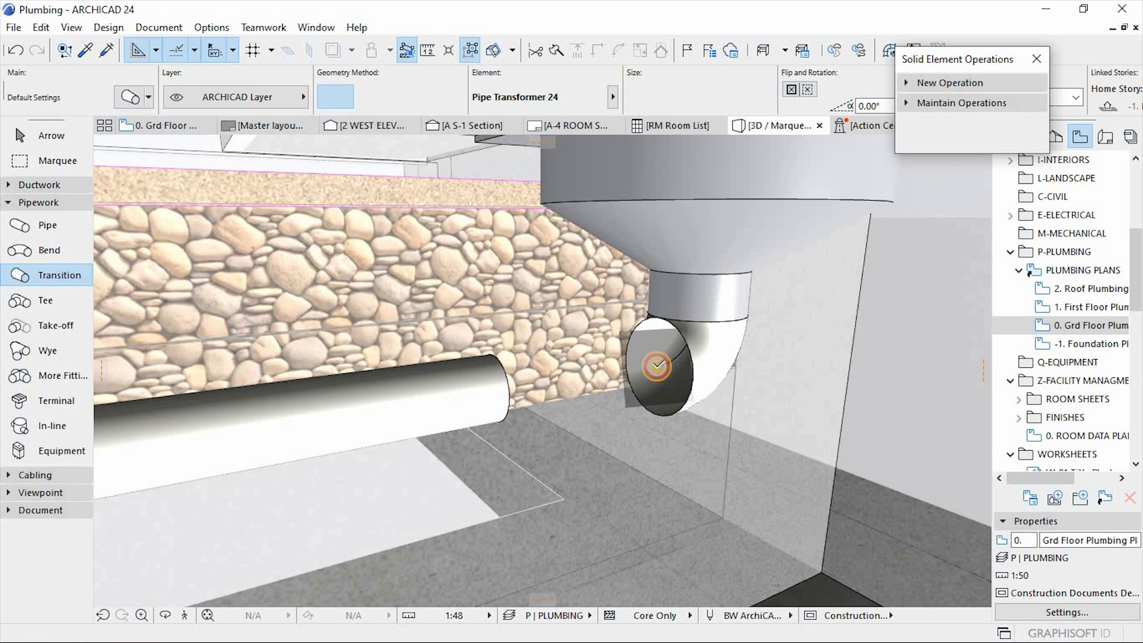
# Step: Place the pipe transition on the open end of the gully's bend
pyautogui.click(658, 364)
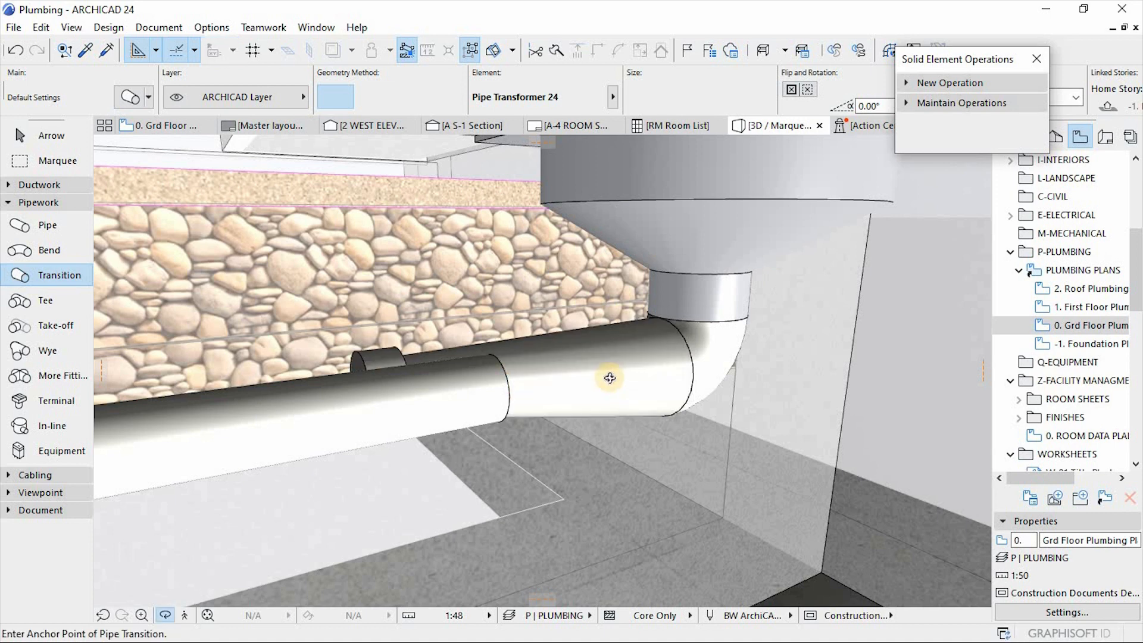
pyautogui.keyDown('shift'); pyautogui.moveTo(607, 378); pyautogui.dragTo(625, 352, button='middle'); pyautogui.keyUp('shift')
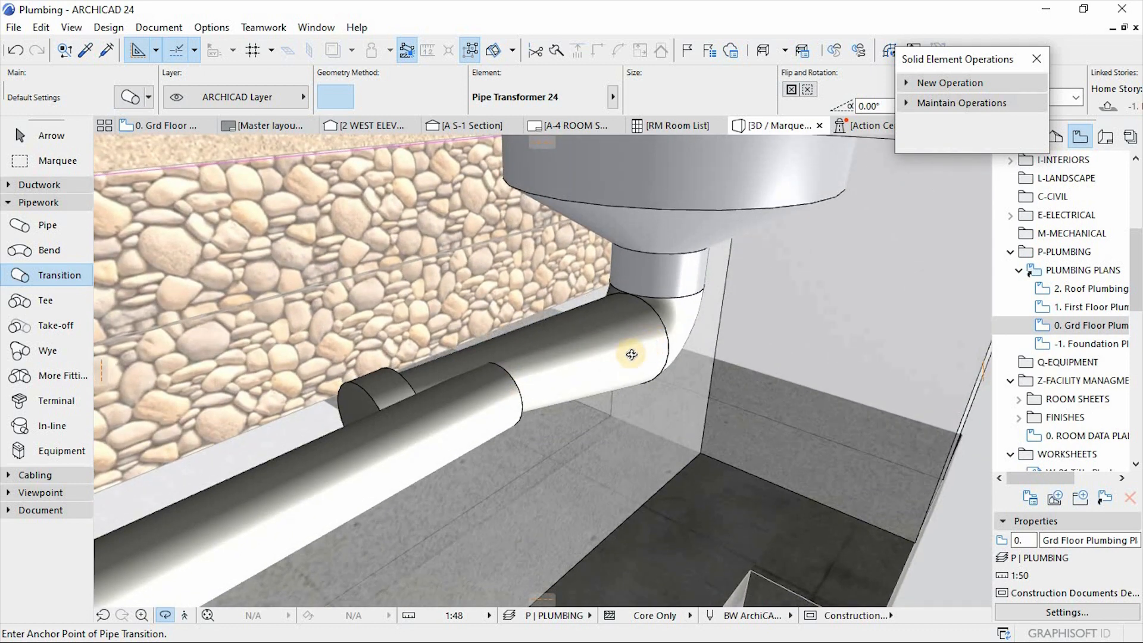
pyautogui.press('Escape')
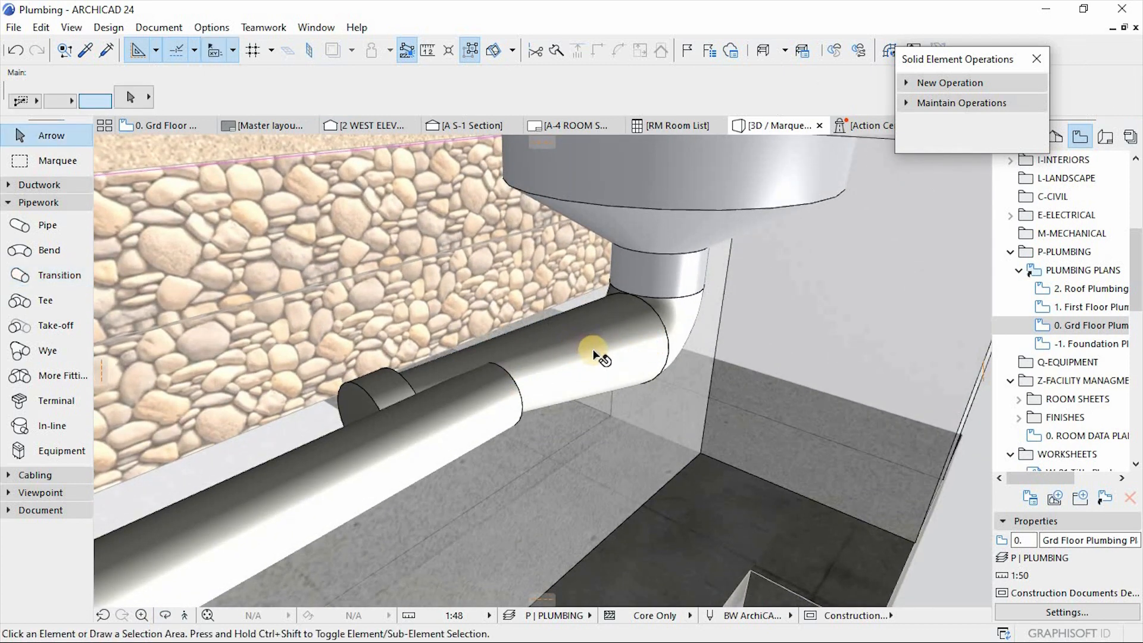
# Step: Set the placed transition's C offset to 0 so both of its ends share one axis
pyautogui.keyDown('shift'); pyautogui.moveTo(499, 365); pyautogui.dragTo(543, 347, button='middle'); pyautogui.keyUp('shift')
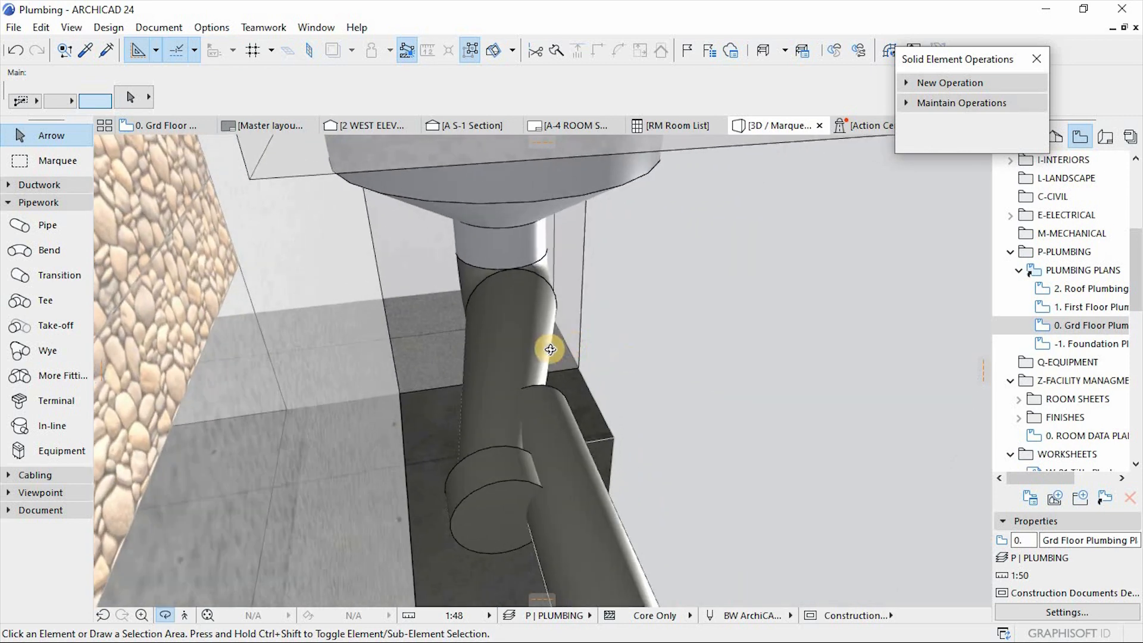
pyautogui.click(511, 334)
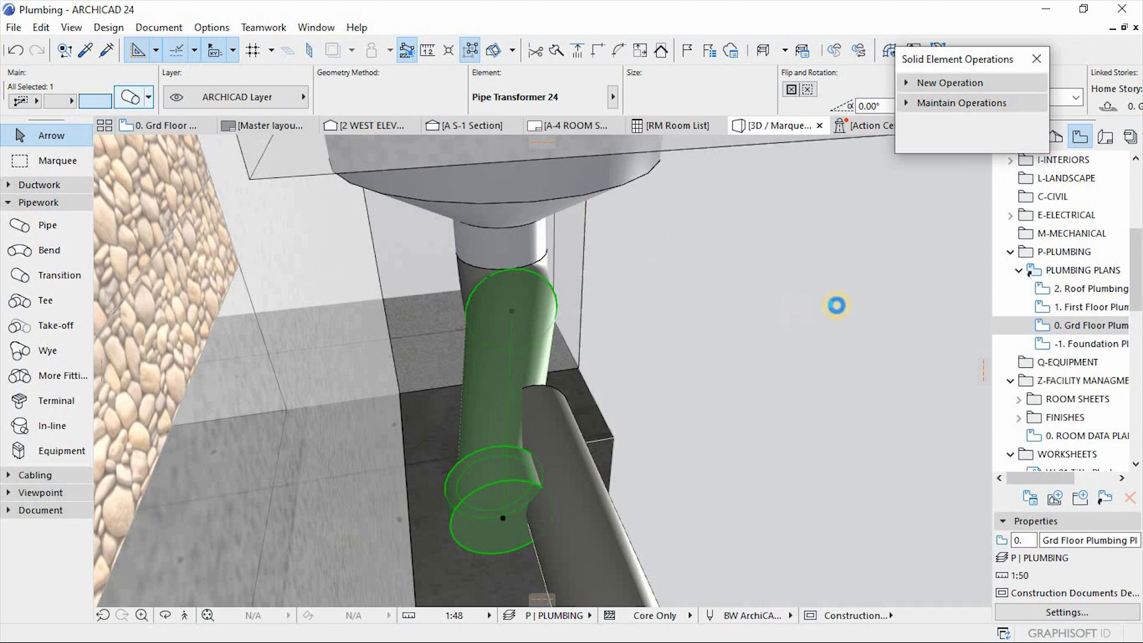
pyautogui.hotkey('ctrl', 't')
pyautogui.click(566, 225)
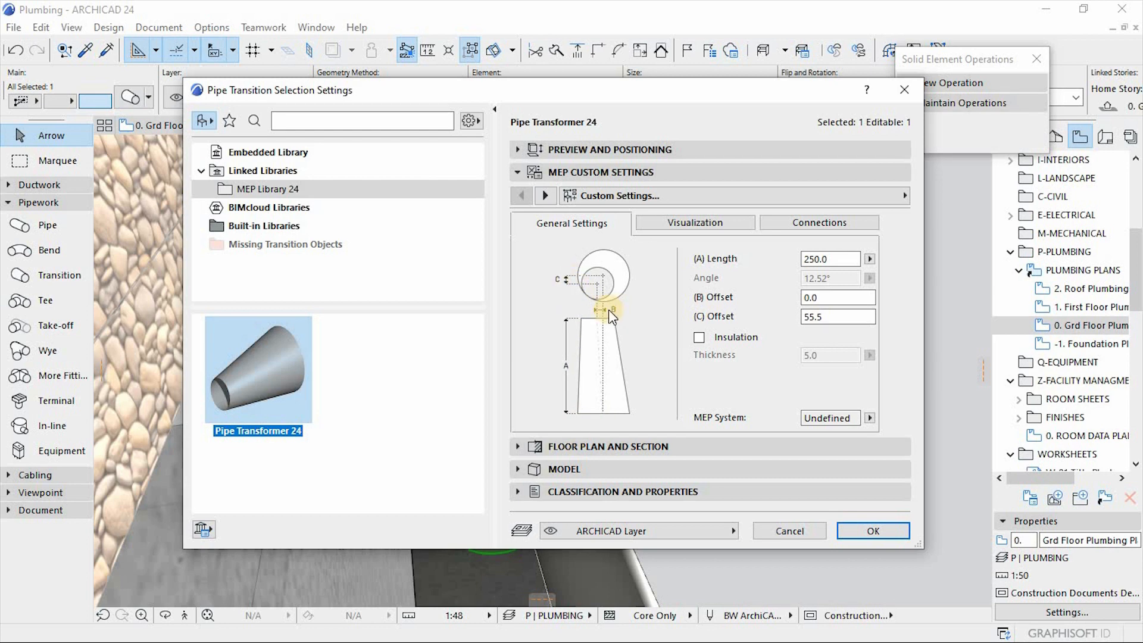
pyautogui.click(821, 316)
pyautogui.write('0')
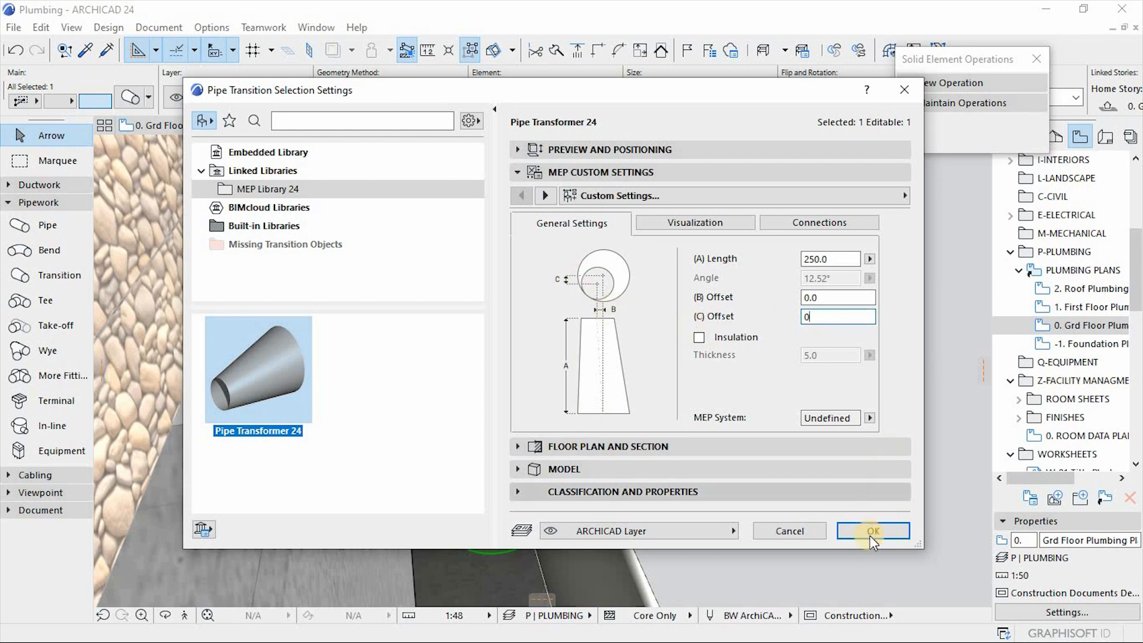
pyautogui.click(872, 531)
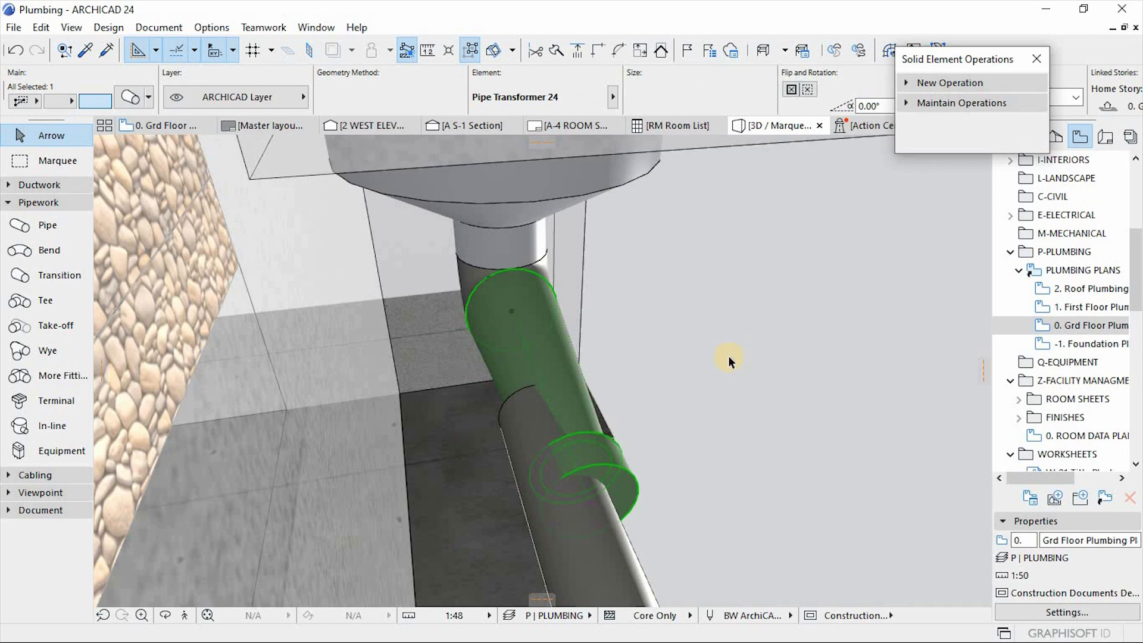
# Step: Shorten the transition by stretching its flanged end back towards the bend, clear of the drain pipe
pyautogui.keyDown('shift'); pyautogui.moveTo(702, 405); pyautogui.dragTo(458, 466, button='middle'); pyautogui.keyUp('shift')
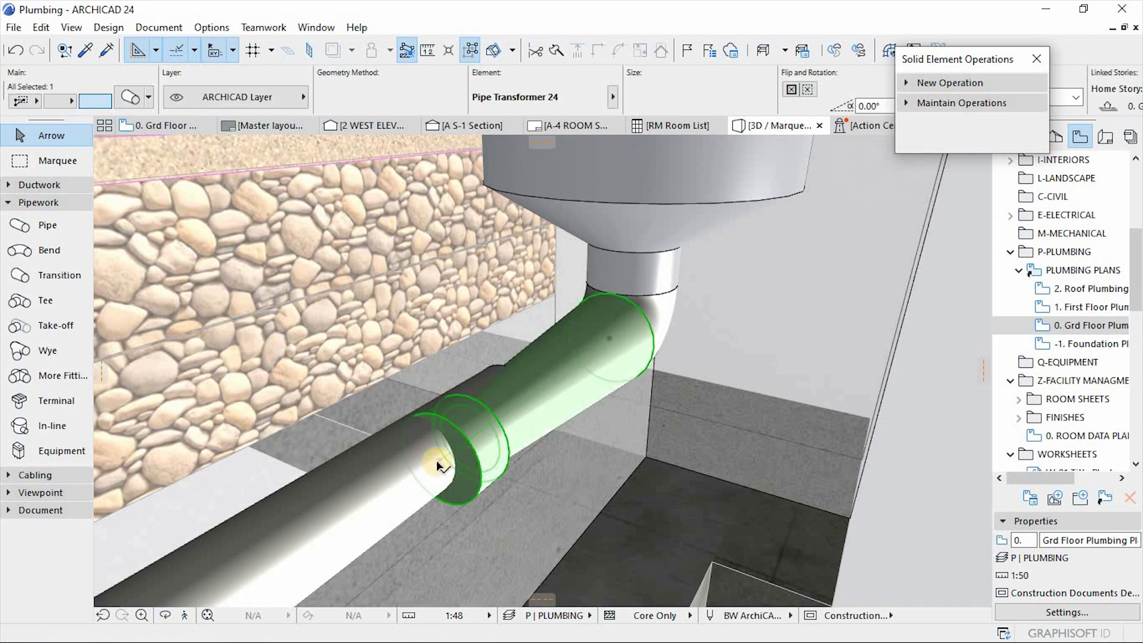
pyautogui.click(441, 464)
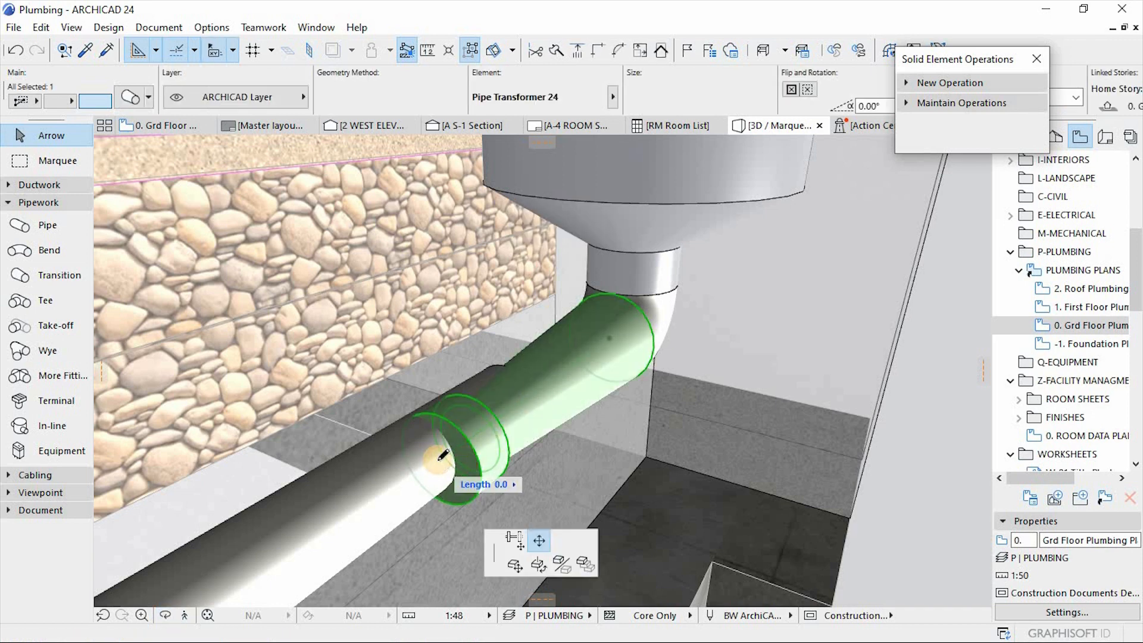
pyautogui.click(544, 366)
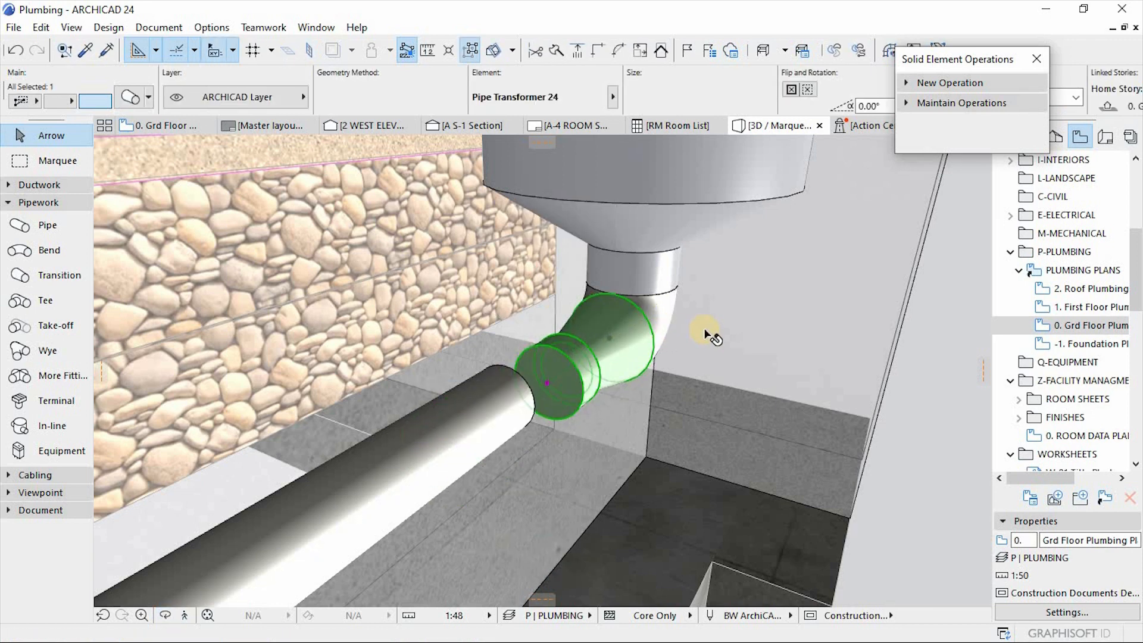
# Step: Move the drain pipe by the centre of its near end onto the centre of the transition's flanged opening
pyautogui.keyDown('shift'); pyautogui.moveTo(766, 404); pyautogui.dragTo(380, 357, button='middle'); pyautogui.keyUp('shift')
pyautogui.scroll(3, 380, 356)
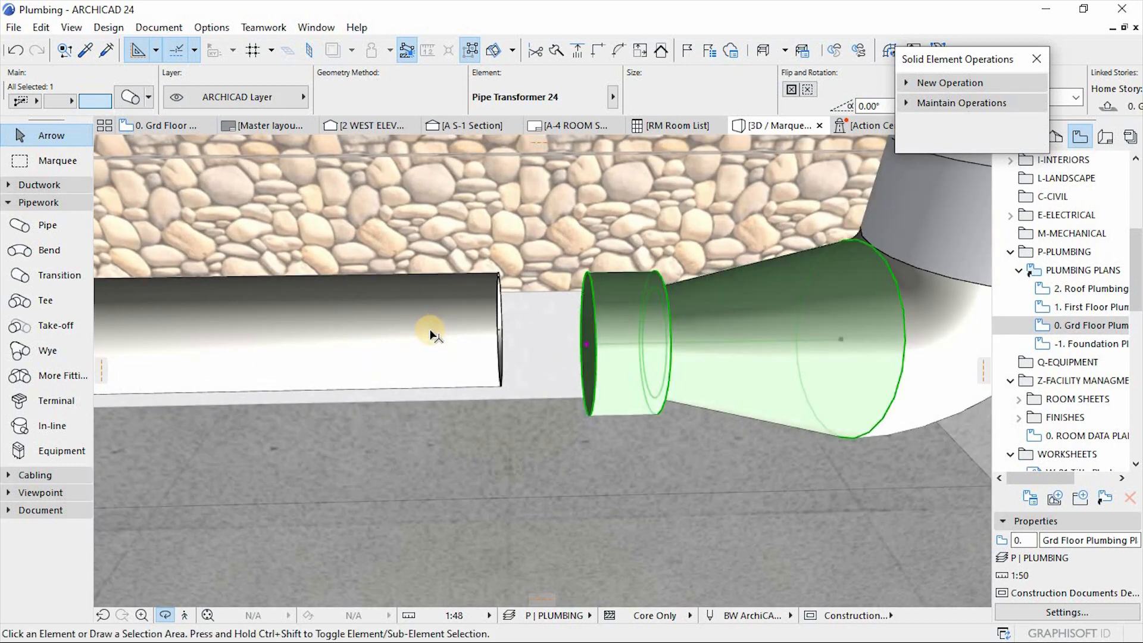
pyautogui.click(497, 331)
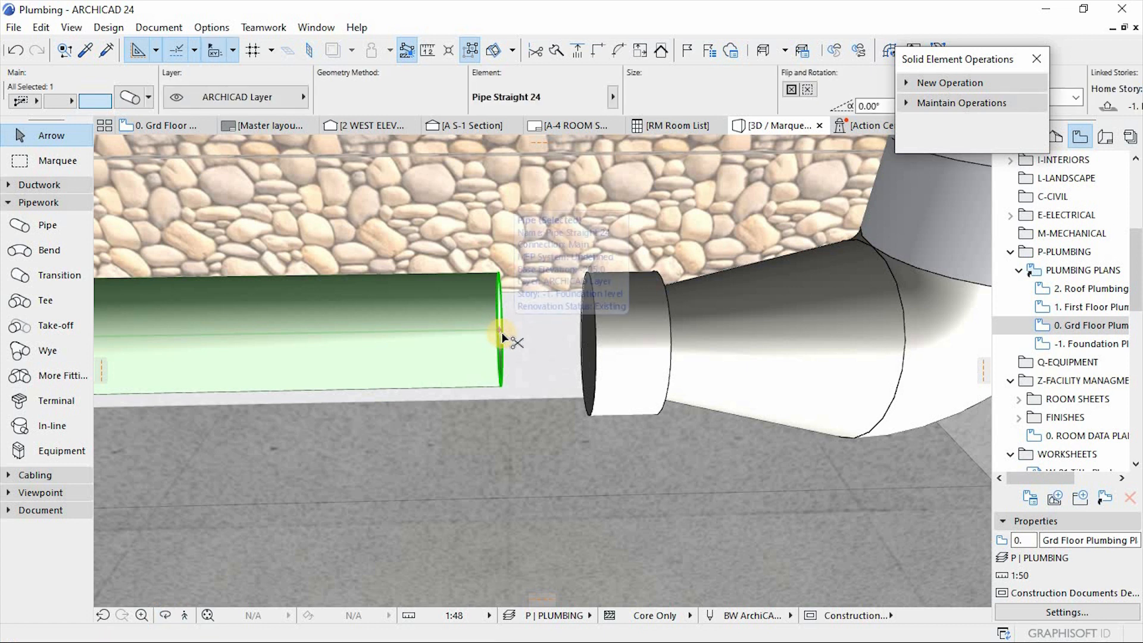
pyautogui.click(500, 332)
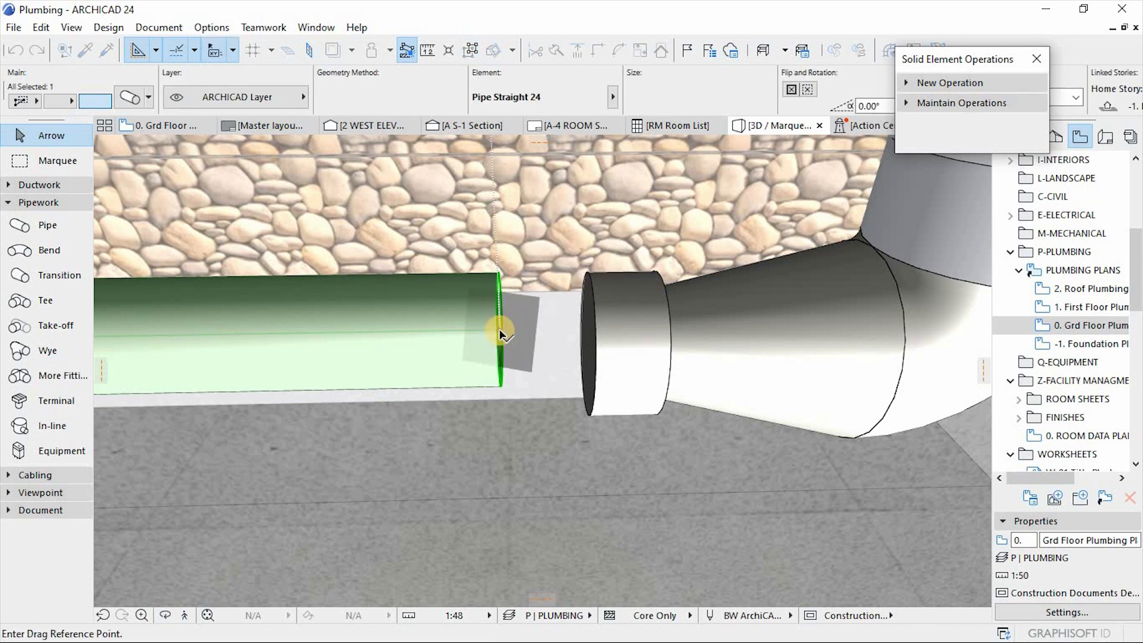
pyautogui.click(498, 329)
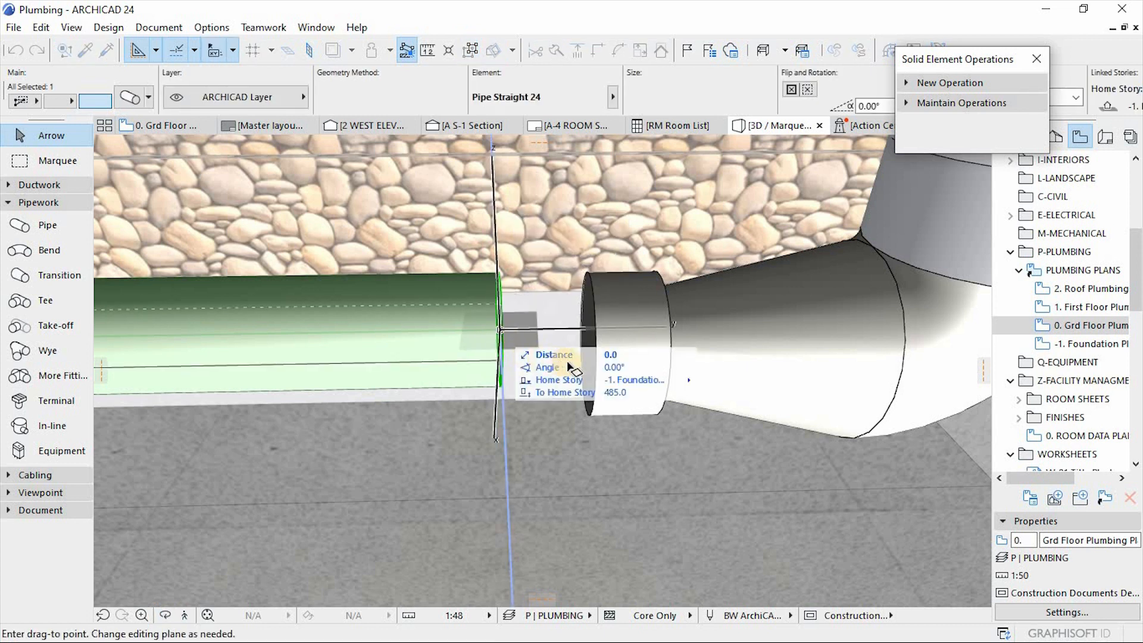
pyautogui.keyDown('shift'); pyautogui.moveTo(556, 360); pyautogui.dragTo(623, 337, button='middle'); pyautogui.keyUp('shift')
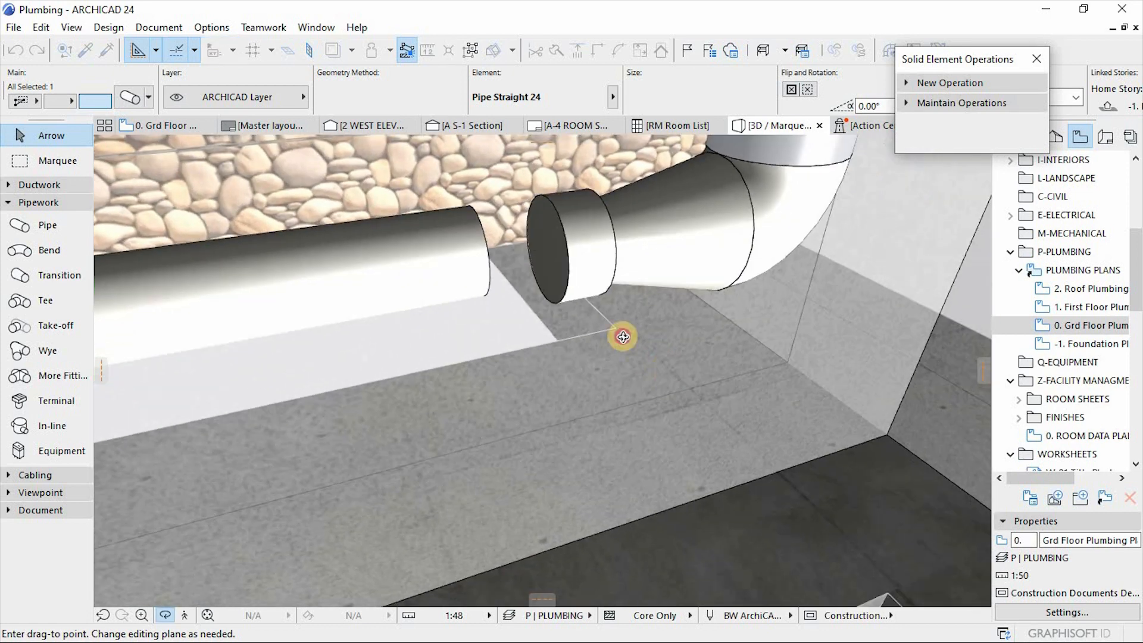
pyautogui.scroll(5, 542, 226)
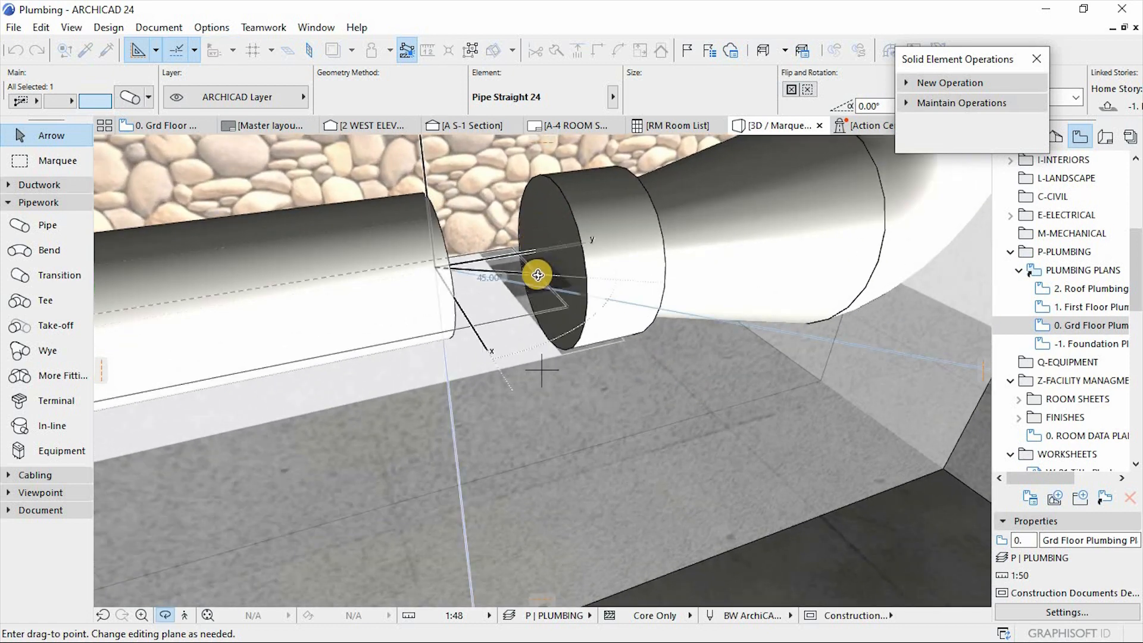
pyautogui.scroll(5, 522, 252)
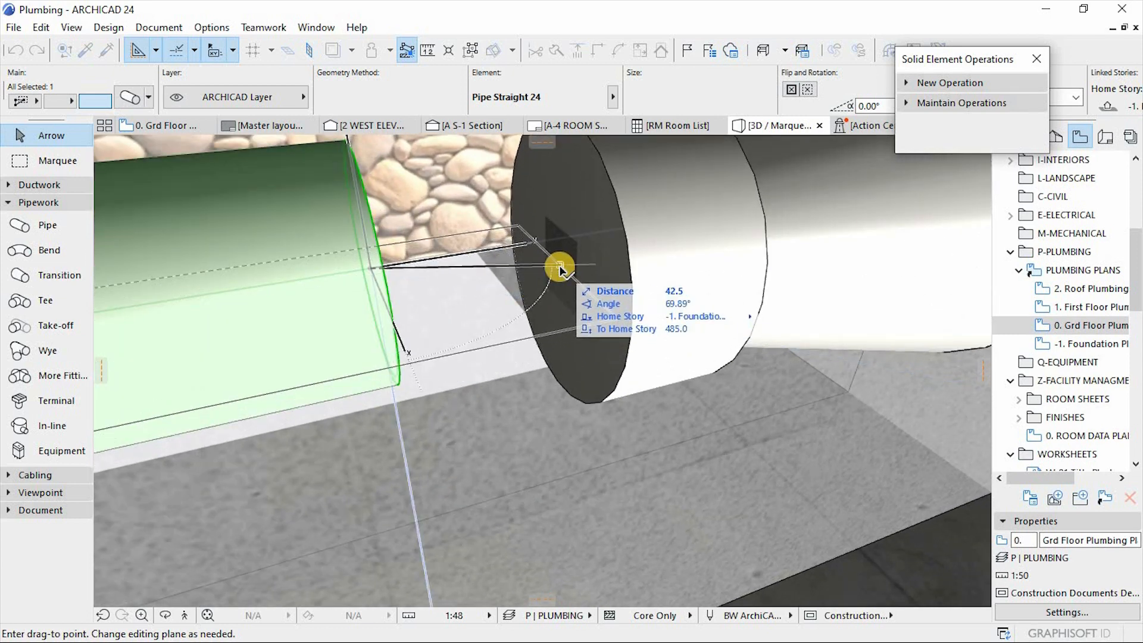
pyautogui.click(559, 268)
pyautogui.scroll(-10, 651, 350)
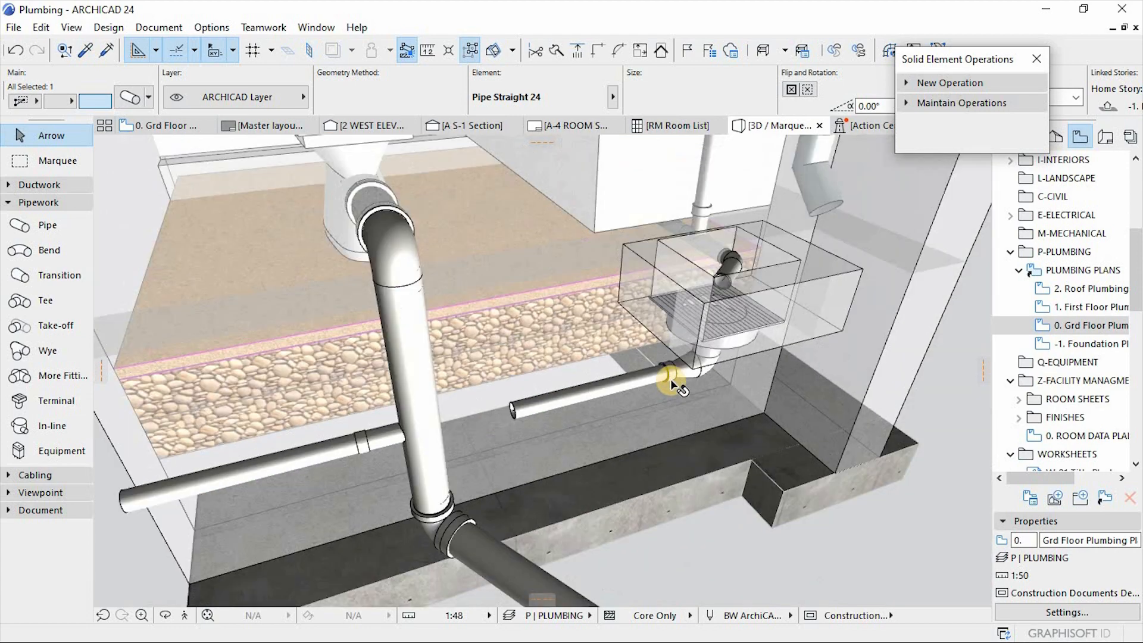
# Step: Activate the pipe Take-off tool, review its connection, visualization and general default settings, and accept them
pyautogui.keyDown('shift'); pyautogui.moveTo(693, 414); pyautogui.dragTo(129, 302, button='middle'); pyautogui.keyUp('shift')
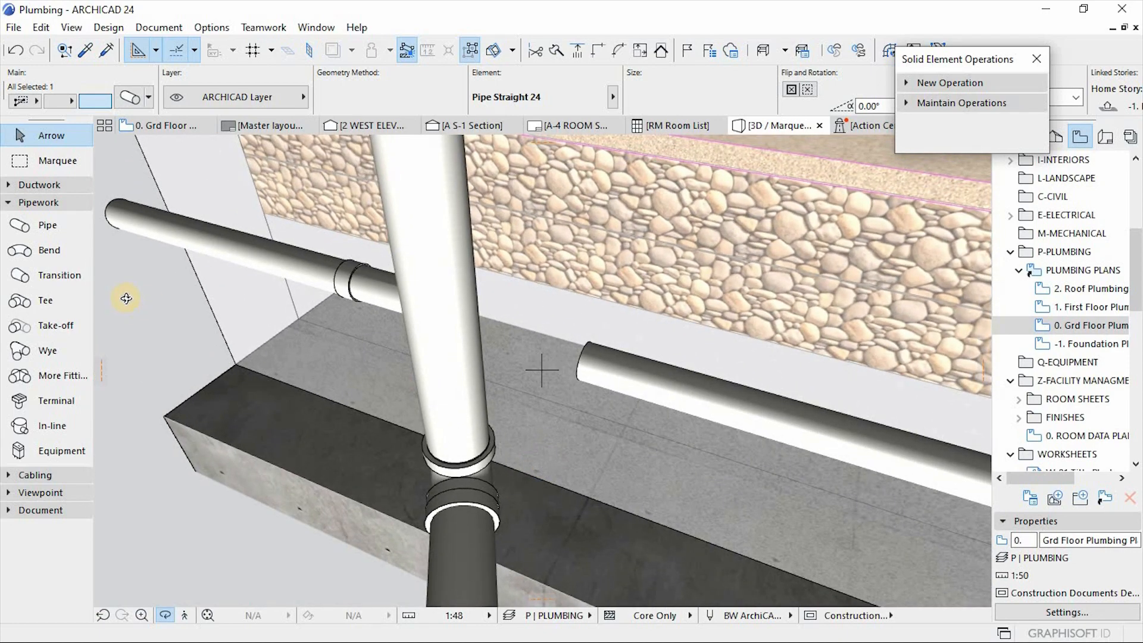
pyautogui.click(43, 331)
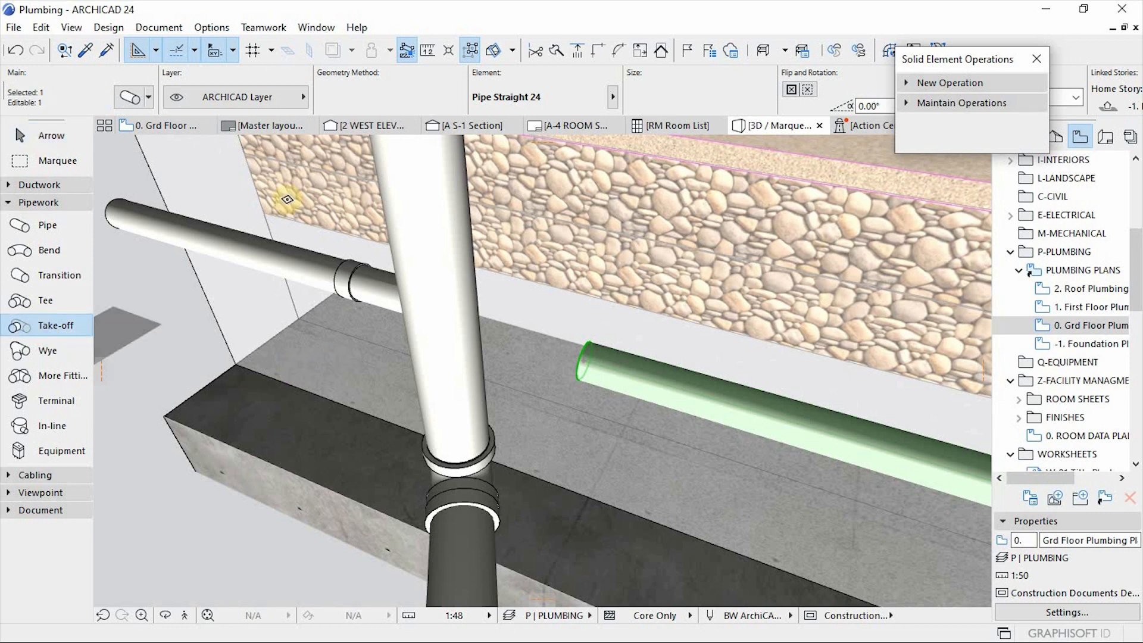
pyautogui.hotkey('ctrl', 't')
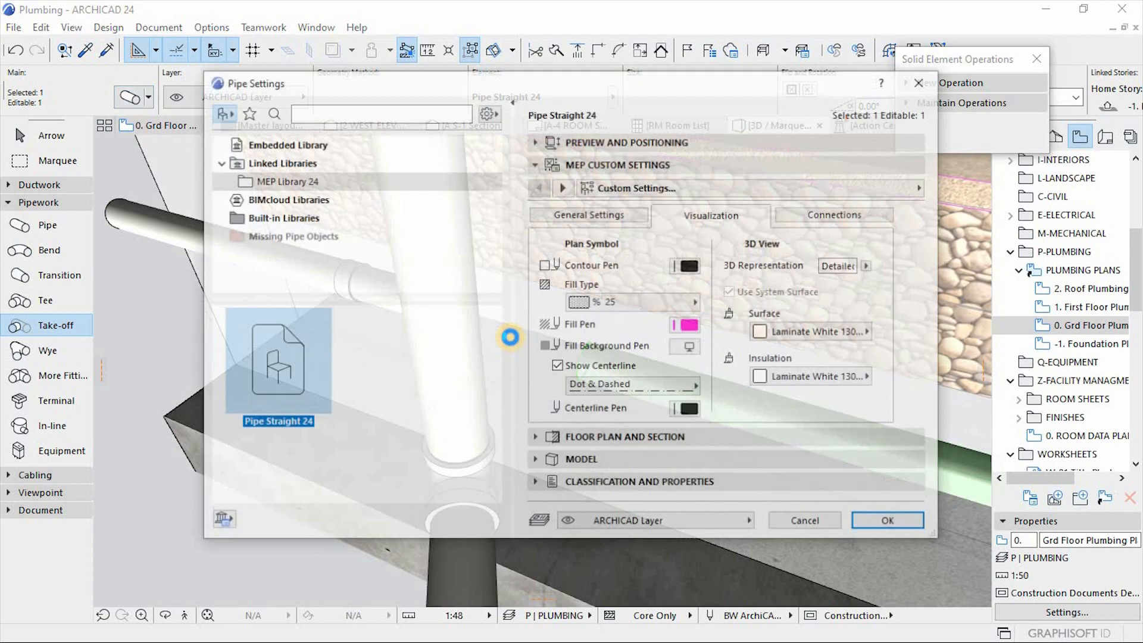
pyautogui.press('Escape')
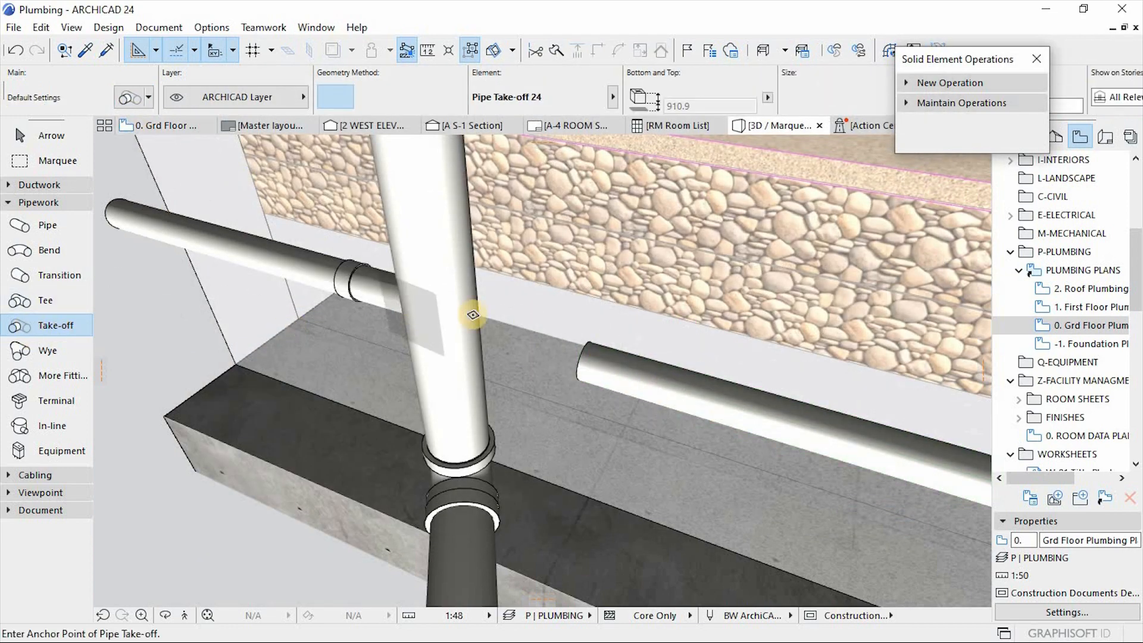
pyautogui.click(122, 98)
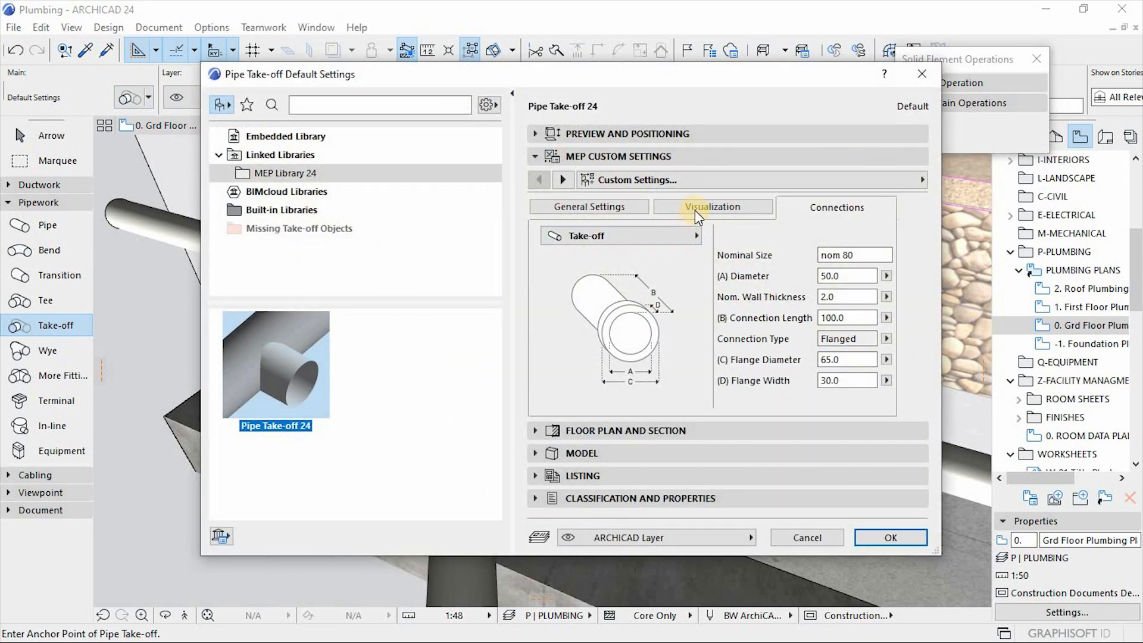
pyautogui.click(696, 208)
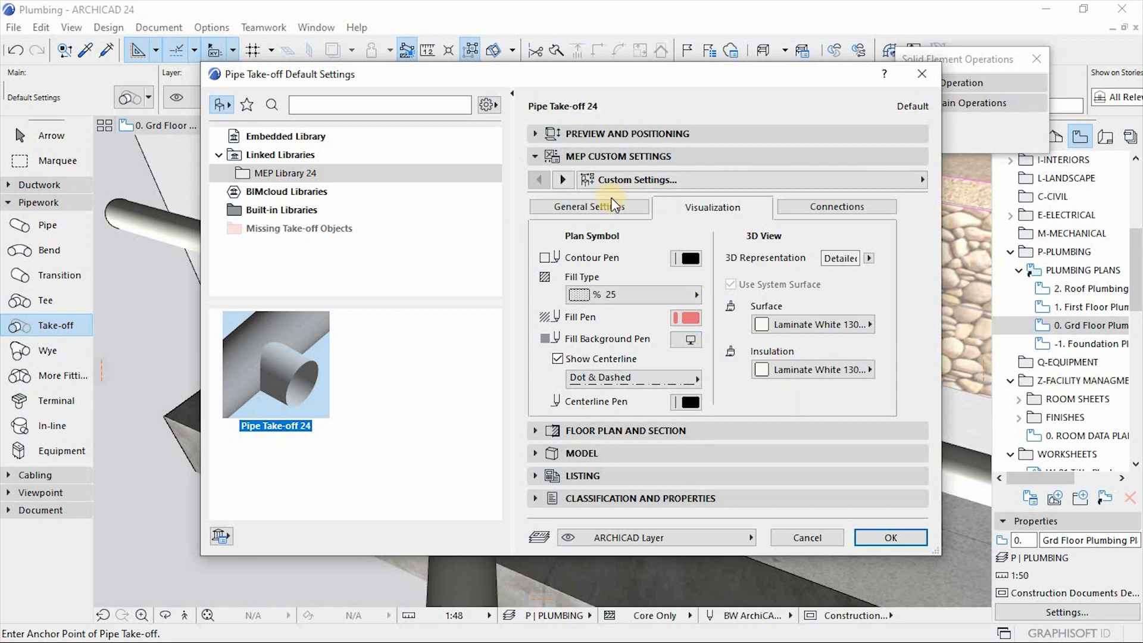
pyautogui.click(615, 205)
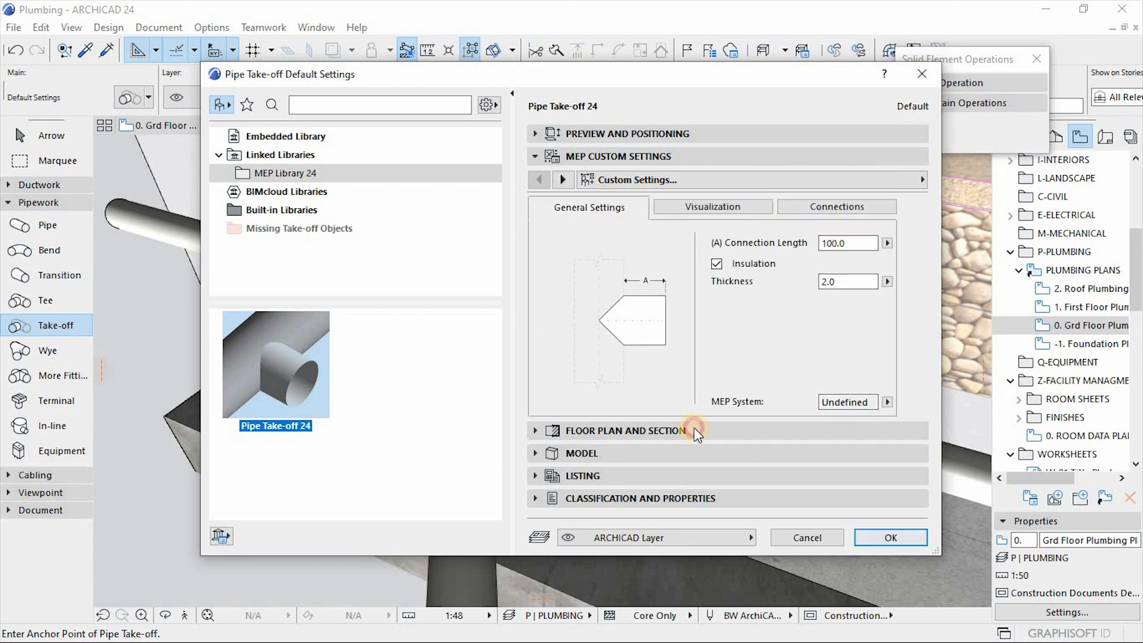
pyautogui.press('Return')
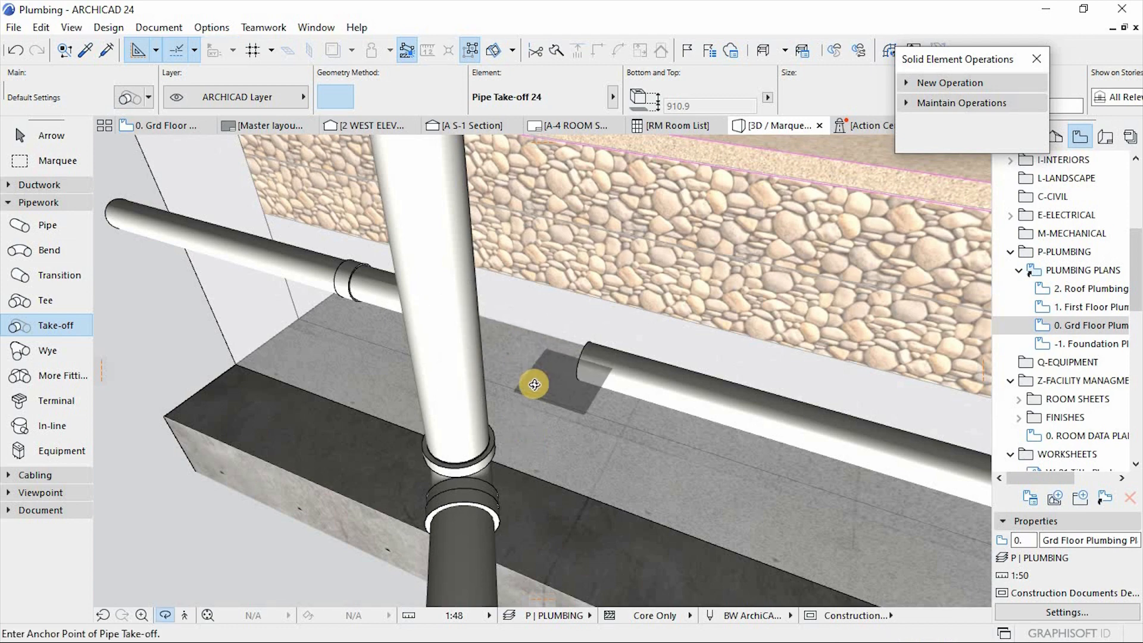
# Step: Place a pipe take-off low on the toilet's vertical soil pipe, oriented towards the gully's drain pipe
pyautogui.keyDown('shift'); pyautogui.moveTo(536, 382); pyautogui.dragTo(433, 297, button='middle'); pyautogui.keyUp('shift')
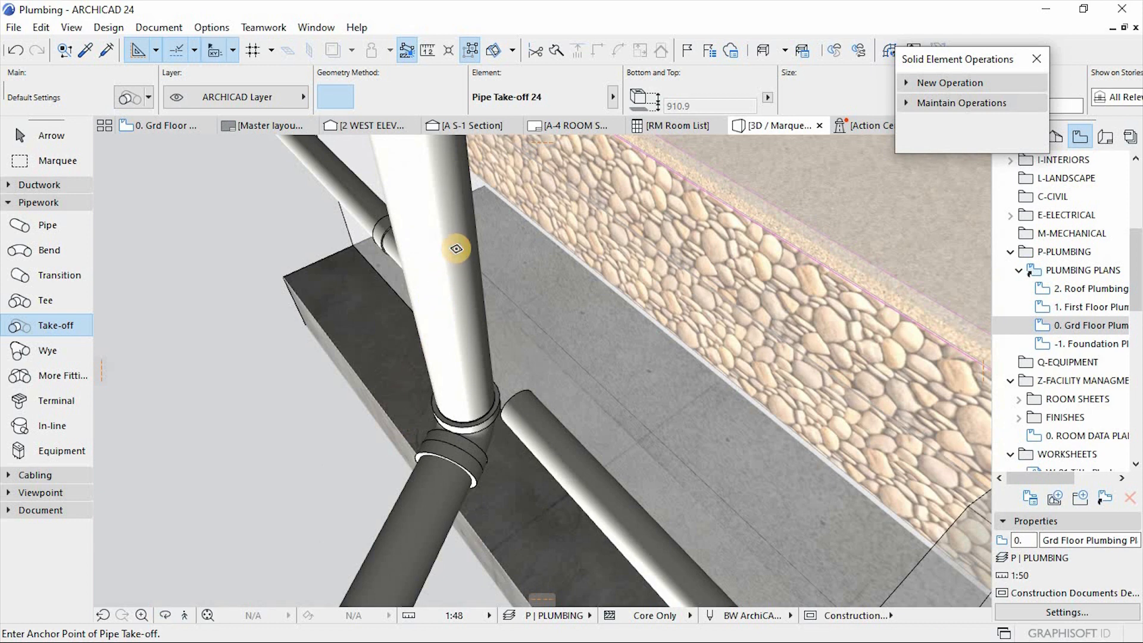
pyautogui.scroll(-5, 600, 305)
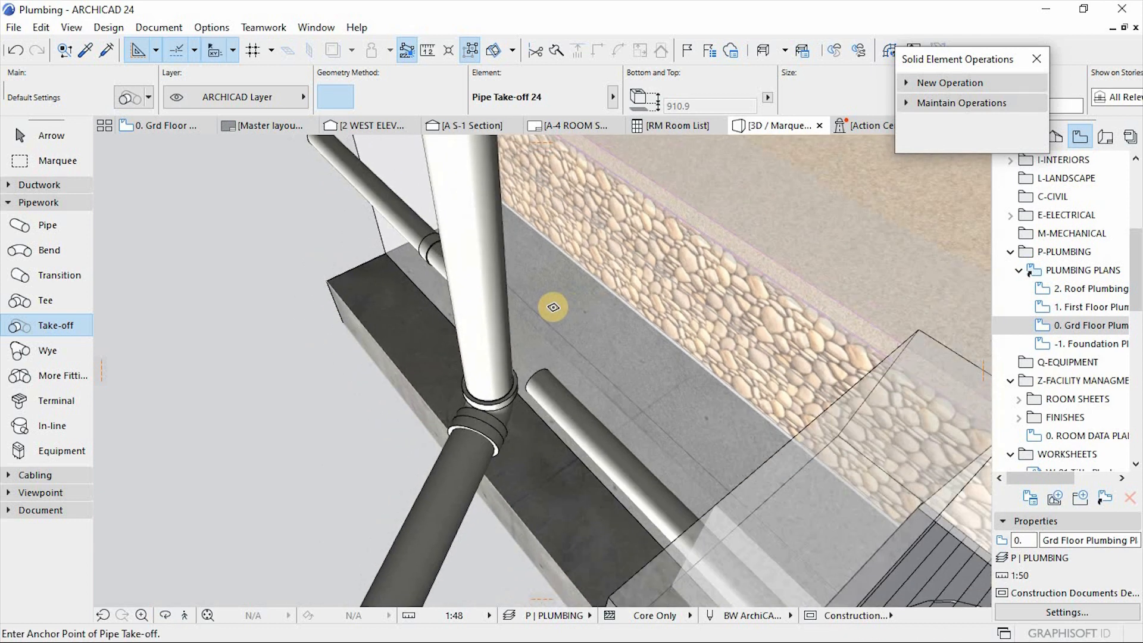
pyautogui.keyDown('shift'); pyautogui.moveTo(542, 375); pyautogui.dragTo(536, 191, button='middle'); pyautogui.keyUp('shift')
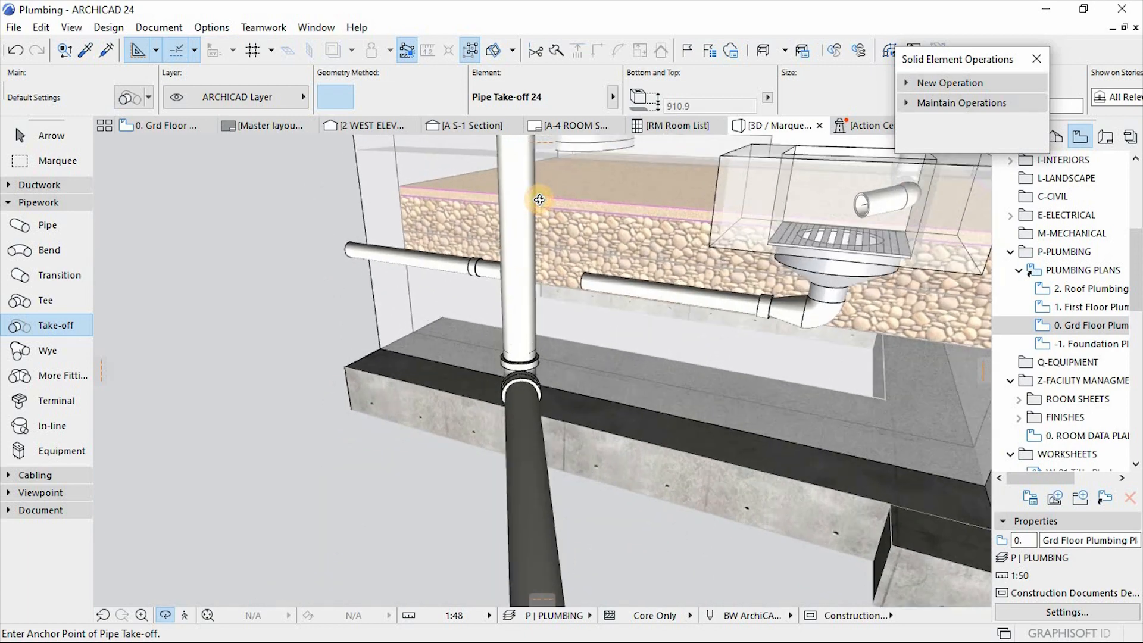
pyautogui.scroll(5, 535, 191)
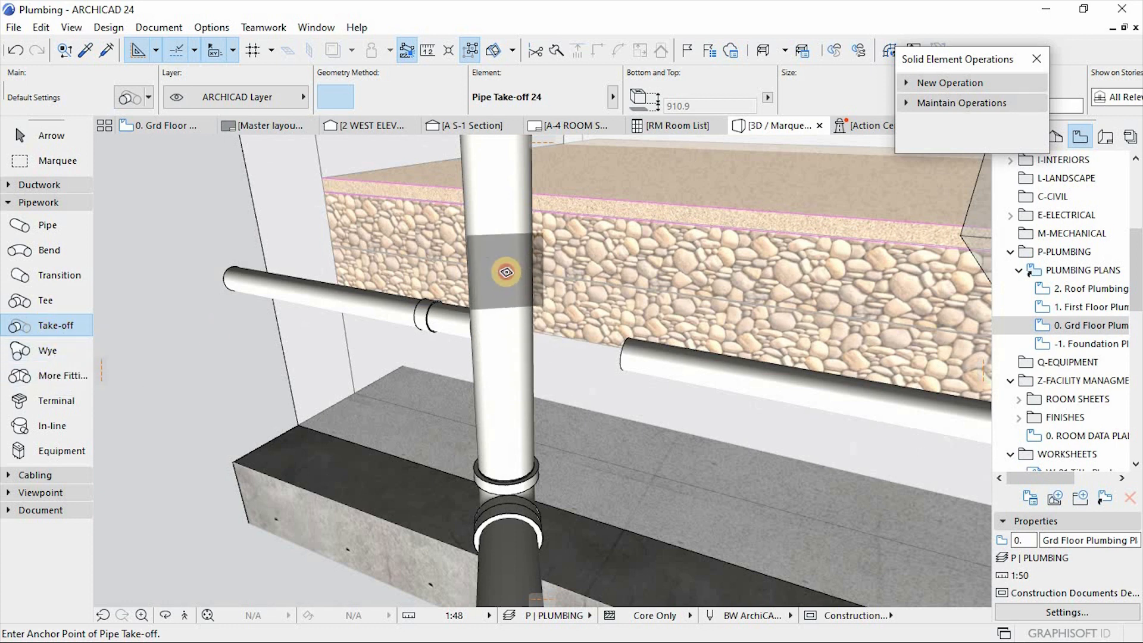
pyautogui.click(508, 394)
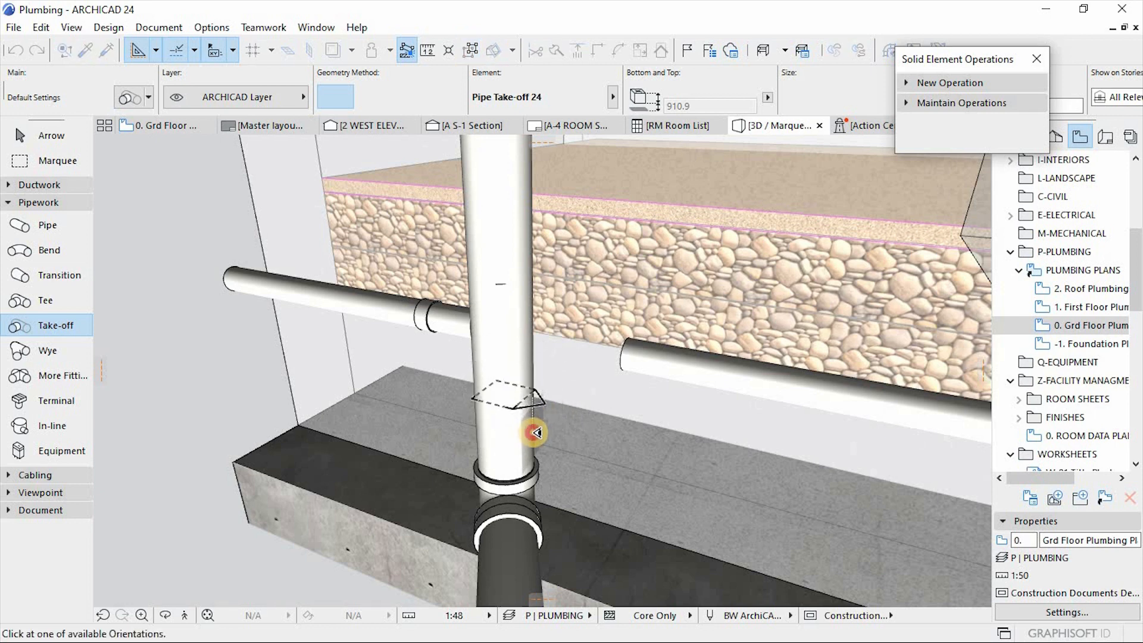
pyautogui.click(536, 433)
pyautogui.keyDown('shift'); pyautogui.moveTo(606, 449); pyautogui.dragTo(717, 390, button='middle'); pyautogui.keyUp('shift')
pyautogui.press('Escape')
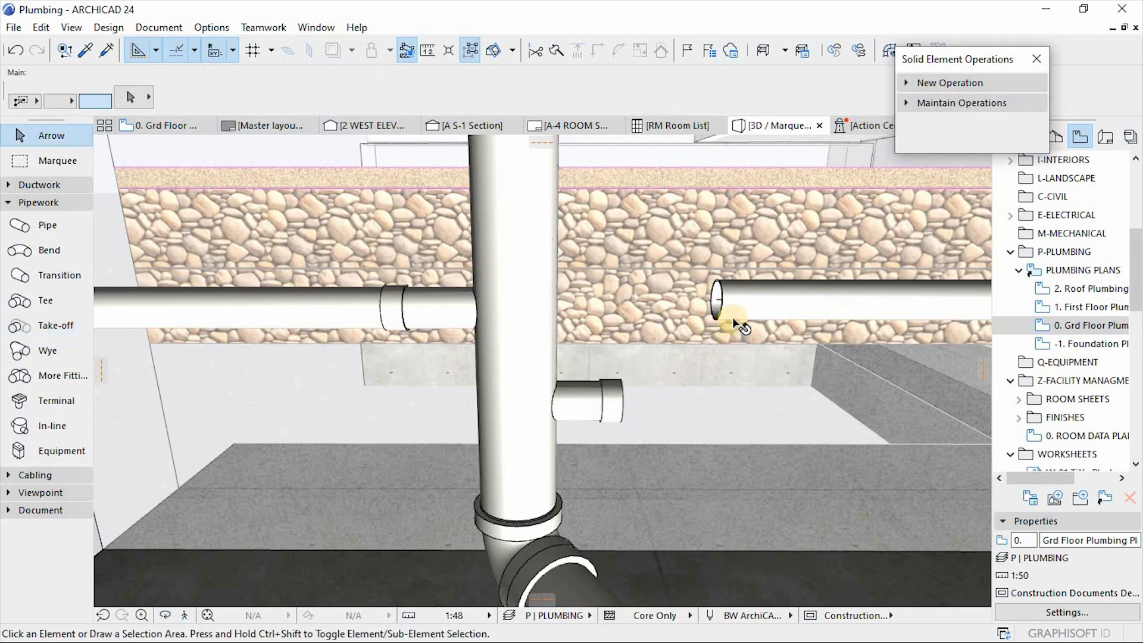
# Step: Move the take-off vertically up the soil pipe to the level of the drain pipe's open end
pyautogui.click(602, 387)
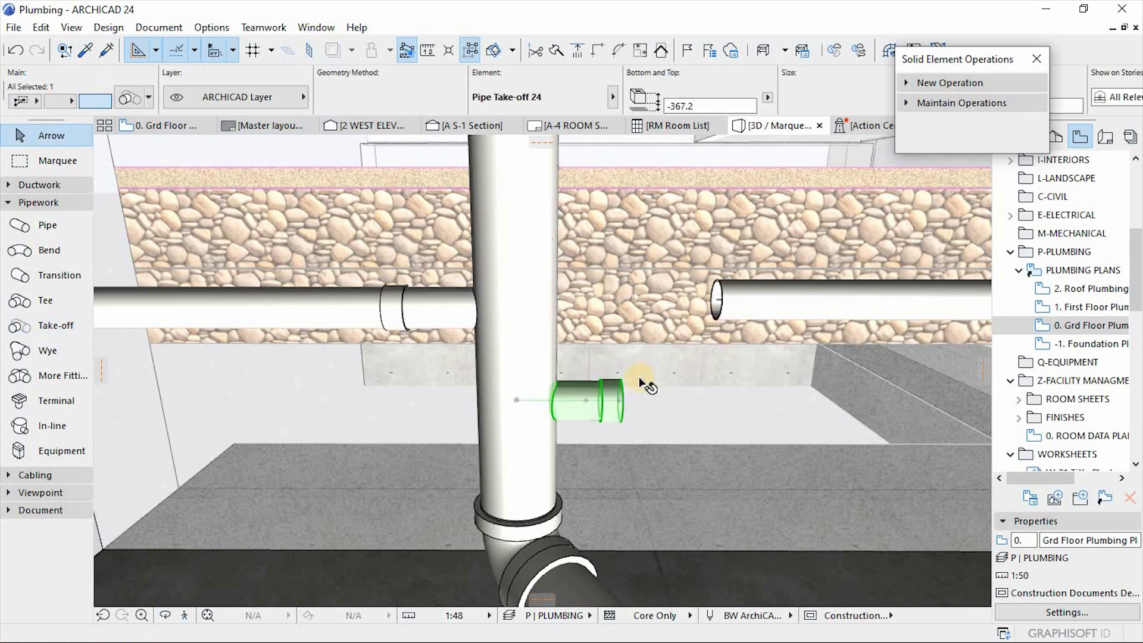
pyautogui.click(622, 403)
pyautogui.click(622, 397)
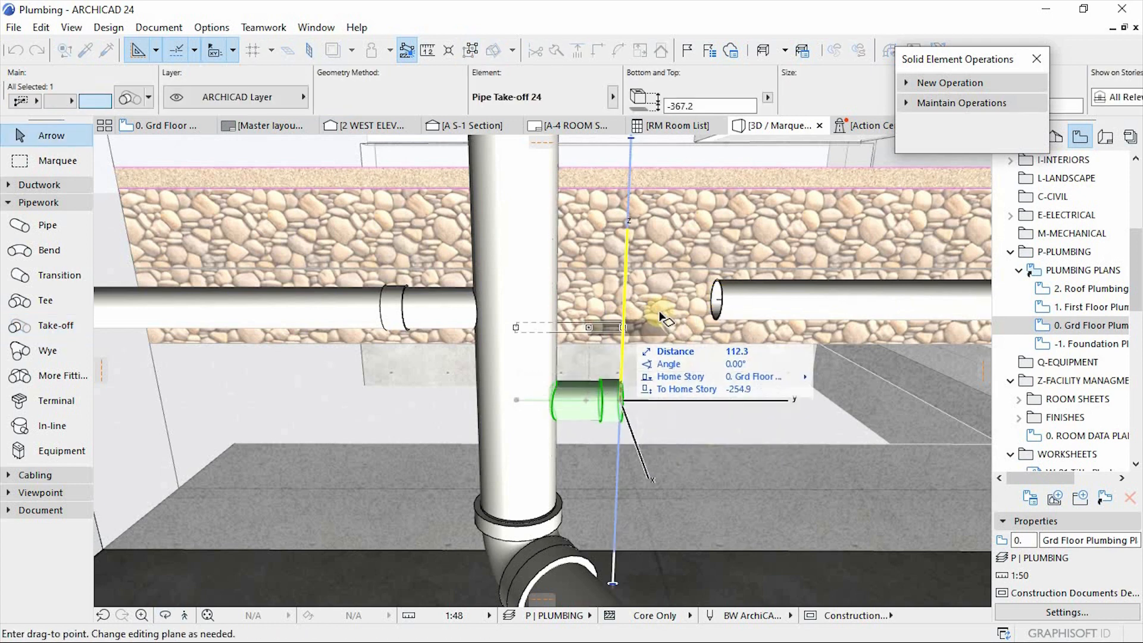
pyautogui.click(716, 303)
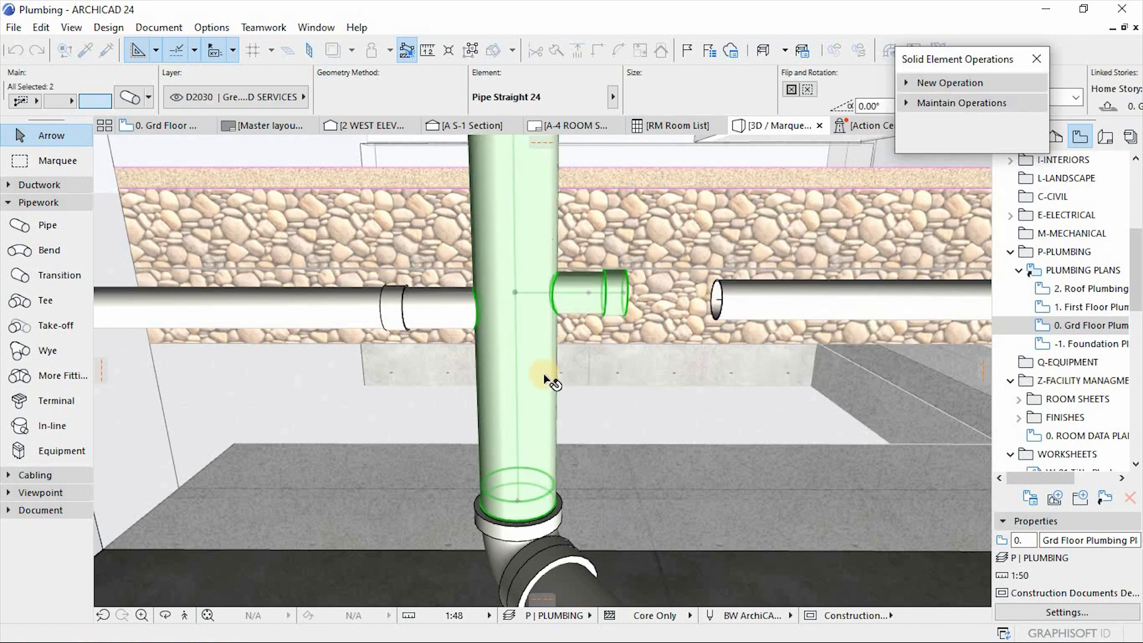
pyautogui.press('Escape')
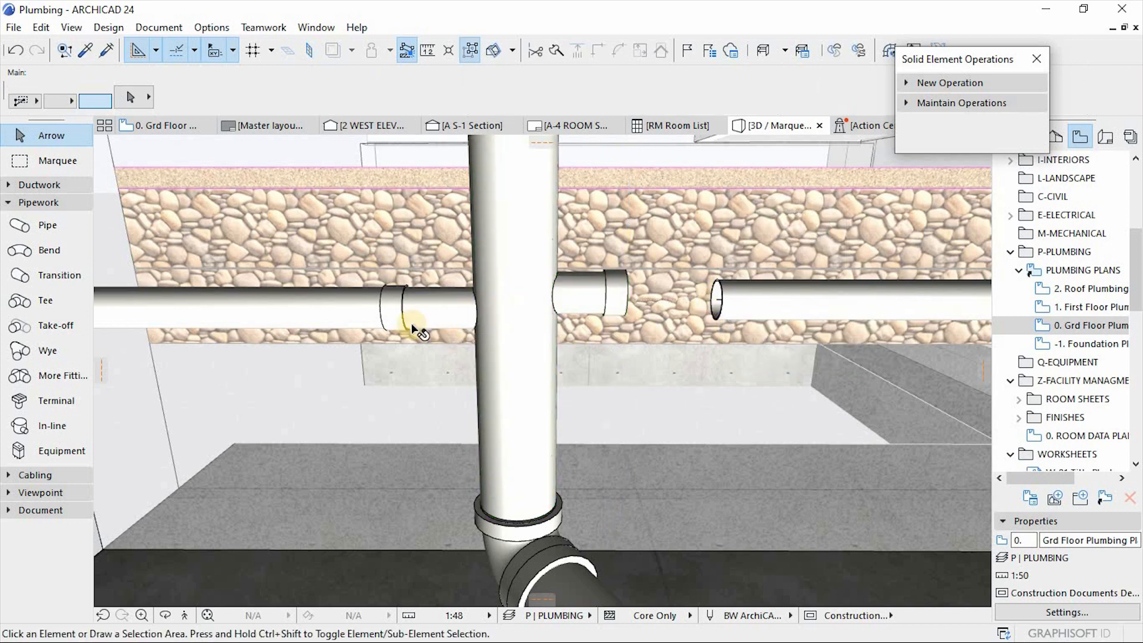
pyautogui.press('o')
pyautogui.moveTo(568, 380); pyautogui.dragTo(713, 204)
pyautogui.moveTo(726, 345); pyautogui.dragTo(779, 262)
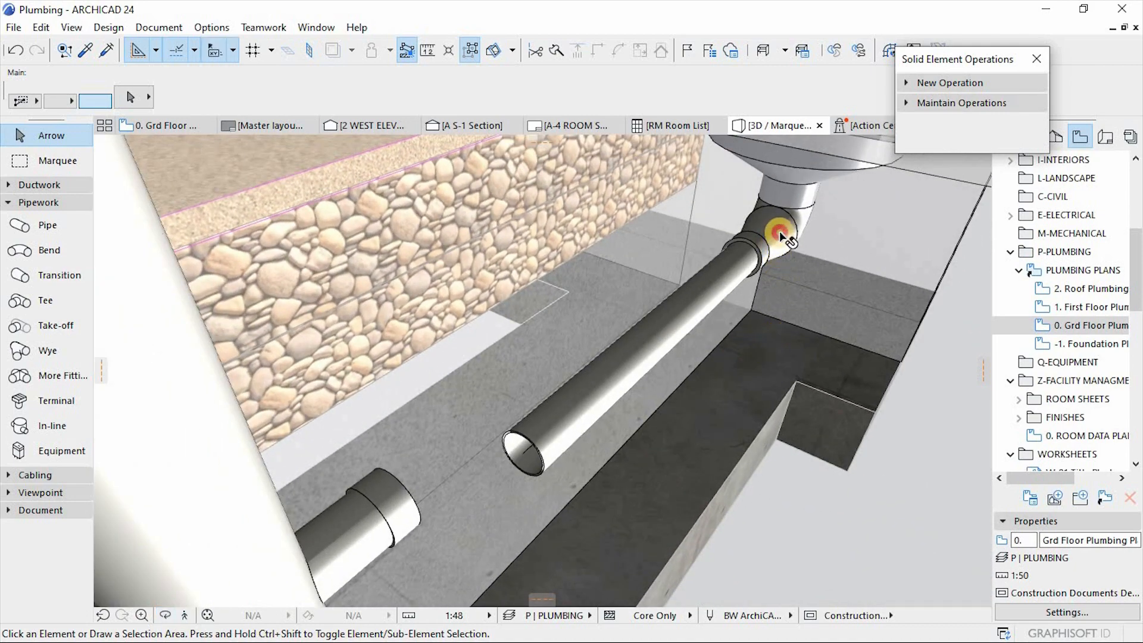
pyautogui.click(780, 234)
pyautogui.click(686, 312)
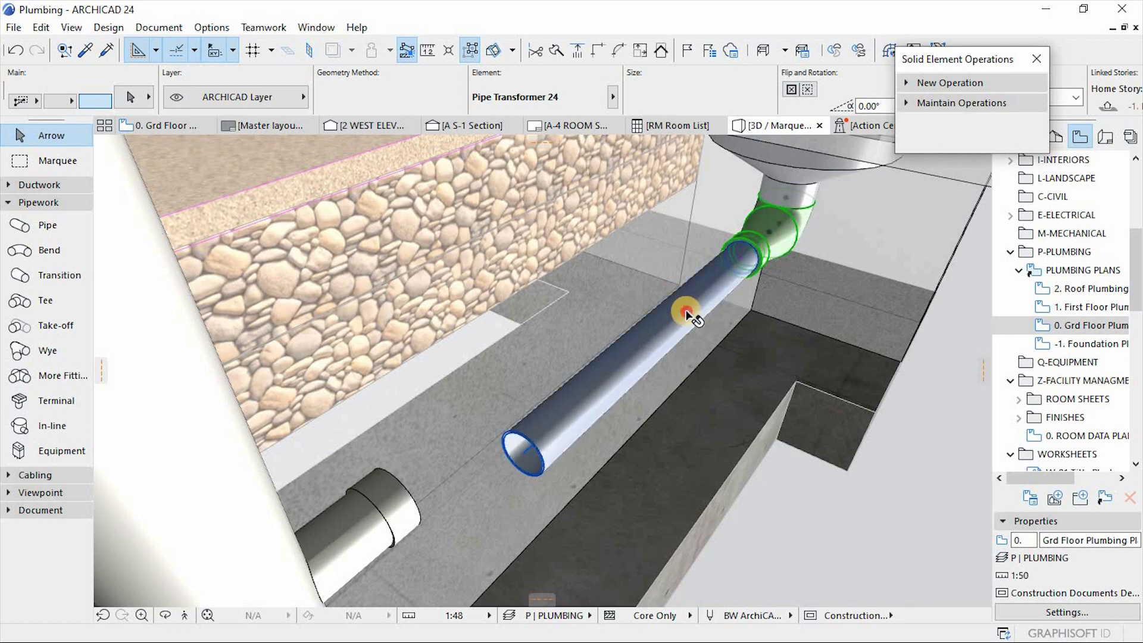
pyautogui.keyDown('shift'); pyautogui.click(679, 329); pyautogui.keyUp('shift')
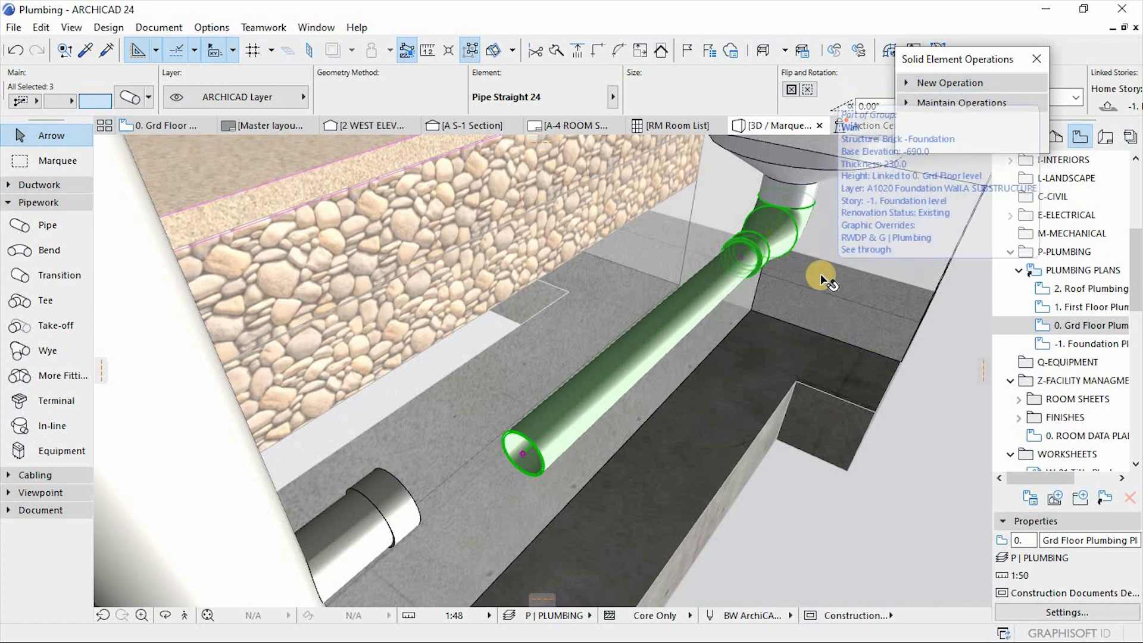
pyautogui.press('Escape')
# Step: On the ground floor plan, select the pipe bend under the gully's floor drain, including its grouped transition and drain pipe
pyautogui.press('F2')
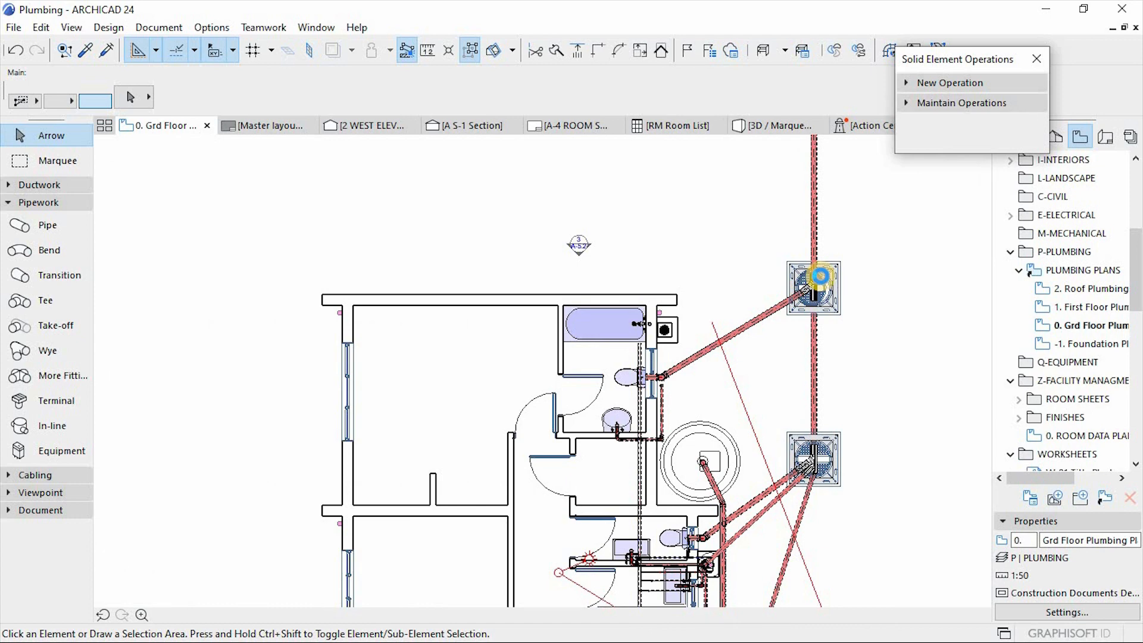
pyautogui.scroll(5, 660, 387)
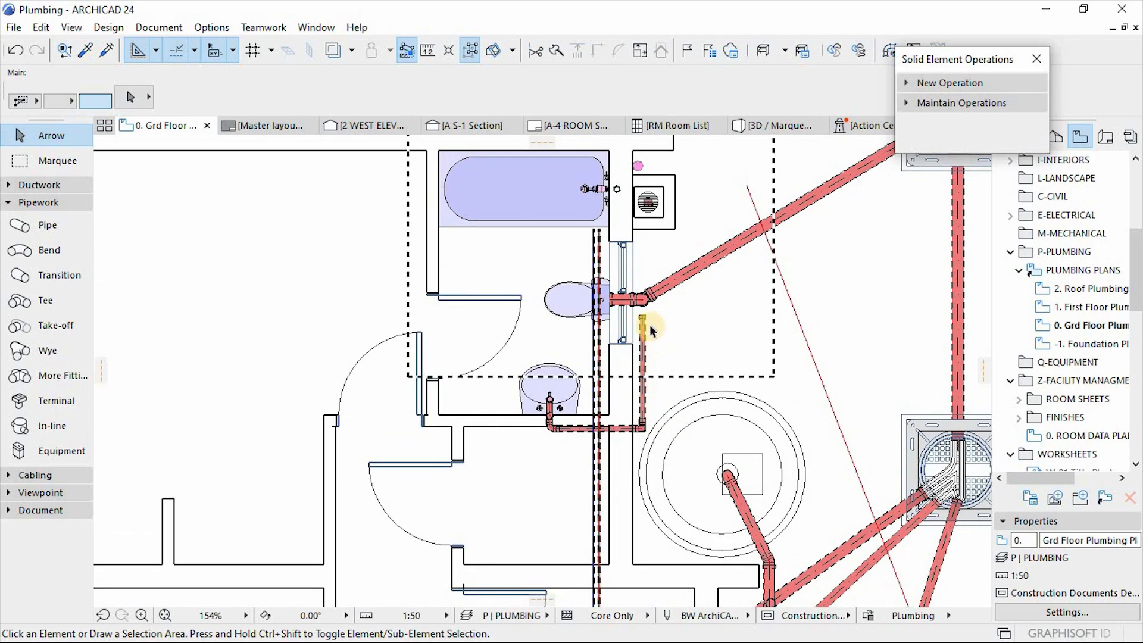
pyautogui.scroll(10, 647, 202)
pyautogui.click(645, 203)
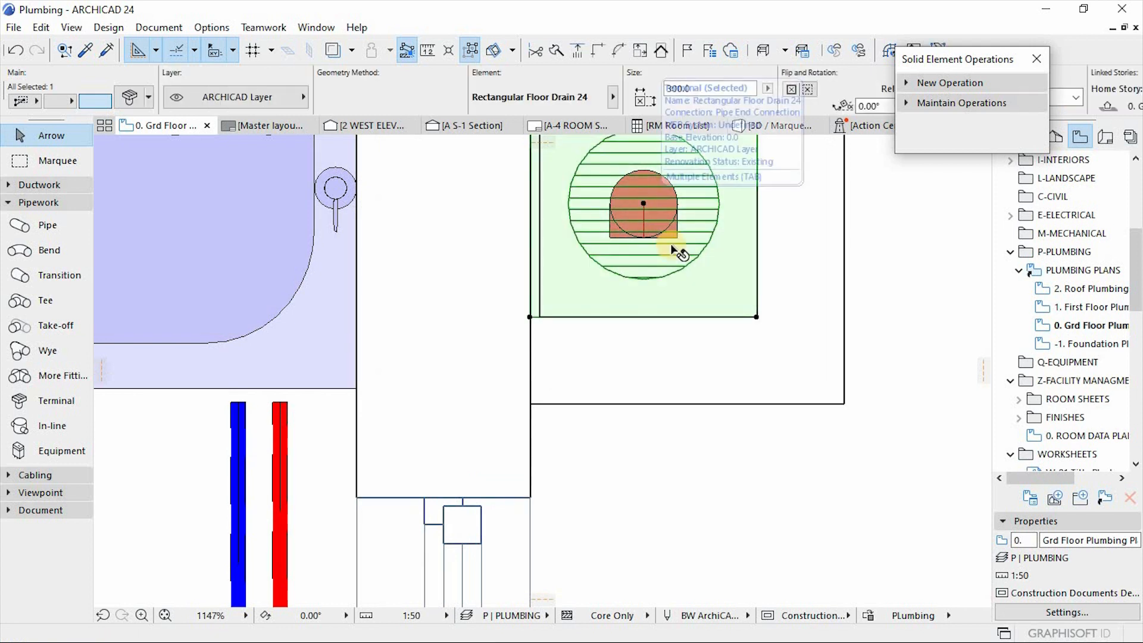
pyautogui.press('Escape')
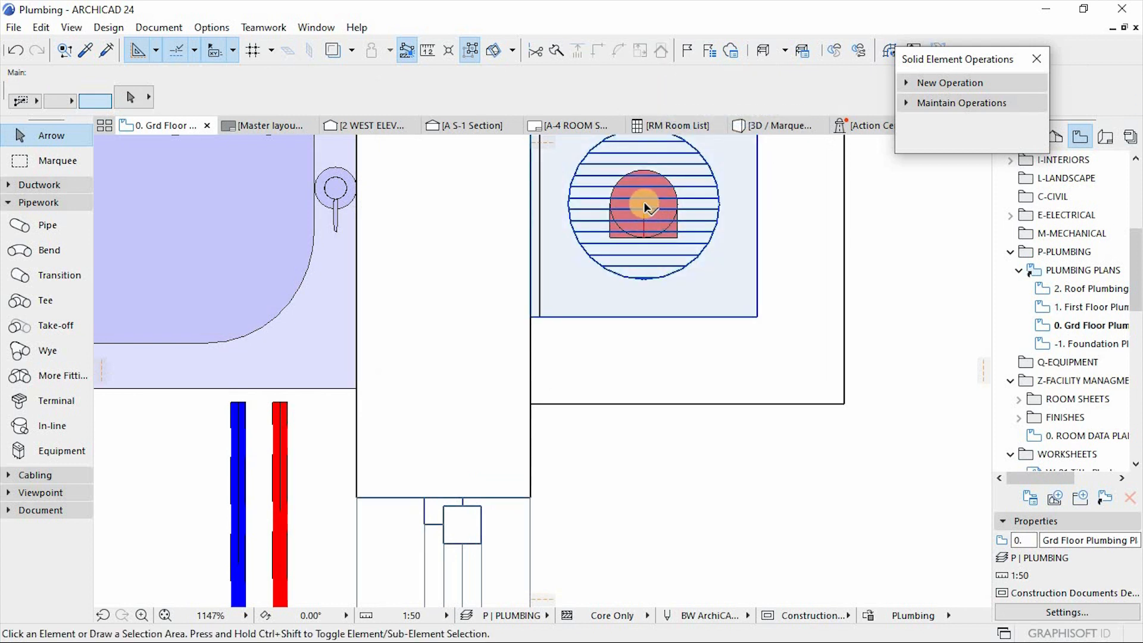
pyautogui.moveTo(645, 204)
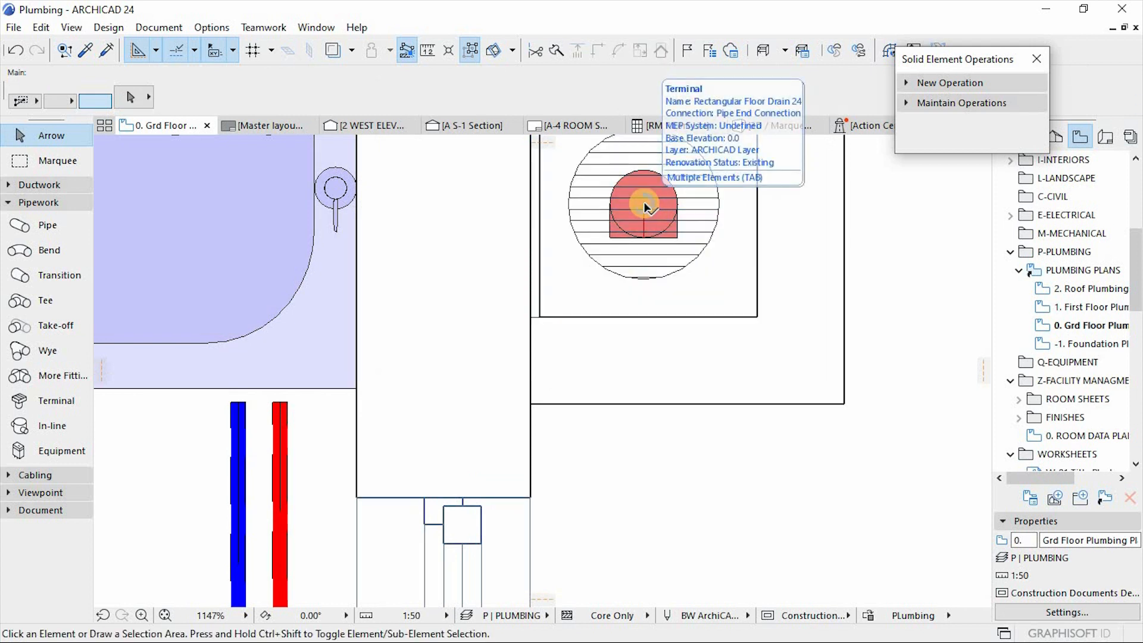
pyautogui.press('Tab')
pyautogui.click(646, 205)
pyautogui.scroll(-5, 646, 205)
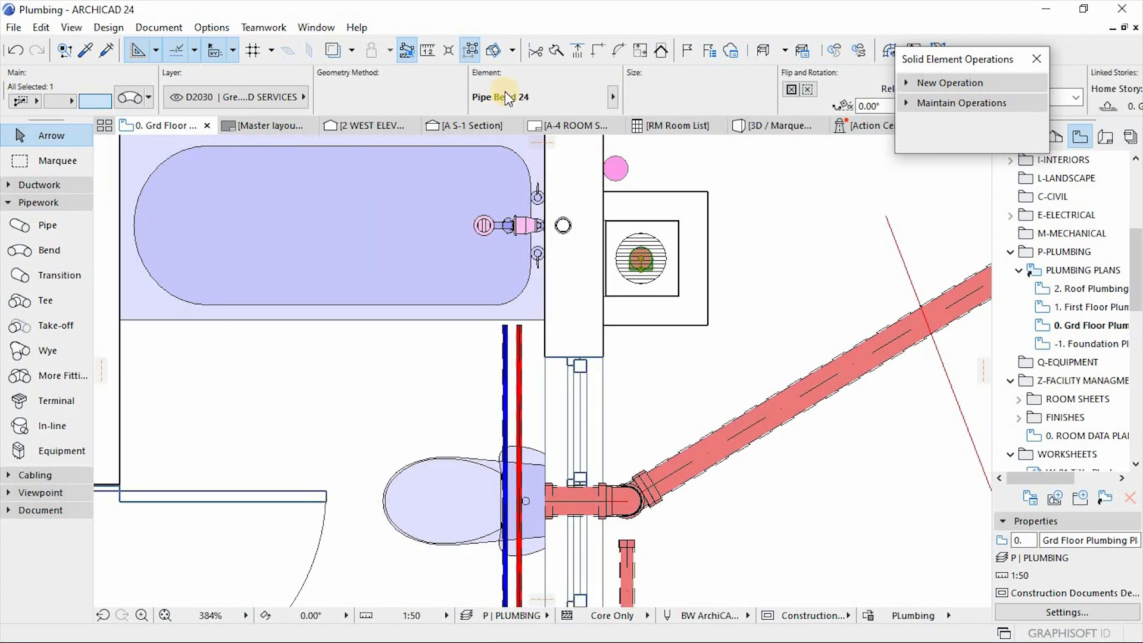
pyautogui.click(469, 50)
# Step: Rotate the grouped bend, transition and drain pipe about the bend's centre by about -3.35°, aiming at the centre of the toilet's soil pipe
pyautogui.hotkey('ctrl', 'e')
pyautogui.scroll(4, 619, 268)
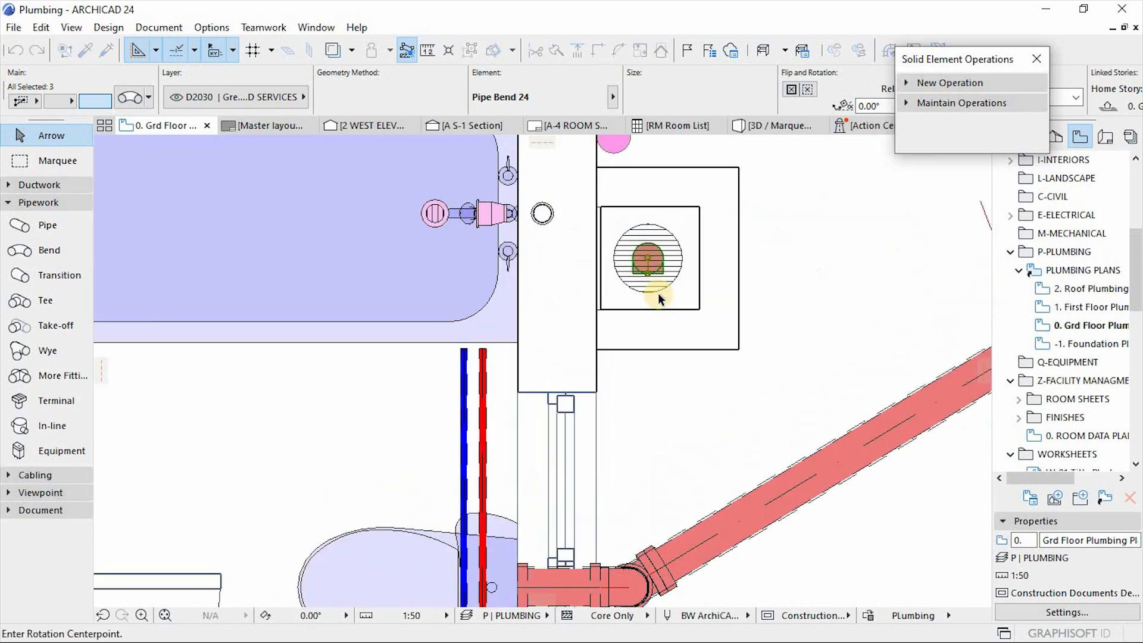
pyautogui.click(670, 259)
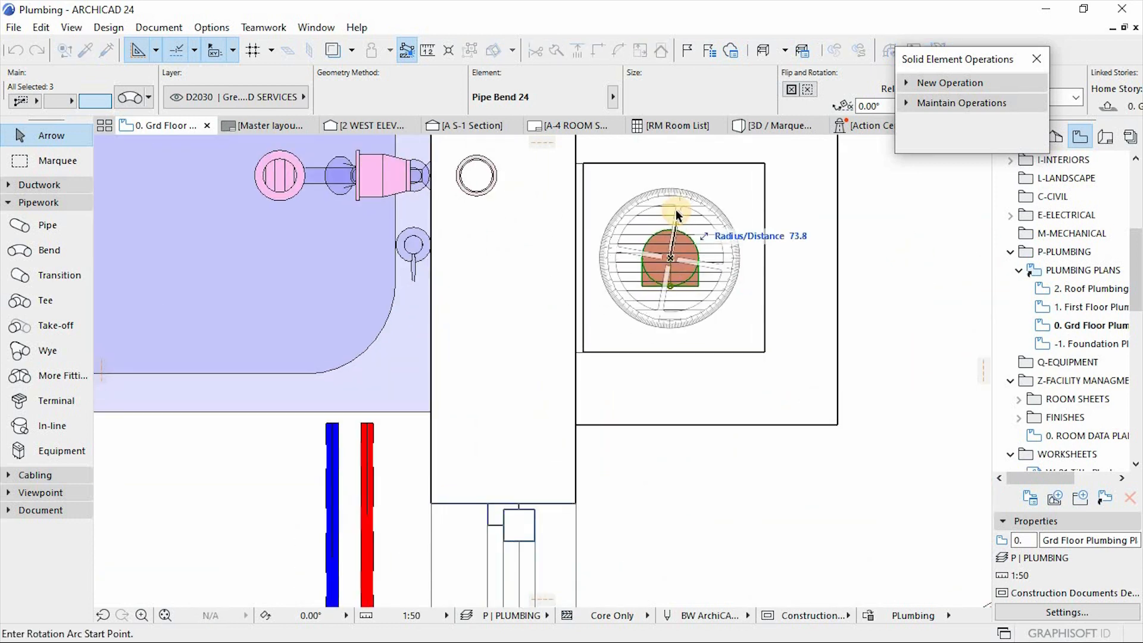
pyautogui.scroll(-5, 676, 210)
pyautogui.scroll(3, 664, 430)
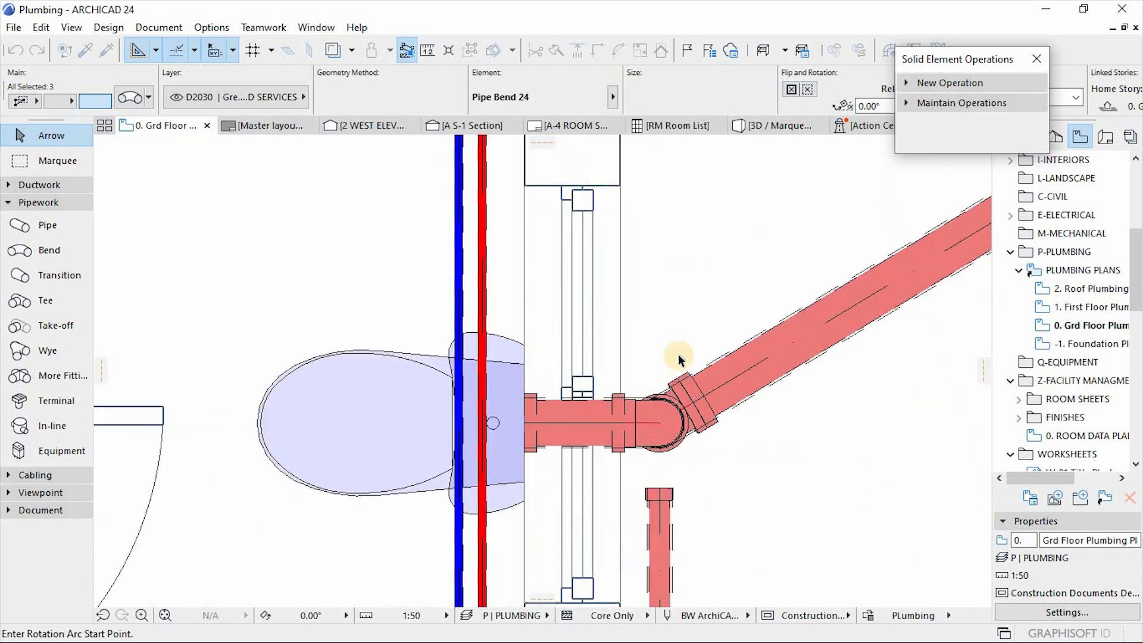
pyautogui.click(684, 299)
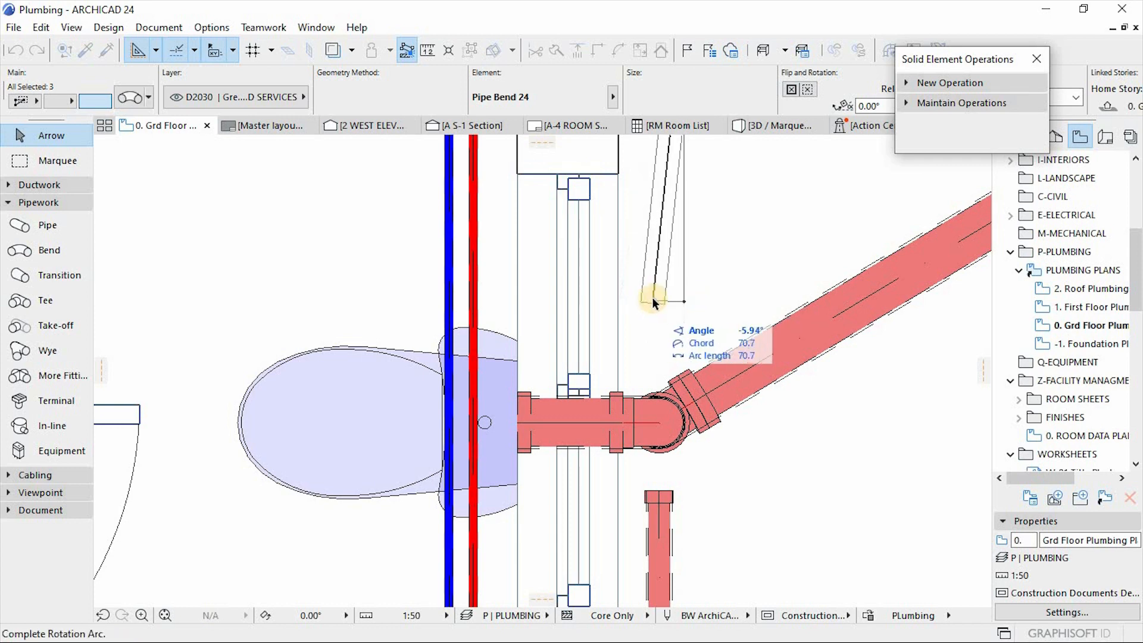
pyautogui.scroll(-1, 652, 302)
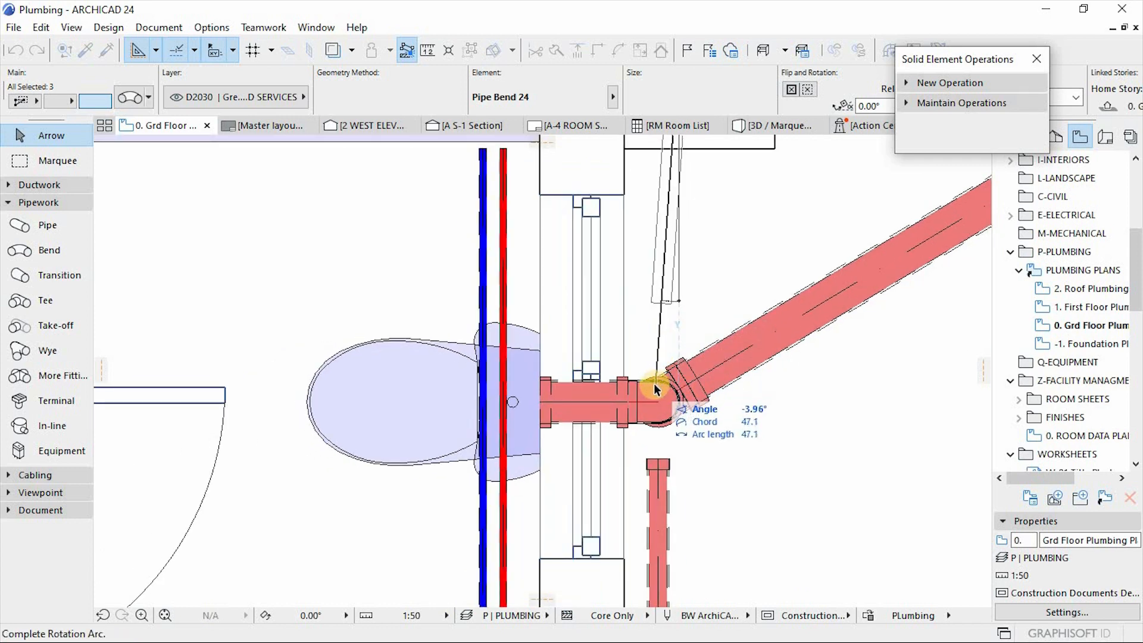
pyautogui.scroll(3, 660, 395)
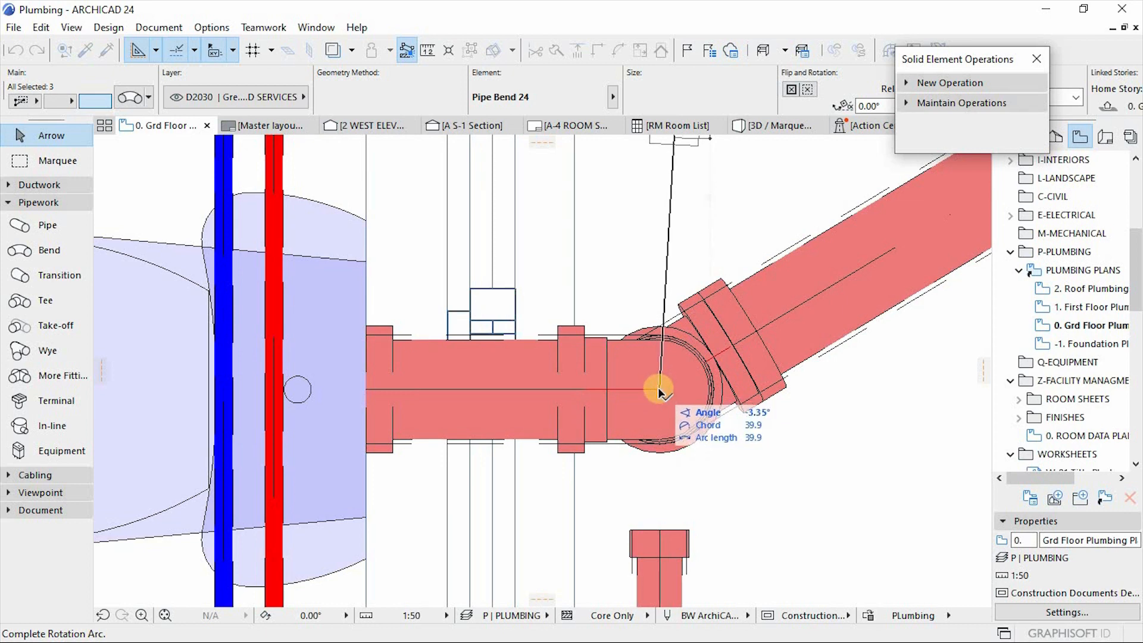
pyautogui.click(658, 388)
pyautogui.scroll(-5, 660, 458)
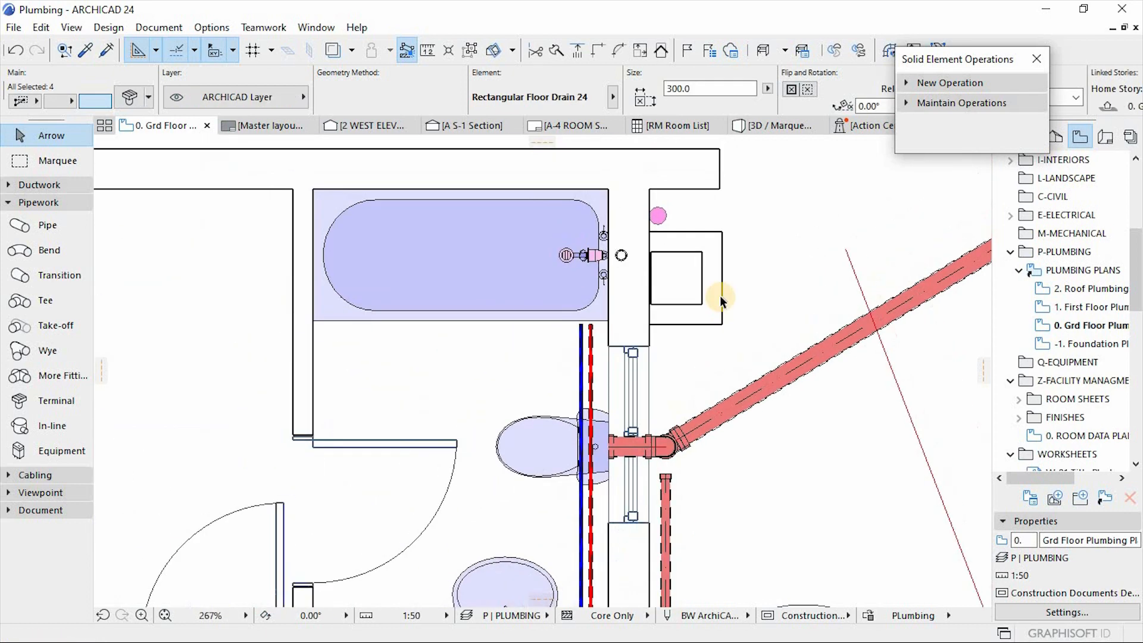
pyautogui.click(766, 239)
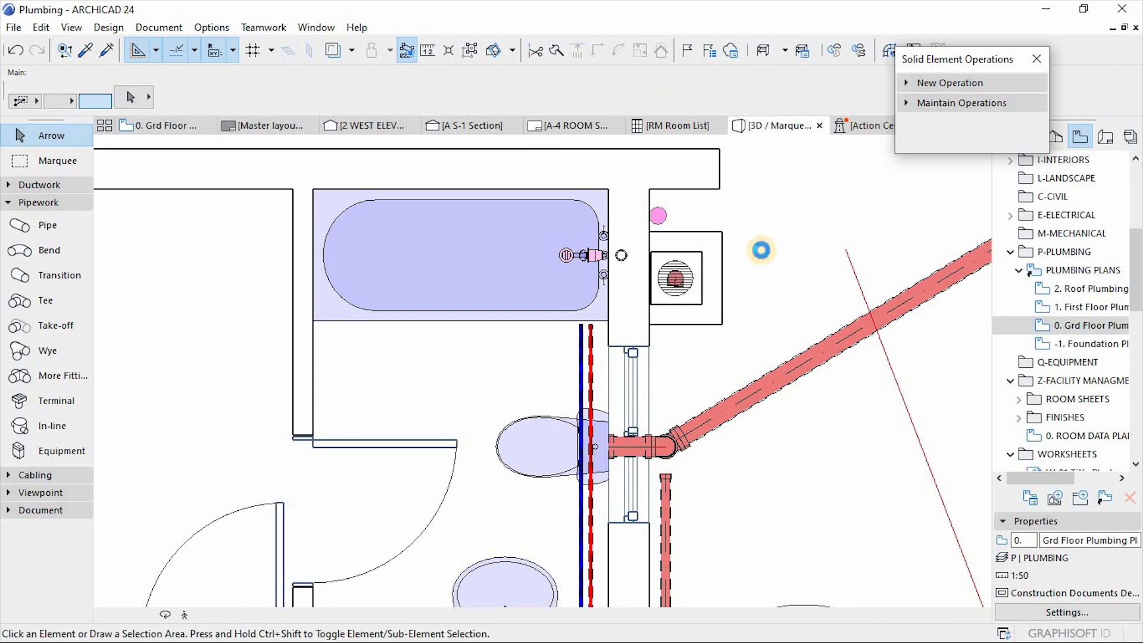
# Step: In the 3D view, suspend grouping and stretch the drain pipe's open end to the take-off's flanged opening, about 644 mm long overall
pyautogui.press('F3')
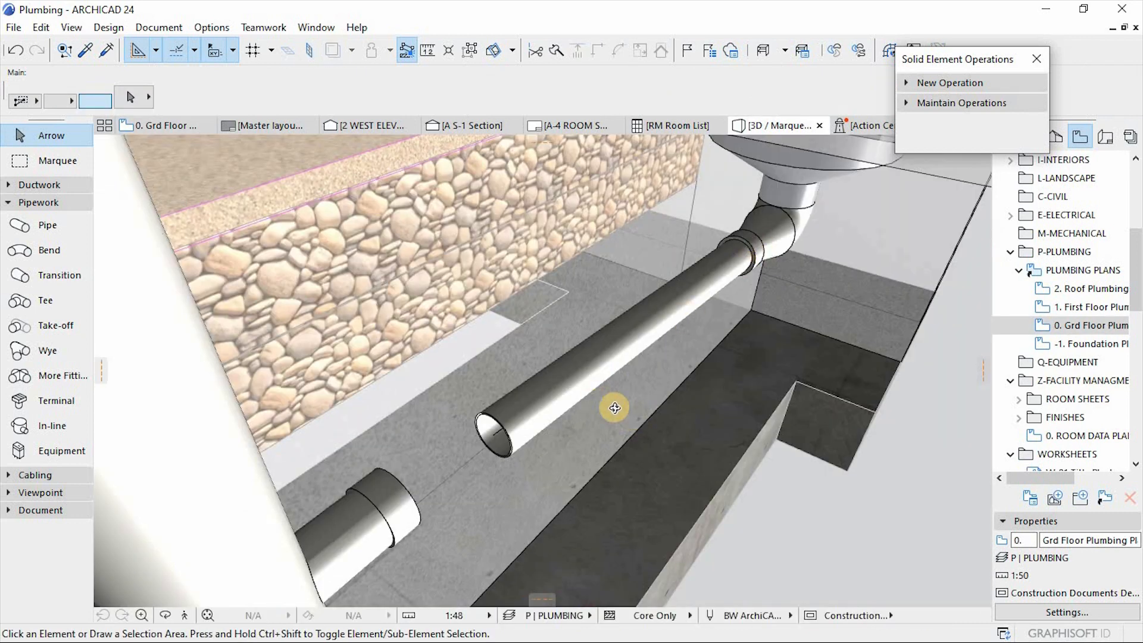
pyautogui.keyDown('shift'); pyautogui.moveTo(601, 383); pyautogui.dragTo(413, 376, button='middle'); pyautogui.keyUp('shift')
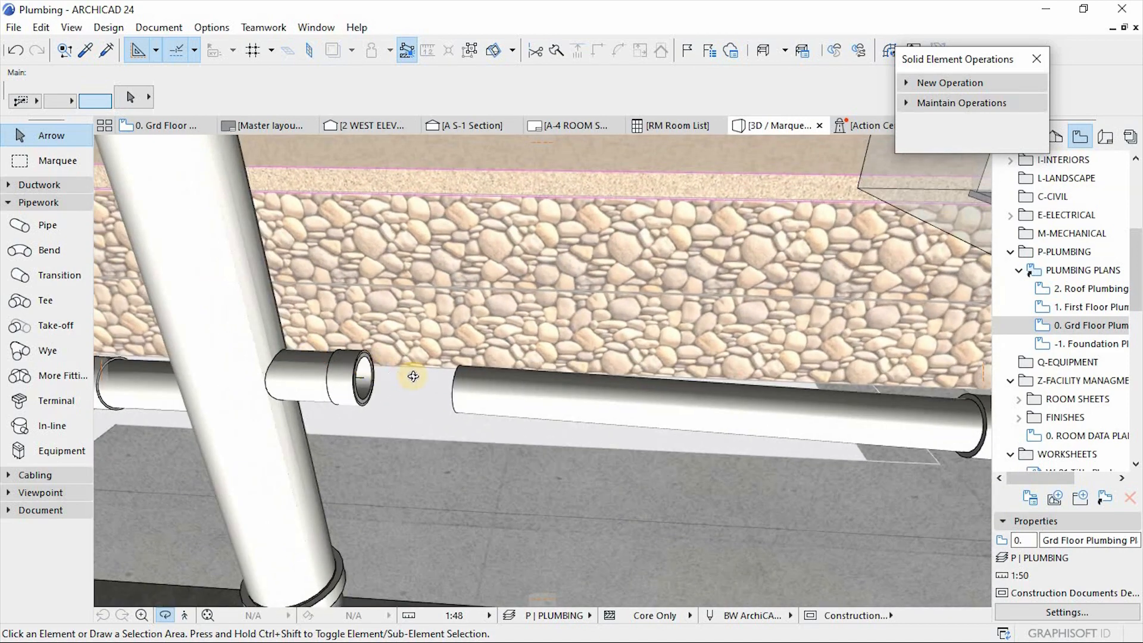
pyautogui.click(466, 390)
pyautogui.click(458, 391)
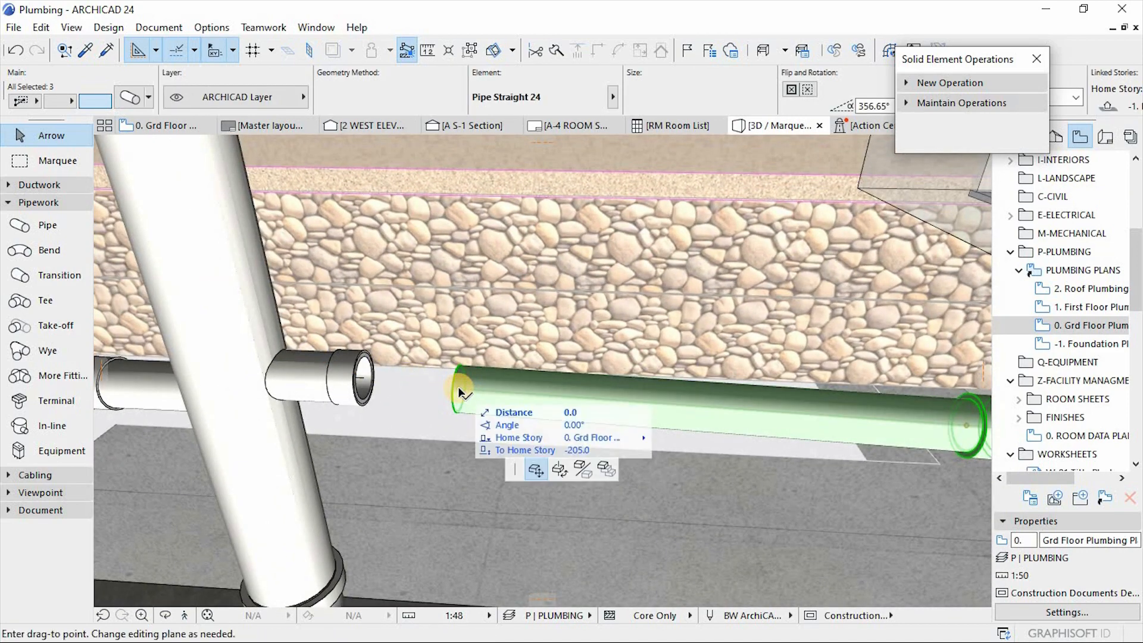
pyautogui.press('Escape')
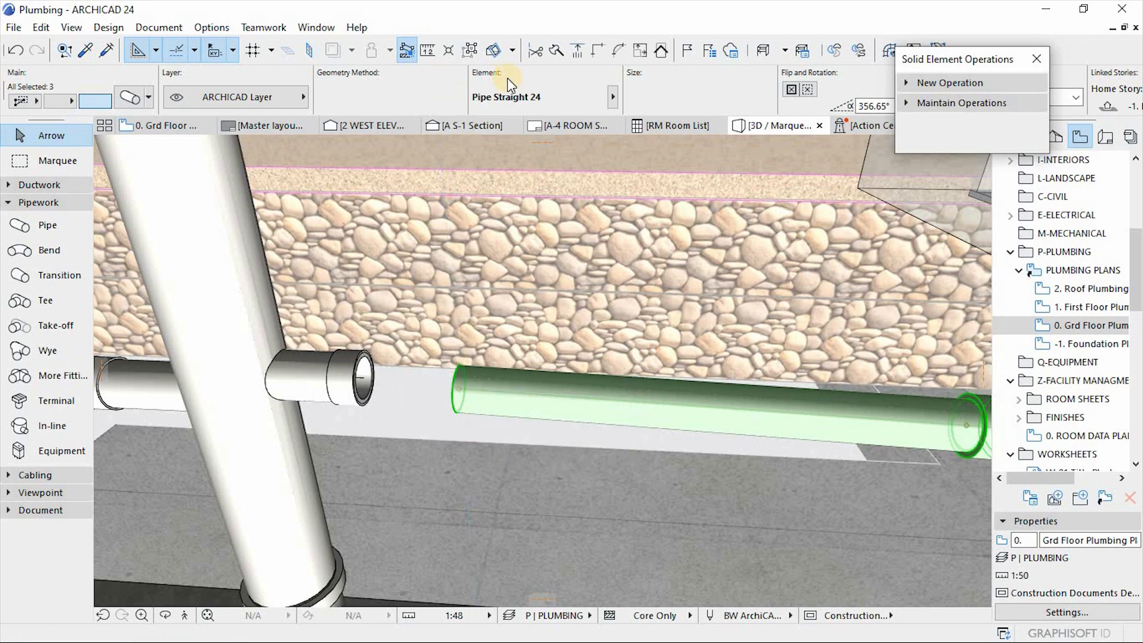
pyautogui.click(470, 50)
pyautogui.click(478, 388)
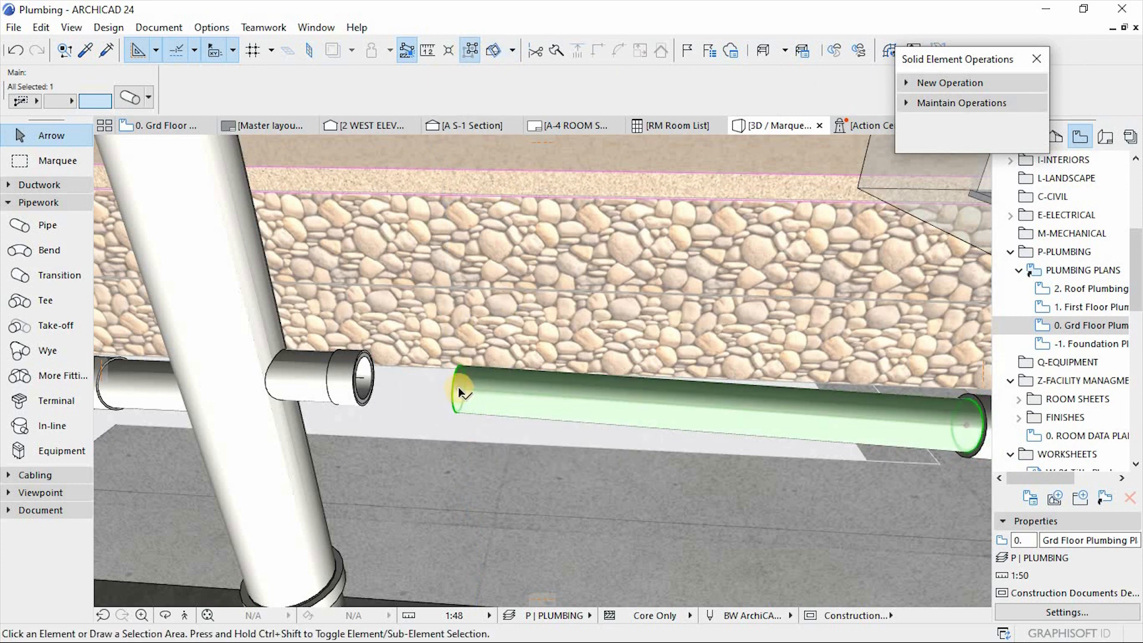
pyautogui.click(460, 392)
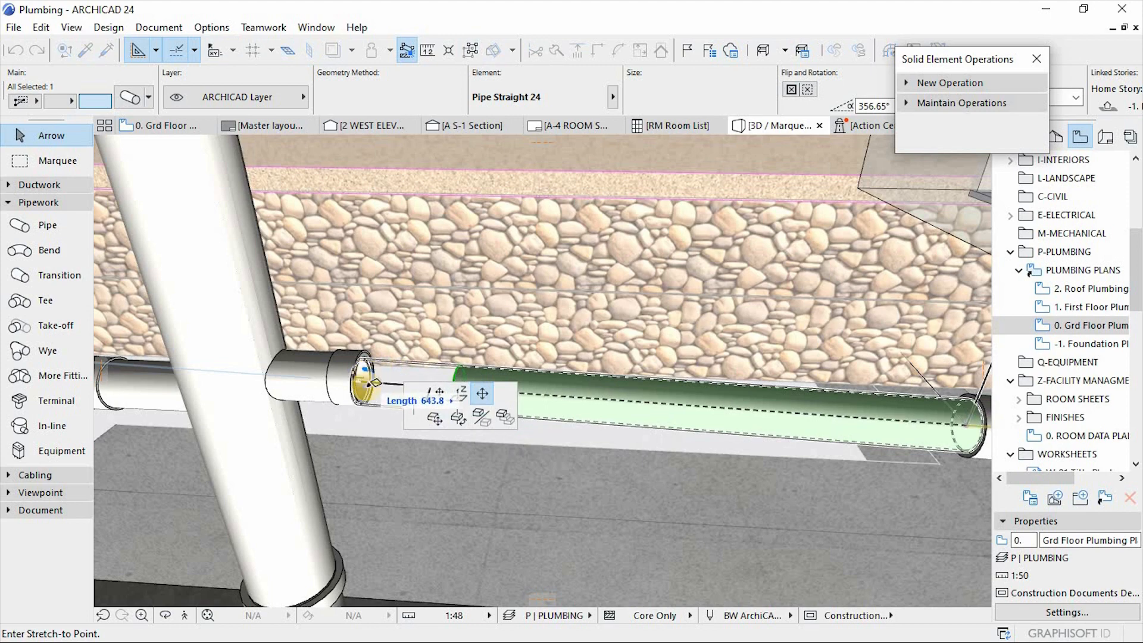
pyautogui.scroll(6, 371, 380)
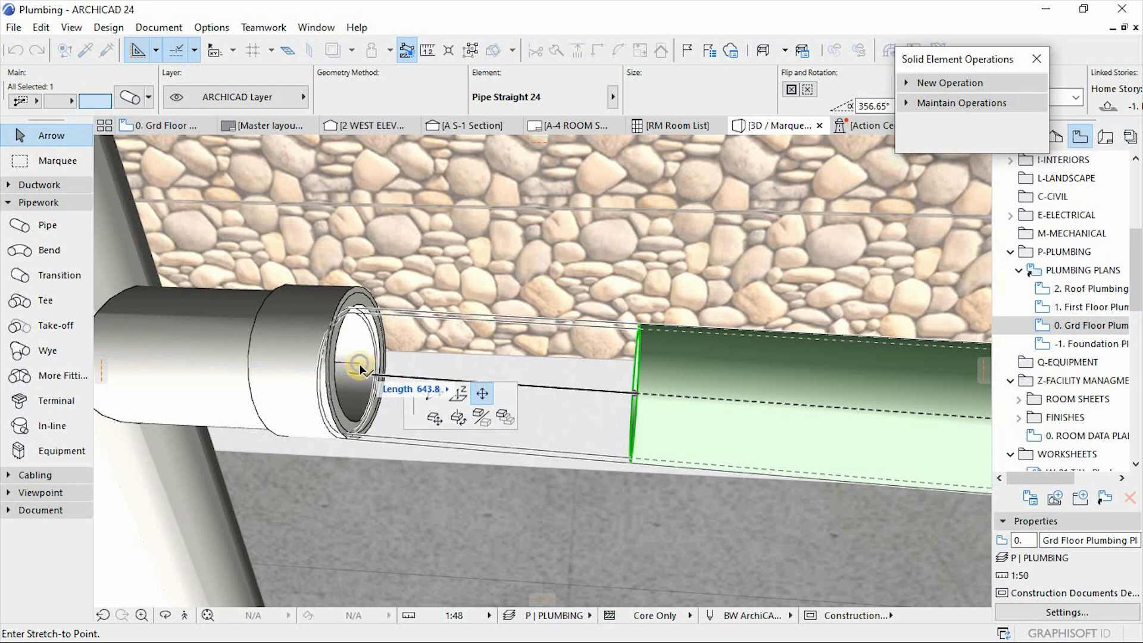
pyautogui.click(359, 365)
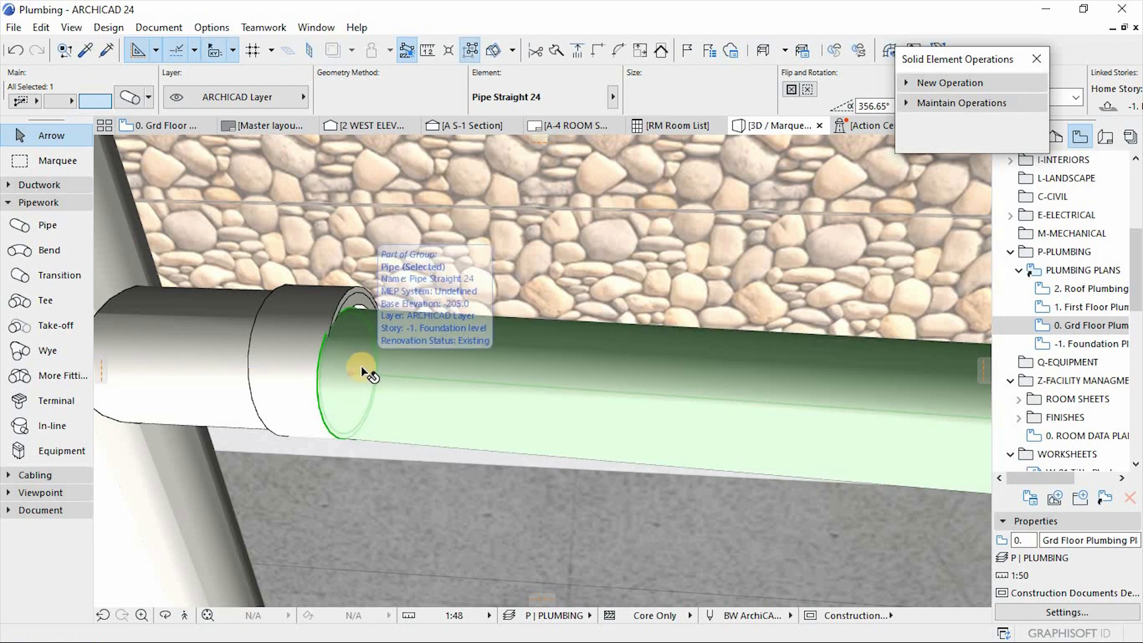
# Step: Examine in 3D the drain run from the take-off joint to the gully's bend, and select the run as a group
pyautogui.keyDown('shift'); pyautogui.moveTo(306, 377); pyautogui.dragTo(253, 385, button='middle'); pyautogui.keyUp('shift')
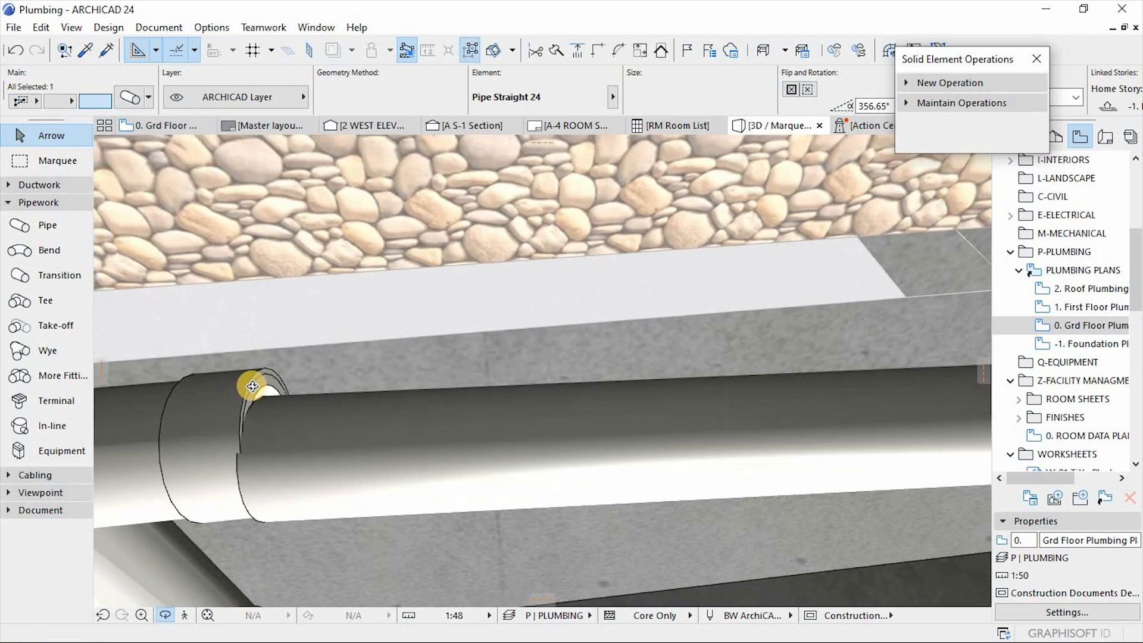
pyautogui.scroll(-5, 288, 387)
pyautogui.keyDown('shift'); pyautogui.moveTo(304, 359); pyautogui.dragTo(253, 381, button='middle'); pyautogui.keyUp('shift')
pyautogui.scroll(5, 252, 381)
pyautogui.scroll(-3, 408, 396)
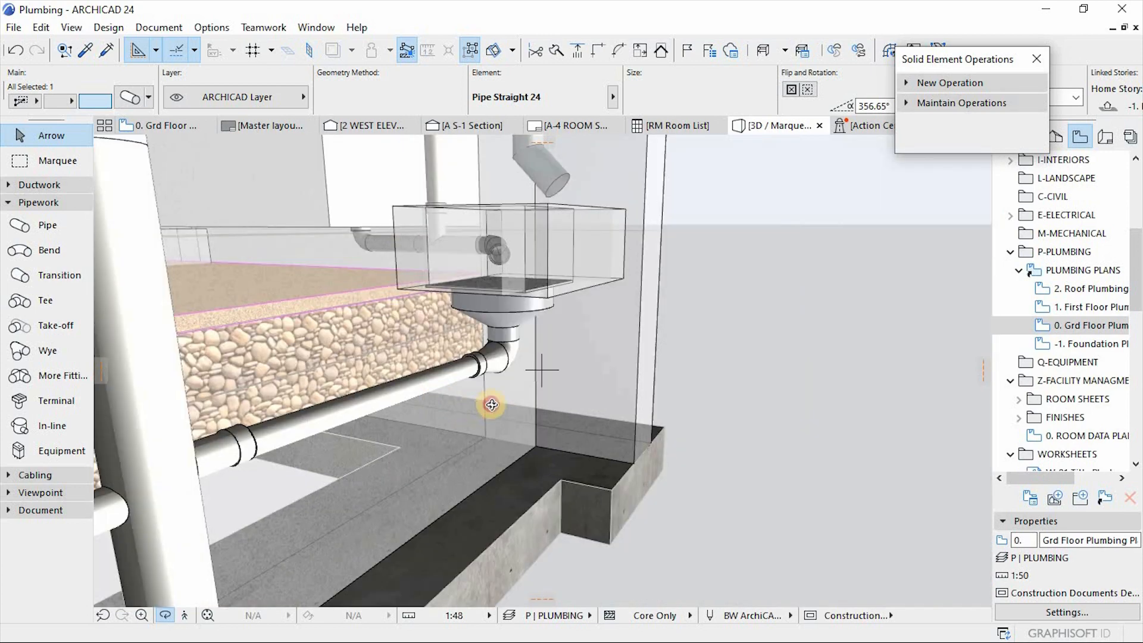
pyautogui.keyDown('shift'); pyautogui.moveTo(490, 408); pyautogui.dragTo(449, 362, button='middle'); pyautogui.keyUp('shift')
pyautogui.scroll(3, 450, 362)
pyautogui.click(518, 360)
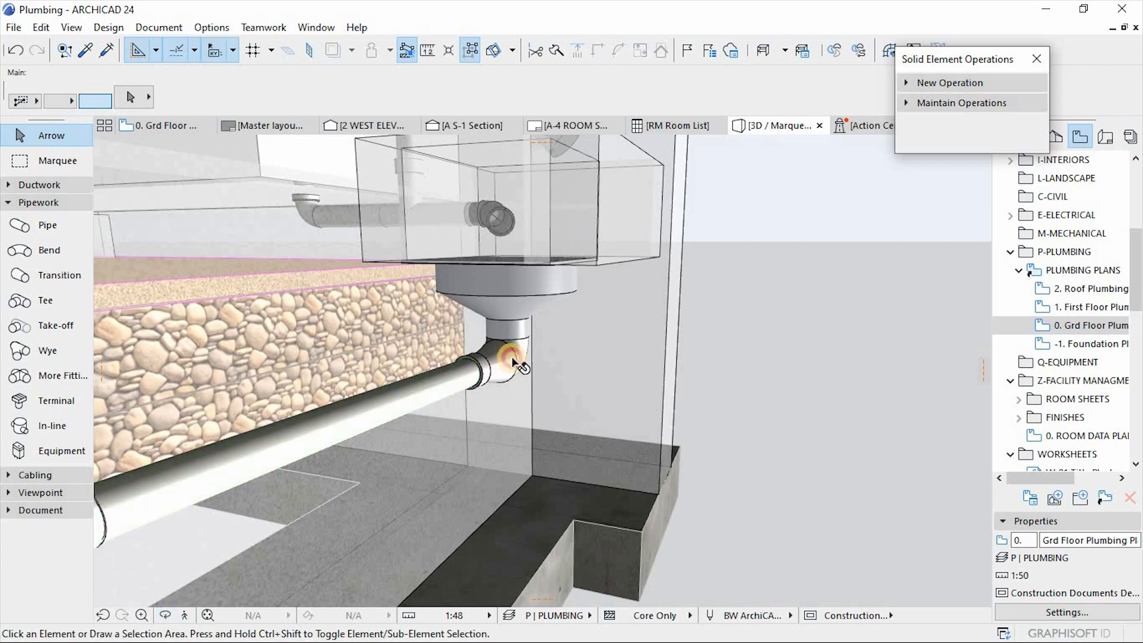
pyautogui.keyDown('shift'); pyautogui.click(399, 394); pyautogui.keyUp('shift')
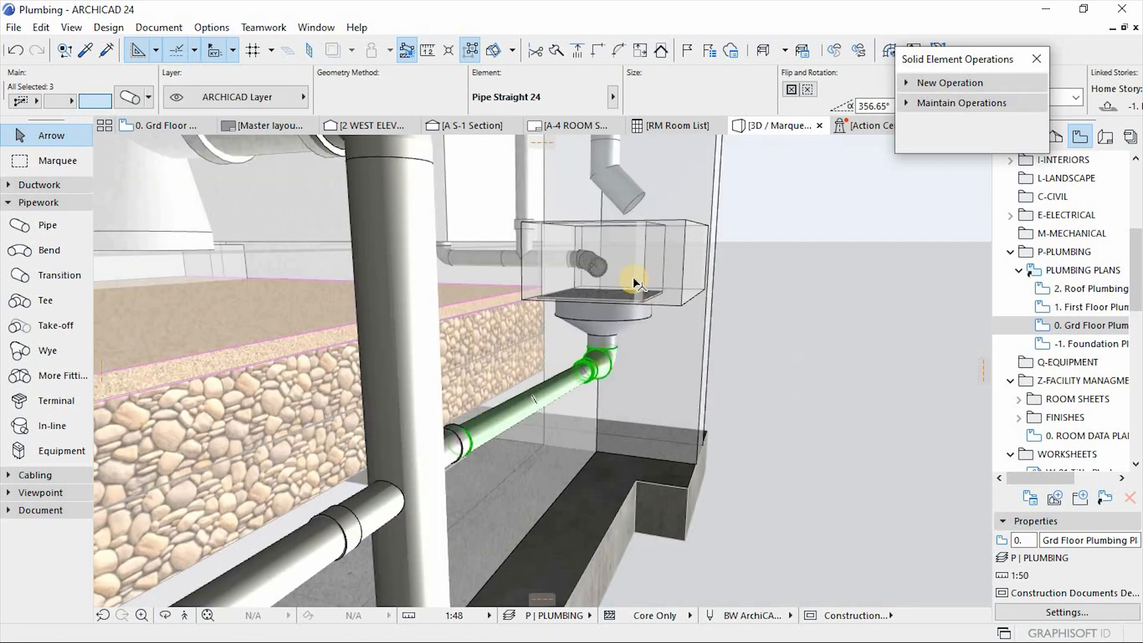
# Step: Check the drain run's alignment with the take-off on the foundation plumbing plan, select its group there, and return to 3D with nothing selected
pyautogui.press('F2')
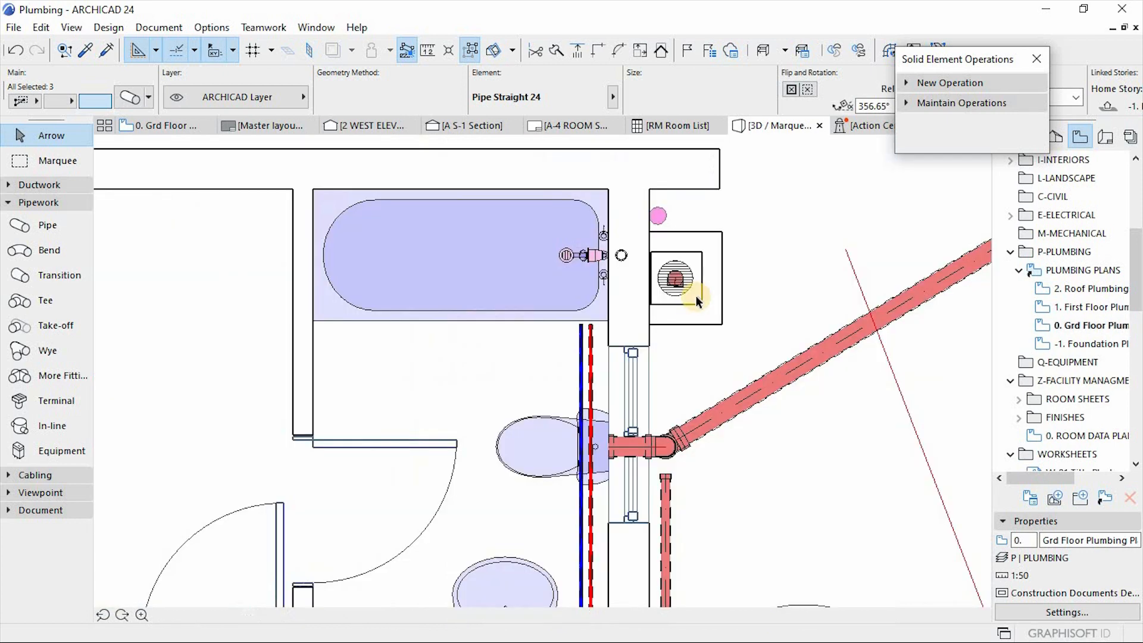
pyautogui.moveTo(1066, 343); pyautogui.dragTo(1089, 348)
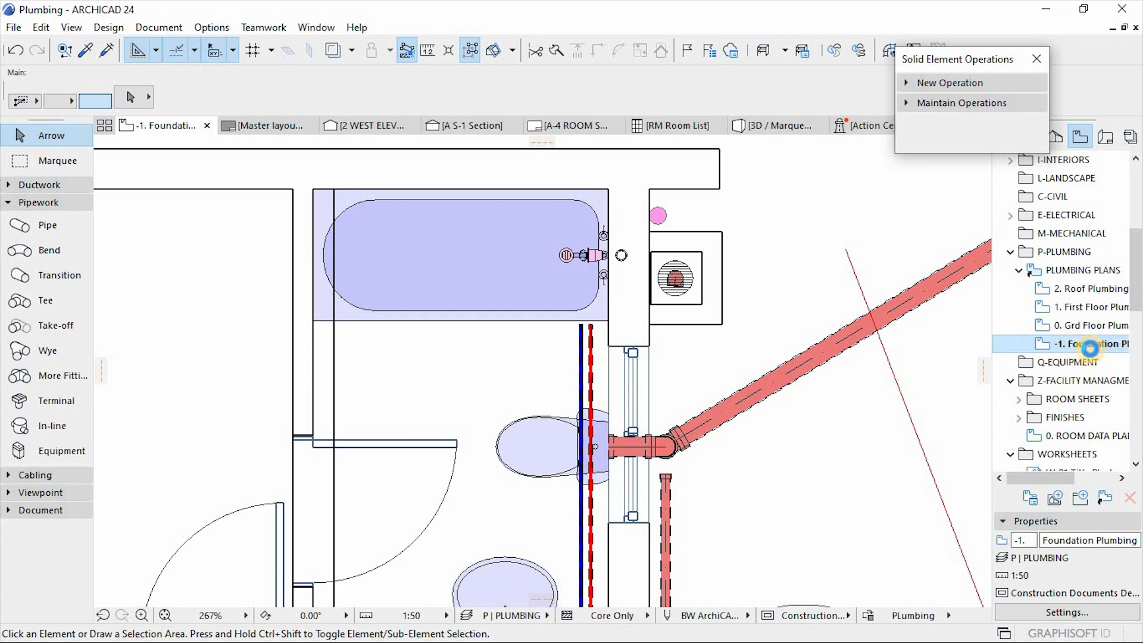
pyautogui.scroll(-3, 619, 254)
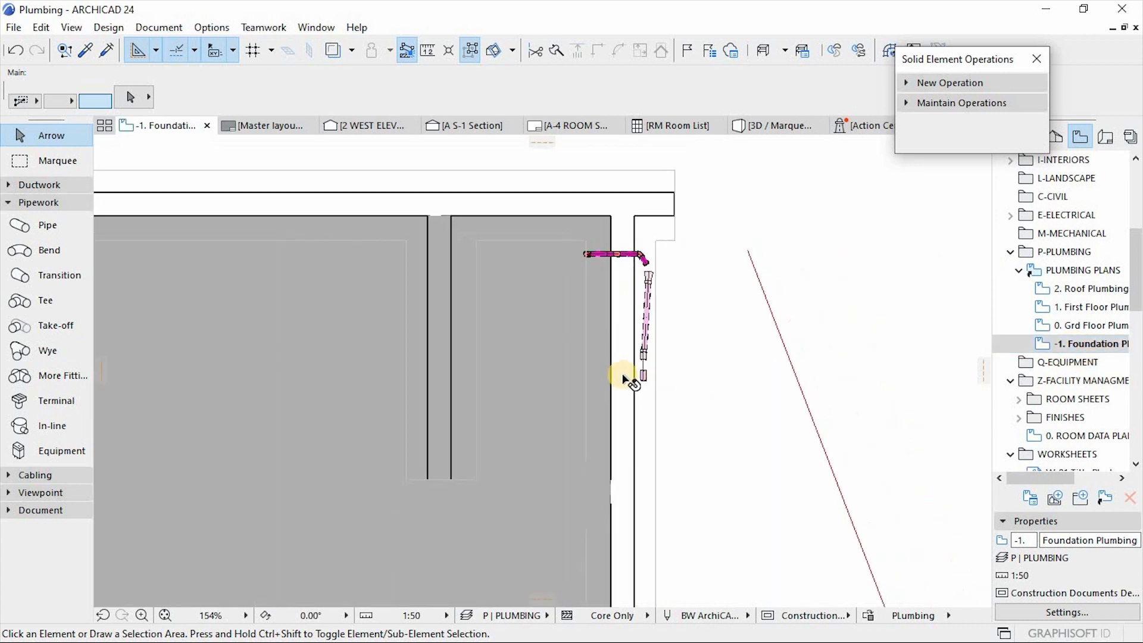
pyautogui.scroll(4, 631, 365)
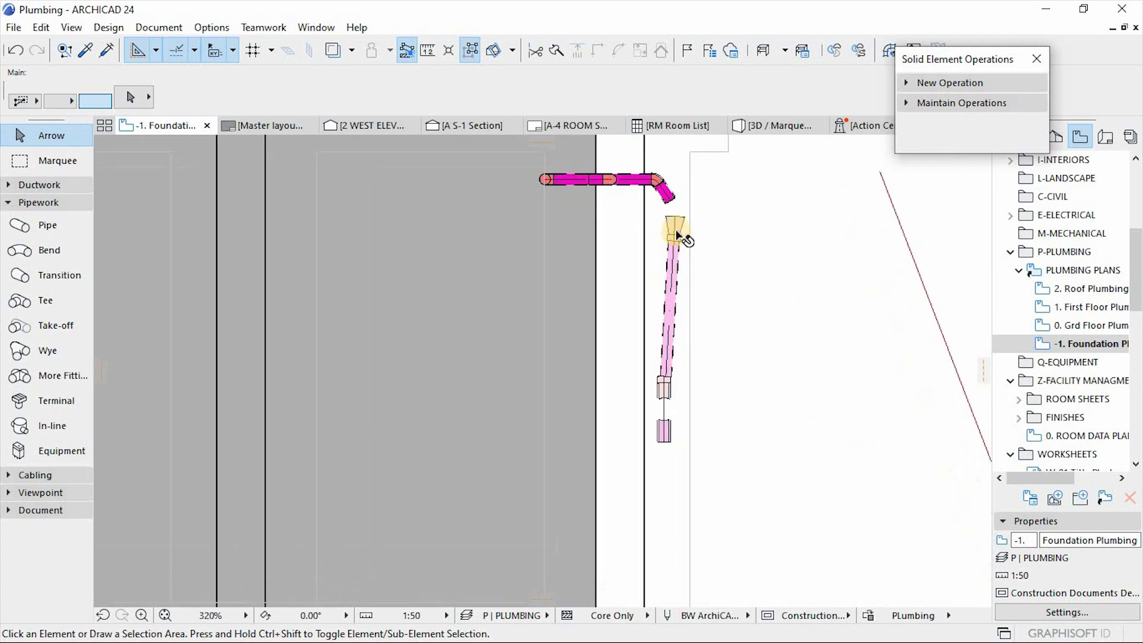
pyautogui.click(677, 228)
pyautogui.scroll(3, 676, 217)
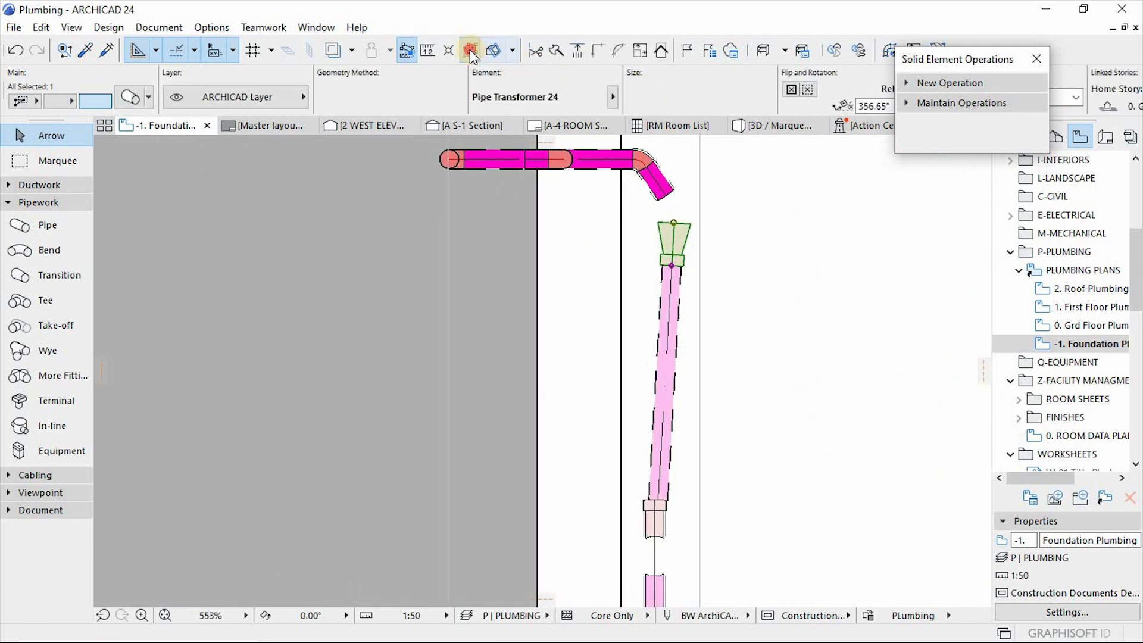
pyautogui.scroll(-1, 672, 369)
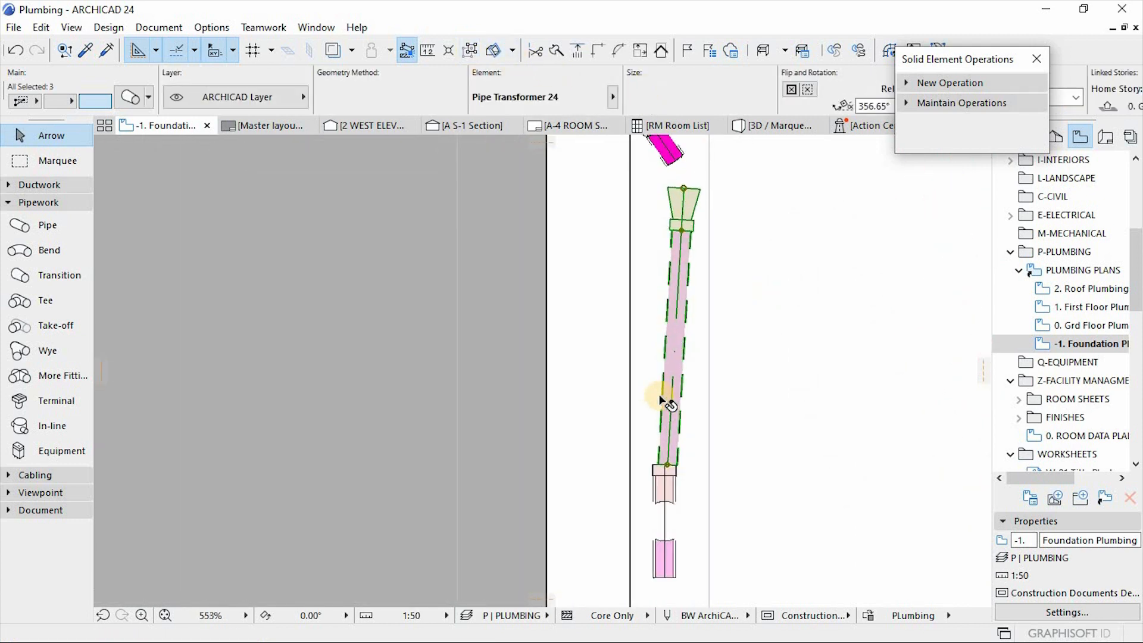
pyautogui.scroll(-2, 674, 333)
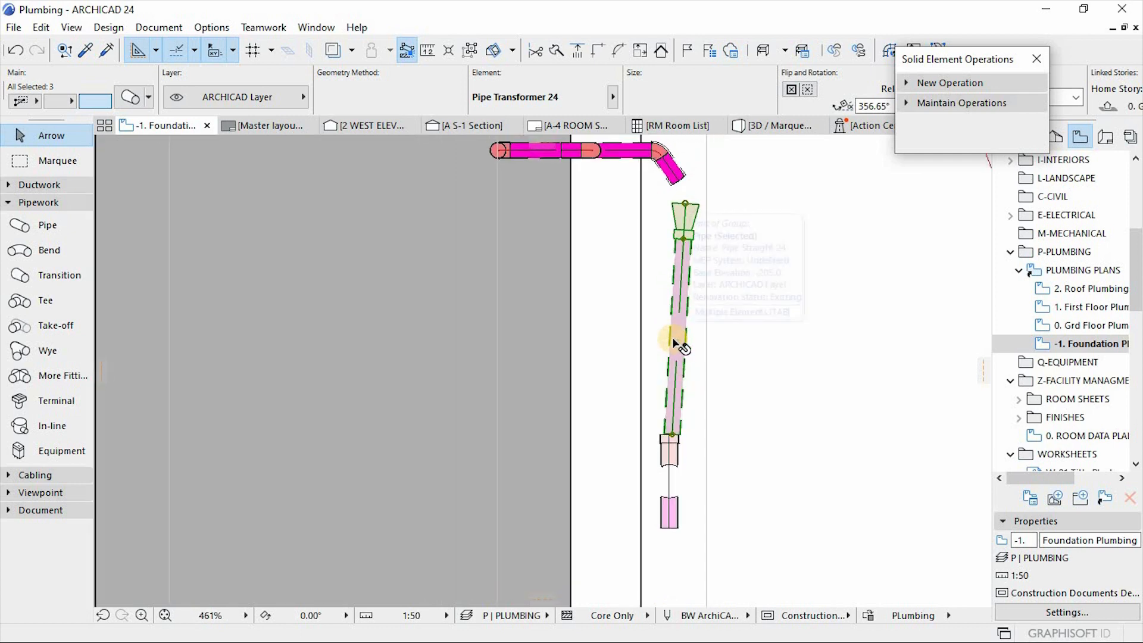
pyautogui.press('F5')
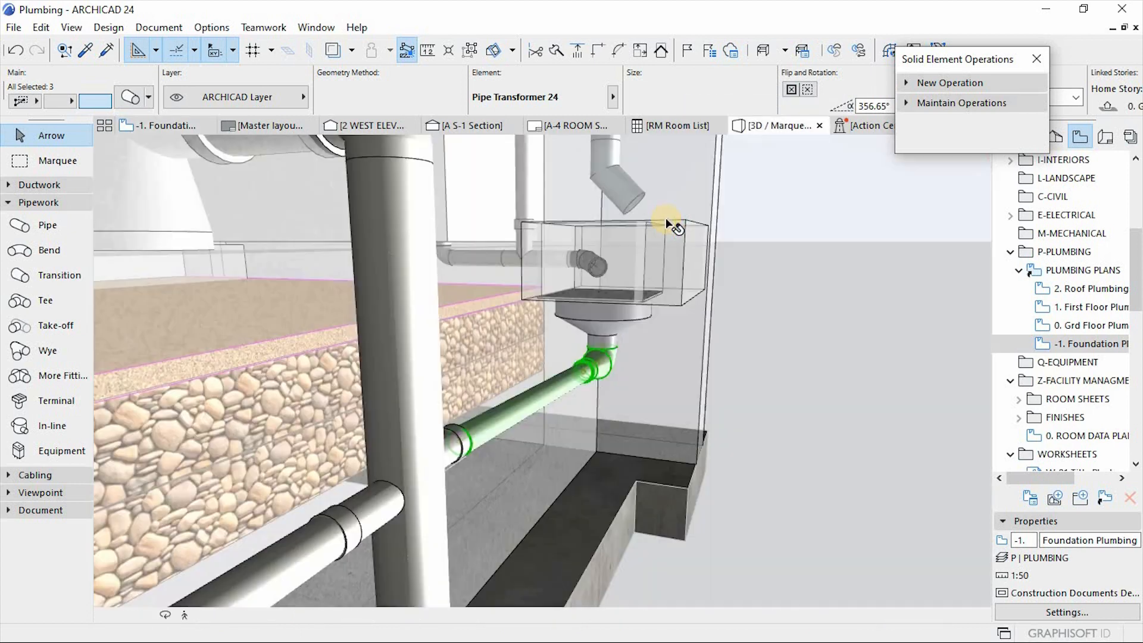
pyautogui.click(817, 376)
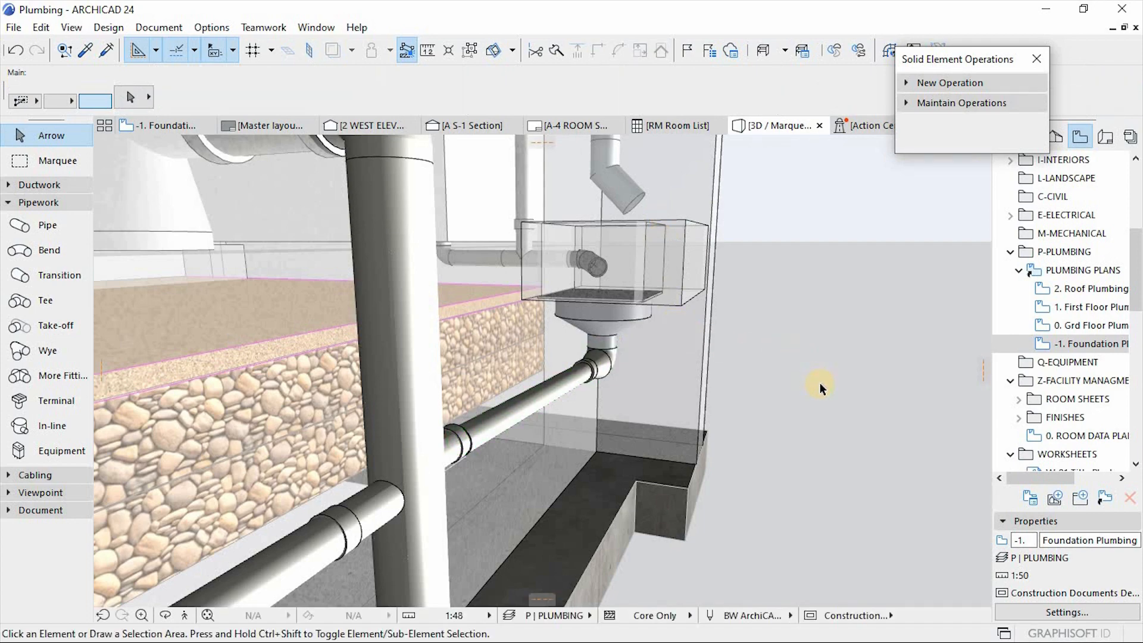
# Step: Examine in 3D the gully, its drain run and the toilet's soil pipe, closing in on the take-off joint
pyautogui.moveTo(636, 429); pyautogui.dragTo(793, 340)
pyautogui.scroll(5, 795, 419)
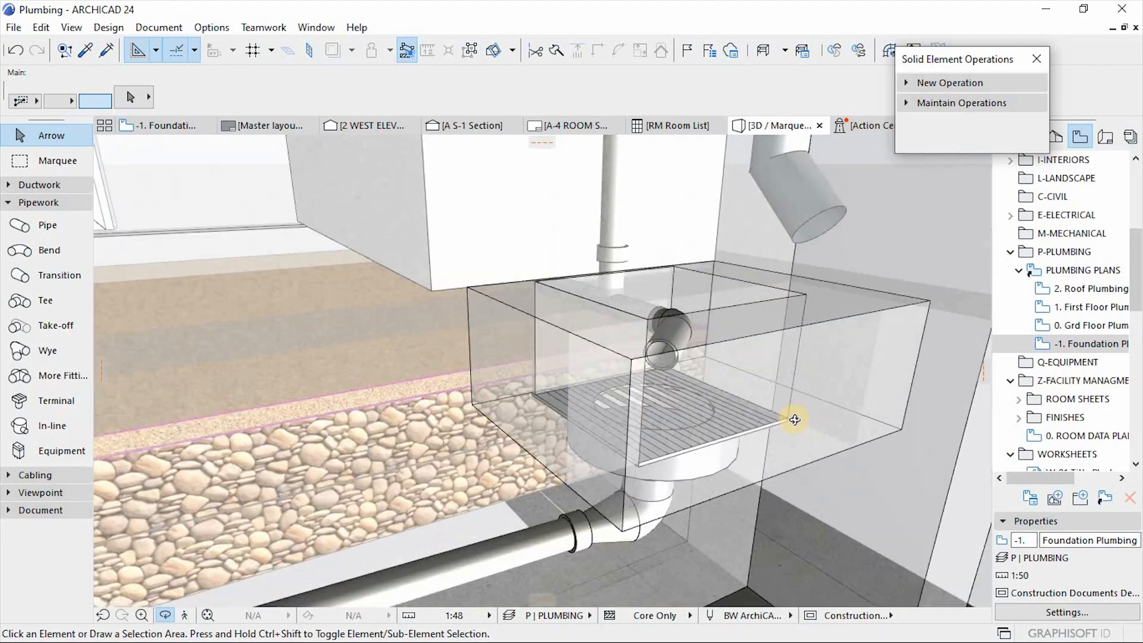
pyautogui.moveTo(715, 403); pyautogui.dragTo(770, 445)
pyautogui.scroll(-5, 797, 403)
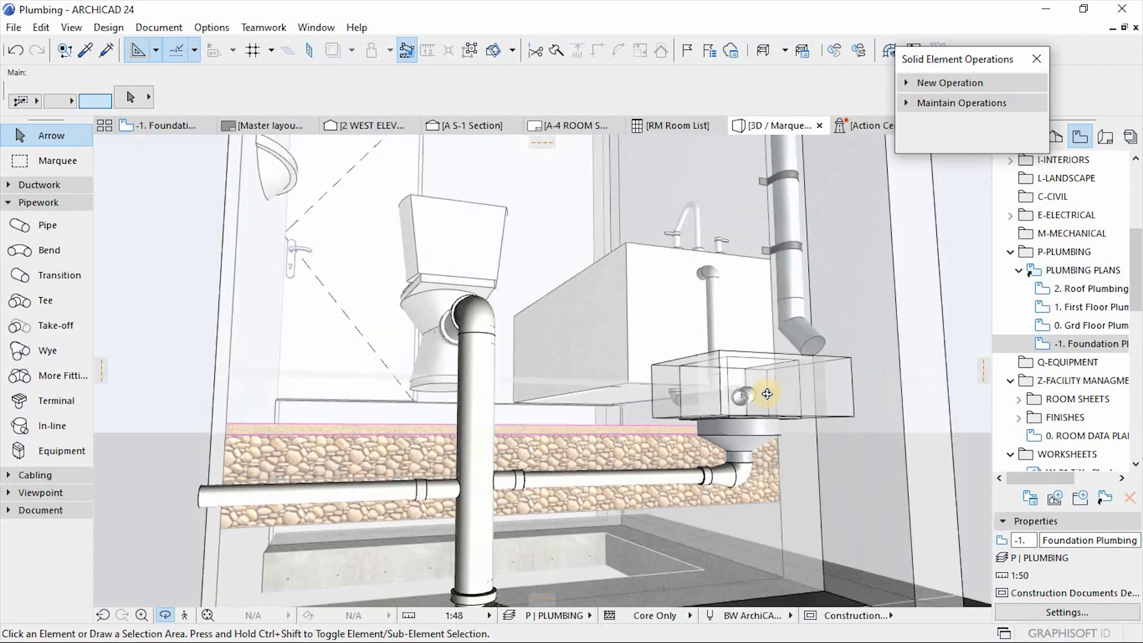
pyautogui.moveTo(762, 393); pyautogui.dragTo(506, 409)
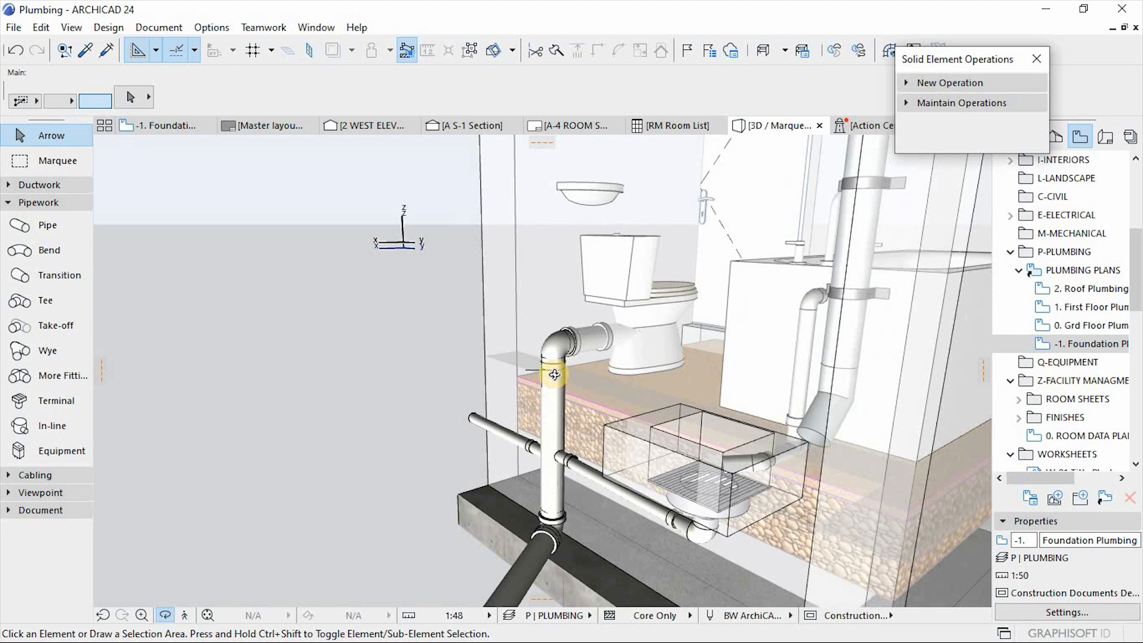
pyautogui.scroll(2, 554, 374)
pyautogui.click(564, 410)
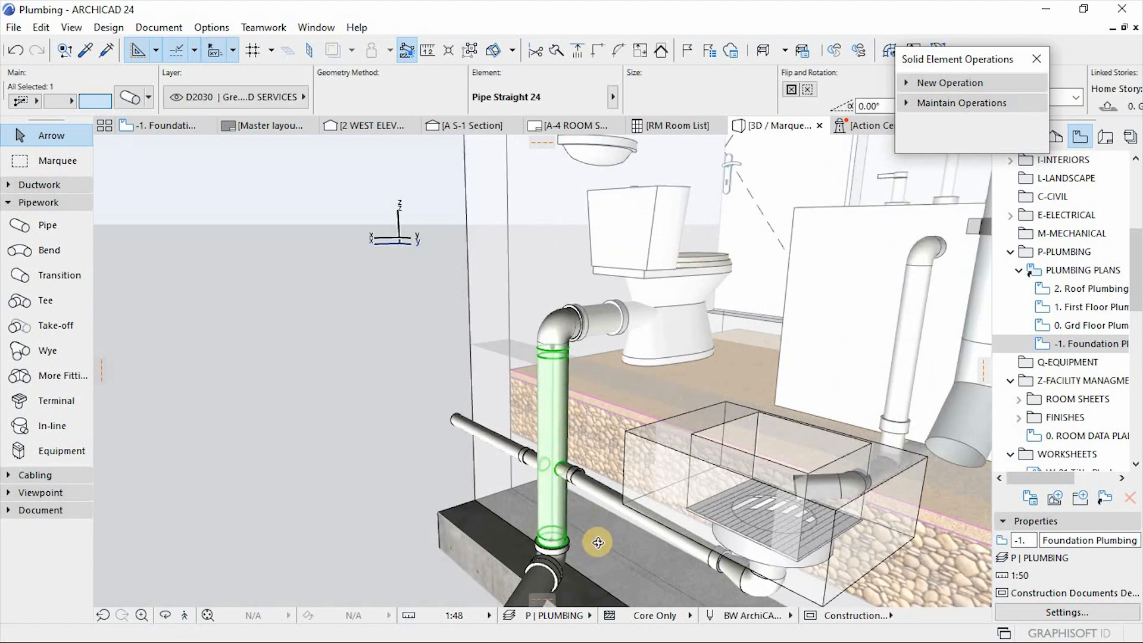
pyautogui.keyDown('shift'); pyautogui.moveTo(594, 508); pyautogui.dragTo(616, 452, button='middle'); pyautogui.keyUp('shift')
pyautogui.scroll(6, 568, 459)
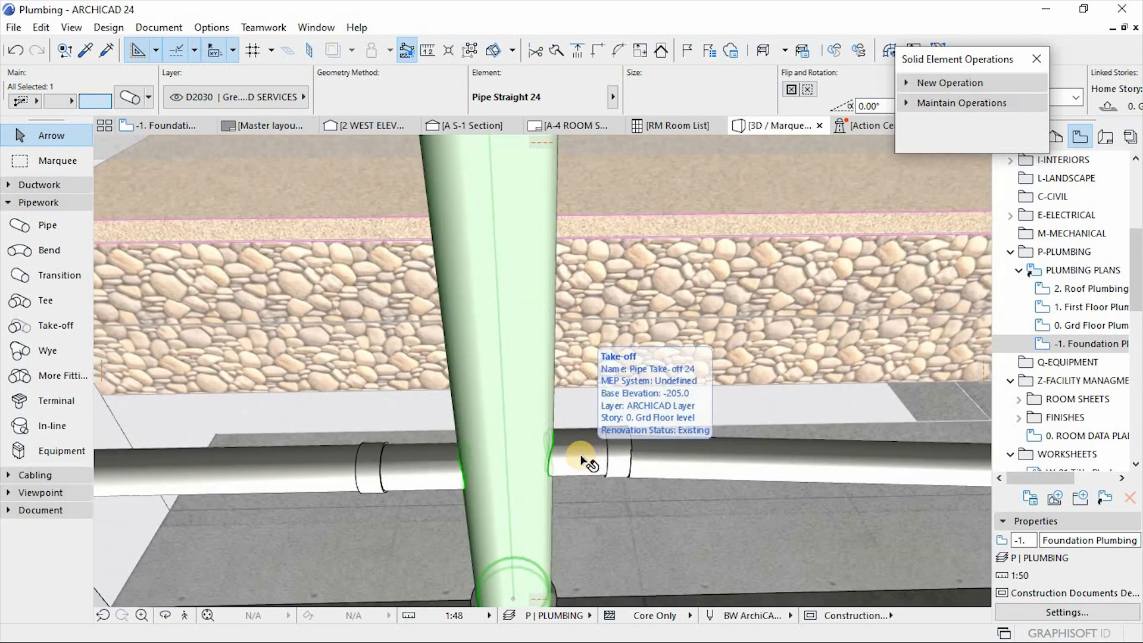
pyautogui.press('Escape')
# Step: Shorten the take-off's branch so its flanged end pulls back from the drain pipe toward the soil pipe
pyautogui.click(662, 458)
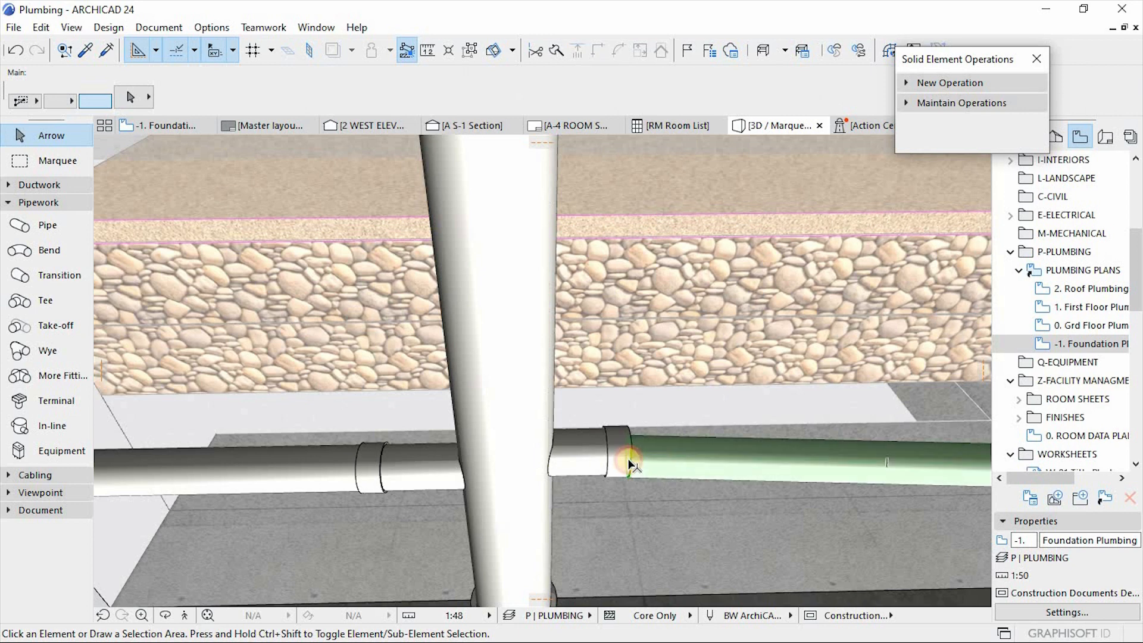
pyautogui.click(626, 458)
pyautogui.press('Escape')
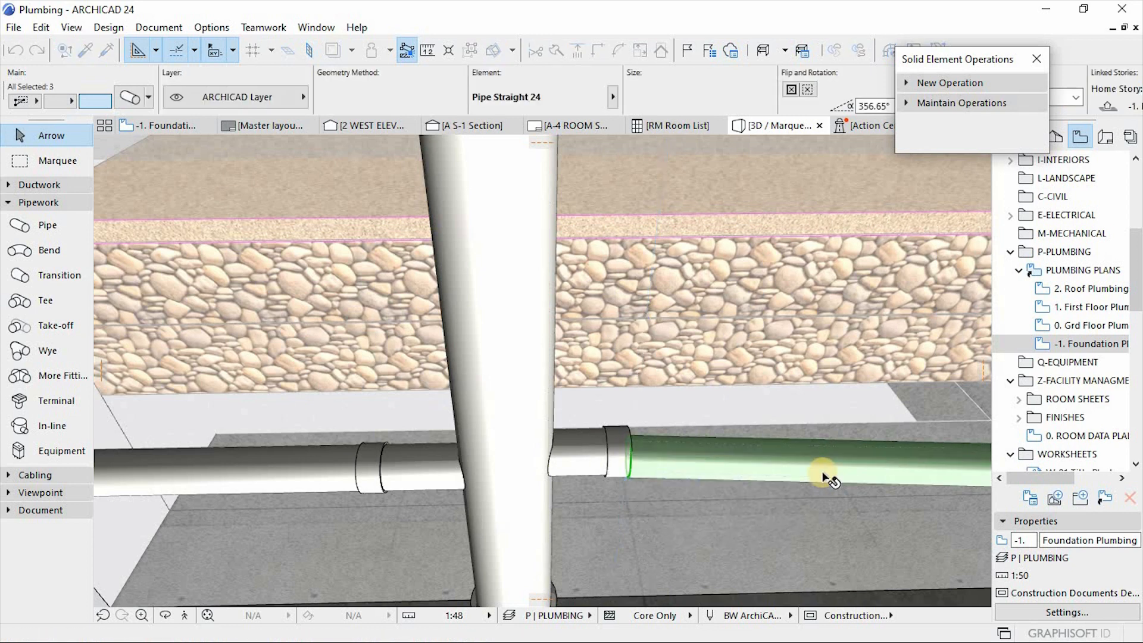
pyautogui.click(597, 467)
pyautogui.click(624, 453)
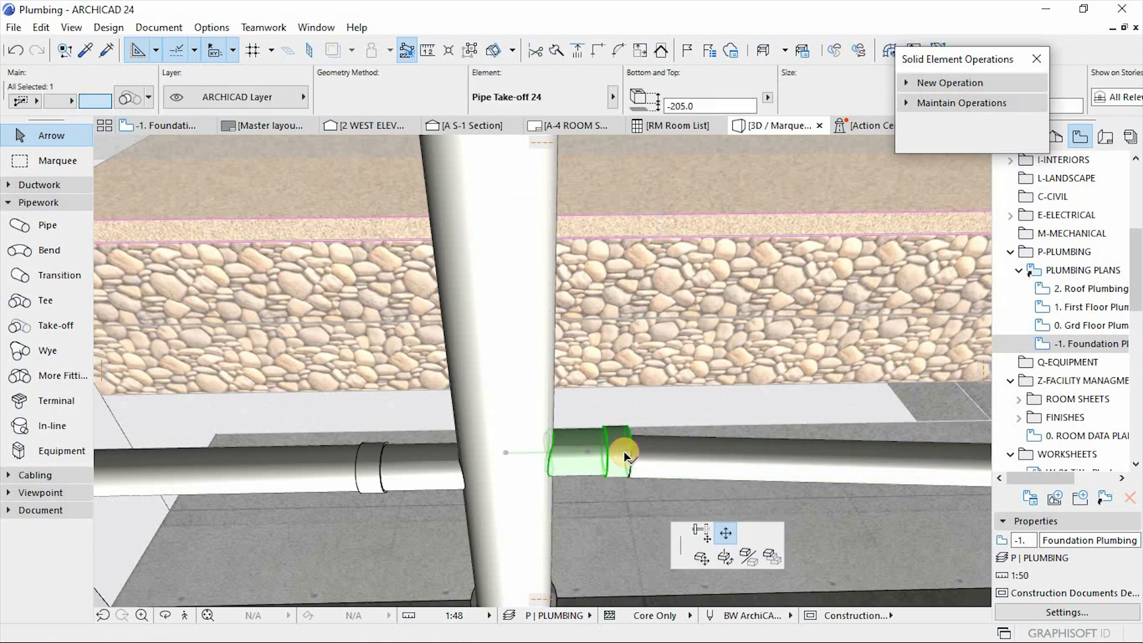
pyautogui.click(594, 452)
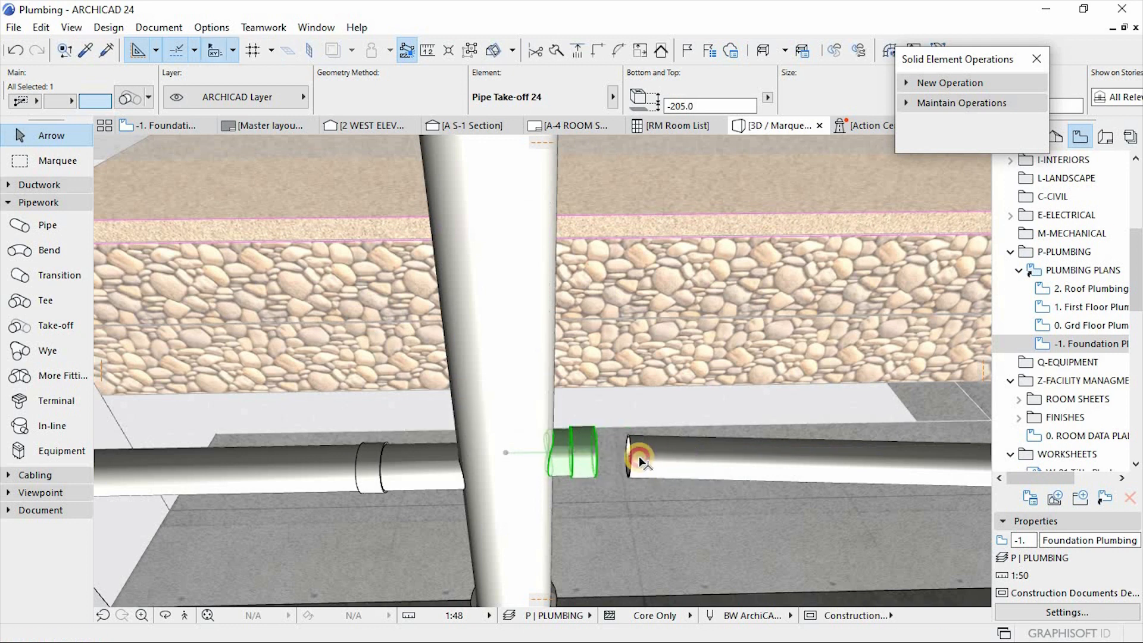
# Step: Suspend grouping and stretch the drain pipe's open end through the take-off to the inside of the toilet's soil pipe
pyautogui.click(628, 456)
pyautogui.click(626, 458)
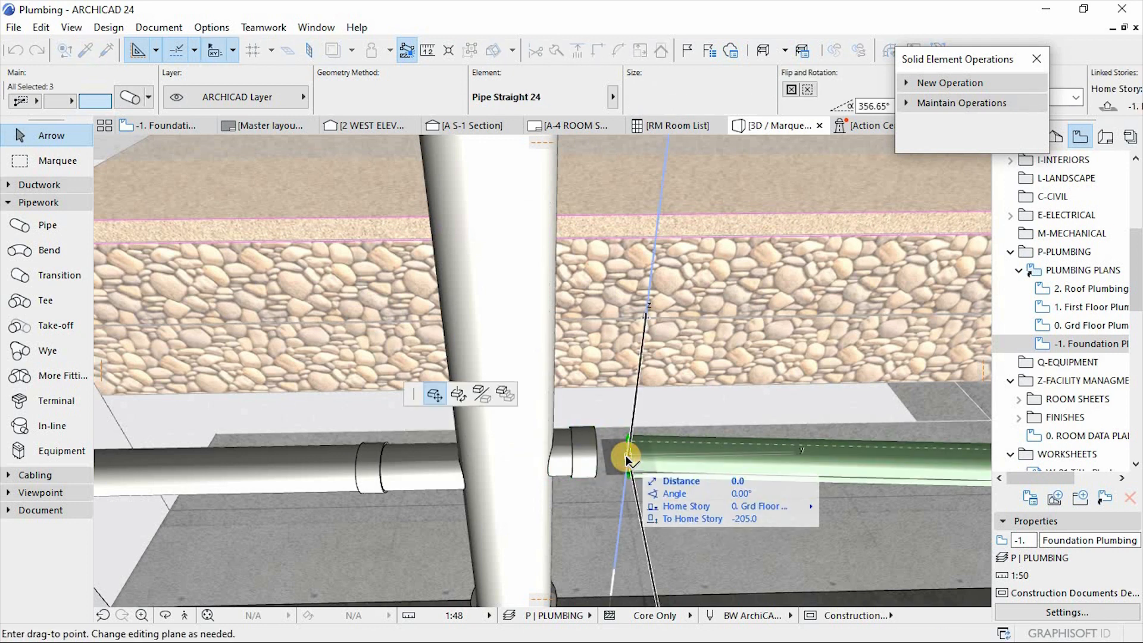
pyautogui.press('Escape')
pyautogui.press('Escape')
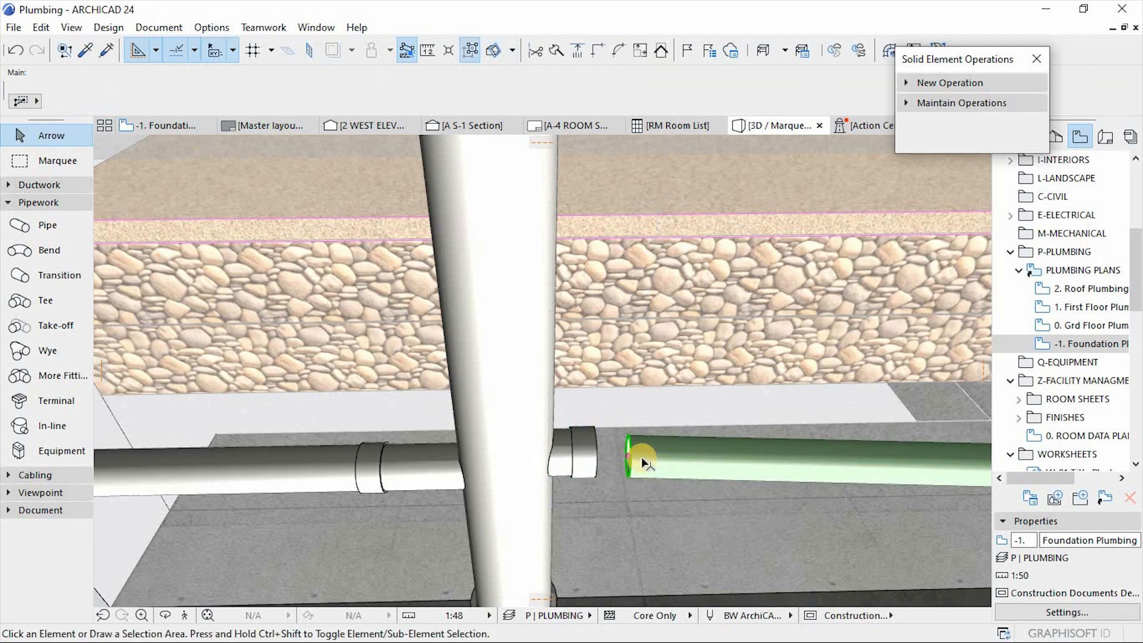
pyautogui.click(637, 459)
pyautogui.click(628, 456)
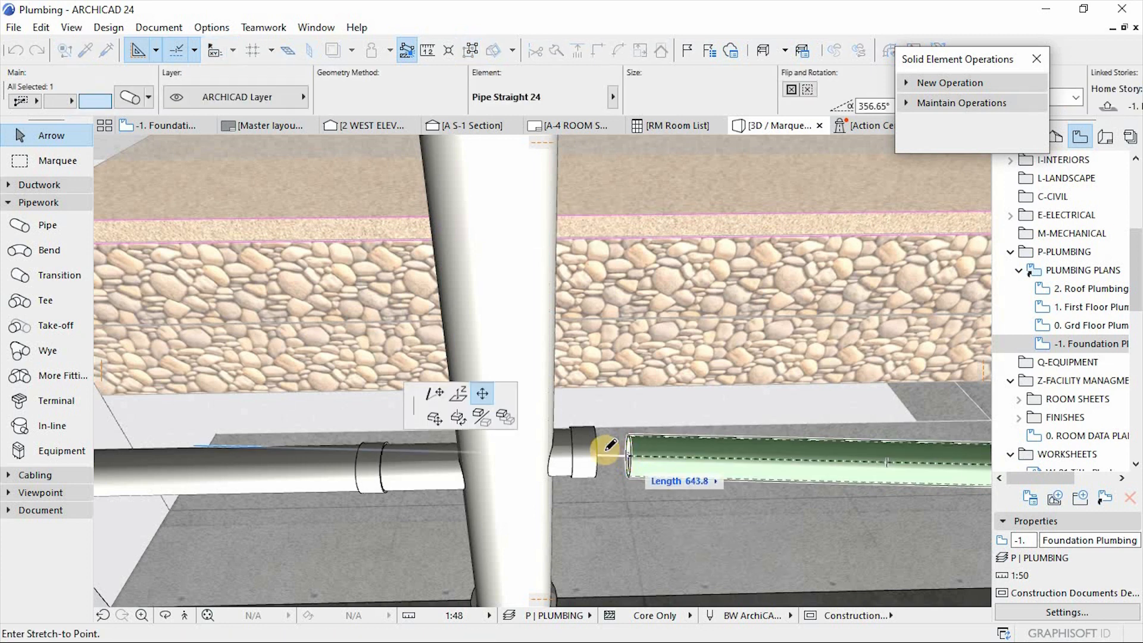
pyautogui.click(511, 445)
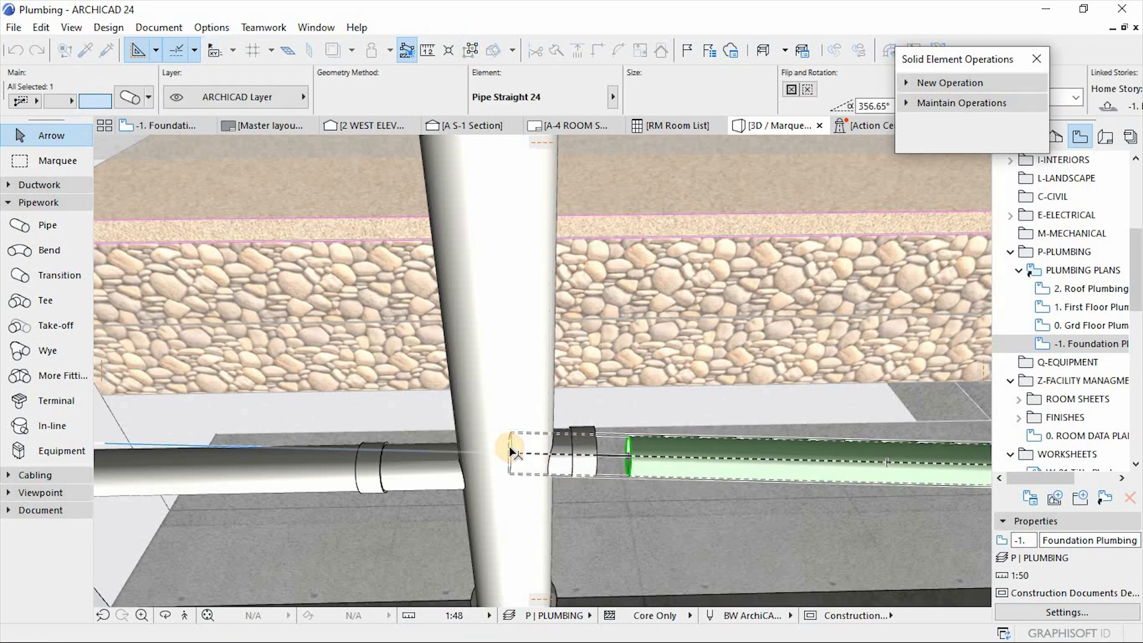
# Step: Delete the take-off between the drain pipe and the soil pipe, and leave nothing selected
pyautogui.click(580, 439)
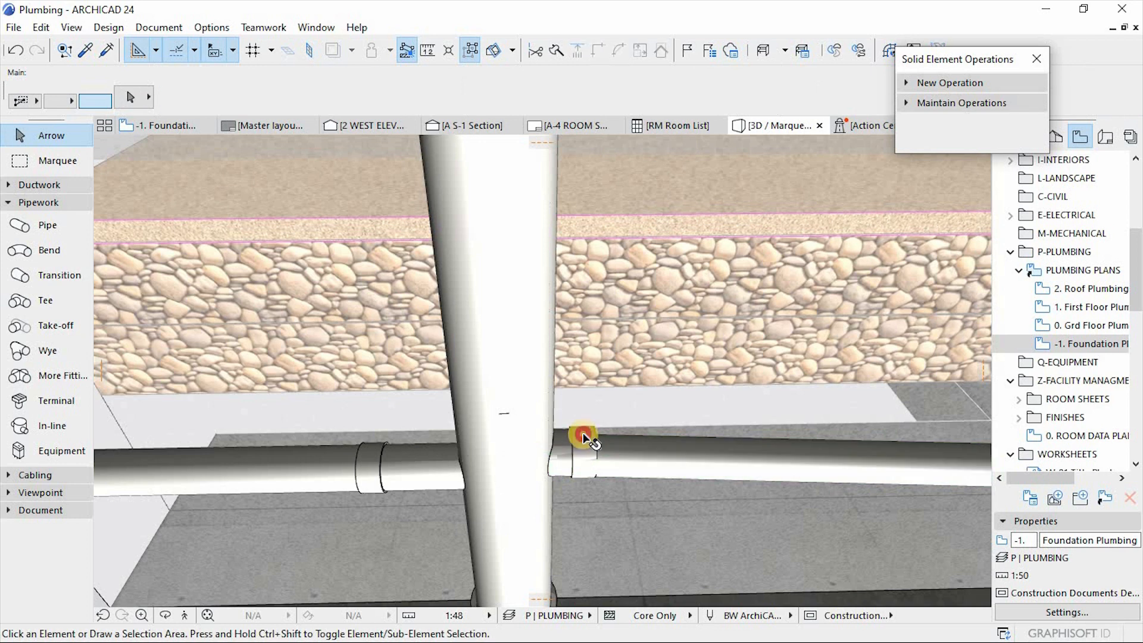
pyautogui.click(583, 439)
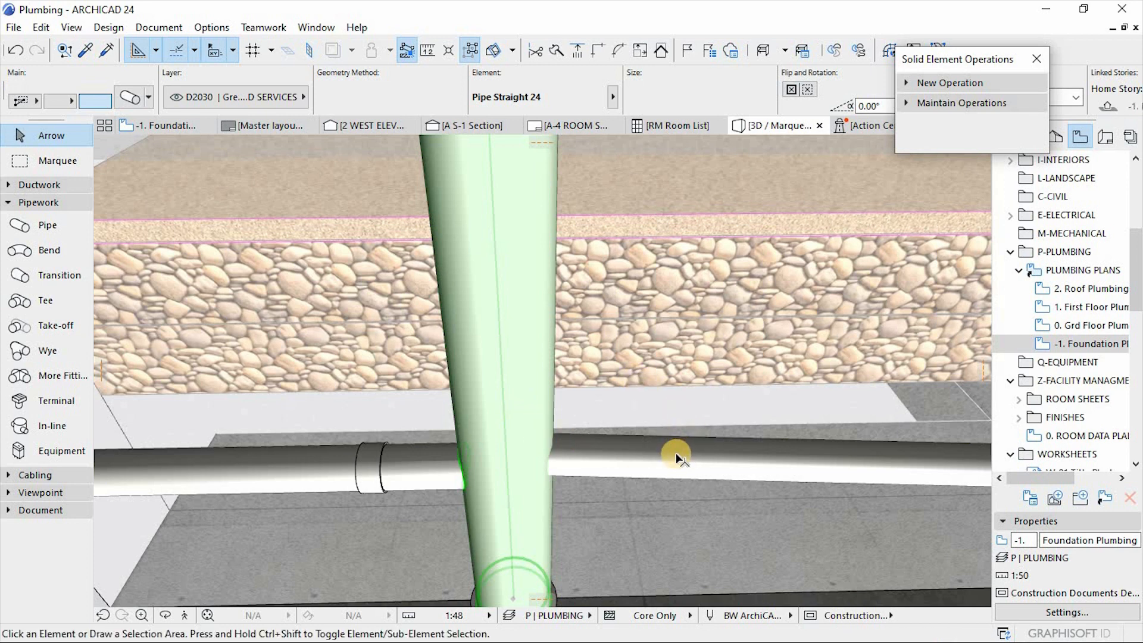
pyautogui.press('Escape')
# Step: Examine in 3D the direct joint between drain pipe and soil pipe and the whole run to the gully's bend
pyautogui.keyDown('shift'); pyautogui.moveTo(671, 467); pyautogui.dragTo(509, 455, button='middle'); pyautogui.keyUp('shift')
pyautogui.scroll(-7, 507, 455)
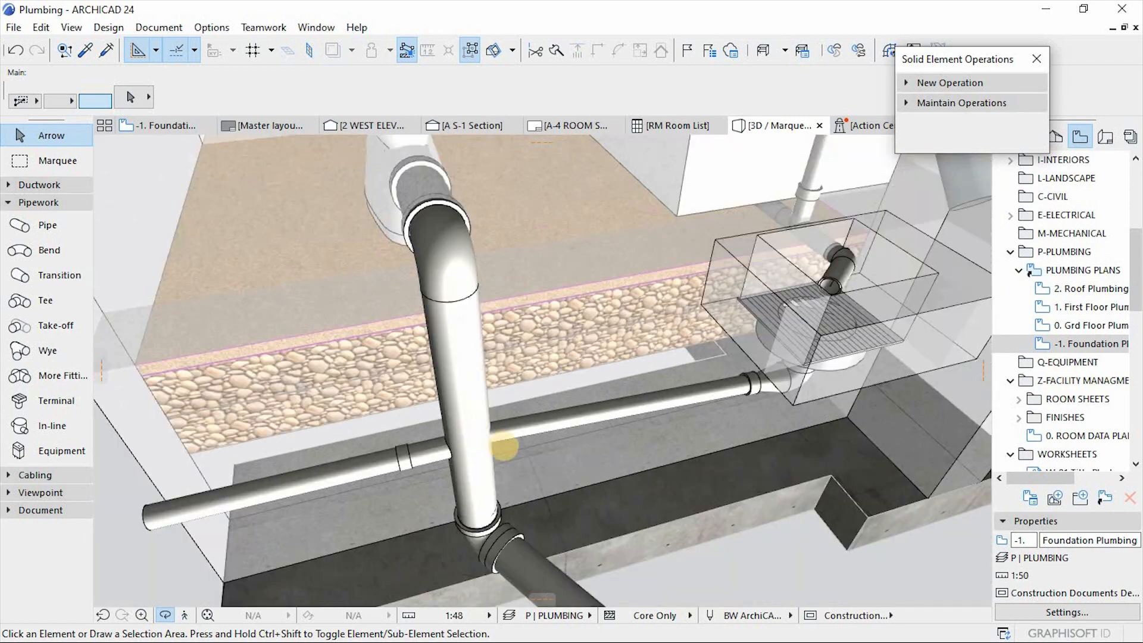
pyautogui.keyDown('shift'); pyautogui.moveTo(688, 411); pyautogui.dragTo(559, 402, button='middle'); pyautogui.keyUp('shift')
pyautogui.scroll(5, 446, 426)
pyautogui.scroll(-3, 444, 426)
pyautogui.scroll(3, 494, 446)
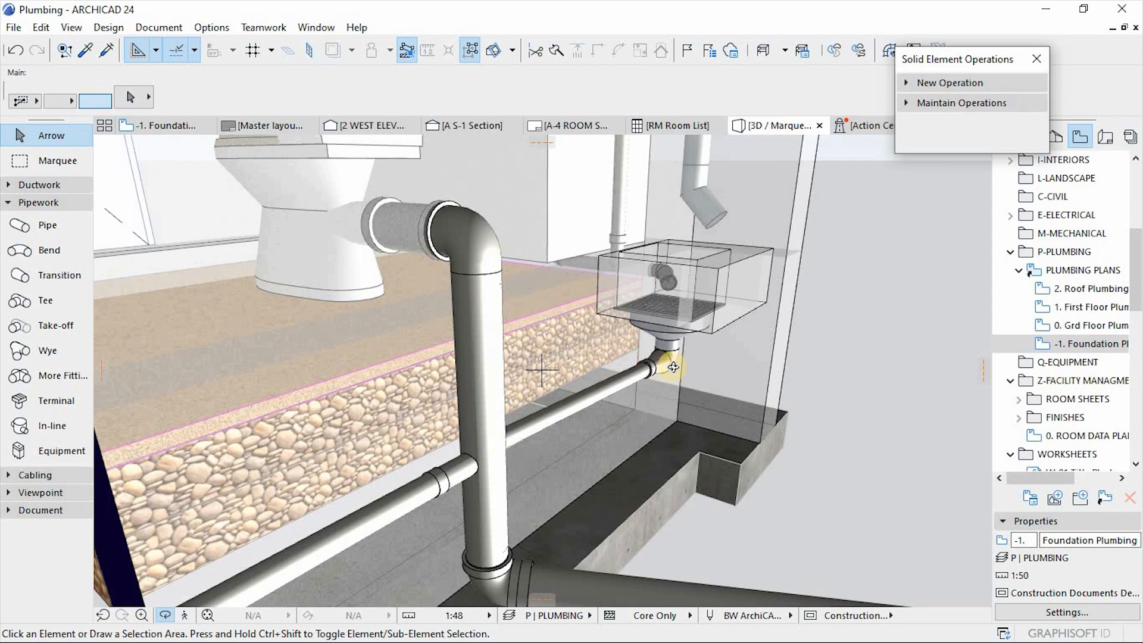
pyautogui.keyDown('shift'); pyautogui.moveTo(608, 383); pyautogui.dragTo(665, 326, button='middle'); pyautogui.keyUp('shift')
pyautogui.keyDown('shift'); pyautogui.moveTo(576, 393); pyautogui.dragTo(778, 383, button='middle'); pyautogui.keyUp('shift')
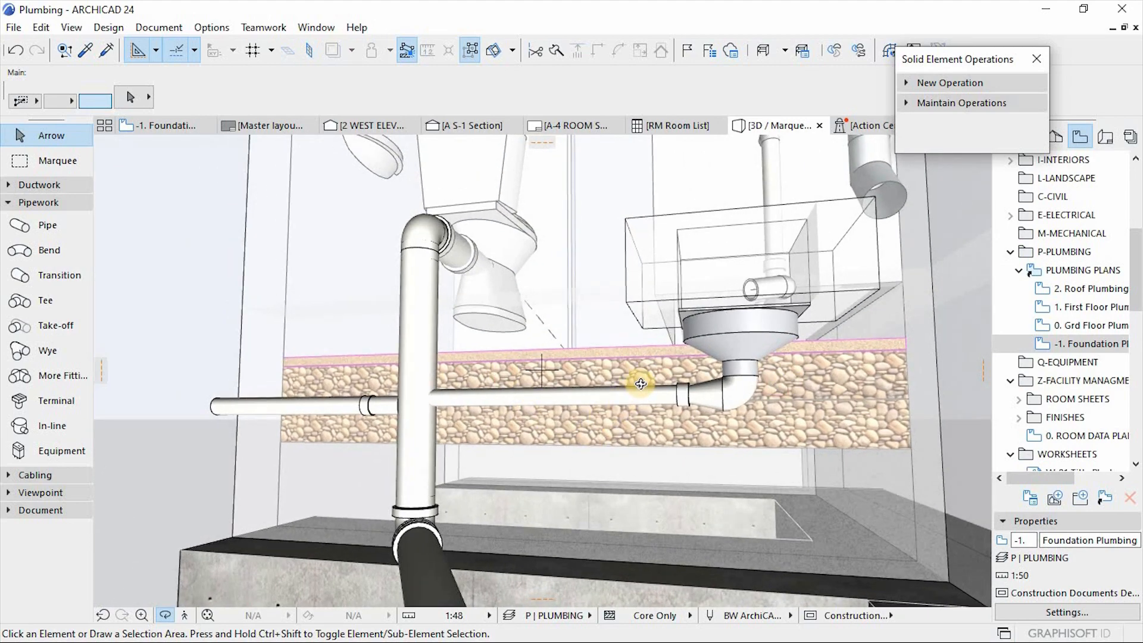
pyautogui.keyDown('shift'); pyautogui.moveTo(588, 346); pyautogui.dragTo(504, 369, button='middle'); pyautogui.keyUp('shift')
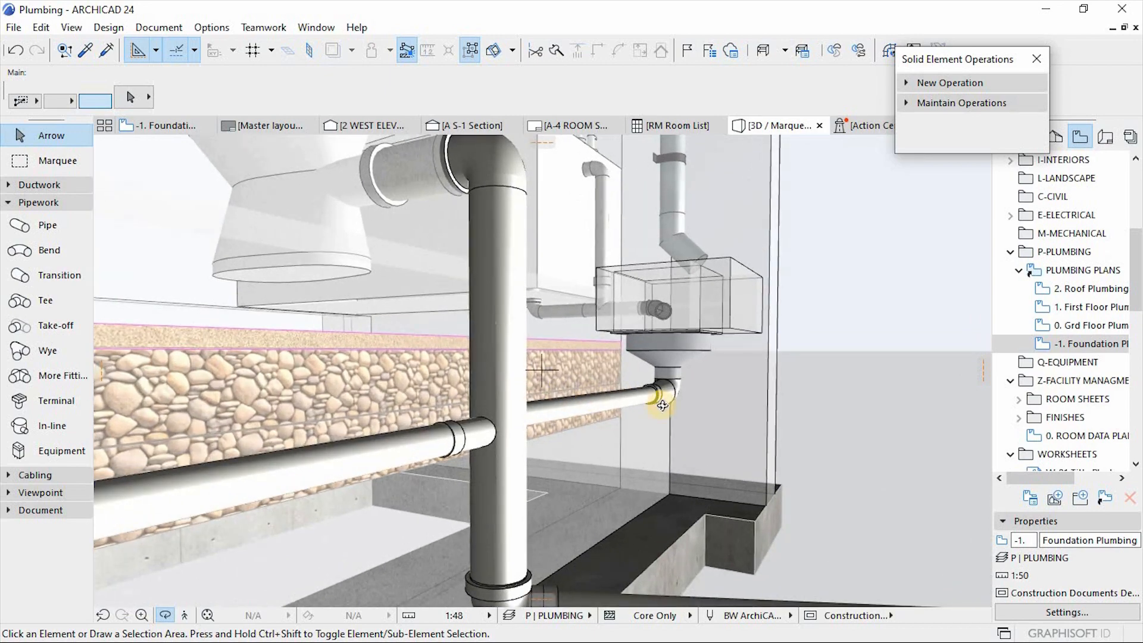
pyautogui.keyDown('shift'); pyautogui.moveTo(662, 405); pyautogui.dragTo(542, 437, button='middle'); pyautogui.keyUp('shift')
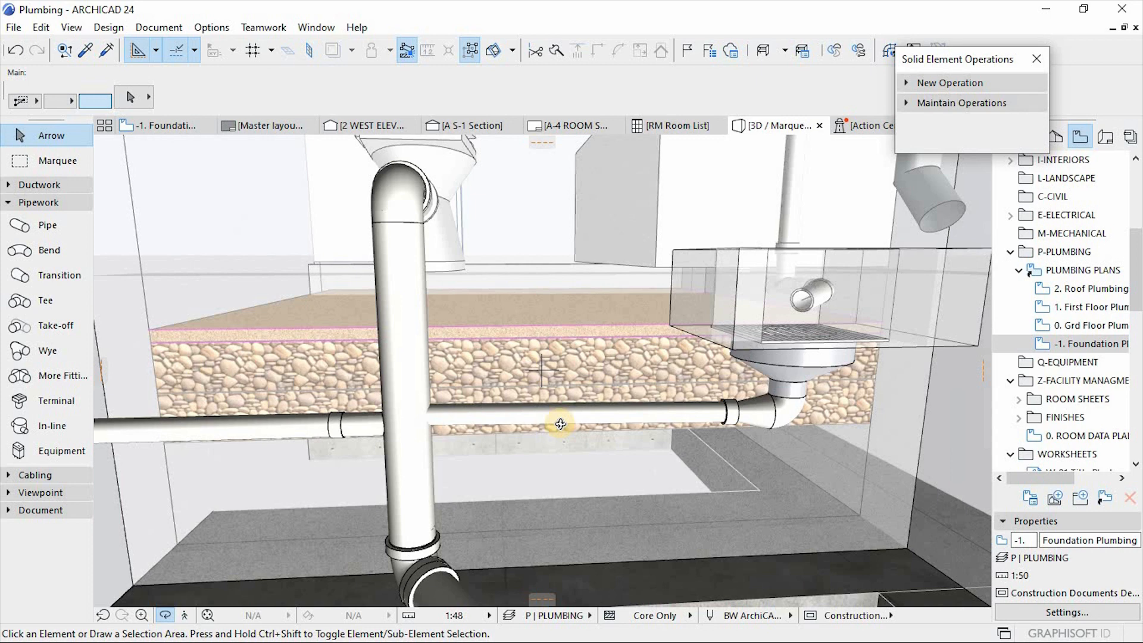
pyautogui.scroll(1, 560, 424)
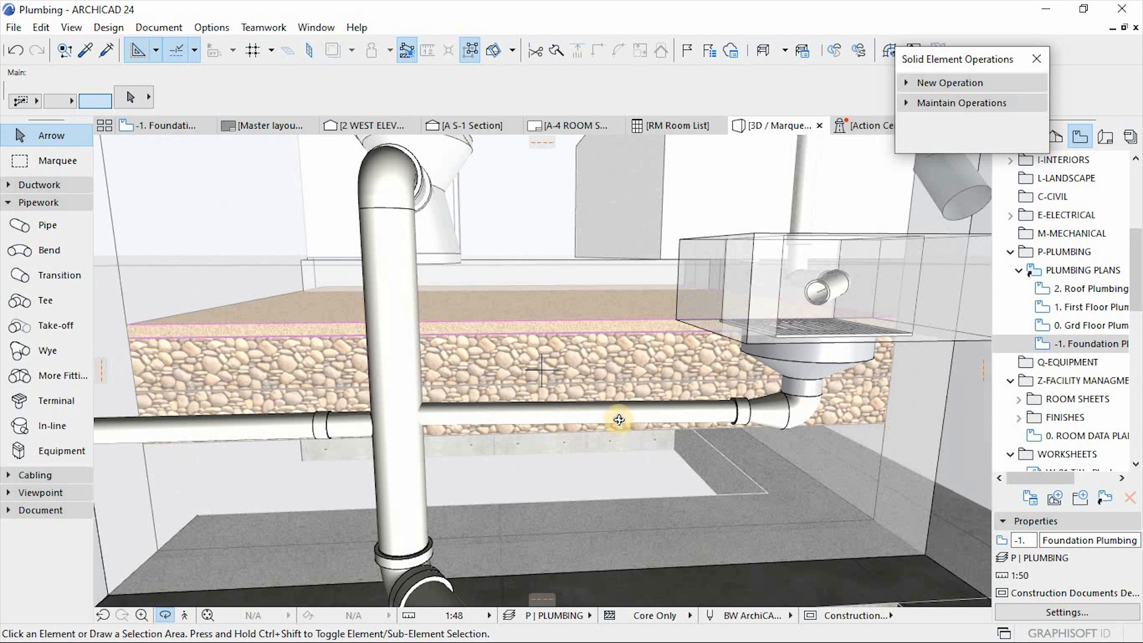
pyautogui.scroll(1, 593, 372)
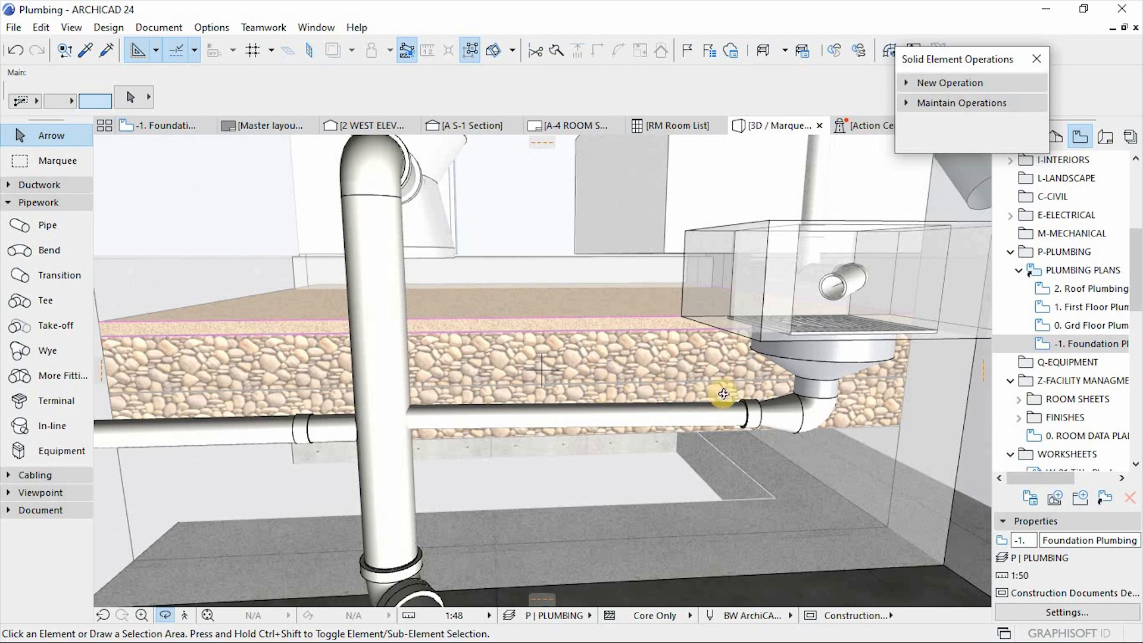
pyautogui.moveTo(685, 407); pyautogui.dragTo(739, 380)
pyautogui.moveTo(589, 377); pyautogui.dragTo(645, 363)
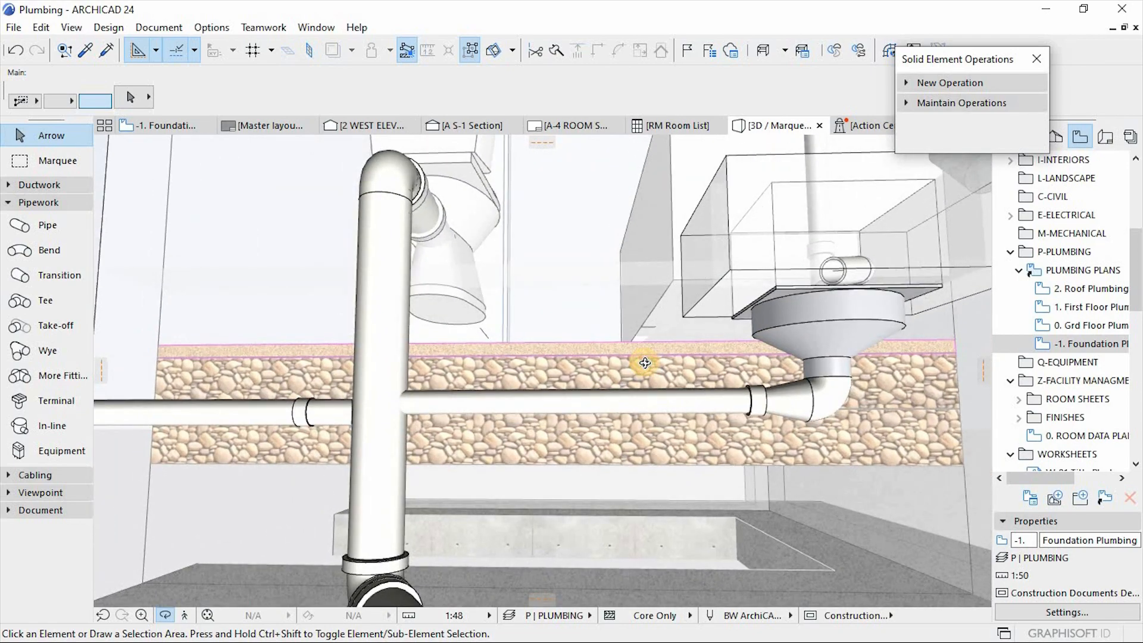